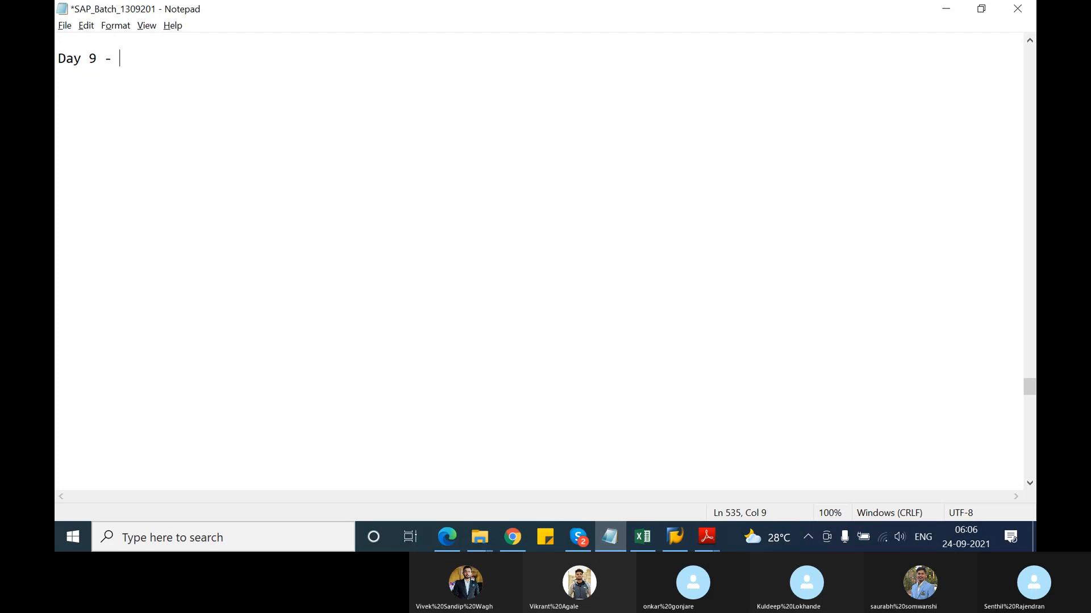
Date the heading '- 24/09/2021' and add the line 'Material determination ---->' beneath it
type("24/09/2021")
key("Return")
key("Return")
type("M")
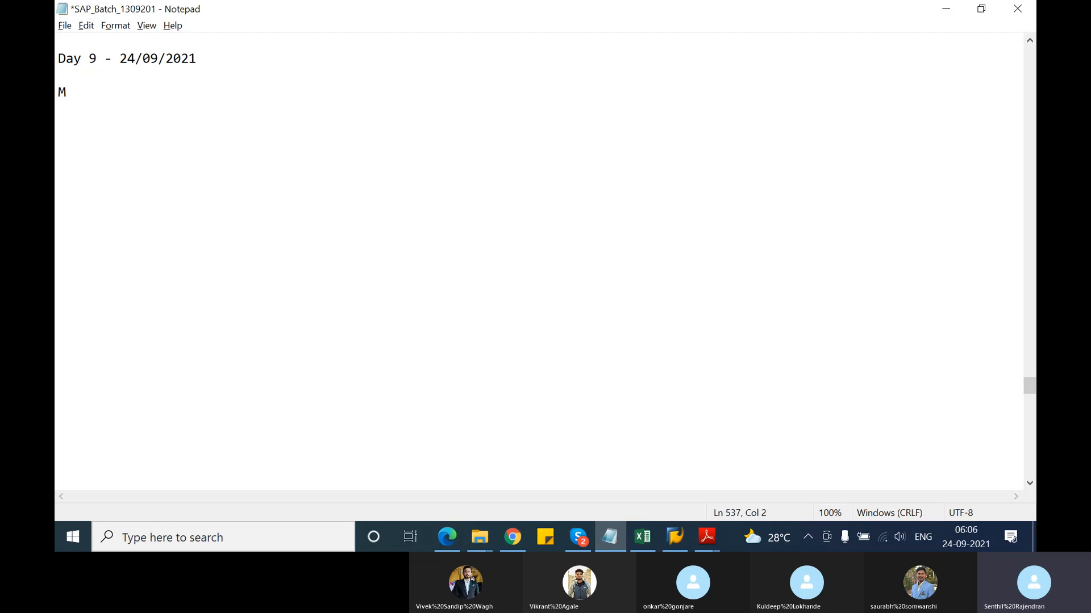
type("aterial d")
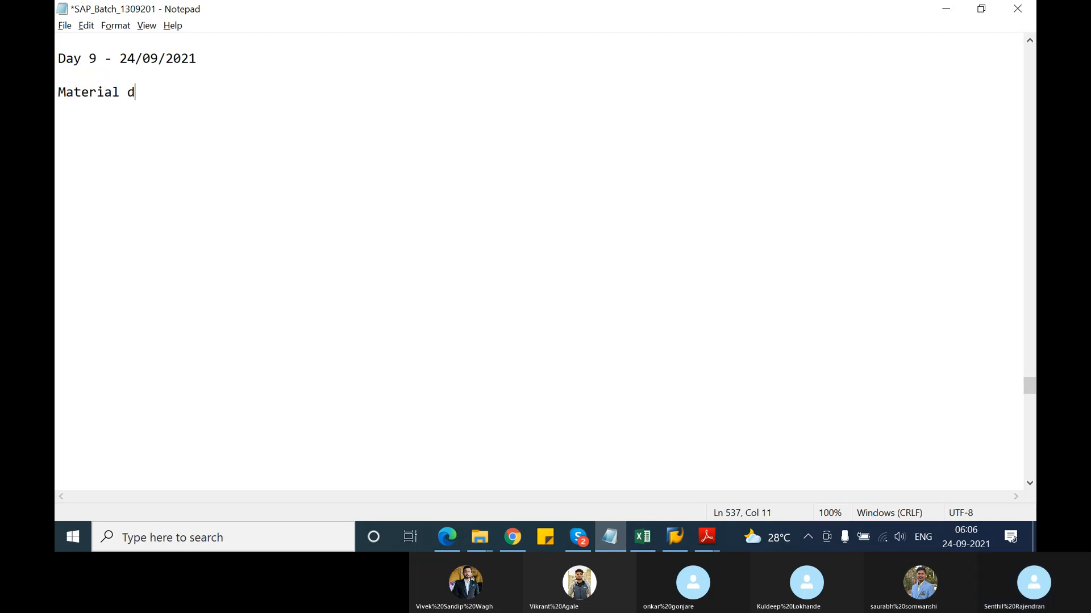
type("etermin")
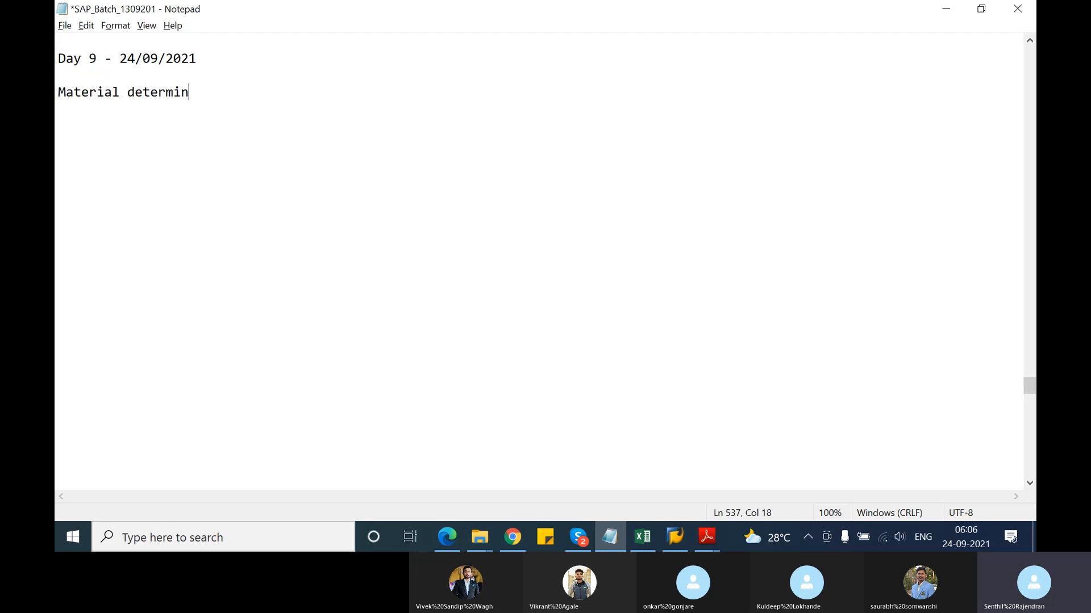
type("ation -")
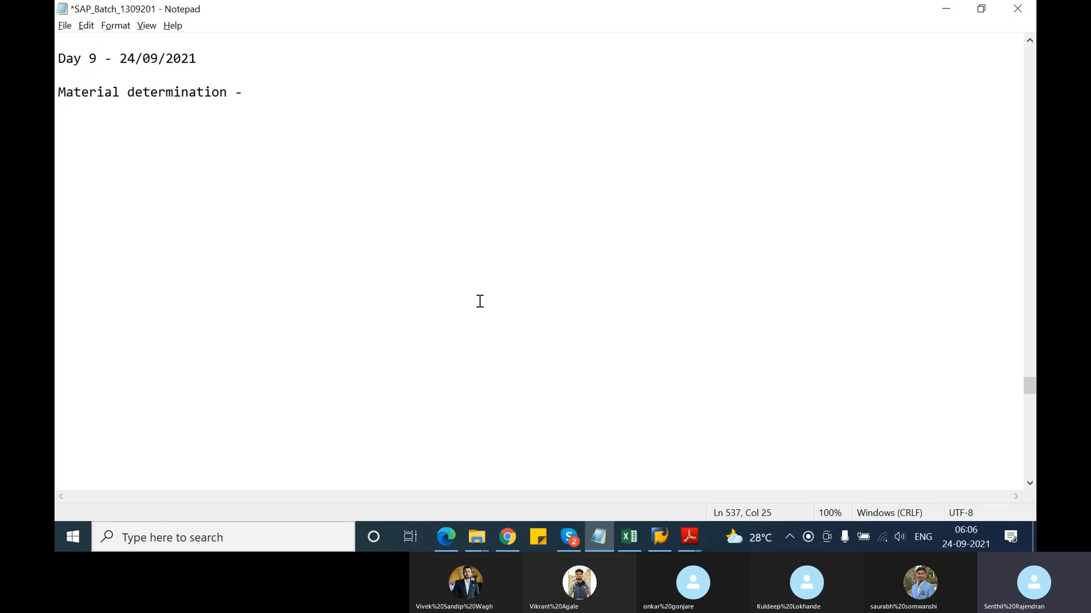
type("--->")
key("Return")
key("Return")
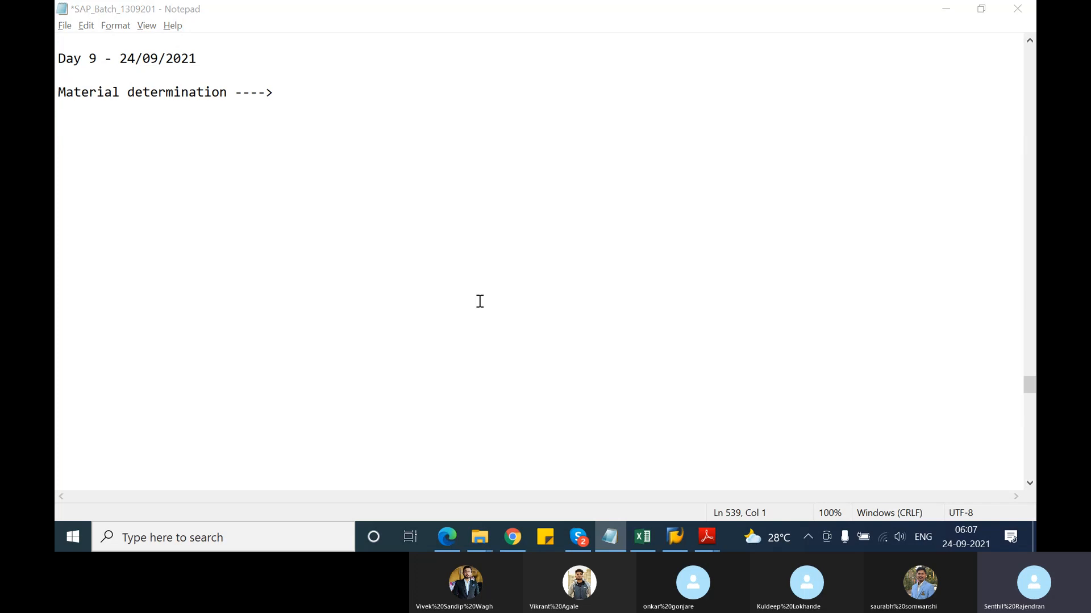
Back in Notepad, type 'condition technique' on the empty line below the heading
key("alt+Tab")
key("alt+Tab")
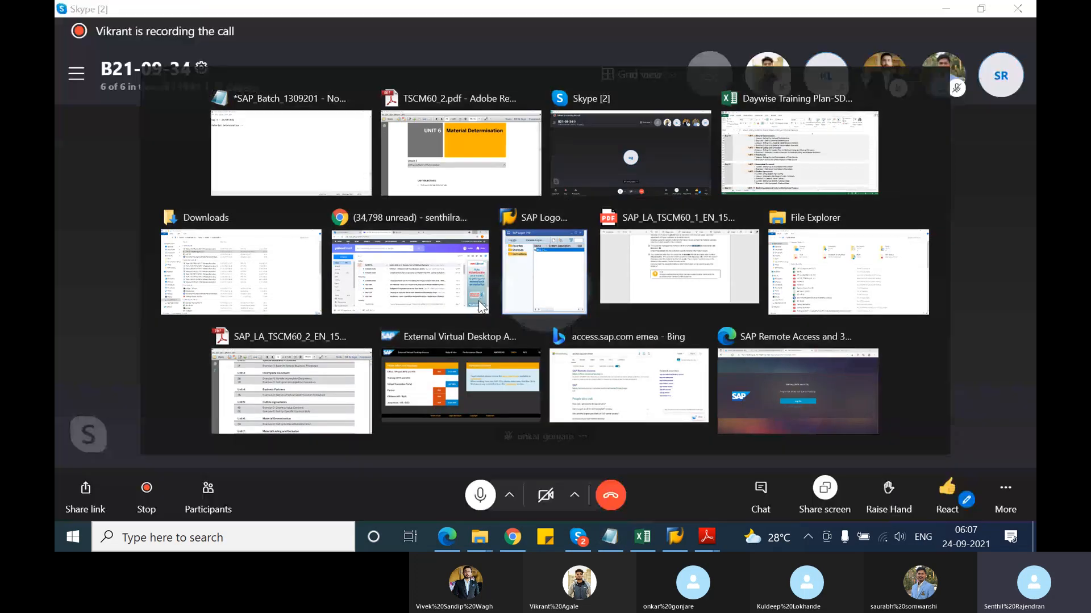
key("alt+Tab")
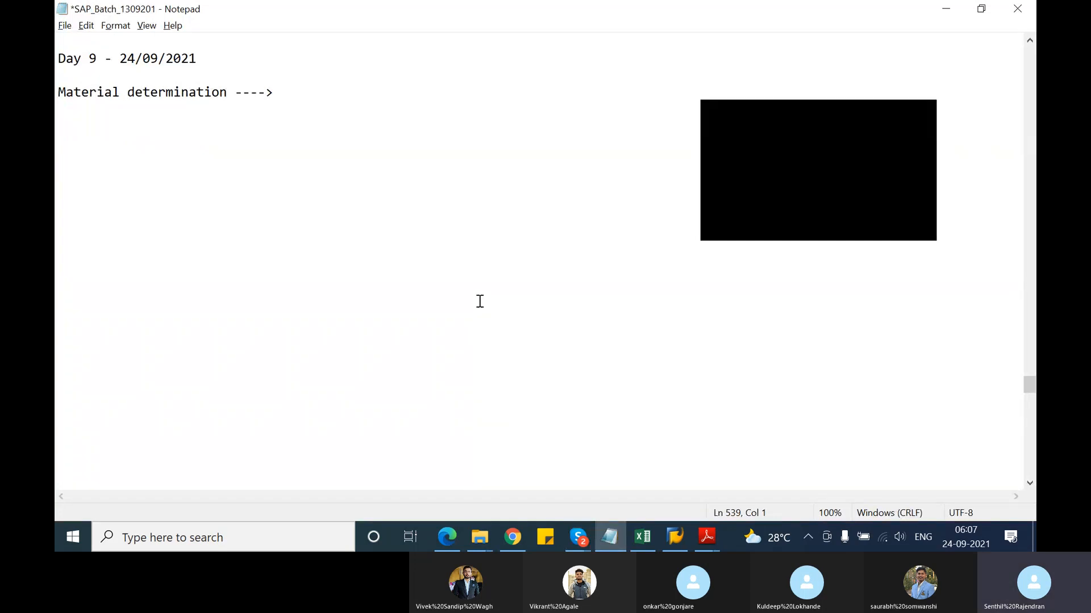
left_click(928, 116)
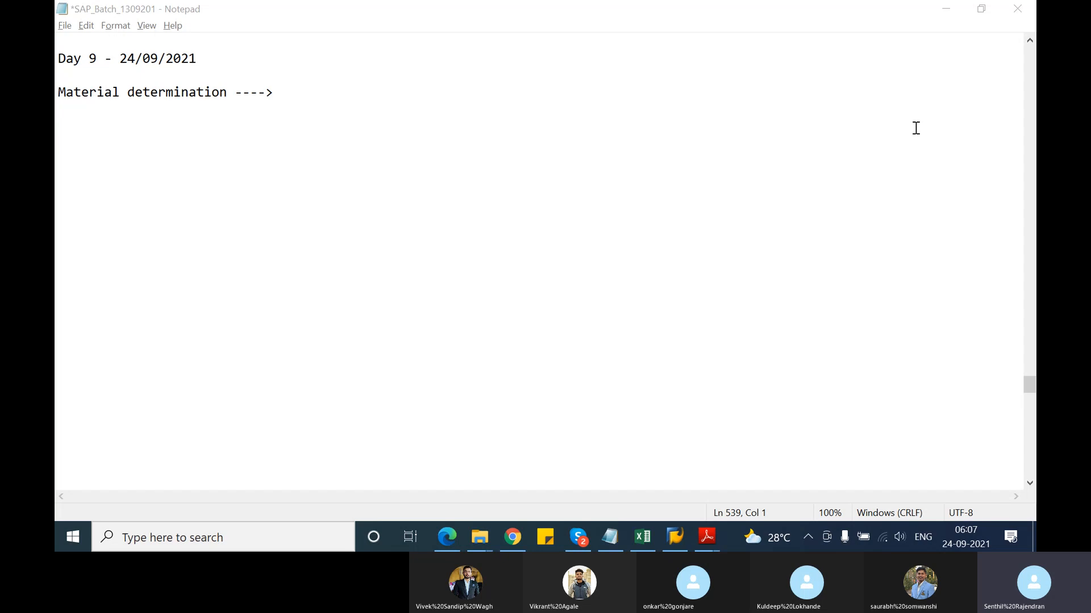
left_click(81, 125)
type("con")
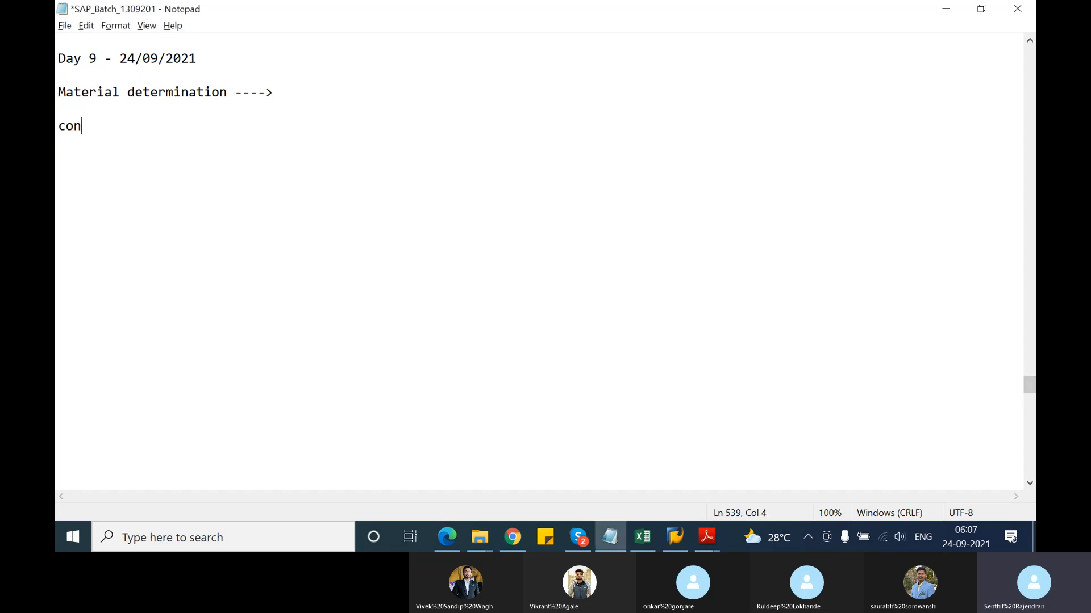
type("dition techniq")
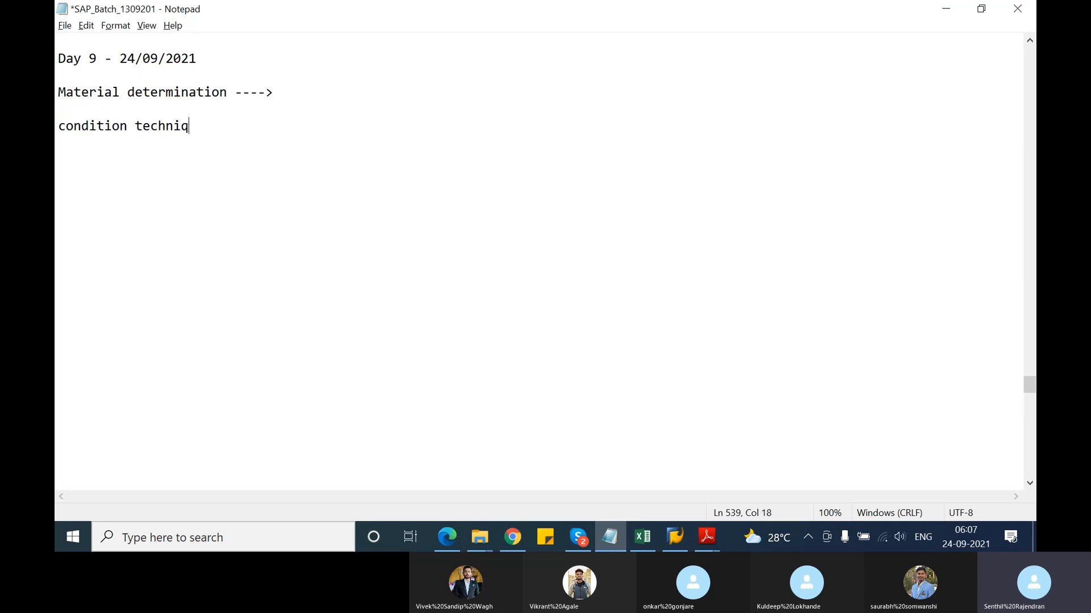
type("ue")
key("Return")
List 'condition table', 'Access sequence', 'condition type', 'determination procedure' and 'condition record' on separate lines
type("condition ta")
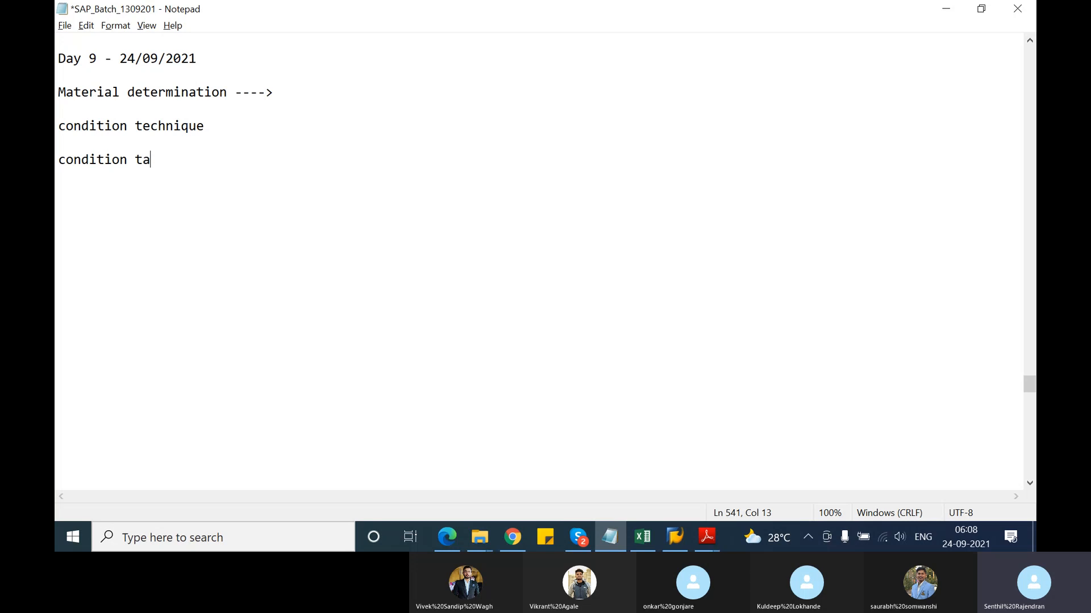
type("be")
key("BackSpace")
type("le")
key("Return")
key("Return")
type("Access sequence")
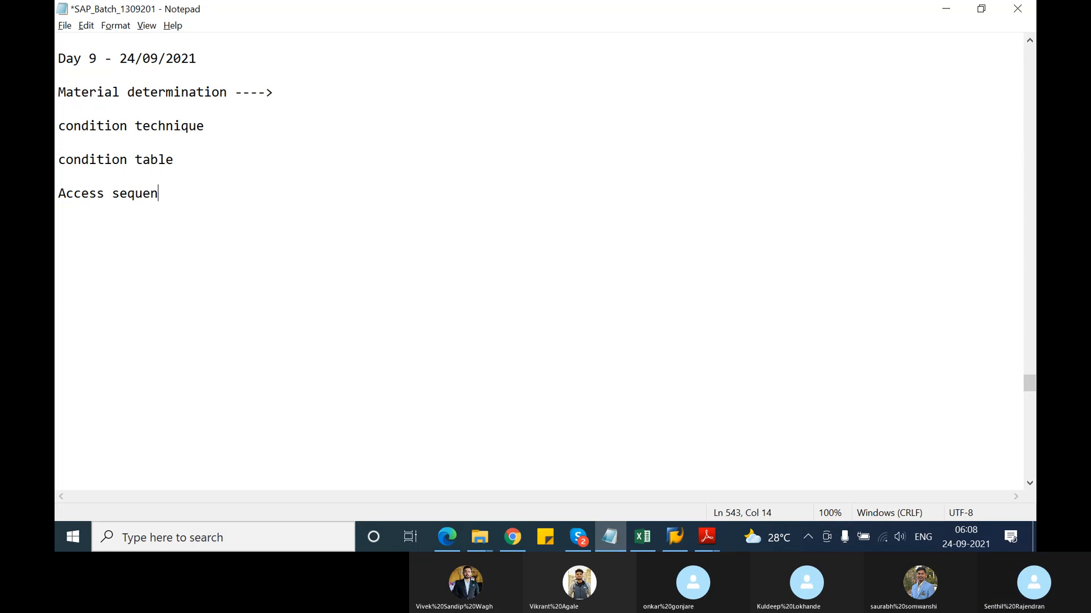
key("Return")
key("Return")
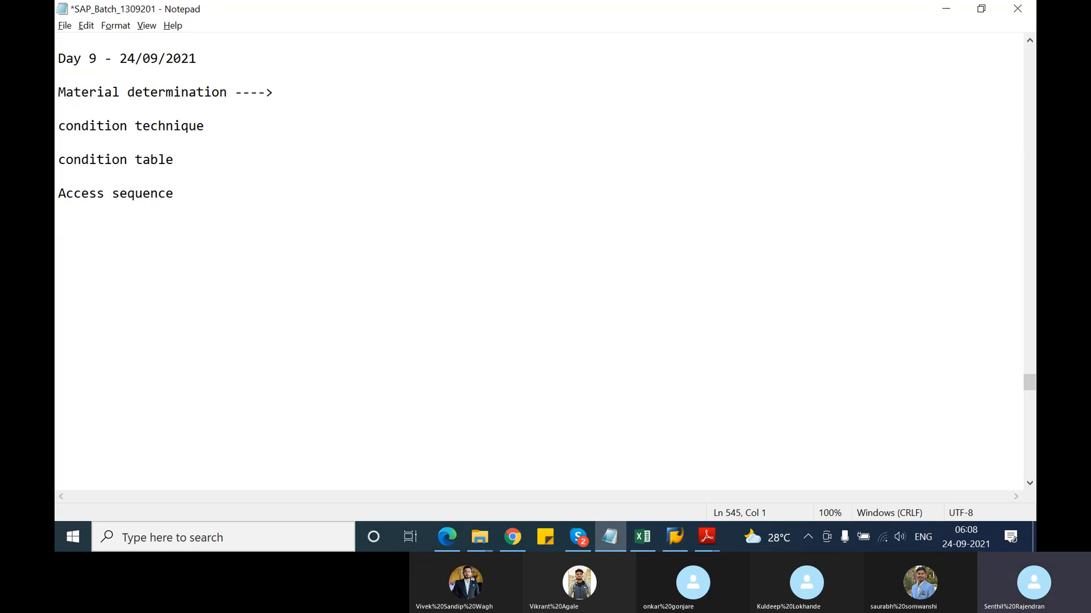
type("condition type")
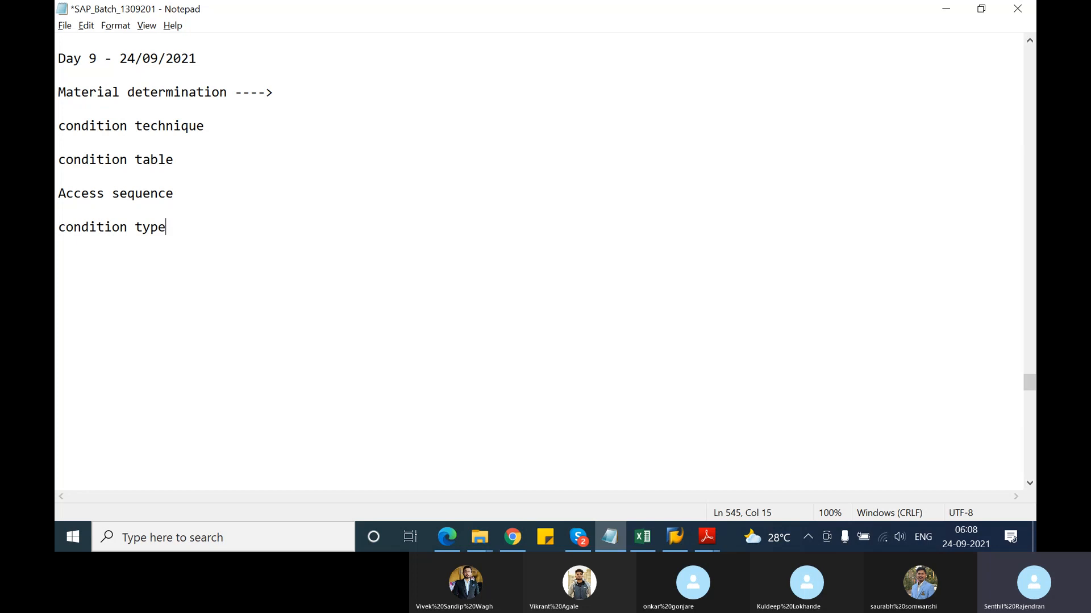
key("Return")
key("Return")
type("determination procedure")
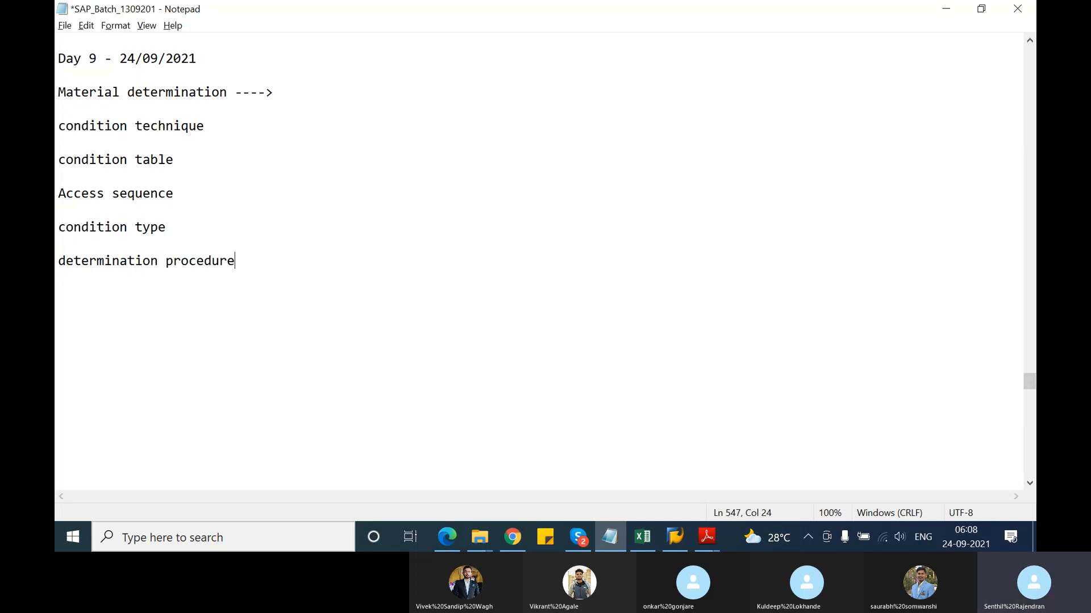
key("Return")
type("condition record")
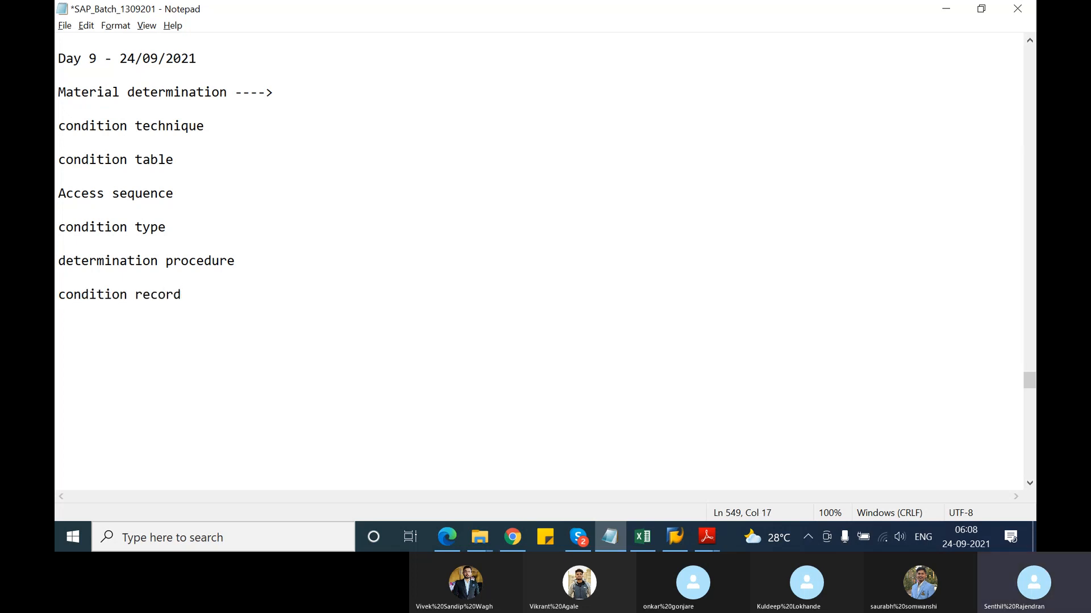
key("Return")
Underline the 'condition technique' heading with a row of dashes
left_click(59, 126)
left_click_drag(60, 126, 182, 142)
left_click(123, 145)
type("--------------------")
key("Return")
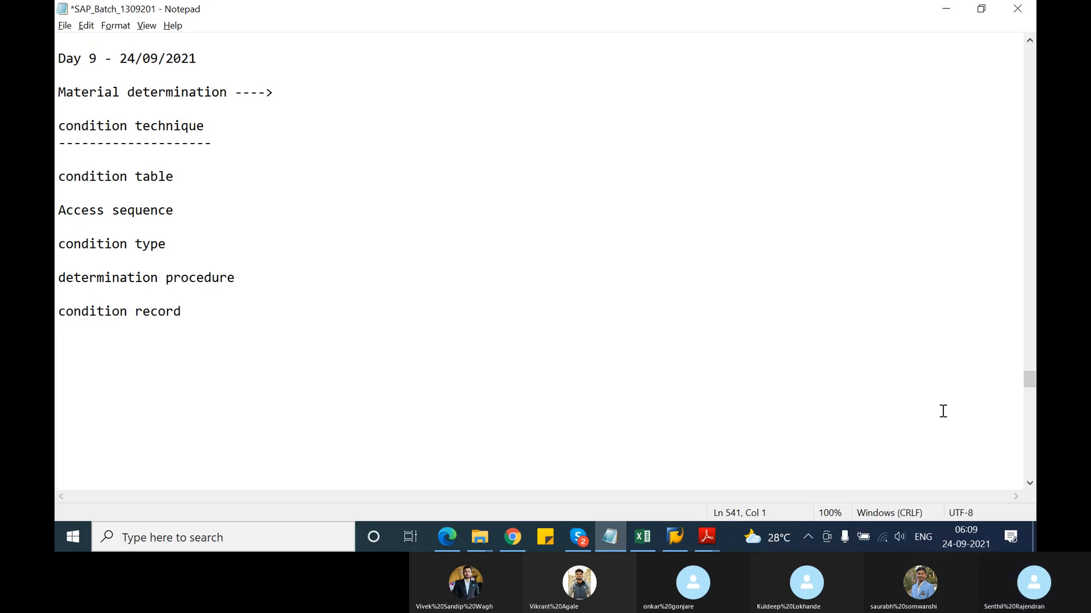
Below condition record, list 'material determination', 'material listing/exclusion' and 'free goods'
left_click(120, 367)
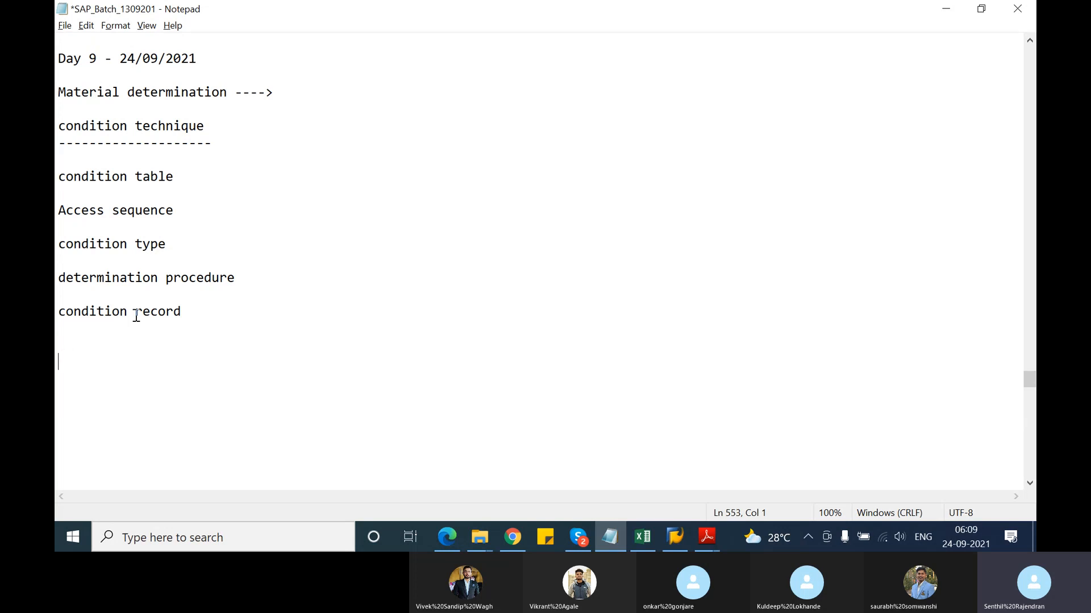
type("mt")
key("BackSpace")
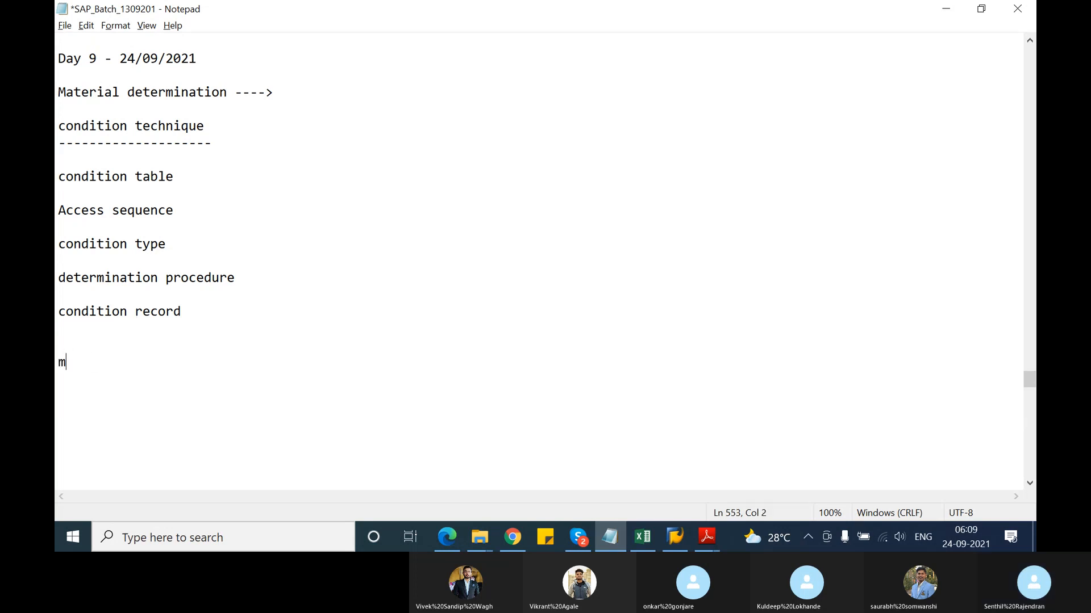
type("aterial determination")
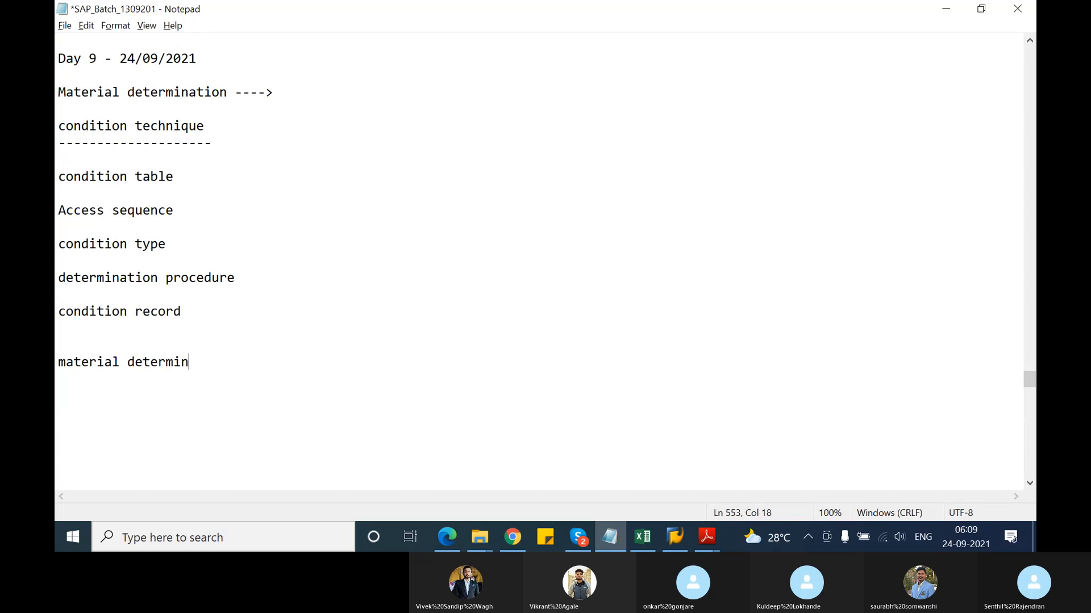
key("Return")
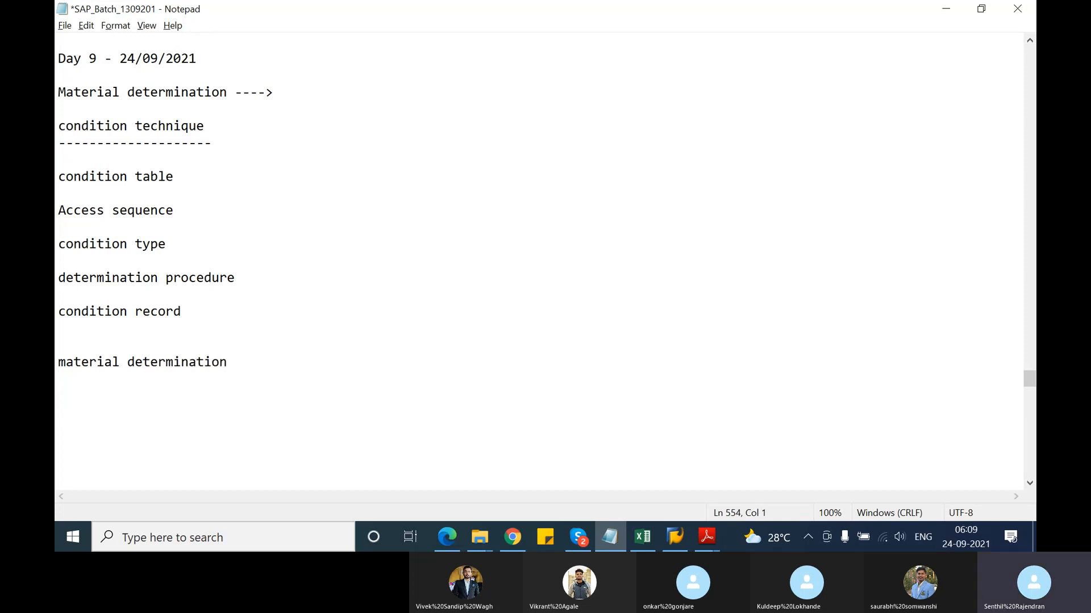
type("material")
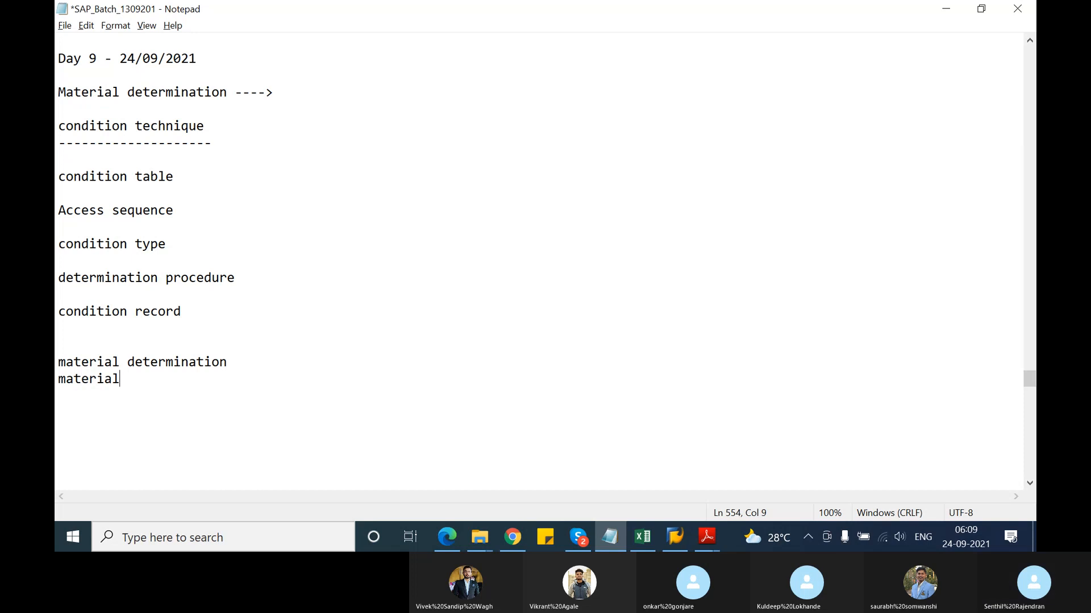
type(" listing")
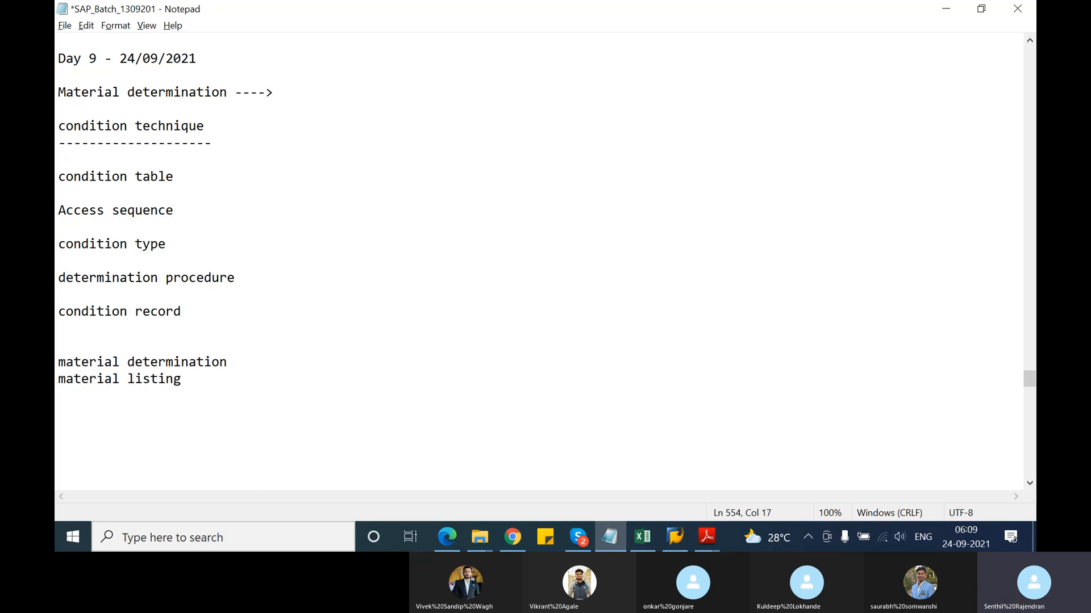
type("/exclusion")
key("Return")
type("free")
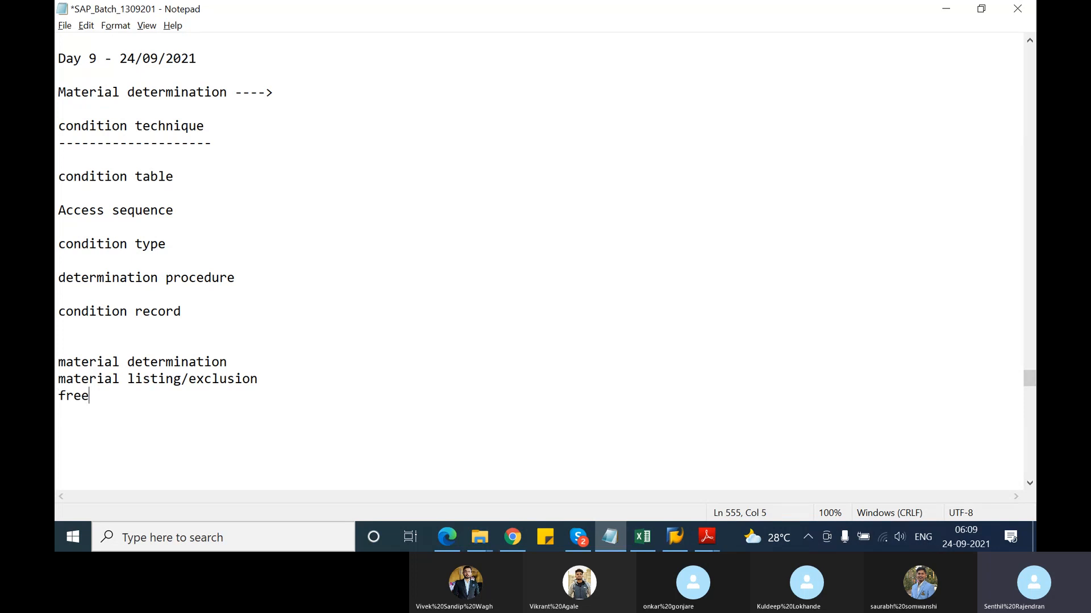
type(" goods")
key("Return")
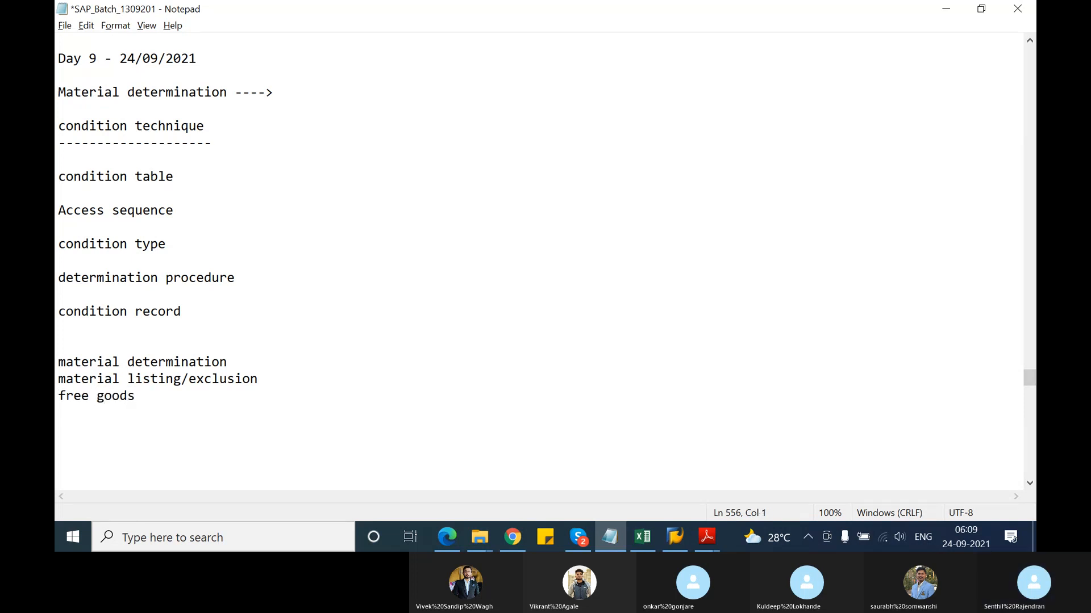
Continue the list with 'pricing', 'outputs' and 'text'
type("prici")
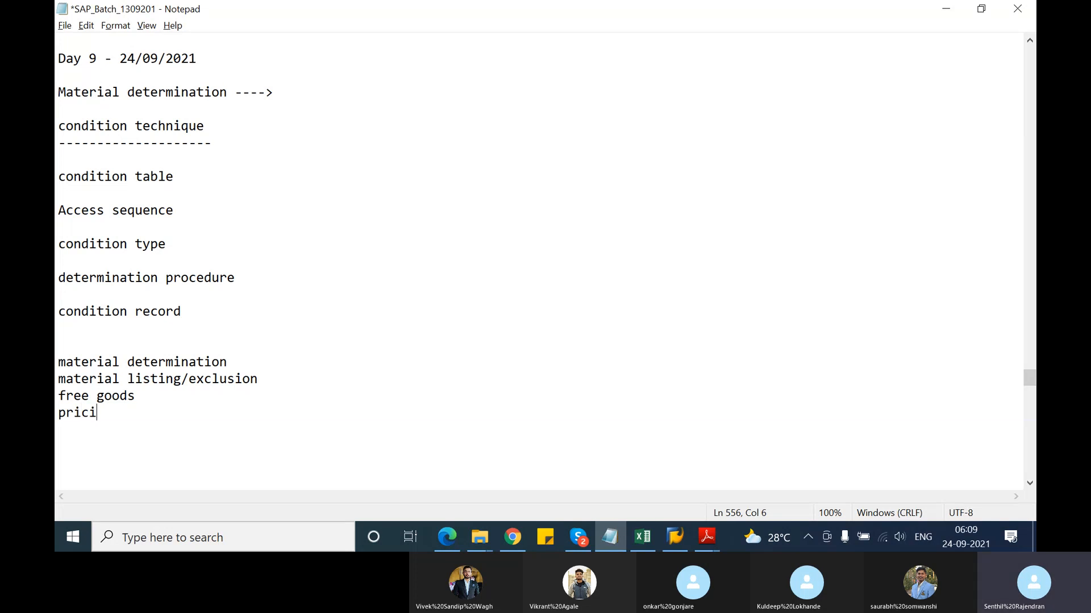
type("ng")
key("Return")
type("outputs")
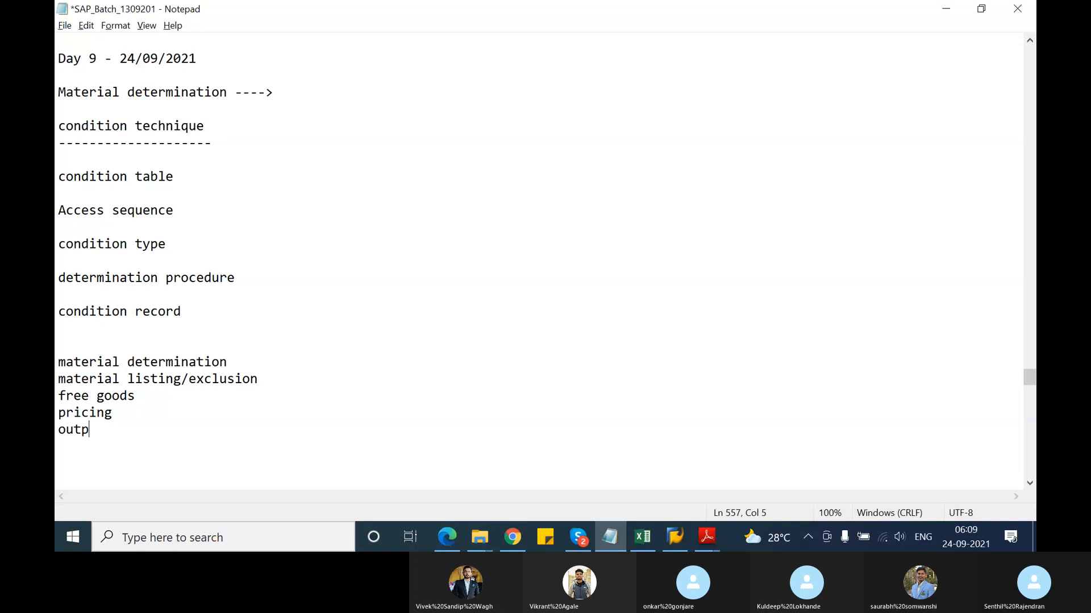
key("Return")
type("te")
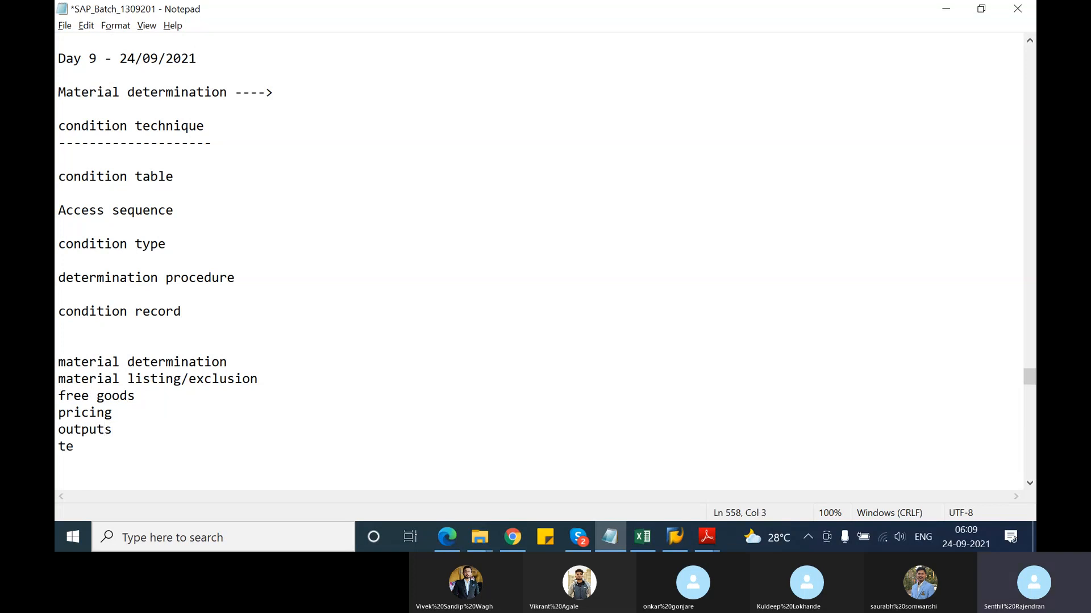
type("xt")
Annotate material determination and listing/exclusion with their procedures, e.g. '- material determination procedure'
left_click(236, 362)
type("- ")
type("material det")
type("ermina")
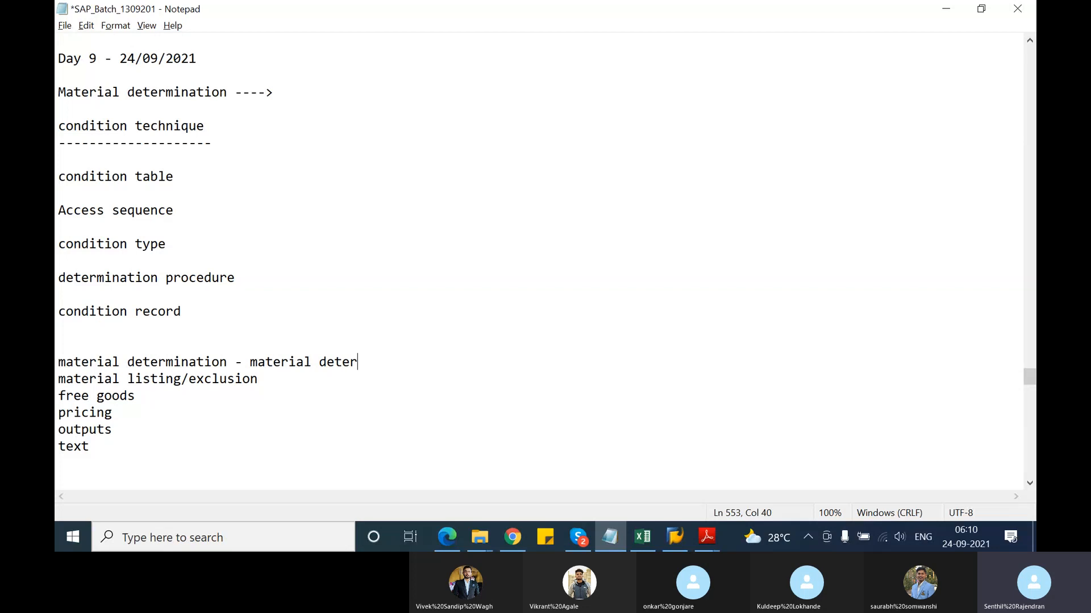
type("t")
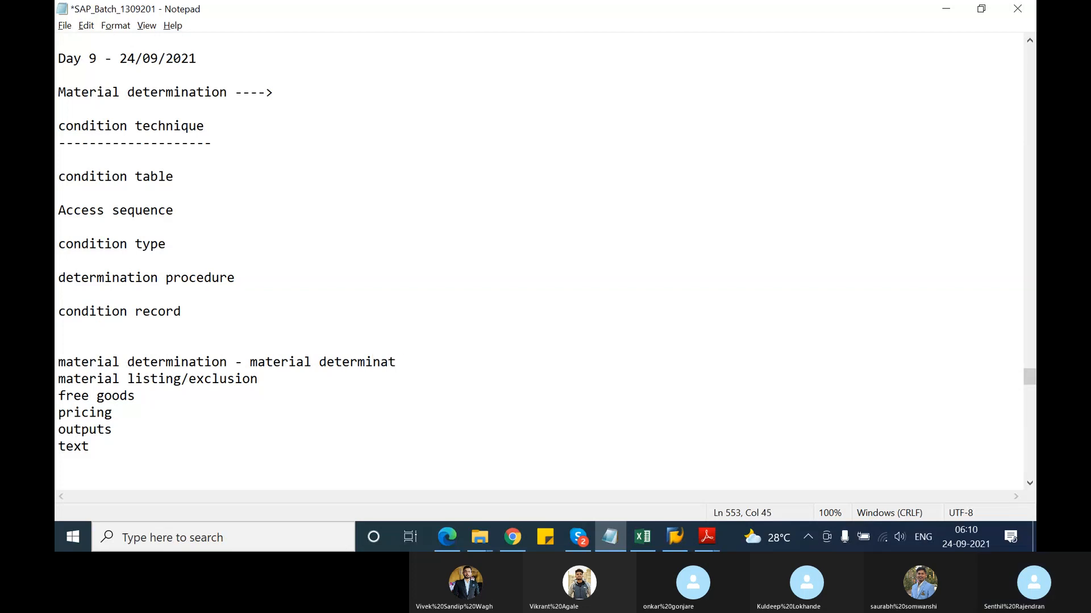
type("ion pr")
key("BackSpace")
type("pro")
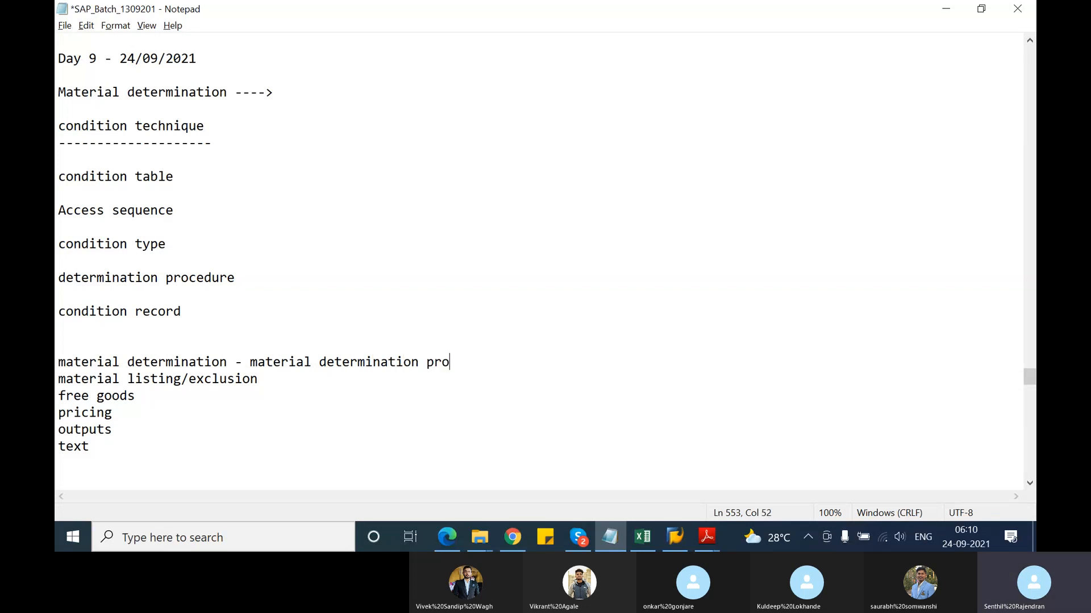
type("cedure")
type("listing")
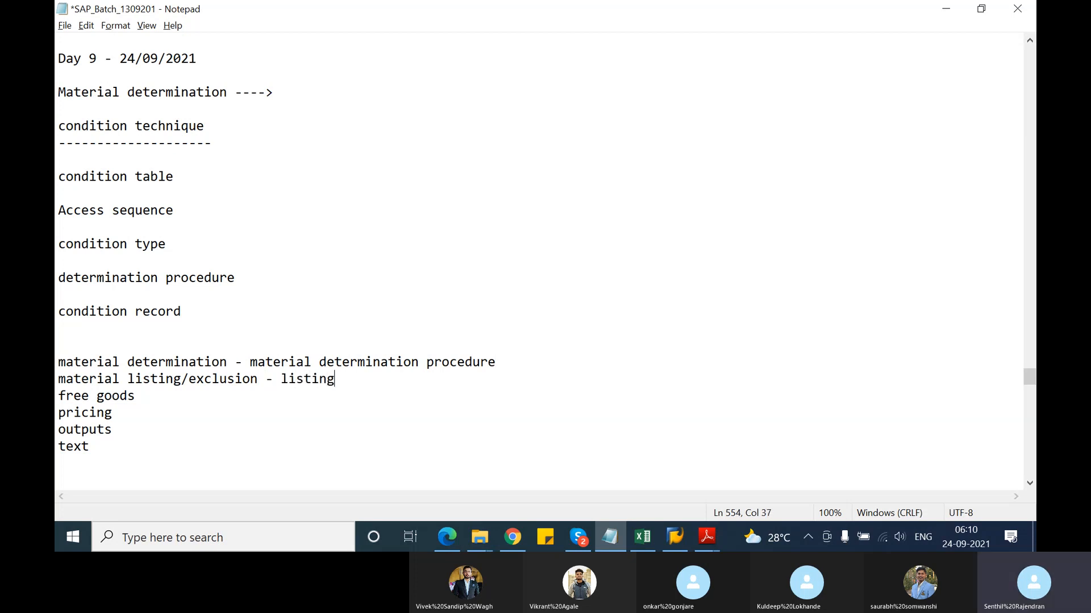
type("/exclusion procedure")
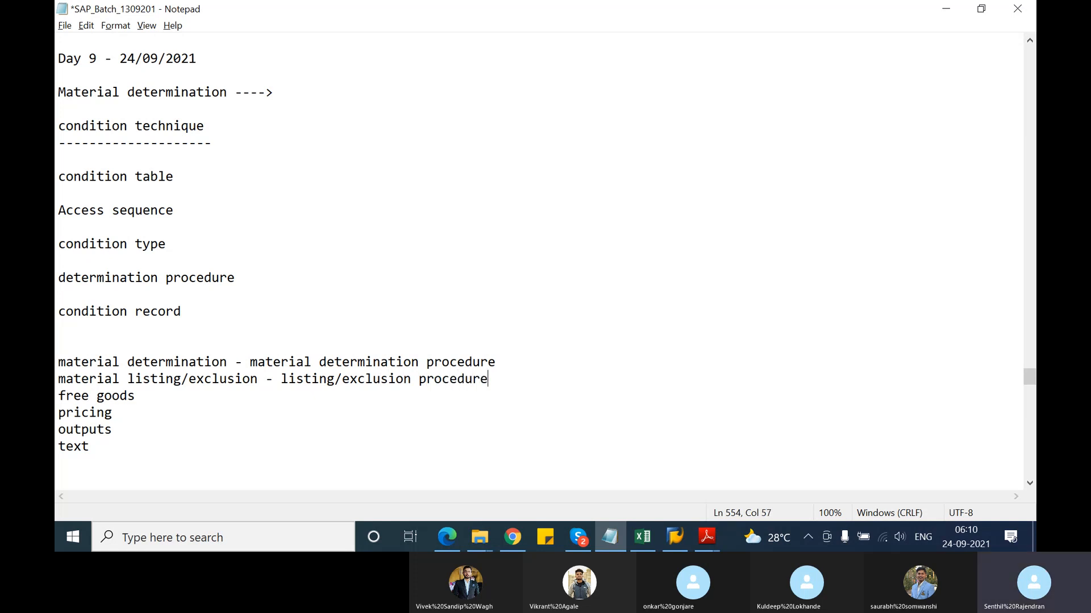
Add '- free goods procedure', '- pricing procedure' and '- output determination procedure' to their lines
key("Down")
type("- free goods procedure")
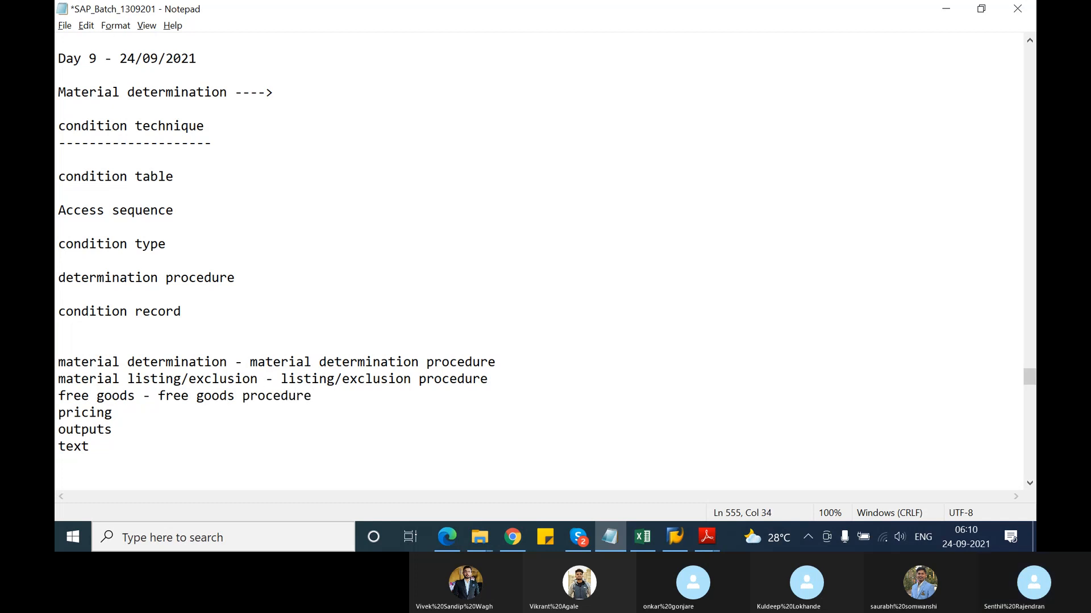
type(" - pri")
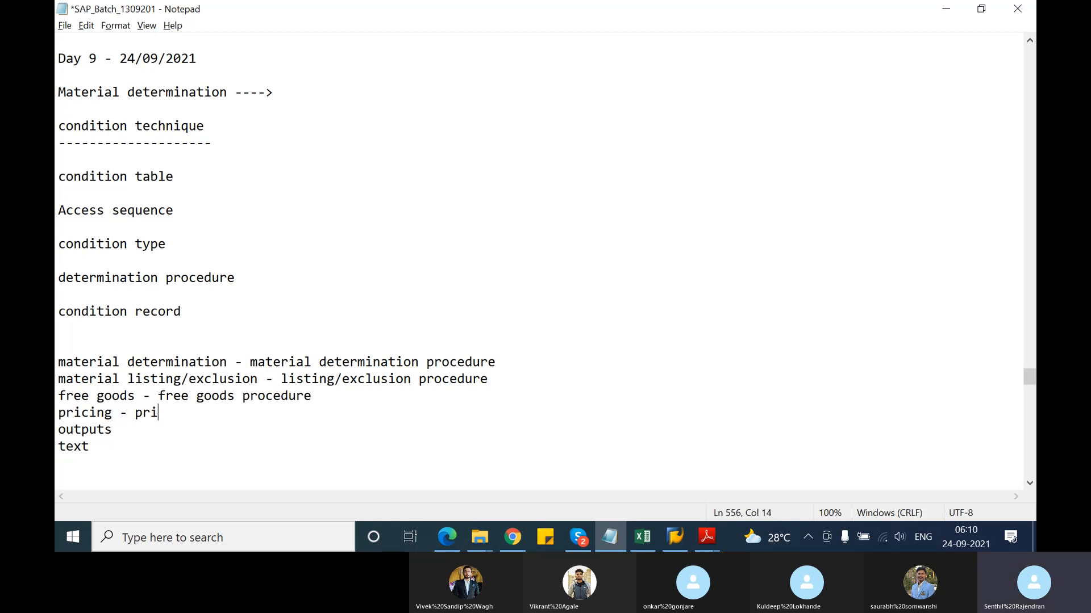
type("cing procedure -")
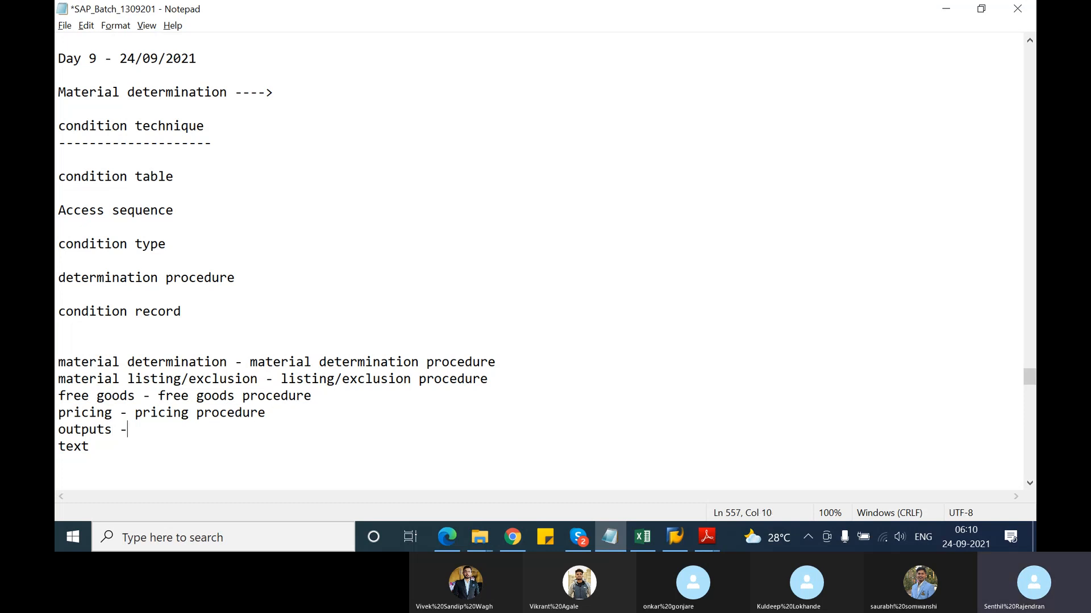
type(" output derem")
key("BackSpace")
key("BackSpace")
key("BackSpace")
type("terminaiton")
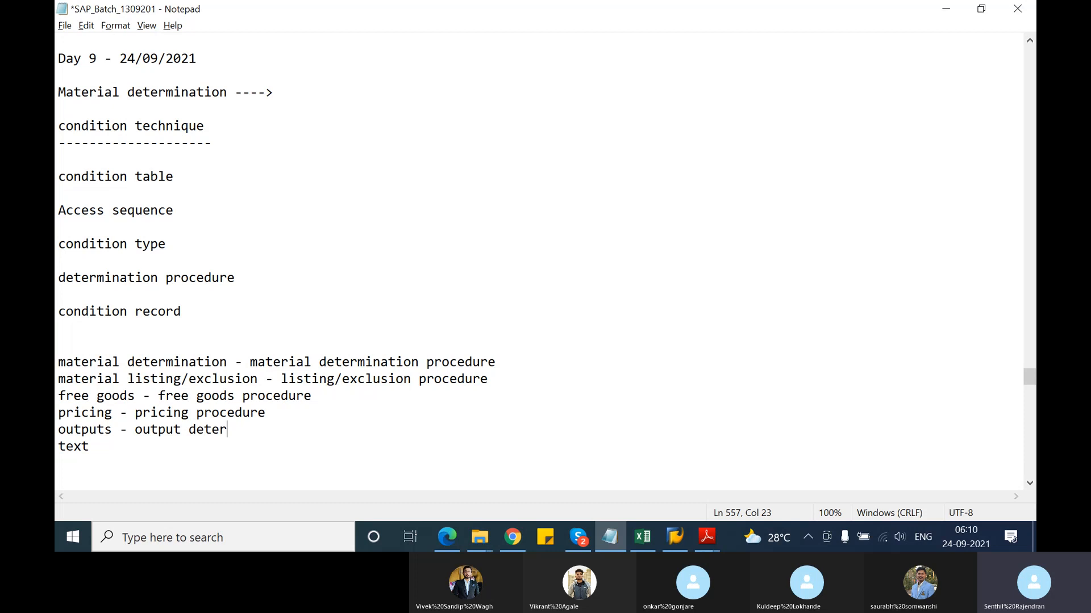
key("BackSpace")
key("BackSpace")
key("BackSpace")
key("BackSpace")
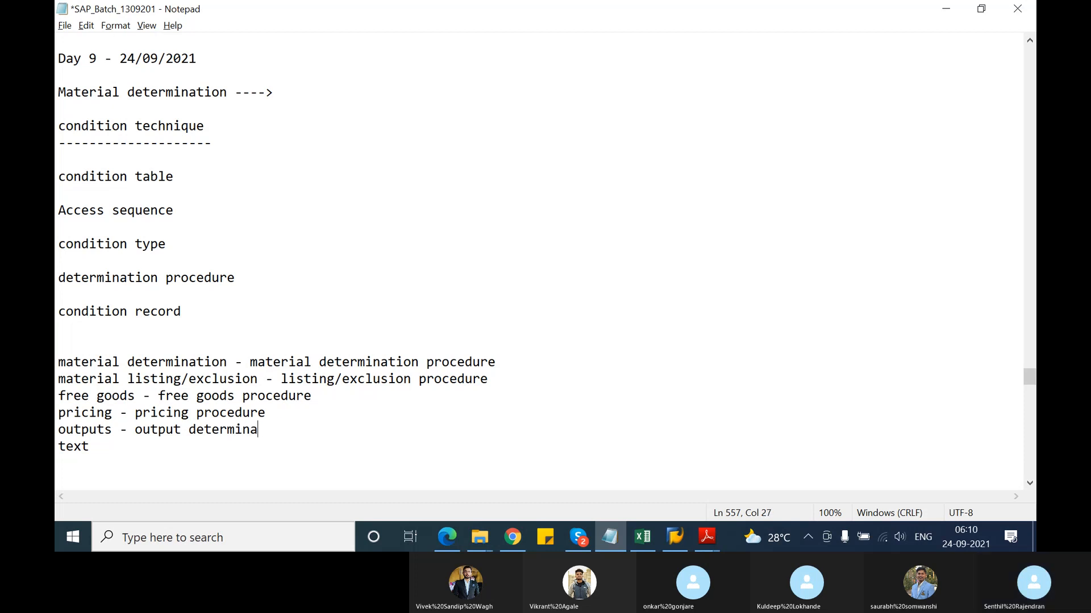
type("tion procedure")
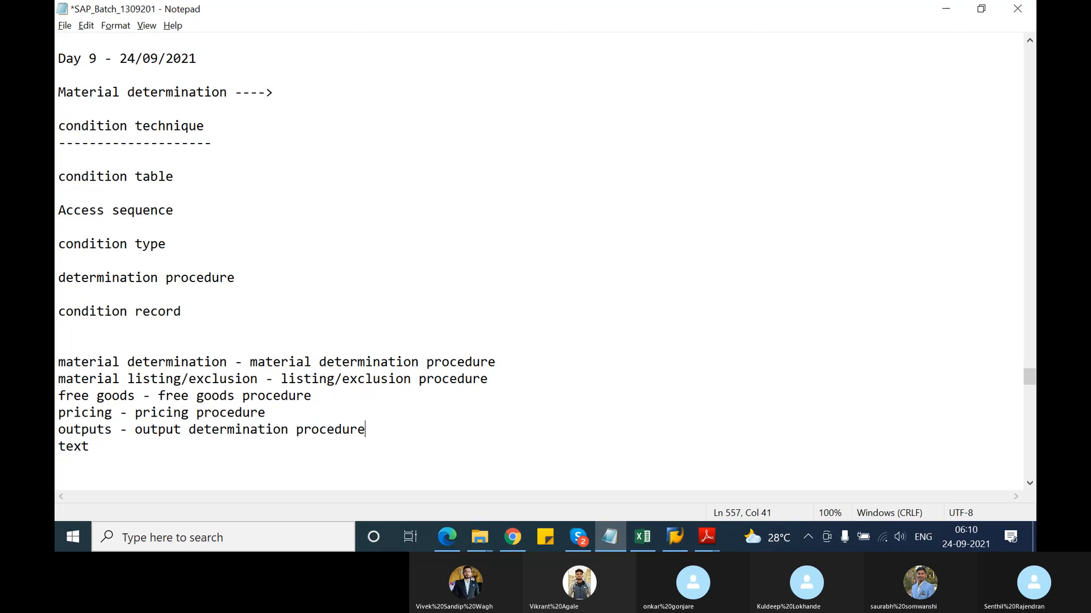
Append '- text determination procedure' to the text line and insert blank lines below material determination
key("Down")
type("- text")
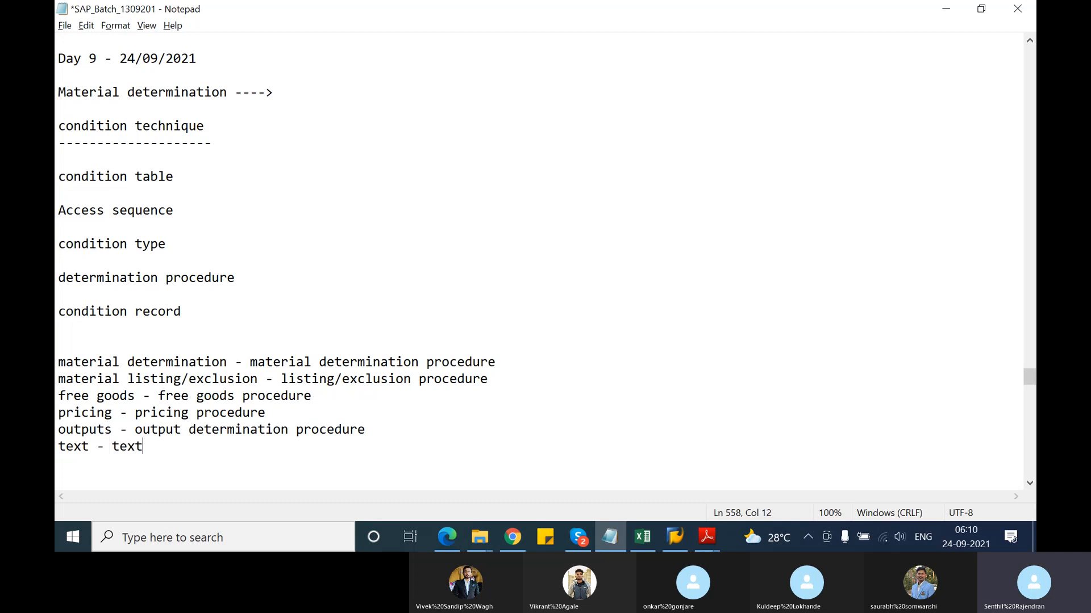
type(" derer")
key("BackSpace")
key("BackSpace")
key("BackSpace")
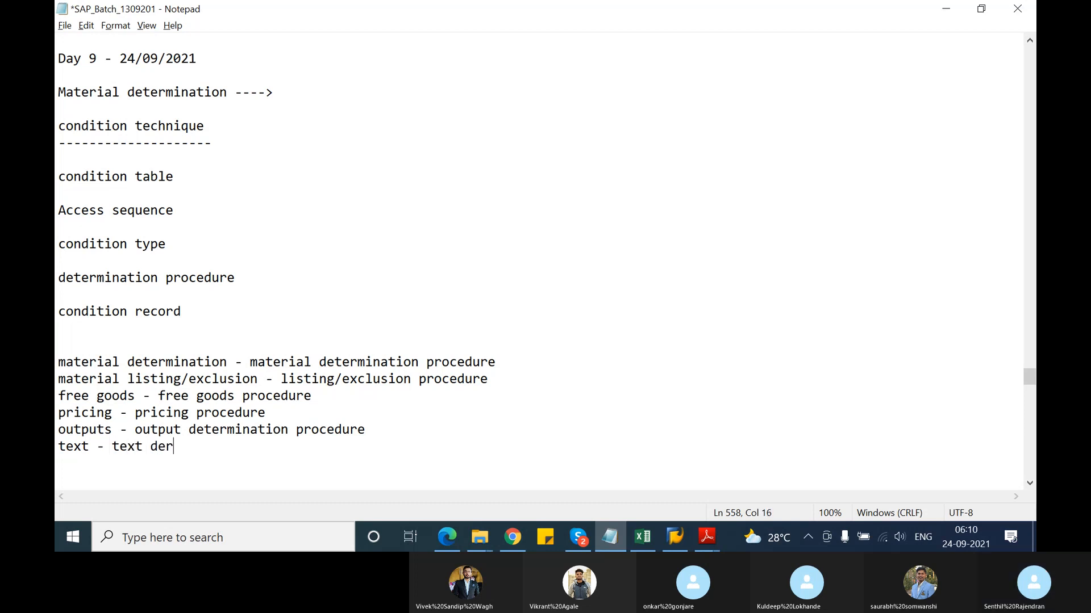
type("termination ")
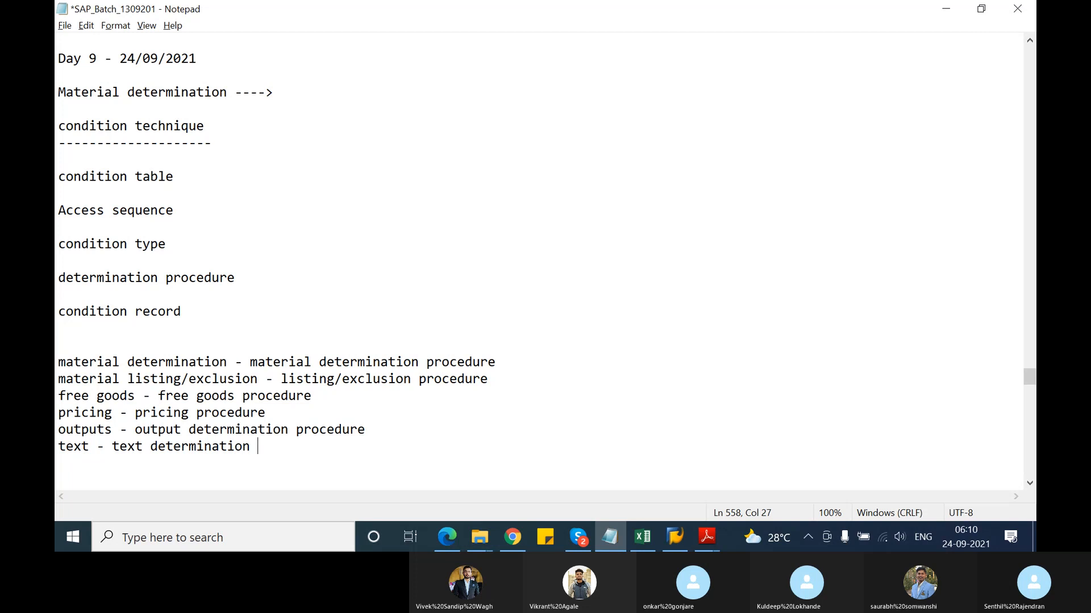
type("procedure")
left_click(498, 362)
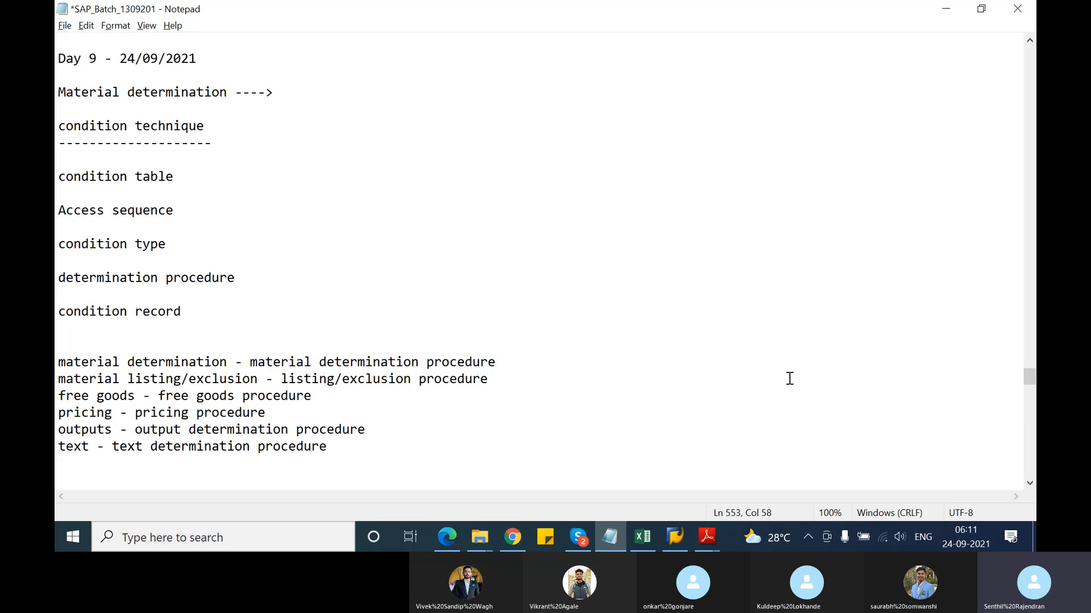
key("Return")
key("Return")
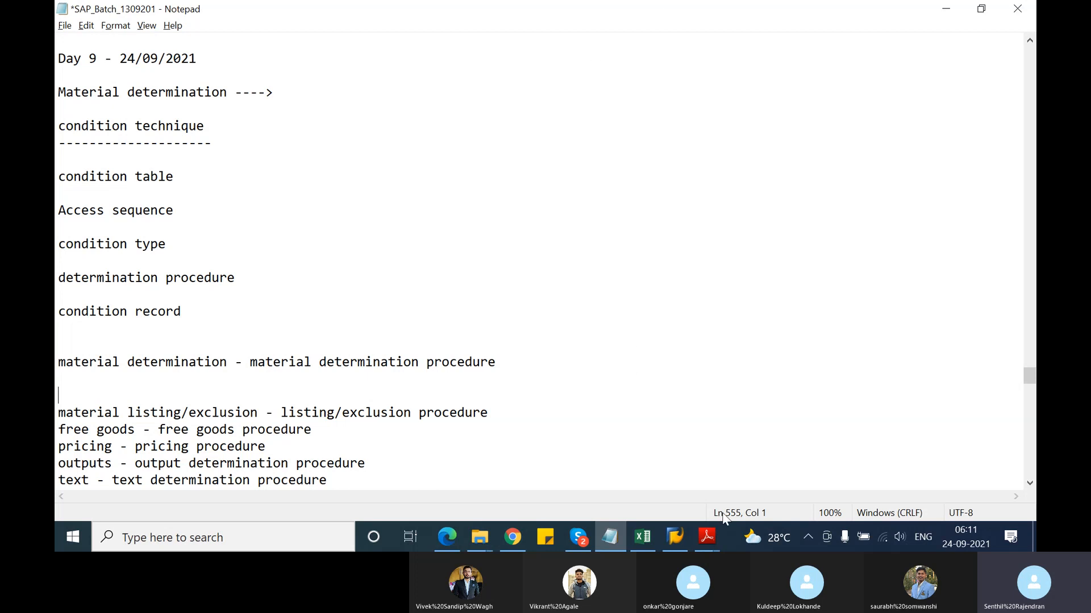
Log on to the ECC system with the saved user and start transaction VA01
left_click(673, 538)
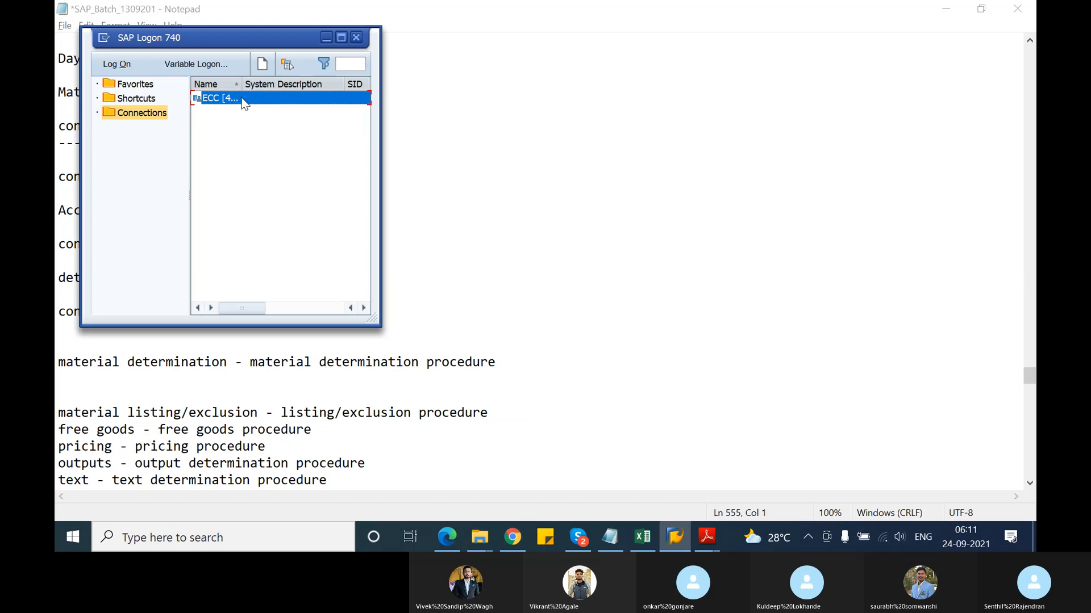
double_click(242, 100)
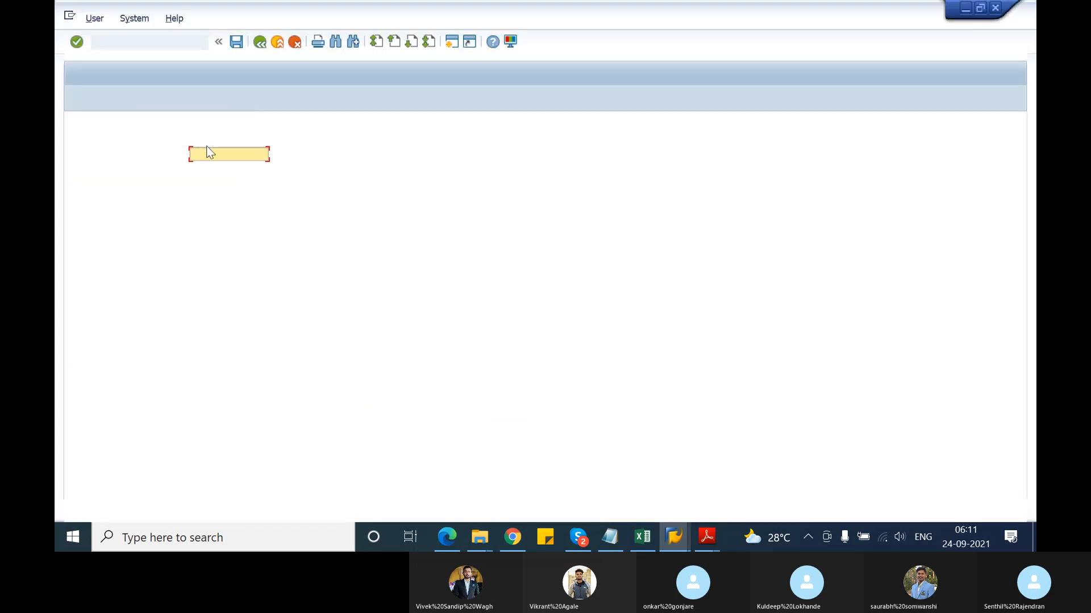
left_click(206, 147)
left_click(224, 171)
key("Tab")
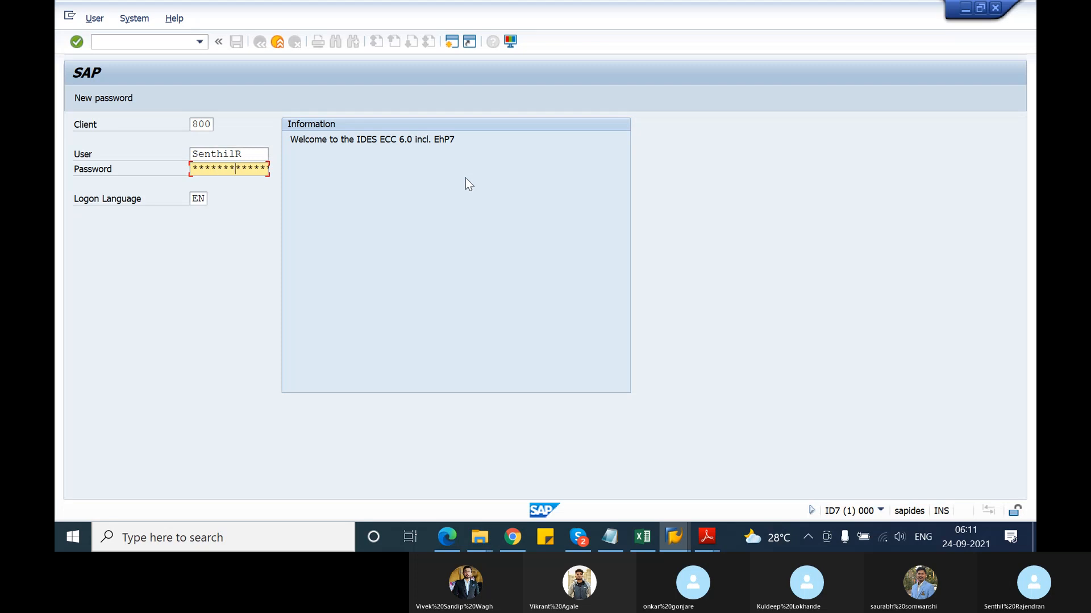
key("Return")
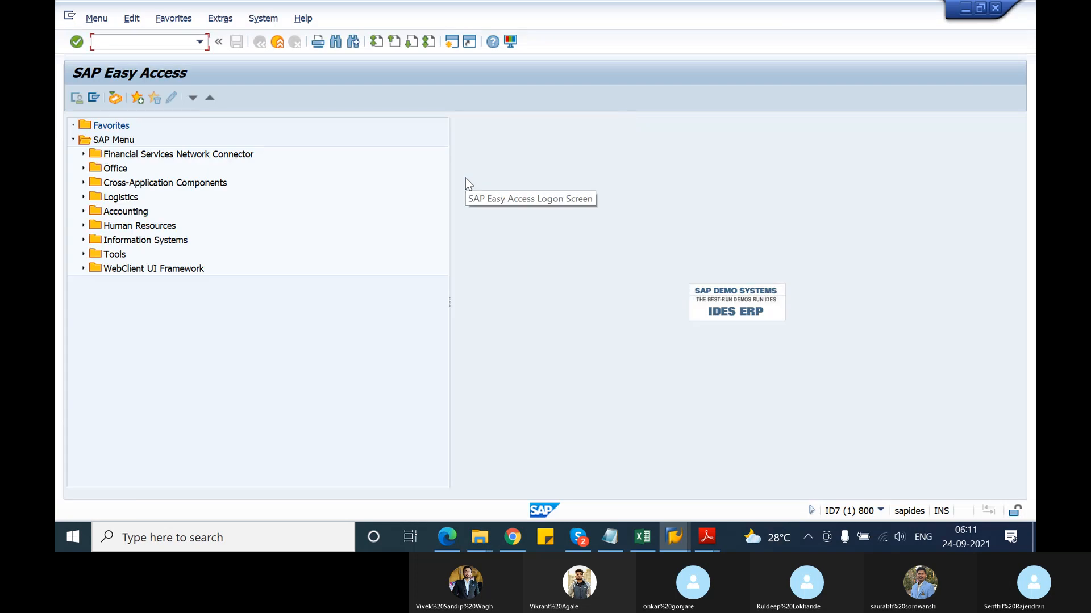
type("va01")
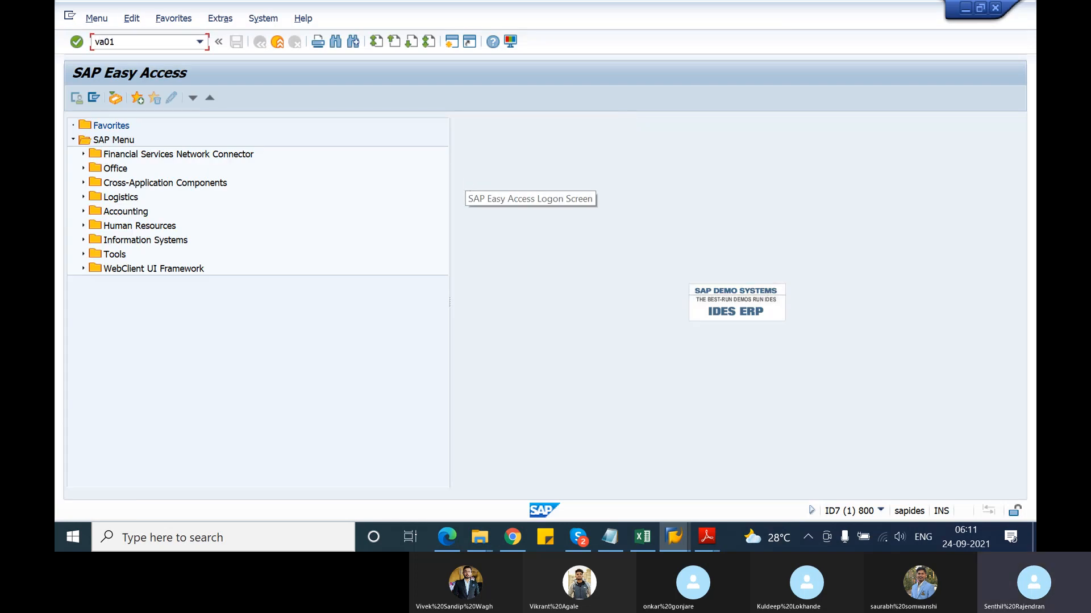
key("Return")
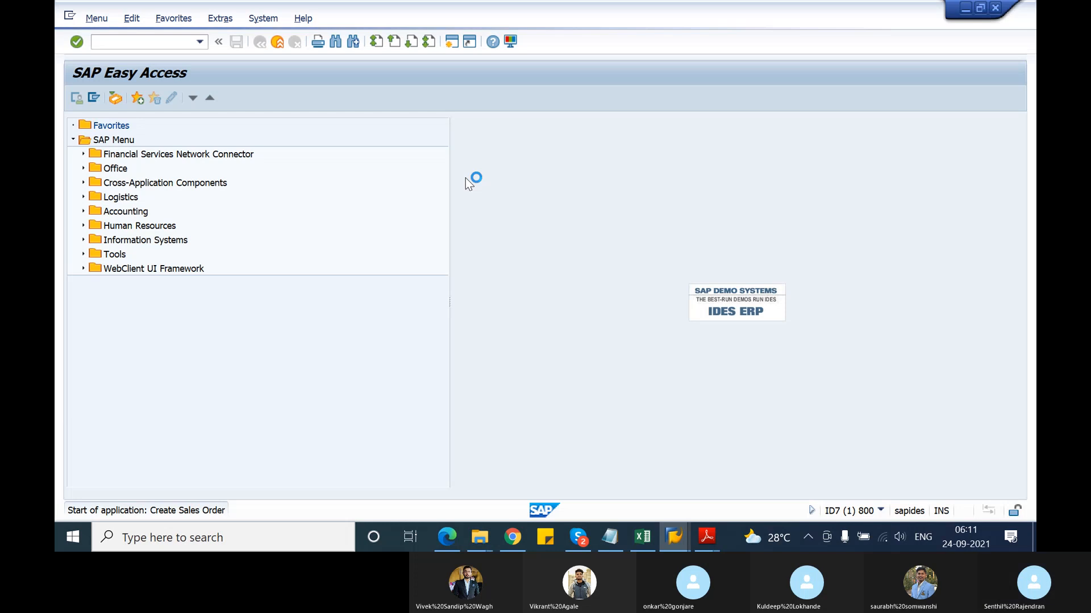
Enter order type OR, sales organization 1000, distribution channel 10 and division 00
key("space")
key("Down")
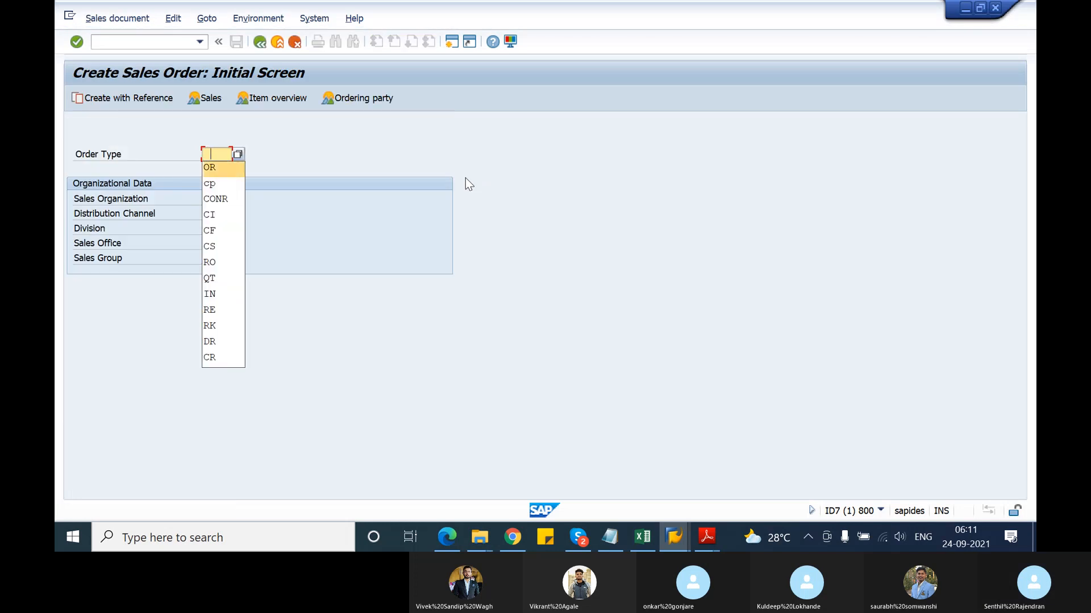
key("Return")
key("Tab")
key("space")
key("Down")
key("Return")
key("Tab")
key("space")
key("Down")
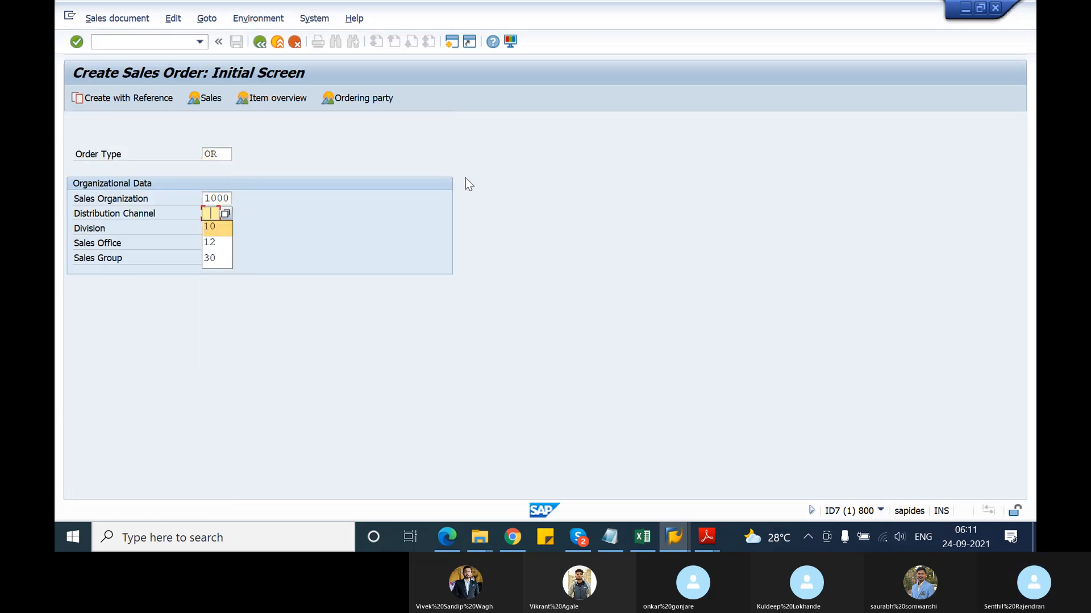
key("Return")
key("Tab")
key("space")
key("Down")
key("Return")
key("Return")
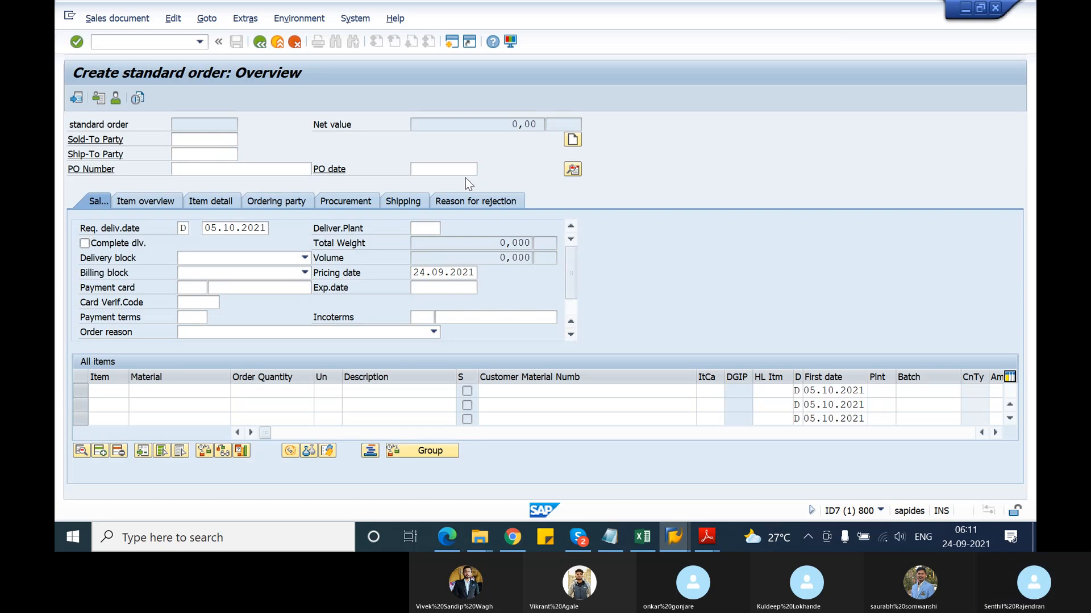
Fill sold-to and ship-to from past customers and set PO number 'material determination test'
key("Down")
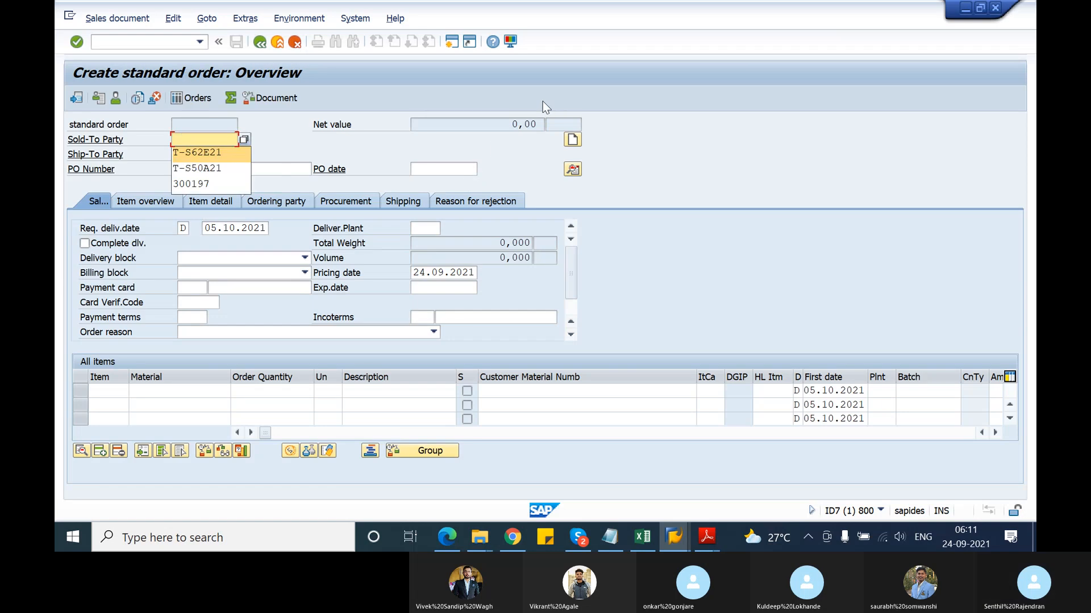
key("Return")
key("Tab")
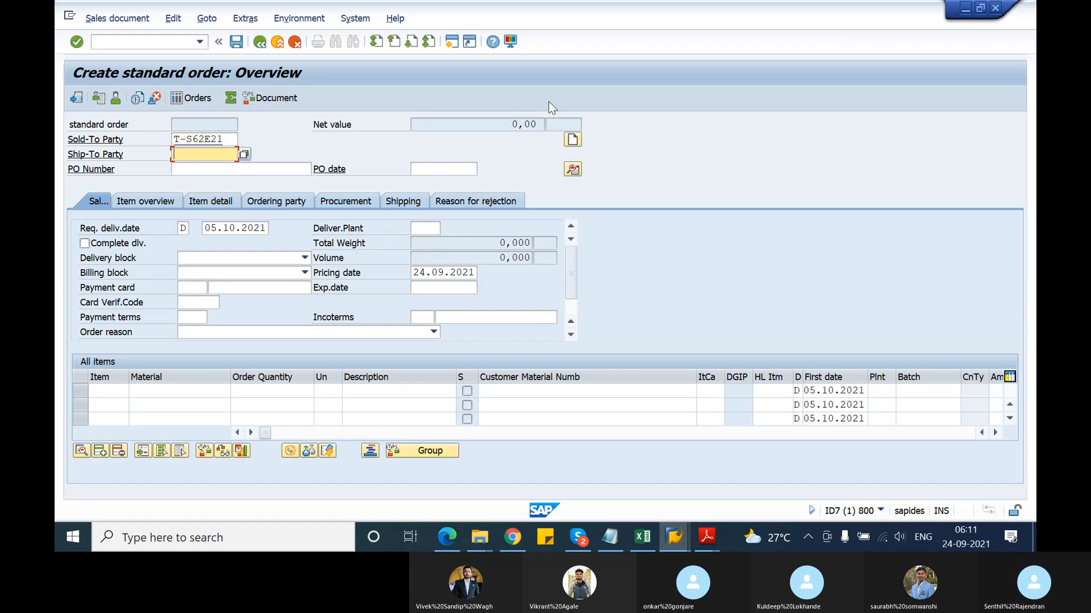
key("Down")
key("Return")
key("Tab")
key("Down")
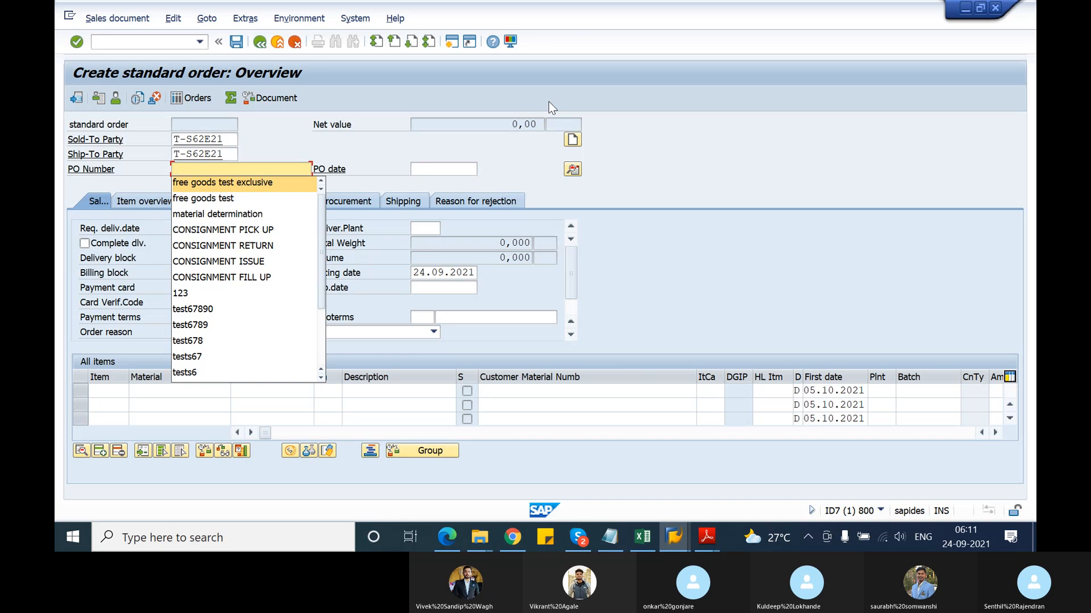
key("Down")
key("Down")
key("Return")
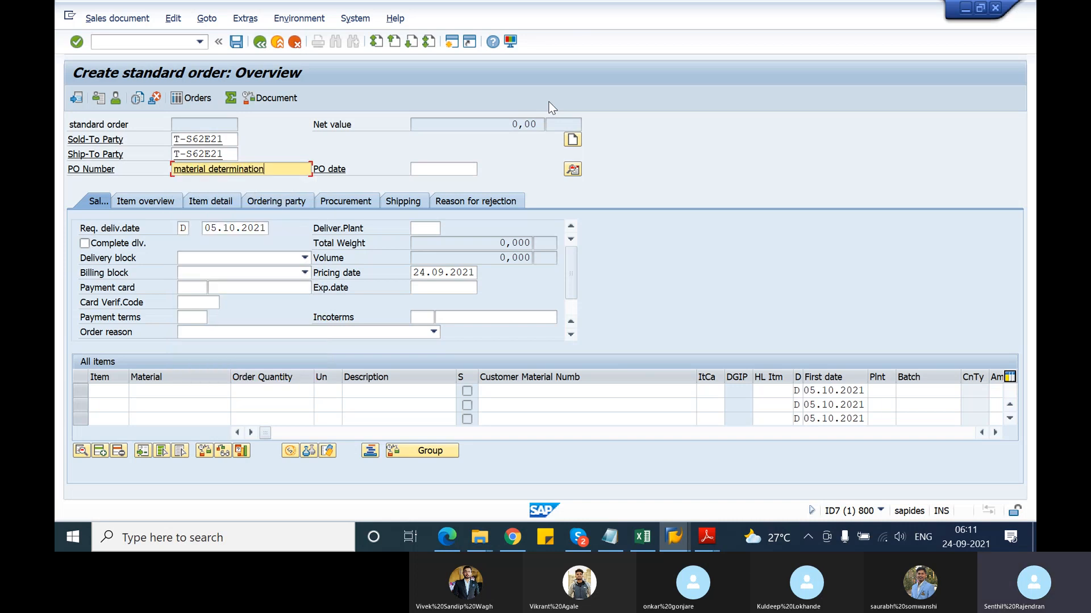
type("test")
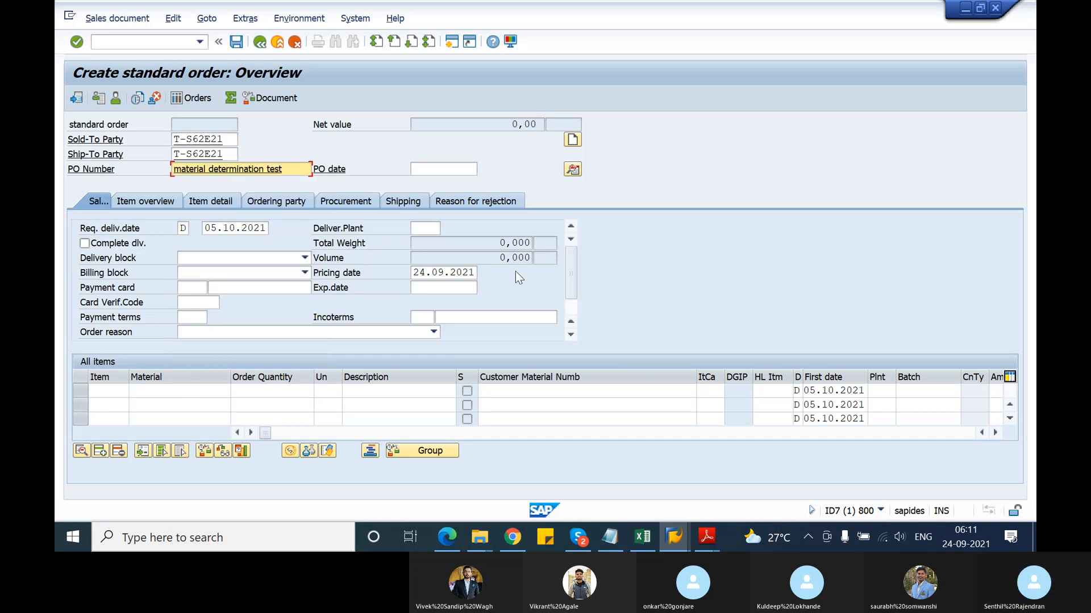
left_click(192, 389)
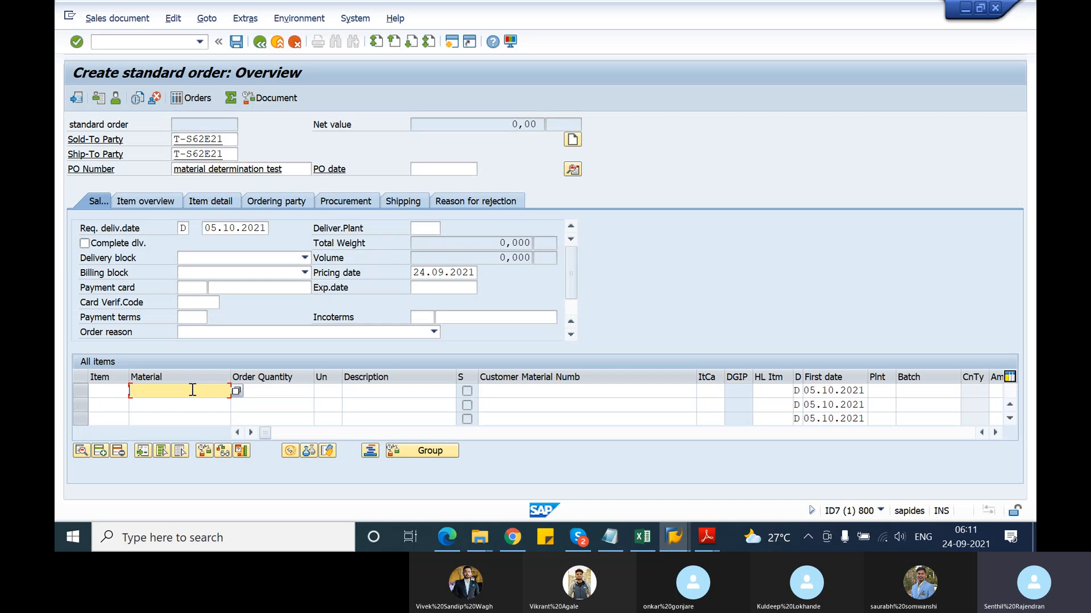
left_click(193, 389)
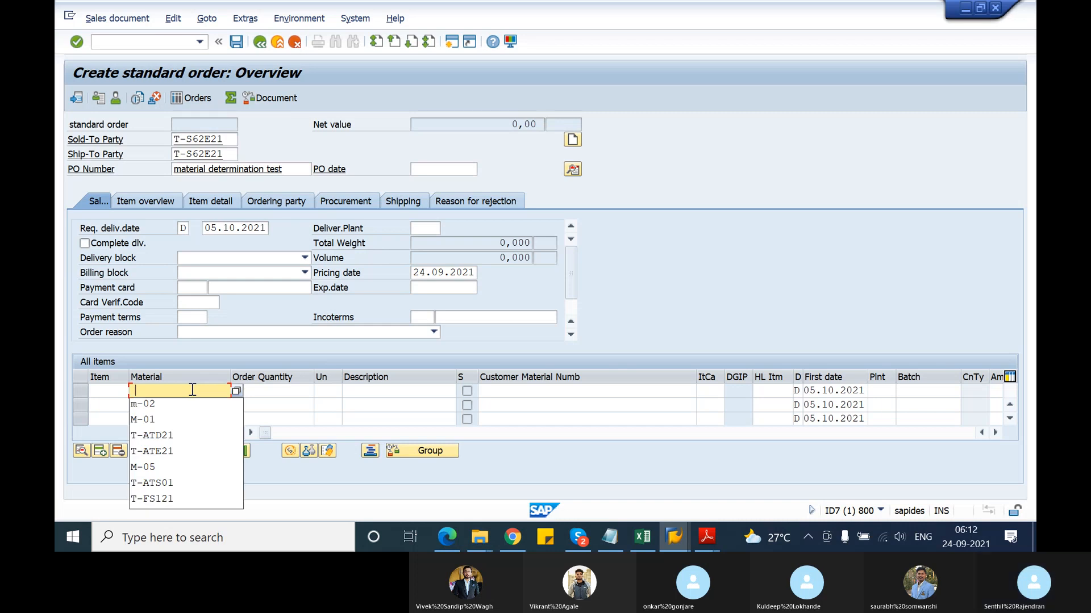
Add material T-ATD21 with quantity 10 as the first order item
left_click(165, 435)
key("Return")
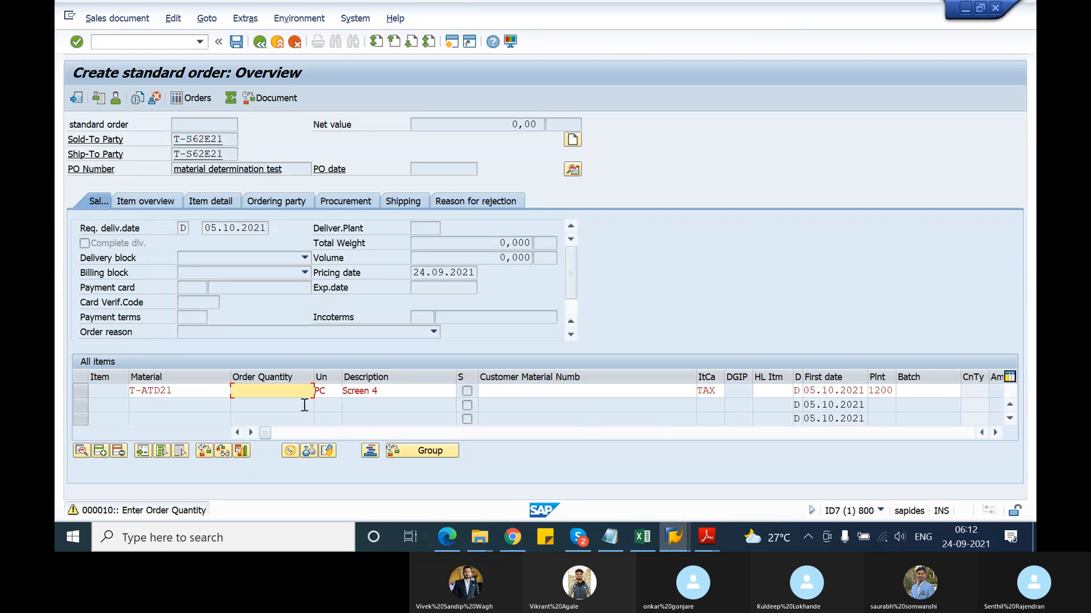
key("Return")
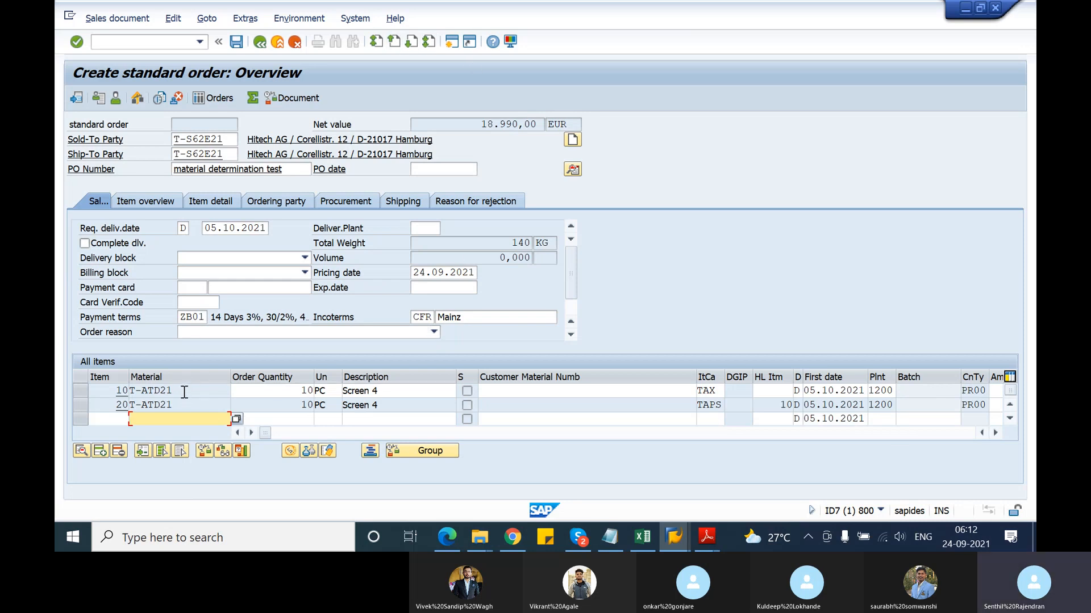
Select the T-ATD21 material number in the item rows and open a new SAP session
left_click_drag(184, 392, 126, 411)
left_click(130, 392)
left_click(125, 411)
left_click(126, 411)
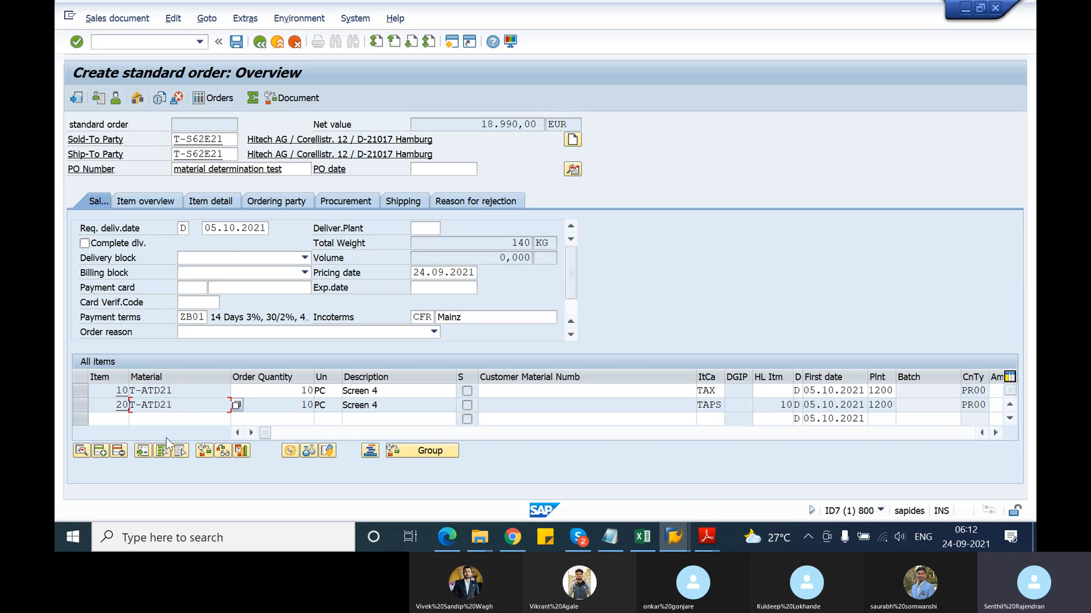
left_click(453, 43)
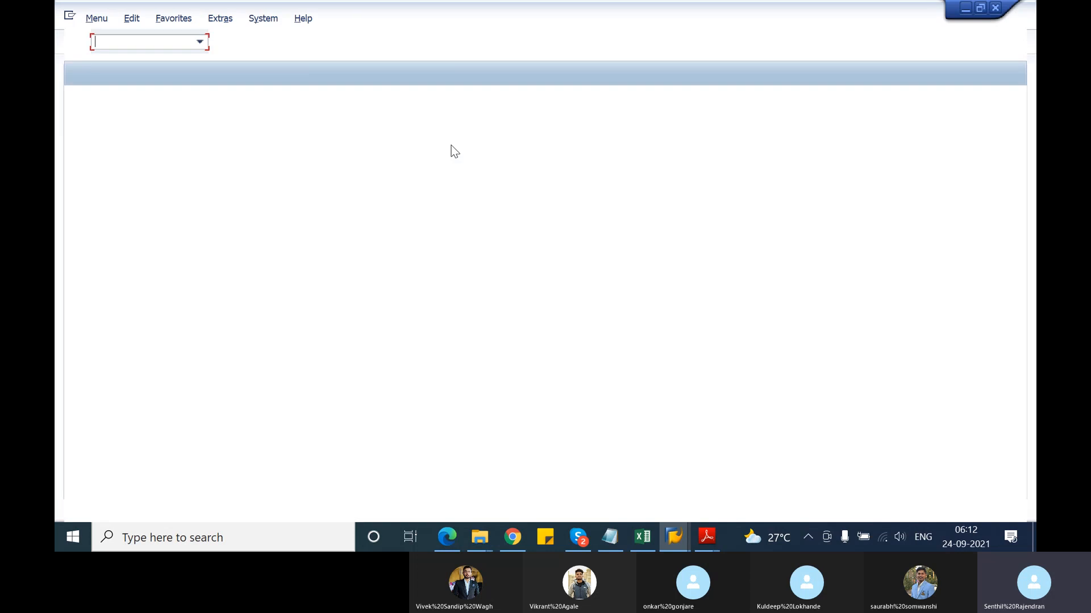
Run VB12 for type A001 and material T-ATD21, then list the proposed substitution reasons
type("vb12")
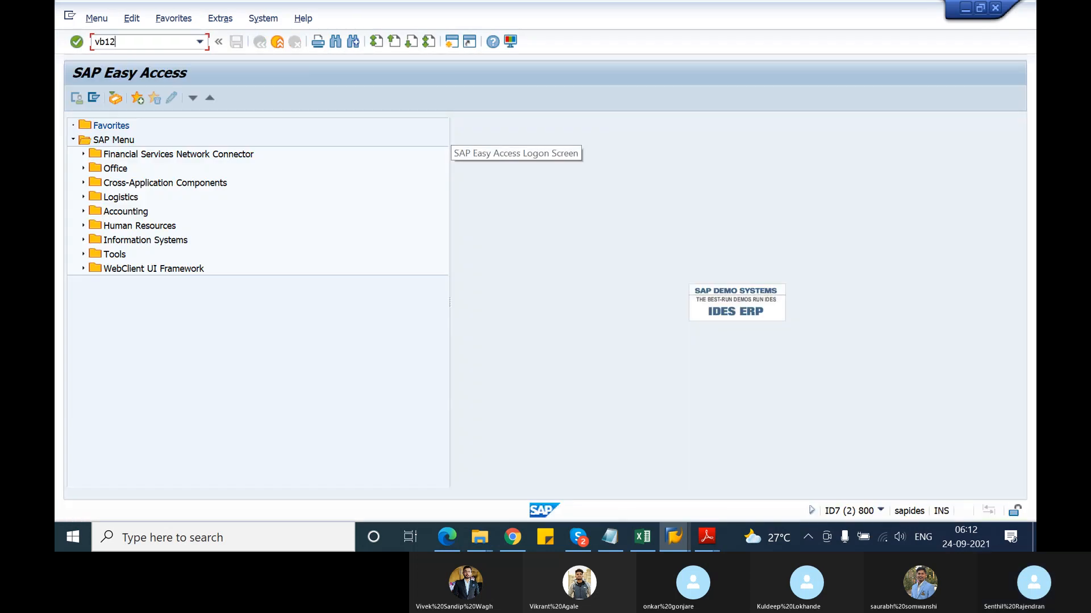
key("Return")
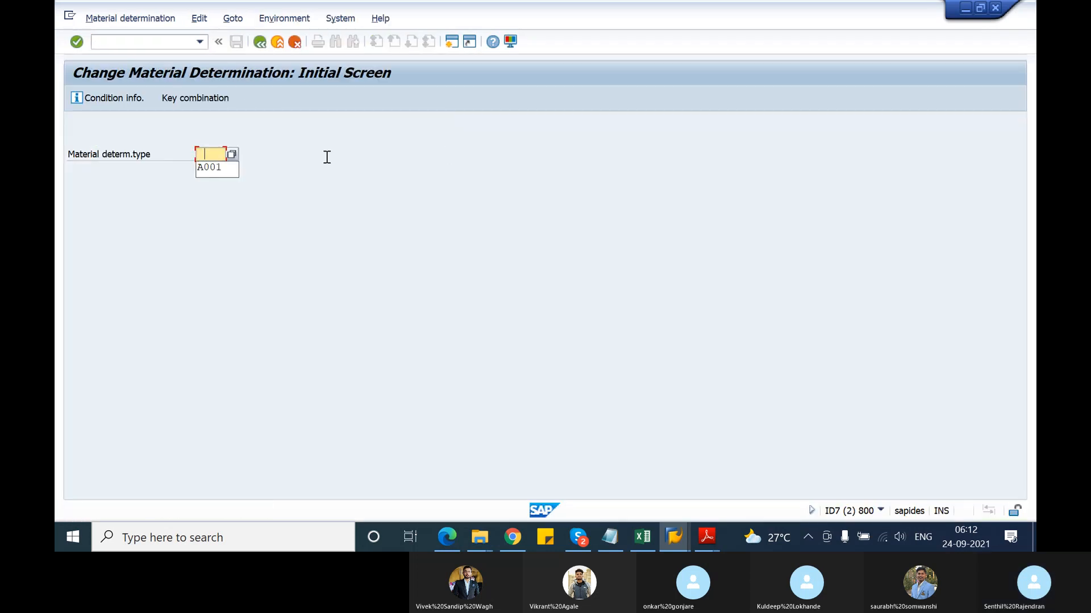
key("Return")
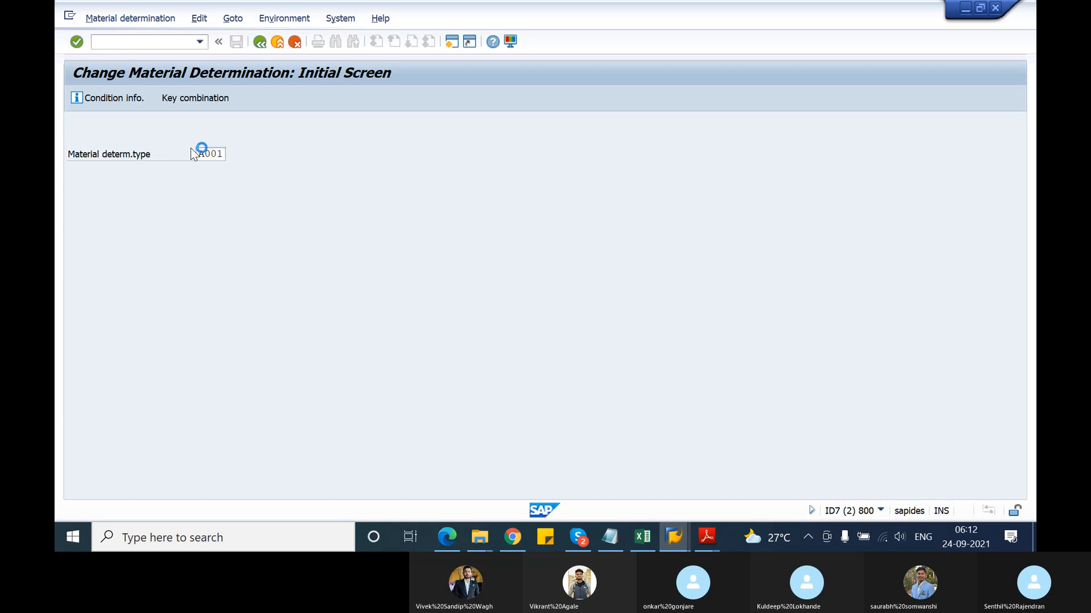
key("space")
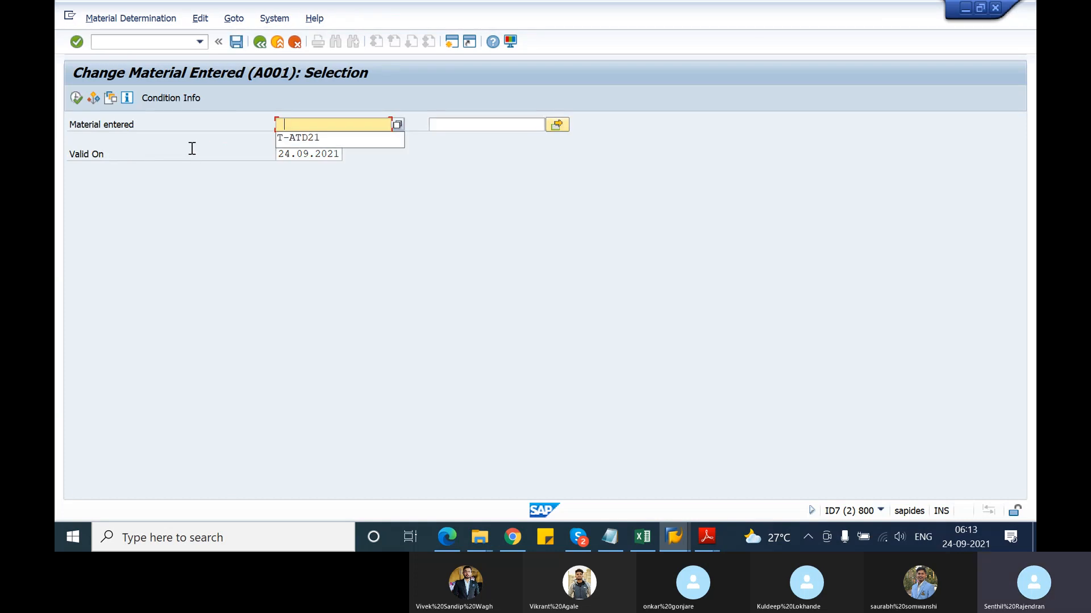
key("Down")
key("Return")
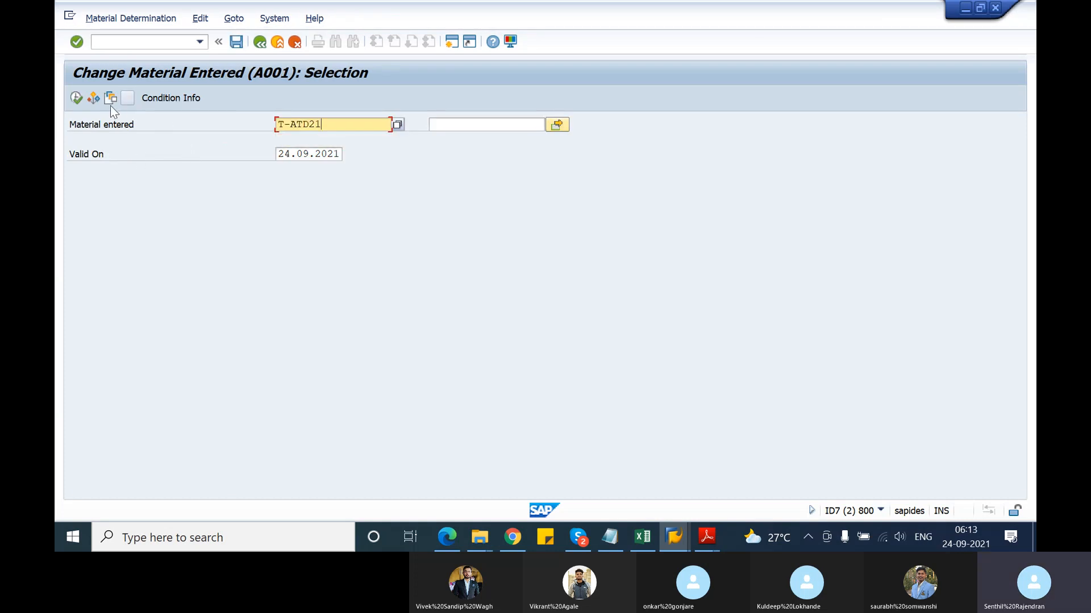
left_click(75, 99)
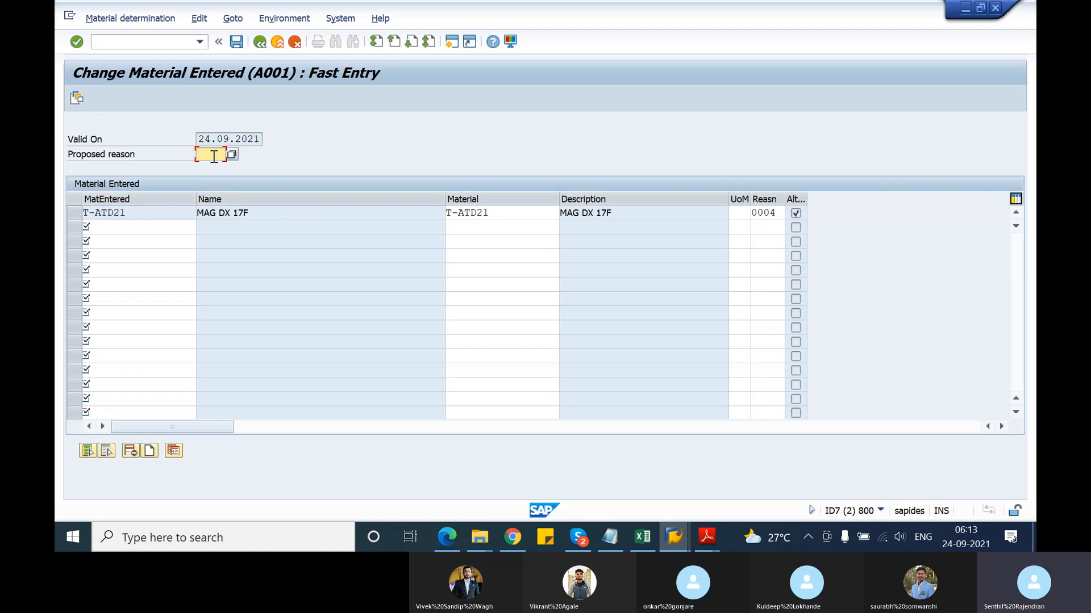
left_click(231, 154)
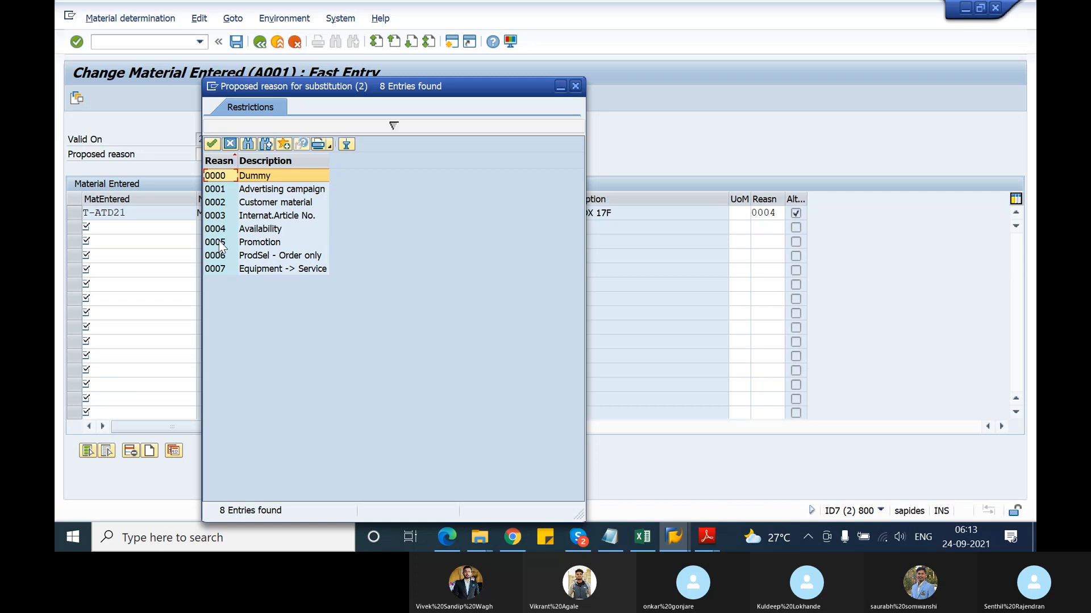
Set the record's substitution reason to 0001 Advertising campaign
double_click(217, 192)
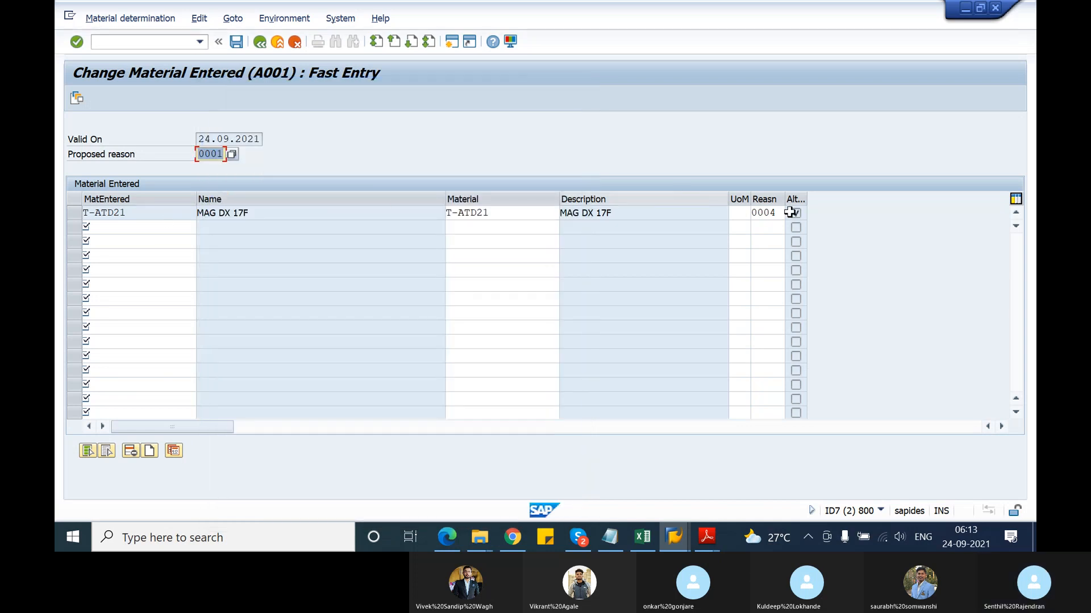
left_click(765, 213)
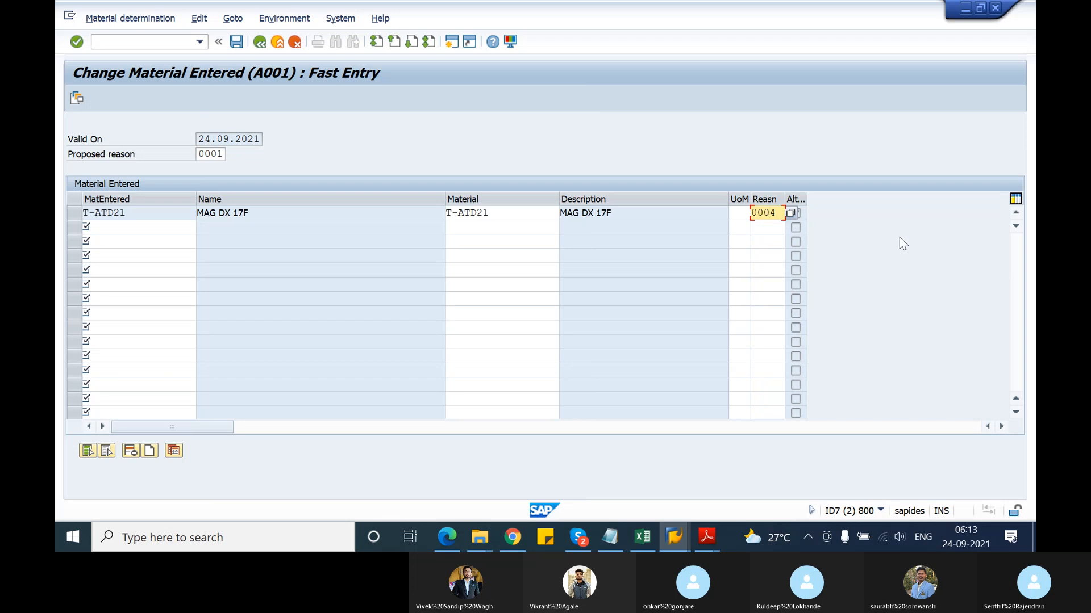
key("BackSpace")
type("1")
key("Return")
key("Return")
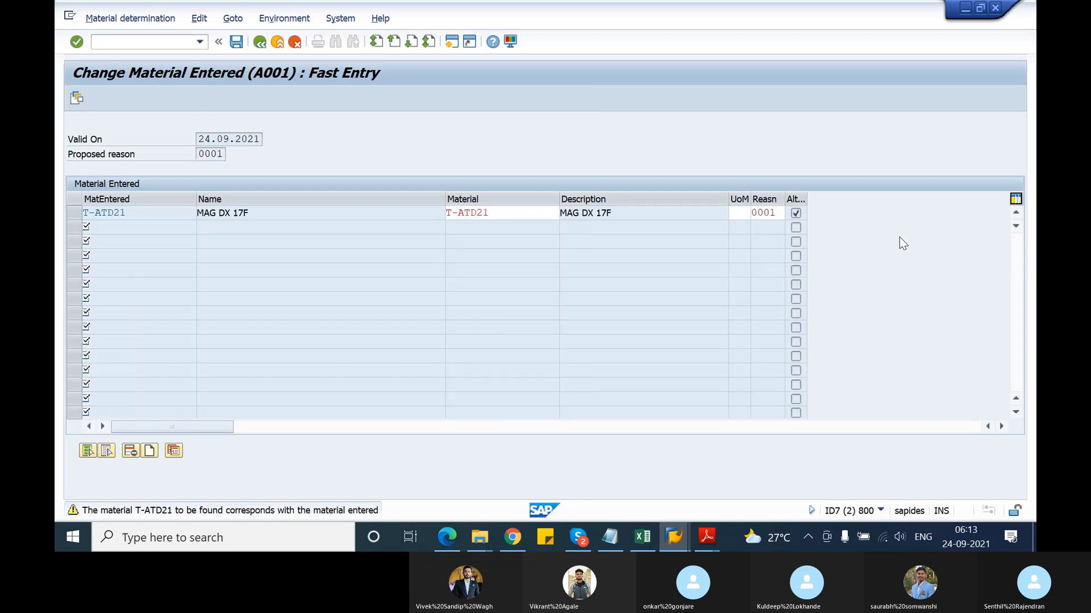
Replace the first alternative material T-ATD21 with T-ATE21 and save the record
left_click(77, 101)
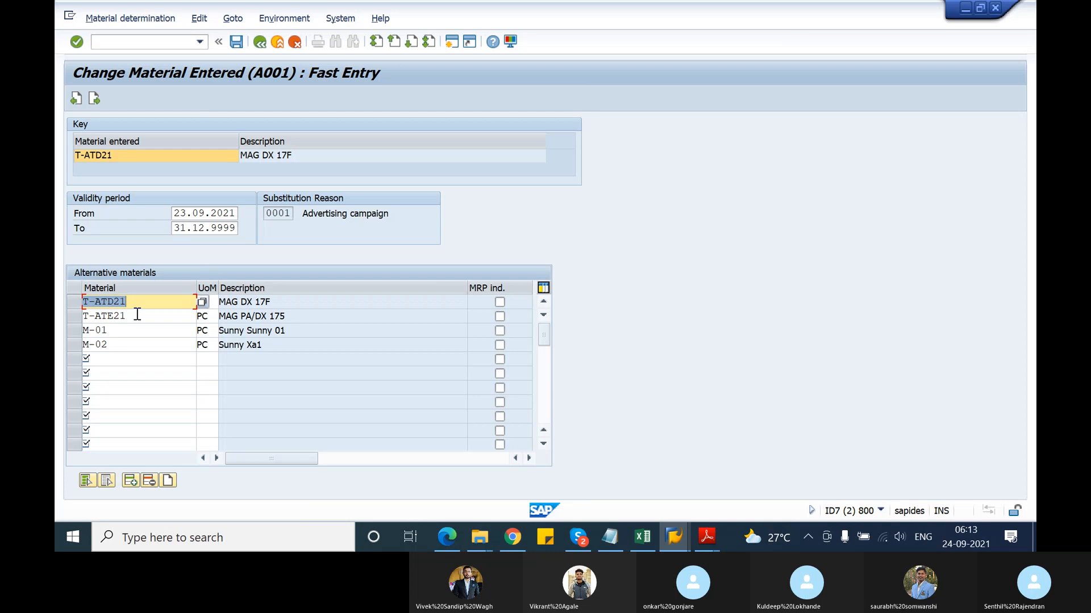
key("Delete")
left_click(76, 305)
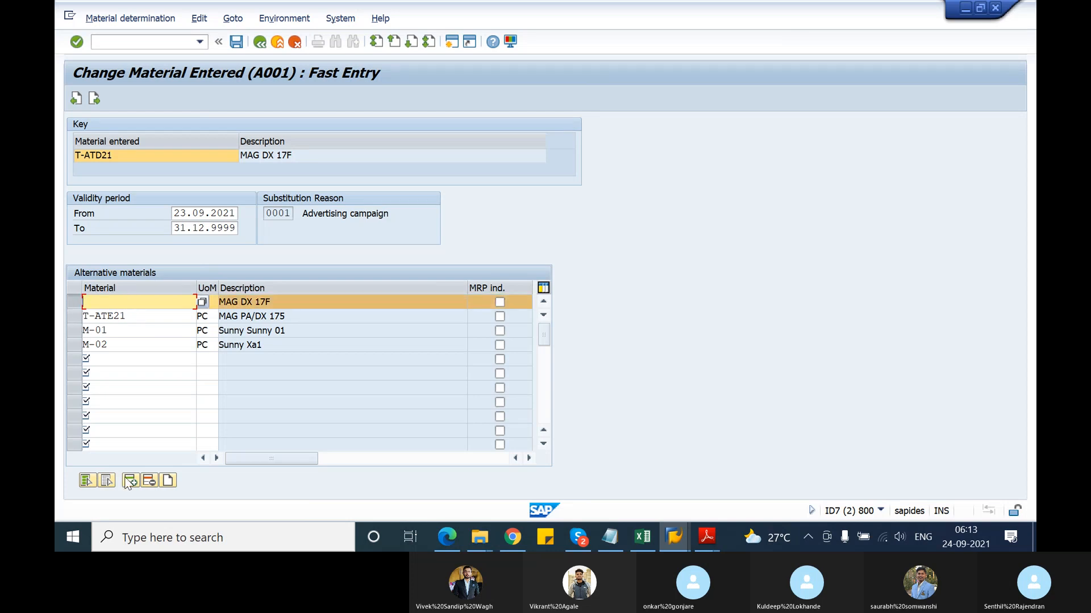
left_click(148, 484)
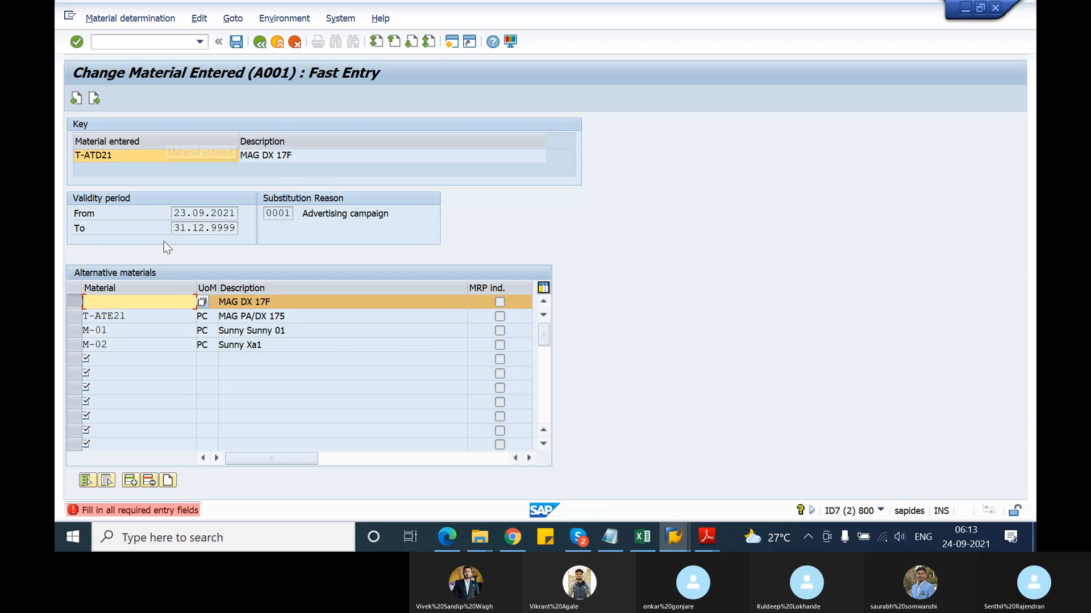
left_click(151, 301)
left_click(106, 315)
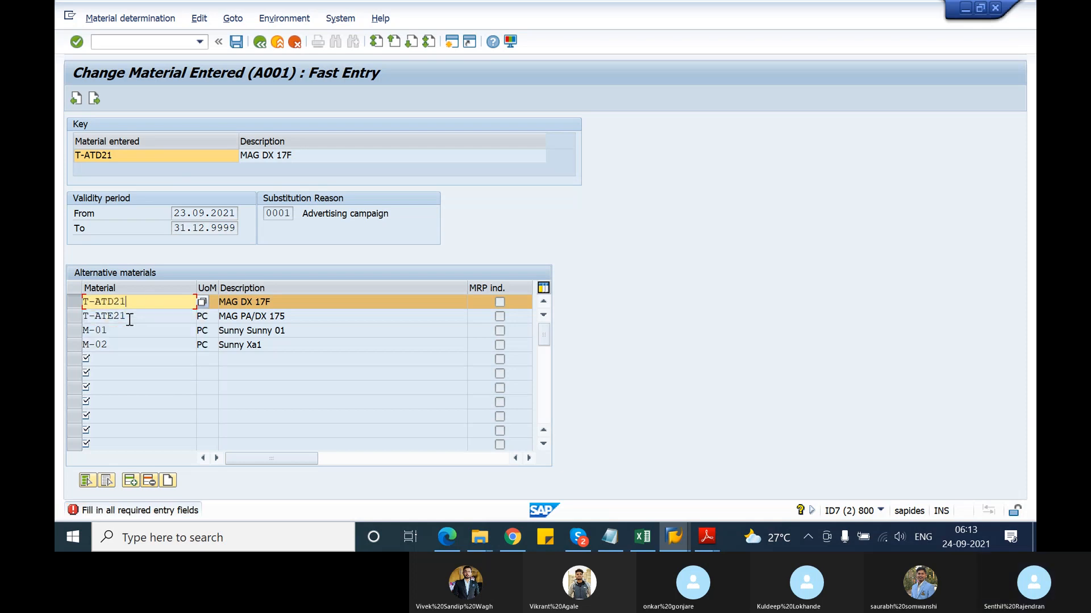
key("Return")
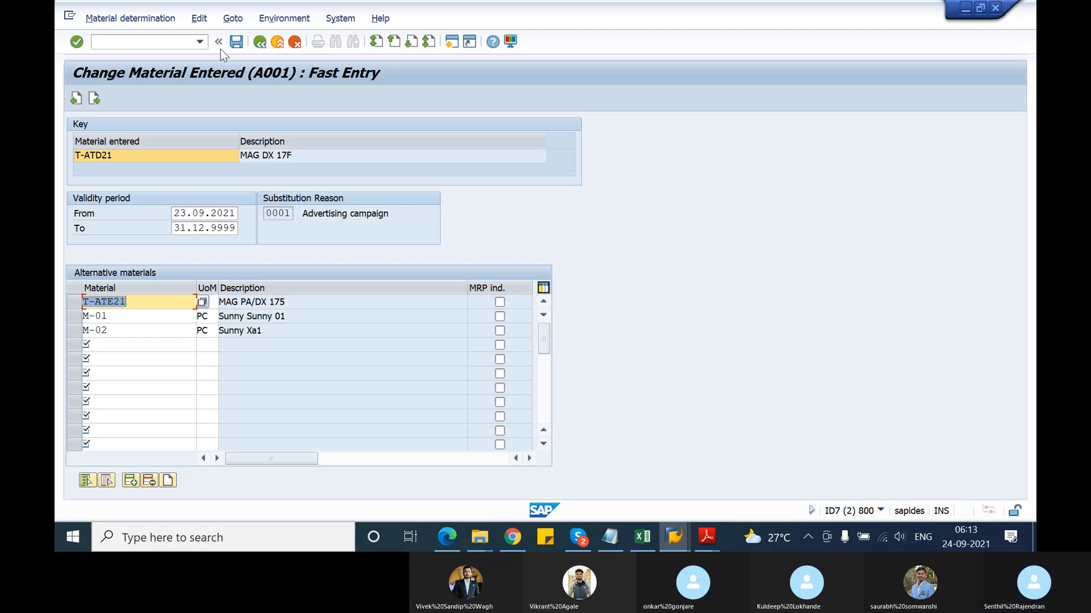
left_click(237, 46)
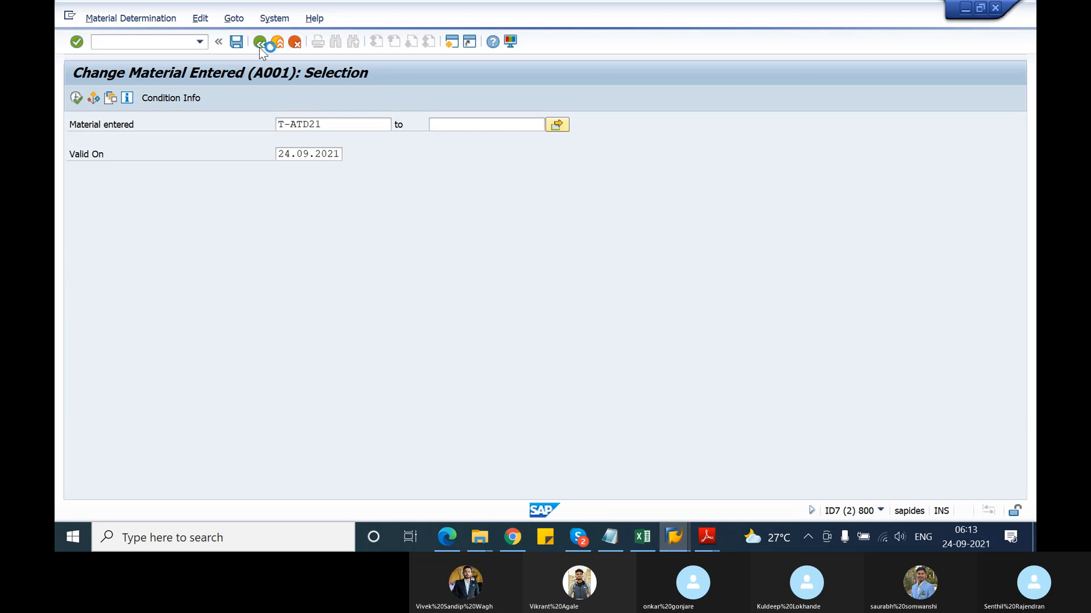
Rerun the A001 selection to review the saved T-ATD21 record
left_click(259, 42)
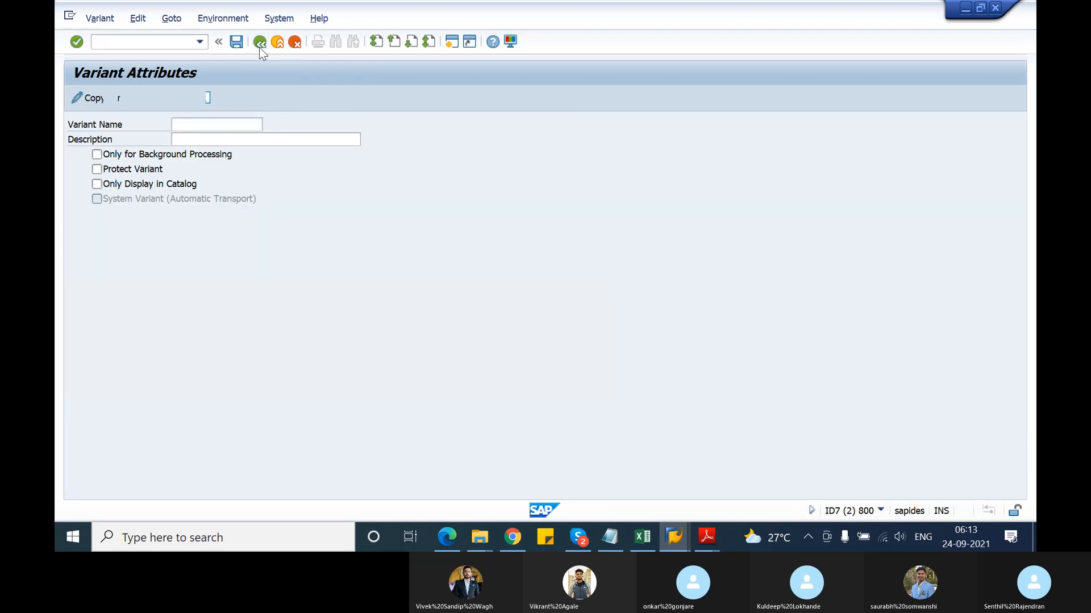
left_click(147, 41)
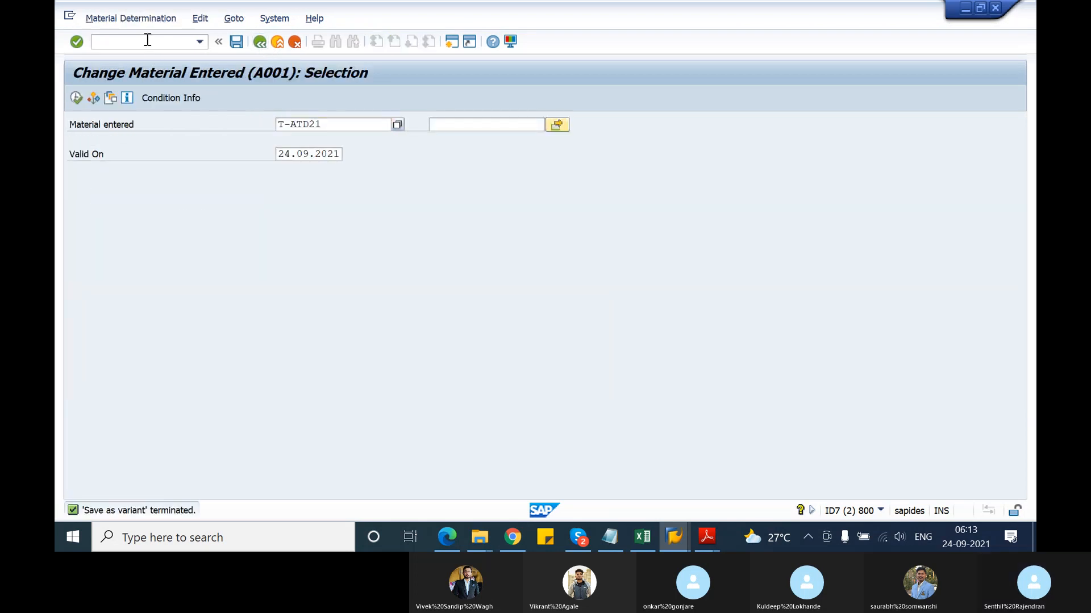
left_click(76, 98)
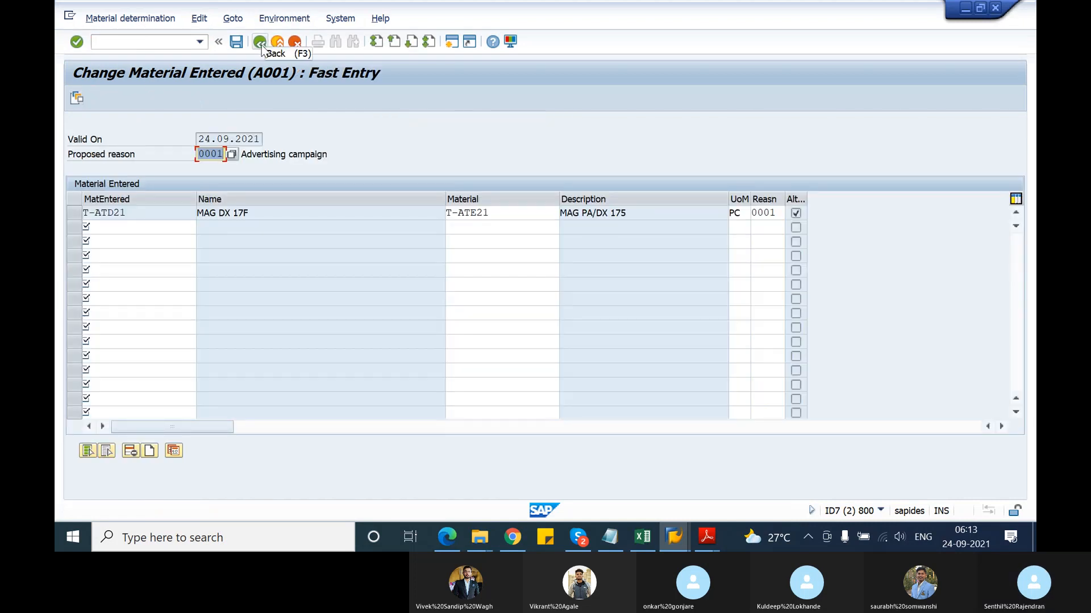
left_click(159, 41)
Start a VA01 standard order and fill the ship-to party and PO number from input history
type("/n")
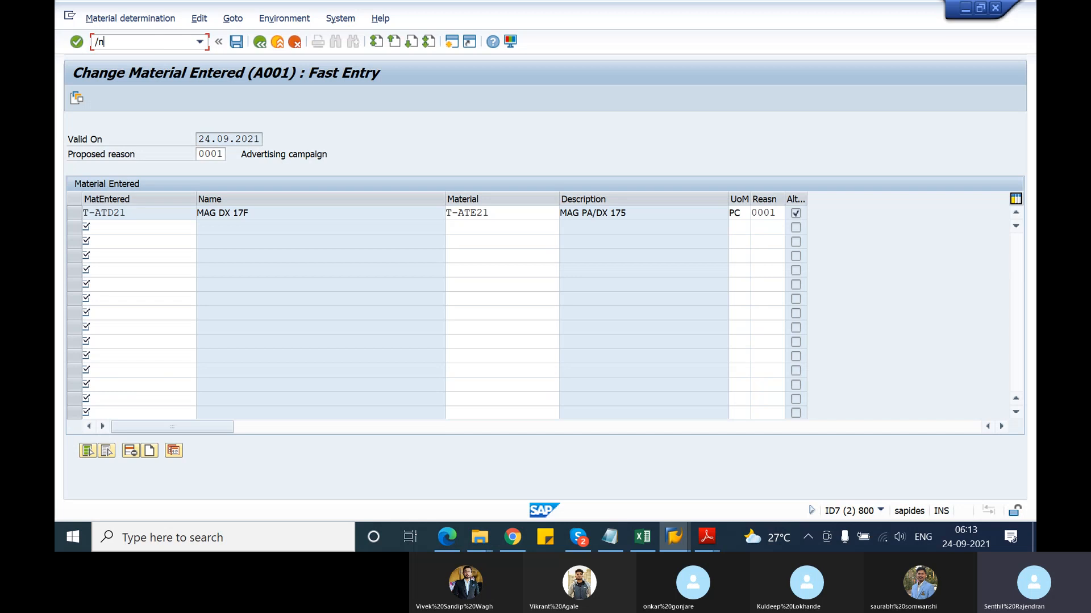
type("va01")
key("Return")
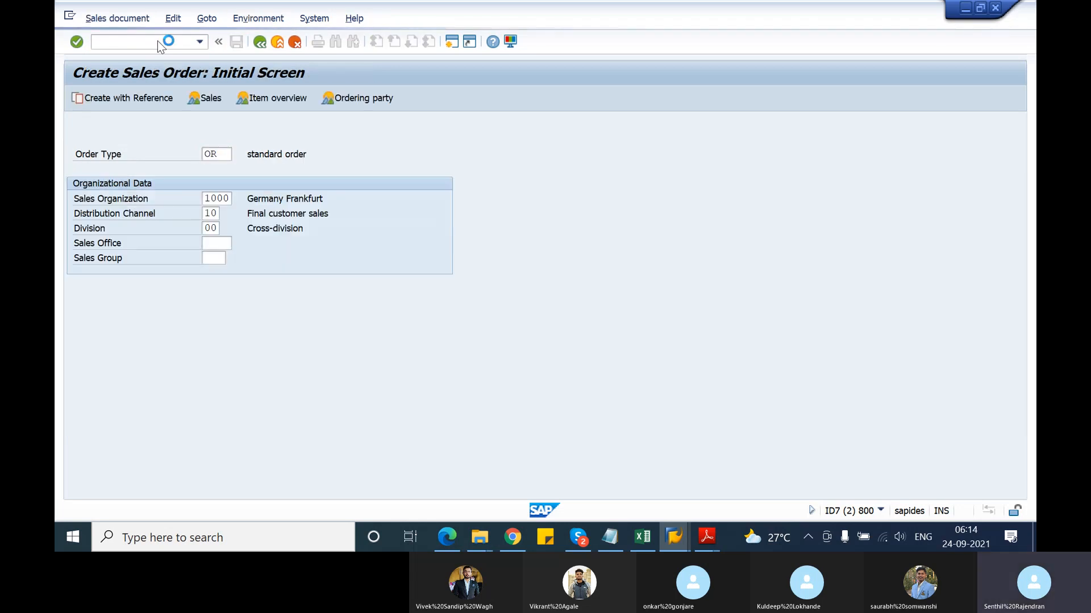
key("Return")
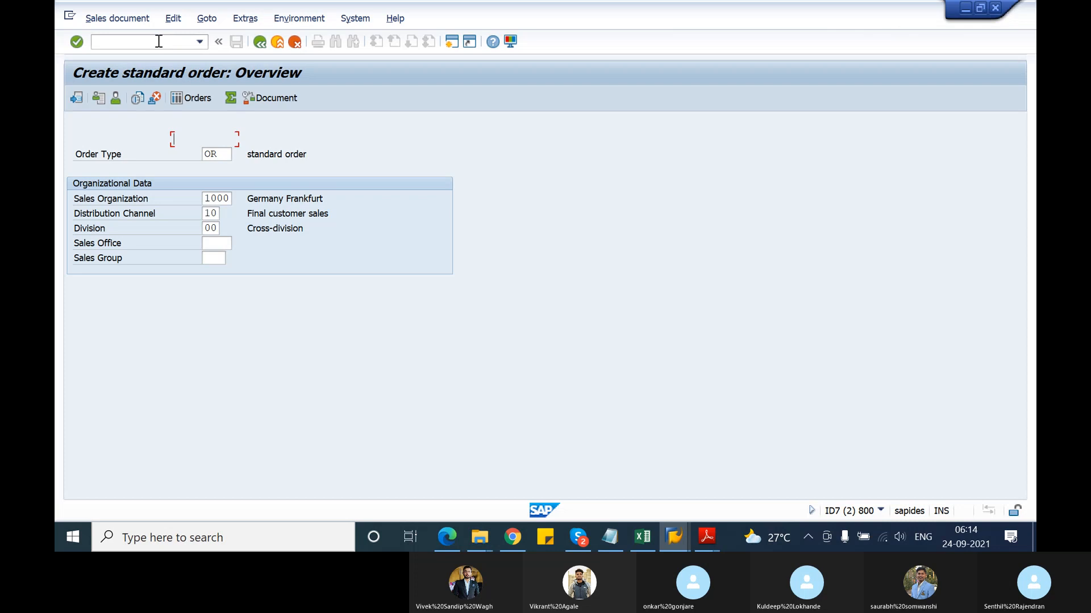
type("T-S62E21")
key("Tab")
key("Down")
key("Return")
key("Tab")
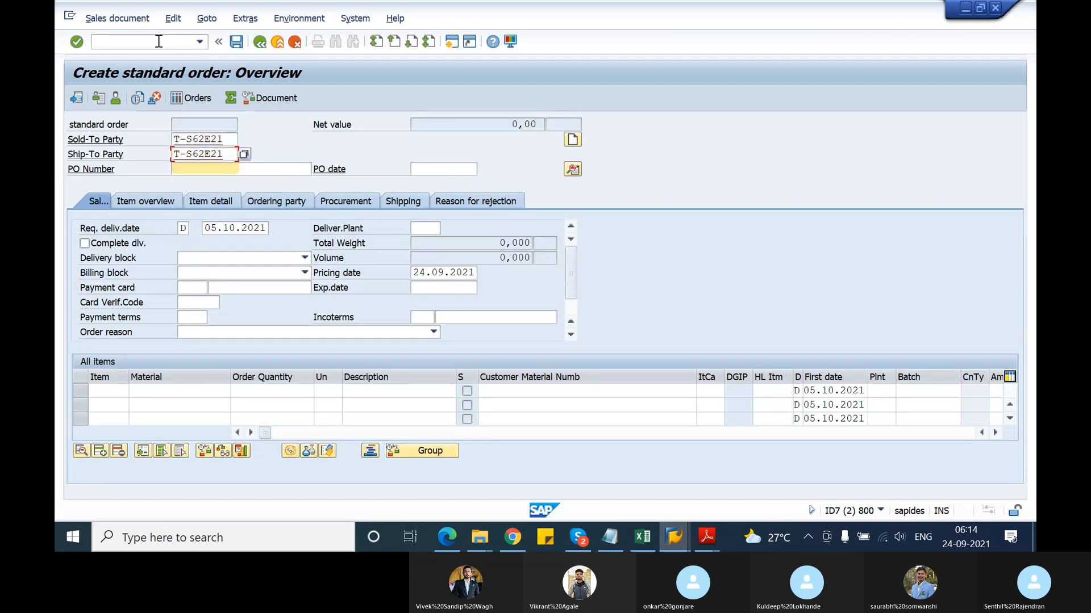
key("Down")
key("Return")
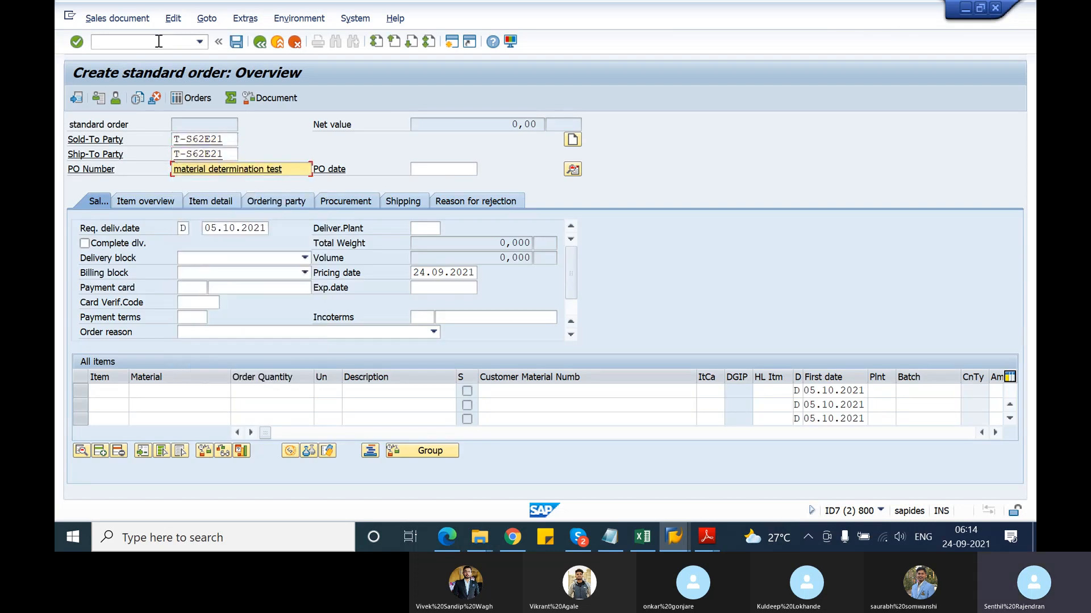
Enter item 10 as T-ATD21 with quantity 10 and check it is substituted by T-ATE21
left_click(160, 392)
left_click(158, 401)
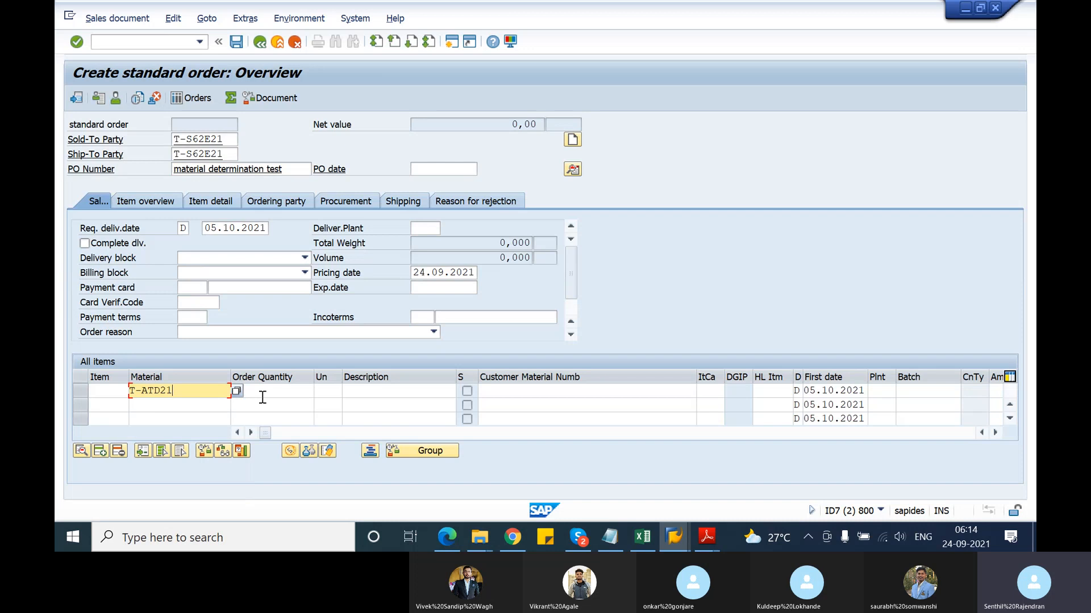
left_click(265, 396)
type("10")
key("Return")
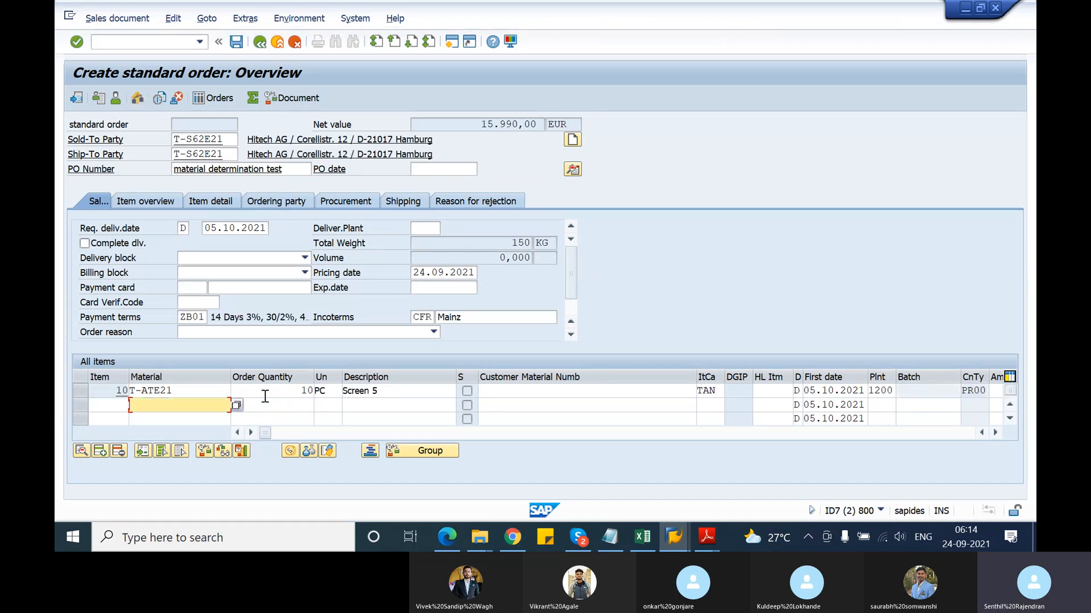
left_click(181, 391)
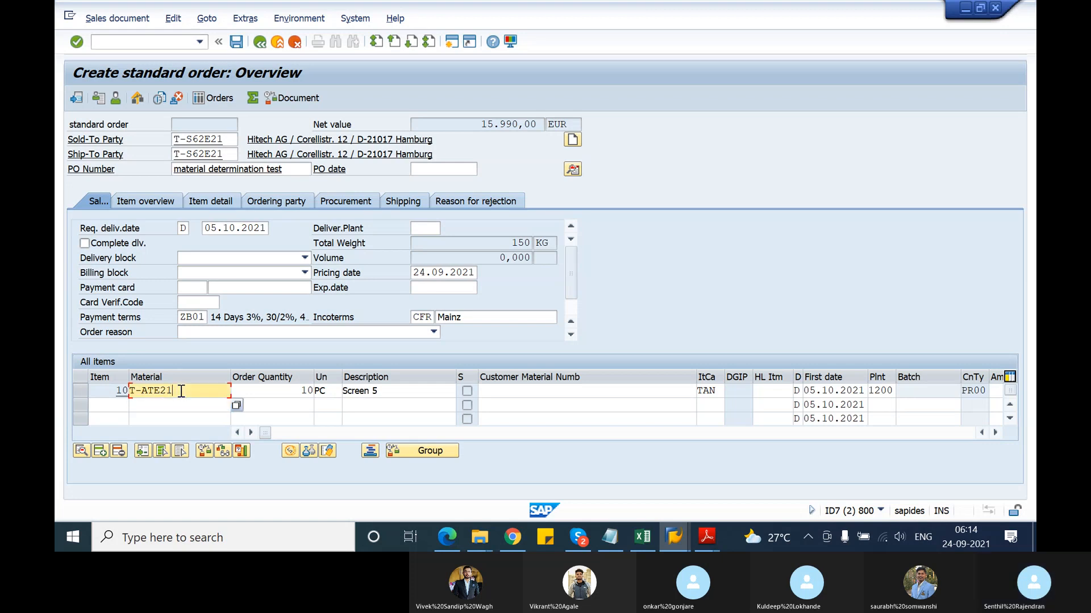
Add item 20 with material T-ATD21
left_click(121, 405)
type("20")
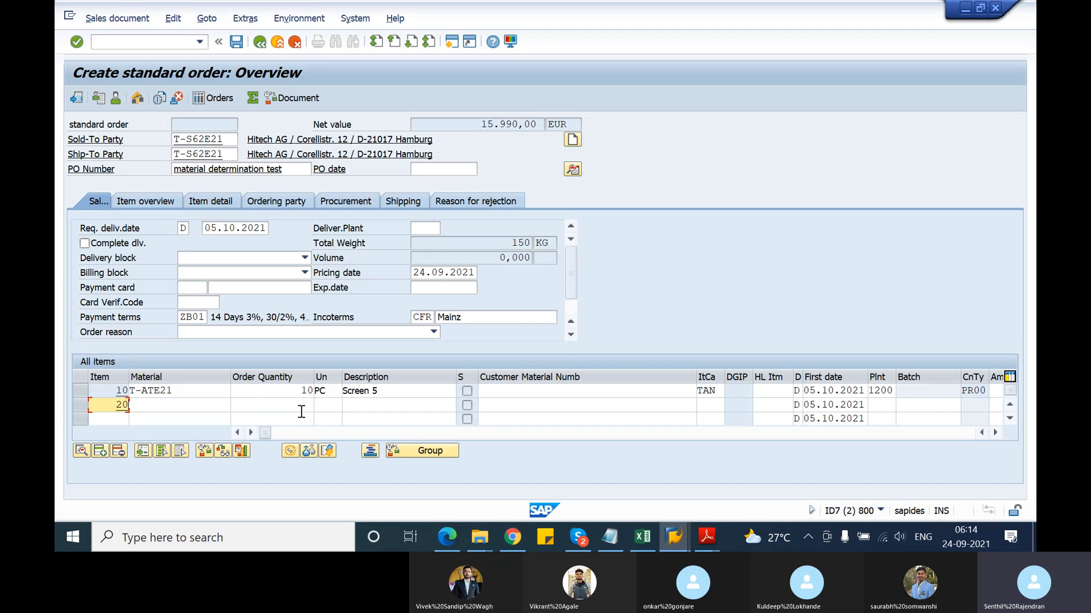
key("Tab")
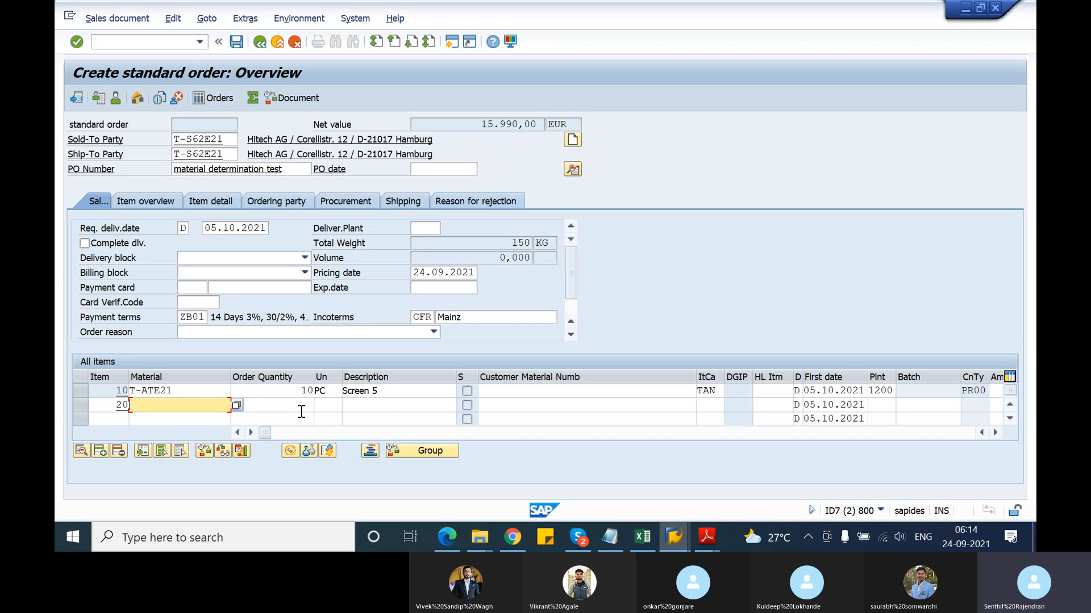
type("t")
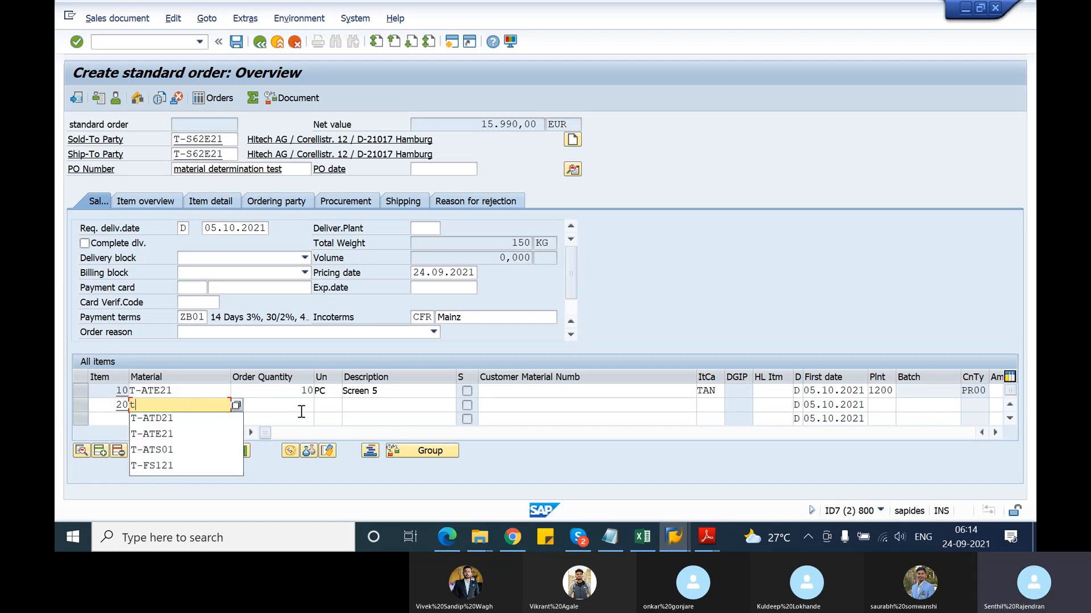
key("Down")
key("Return")
key("Tab")
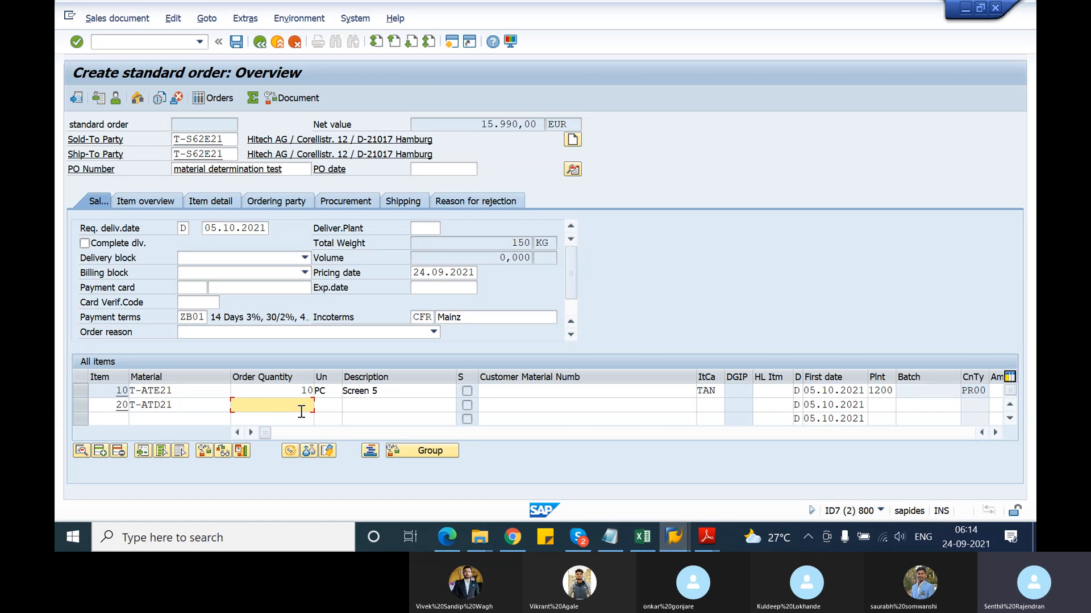
Give item 20 quantity 10 and submit it so T-ATE21 replaces T-ATD21
type("10")
key("Return")
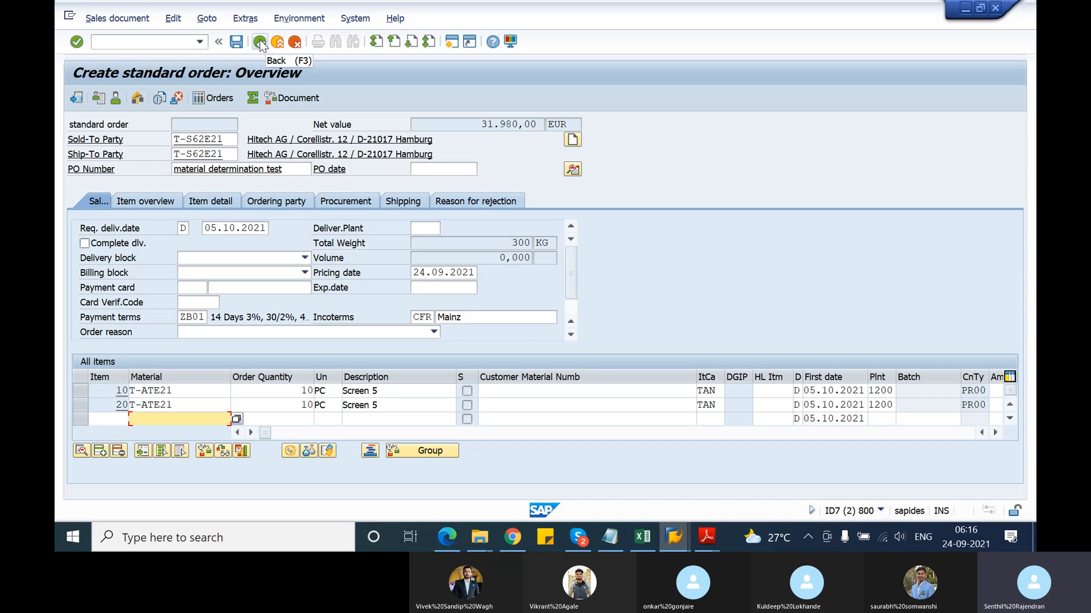
In the Notepad notes, highlight the condition table, access sequence, condition type, determination procedure and condition record steps
left_click(609, 537)
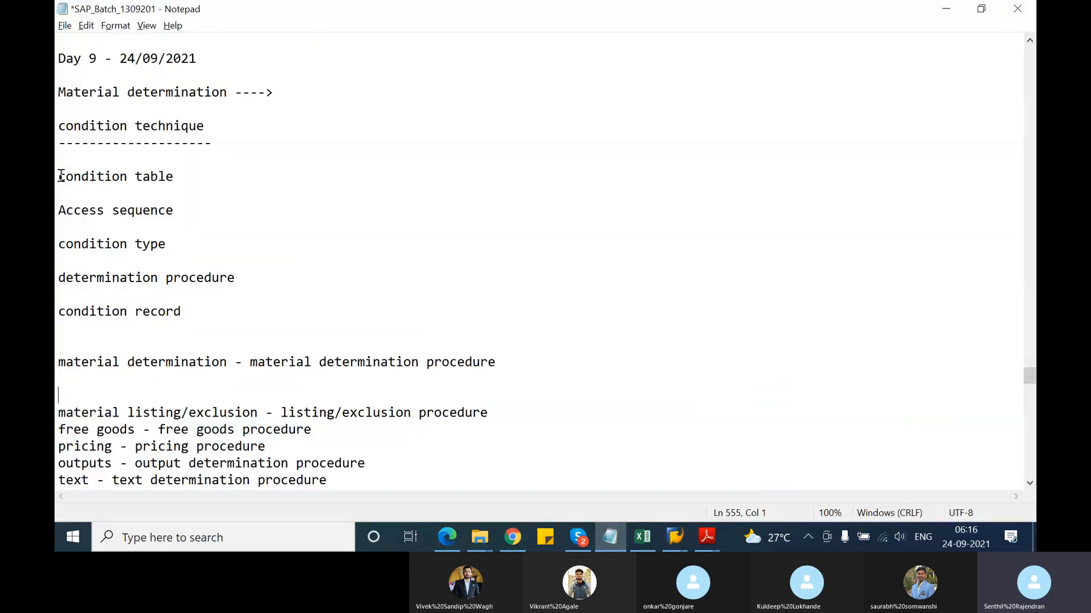
left_click_drag(59, 176, 173, 182)
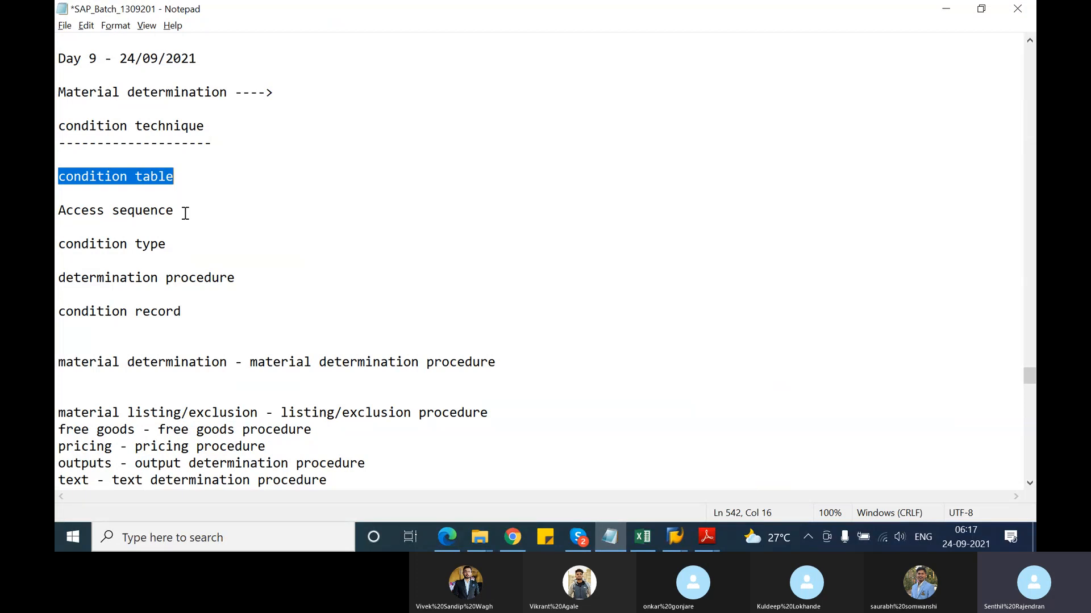
left_click_drag(181, 211, 58, 211)
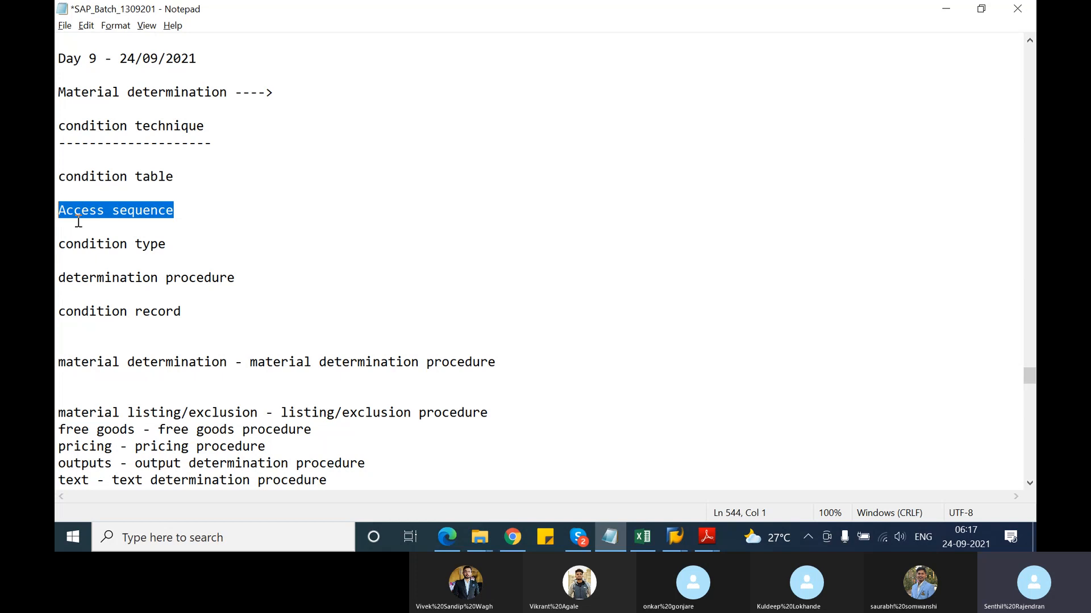
left_click_drag(179, 243, 56, 246)
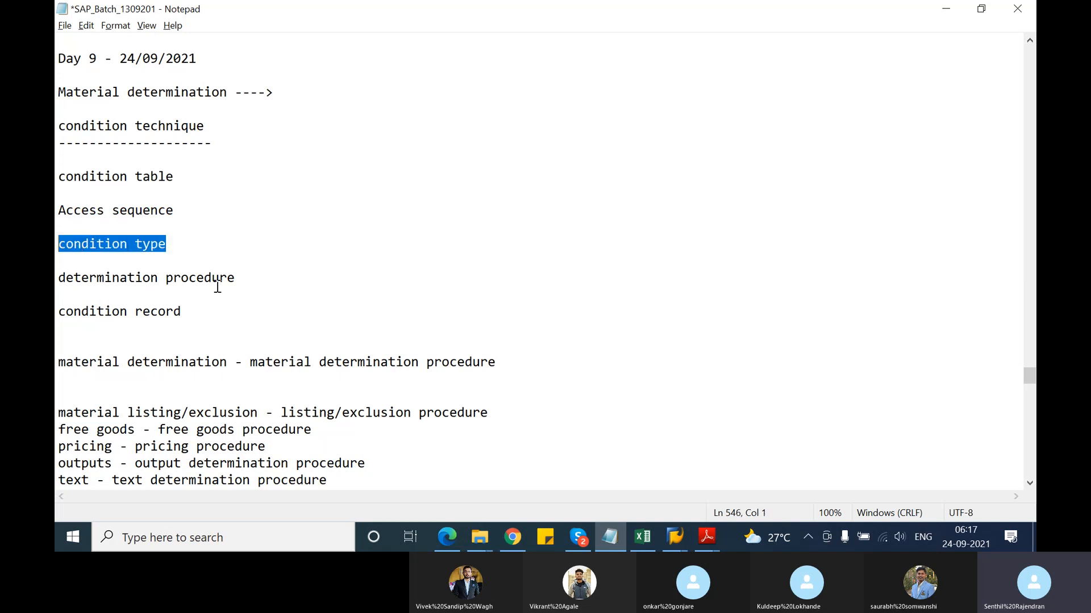
left_click_drag(238, 278, 56, 278)
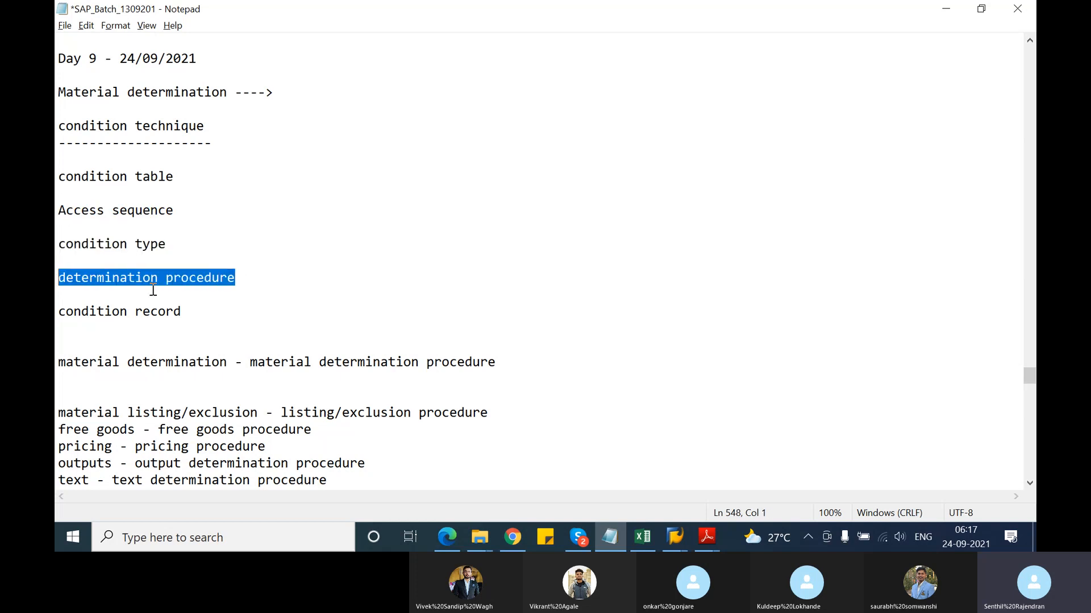
left_click_drag(190, 311, 58, 310)
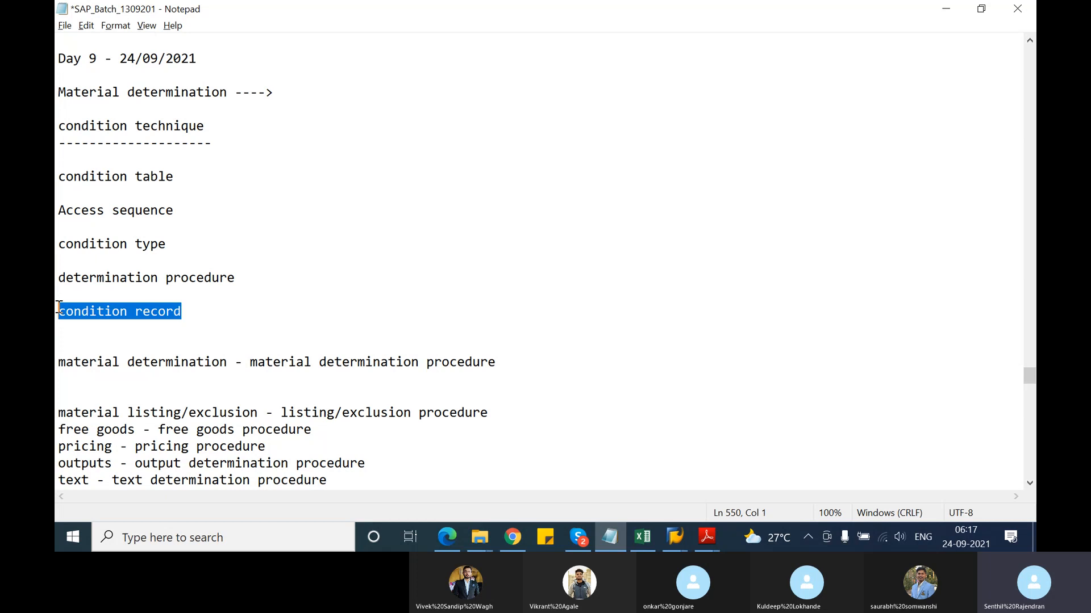
Append '- master data' to condition record and '- assigned to sales document' to determination procedure
left_click(154, 311)
left_click(186, 312)
type("-")
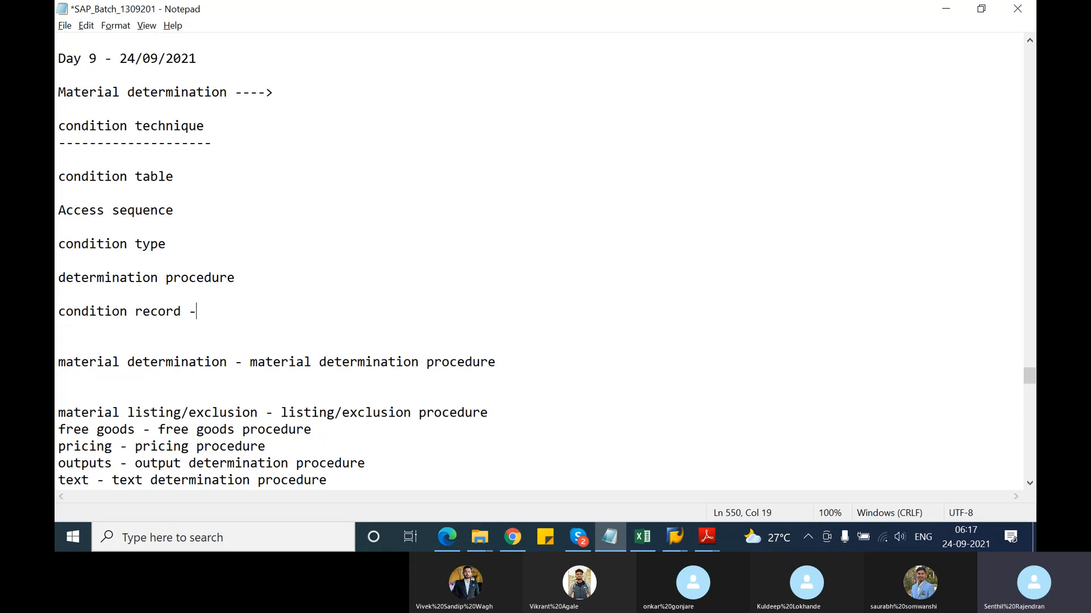
type(" master data")
left_click(245, 276)
type("- assigned ")
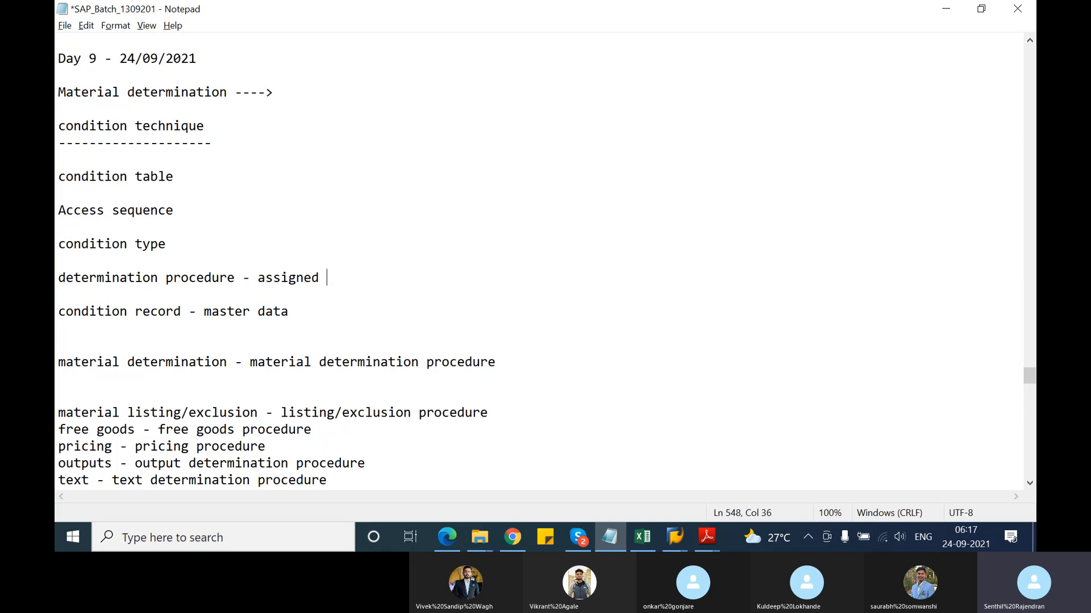
type("to sales do")
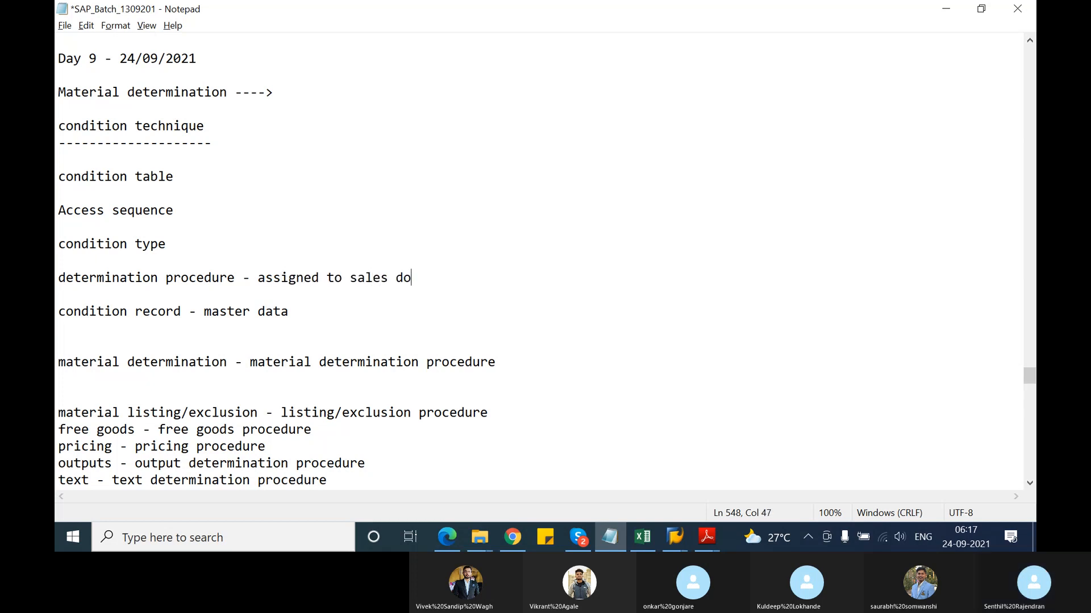
type("cument")
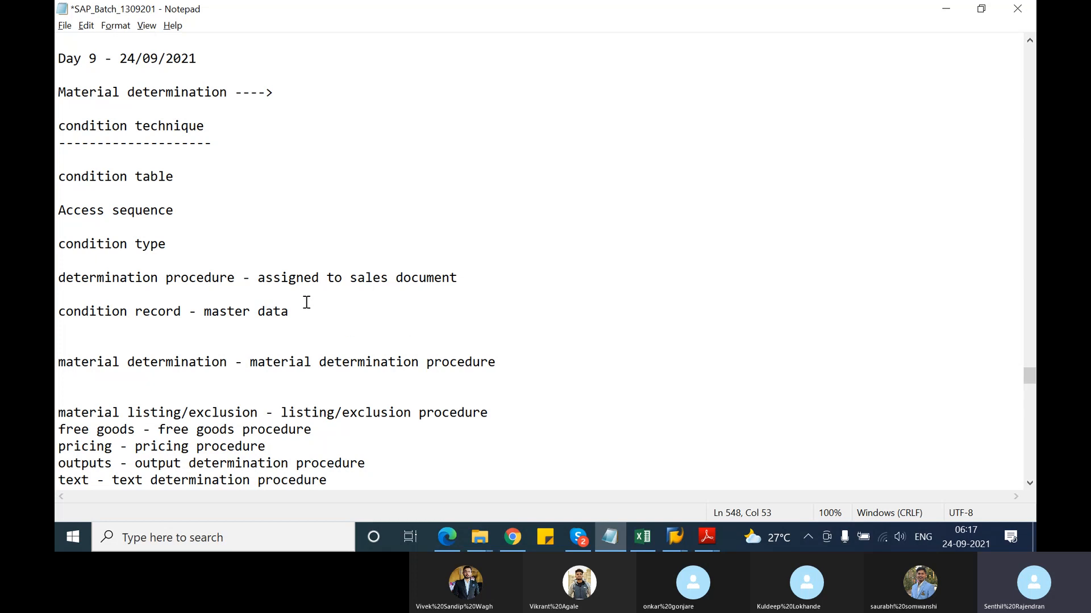
left_click_drag(265, 278, 399, 306)
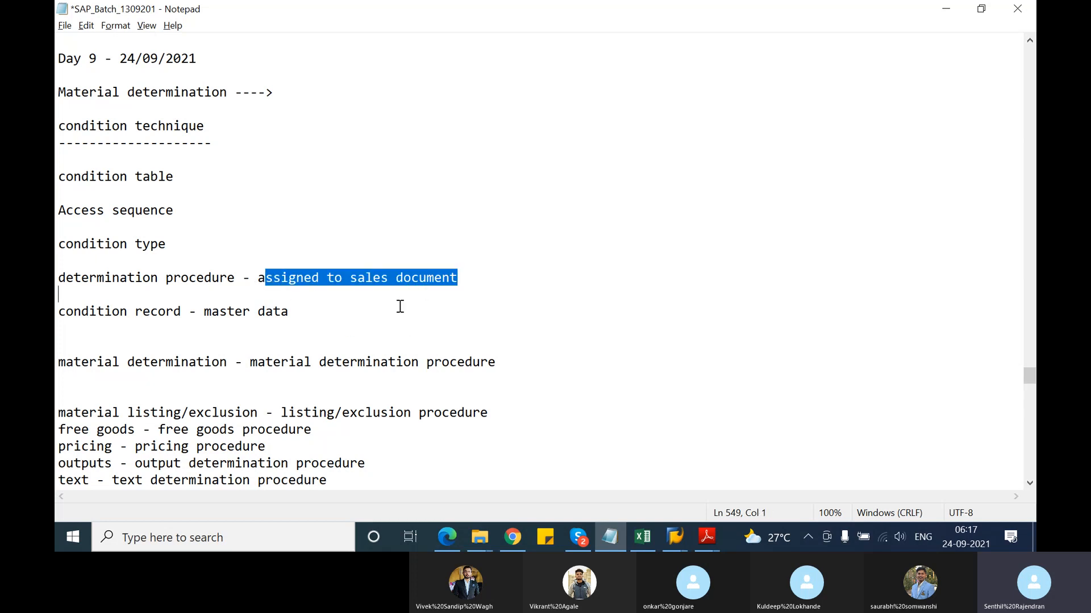
left_click(146, 293)
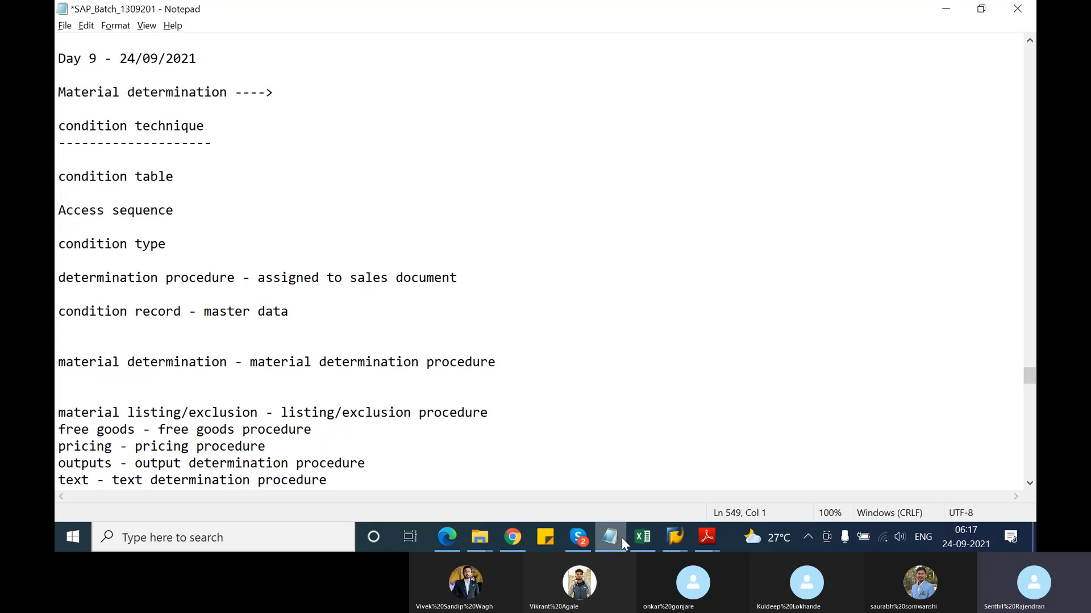
left_click(674, 537)
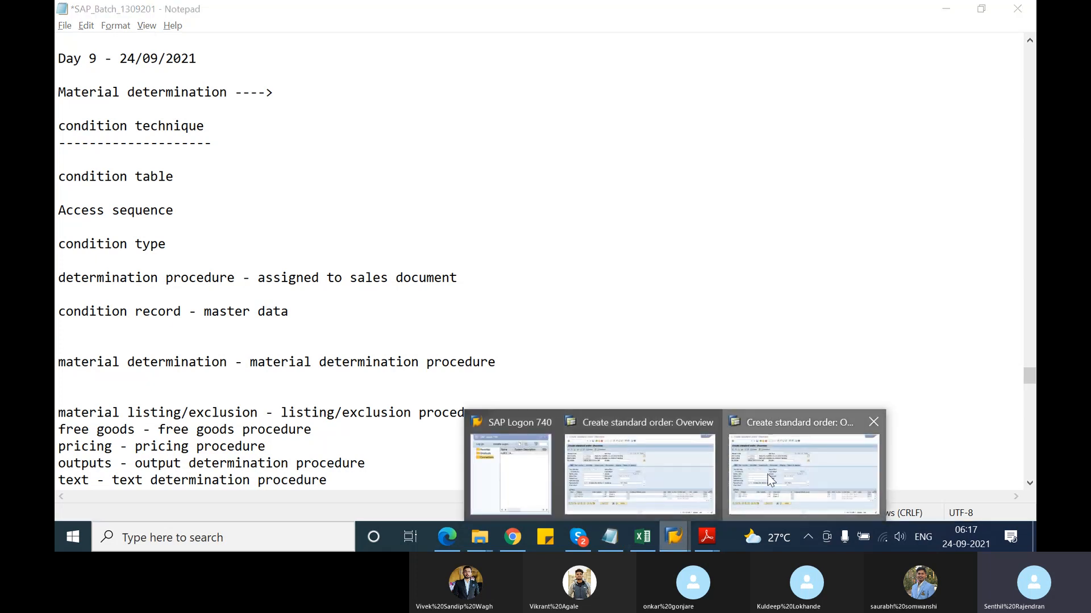
In SAP Menu, expand Tools > Customizing > IMG and launch SPRO Execute Project
left_click(770, 480)
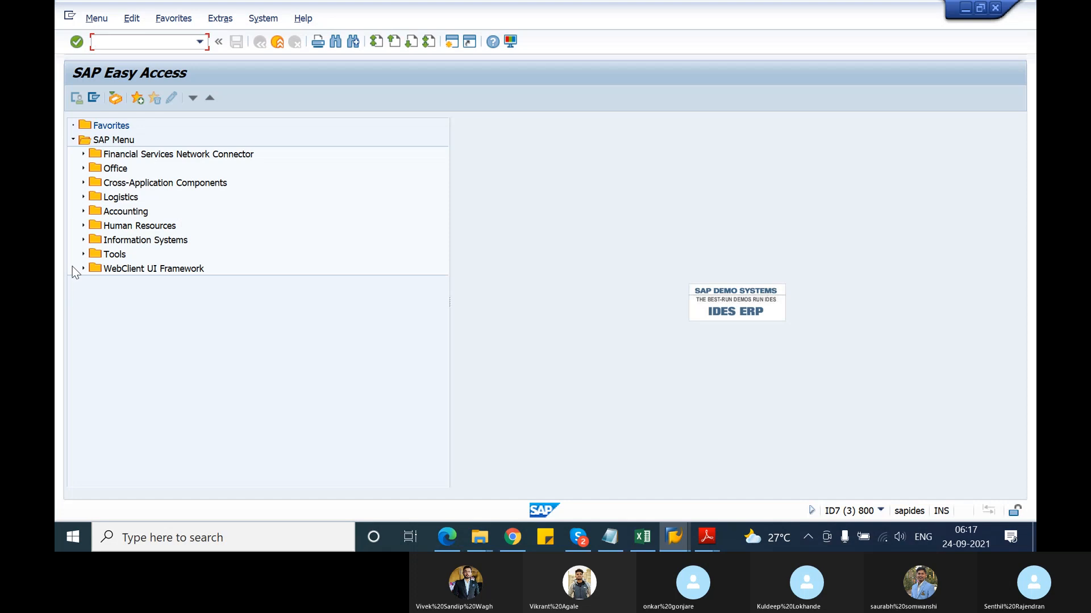
left_click(83, 254)
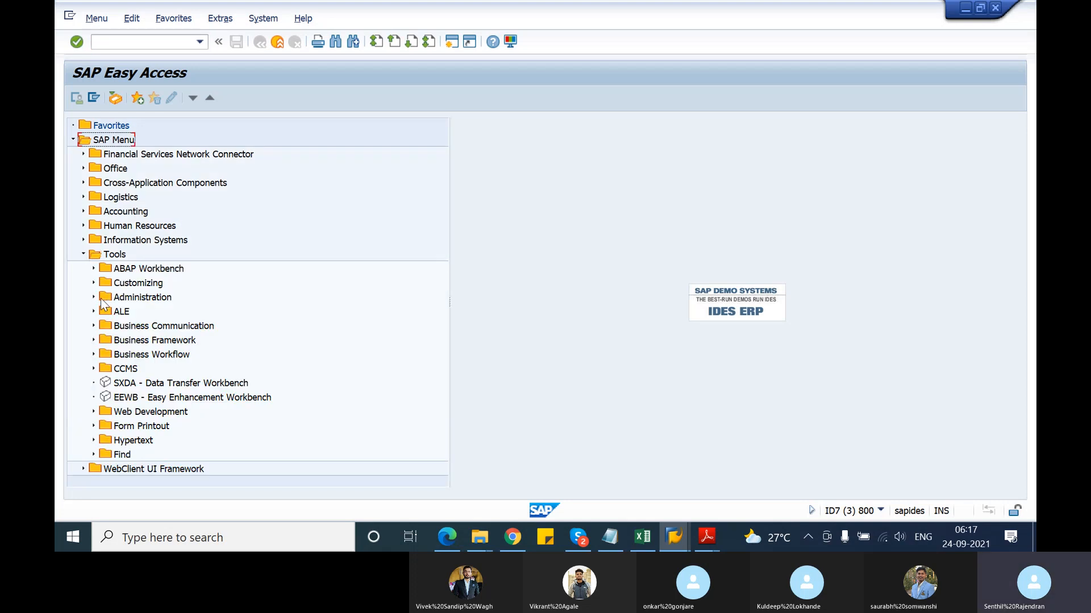
left_click(93, 283)
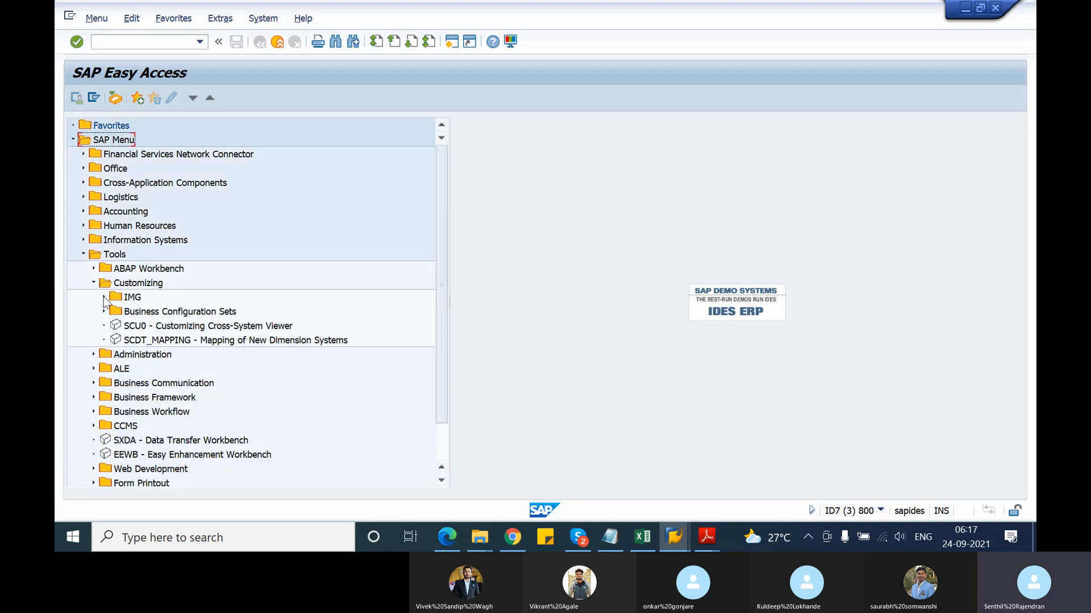
left_click(103, 297)
left_click(154, 313)
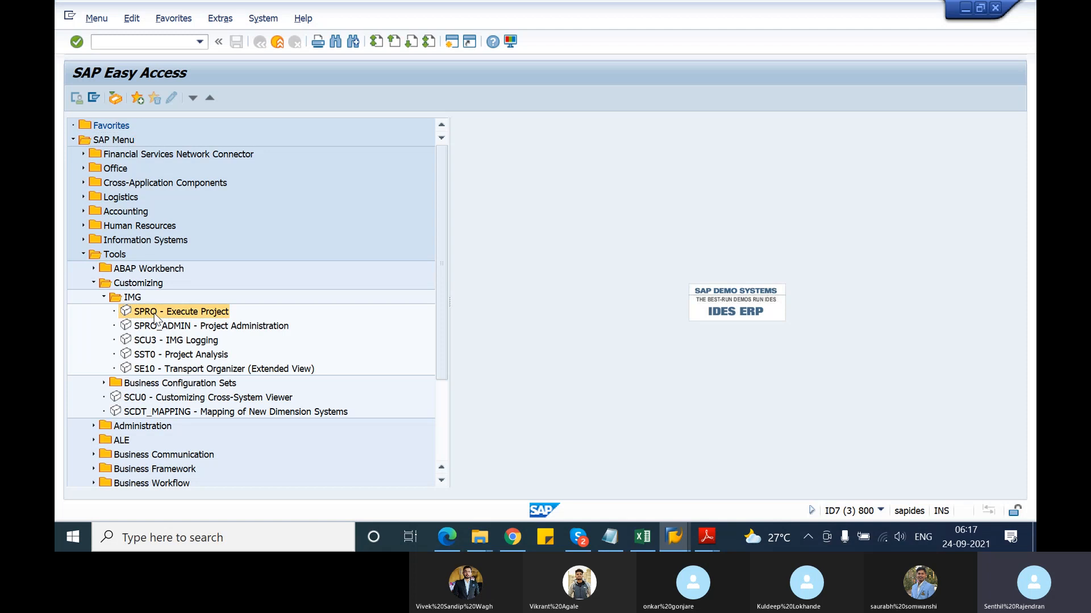
double_click(154, 313)
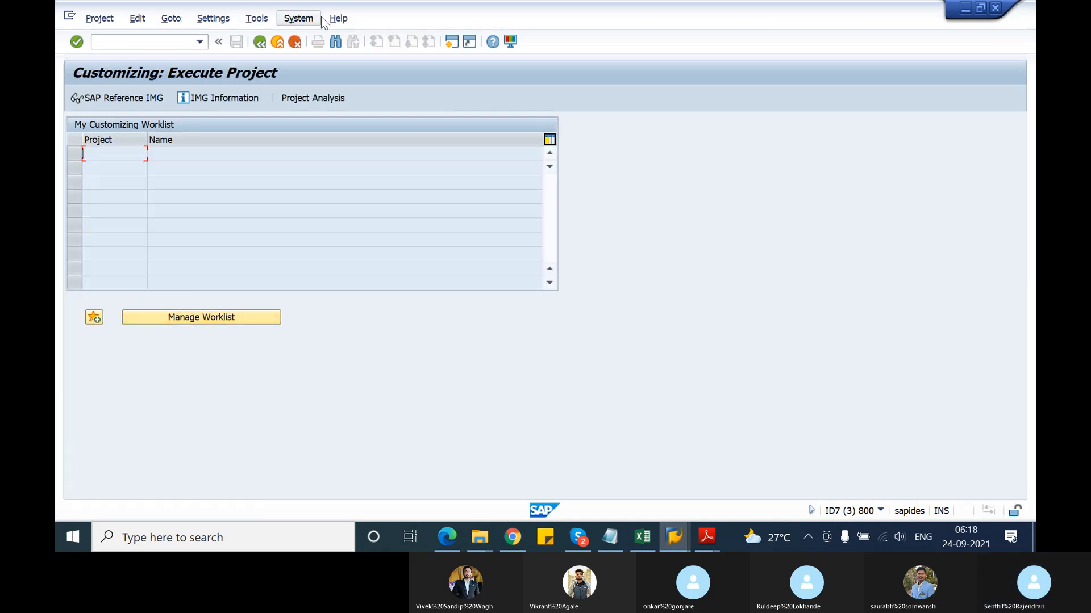
In the SAP Reference IMG, run Material Determination's Assign Procedures To Sales Document Types
left_click(121, 101)
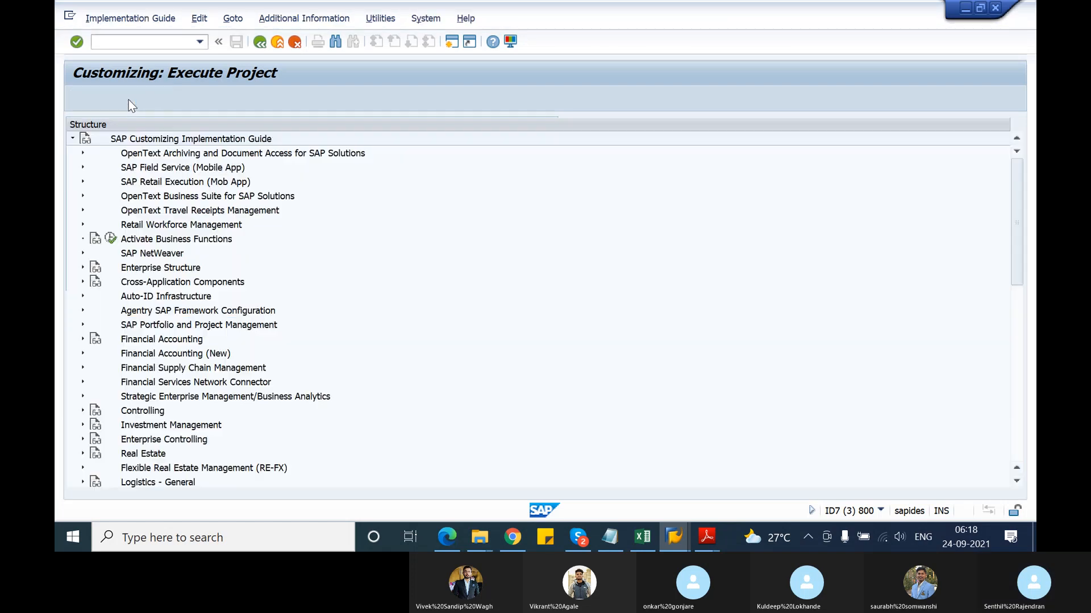
scroll(109, 391, "down", 4)
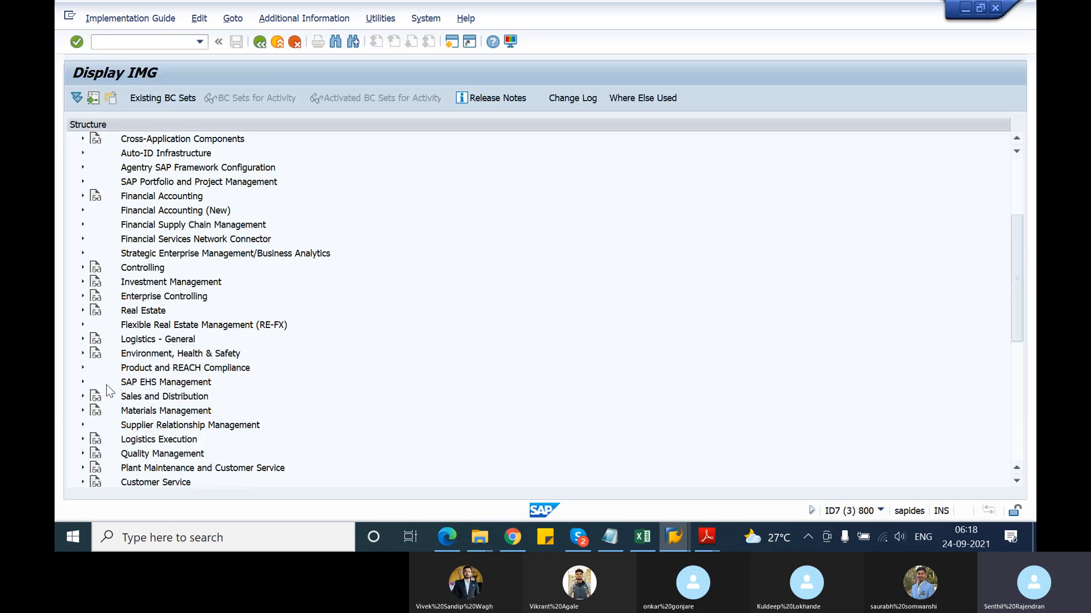
scroll(109, 390, "down", 2)
left_click(82, 324)
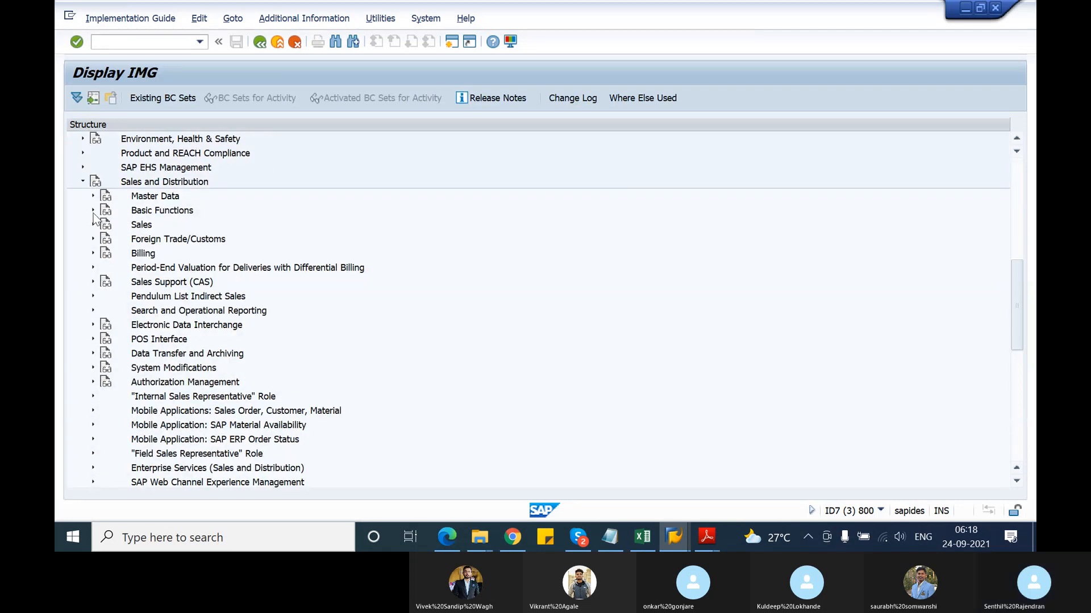
left_click(93, 211)
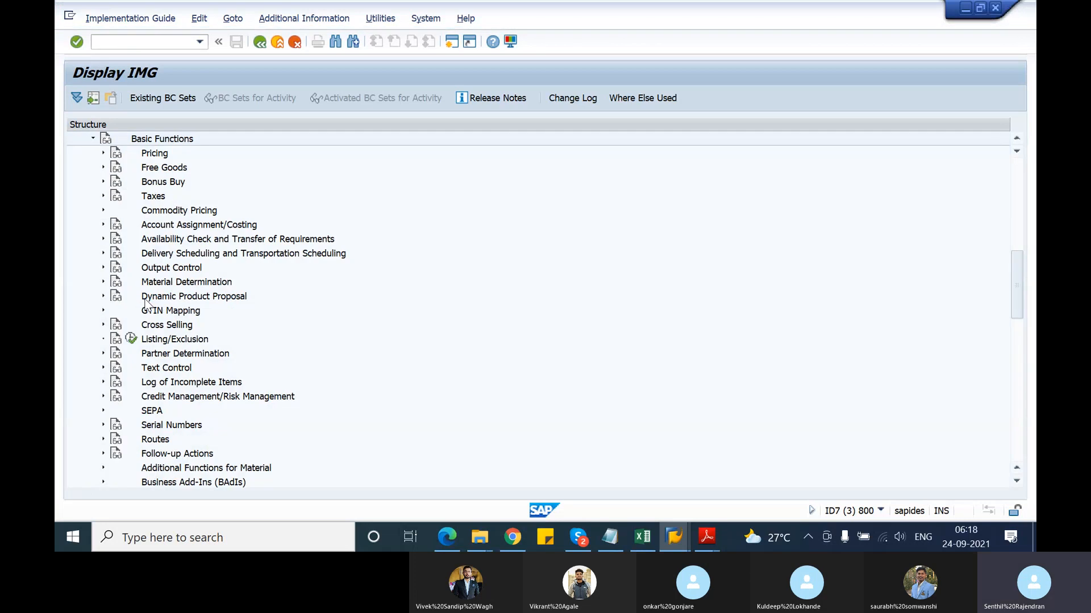
left_click(103, 282)
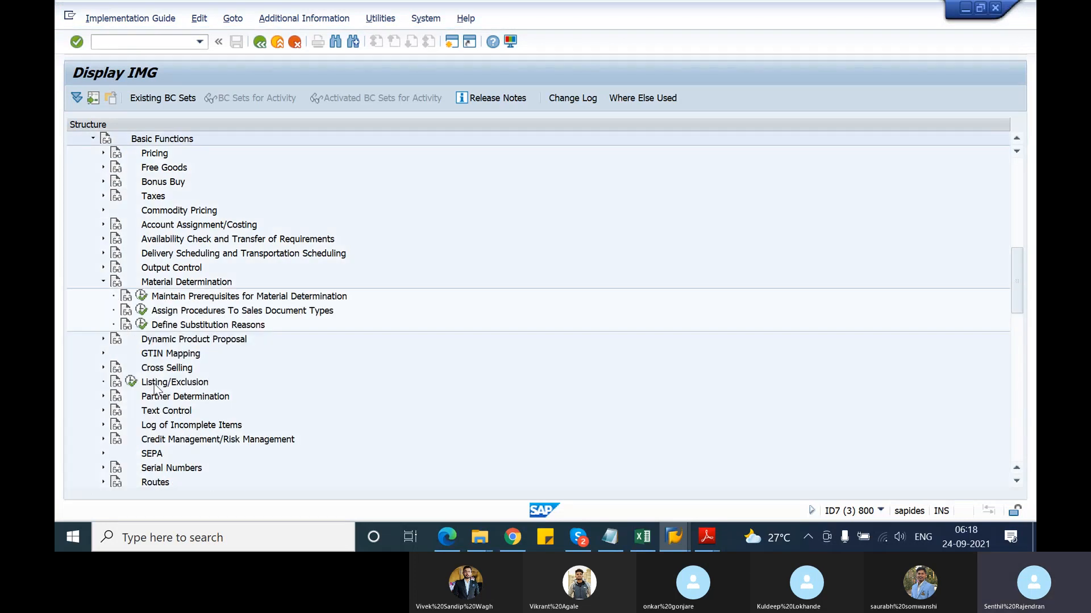
left_click(141, 312)
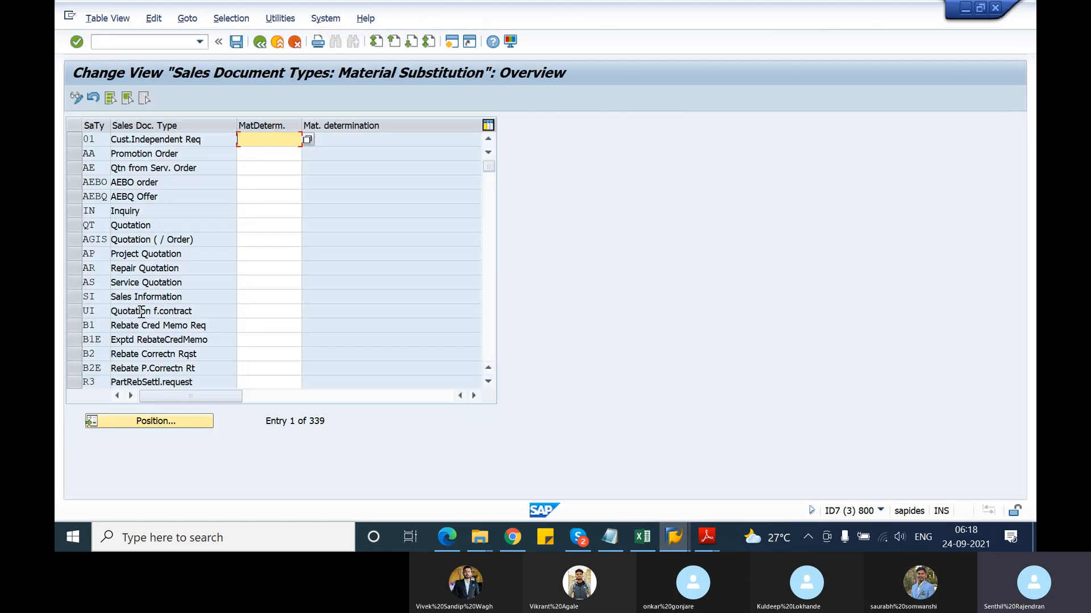
Position the assignment list to sales document type OR and check its procedure A00001
scroll(182, 250, "down", 4)
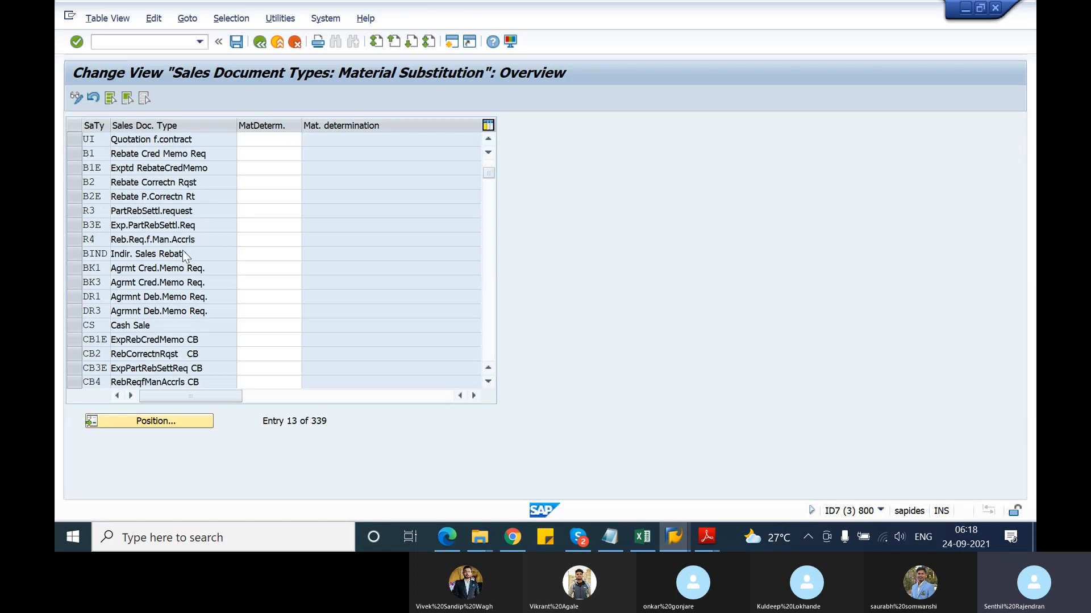
scroll(183, 250, "down", 7)
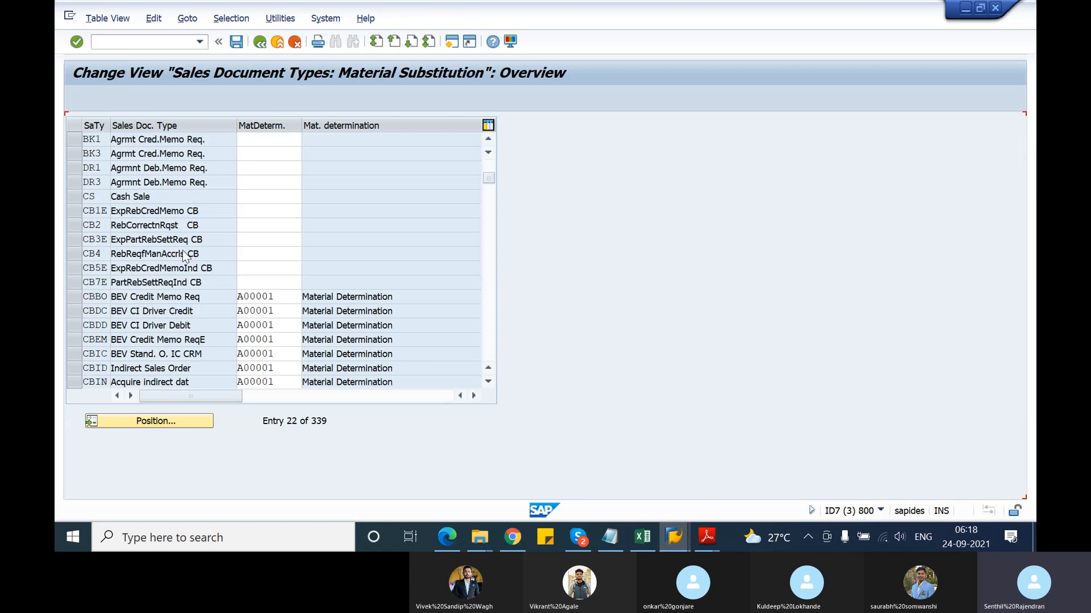
left_click(190, 420)
type("or")
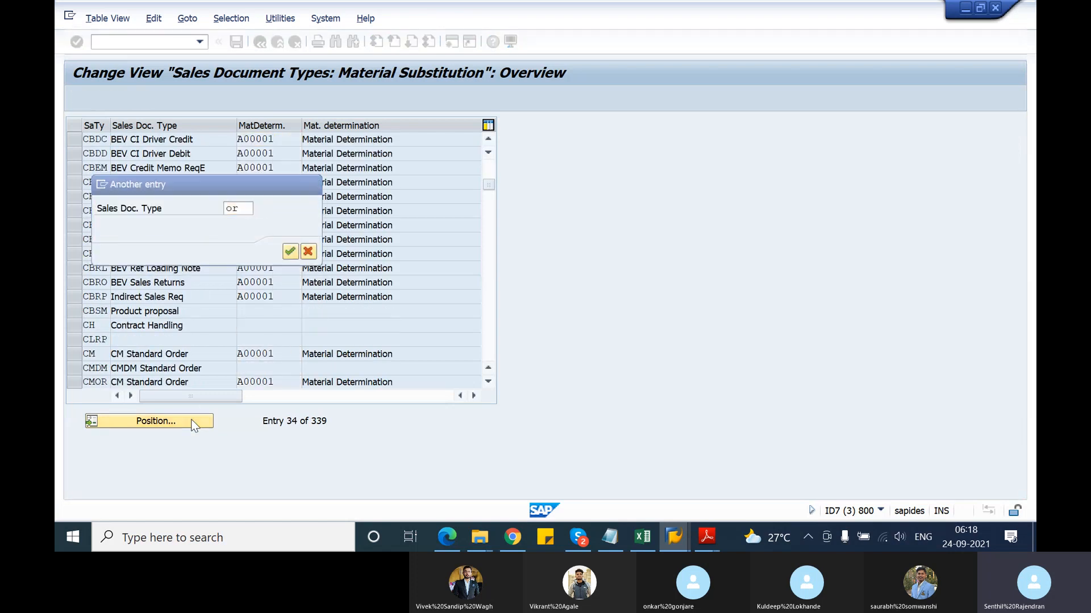
key("Return")
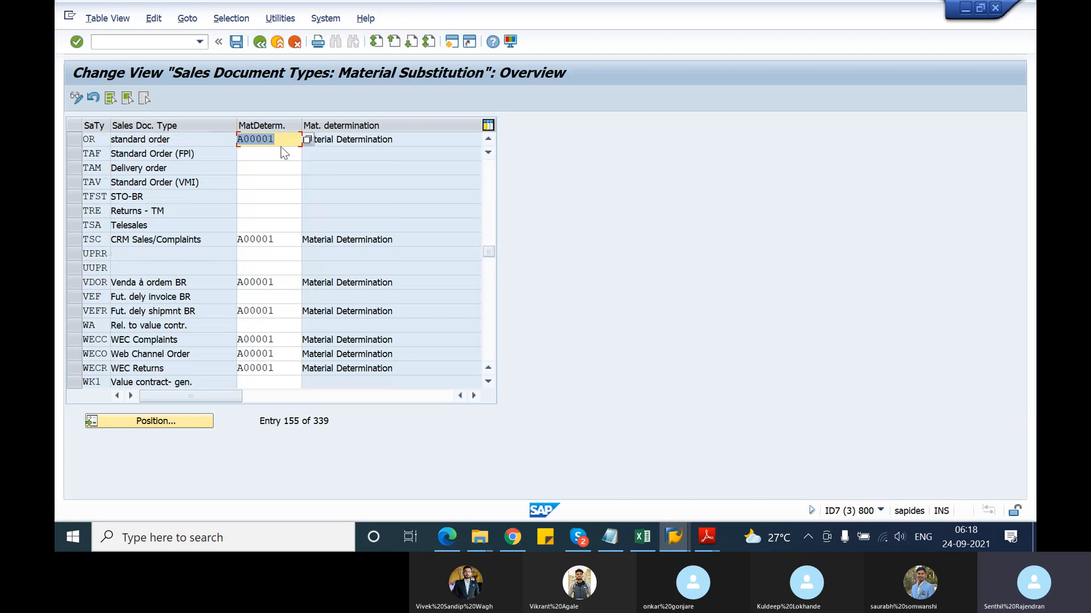
left_click(284, 139)
key("alt+Tab")
key("alt+Tab")
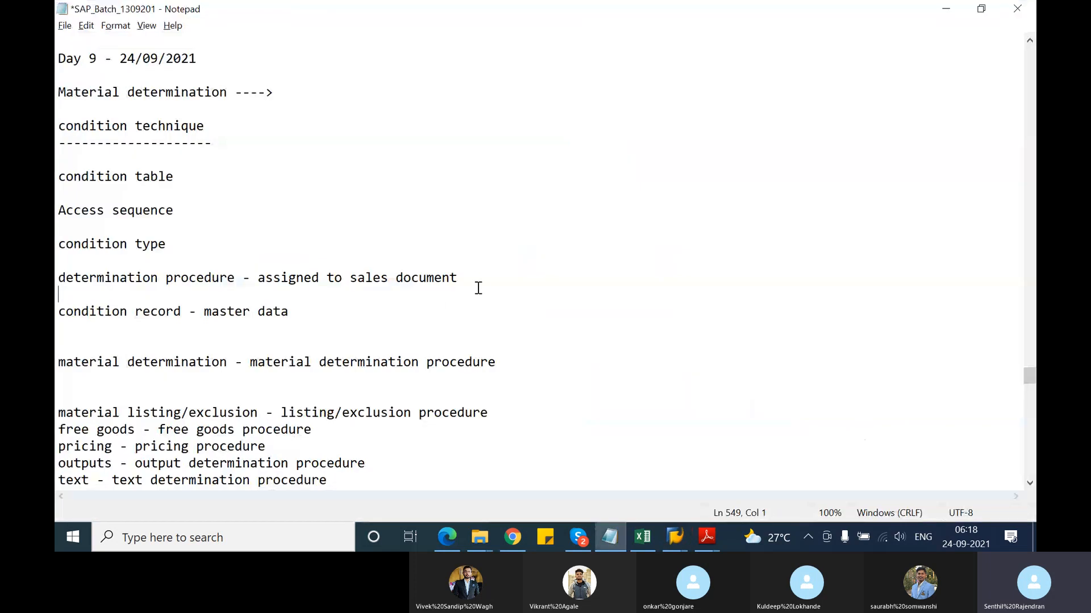
Append '- A00001' to the Notepad determination procedure line and return to SAP
key("Left")
type("- A00001")
key("alt+Tab")
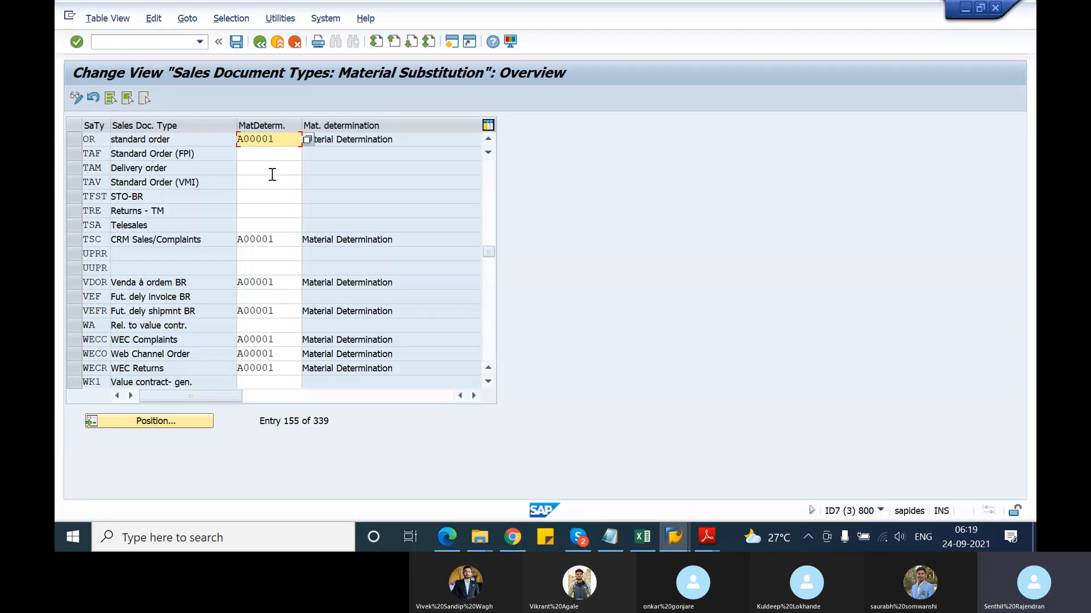
Open procedure A00001's control data via Maintain procedure and review step 10 with condition type A001
left_click(262, 45)
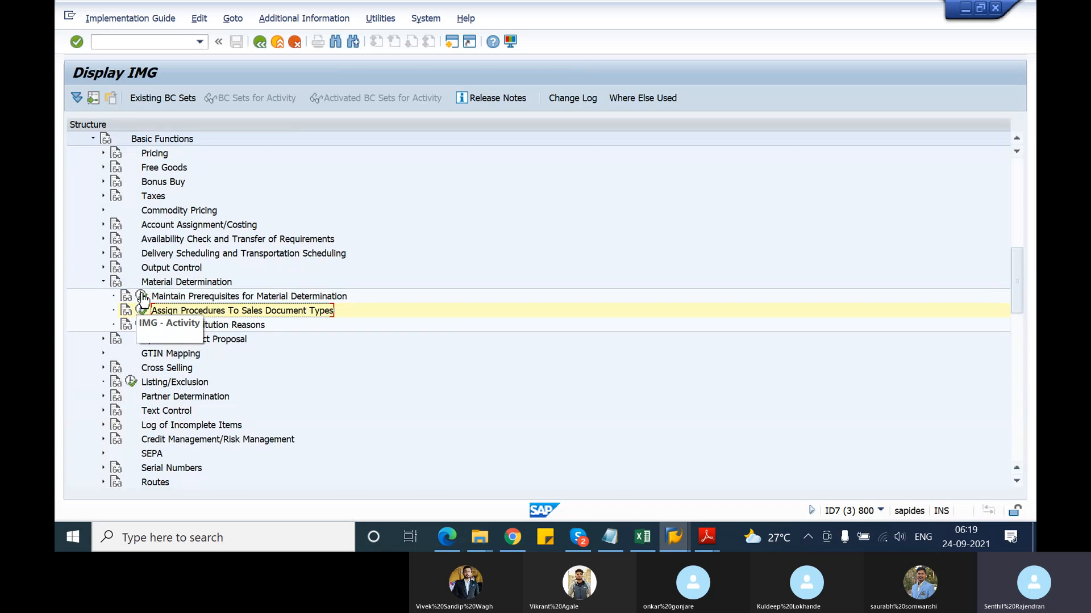
left_click(142, 296)
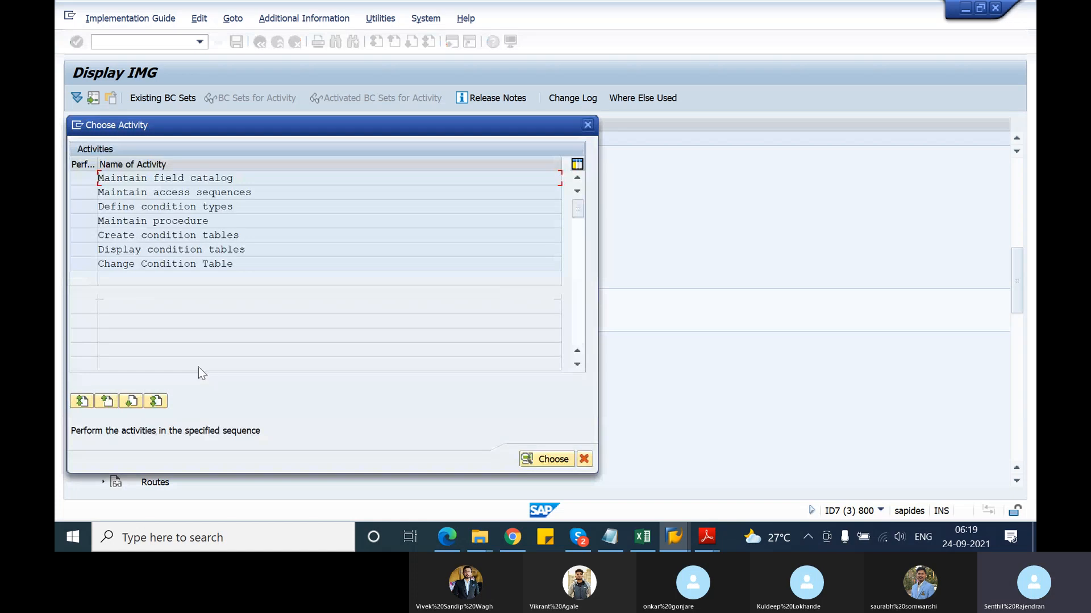
double_click(212, 223)
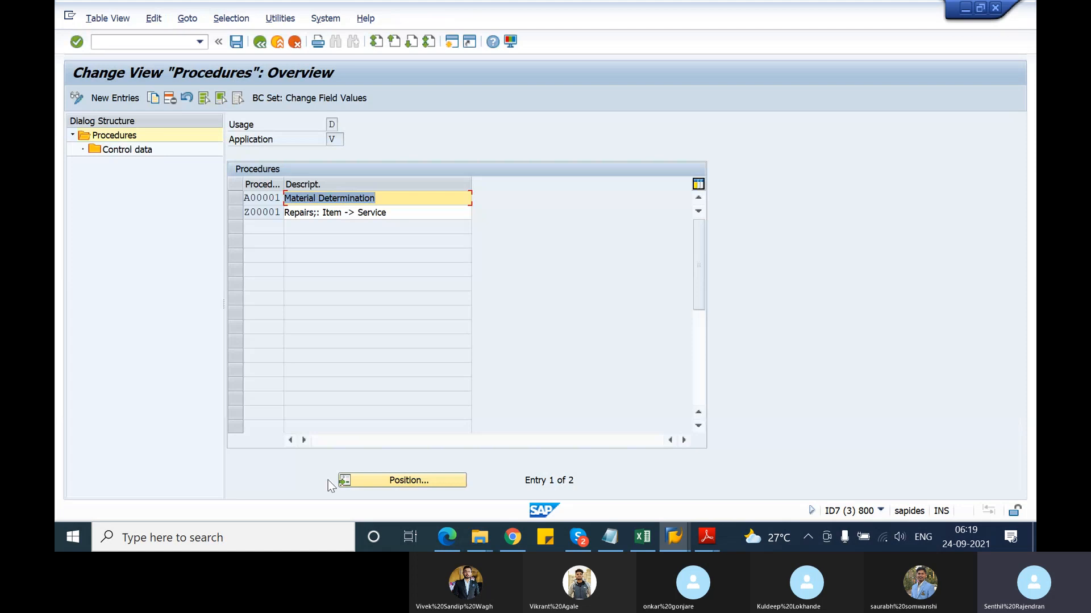
left_click(236, 199)
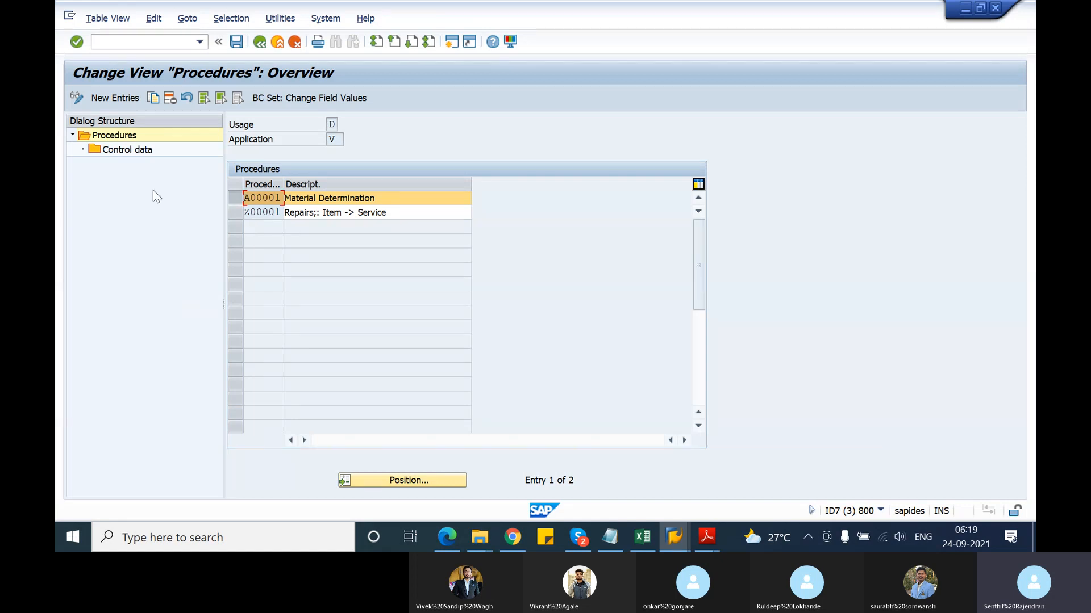
left_click(136, 152)
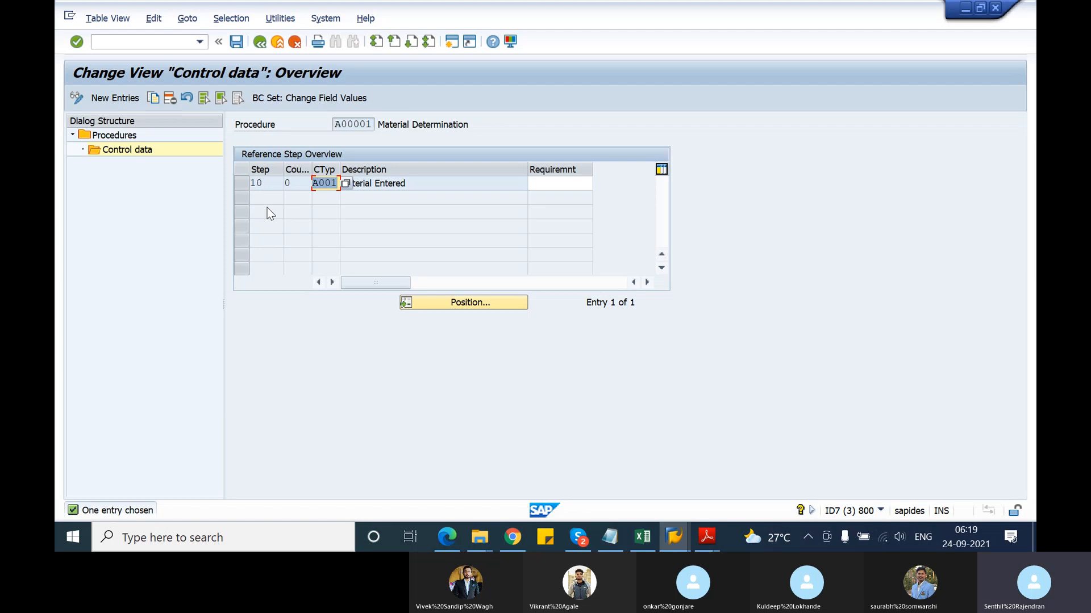
left_click(297, 185)
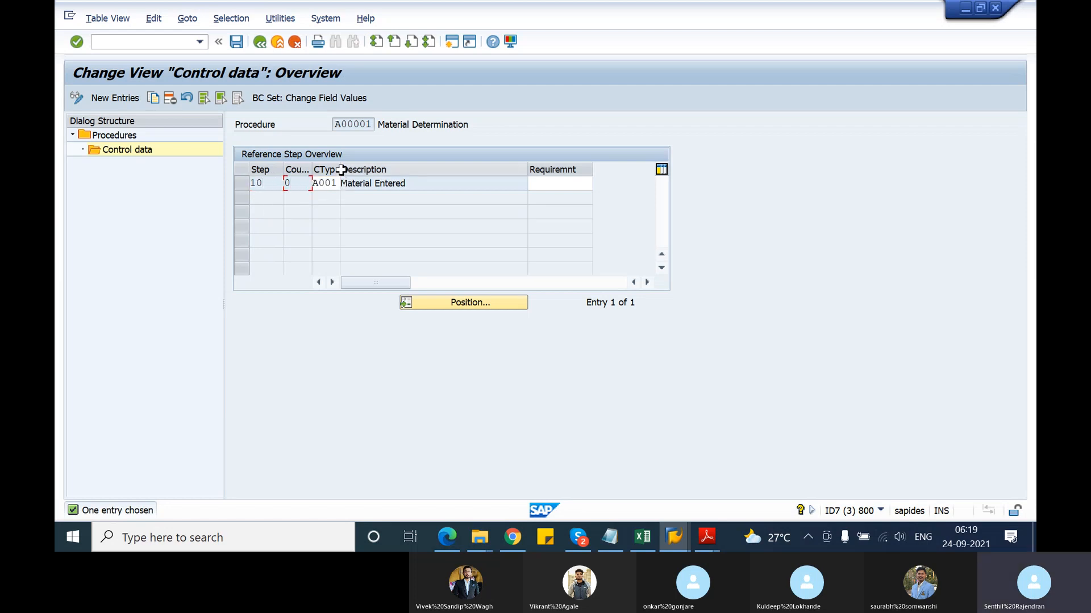
left_click_drag(378, 170, 389, 170)
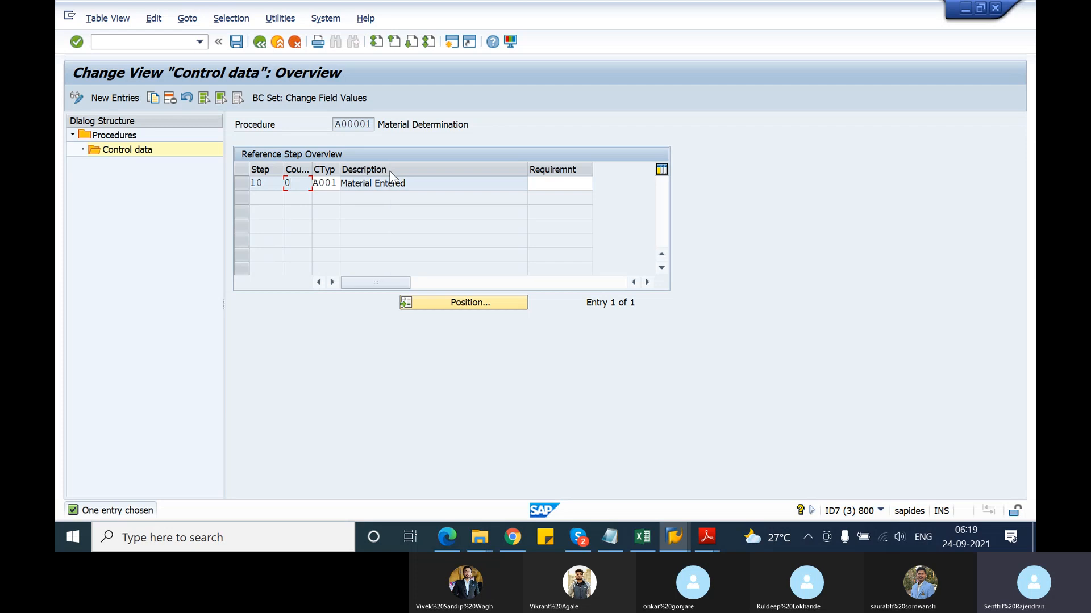
left_click(337, 184)
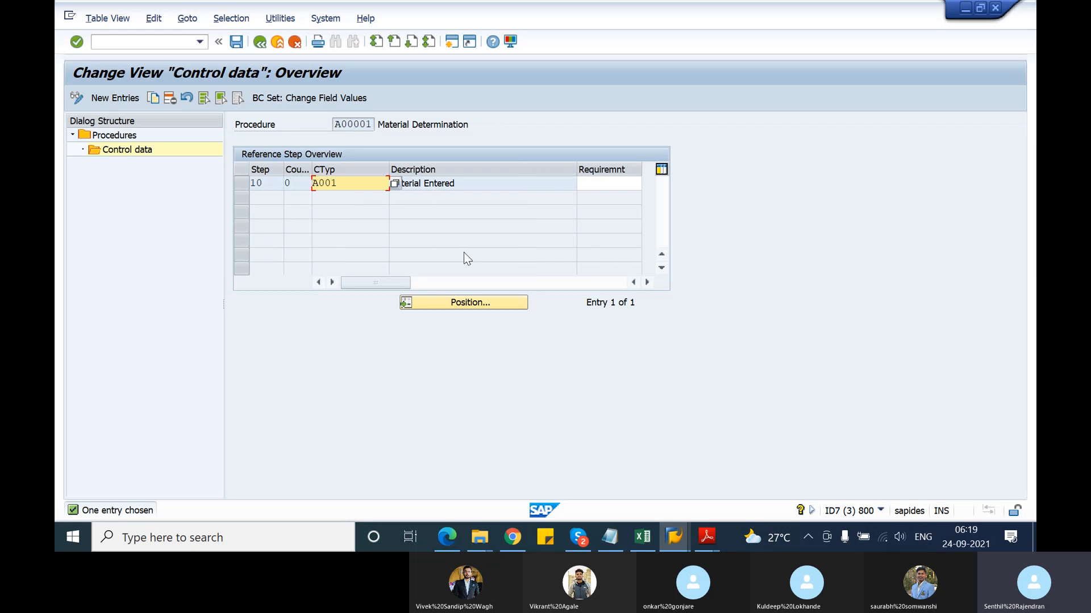
left_click(595, 185)
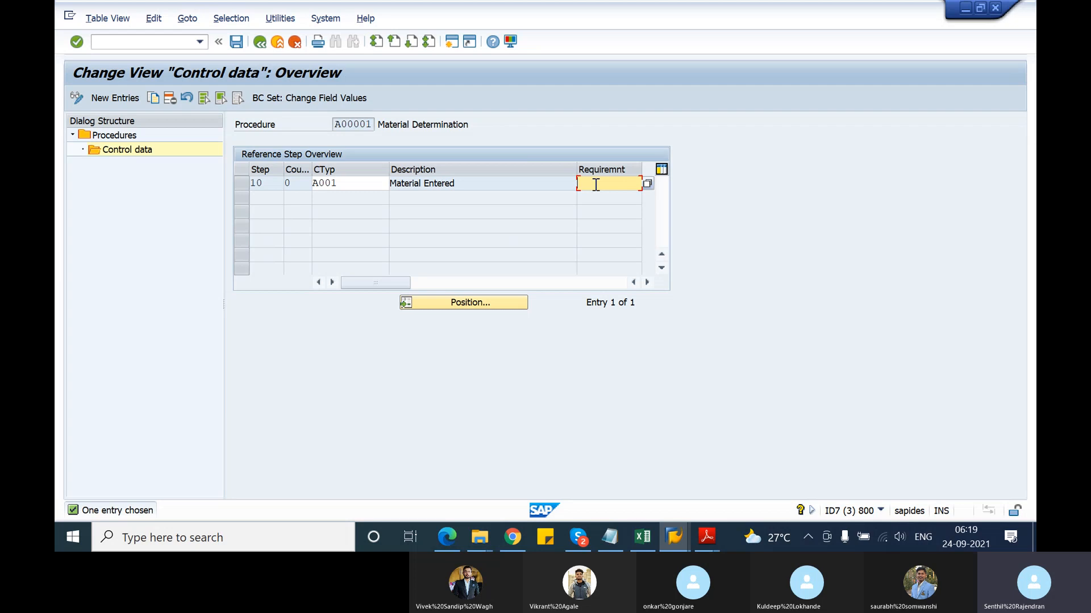
Add '- A001' after 'condition type' in Notepad, then return to SAP
key("alt+Tab")
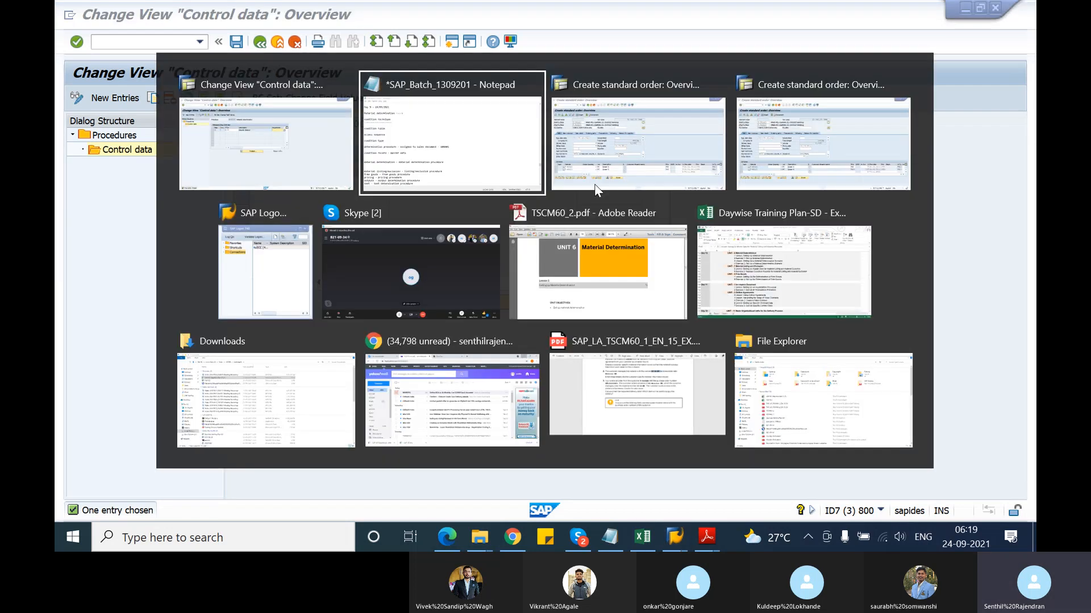
left_click(181, 245)
type("- ")
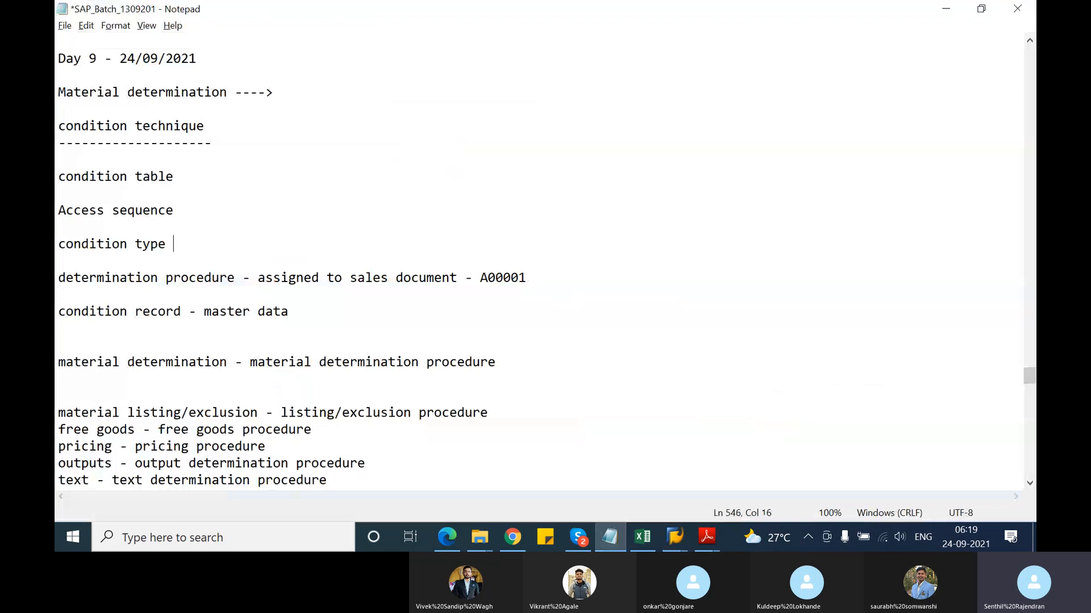
type("A001")
key("alt+Tab")
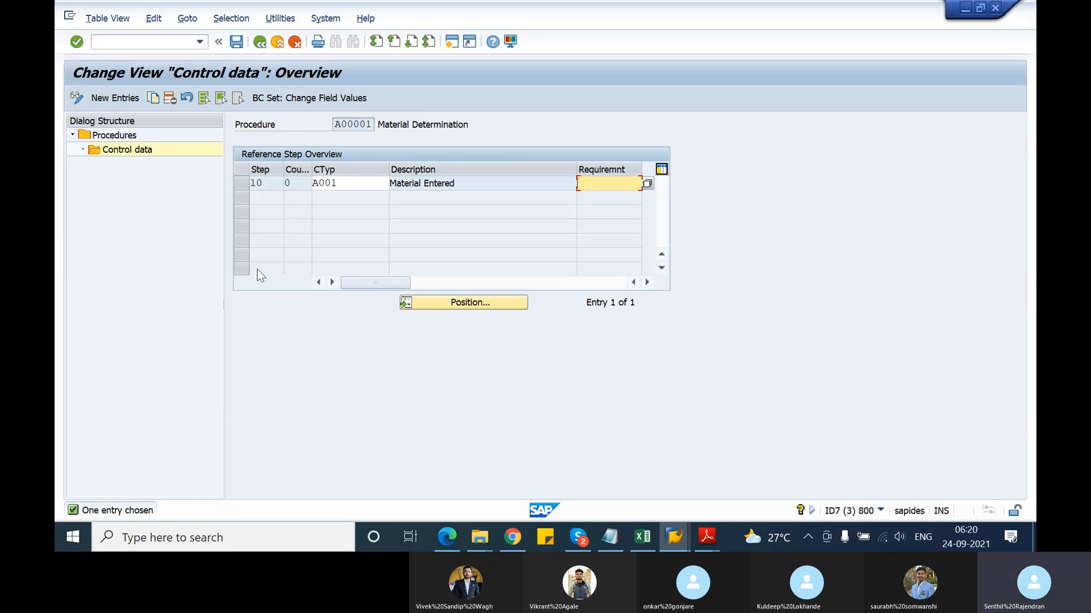
Review step 10's number, counter and empty requirement, then go back twice to the activity list
left_click(244, 183)
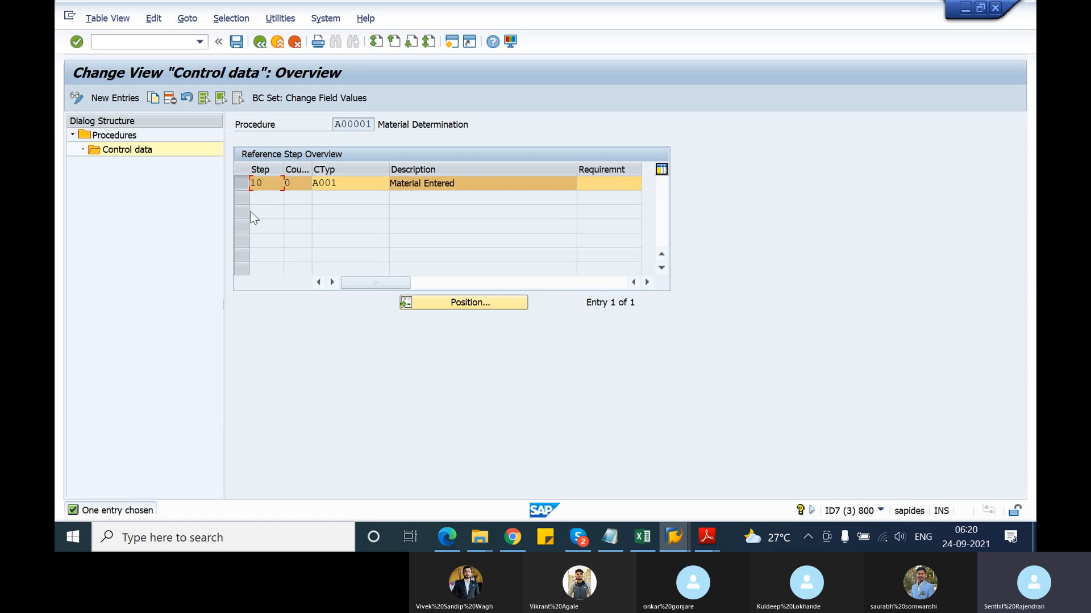
left_click(244, 182)
left_click(298, 182)
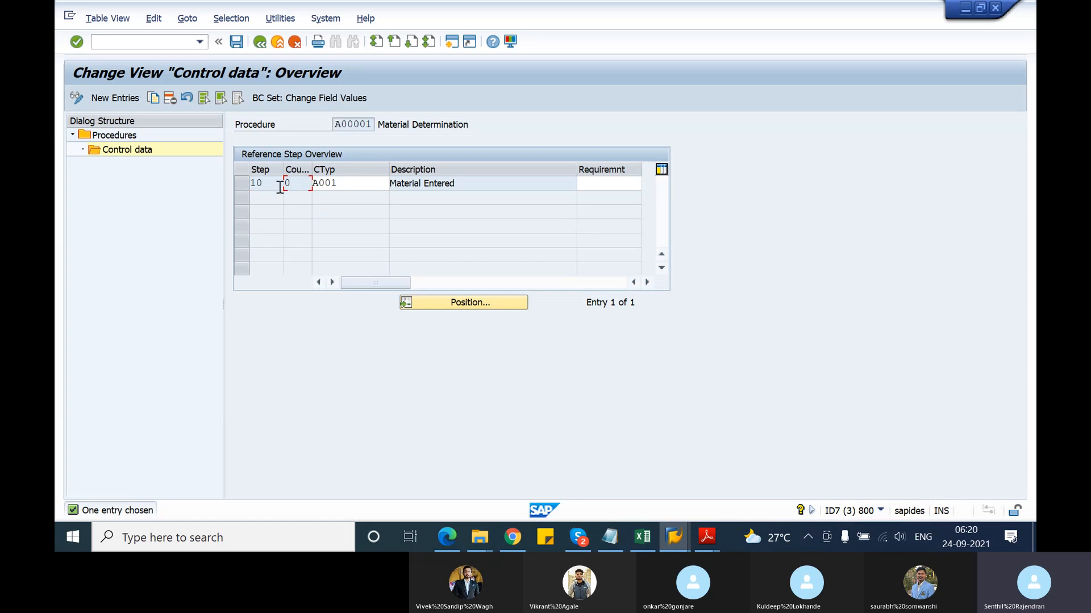
left_click(263, 183)
left_click(591, 184)
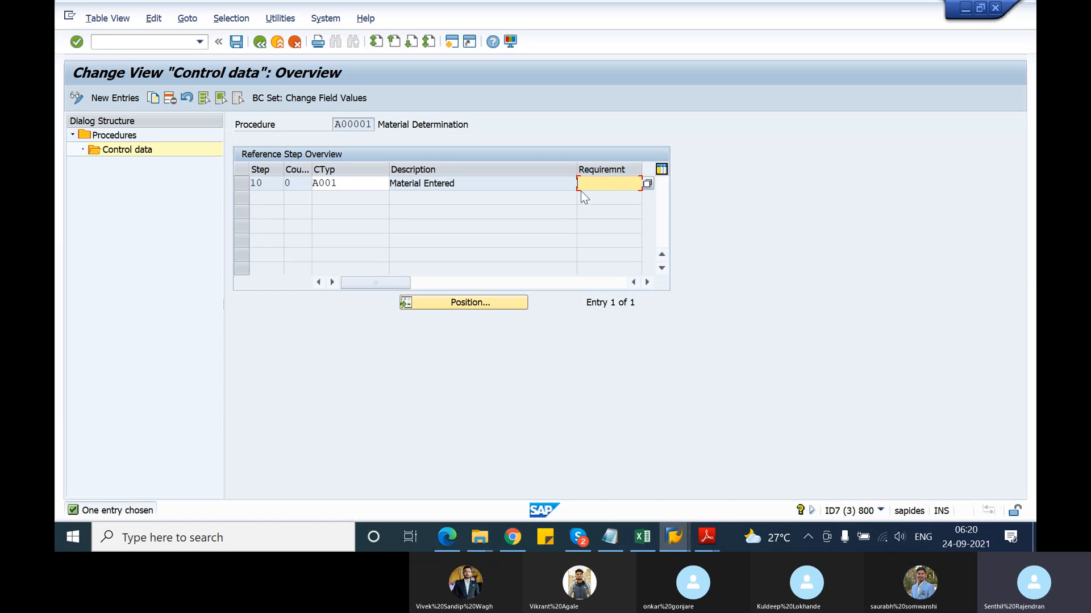
left_click(259, 44)
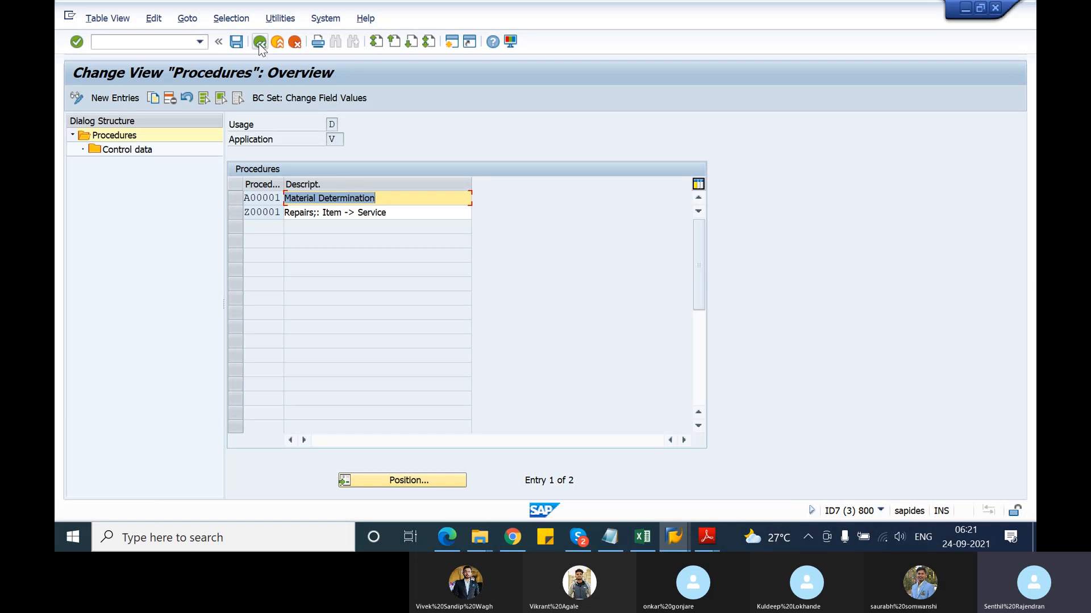
left_click(260, 45)
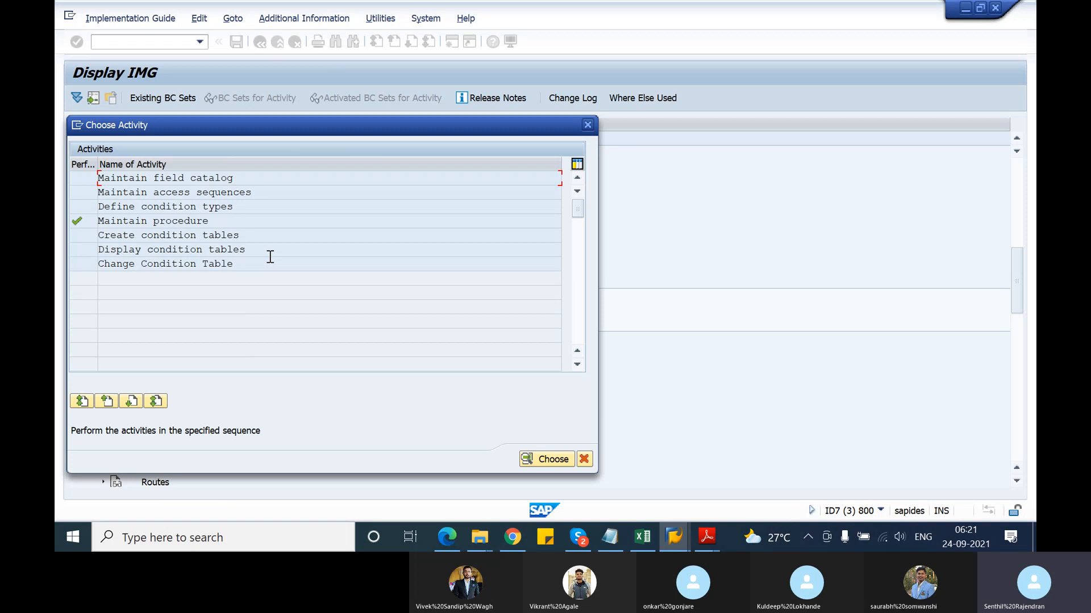
In Define condition types, widen the access sequence column to read A001 for condition type A001
double_click(125, 207)
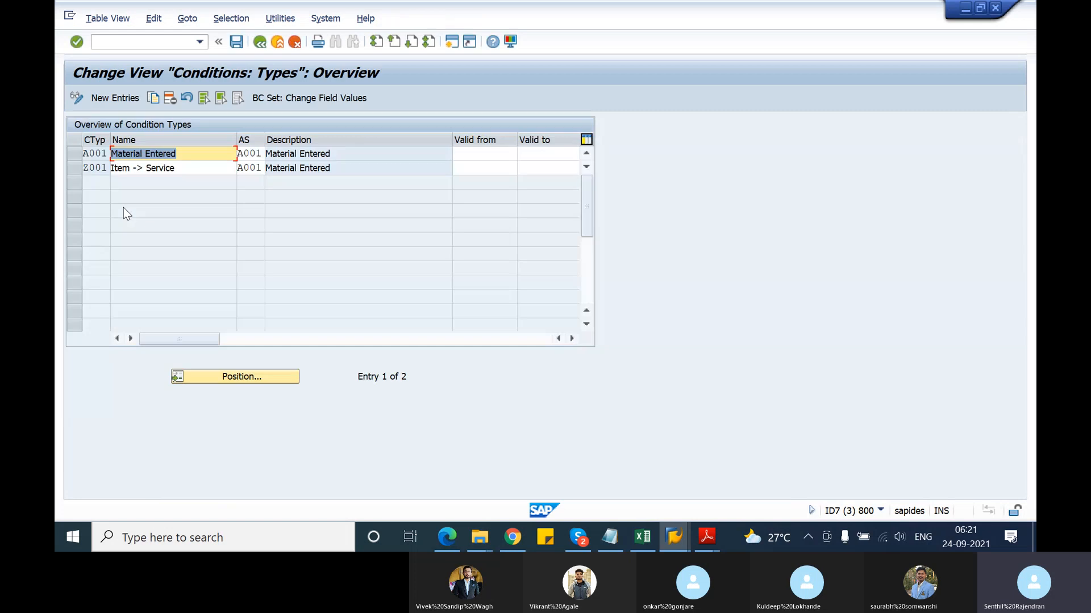
left_click(73, 155)
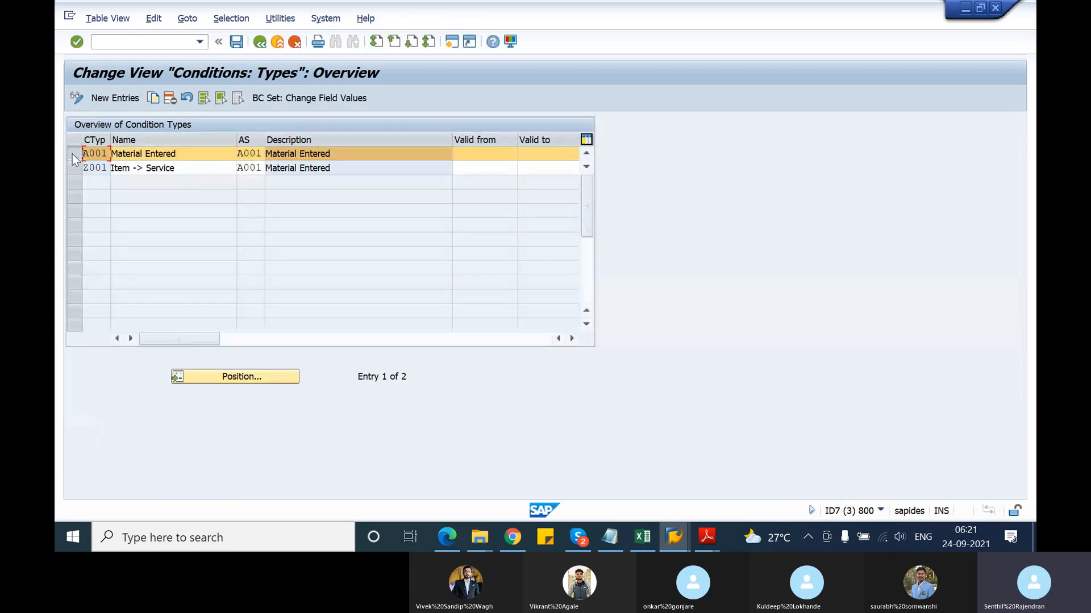
left_click_drag(268, 139, 320, 139)
left_click(270, 153)
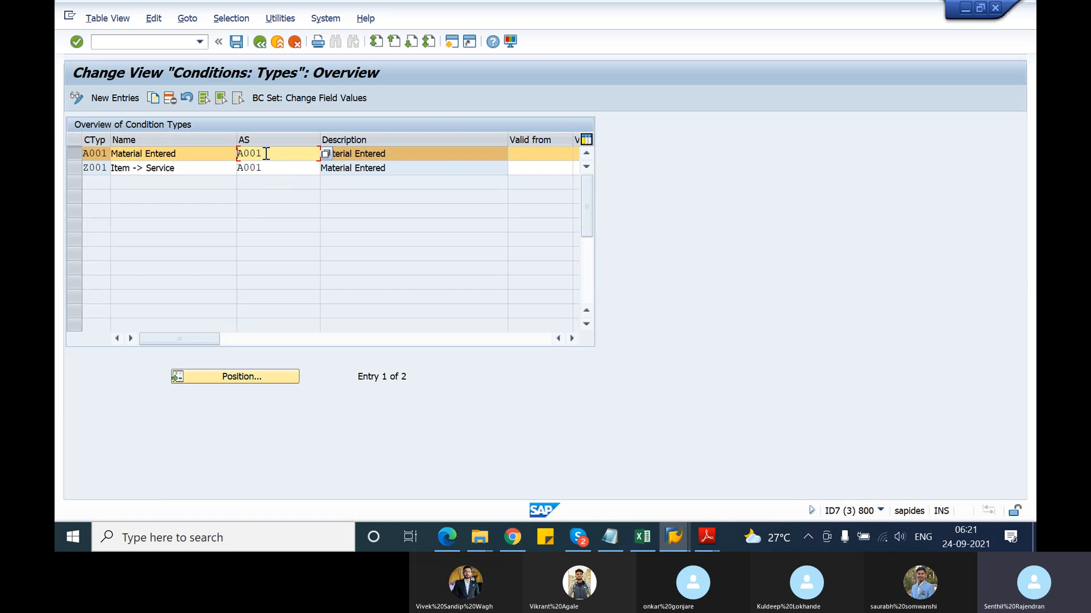
key("alt+Tab")
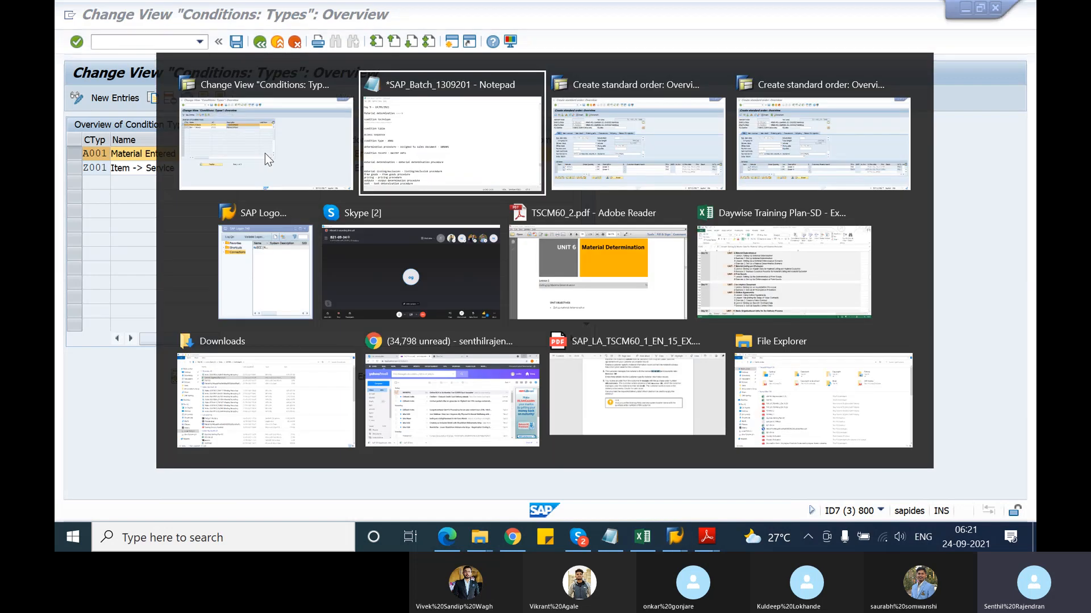
Add '- A001' after 'Access sequence' in the Notepad notes, then return to SAP
type("- ")
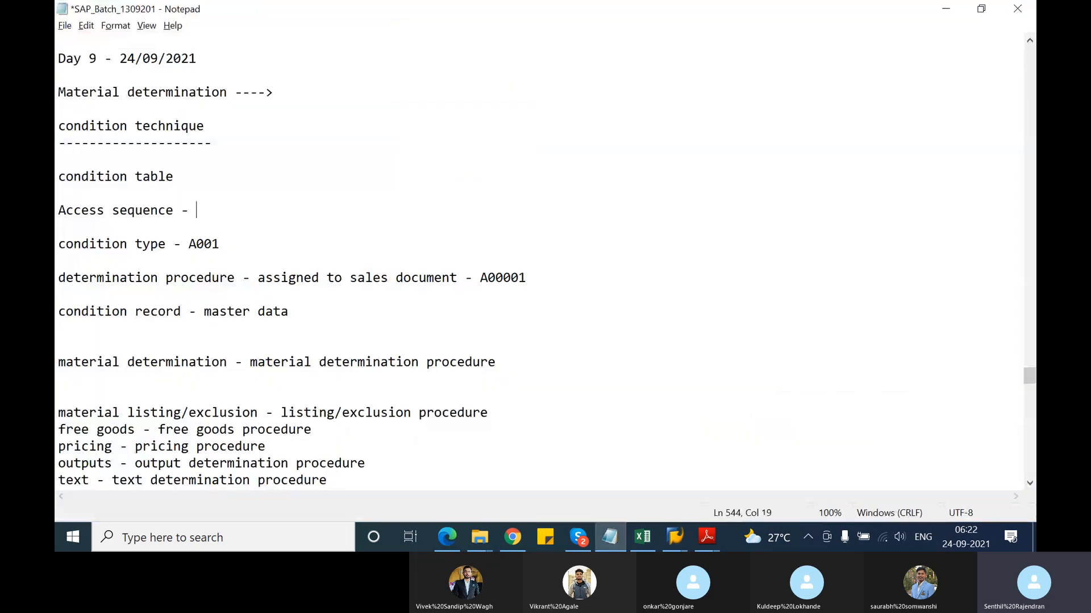
type("A001")
key("alt+Tab")
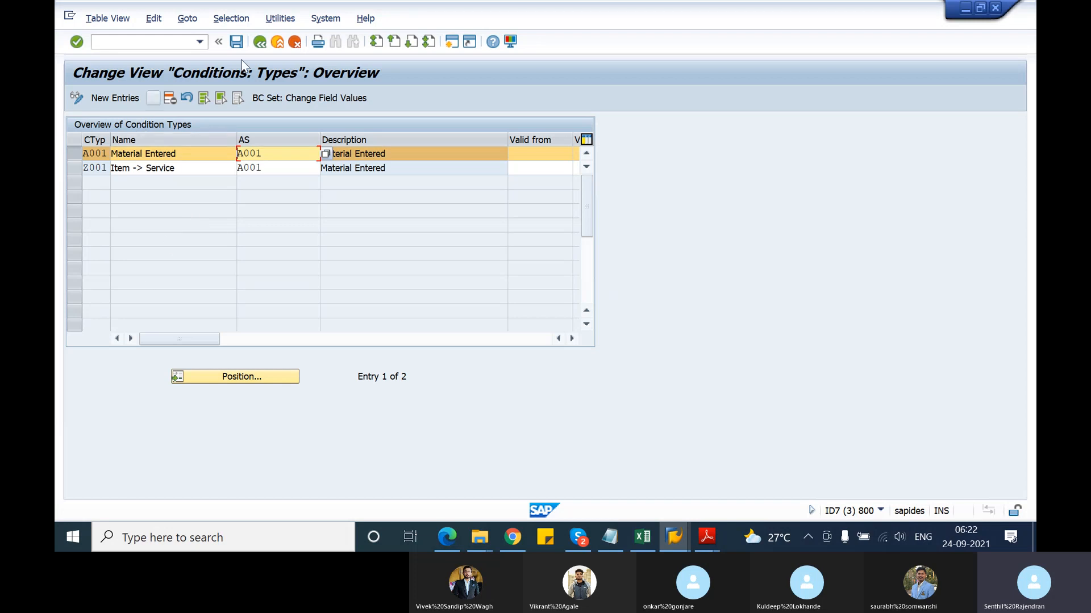
Open Maintain access sequences, accept the cross-client warning, and show access sequence A001's accesses
left_click(259, 42)
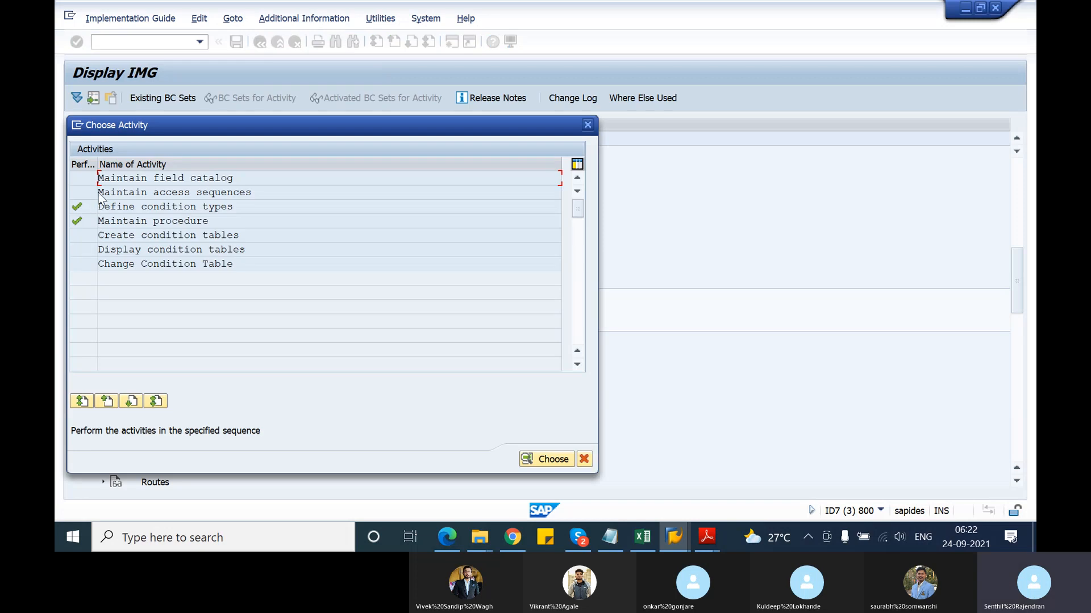
left_click(119, 191)
double_click(119, 192)
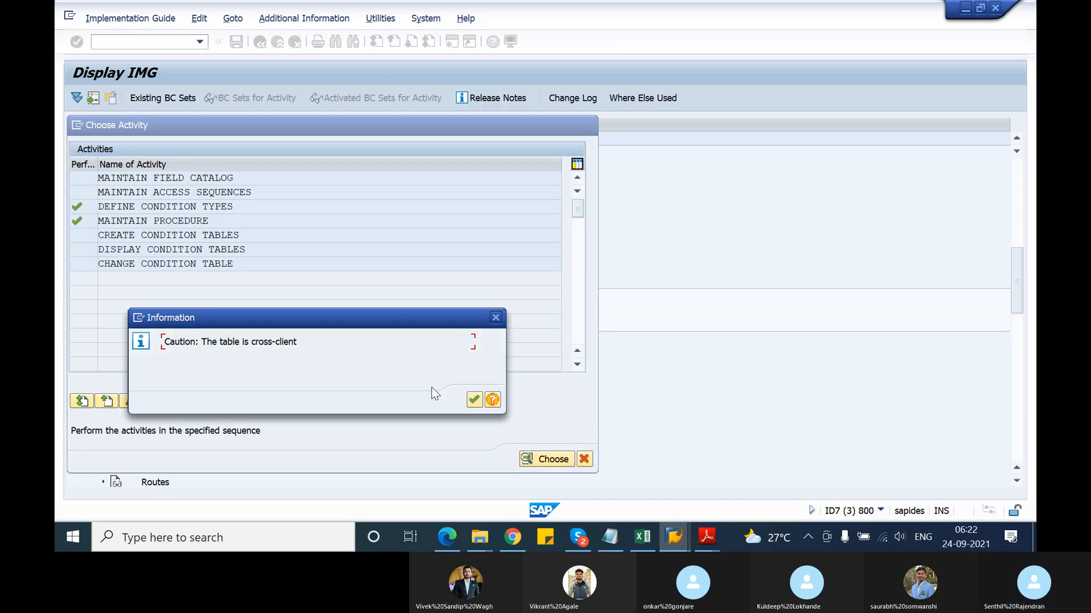
left_click(479, 403)
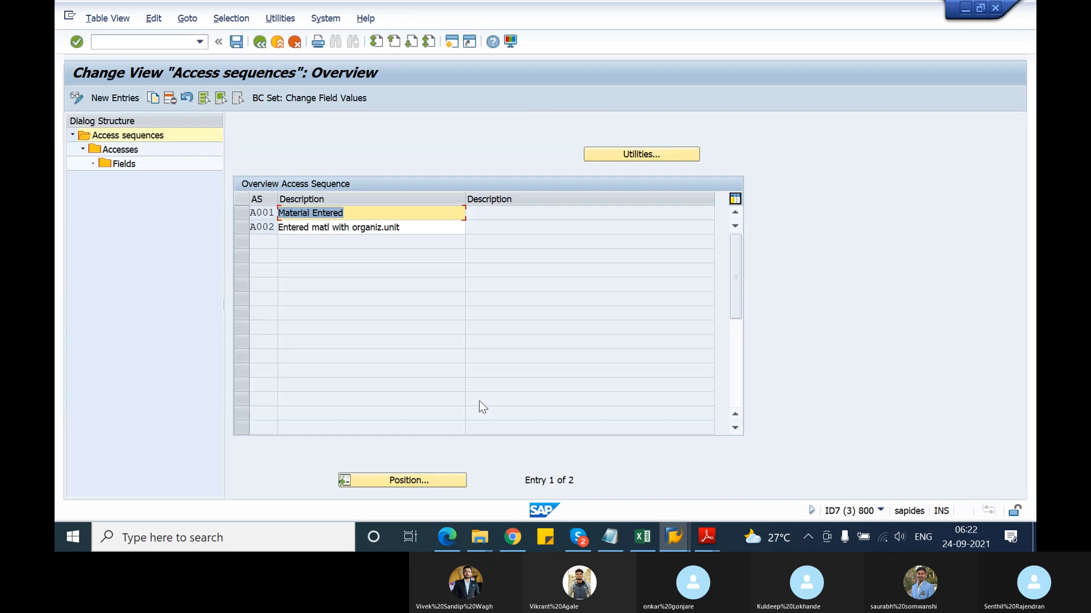
left_click(242, 214)
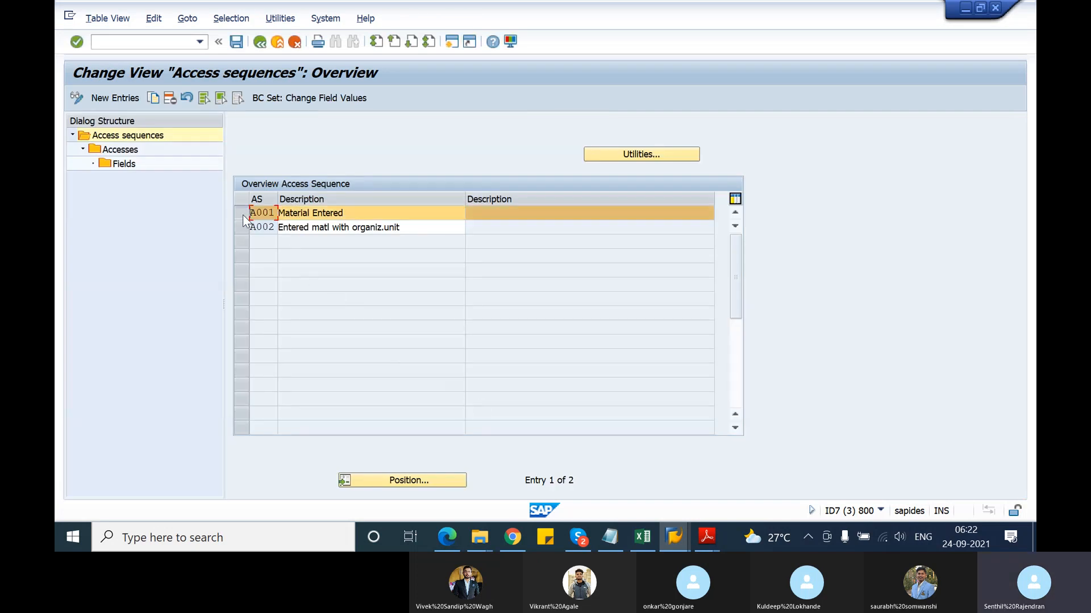
double_click(116, 151)
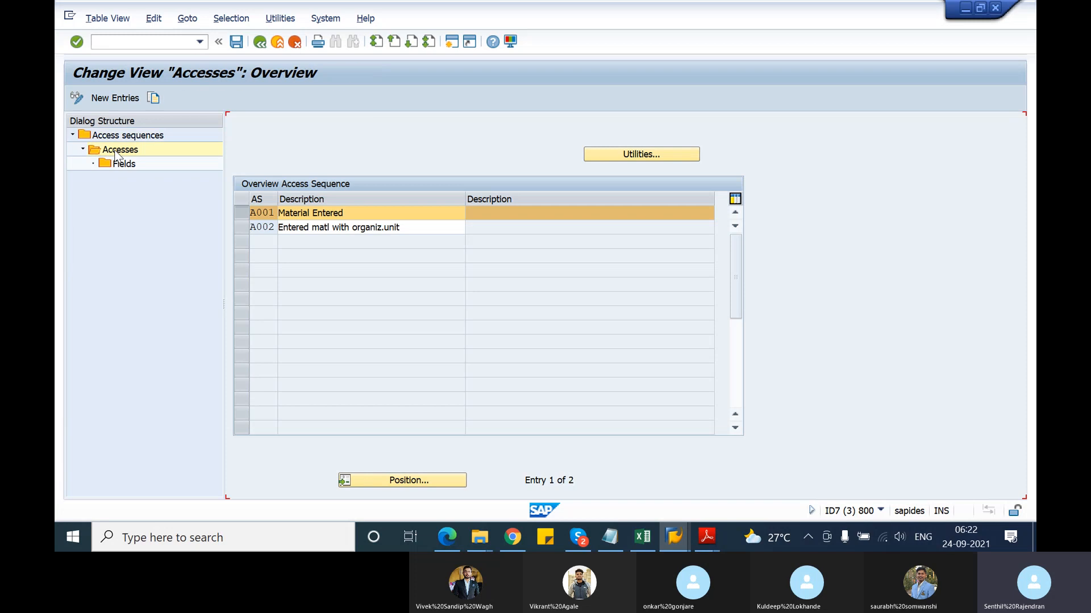
Review access 10 of A001, Material Entered, which uses condition table 1
left_click(400, 183)
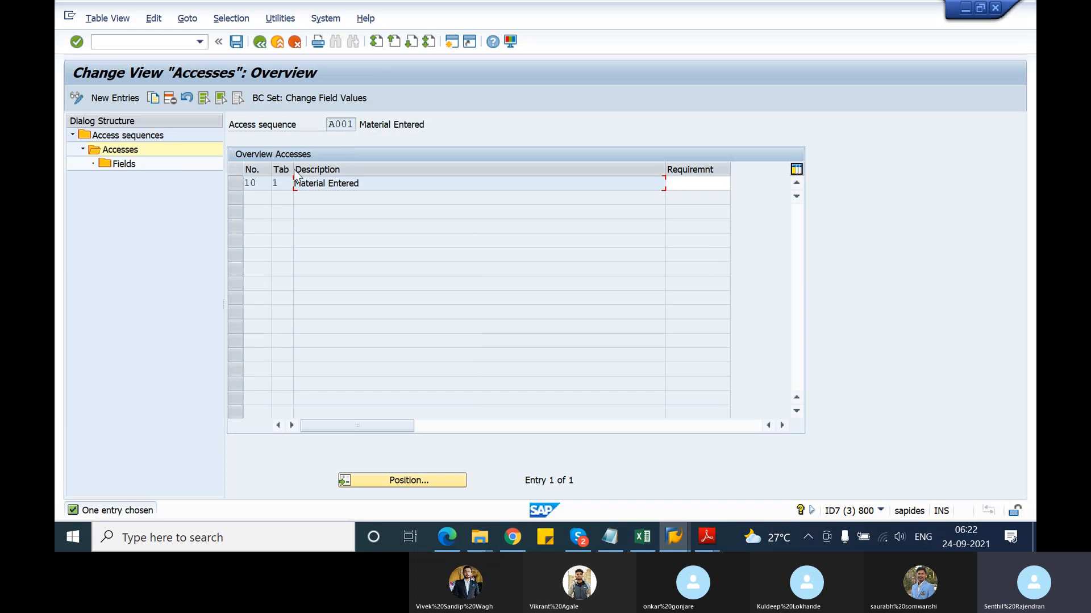
left_click_drag(294, 169, 355, 170)
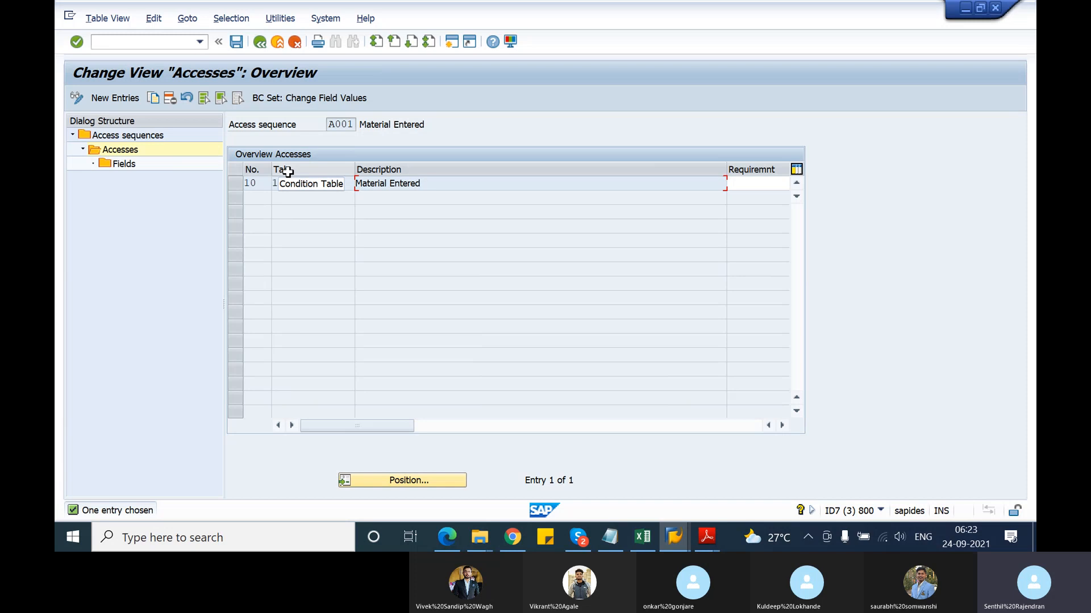
left_click_drag(428, 185, 356, 189)
left_click(880, 383)
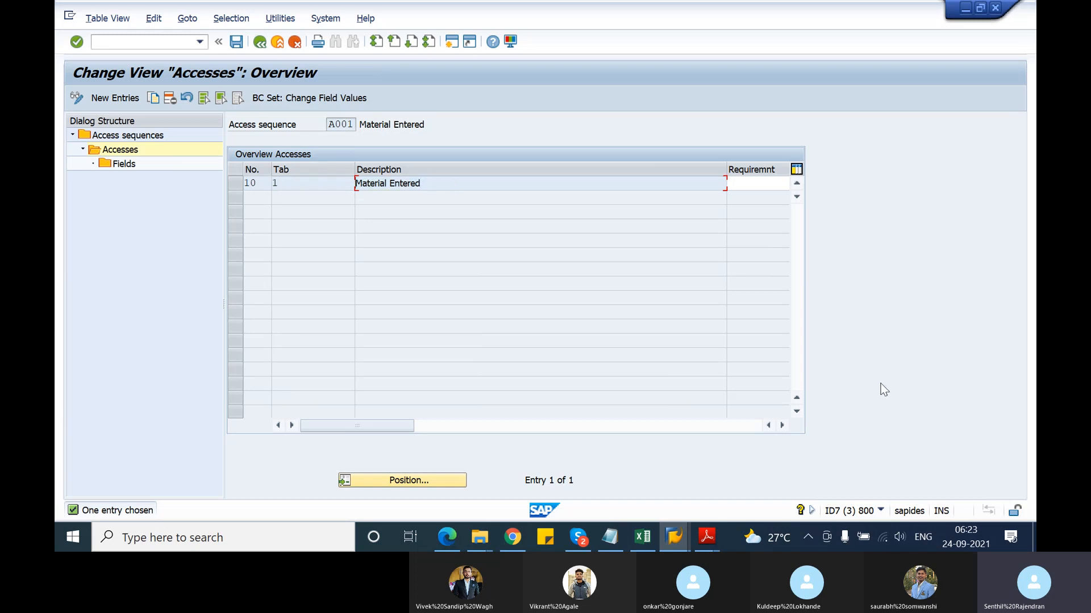
left_click(782, 425)
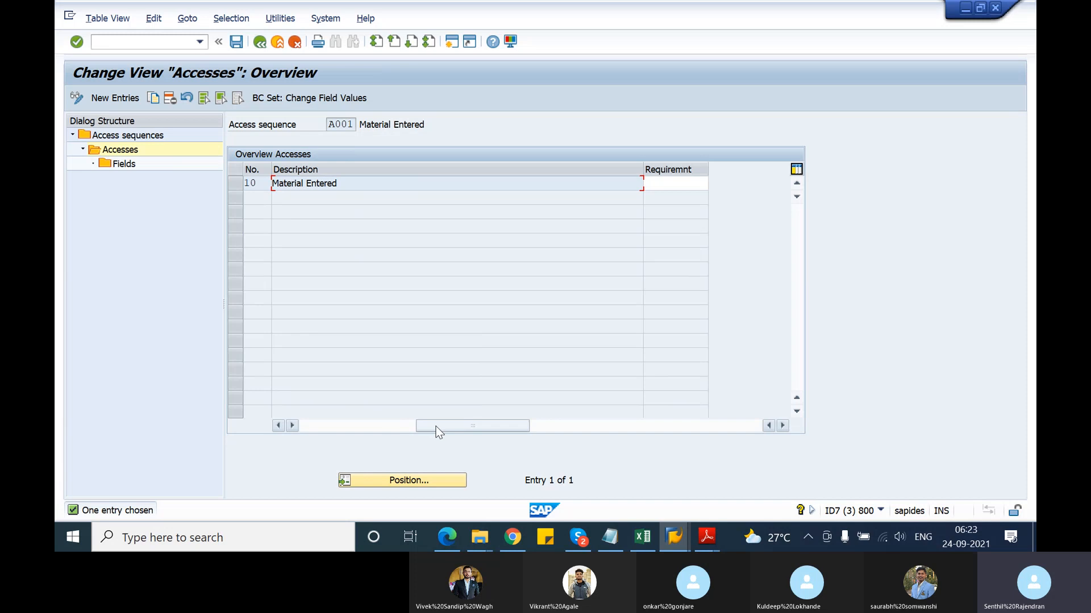
left_click_drag(436, 427, 296, 417)
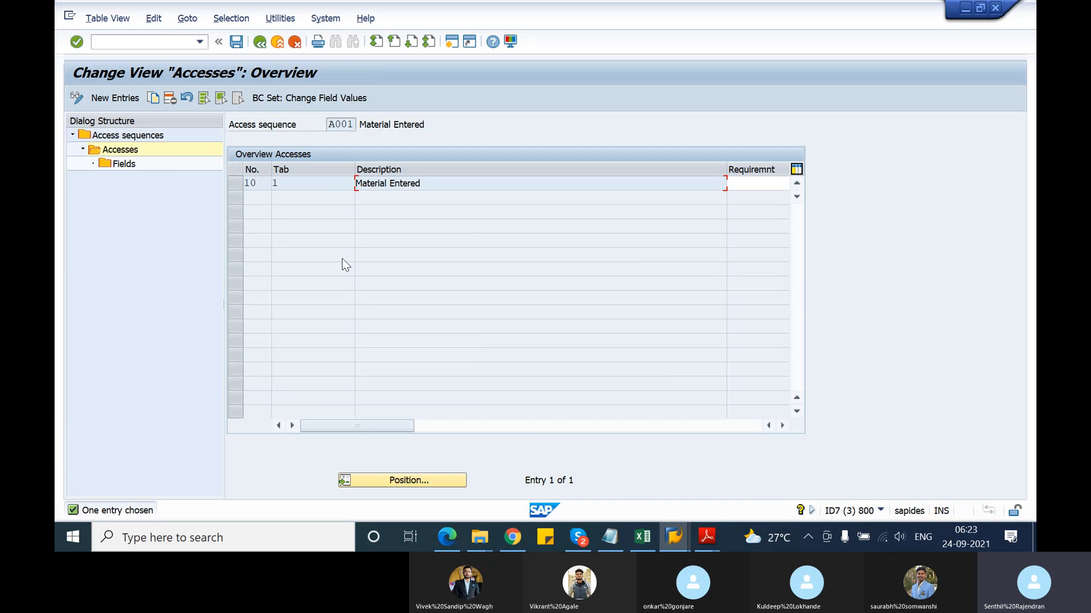
left_click(311, 188)
left_click(240, 186)
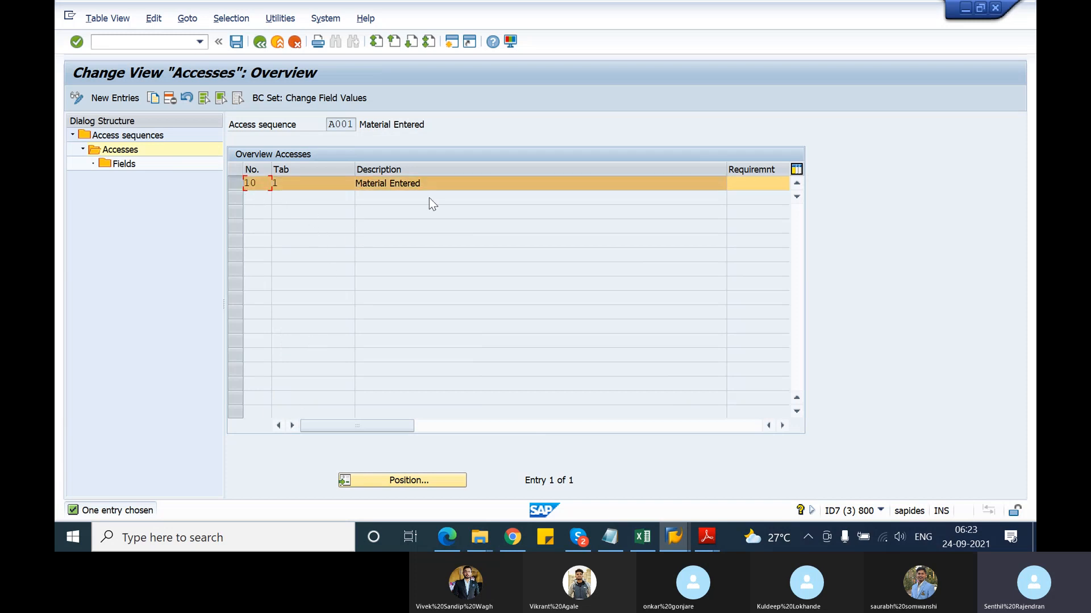
left_click(304, 186)
Inspect access 10's MATWA 'Material entered' field, then back out to the activity list
left_click(131, 167)
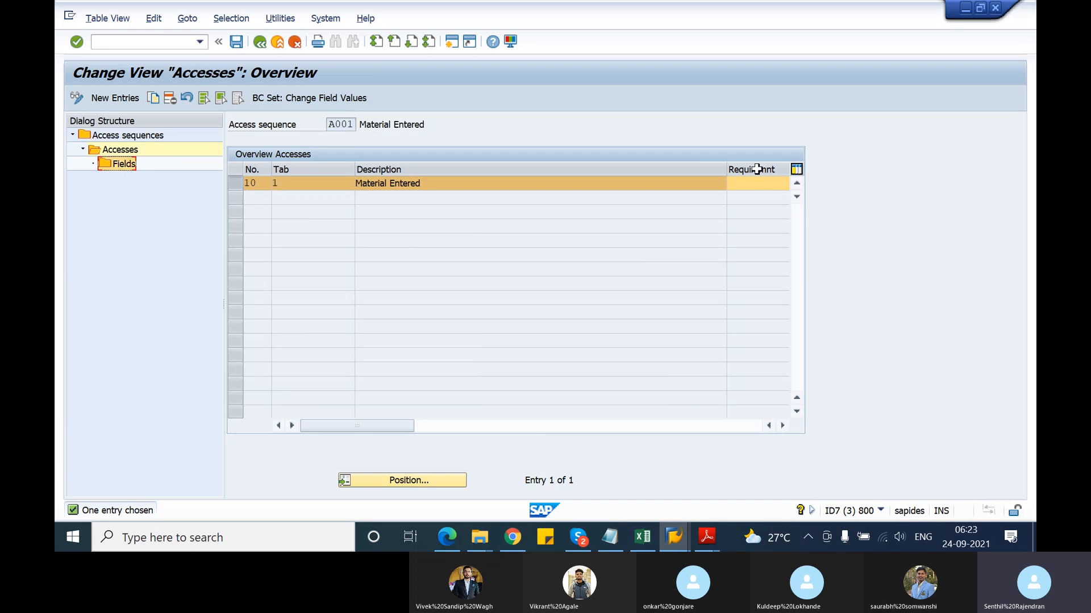
double_click(117, 164)
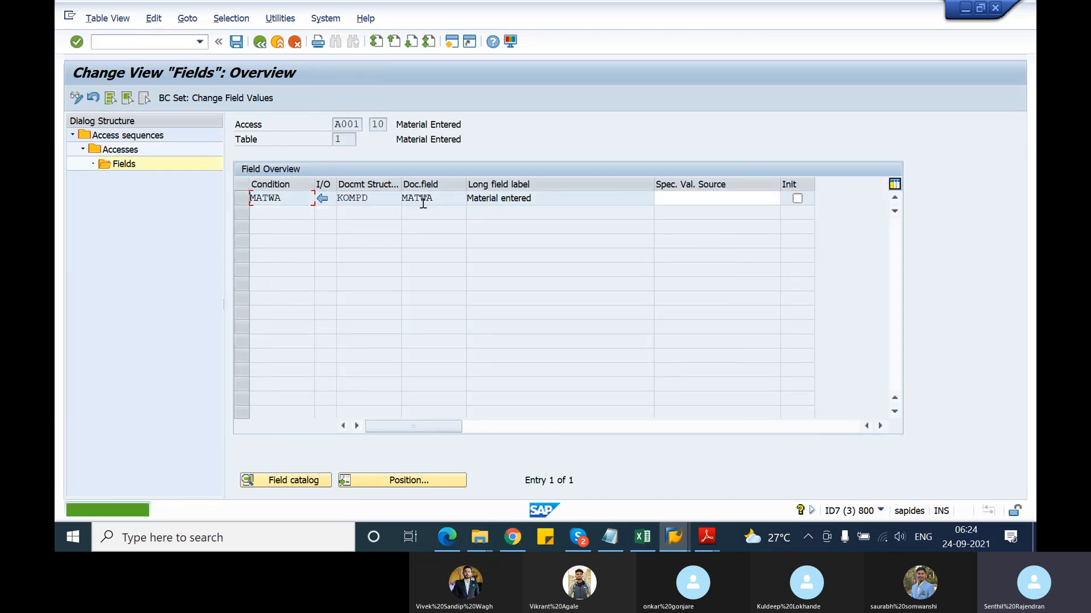
left_click_drag(443, 199, 402, 198)
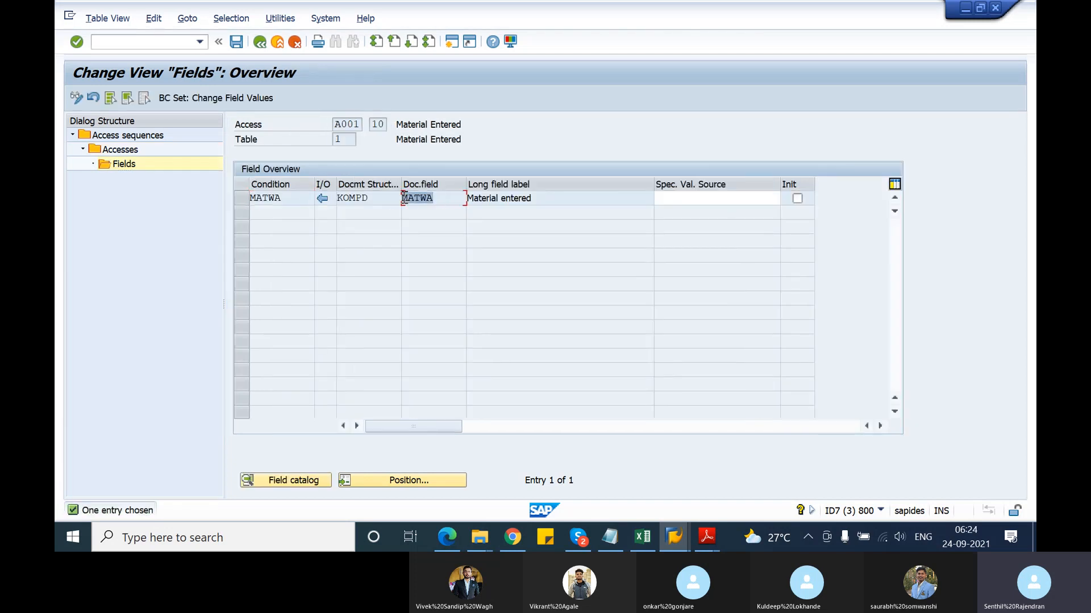
left_click(404, 199)
left_click_drag(535, 198, 464, 199)
left_click(465, 198)
left_click(261, 42)
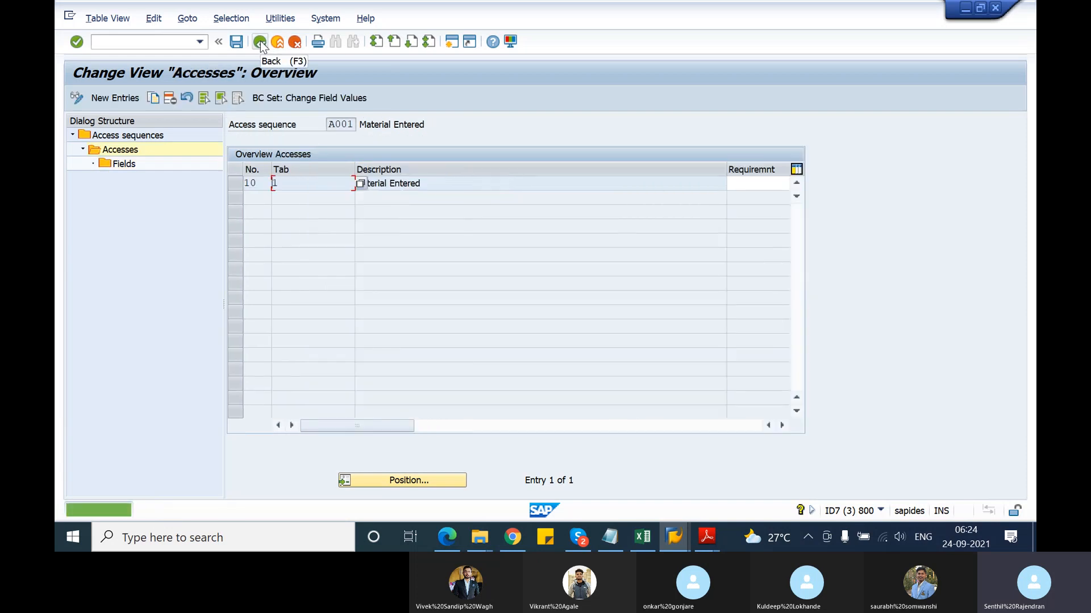
left_click(260, 41)
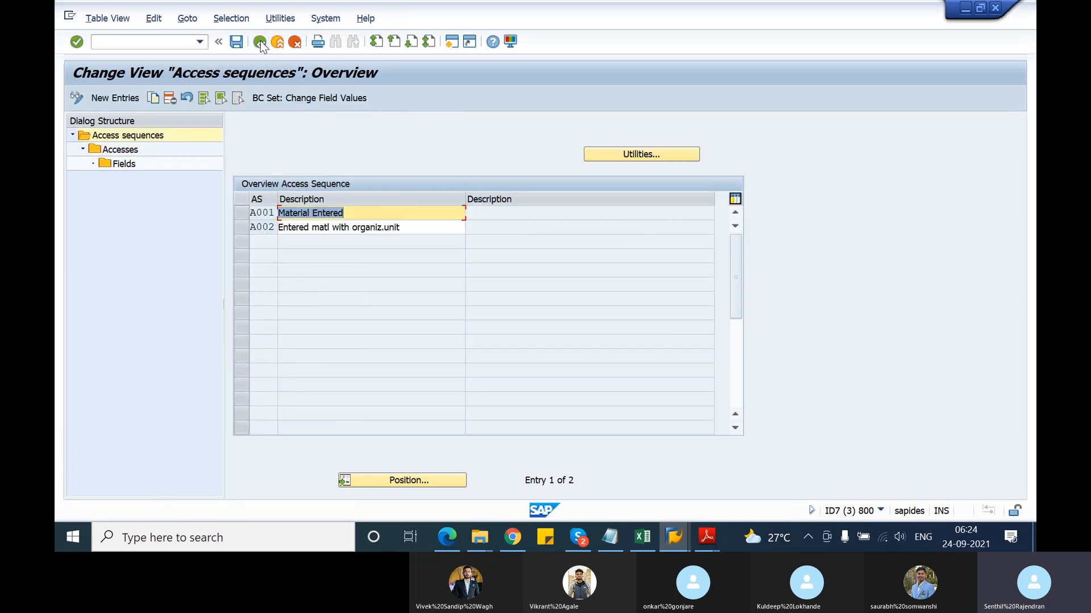
left_click(261, 42)
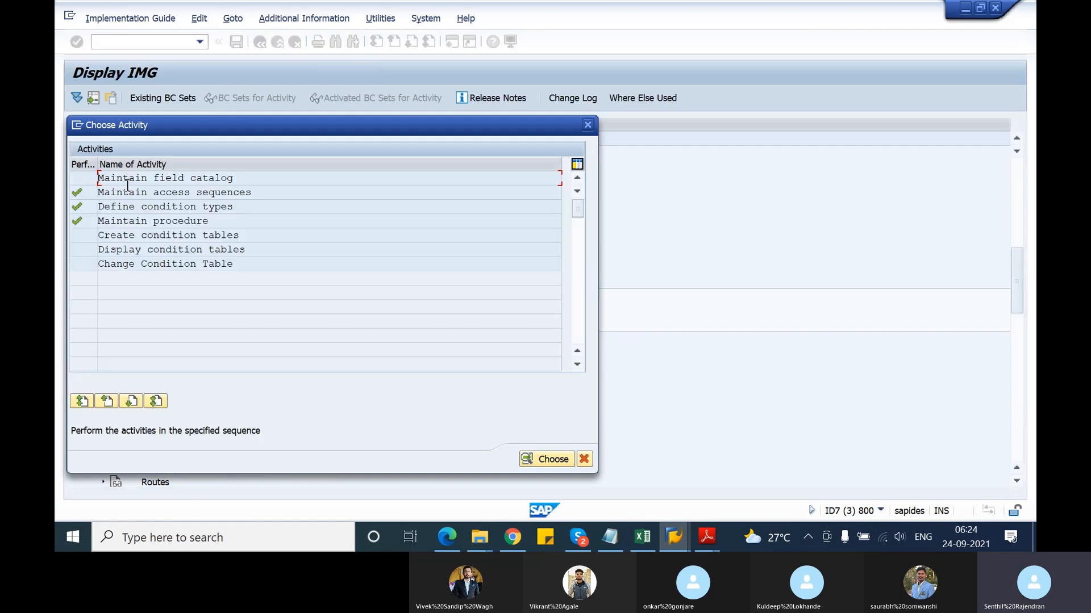
double_click(152, 247)
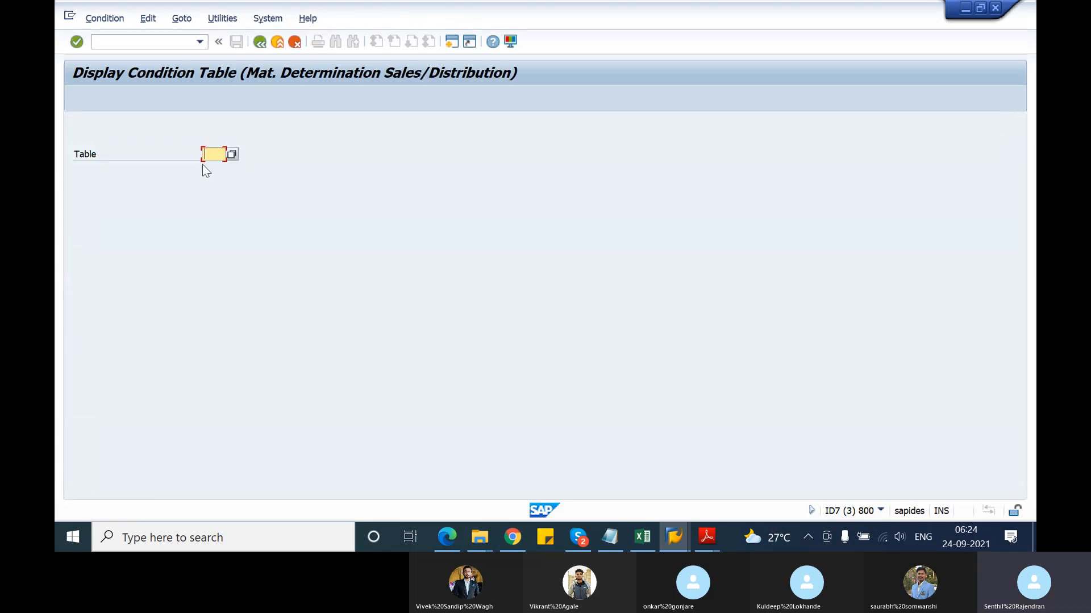
type("1")
key("Return")
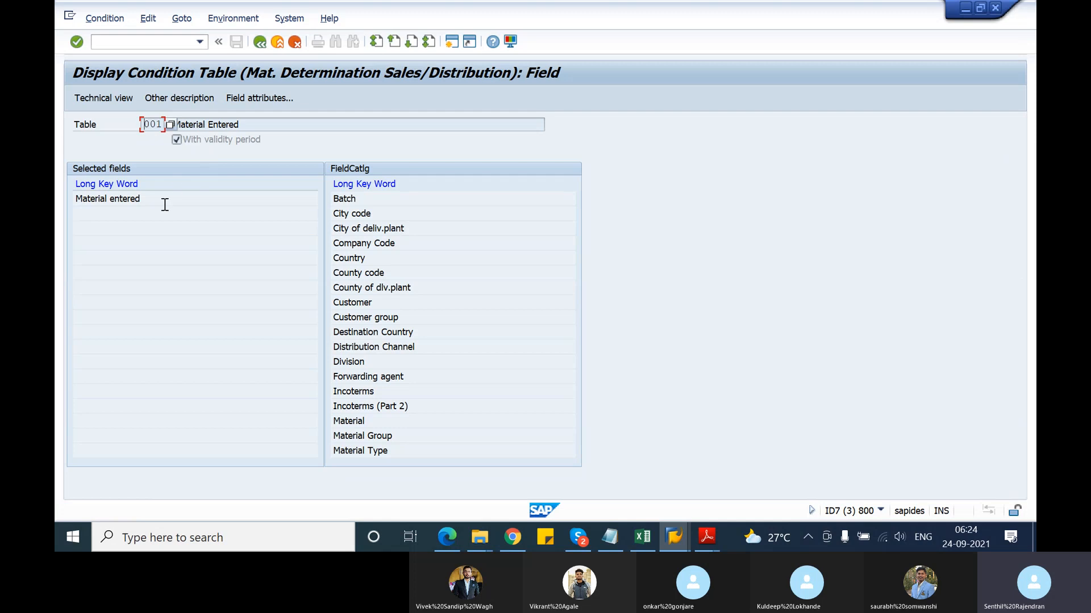
left_click_drag(155, 200, 71, 200)
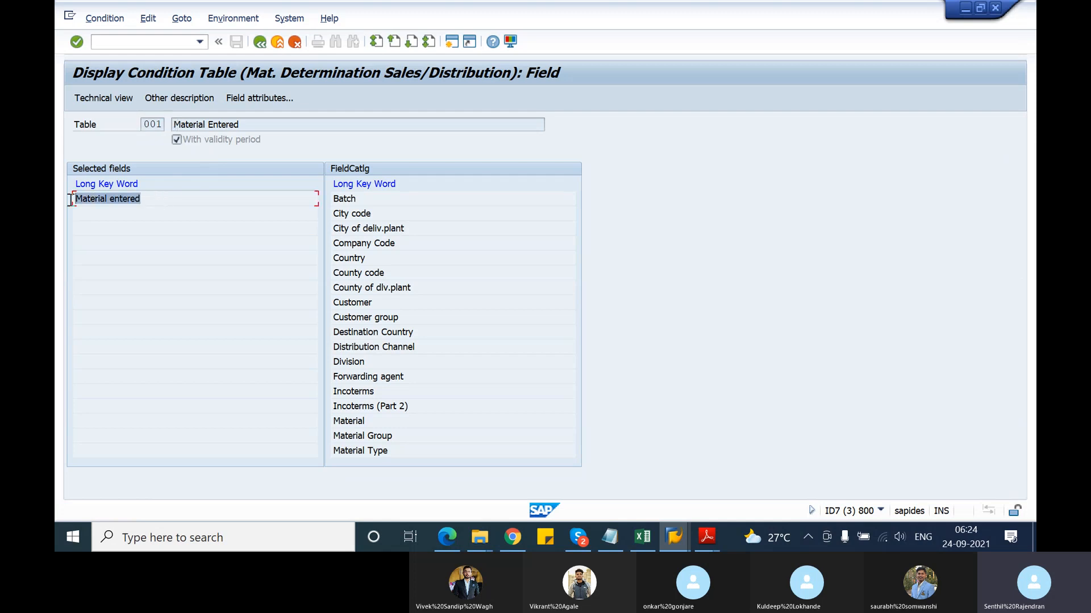
left_click(82, 196)
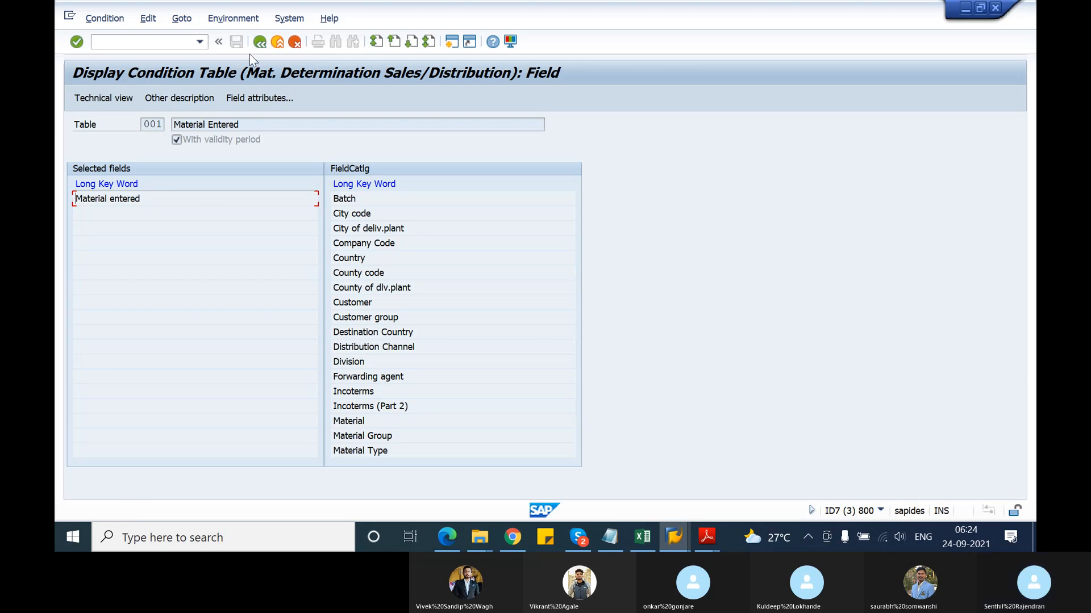
left_click(260, 41)
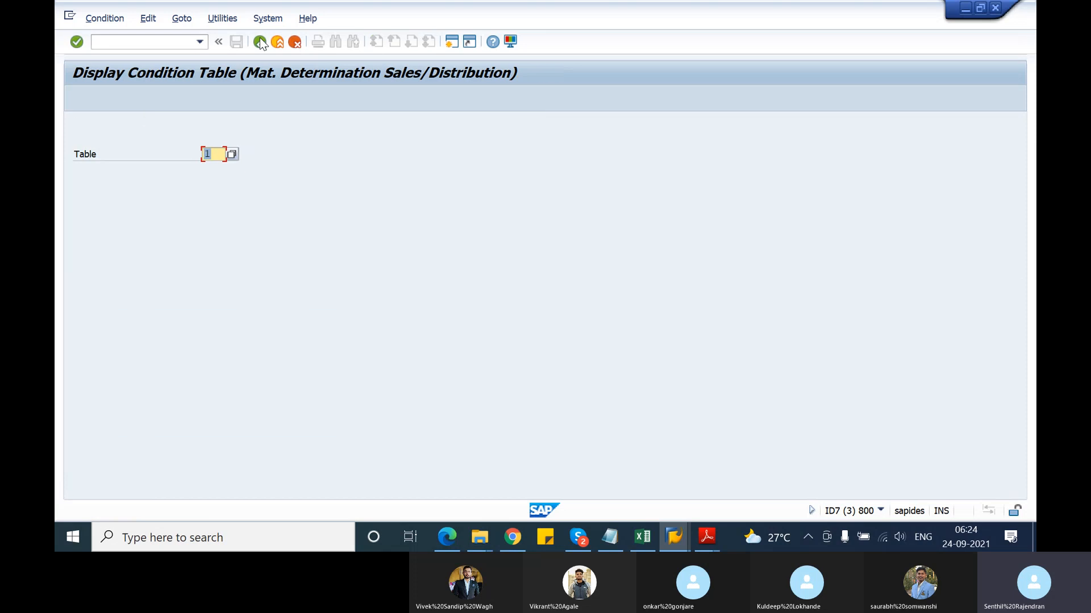
left_click(260, 42)
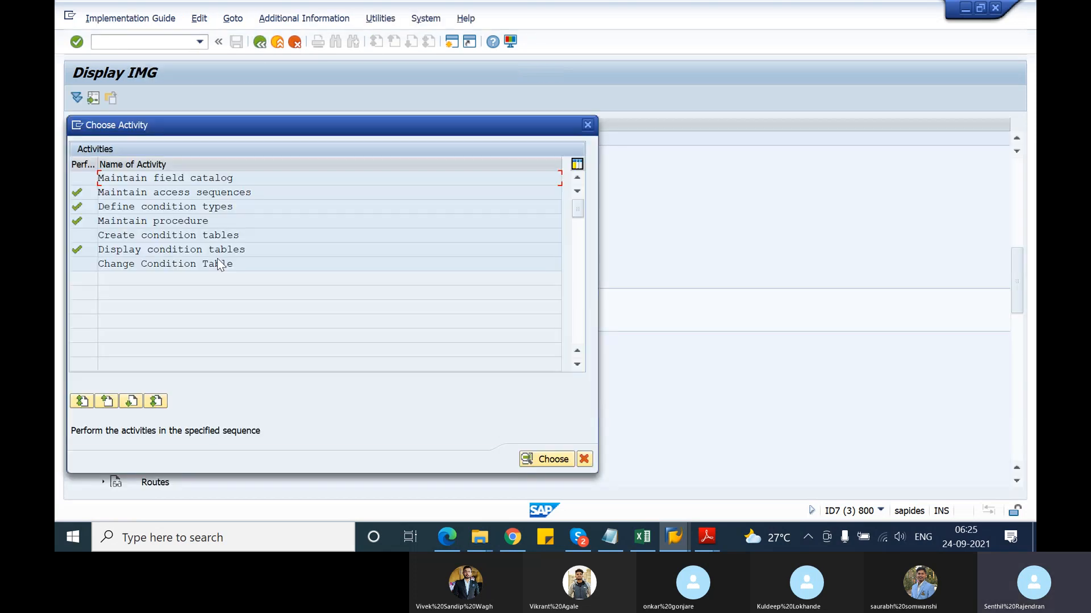
In Create condition tables, clear the table number and look up existing tables 001 and 002
double_click(159, 234)
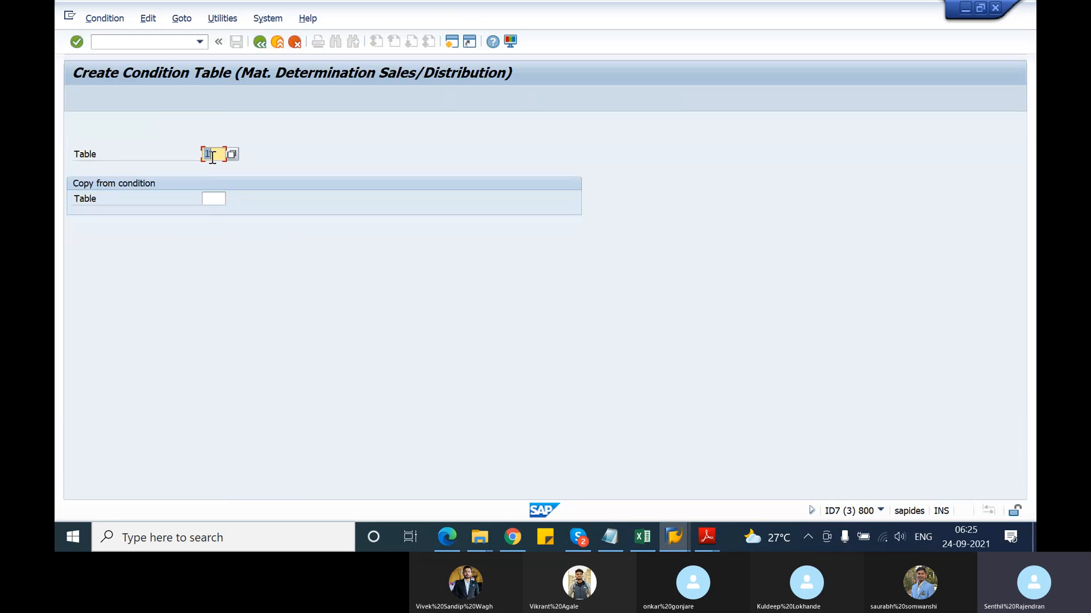
key("BackSpace")
left_click(232, 154)
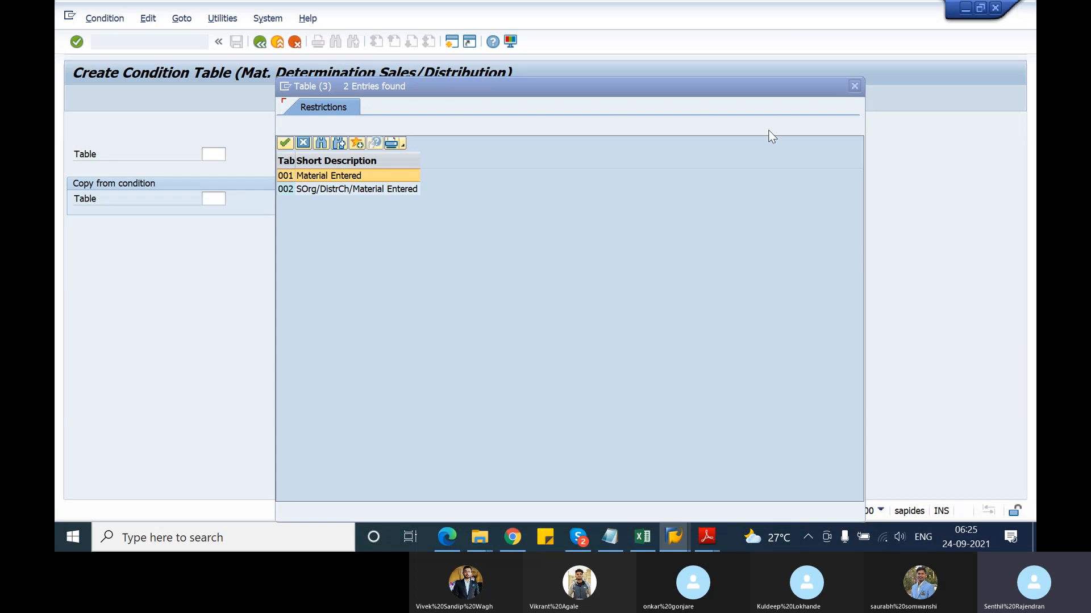
left_click(857, 86)
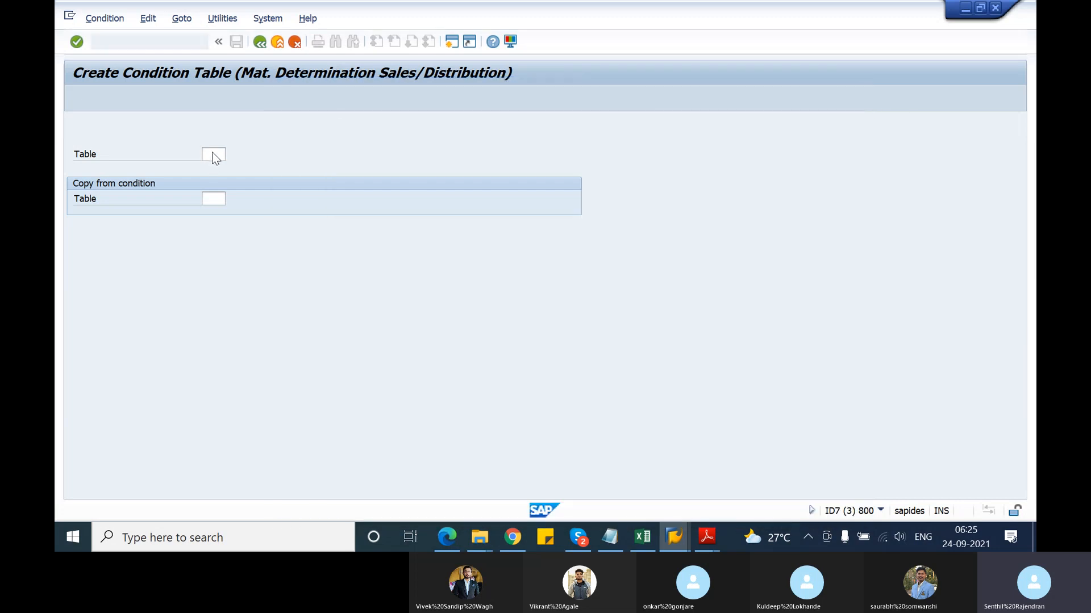
Enter table 901, browse its field catalog (Customer, Distribution Channel), then return to the activity list
left_click(213, 154)
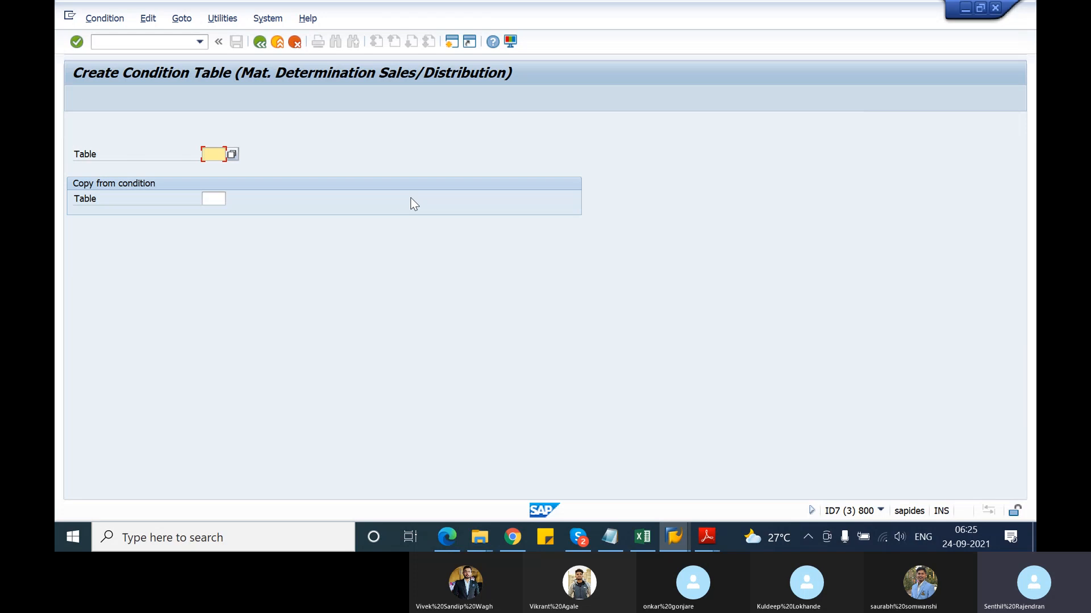
type("901")
key("Return")
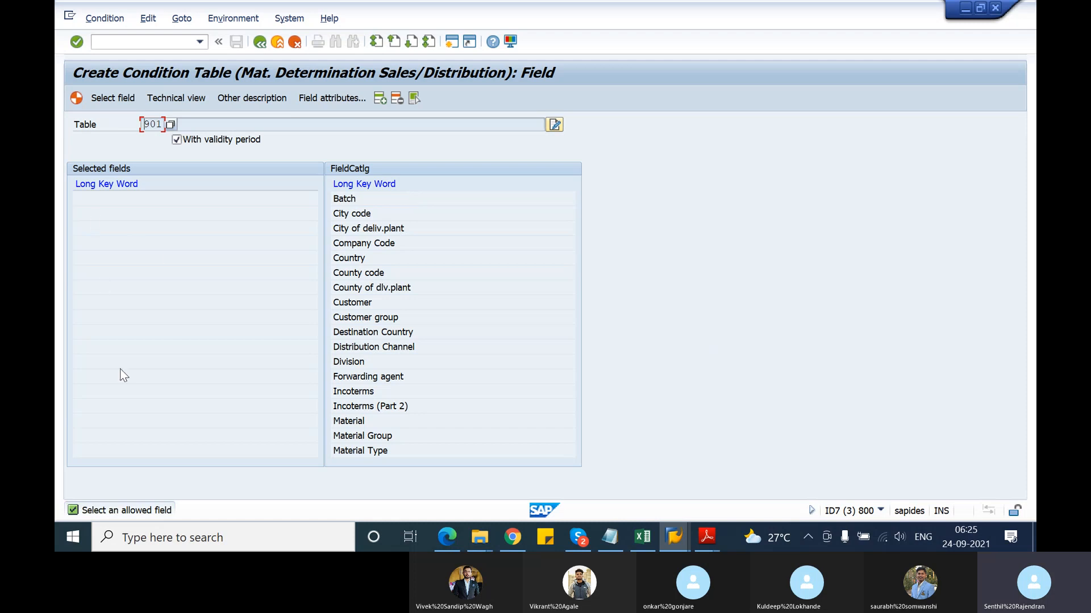
left_click(432, 301)
left_click(448, 349)
key("Down")
key("Down")
key("Down")
key("Down")
key("Down")
key("Down")
key("Down")
key("Down")
key("Down")
left_click(260, 42)
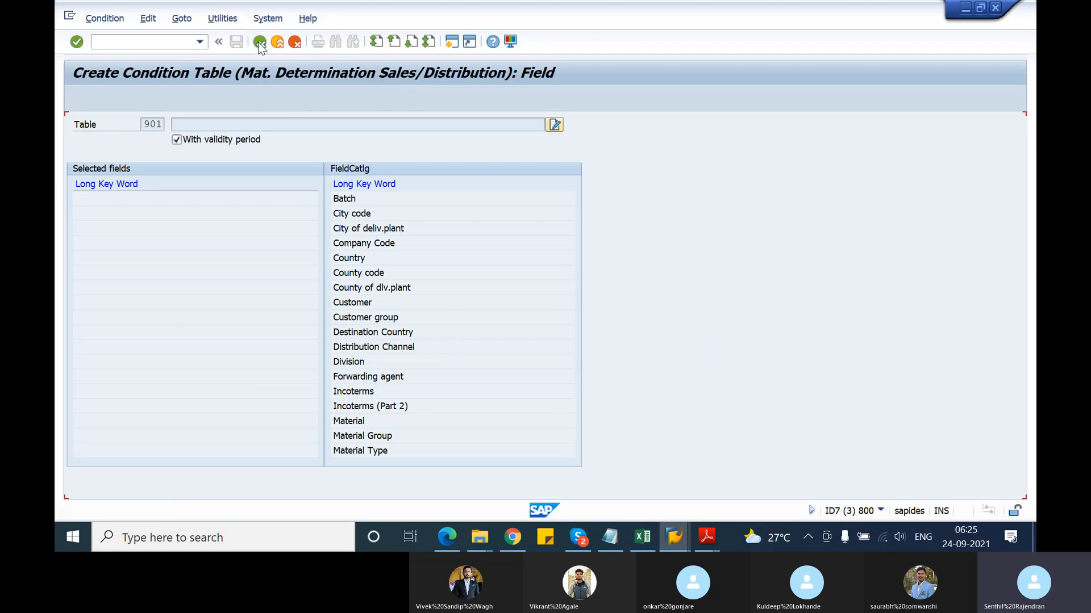
left_click(259, 42)
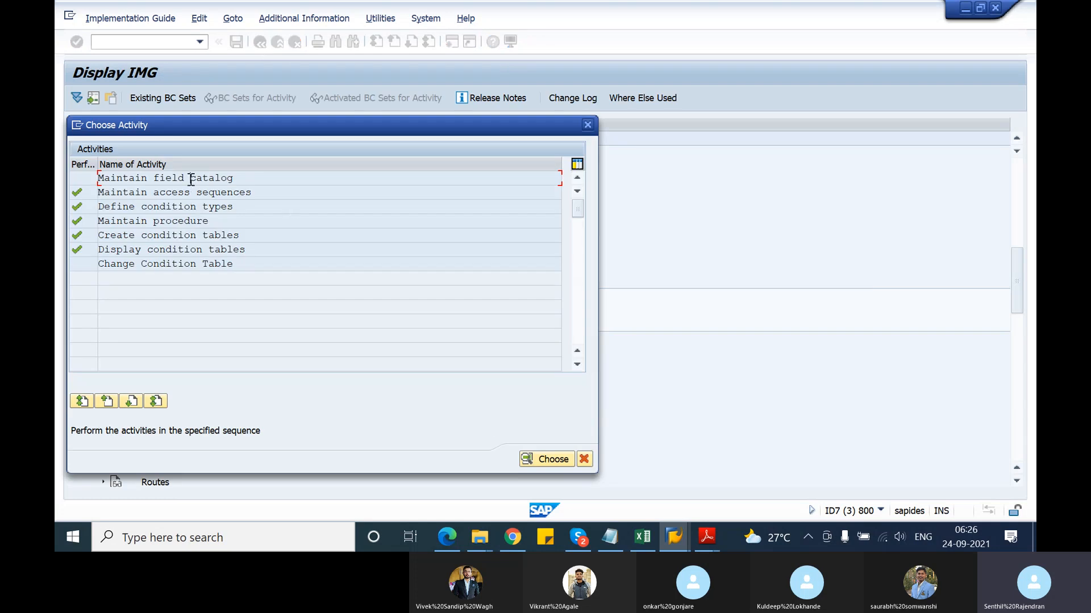
double_click(191, 179)
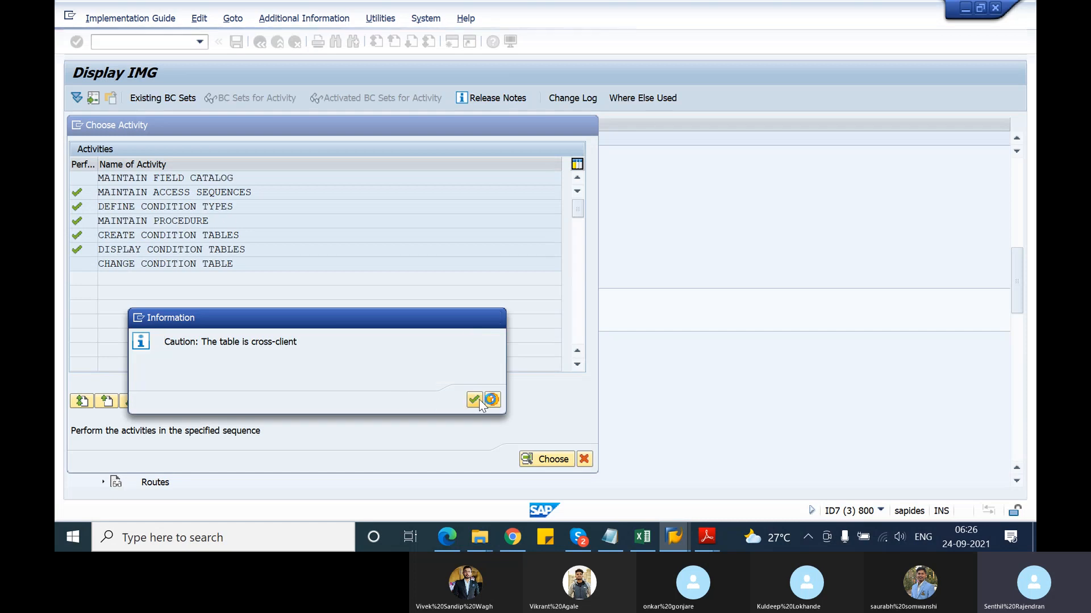
left_click(476, 400)
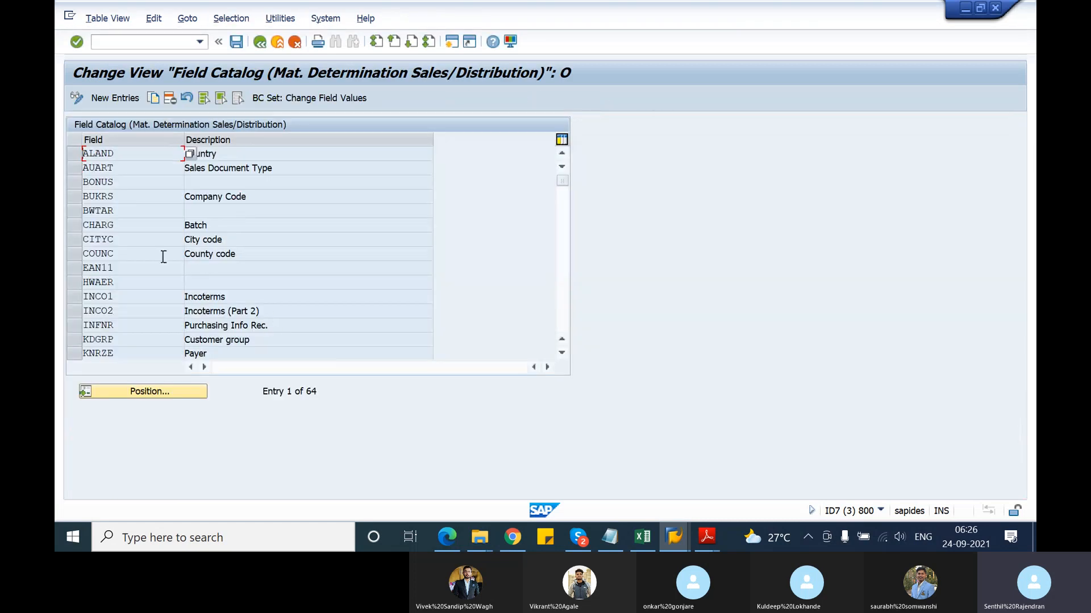
scroll(115, 210, "down", 5)
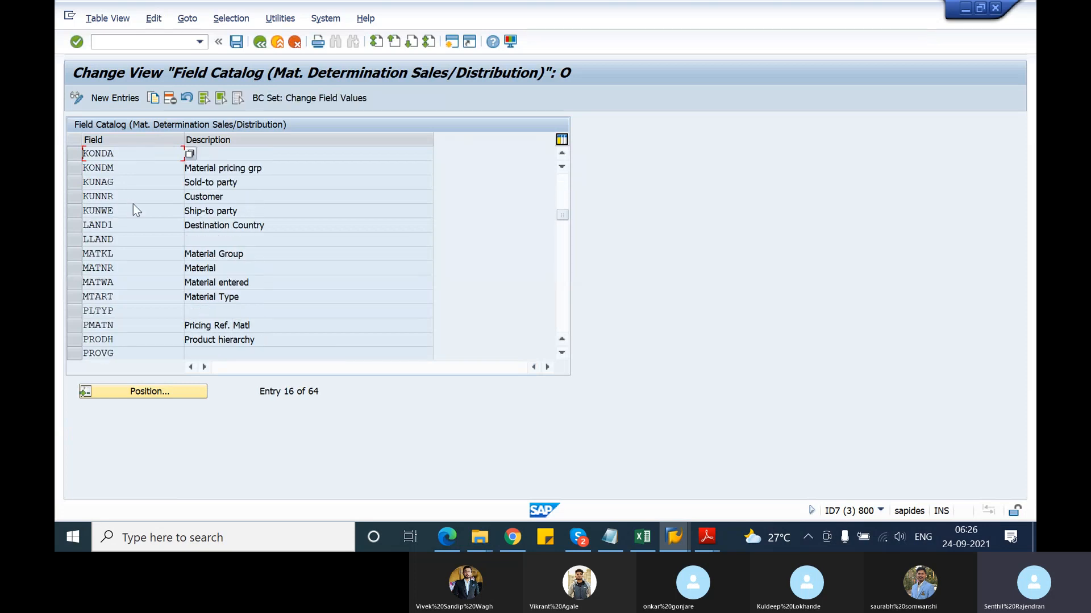
scroll(132, 204, "down", 1)
scroll(133, 204, "down", 5)
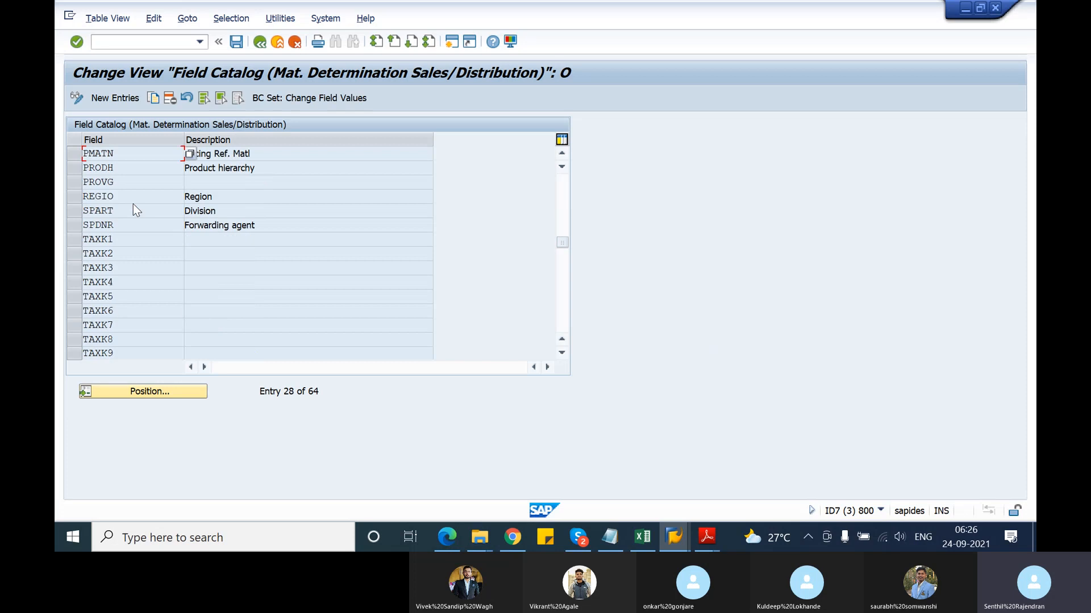
scroll(132, 204, "down", 5)
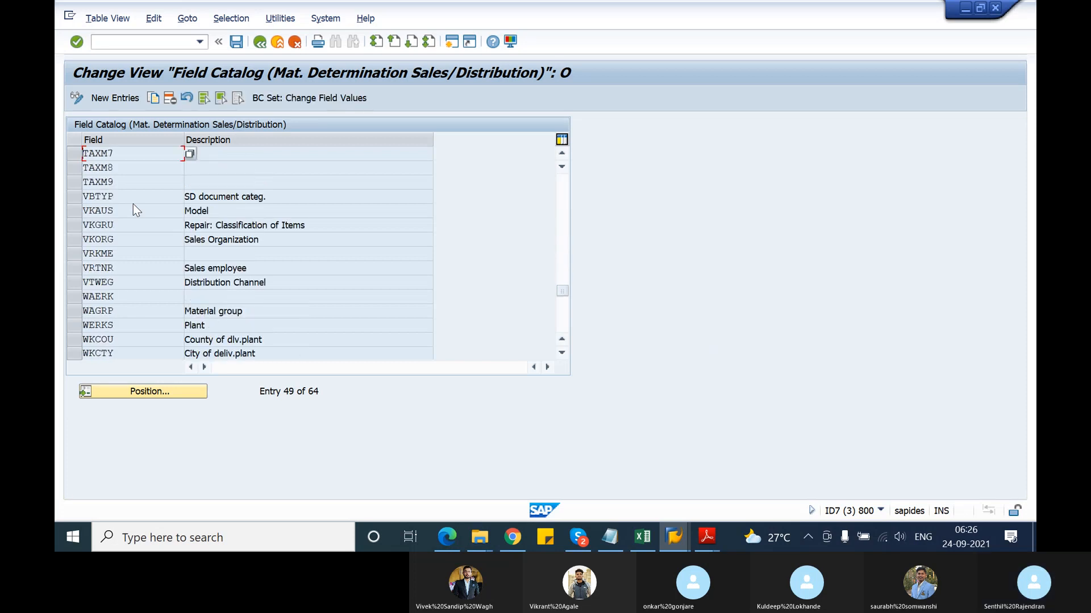
scroll(133, 205, "down", 1)
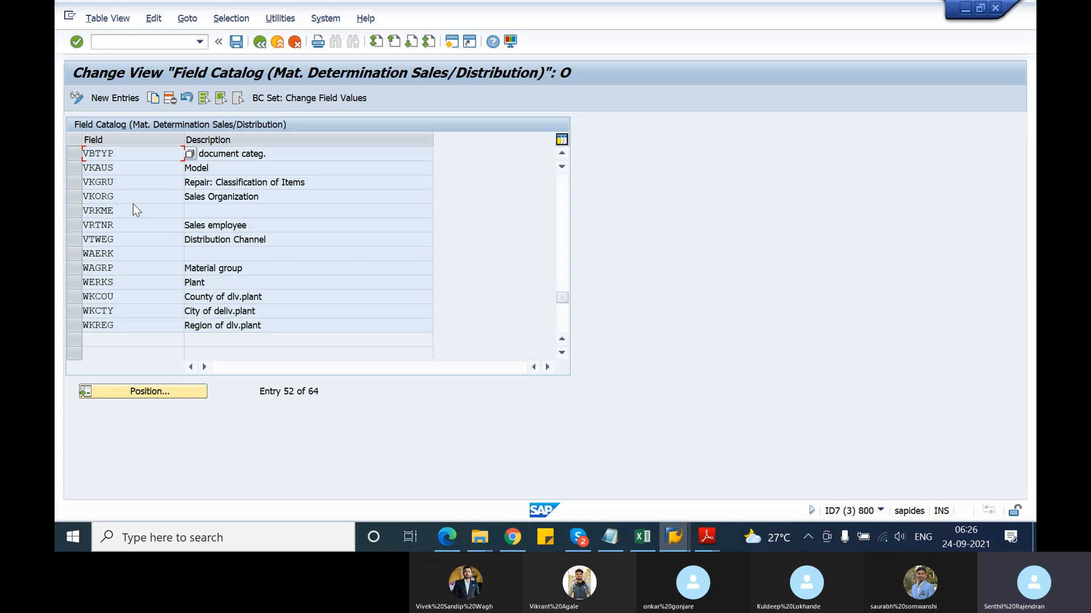
scroll(133, 203, "up", 6)
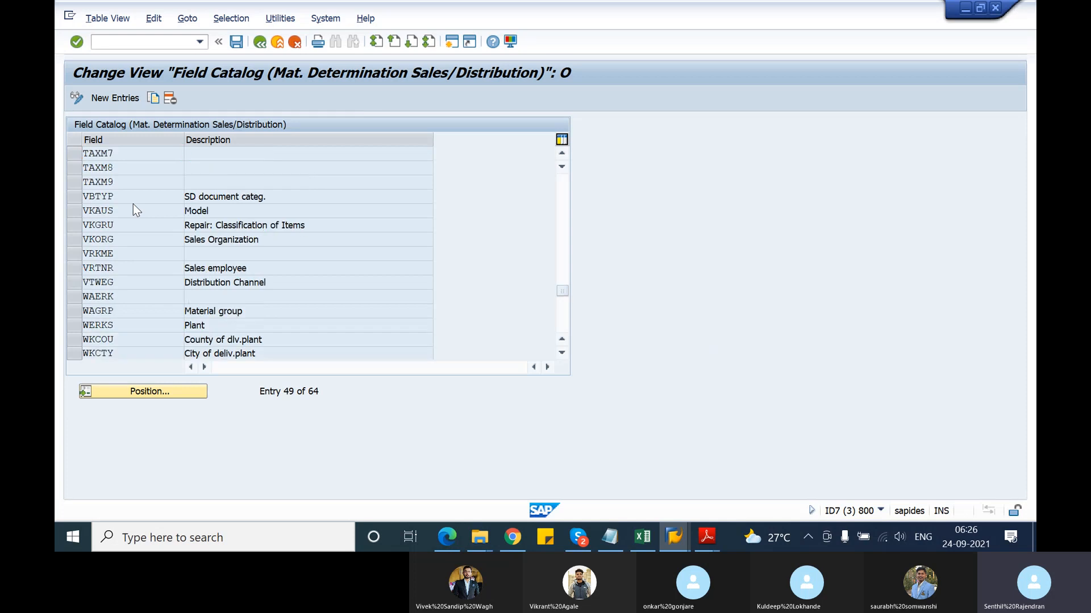
left_click(116, 98)
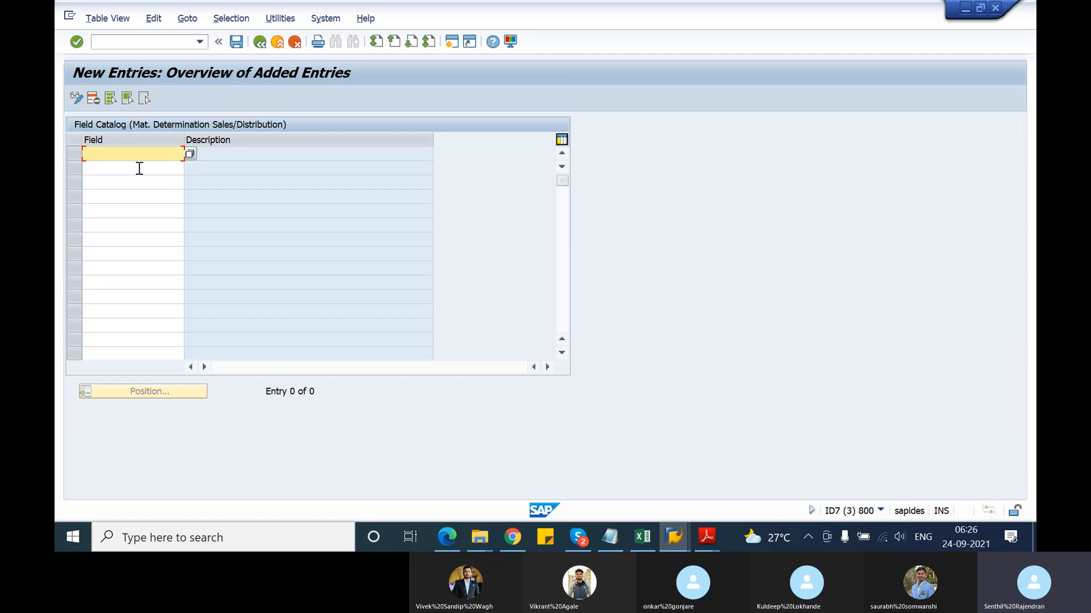
type("VKORG")
key("Return")
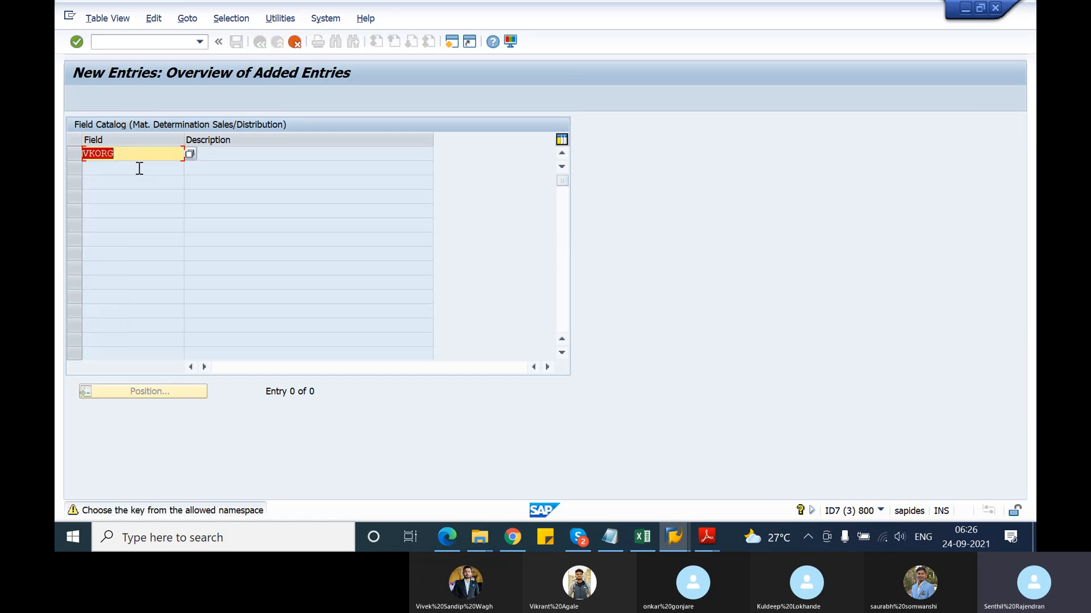
key("Return")
key("Return")
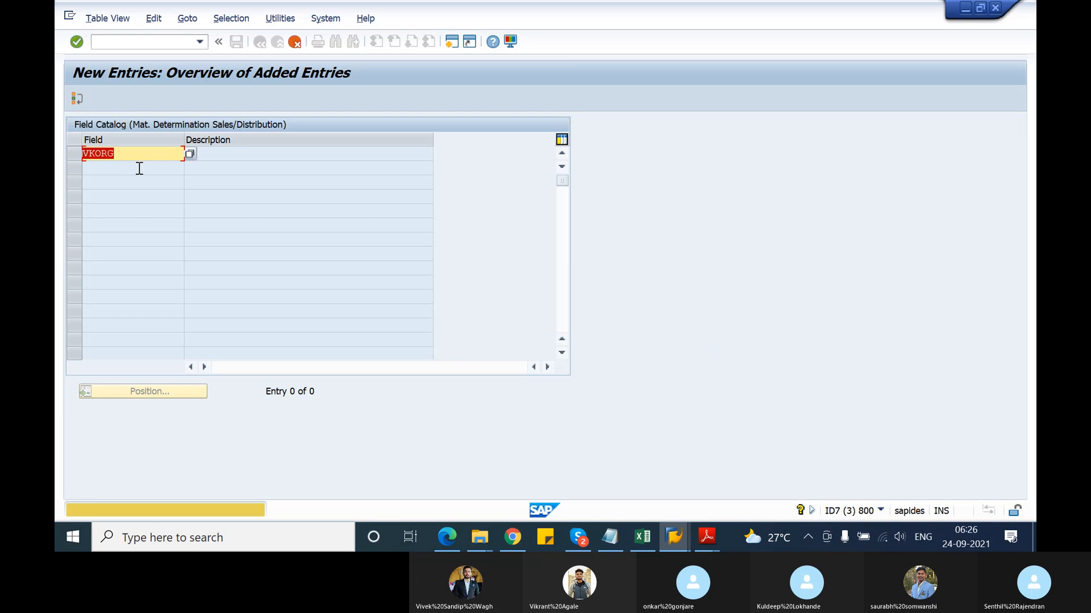
key("Return")
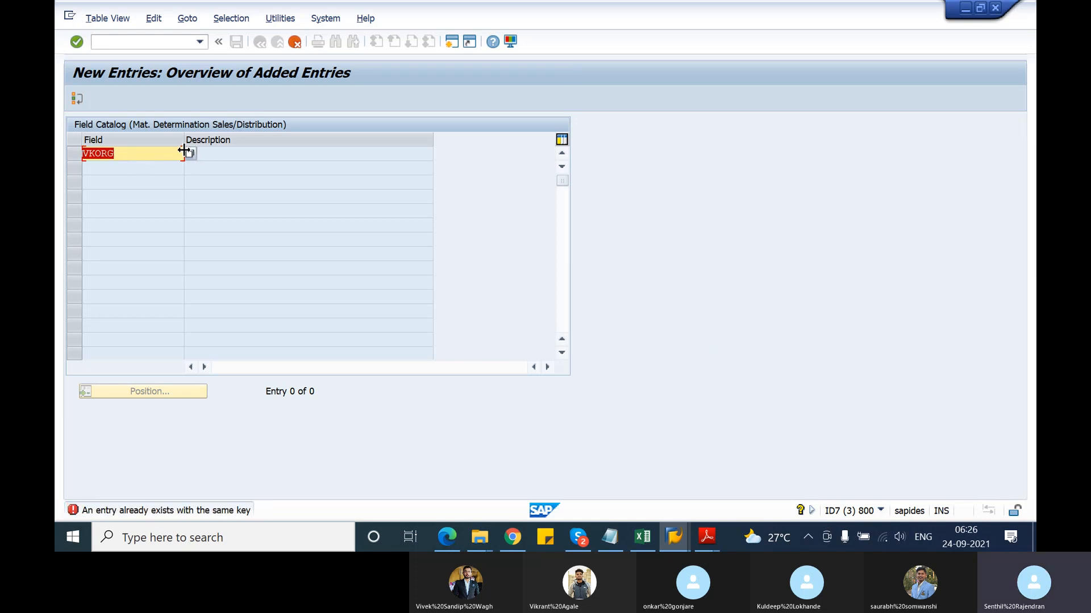
key("Delete")
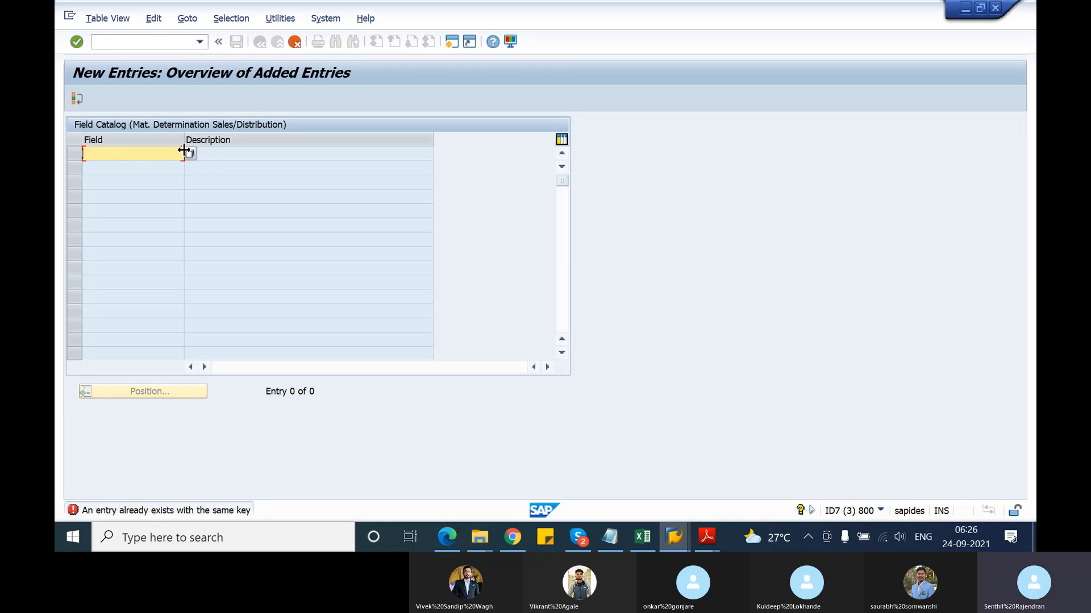
left_click(293, 41)
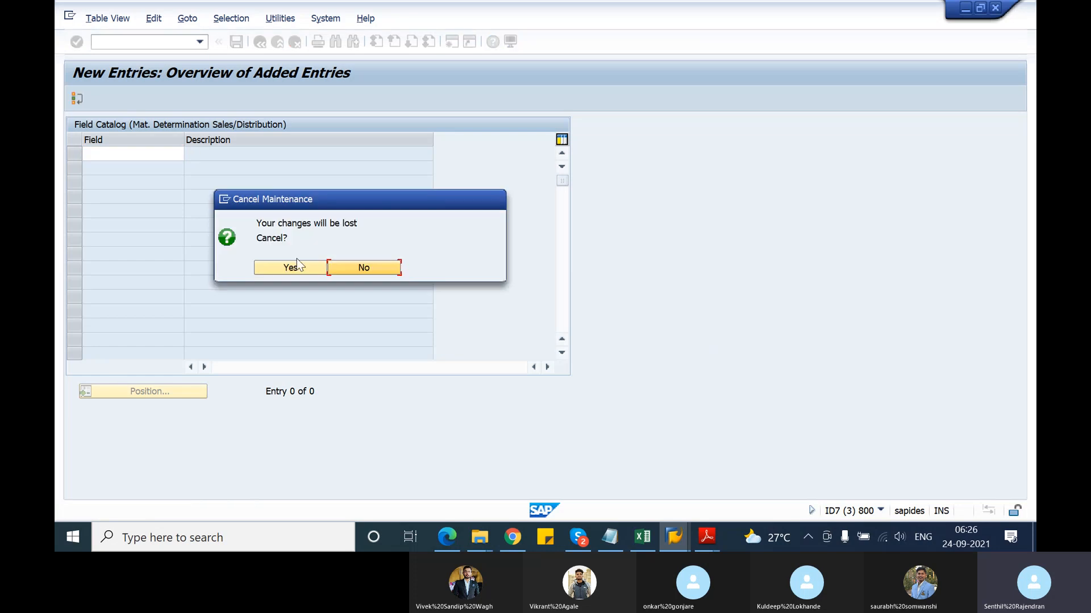
left_click(290, 267)
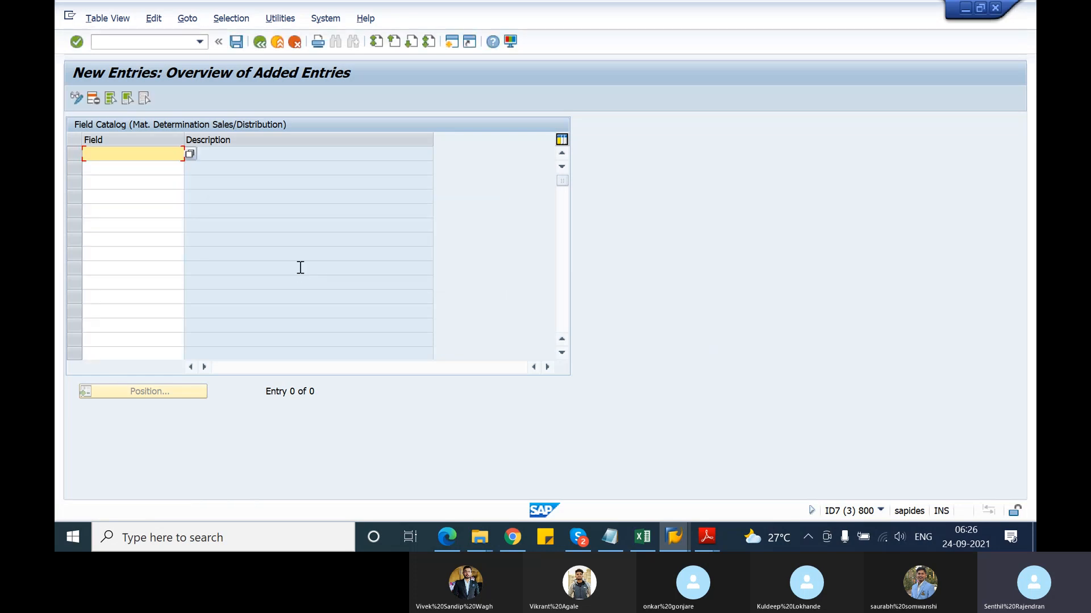
left_click(260, 44)
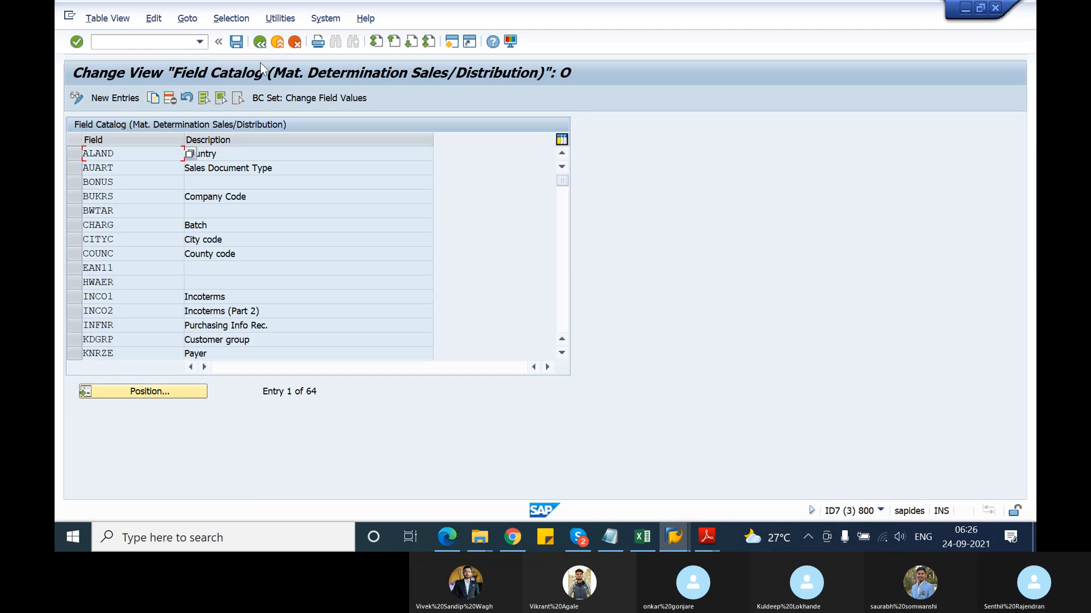
left_click(256, 210)
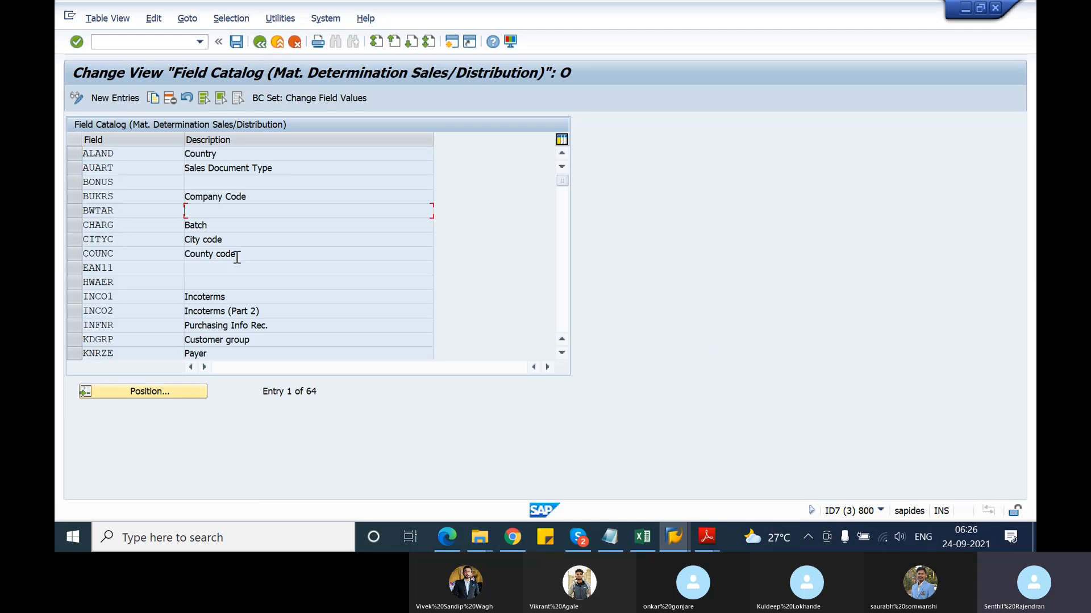
left_click(162, 396)
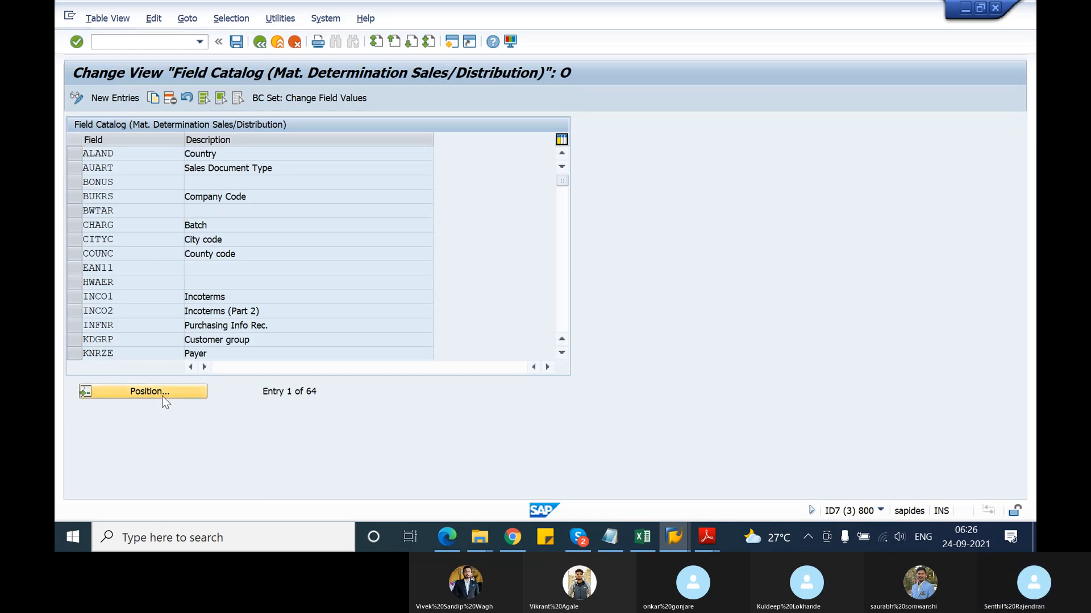
type("V")
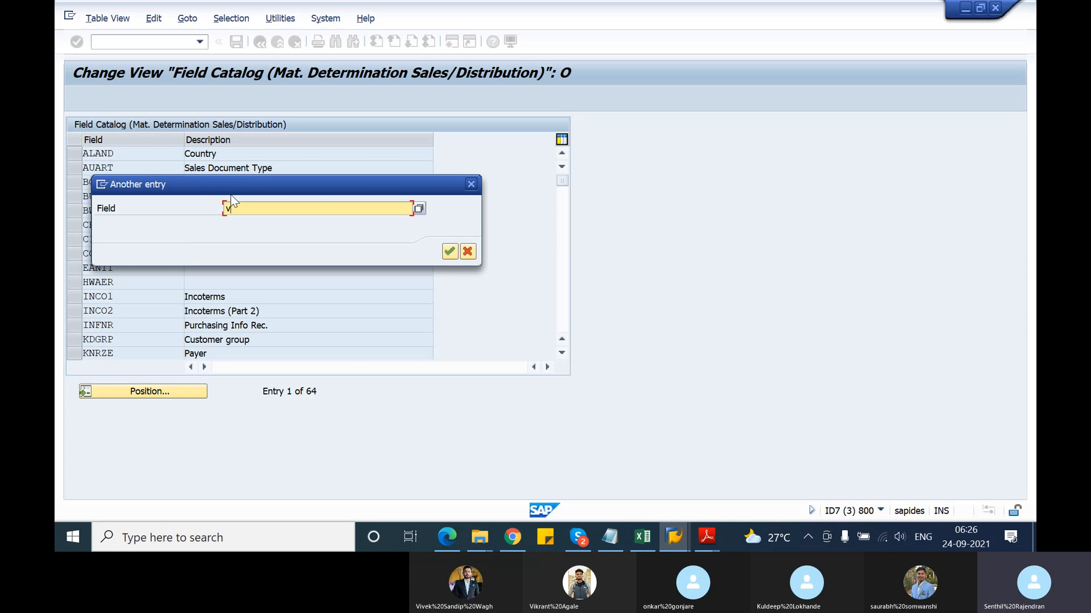
type("korg")
key("Return")
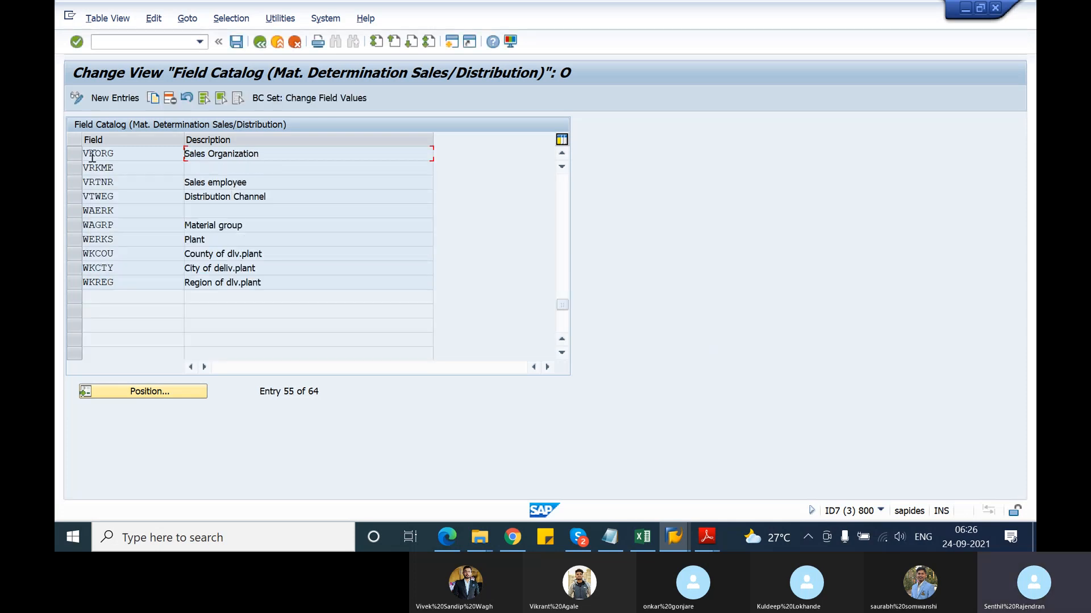
left_click(92, 156)
left_click(260, 42)
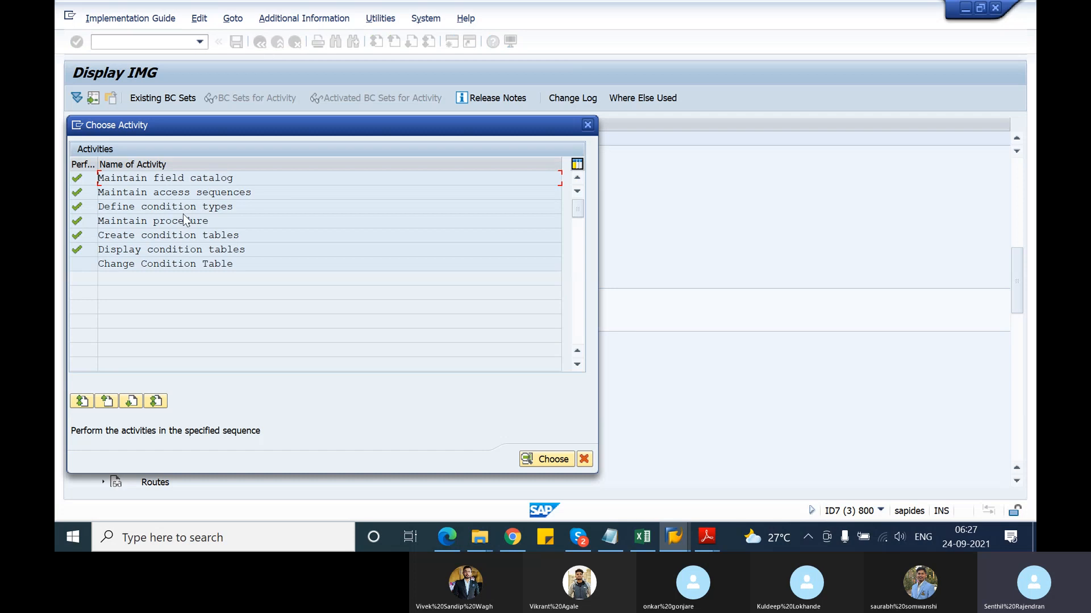
Reopen Create condition tables with 901 prefilled and continue to its field selection
double_click(201, 237)
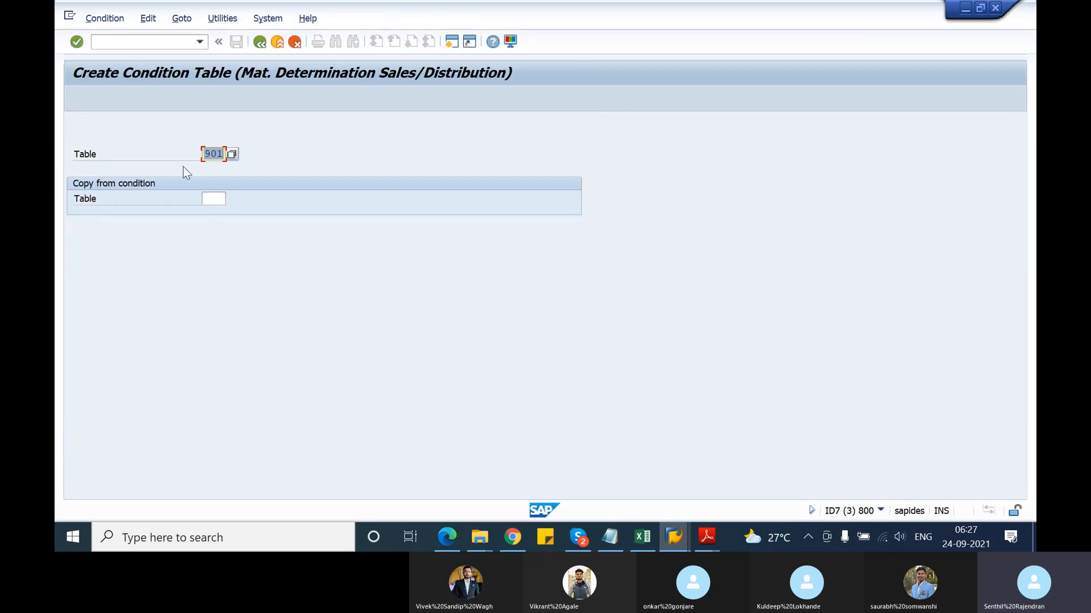
key("Return")
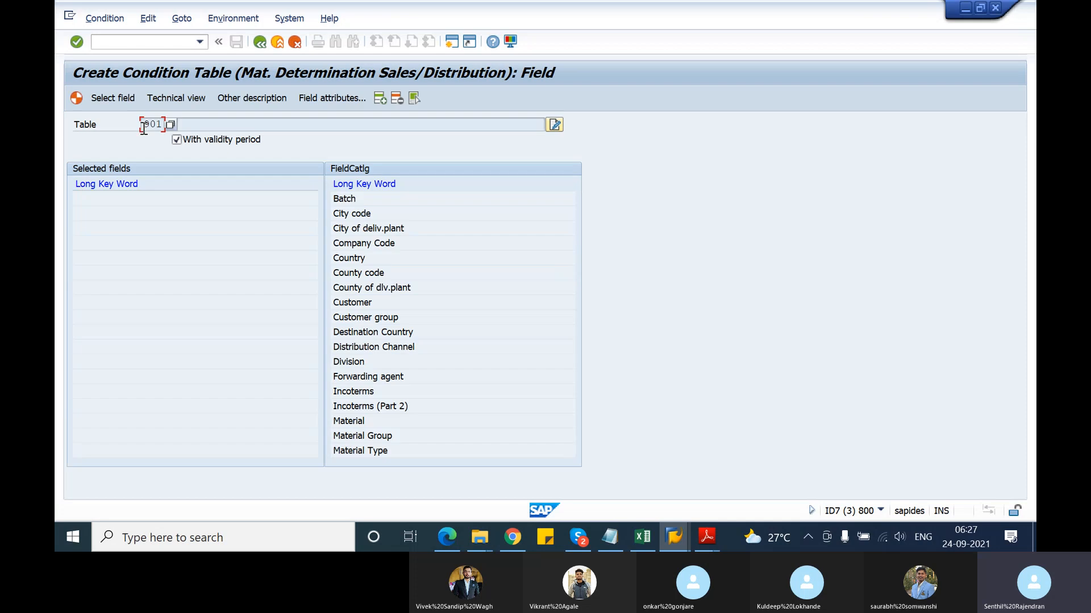
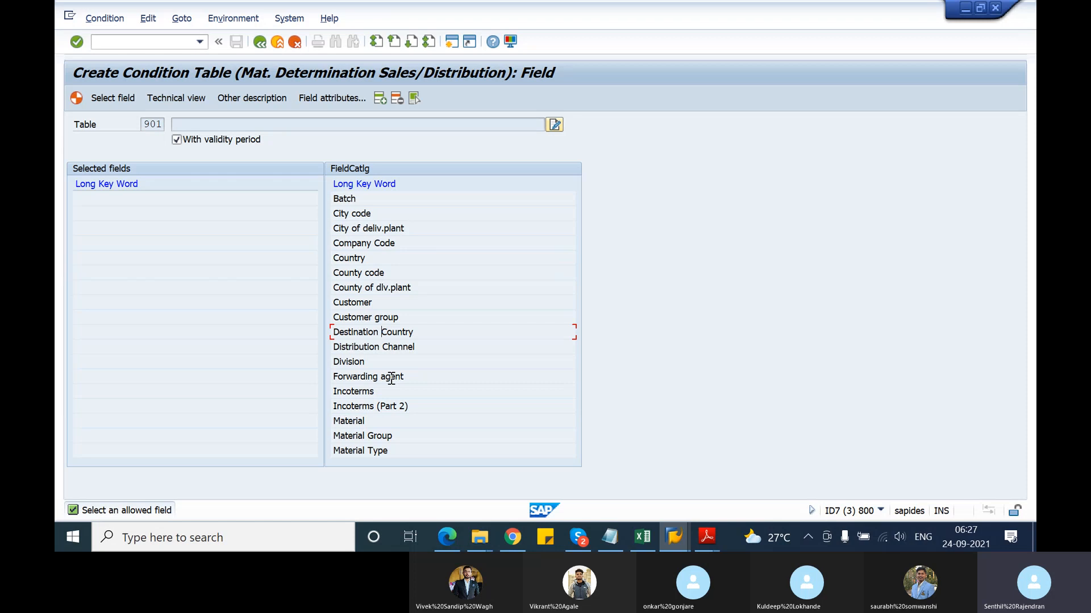
Pick Sales Organization, Distribution Channel, Division and Sales Document Type from the field catalog for table 901
scroll(391, 379, "down", 3)
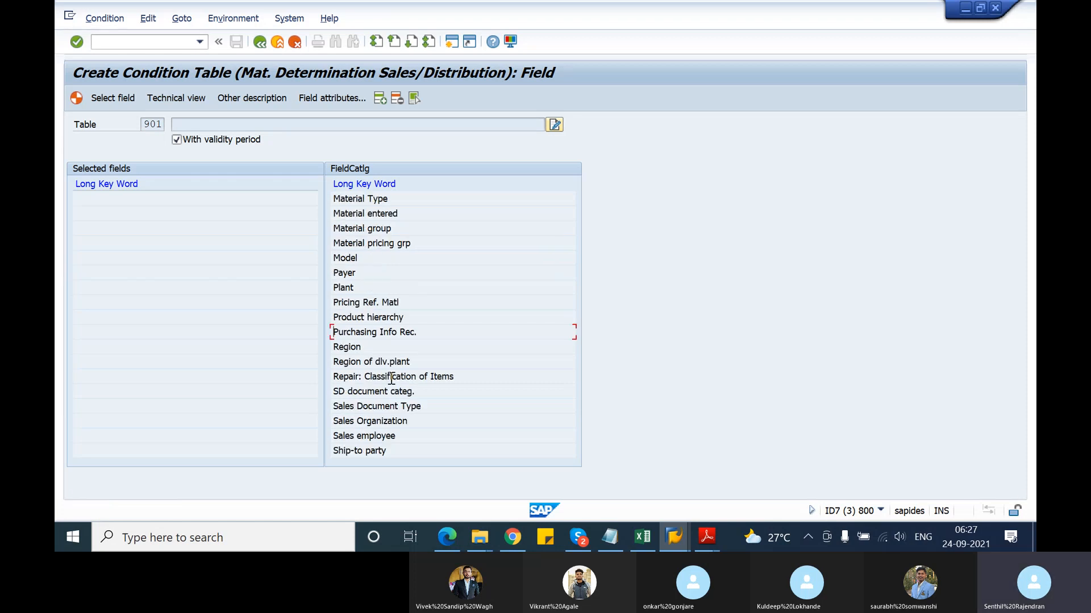
double_click(402, 423)
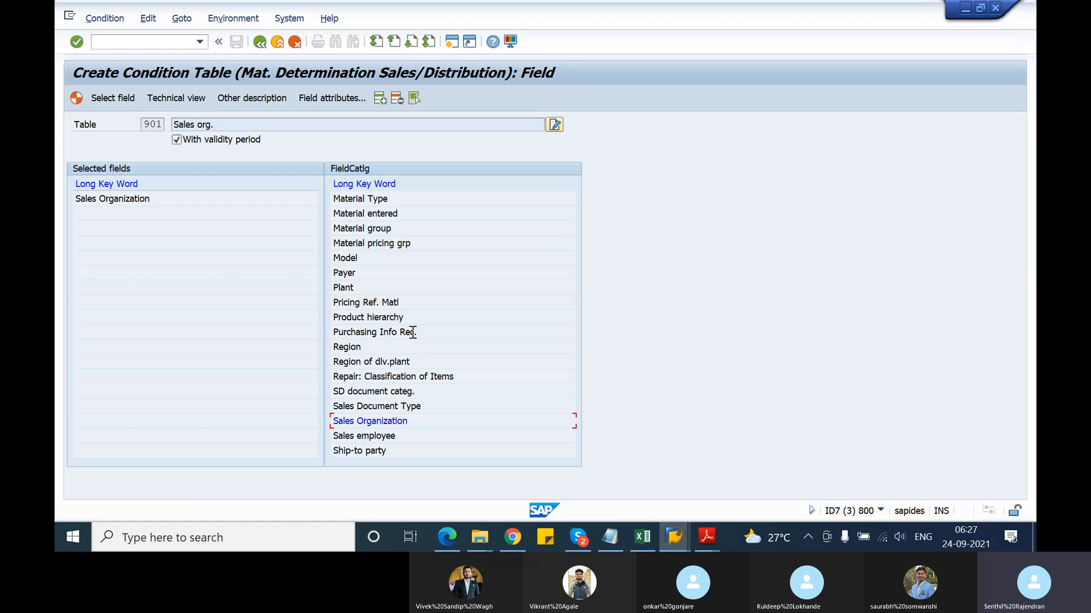
scroll(412, 332, "up", 5)
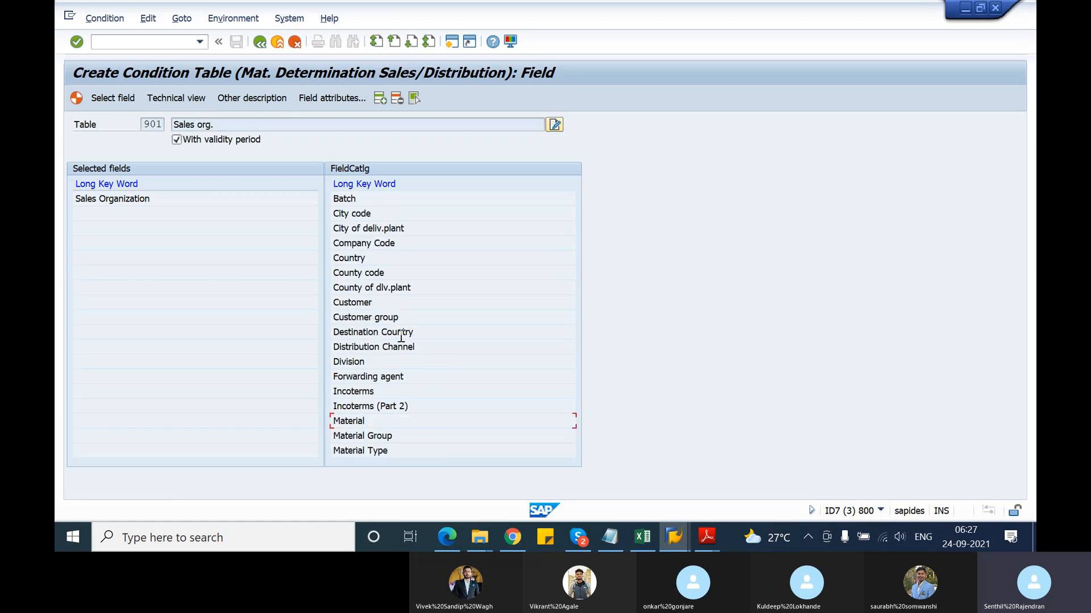
double_click(400, 346)
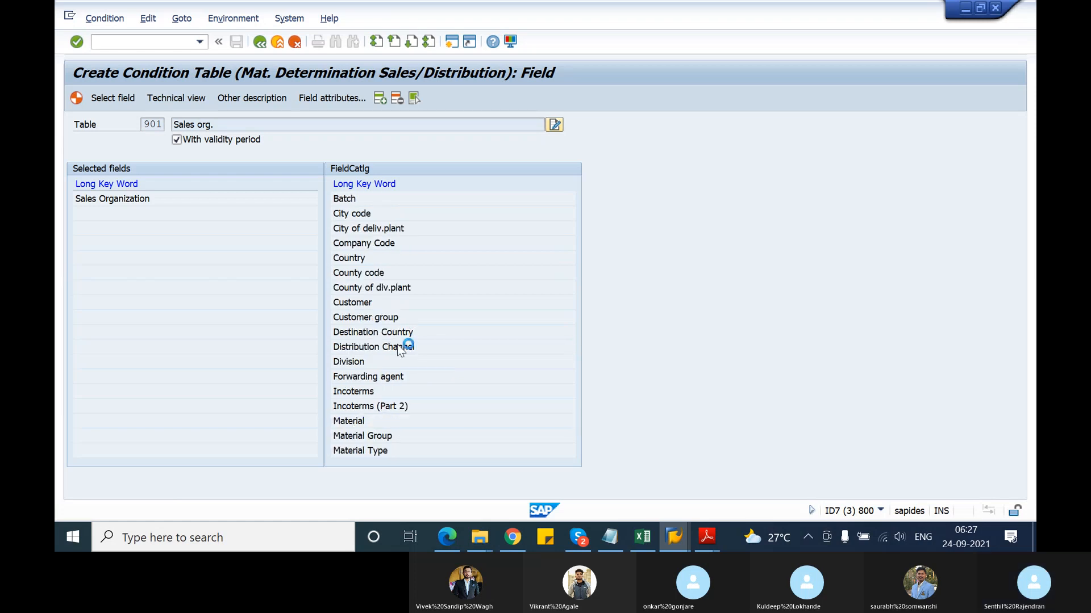
double_click(354, 363)
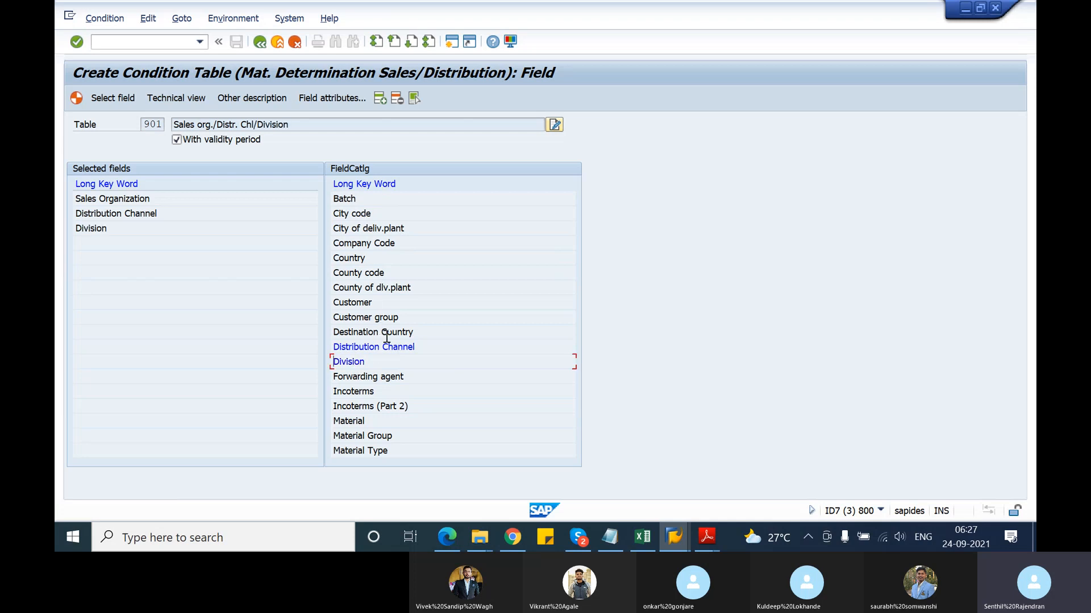
scroll(387, 337, "down", 1)
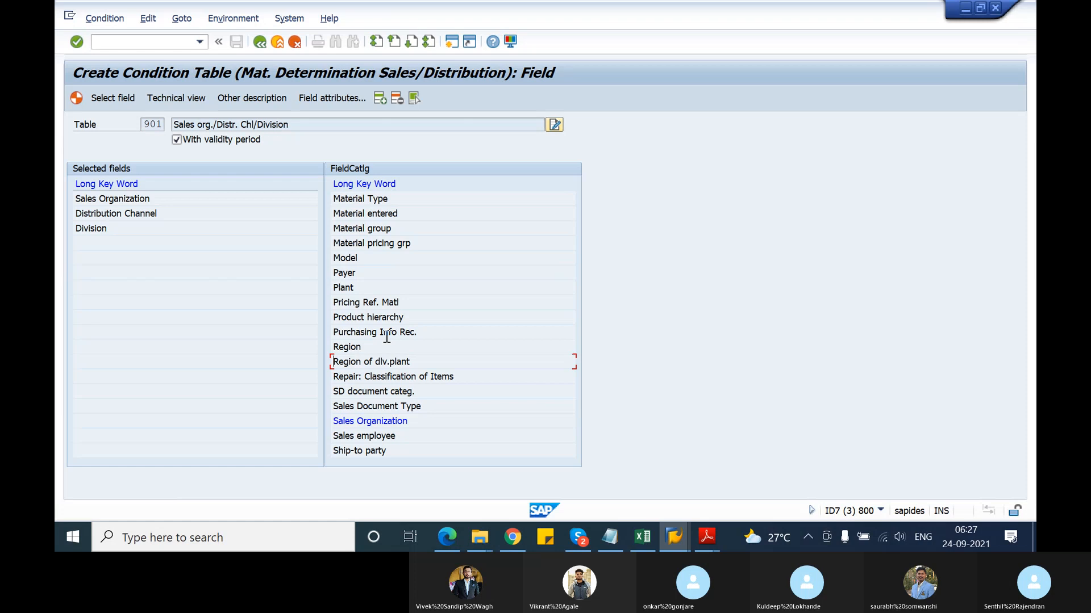
double_click(406, 406)
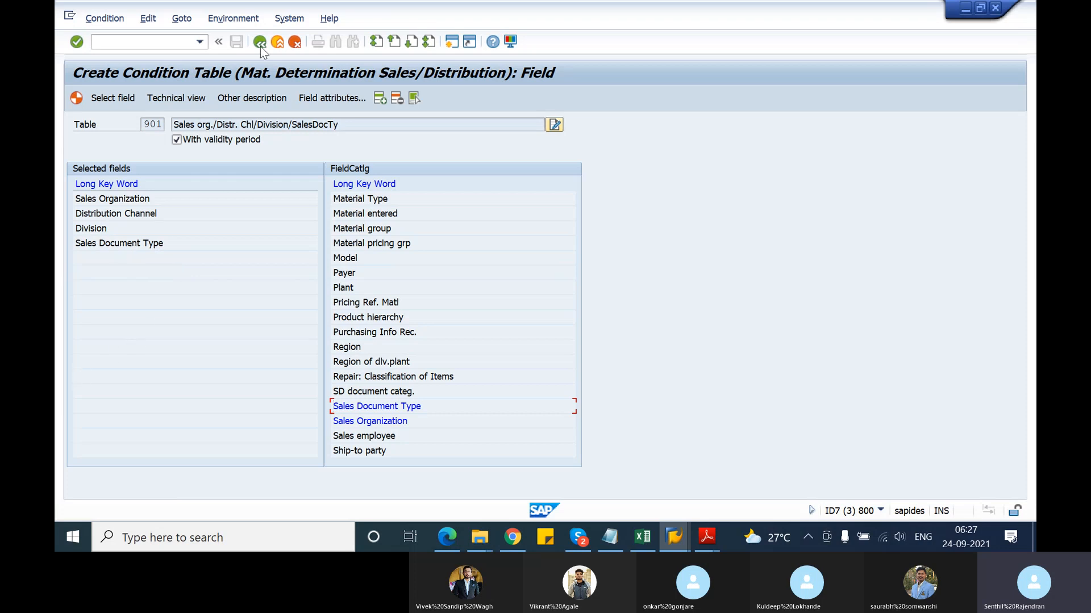
Generate condition table 901 as KOTD901 in local package $TMP and return to the start screen
left_click(77, 99)
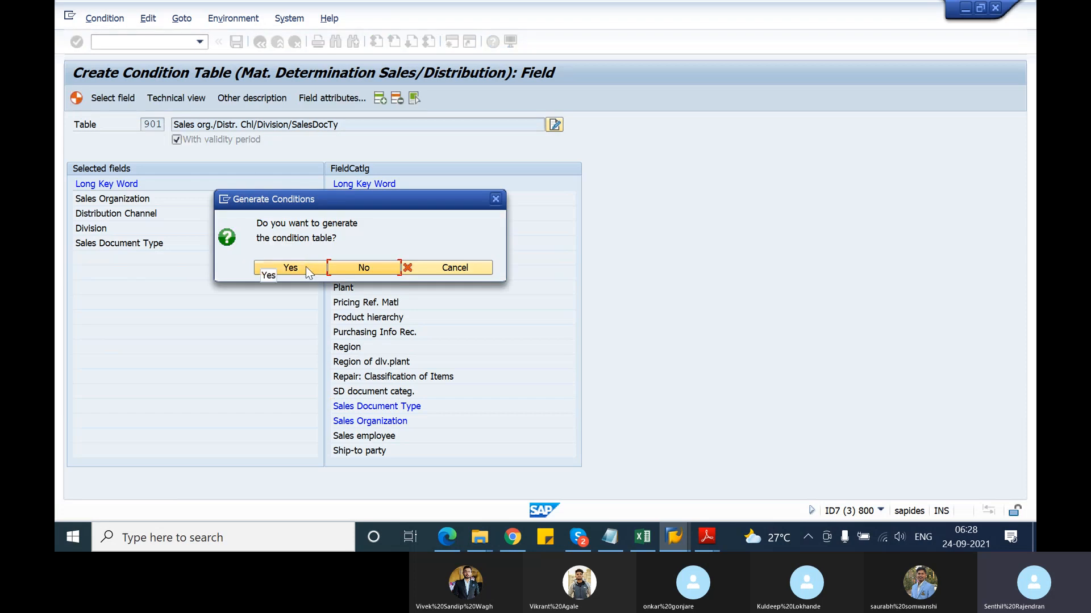
left_click(306, 267)
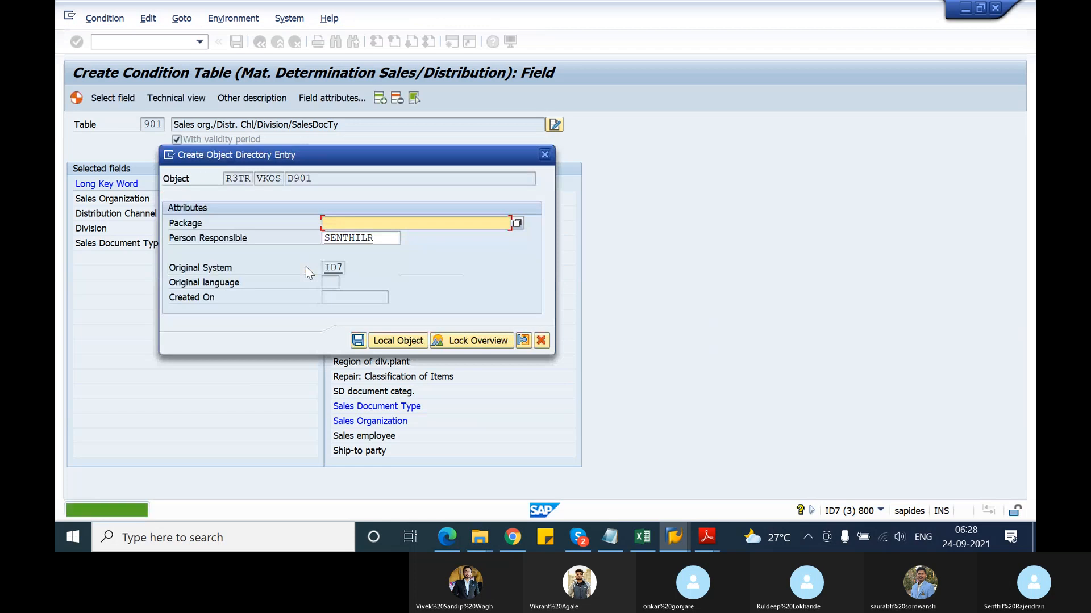
left_click(517, 223)
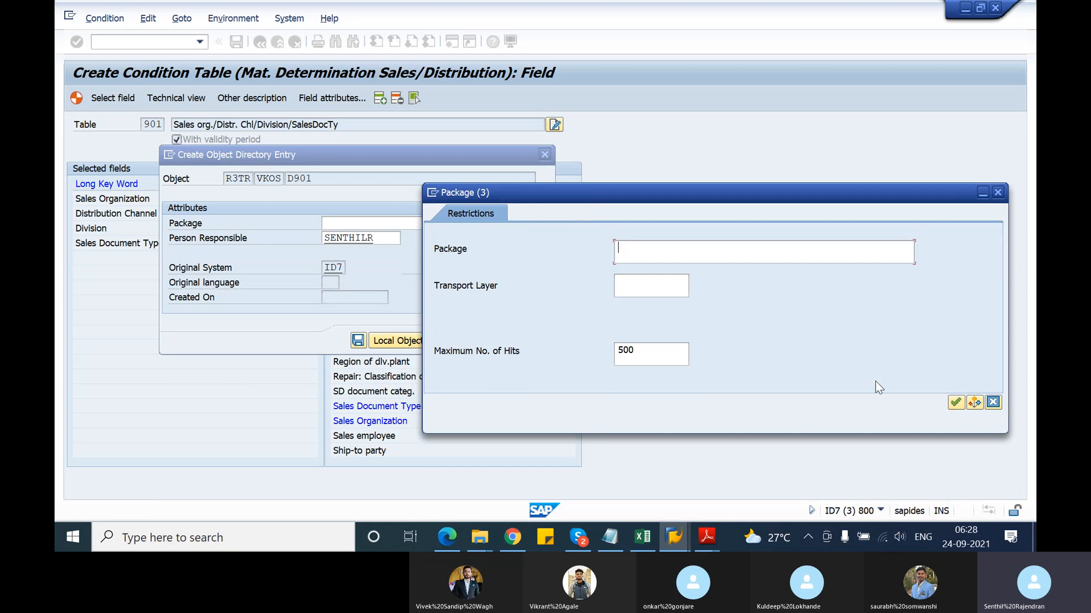
left_click(959, 403)
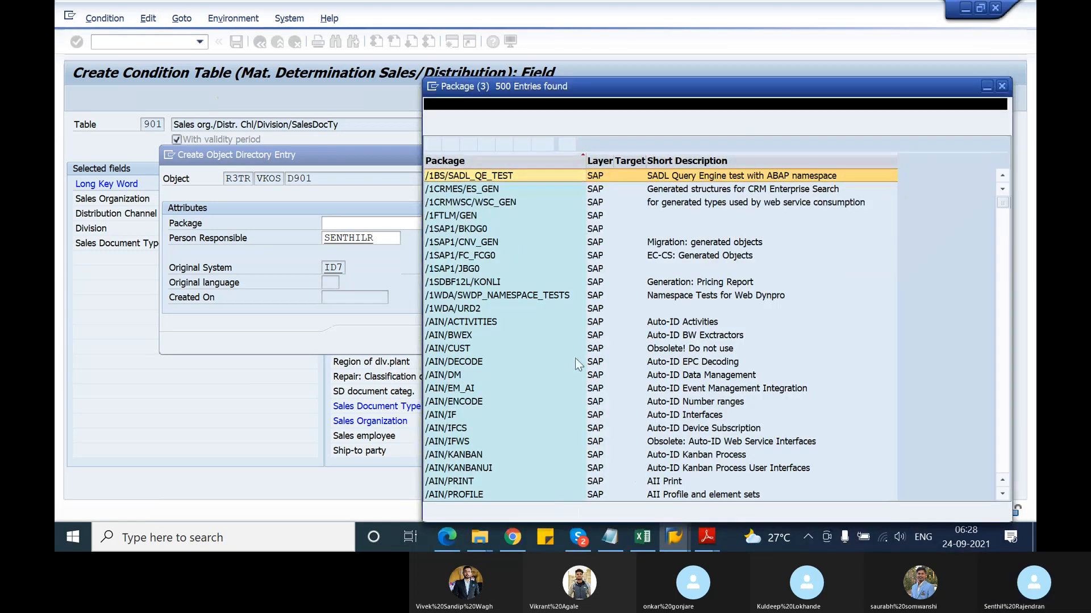
scroll(577, 363, "down", 20)
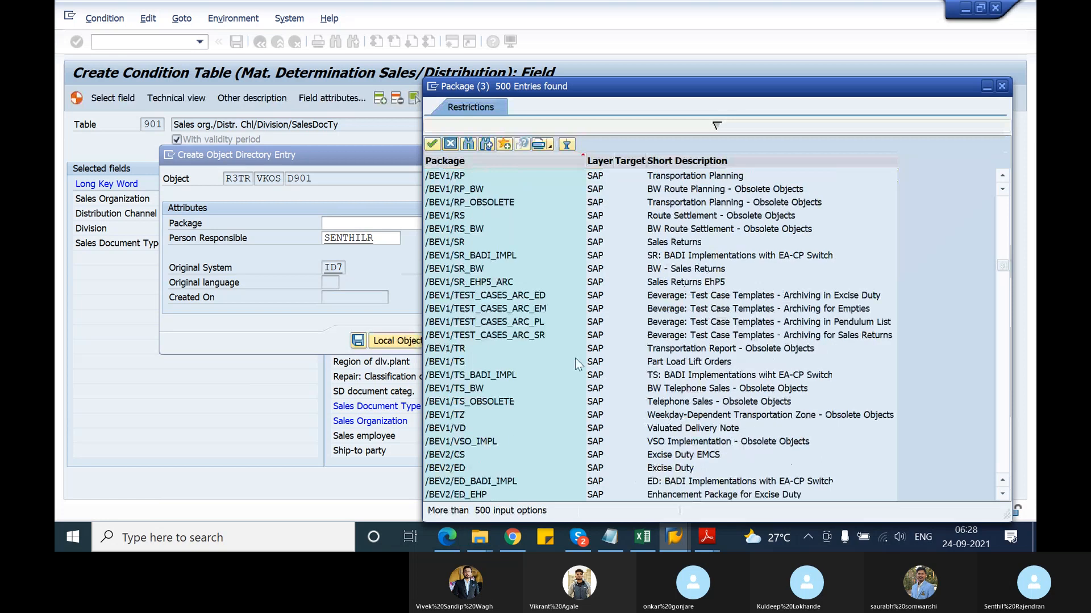
scroll(577, 363, "down", 7)
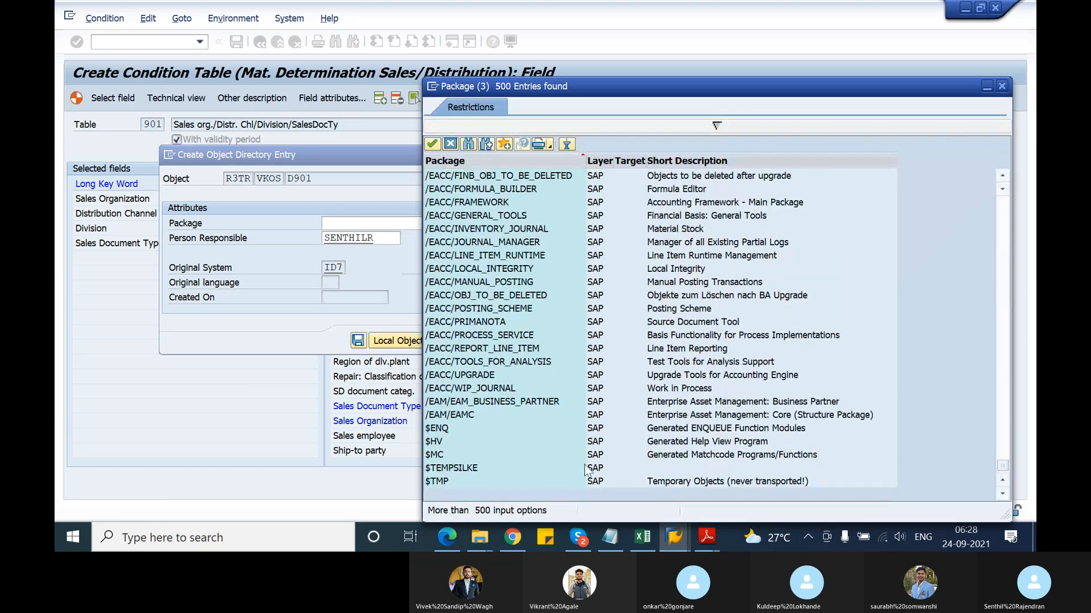
double_click(430, 480)
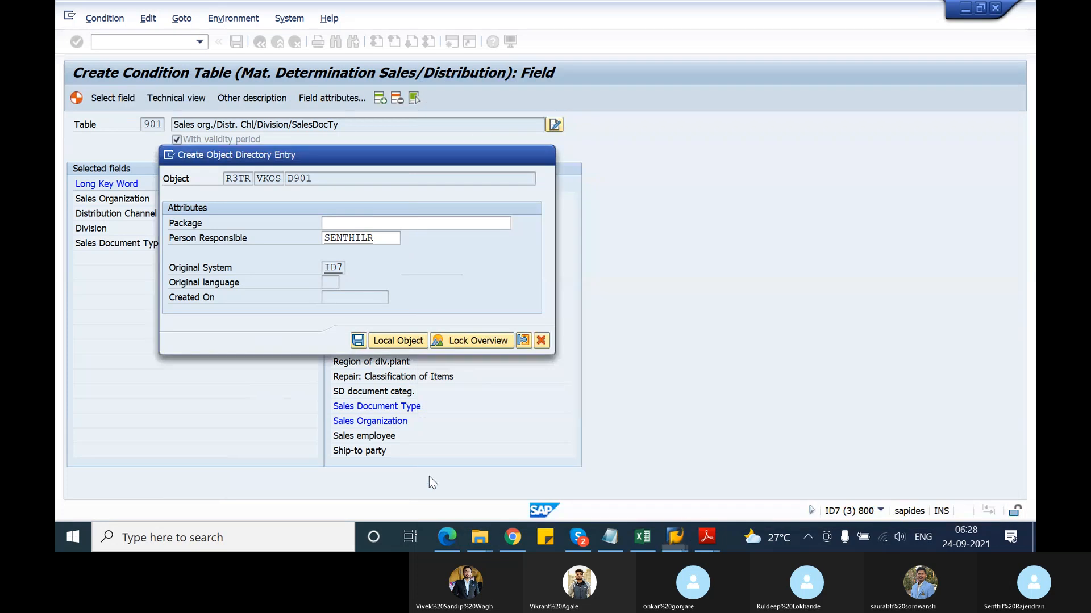
left_click(359, 341)
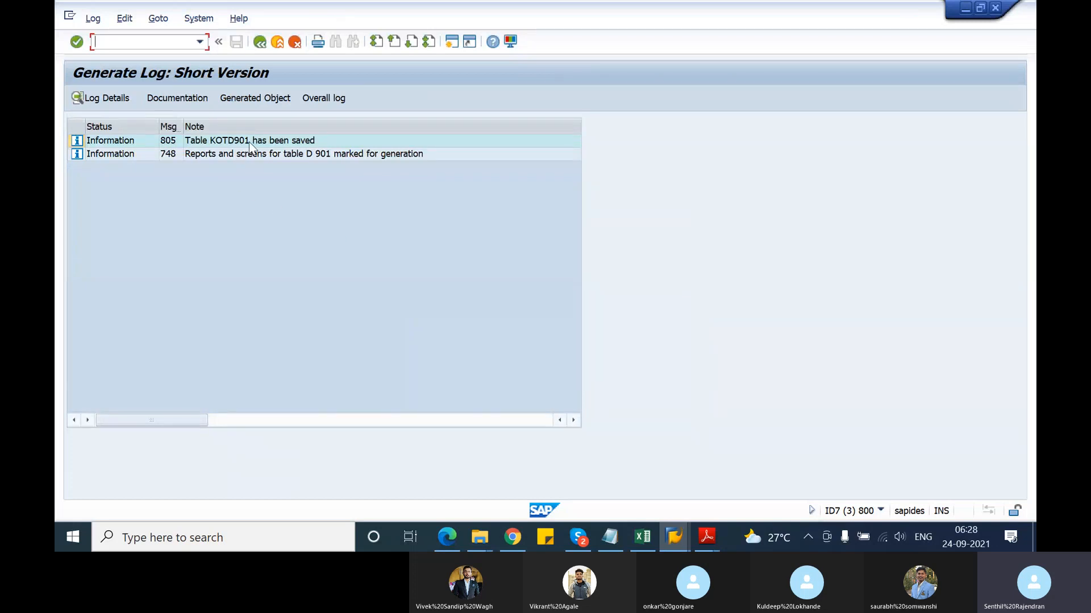
left_click(261, 42)
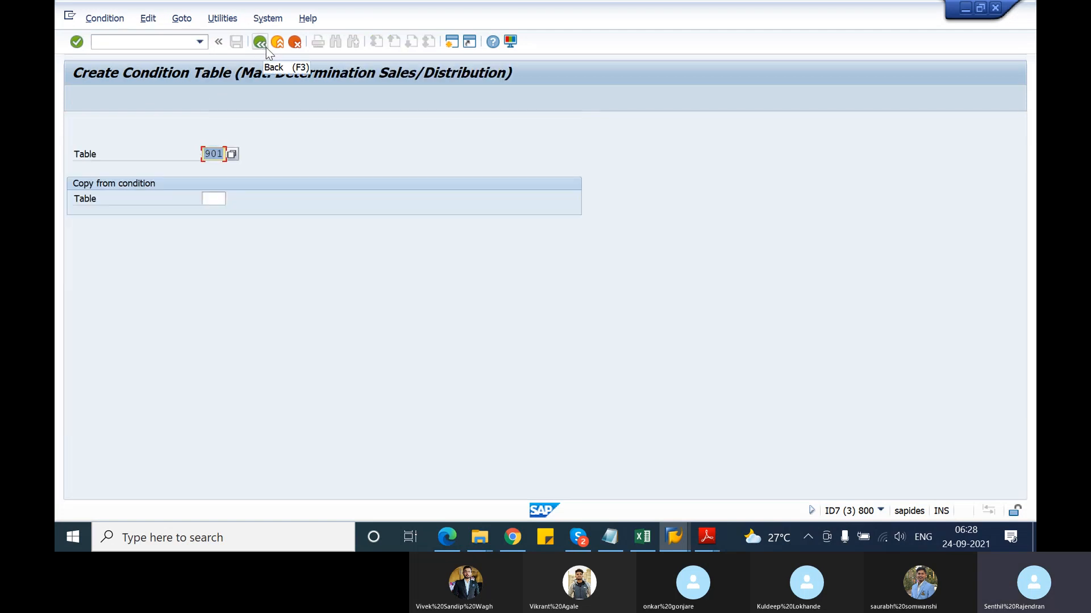
Append '- 1' to the condition table line in the notes
left_click(615, 546)
scroll(437, 427, "down", 4)
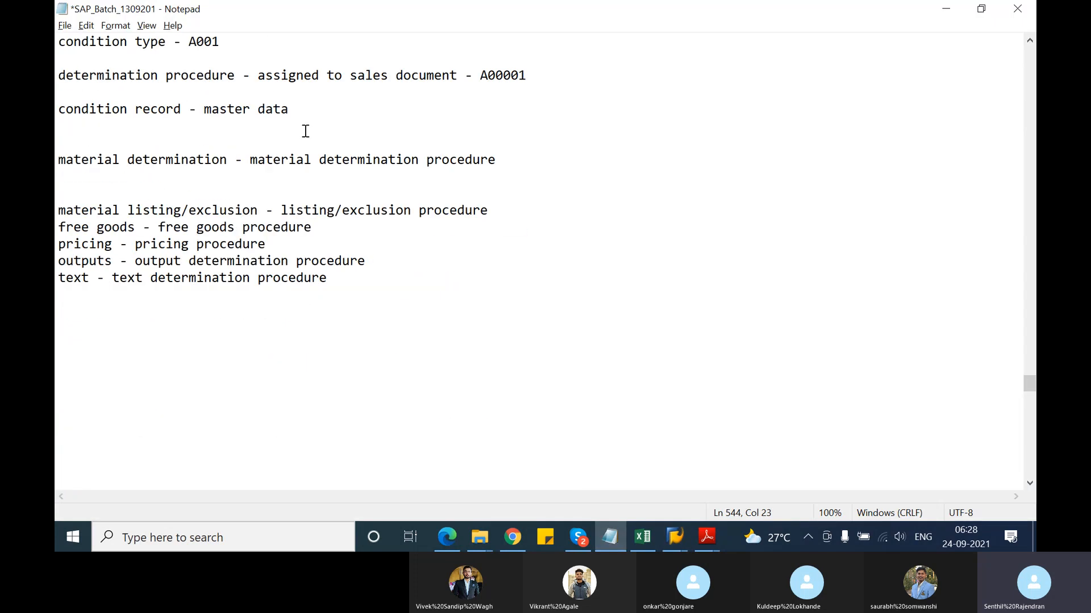
scroll(235, 189, "up", 2)
scroll(235, 189, "up", 1)
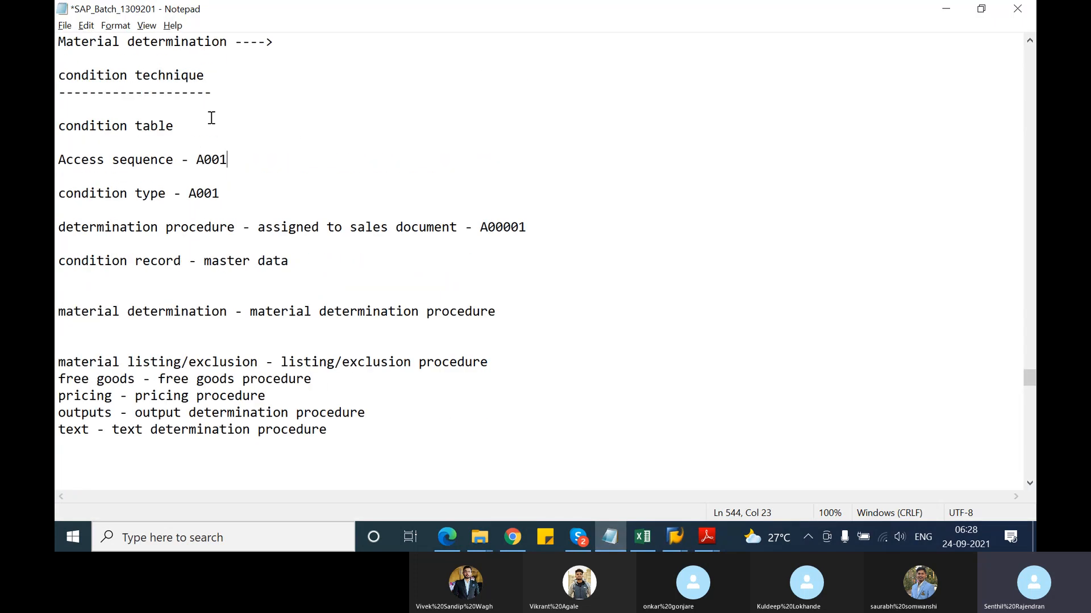
left_click(197, 132)
type("- 1")
Write '1. check the field catalog' and '2. if any required fields are missing, add them' notes
left_click(117, 458)
type("1. check the field c")
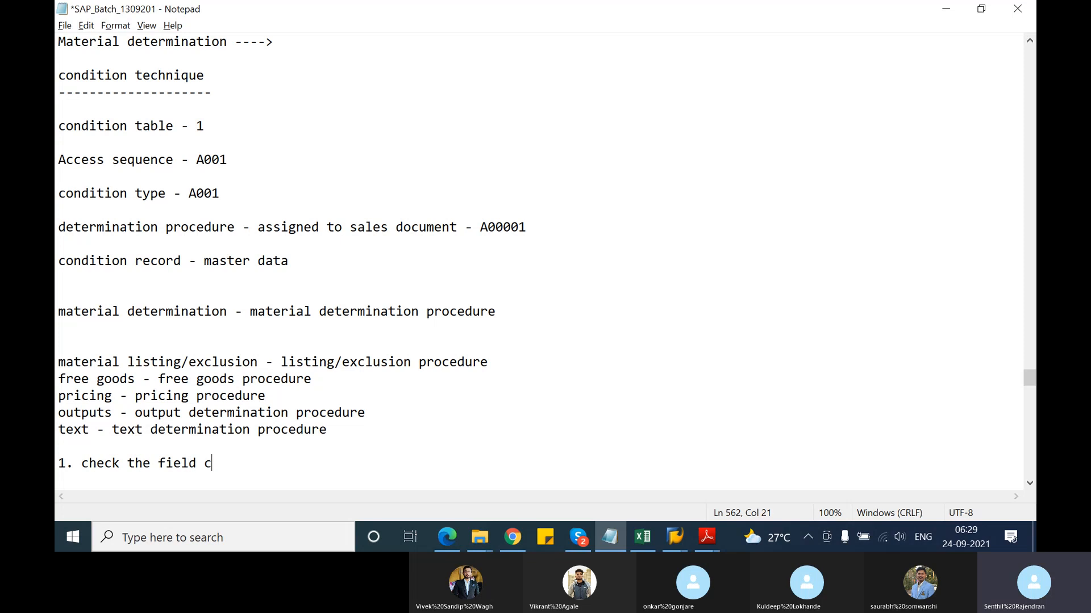
type("atalo")
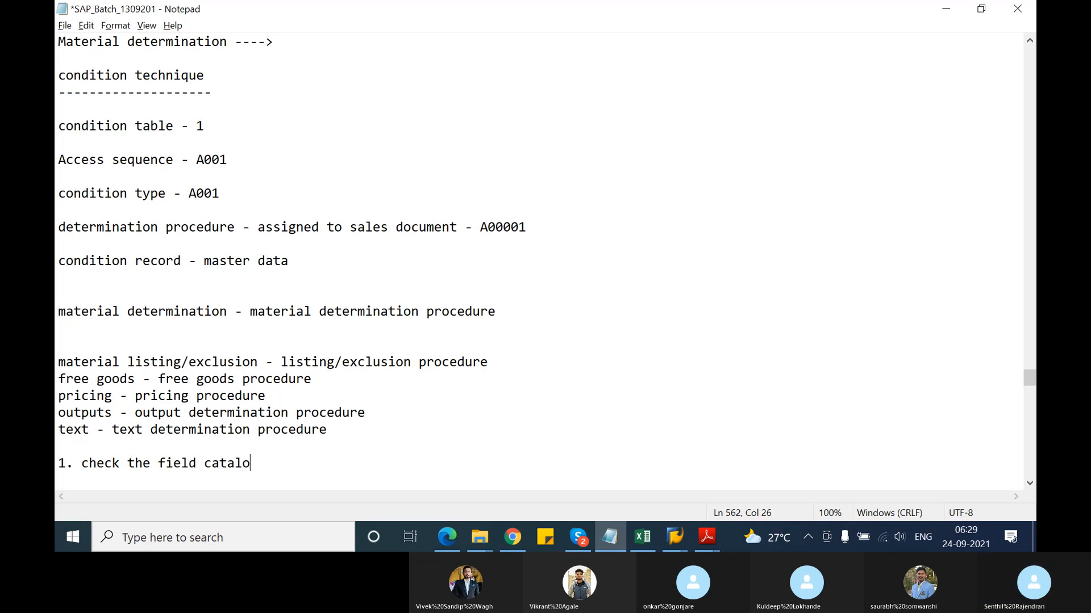
type("g")
key("Return")
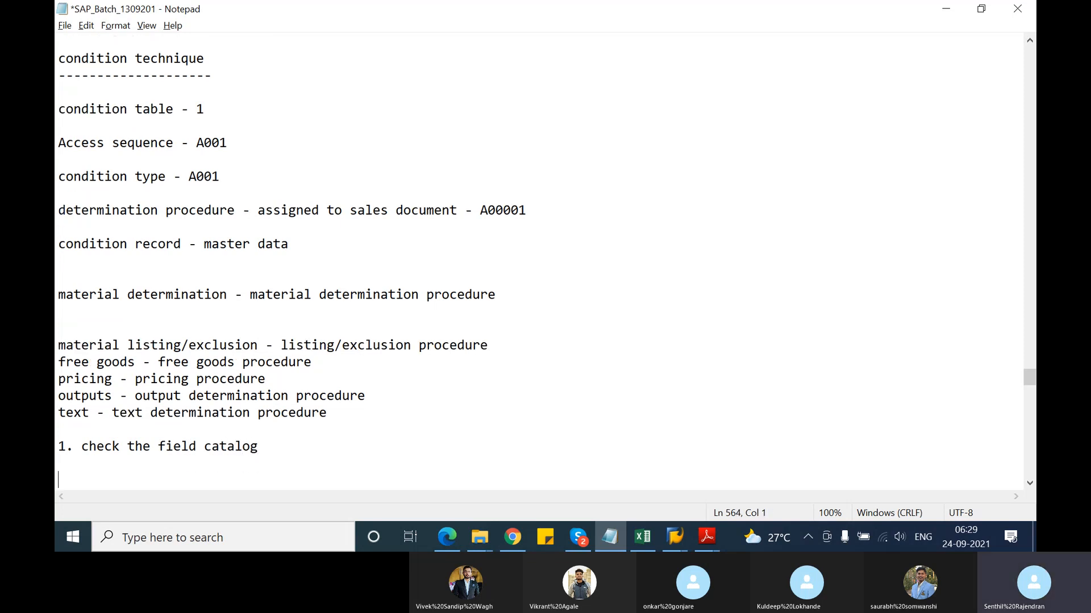
type("2. in case f")
key("BackSpace")
type("if any")
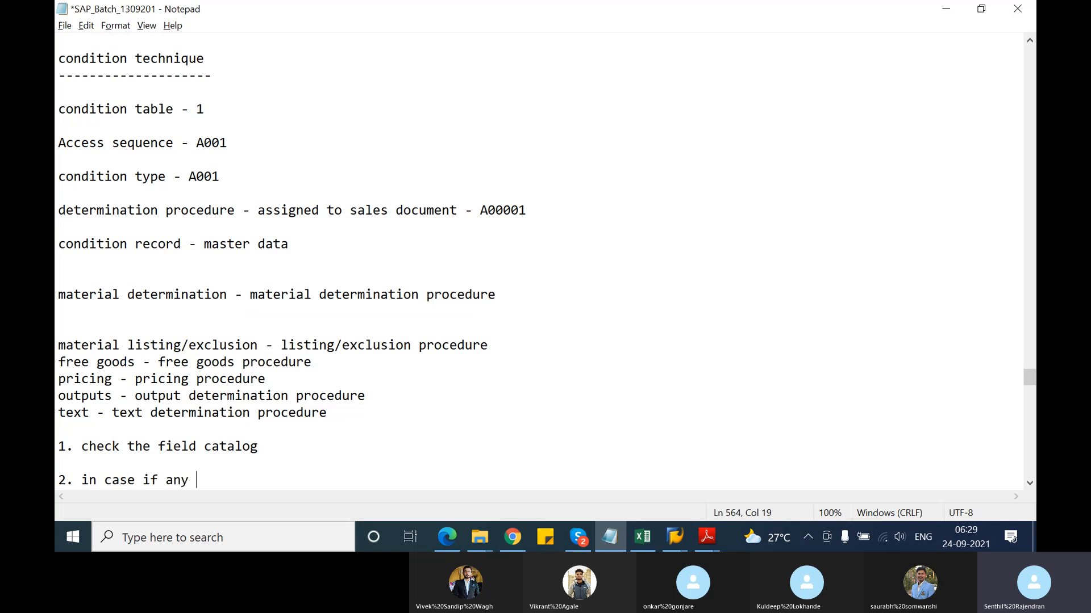
type(" of the required fields")
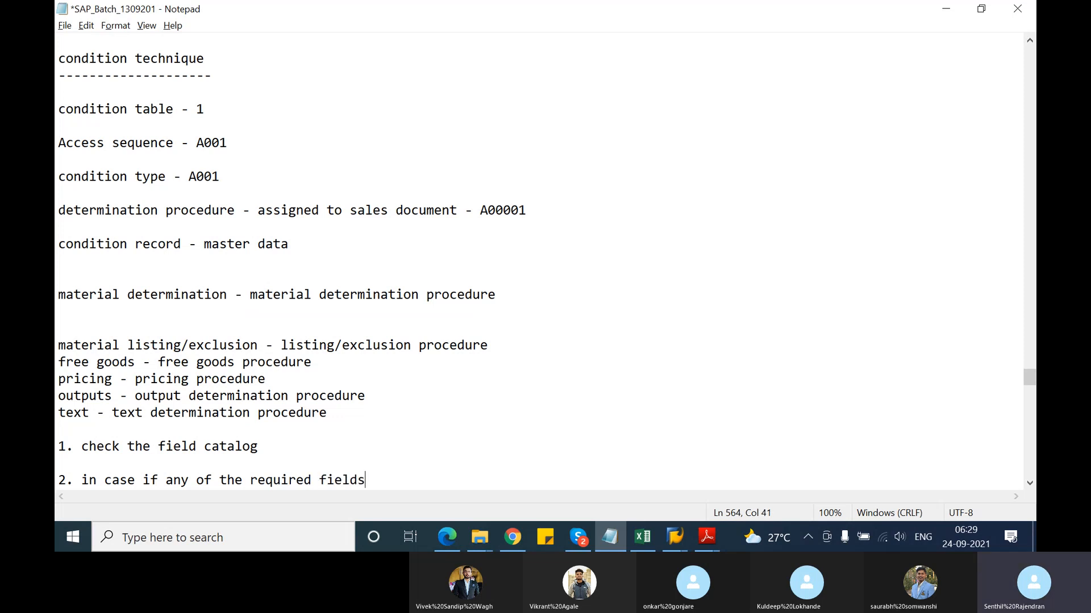
type(" are missing then we nee")
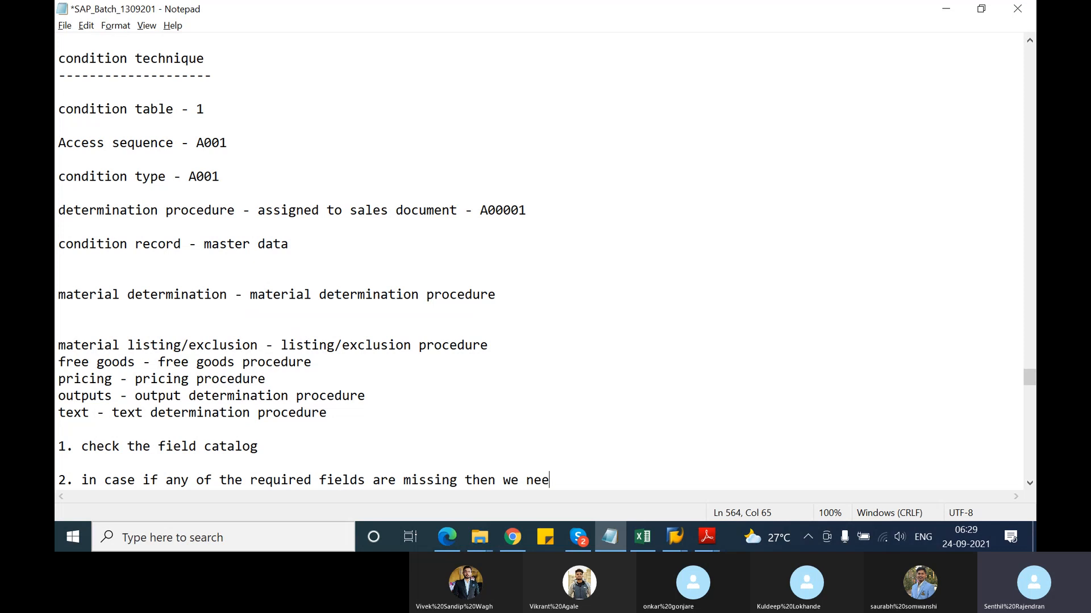
type("d to add the fie")
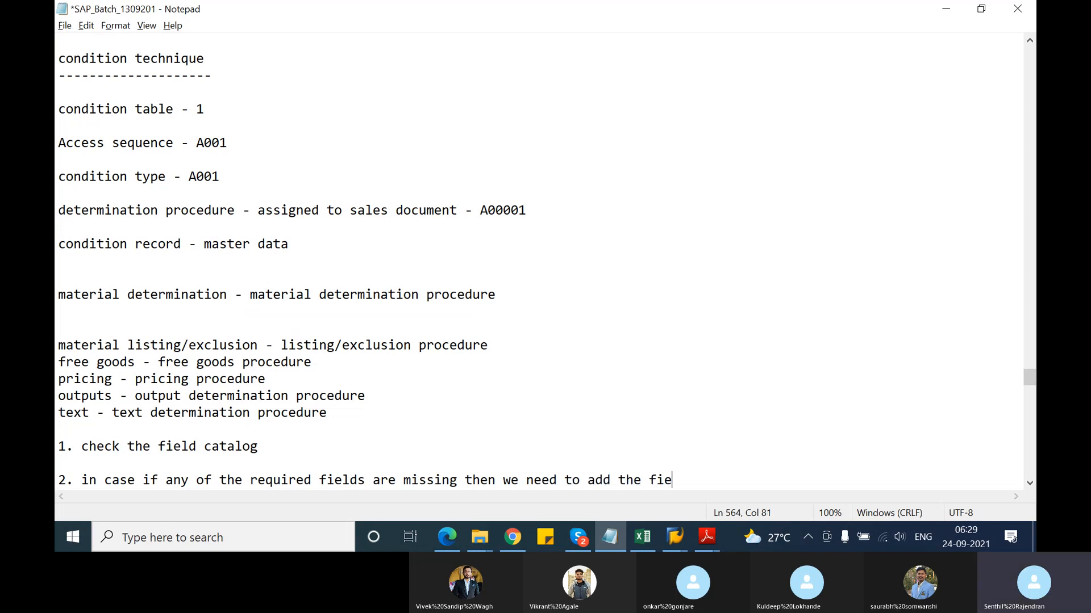
type("lds in to th e")
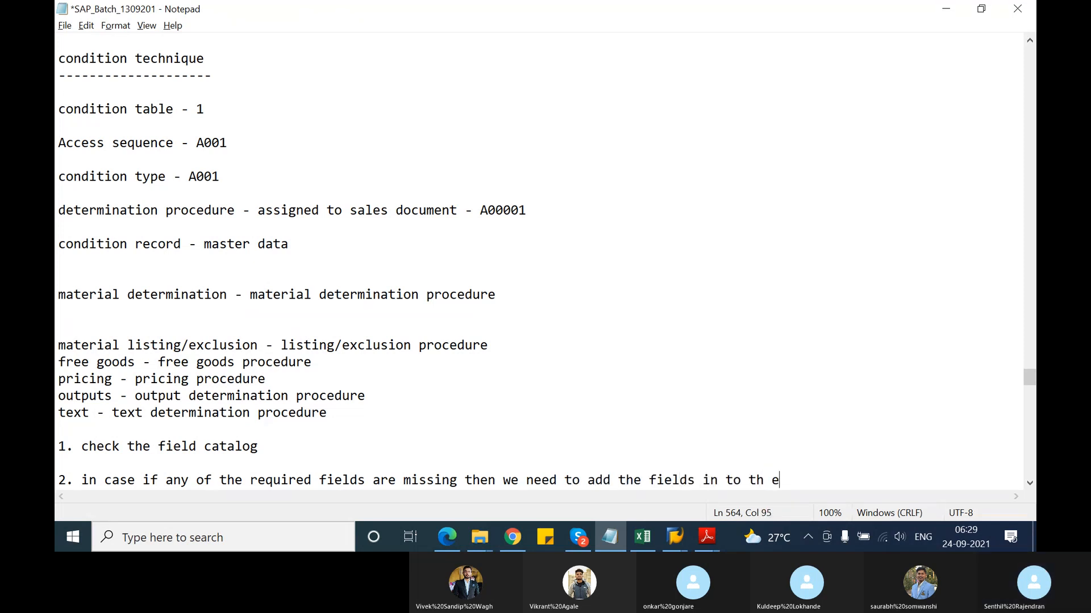
key("BackSpace")
key("BackSpace")
type("e field aatalog")
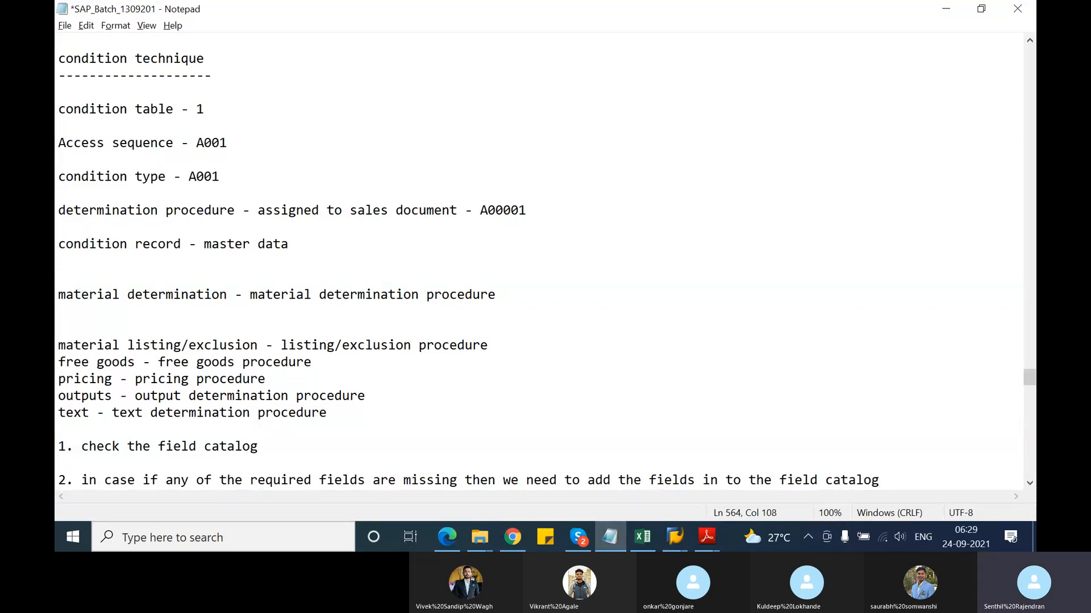
key("Return")
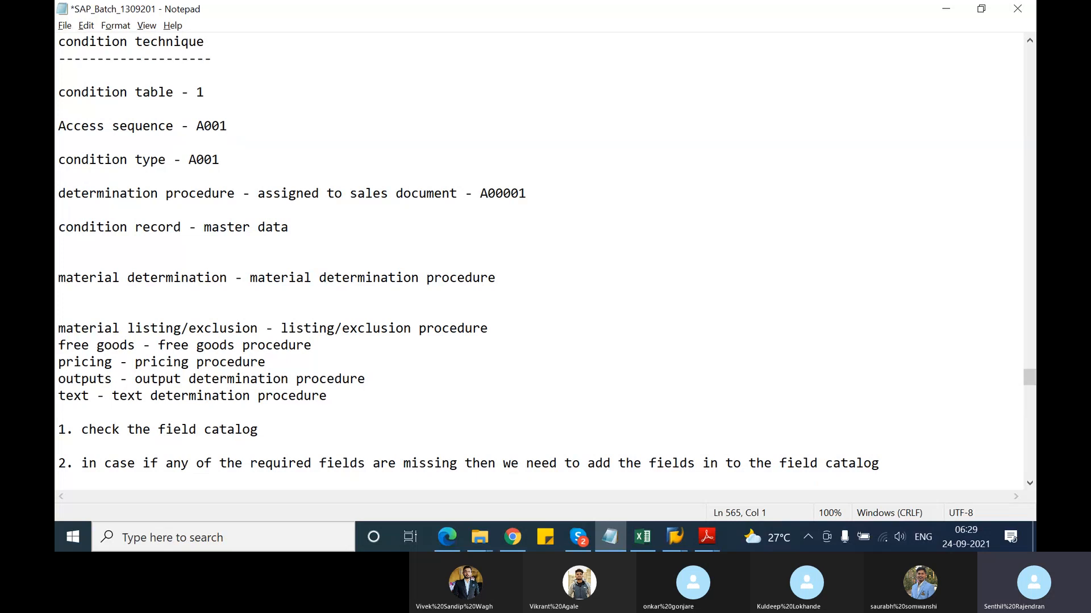
key("Return")
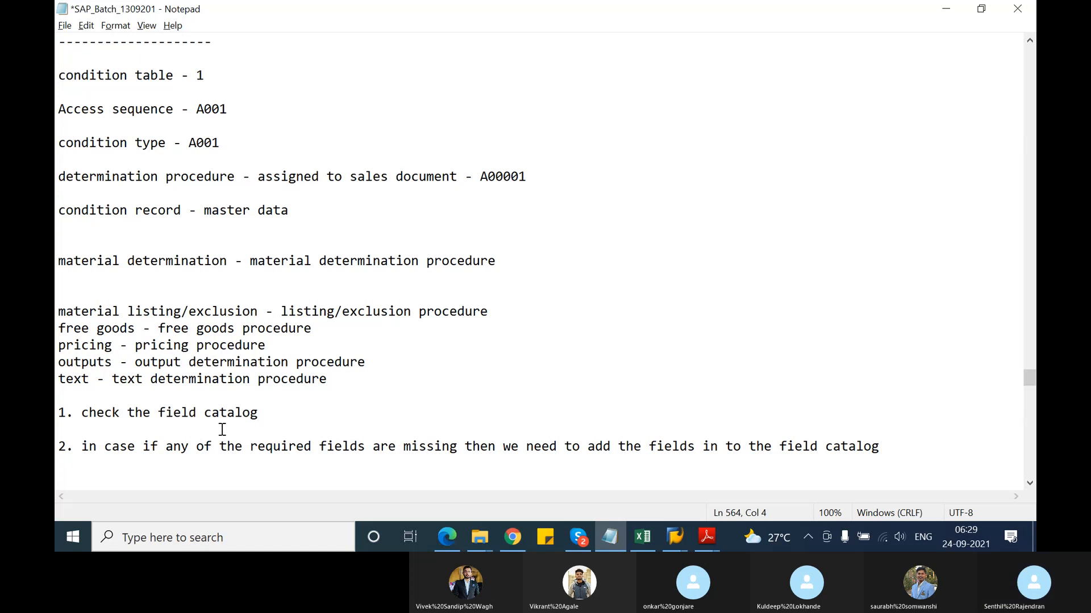
Join the missing-fields note onto step 1 in parentheses and wrap 'field catalog' onto a new line
key("BackSpace")
key("BackSpace")
key("BackSpace")
key("BackSpace")
key("BackSpace")
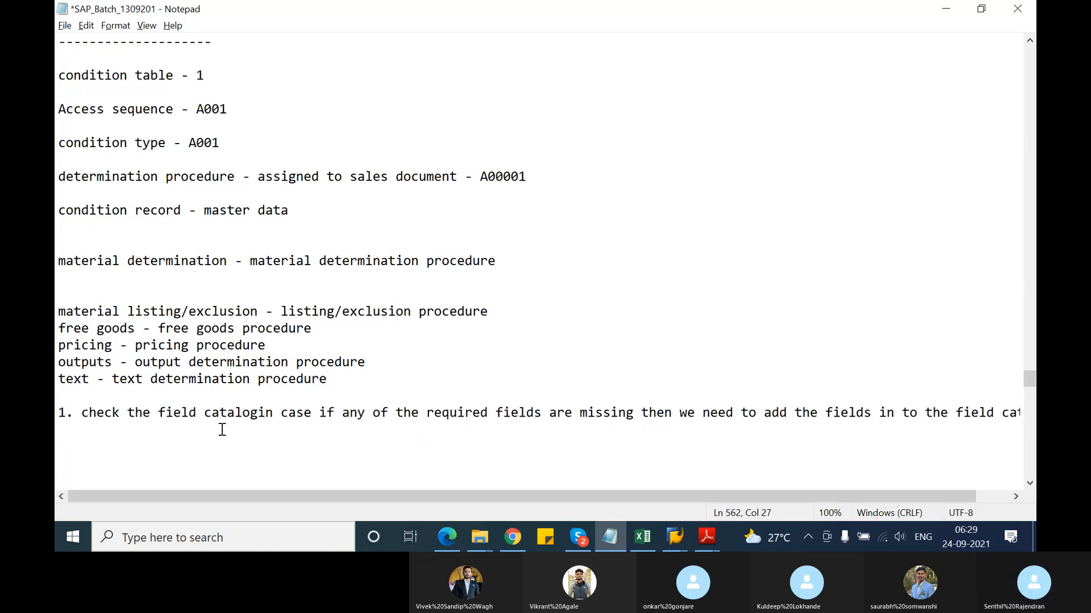
type("(")
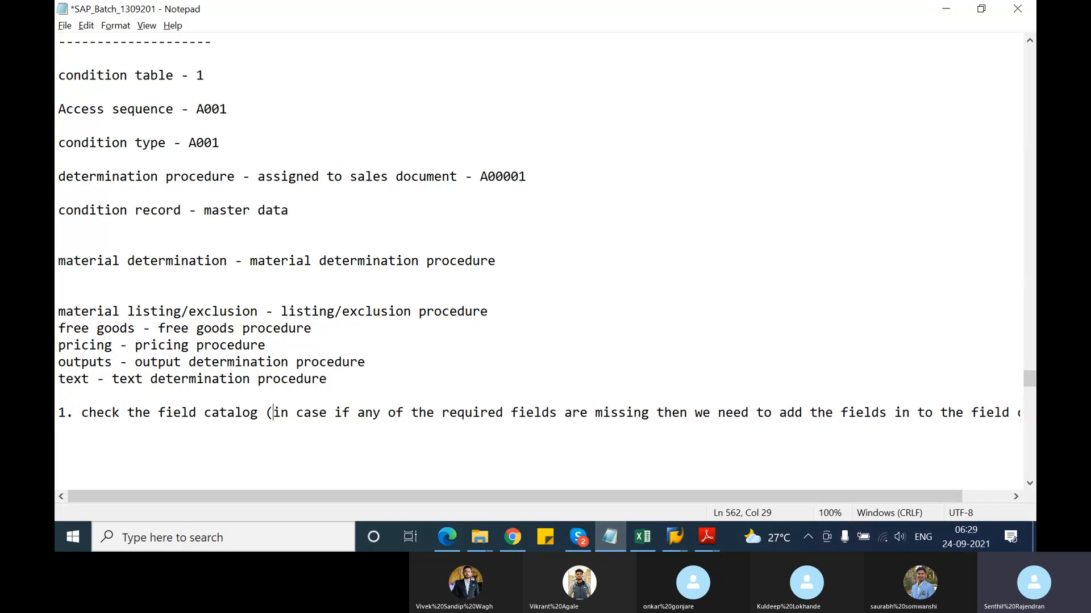
left_click(972, 415)
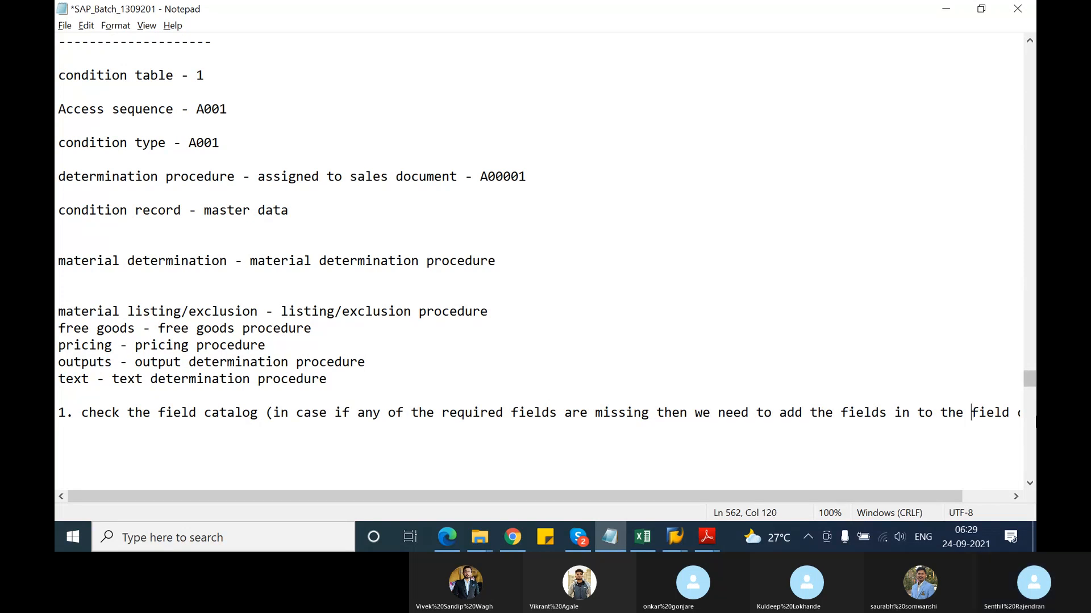
key("Return")
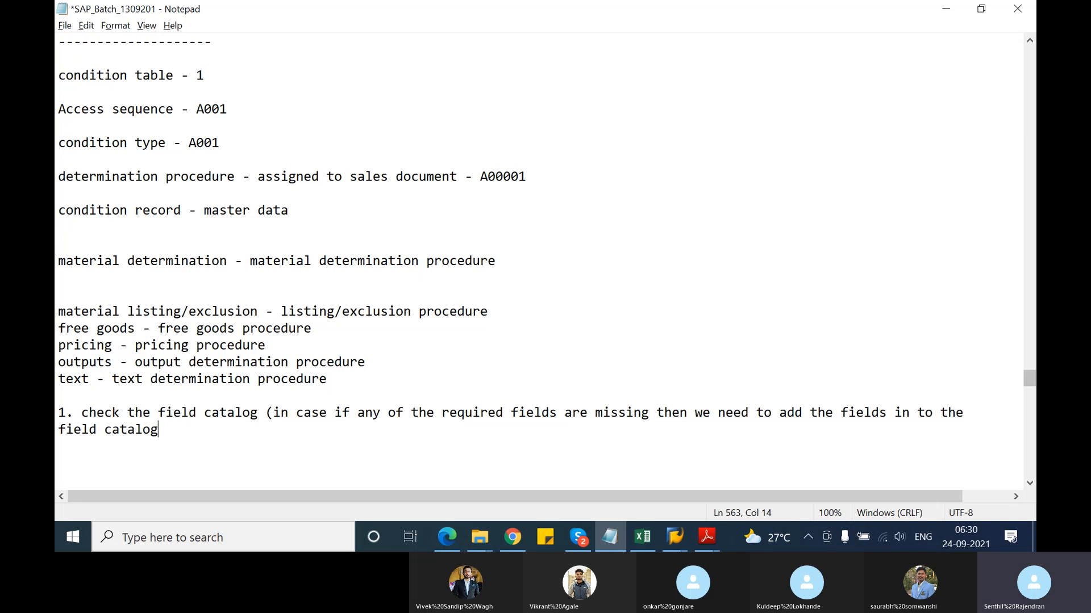
Close step 1 with ')', add '2. create the condition table by selecting the fields from the field catalog', start '3.'
type(")")
key("Return")
type("2. create the con")
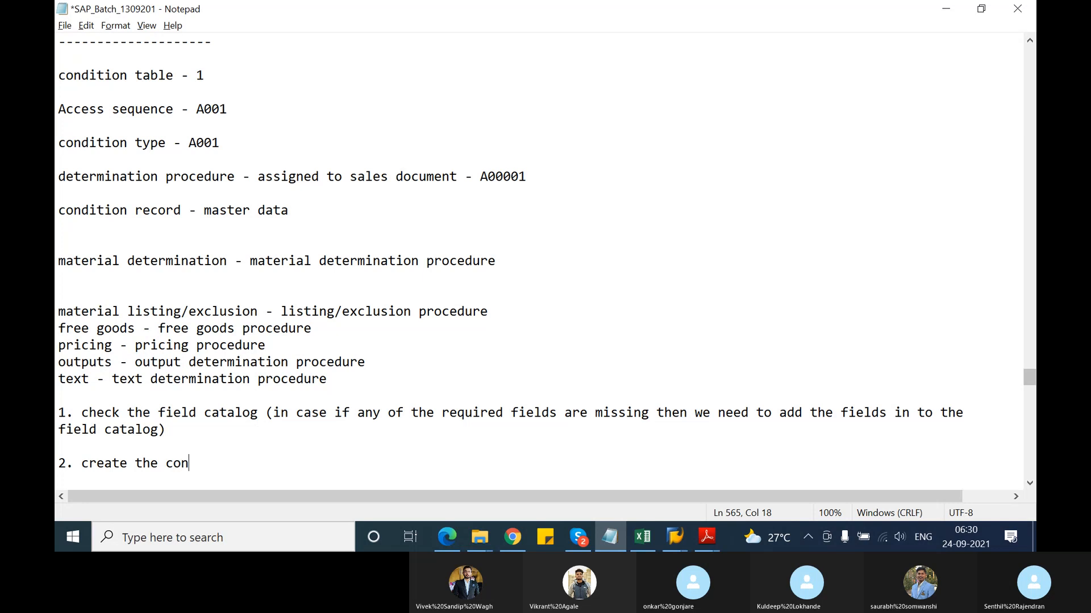
type("dition table by sel")
key("BackSpace")
type("el")
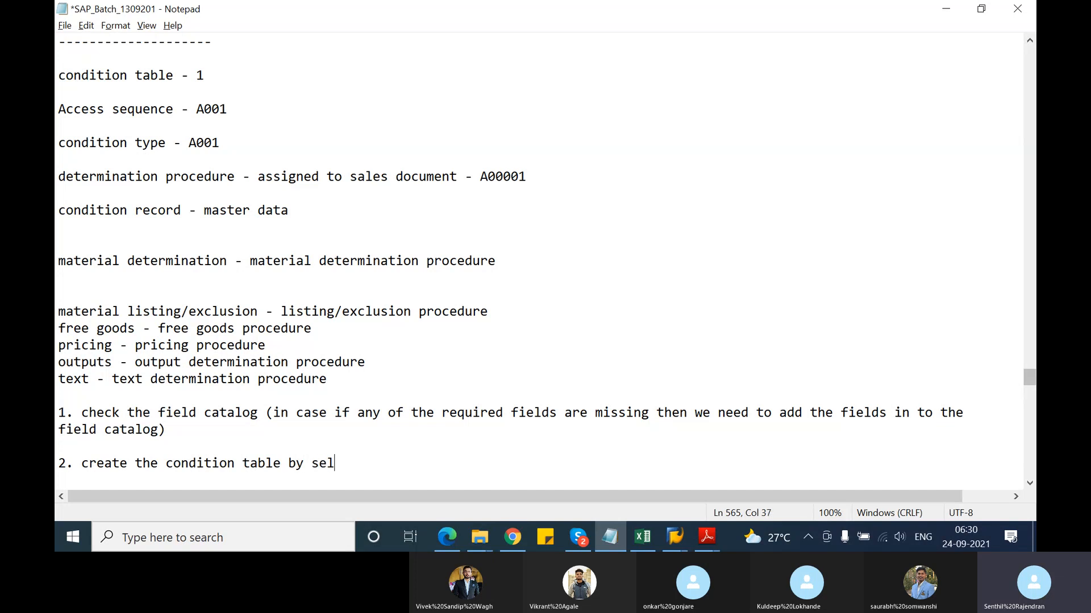
type("ecting the fields ")
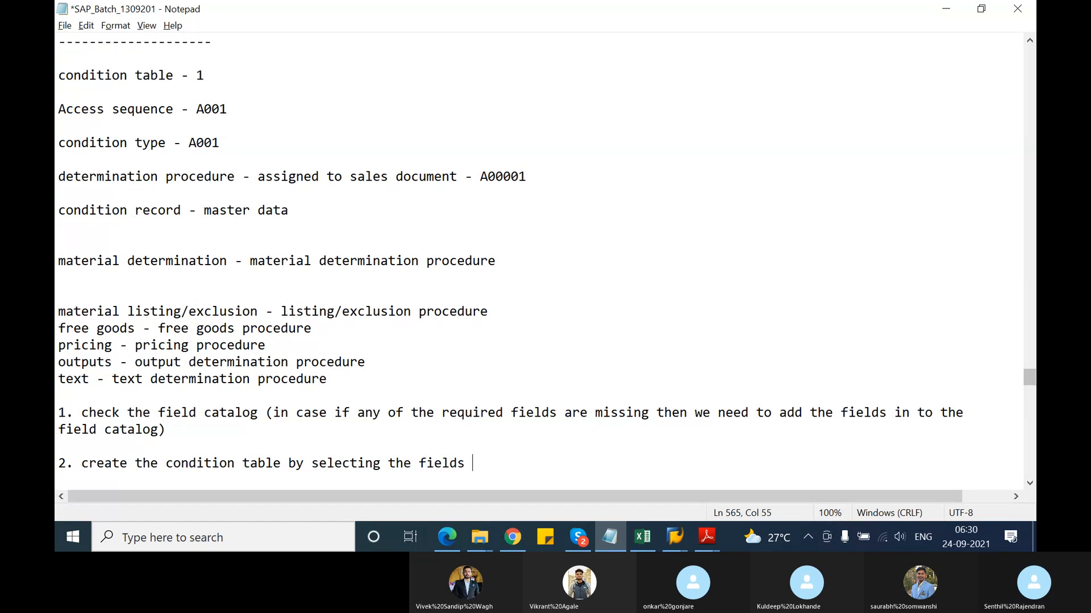
type("from the field")
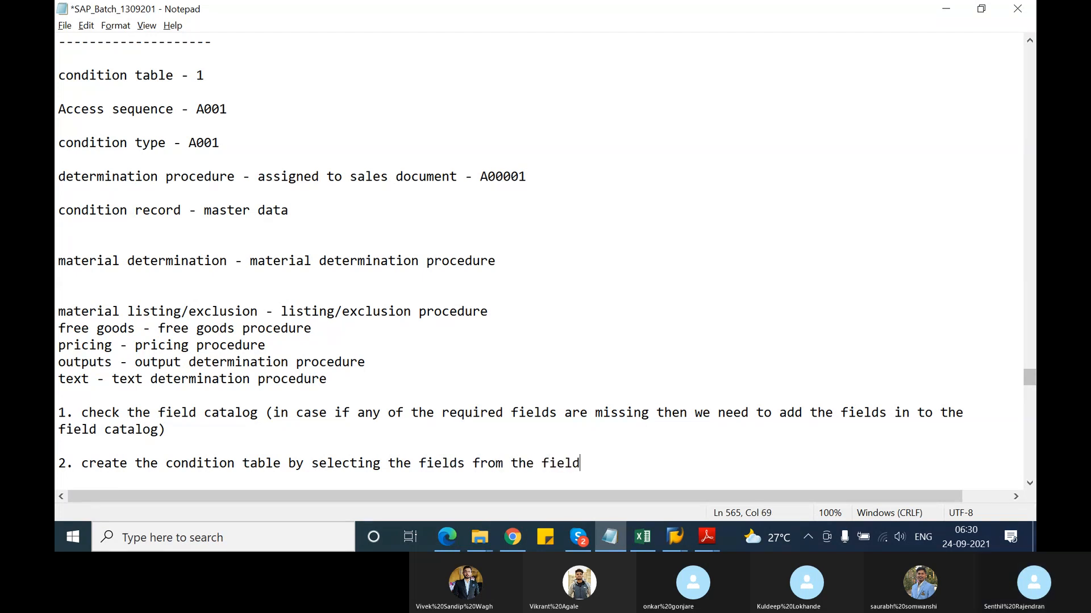
type(" catalog")
key("Return")
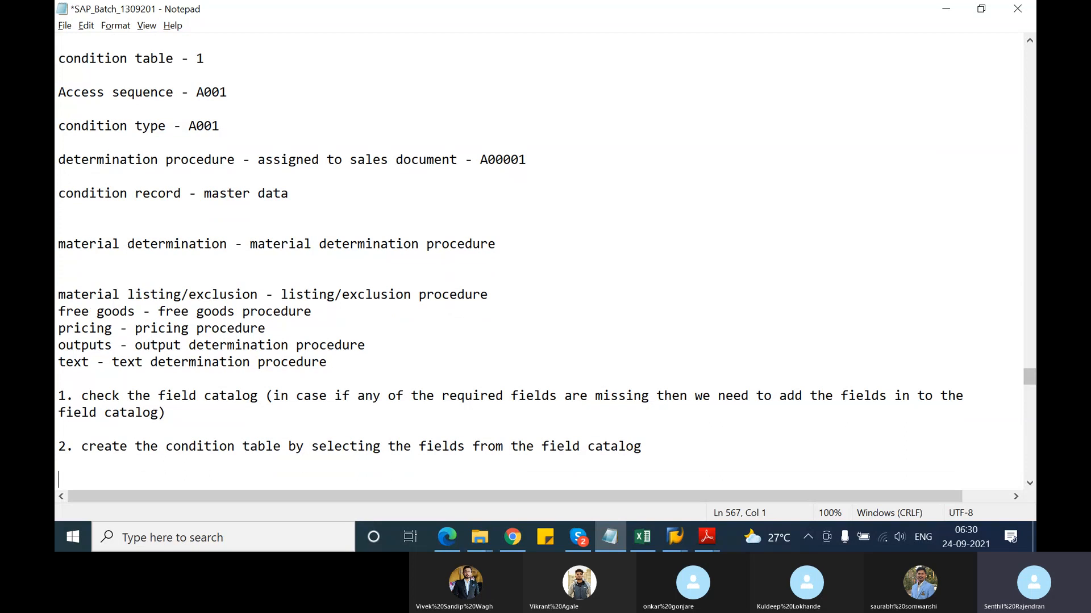
type("3.")
Back out of condition table creation and open Maintain access sequences, acknowledging the cross-client notice
left_click(1036, 418)
key("alt+Tab")
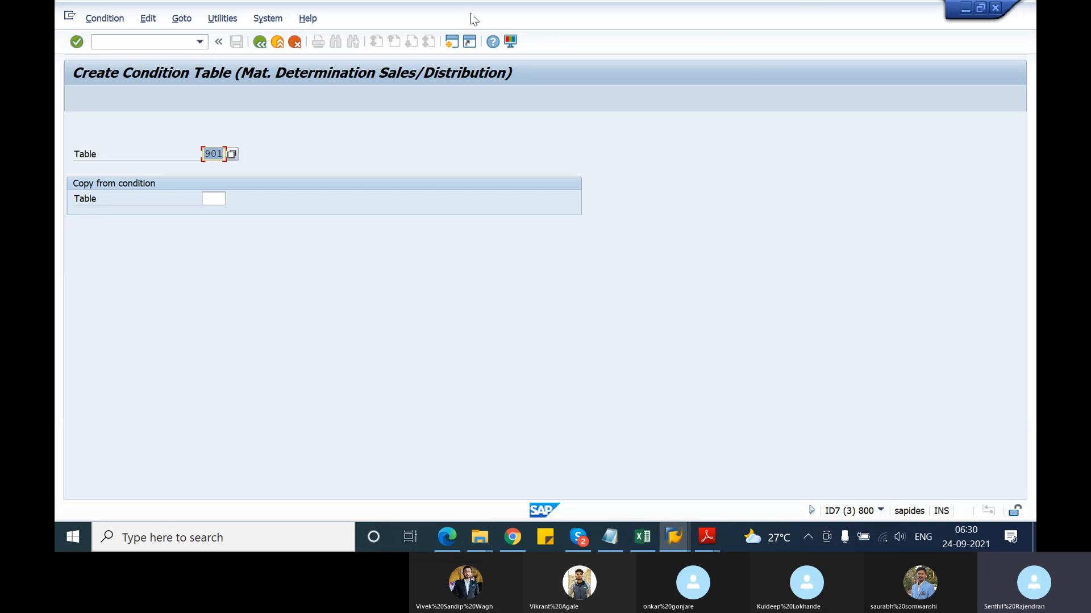
left_click(263, 42)
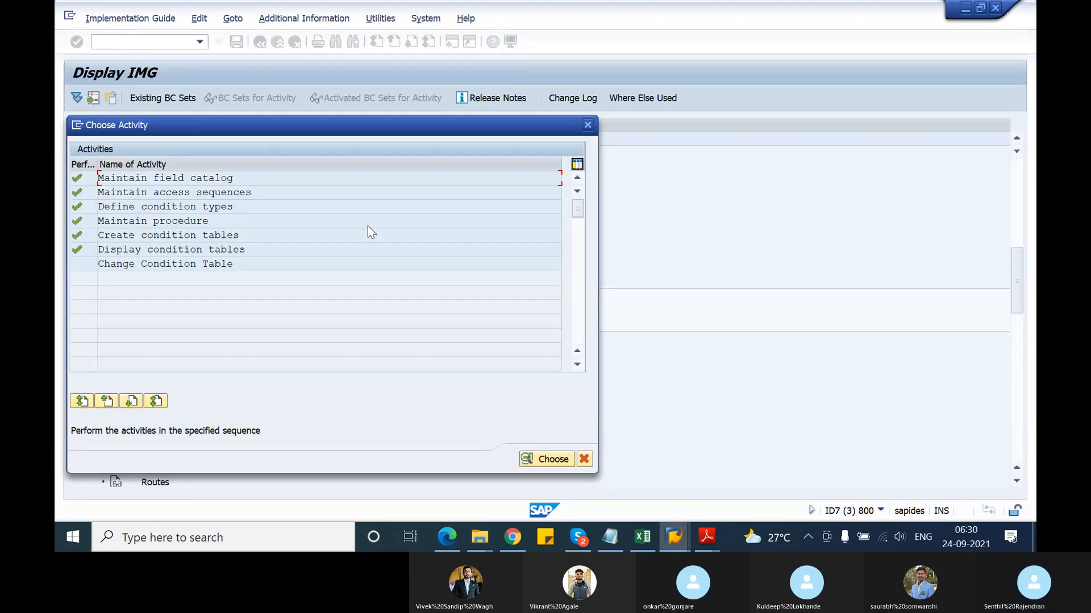
double_click(159, 193)
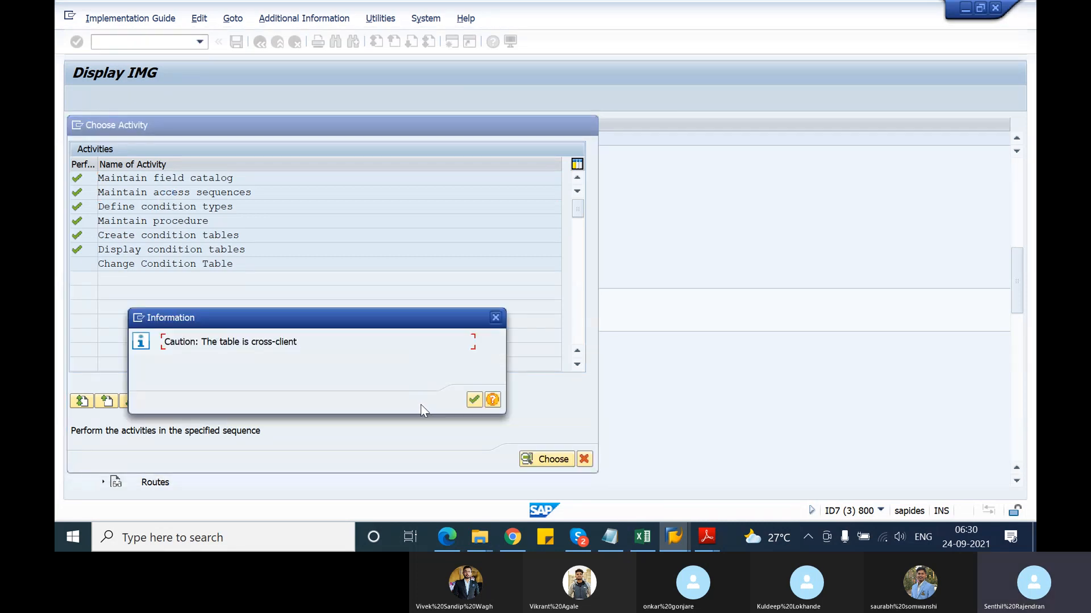
left_click(475, 400)
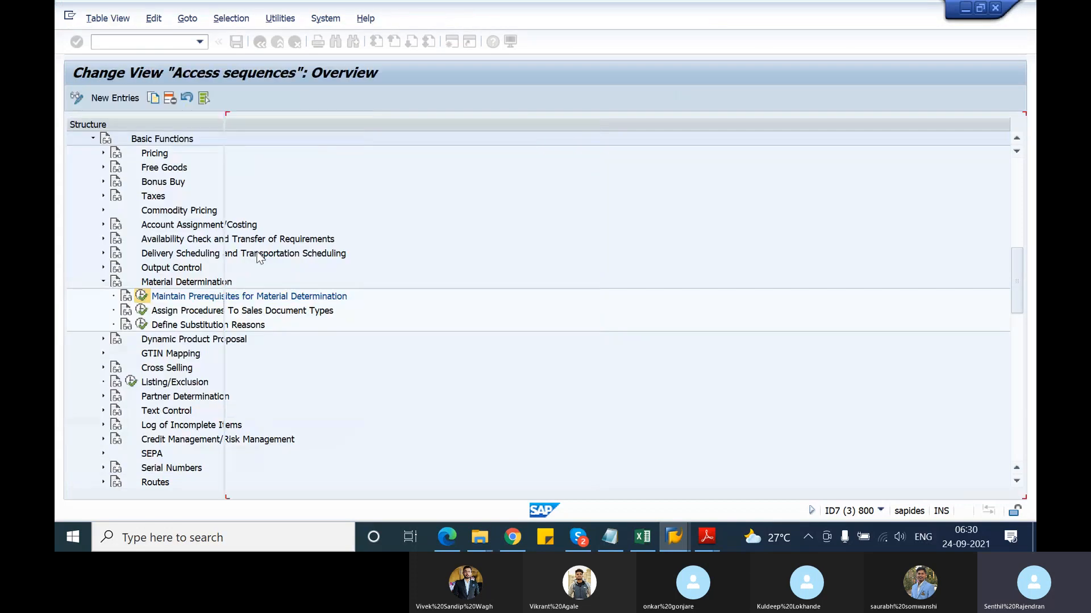
Add new access 20 with condition table 901 to access sequence A001, accepting the notices
left_click(243, 213)
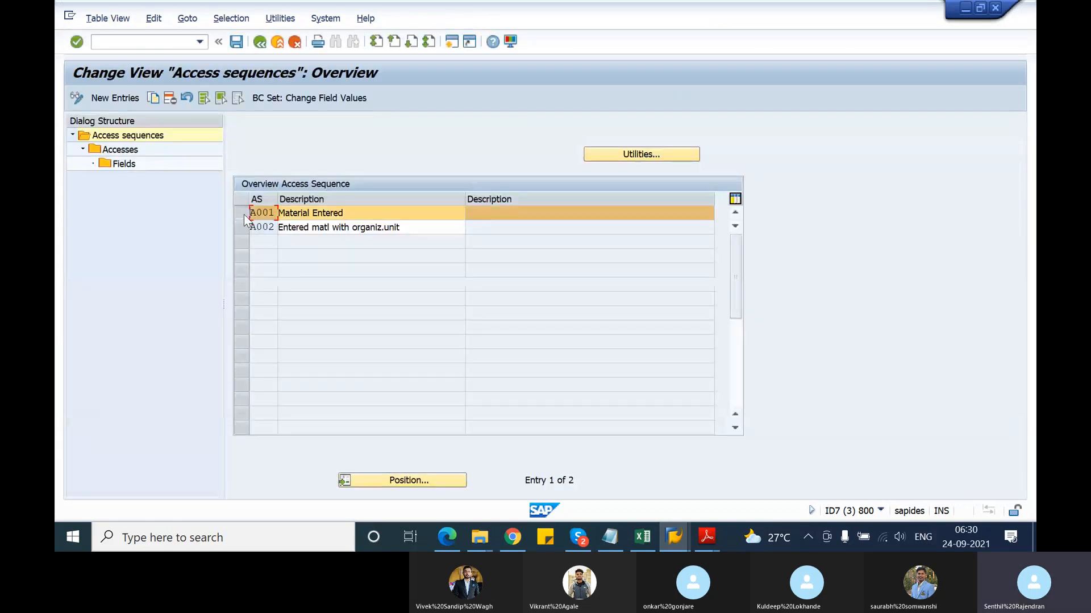
double_click(115, 151)
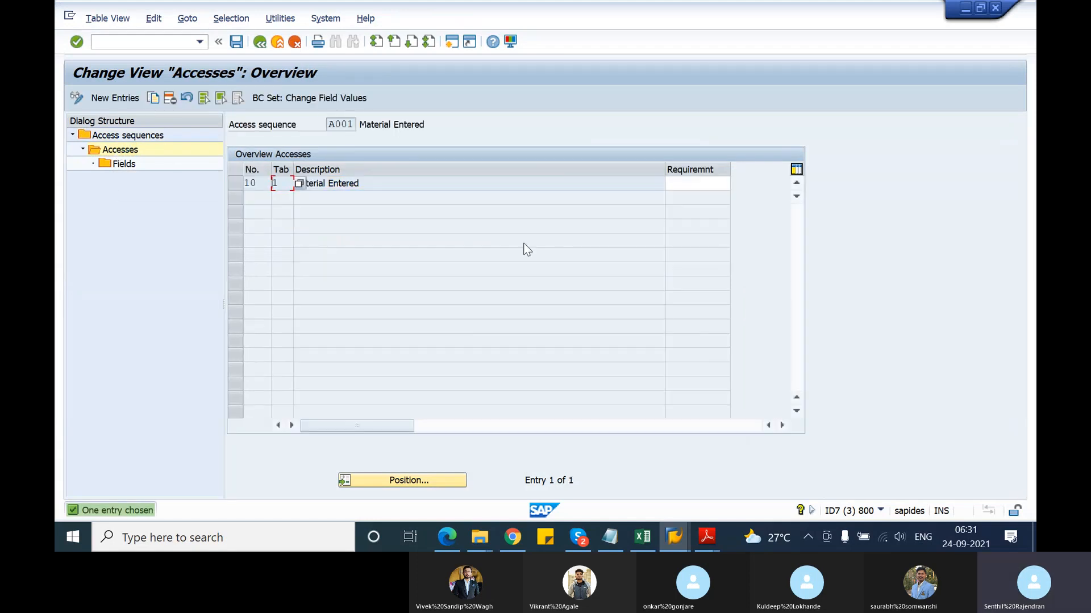
left_click(127, 101)
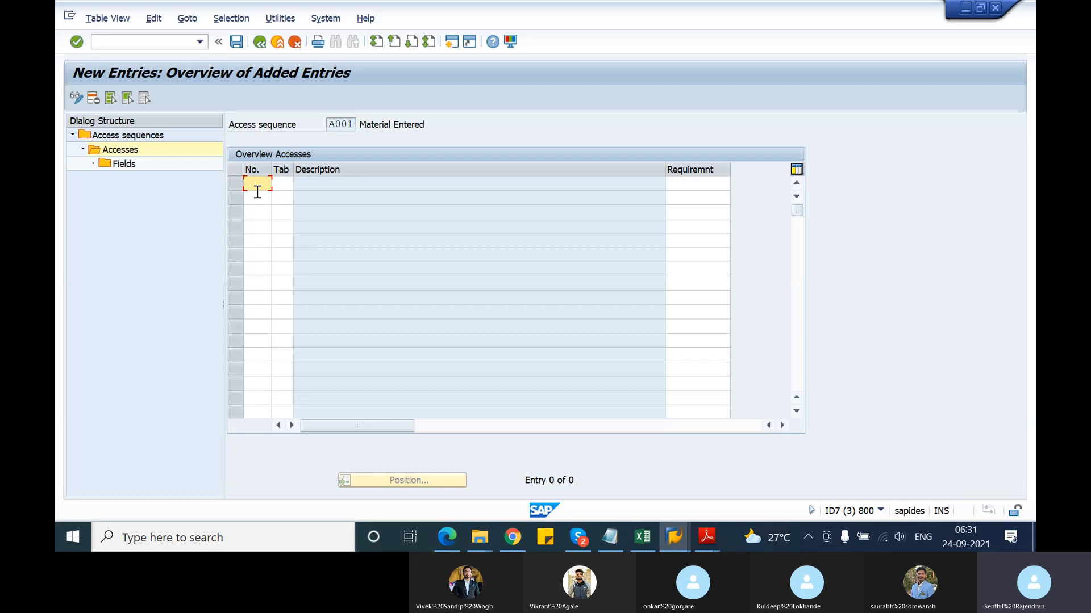
type("20")
key("Tab")
type("90")
key("Return")
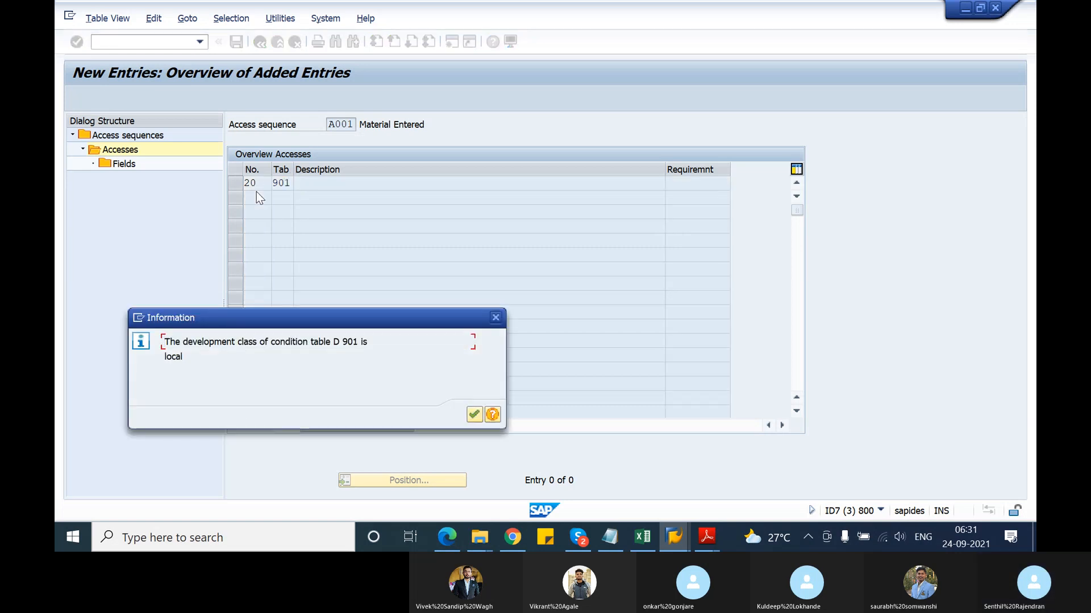
key("Return")
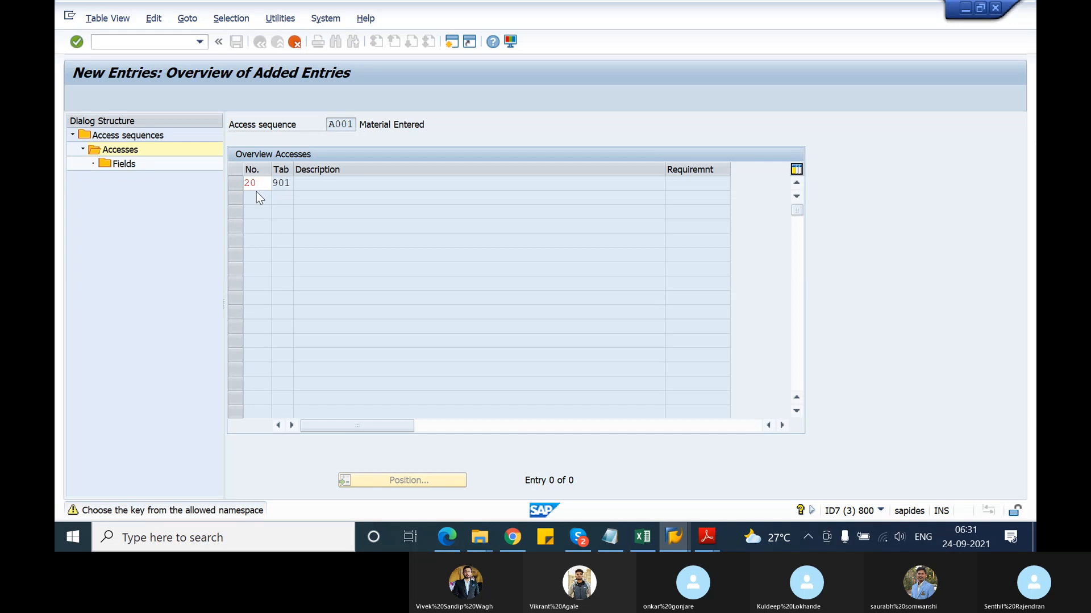
key("Return")
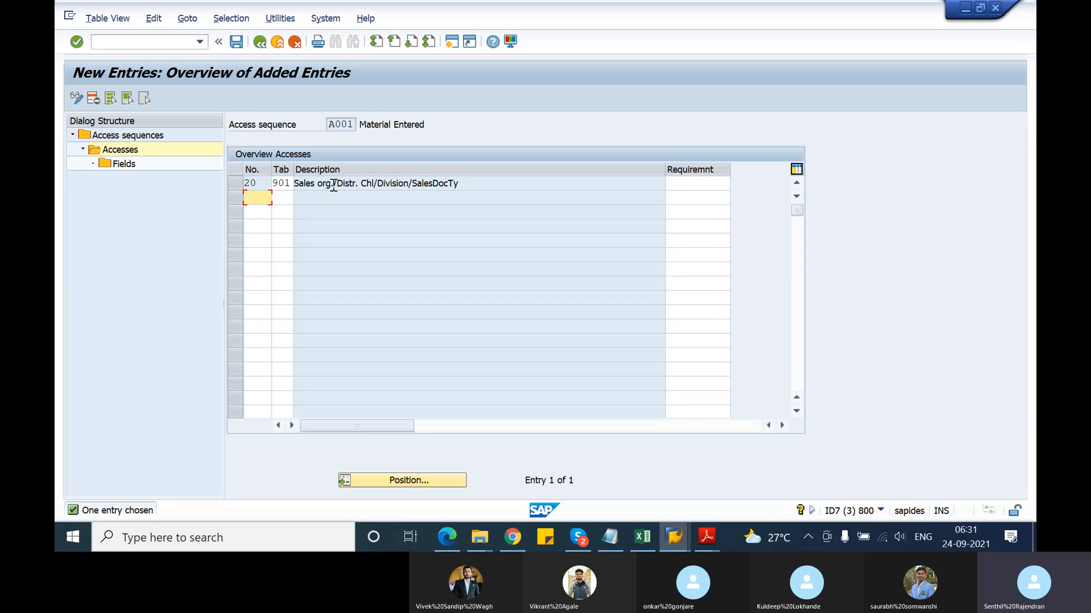
Highlight access 20's description and A001 Material Entered, then switch to the Notepad notes
left_click(379, 183)
left_click_drag(472, 183, 296, 183)
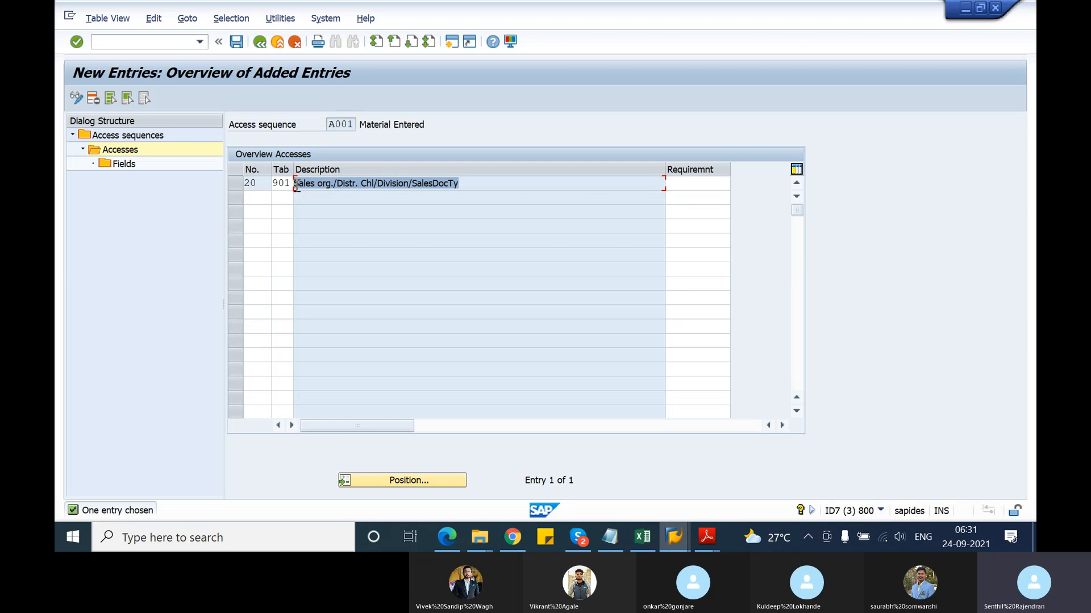
left_click(296, 183)
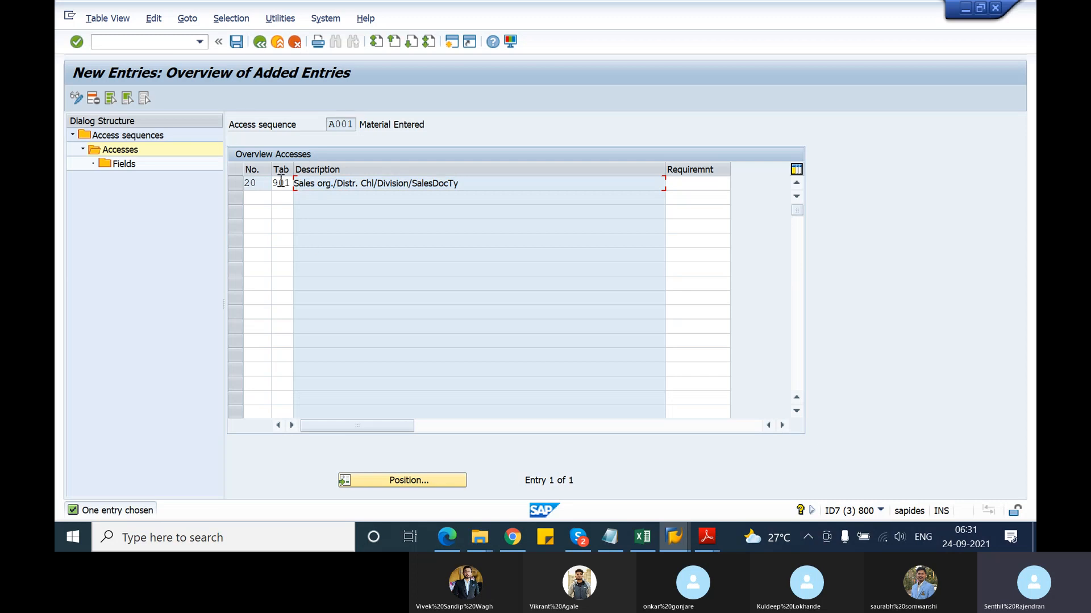
left_click(341, 126)
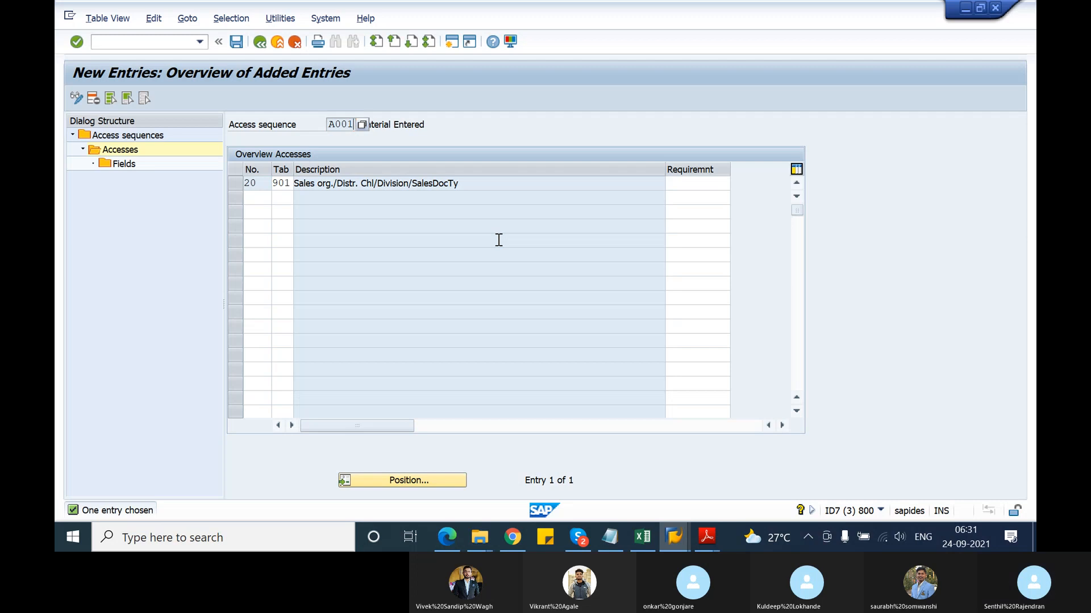
key("alt+Tab")
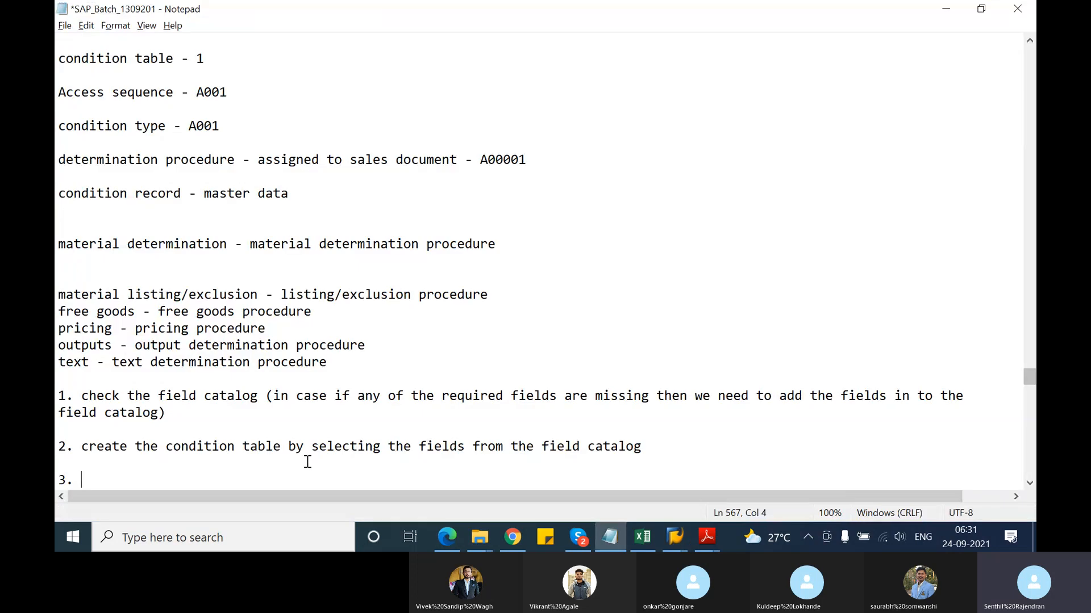
Write '3. create access sequence' in the notes and return to SAP
type("create access se")
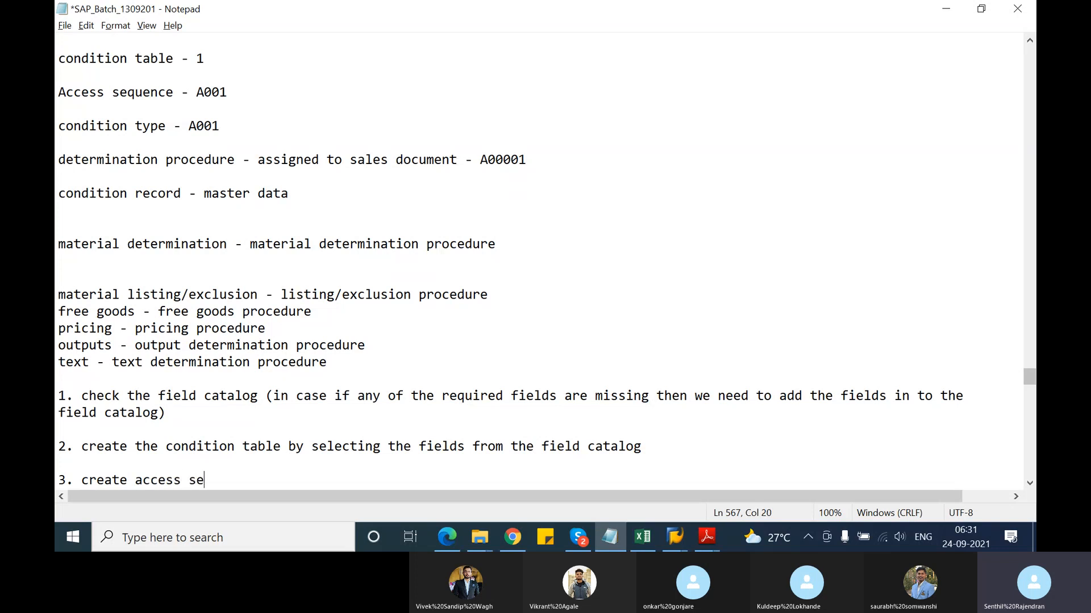
type("quence")
key("alt+Tab")
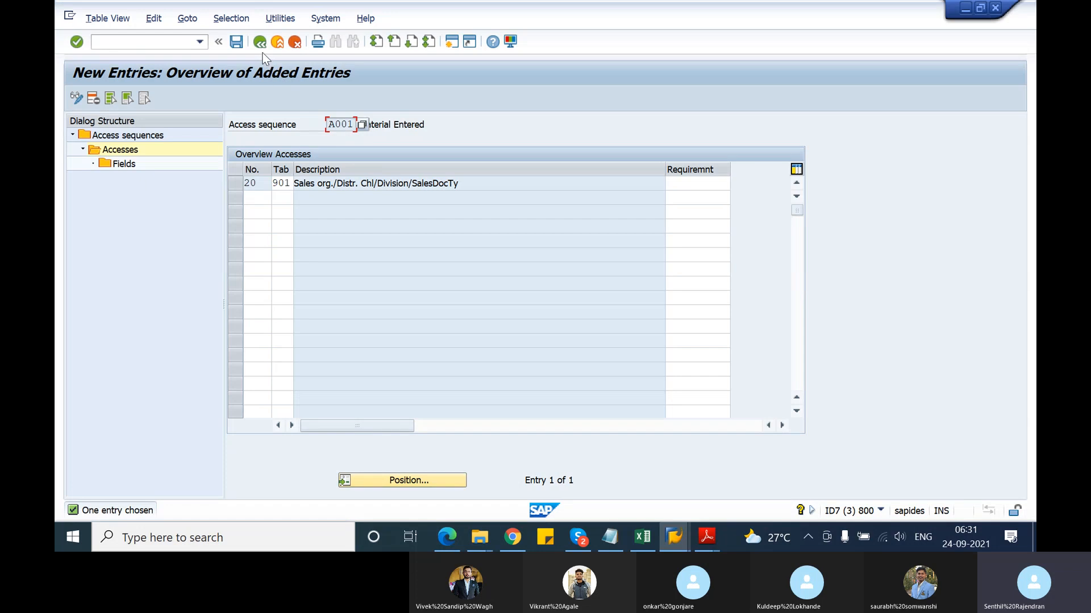
Back out past A001's accesses 10 and 20 to the Access sequences overview
left_click(261, 43)
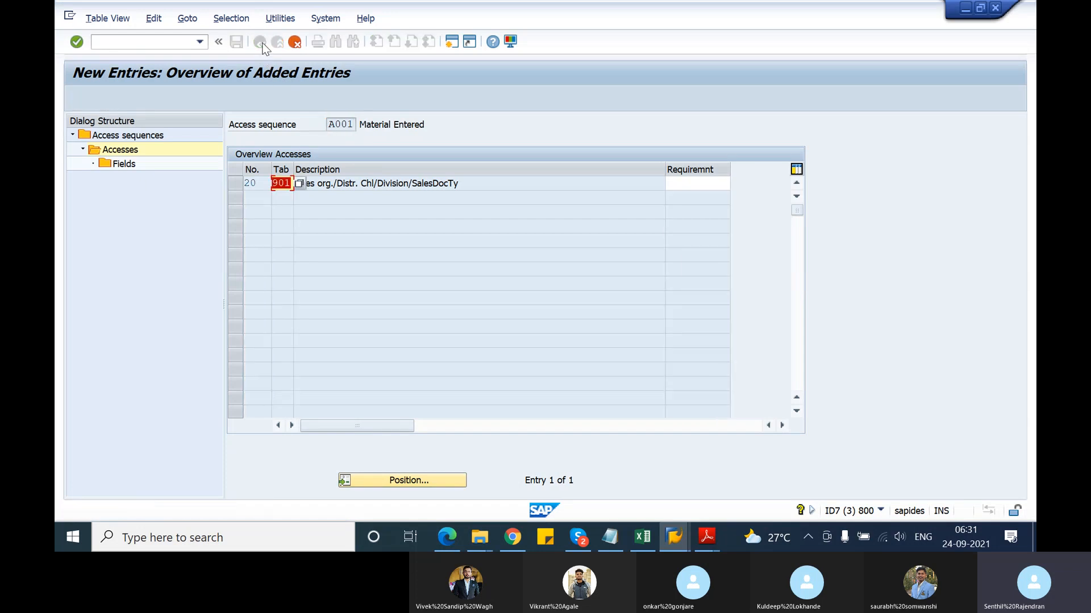
left_click(262, 43)
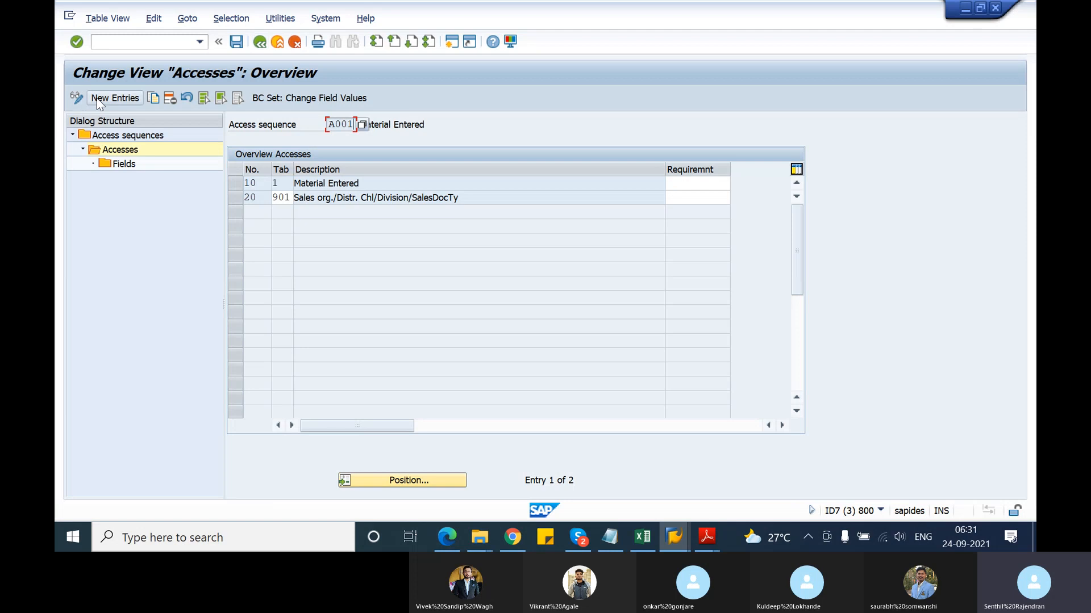
left_click(260, 43)
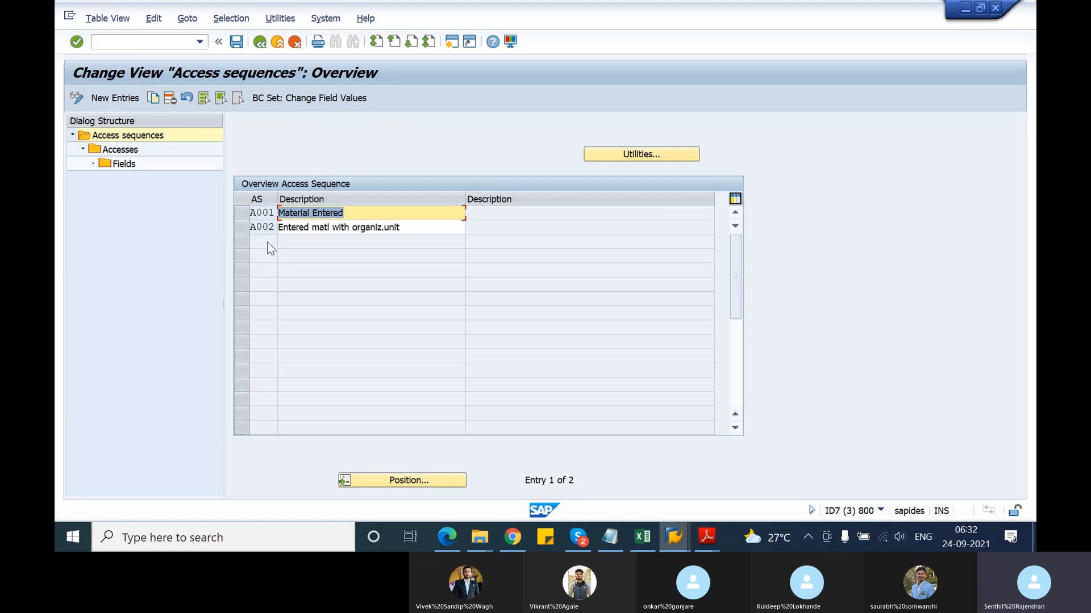
Extend step 3 with '- add condition table in to the access sequence' and start point 4
key("alt+Tab")
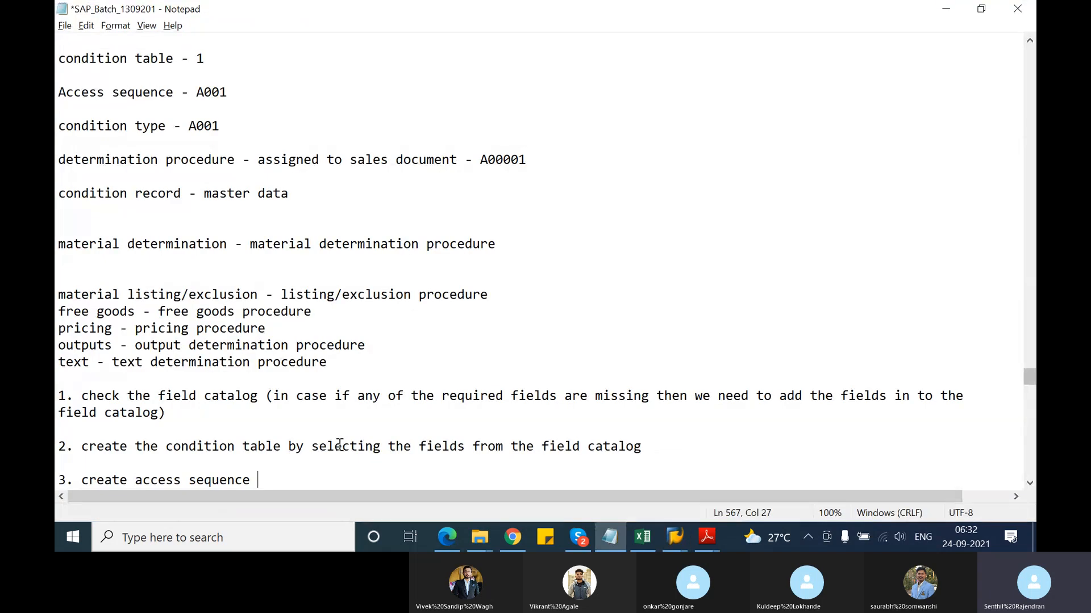
type("- add condition table")
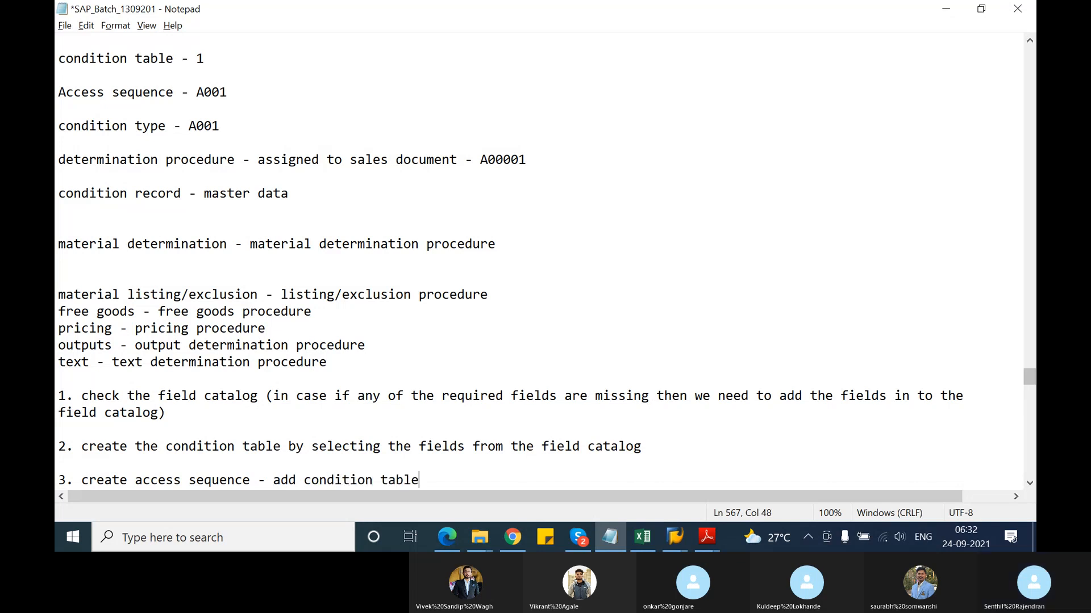
type(" in to the access seq")
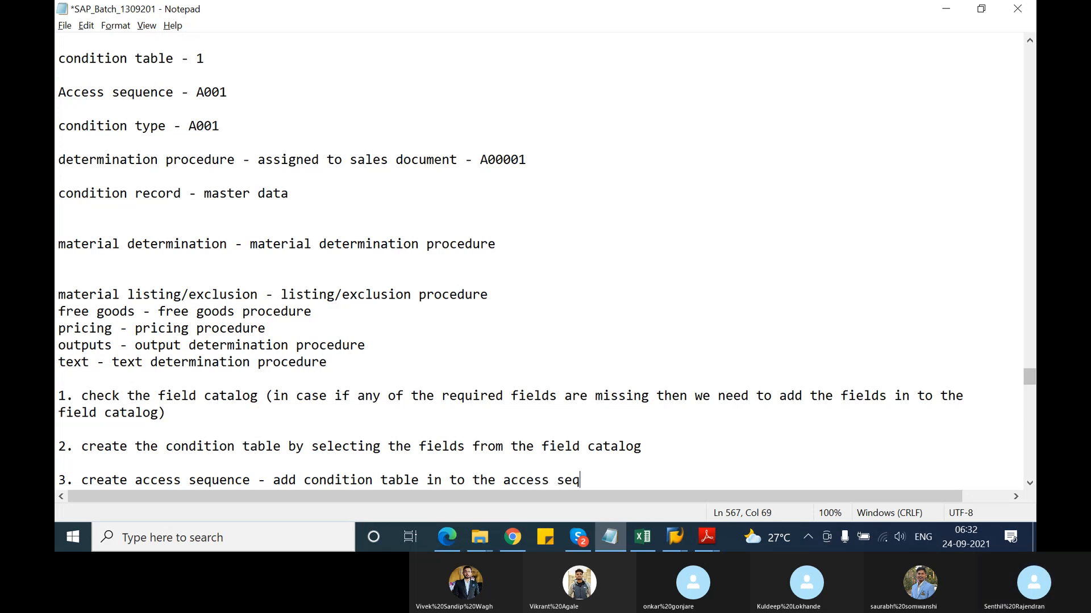
type("uence")
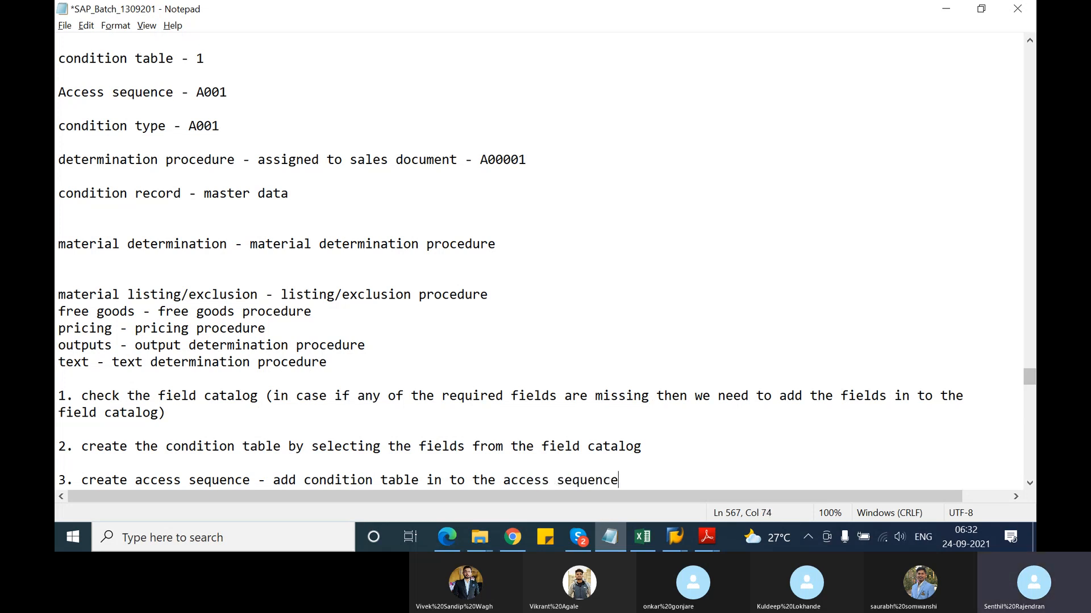
key("Return")
key("Return")
type("4.")
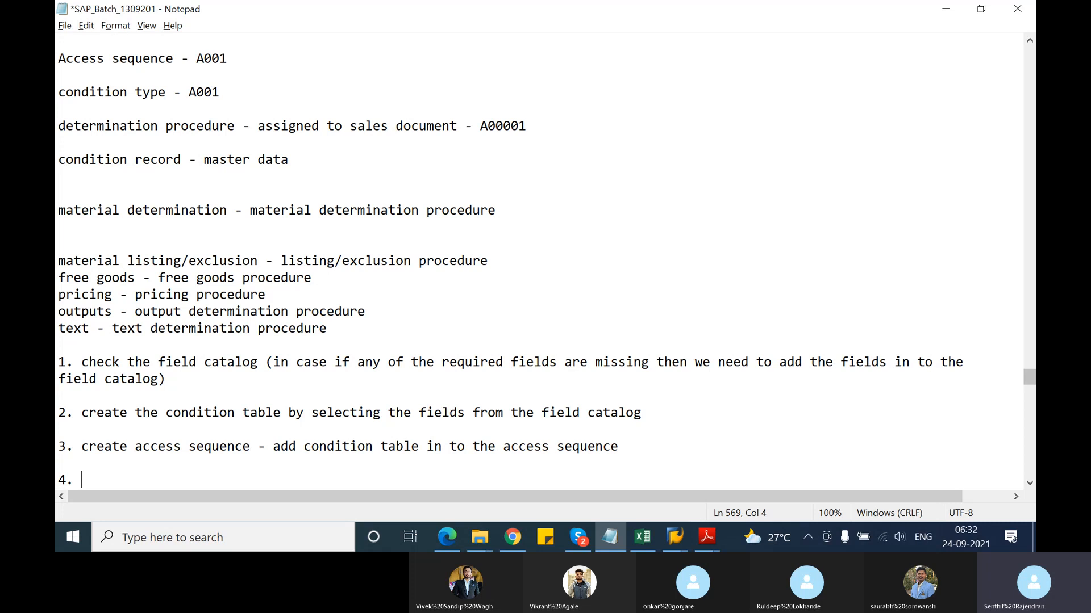
key("alt+Tab")
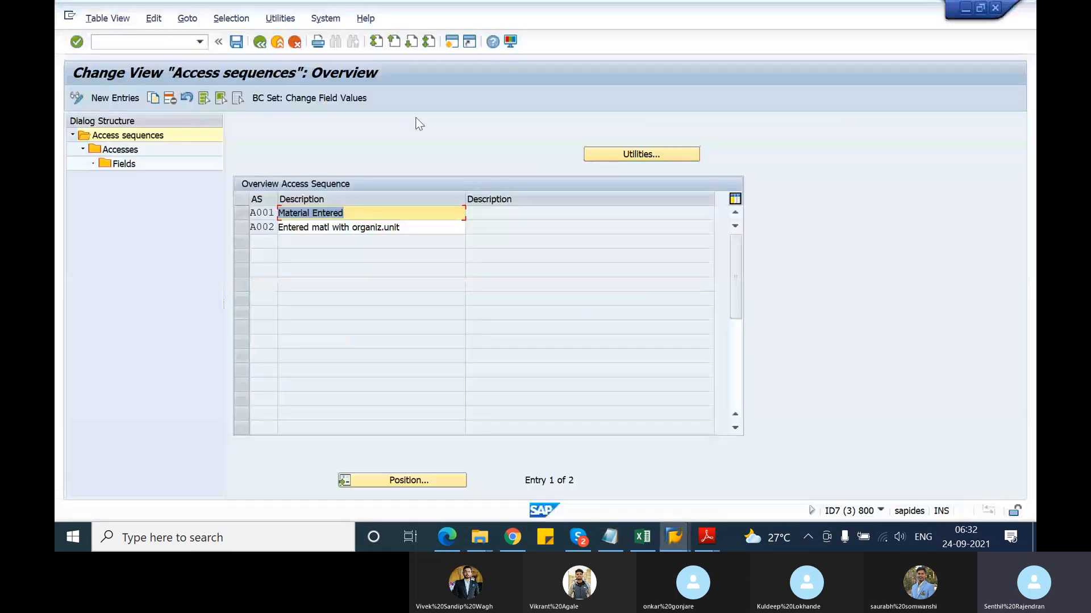
Save the access sequences under a newly created workbench request titled 'test(donot transport)'
left_click(236, 42)
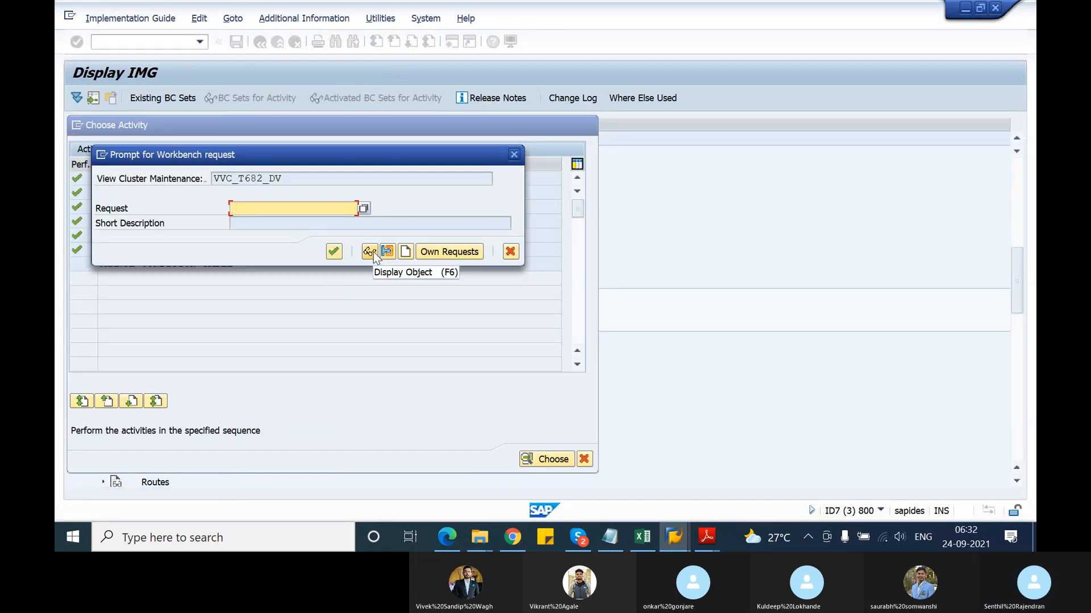
left_click(429, 251)
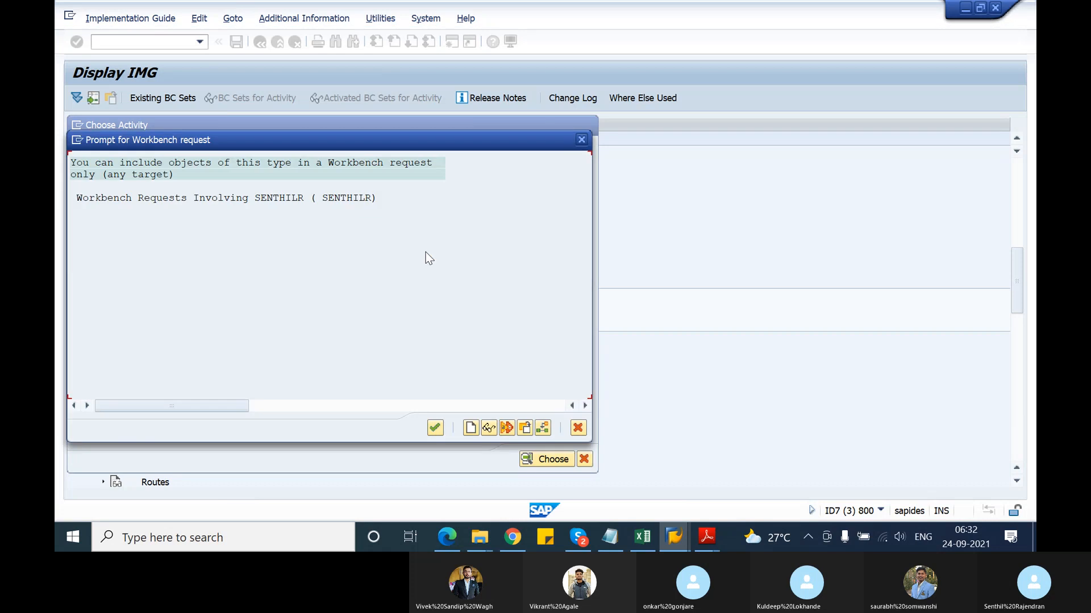
left_click(578, 428)
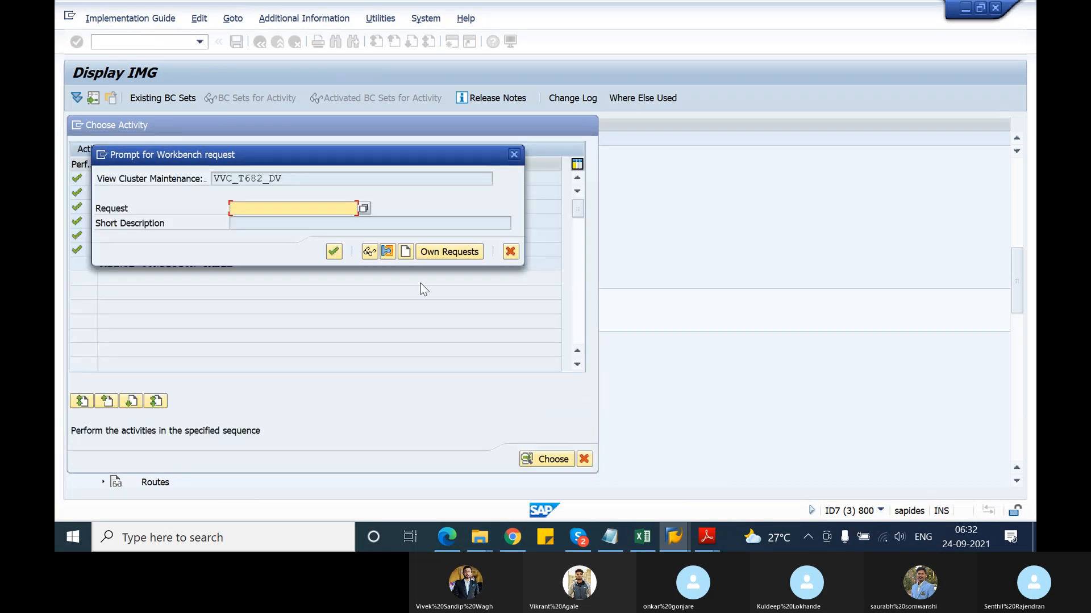
left_click(403, 250)
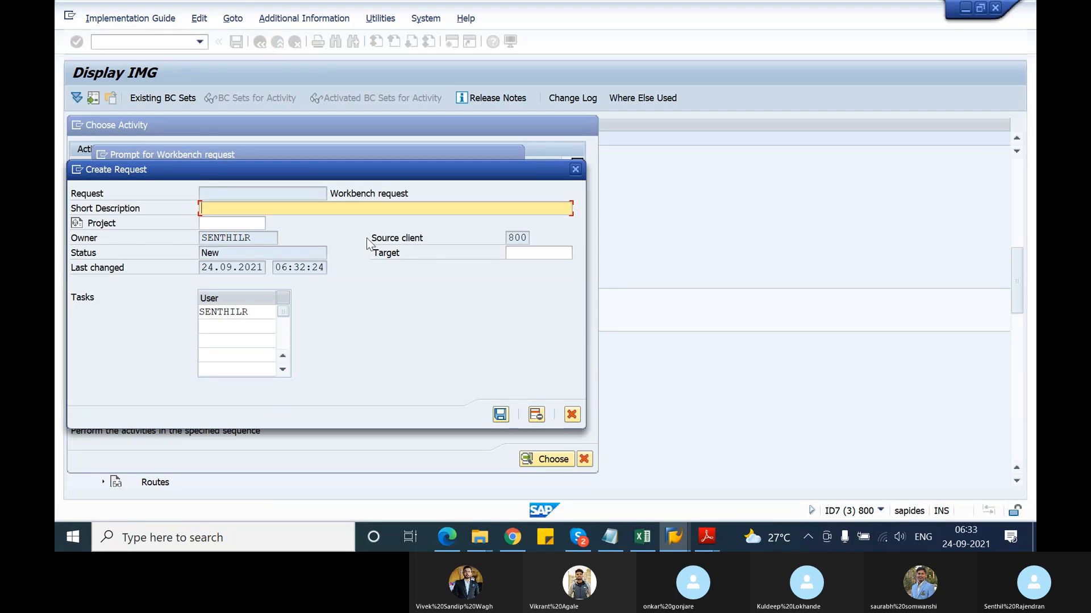
type("test")
type("ot transport)")
key("Return")
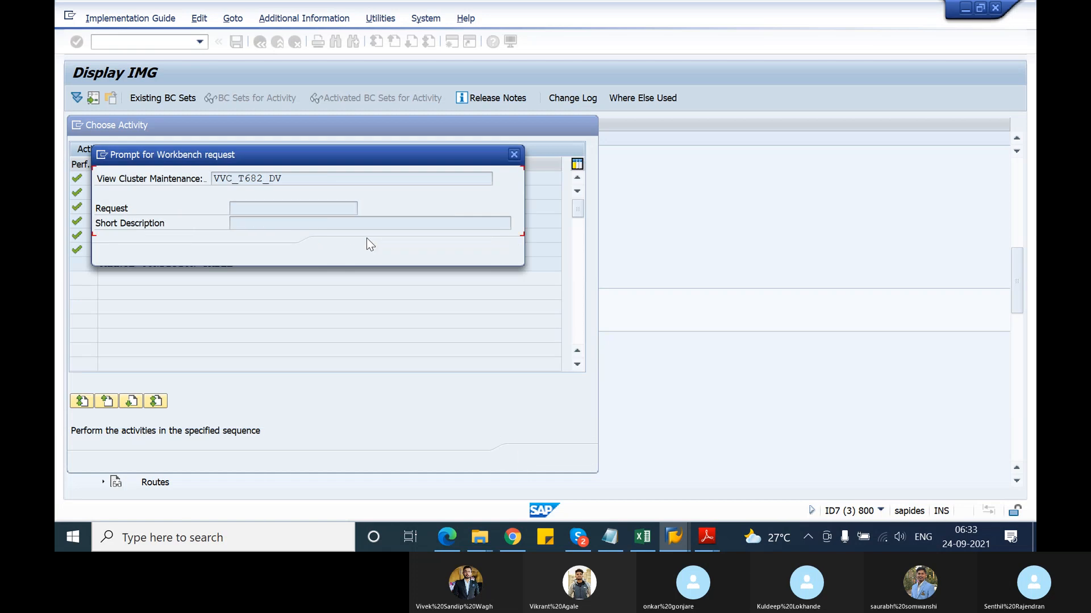
key("Return")
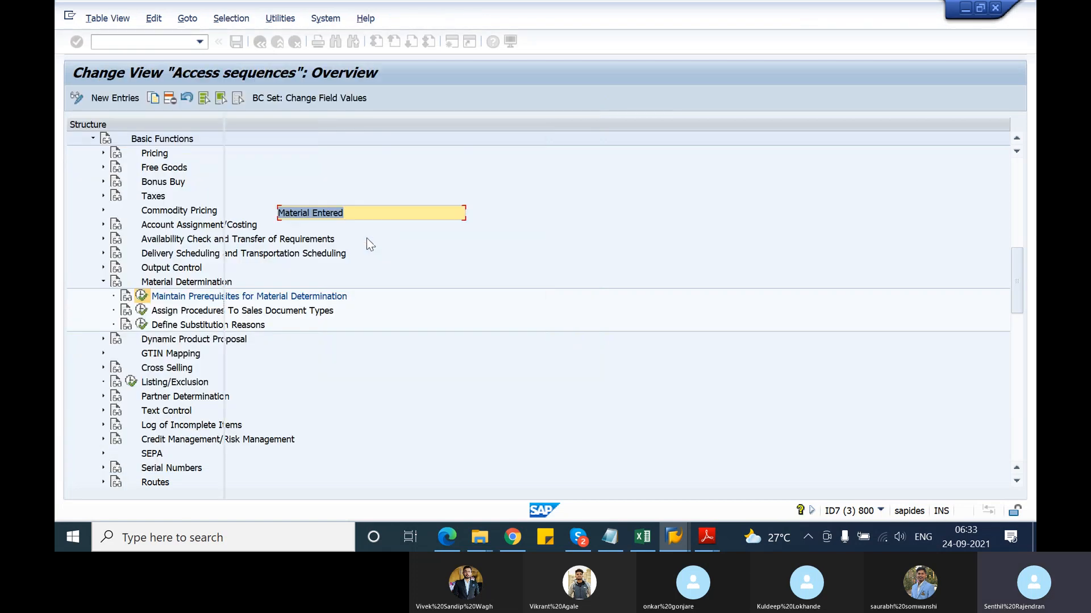
In Define condition types, add new condition type Z002 with access sequence A001 (Material Entered)
left_click(260, 42)
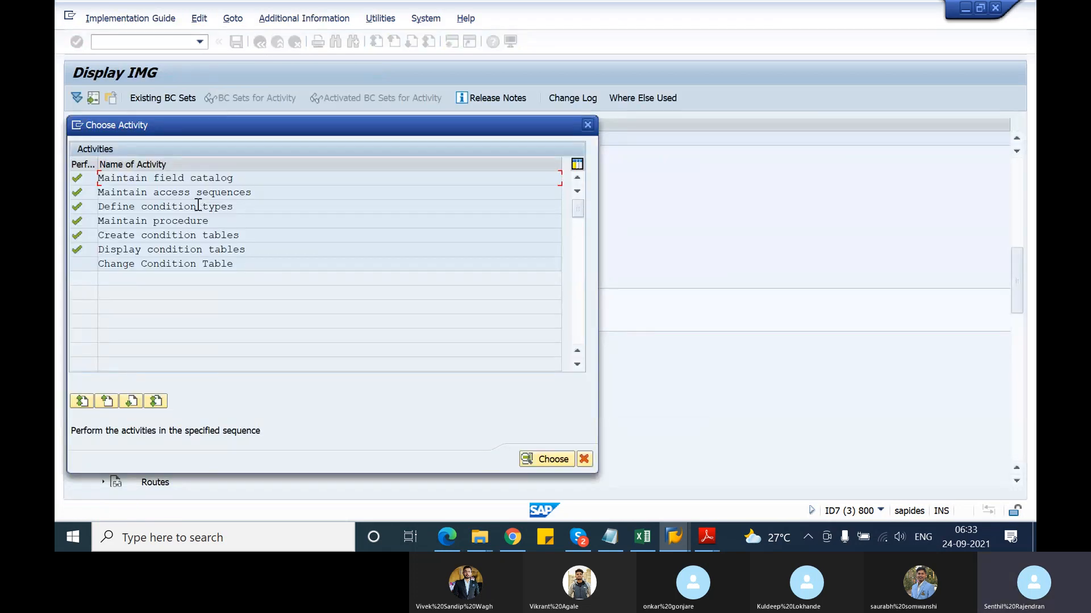
double_click(218, 209)
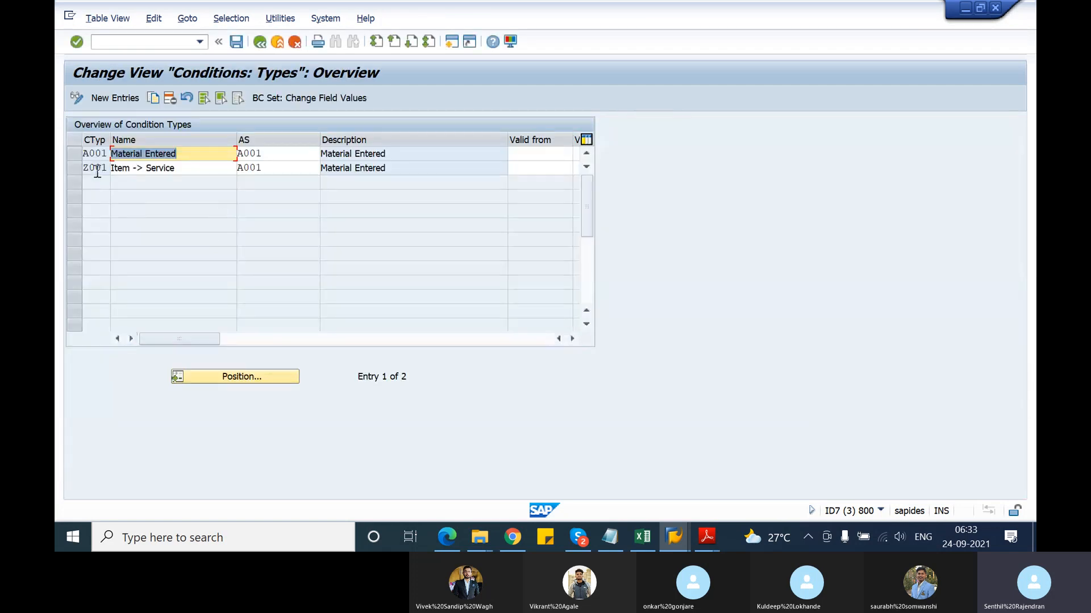
left_click(118, 100)
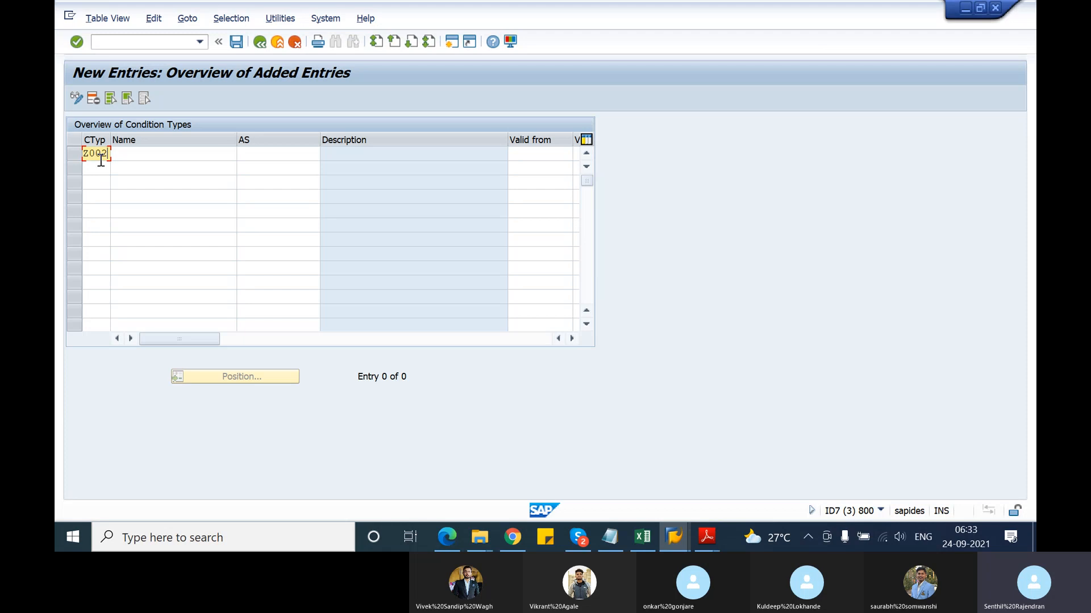
type("Z002")
key("Return")
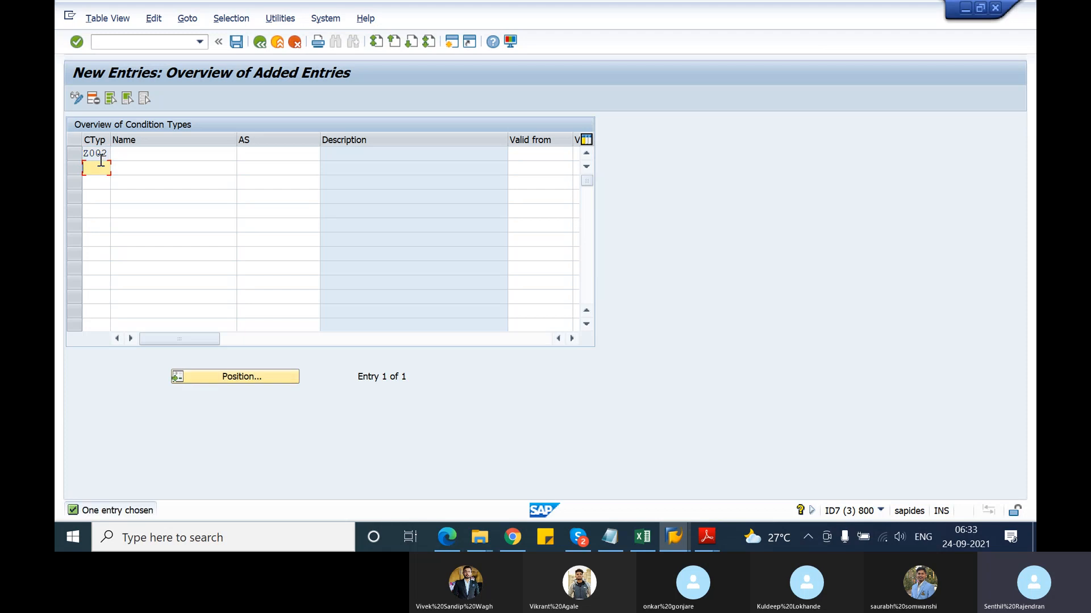
left_click(279, 158)
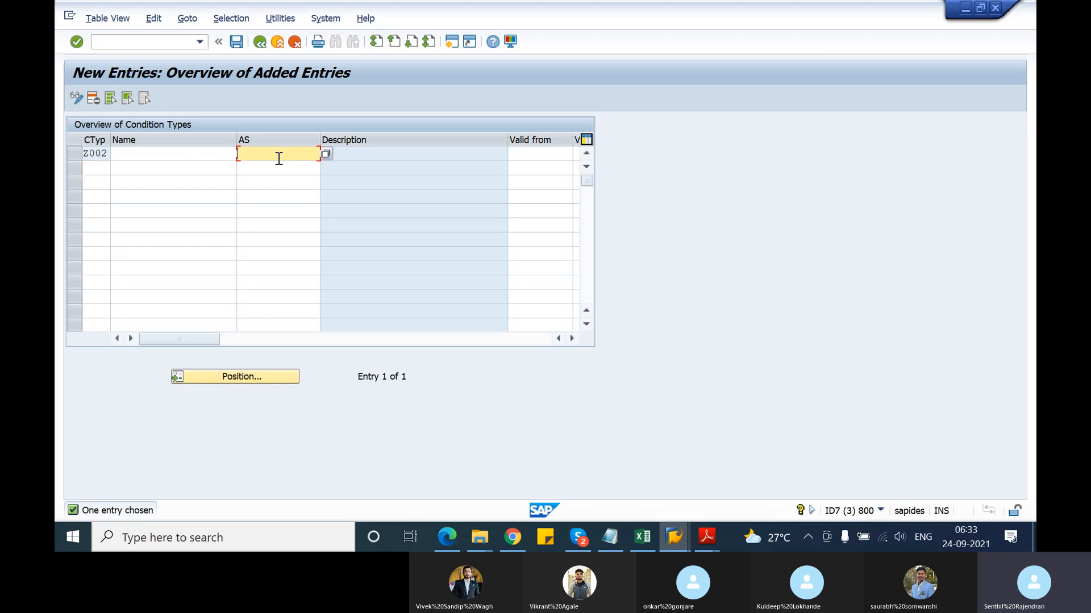
type("A001")
key("Return")
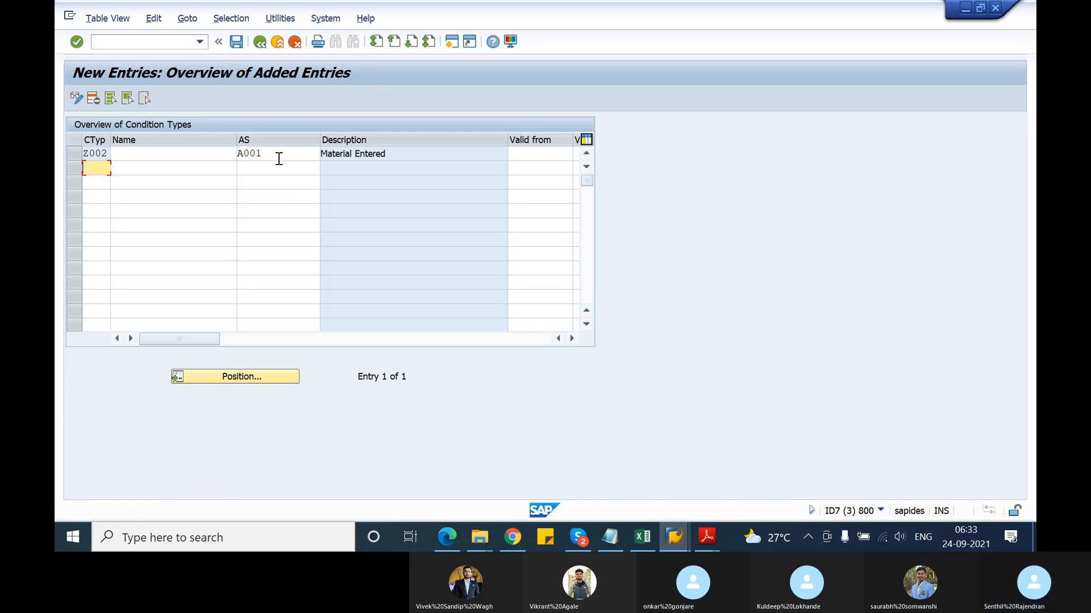
Note step 4 'create condition type' and step 5 'assign the access sequence to the condition type'
key("alt+Tab")
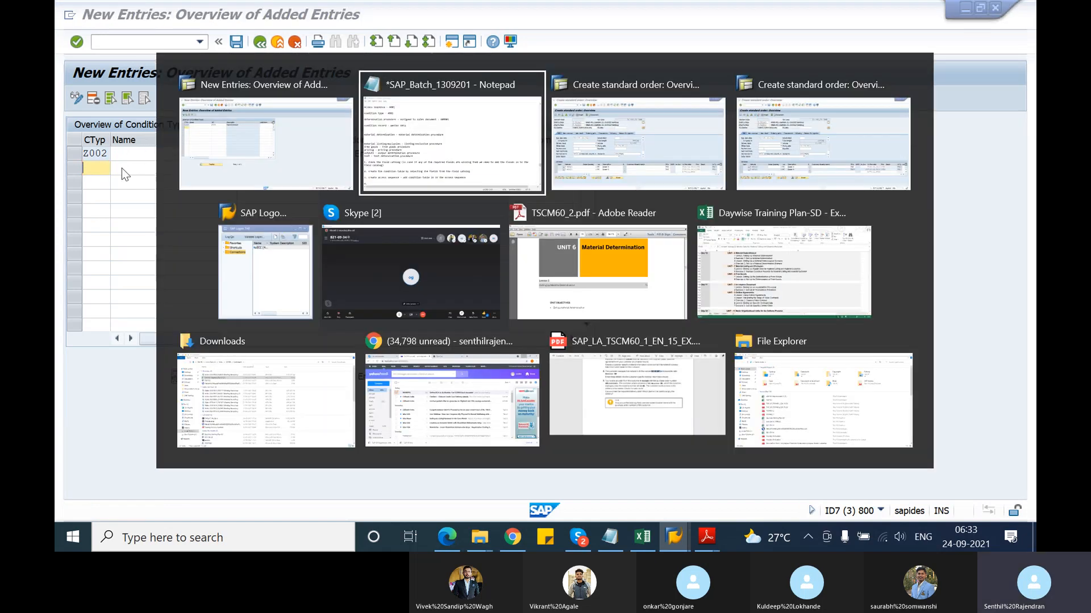
type("crea")
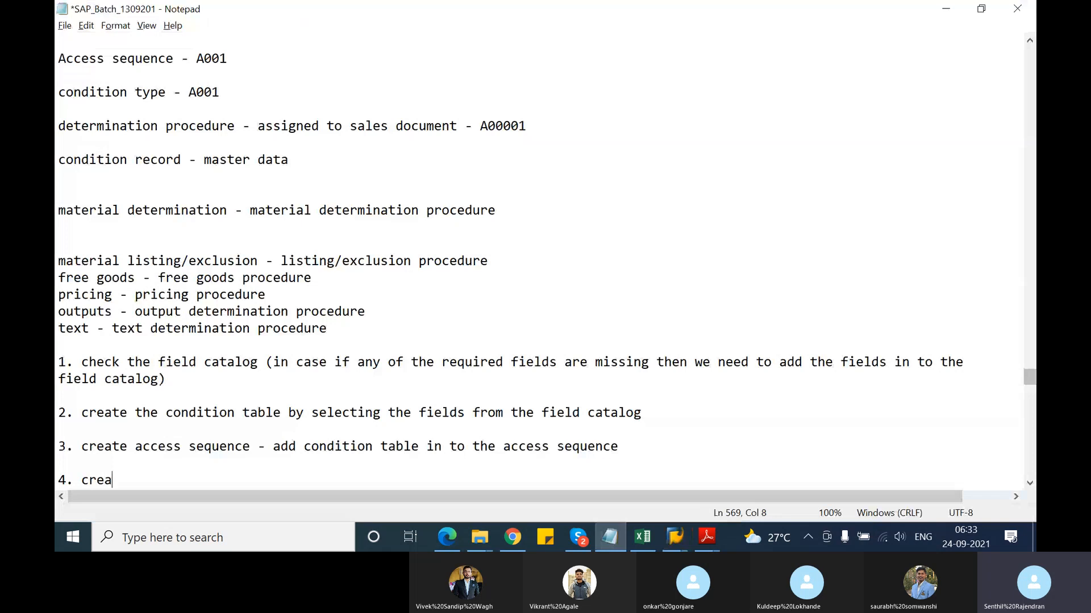
type("te conditio")
key("BackSpace")
key("BackSpace")
type("io")
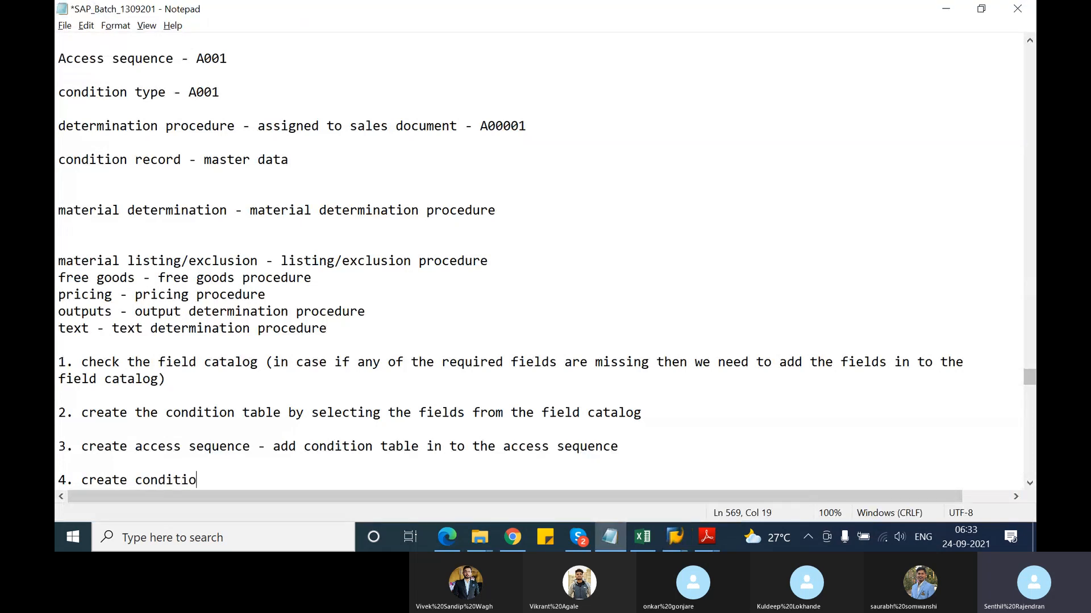
type("n type")
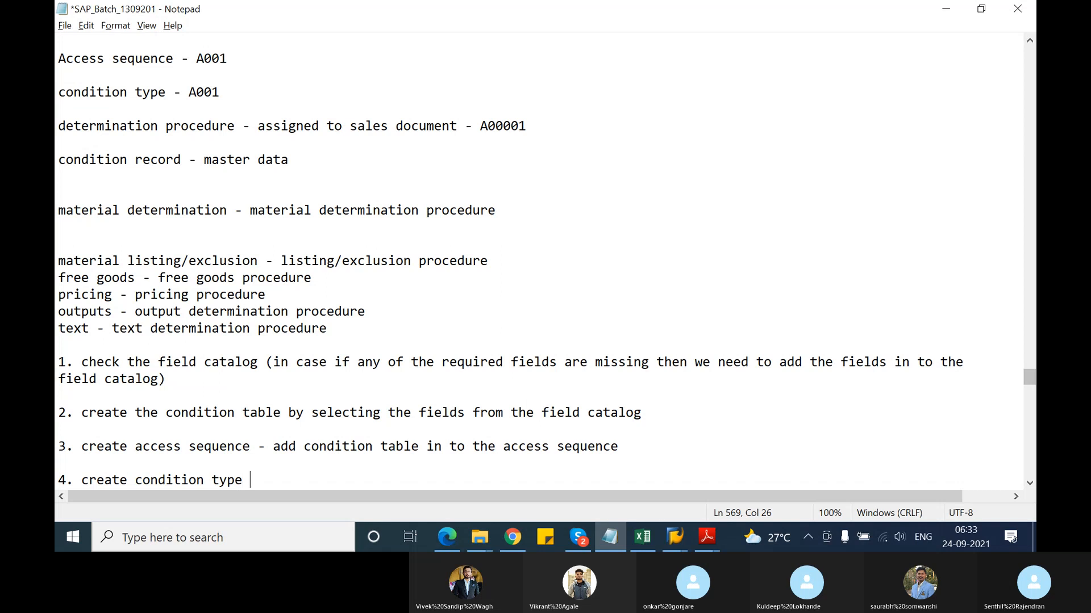
type(" -")
key("Return")
key("Return")
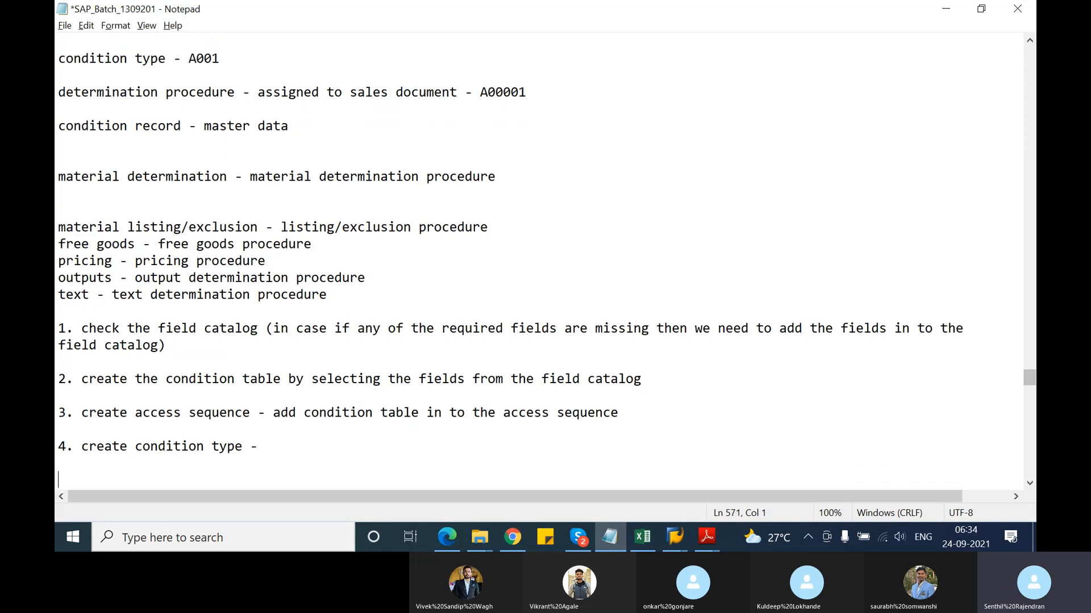
type("5. assign the access se")
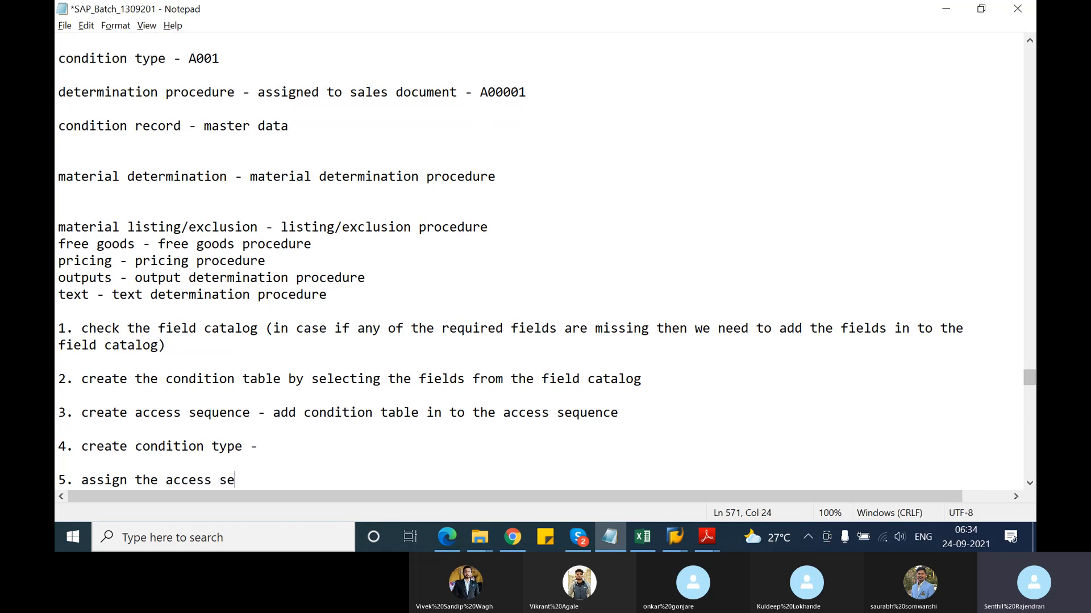
type("quence to the condi")
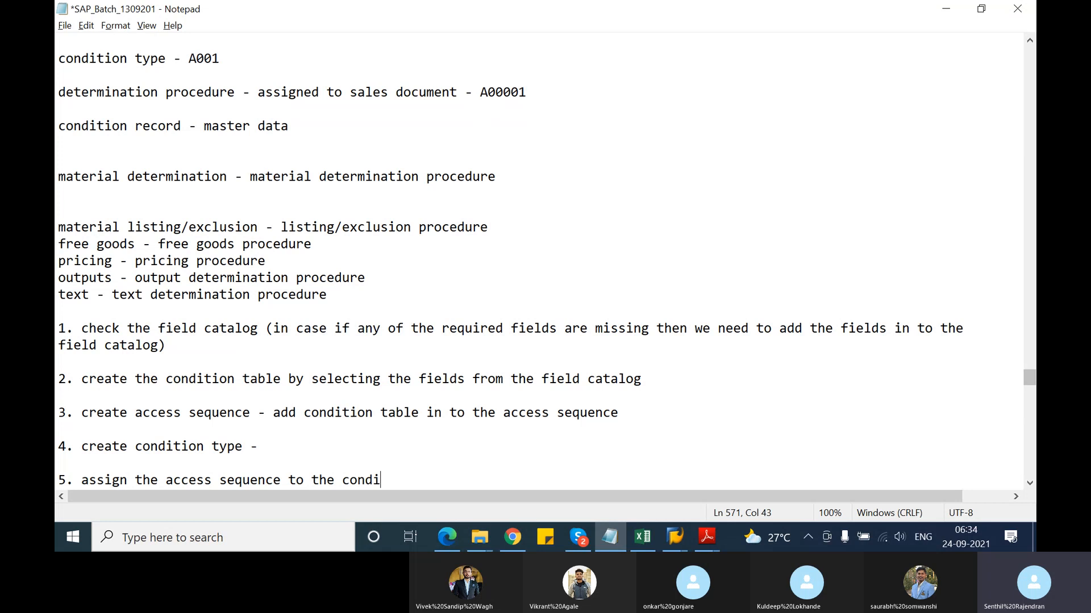
type("tion type")
key("Return")
key("Return")
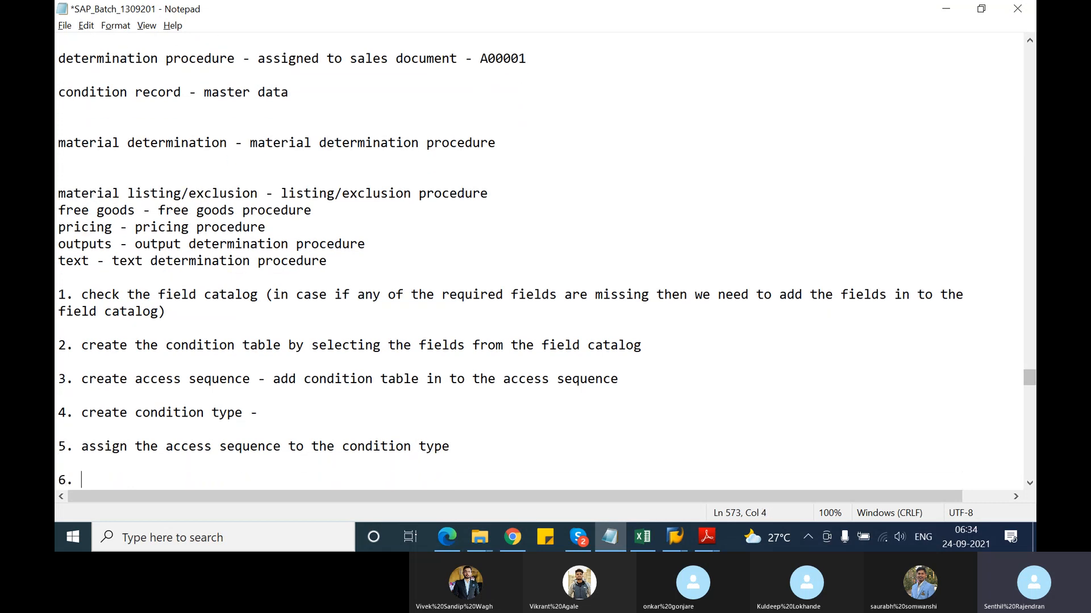
key("alt+Tab")
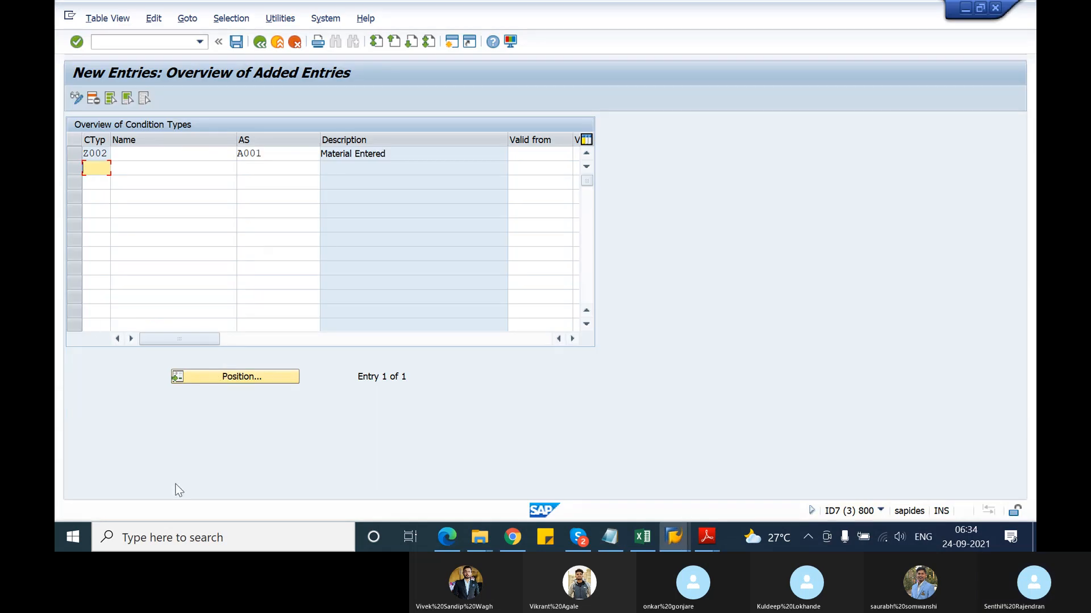
Exit condition types maintenance without saving, answering No, and return to the Notepad notes
left_click(271, 157)
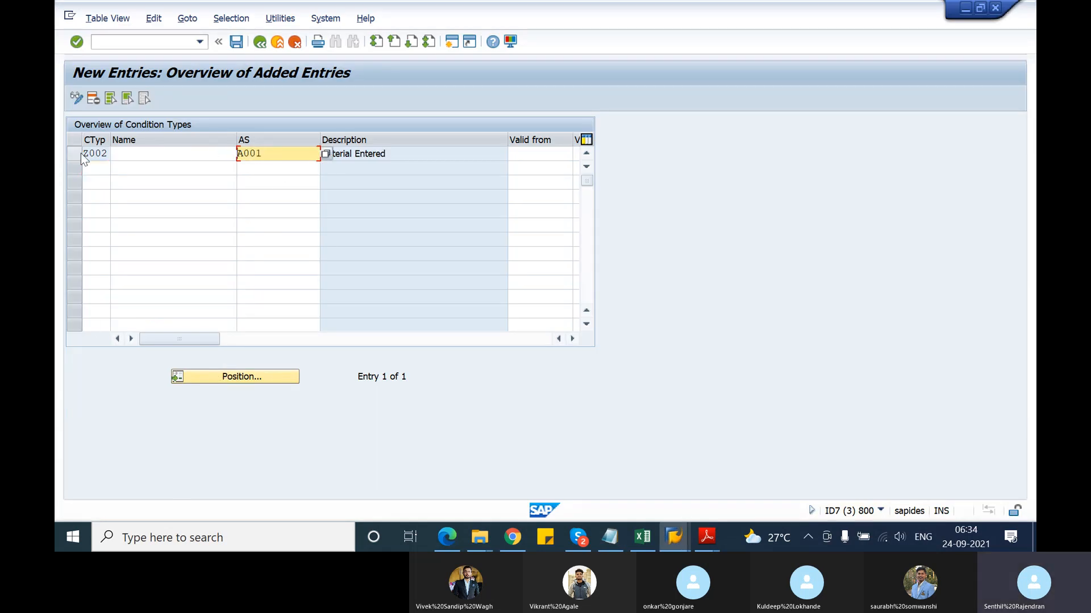
left_click(259, 43)
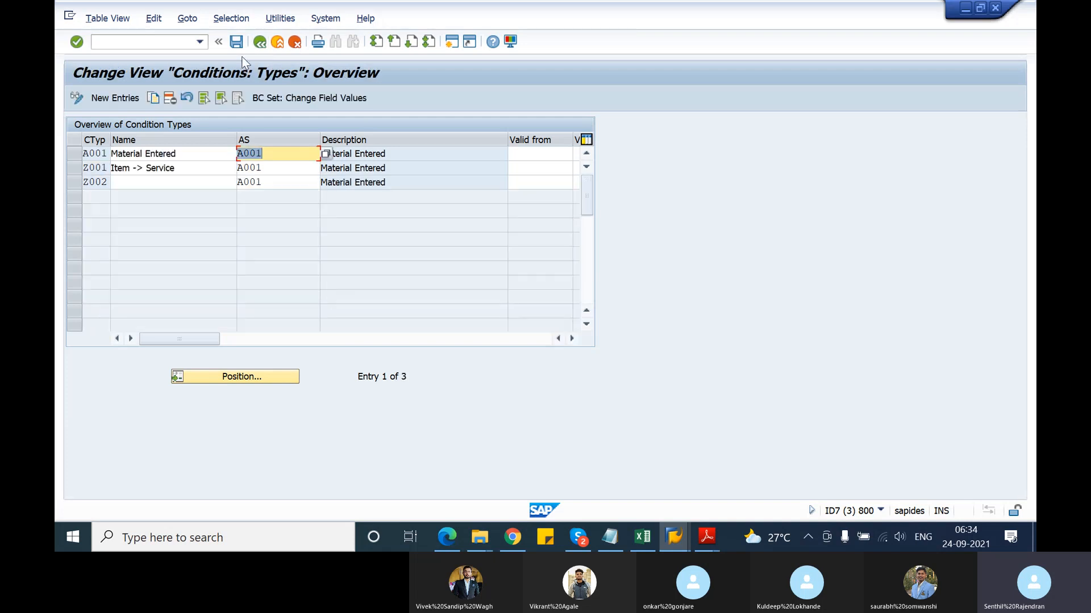
left_click(260, 43)
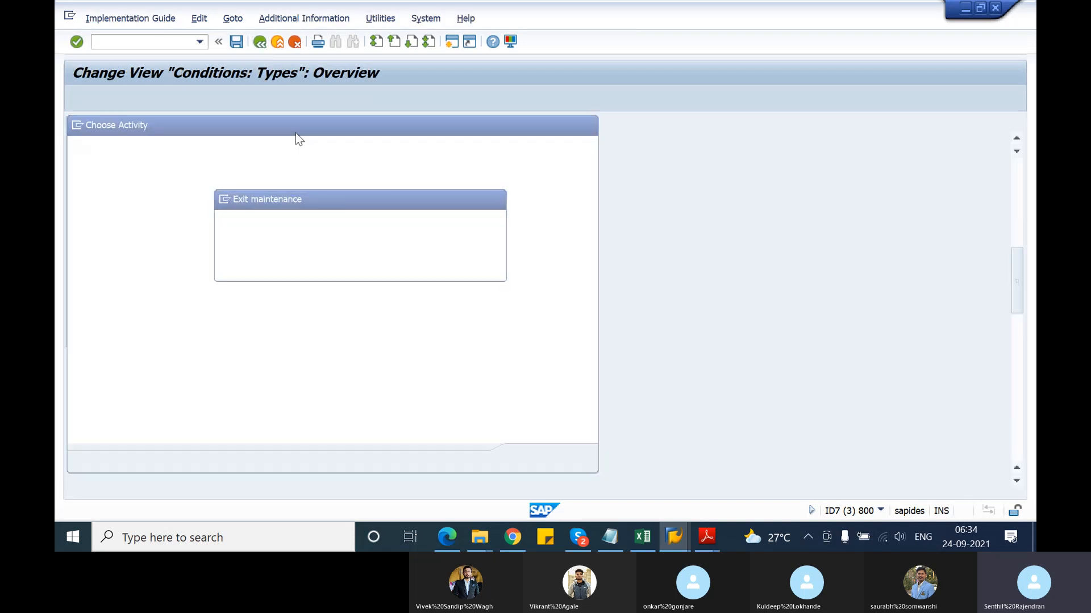
left_click(342, 270)
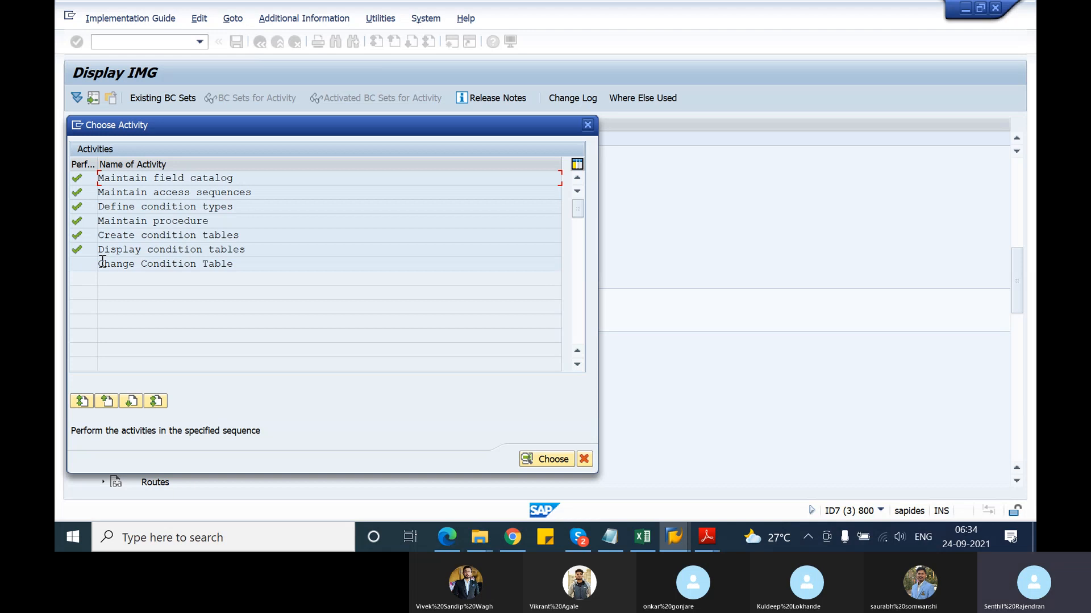
key("alt+Tab")
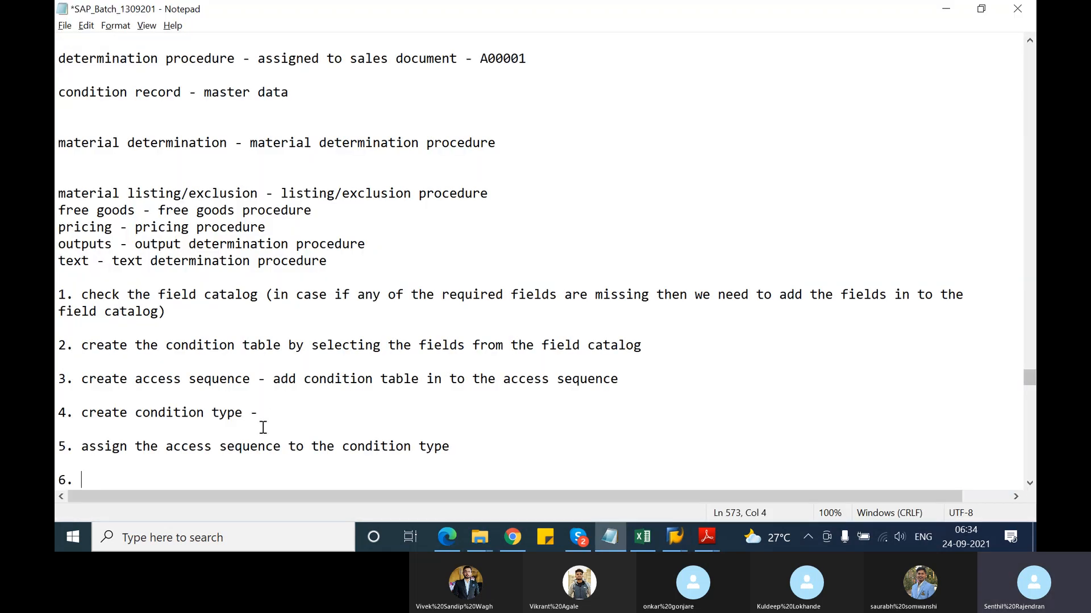
Write steps 6–8: add condition type to procedure, assign procedure to sales document type, create condition record
type("add the condition t")
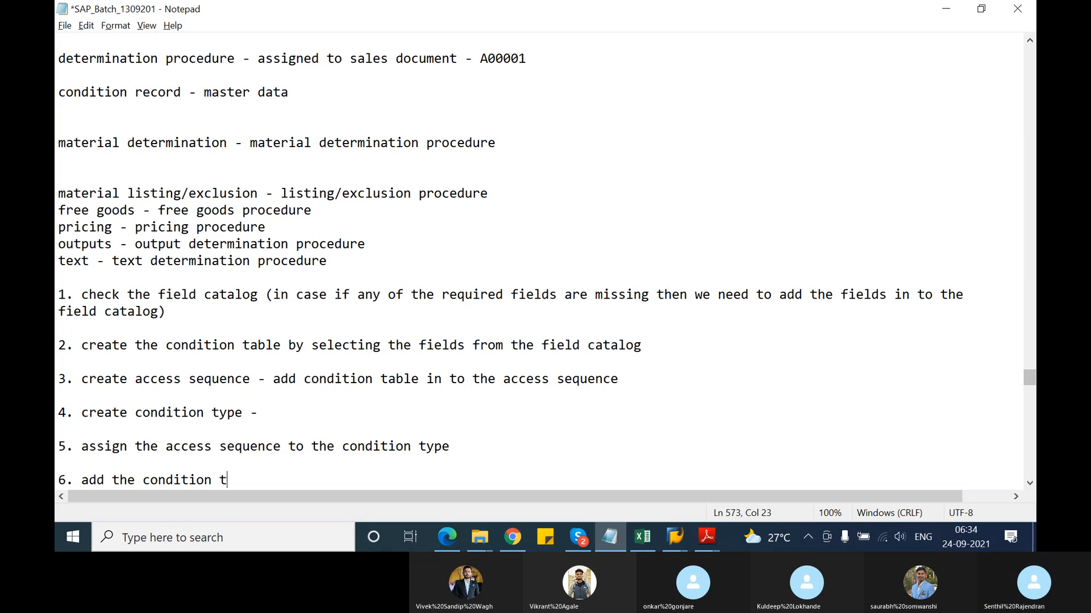
type("ype in to the m")
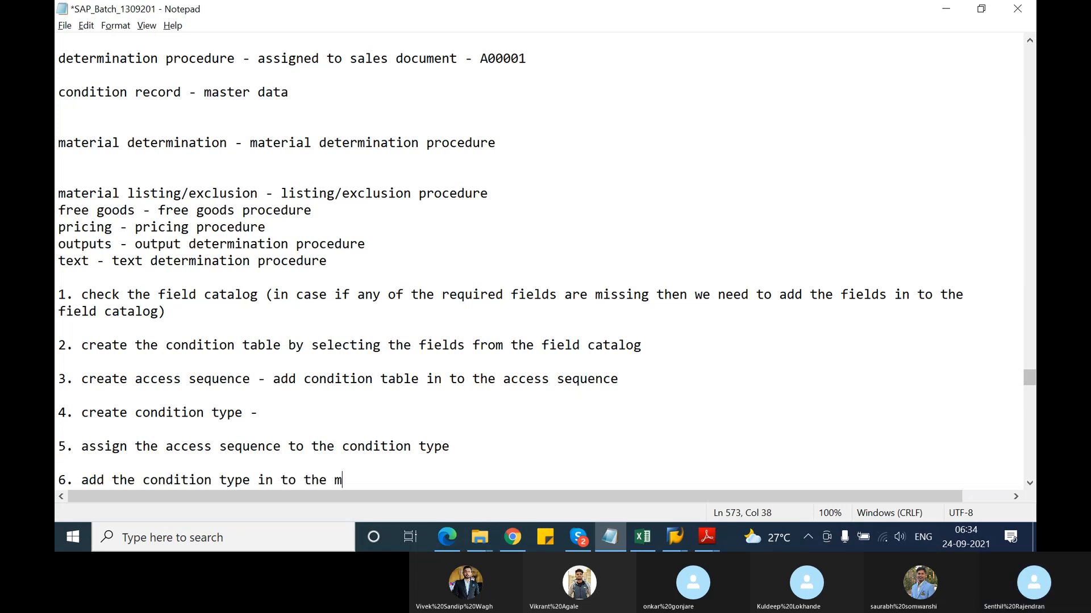
type("aterial determin")
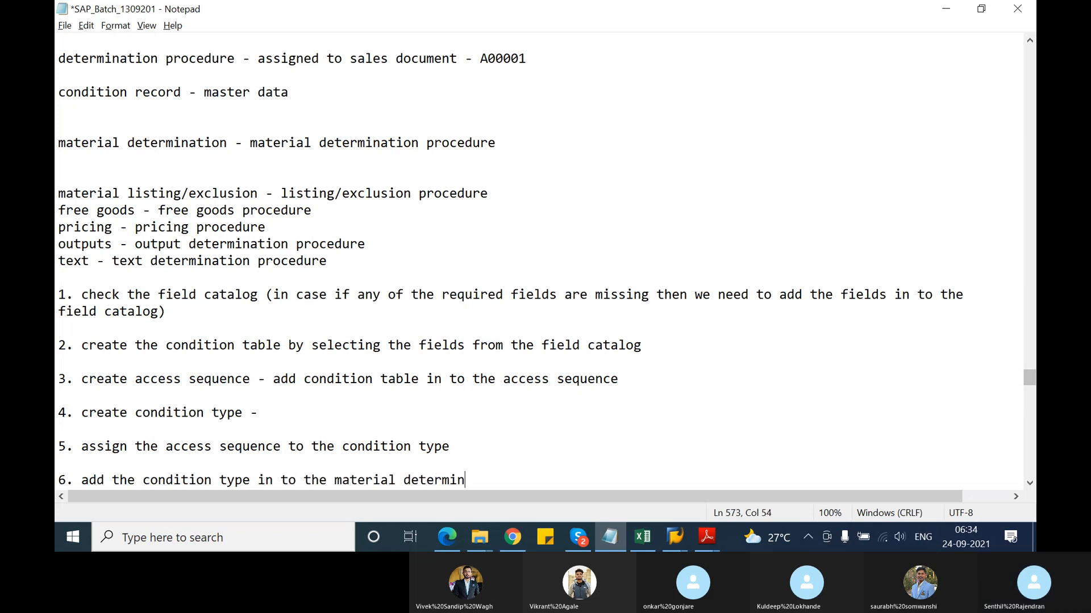
type("ation proced")
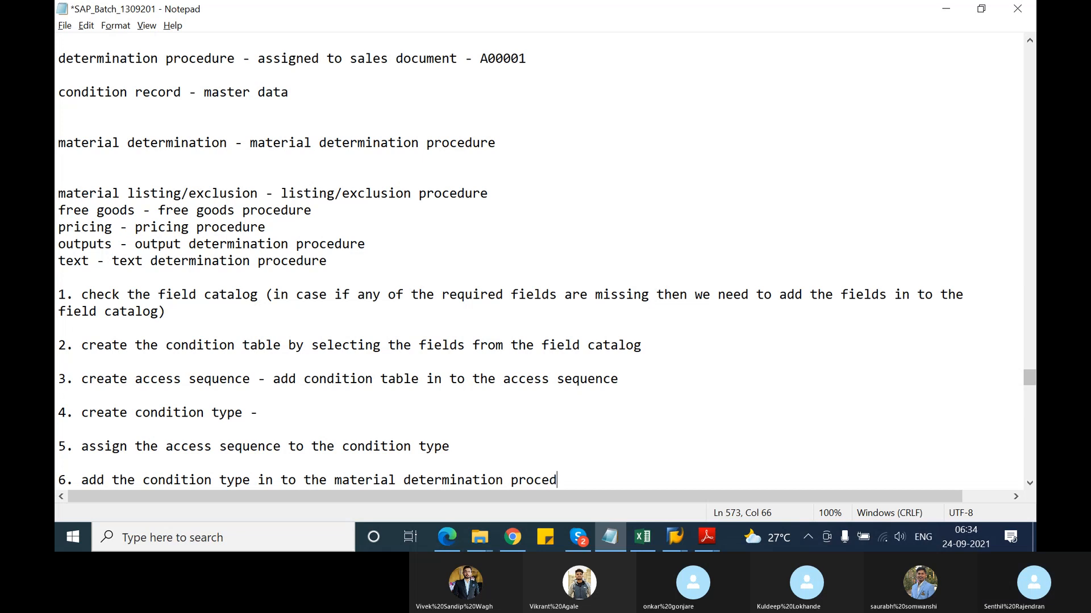
type("ur")
key("BackSpace")
type("ure")
key("Return")
key("Return")
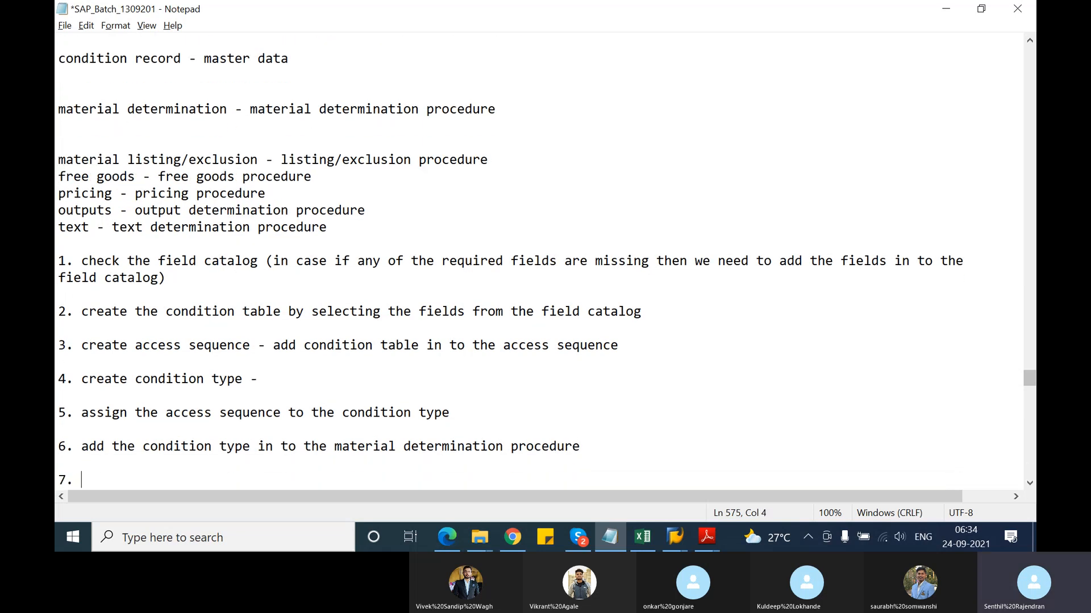
type("7. assigning the proc")
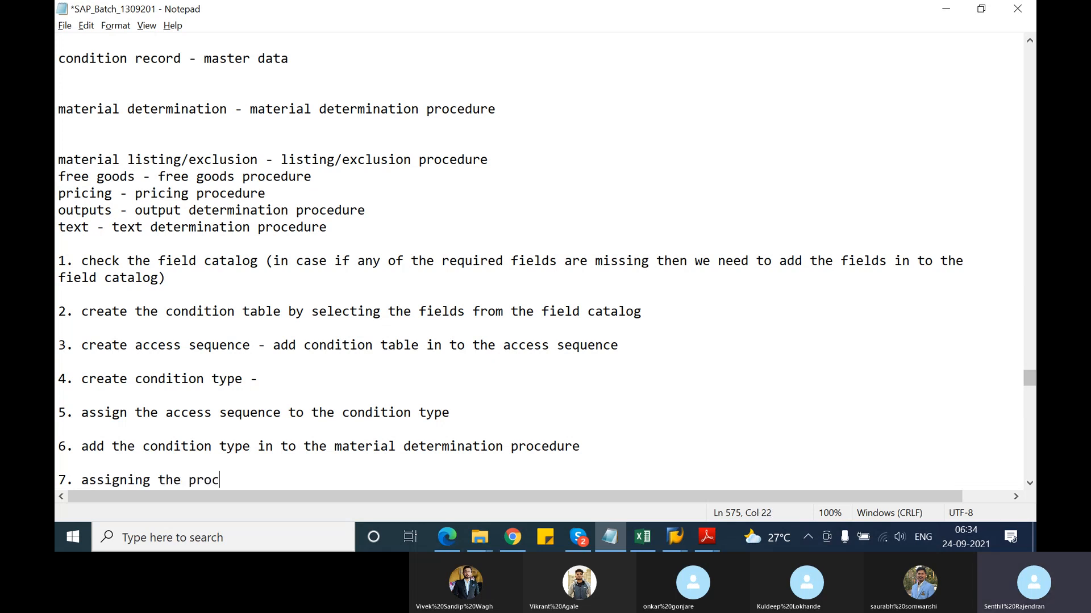
type("edure to the sal")
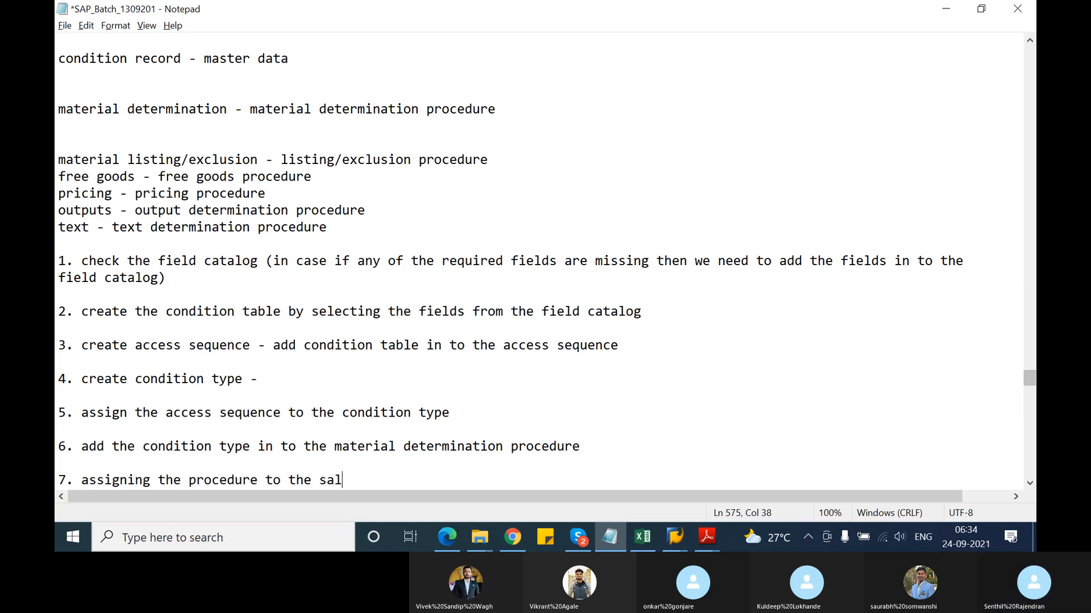
type("es document type")
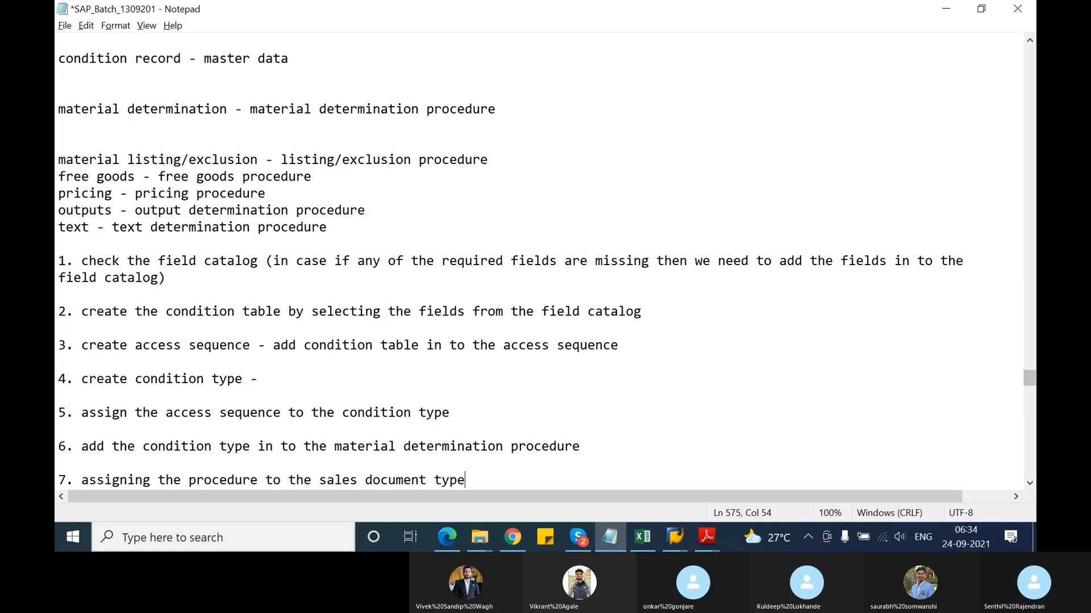
key("Return")
key("Return")
type("8")
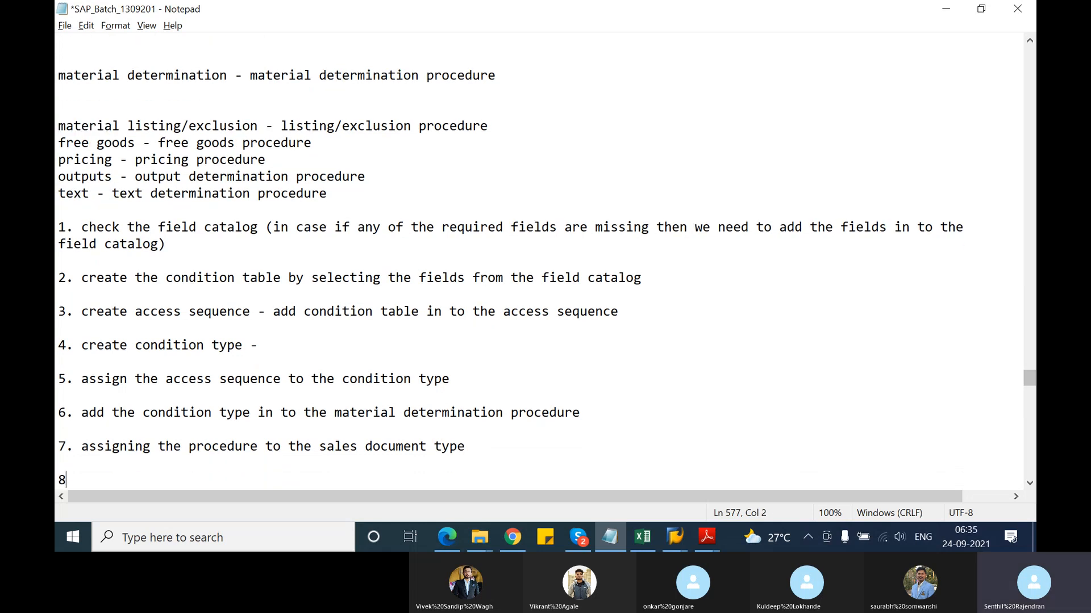
type(". create condition ")
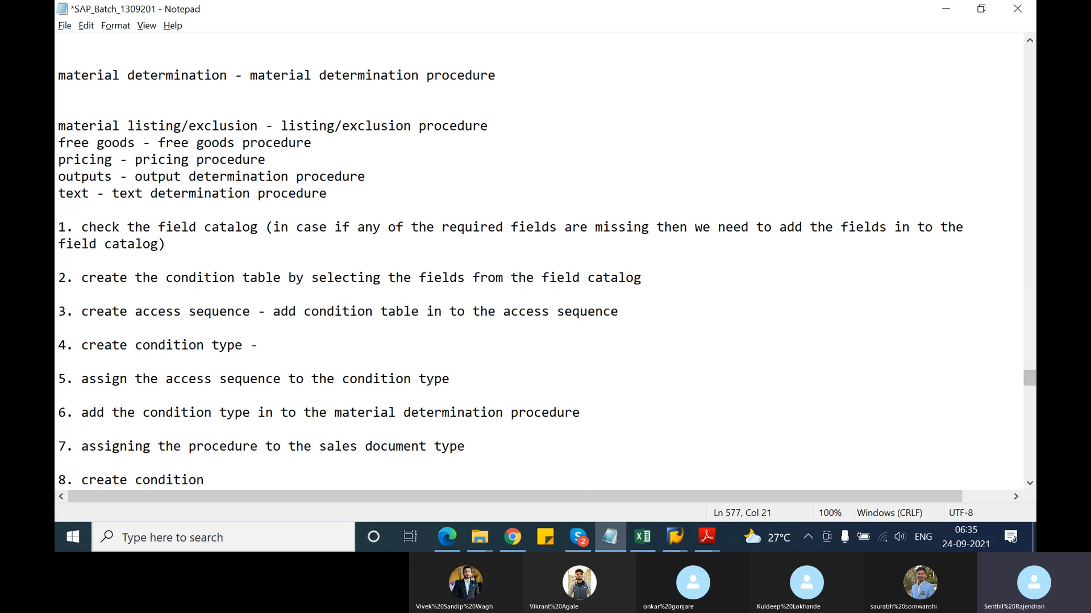
type("record")
Add a separate line 'material determination - VB01' below the numbered steps
key("Return")
key("Return")
type("m")
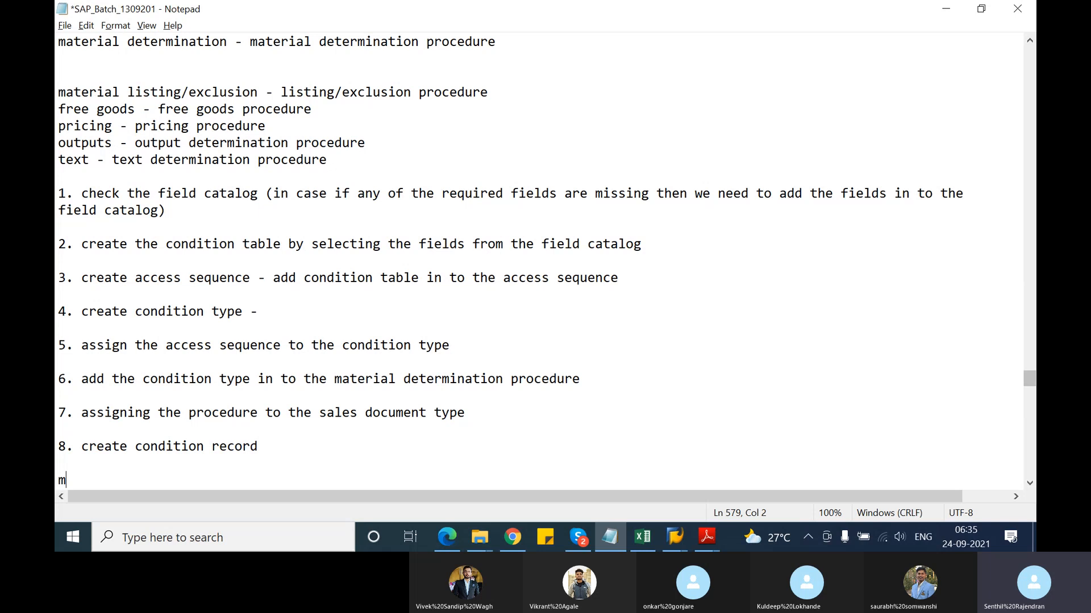
type("aterial determi")
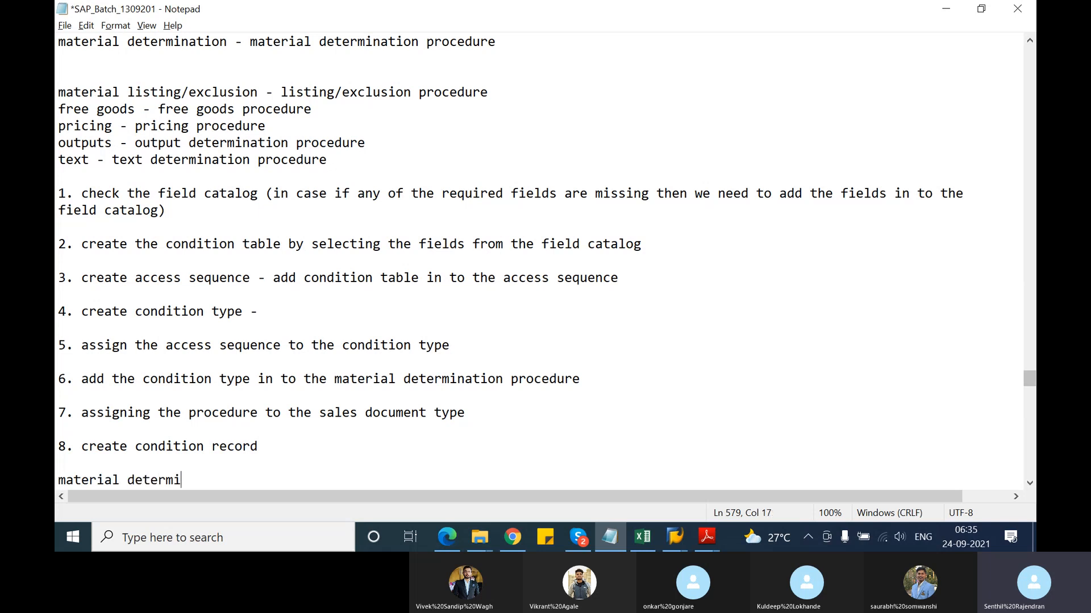
type("nation - V")
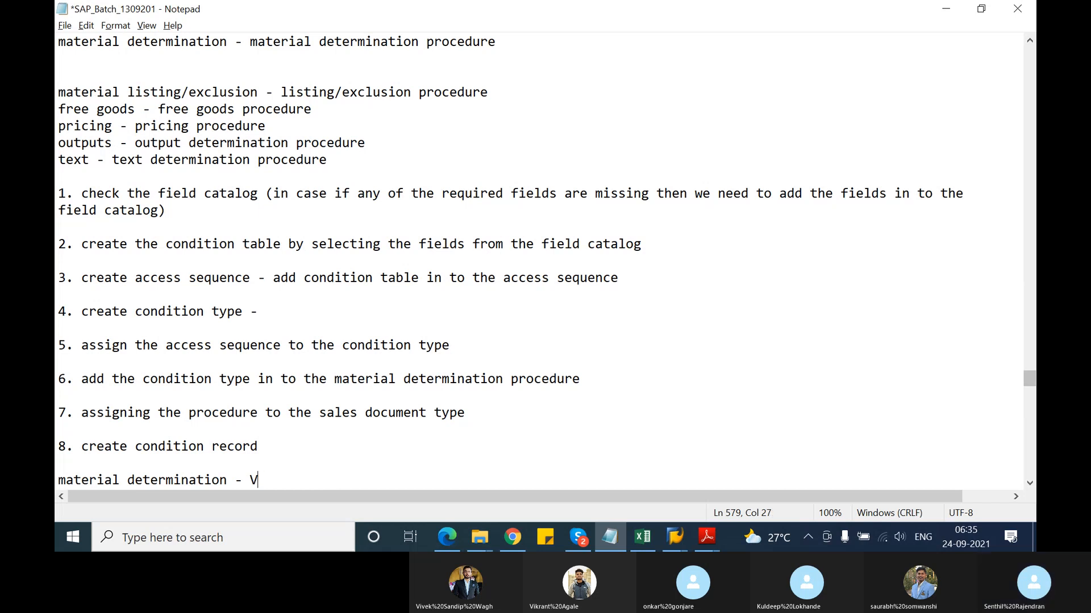
type("B01")
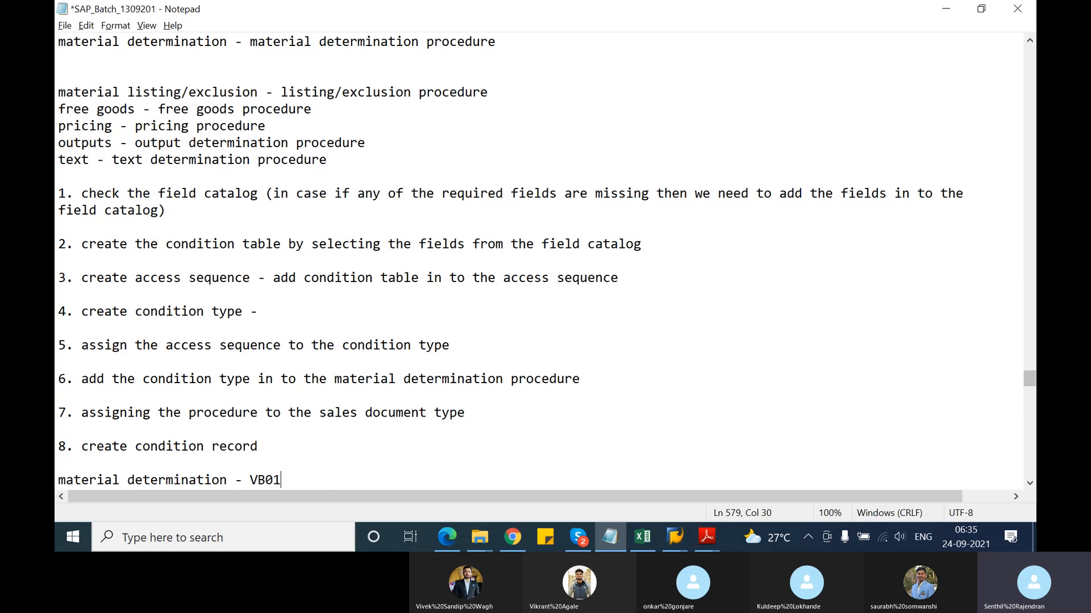
key("alt+Tab")
key("alt+Tab")
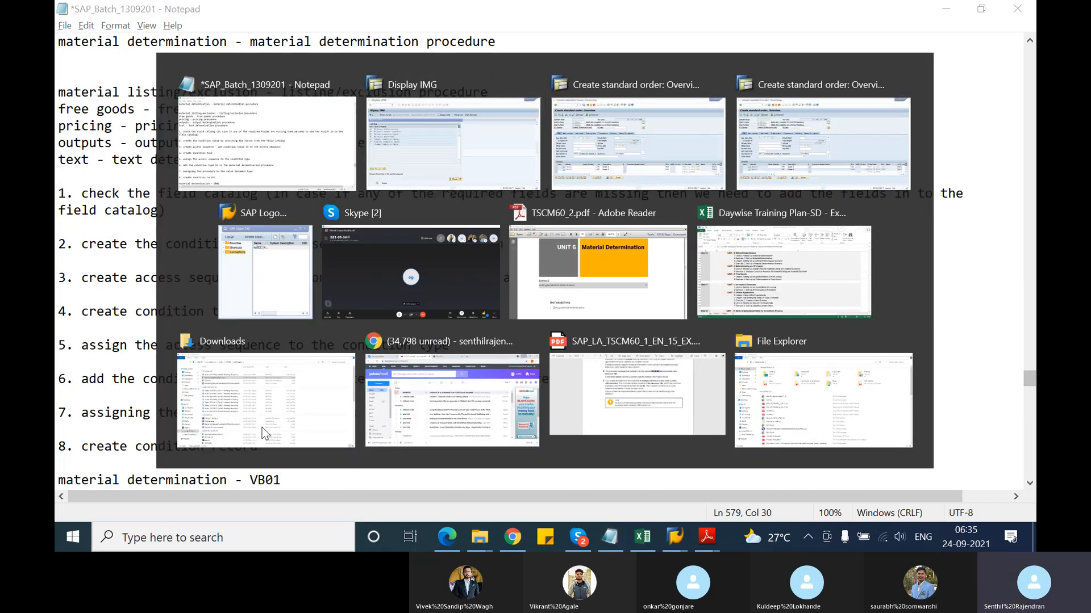
Expand Logistics > Sales and Distribution in Easy Access, briefly browsing the Sales and Sales Support folders
key("Escape")
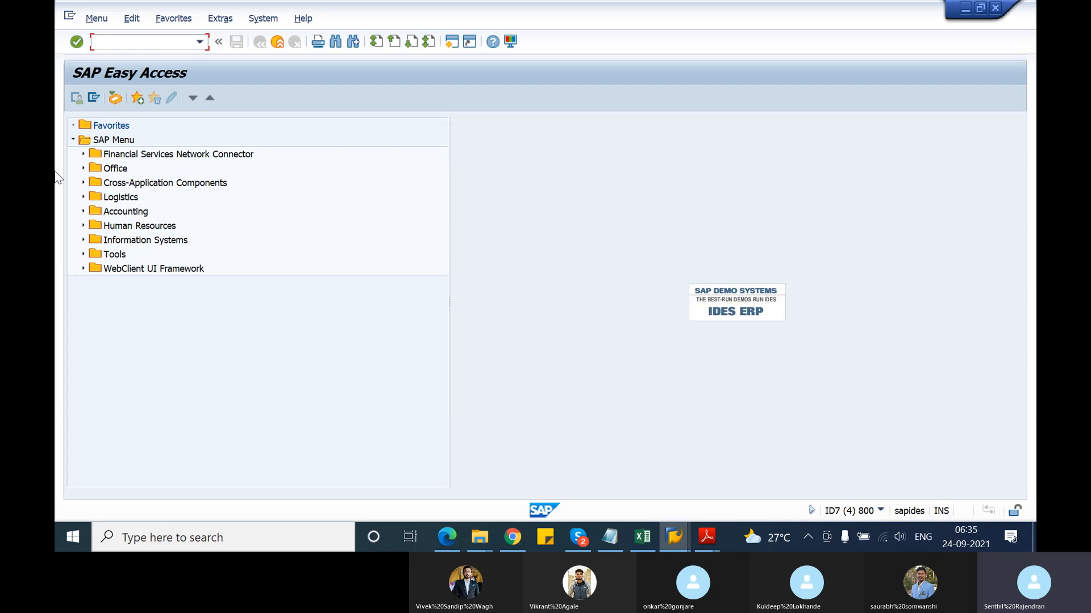
left_click(83, 198)
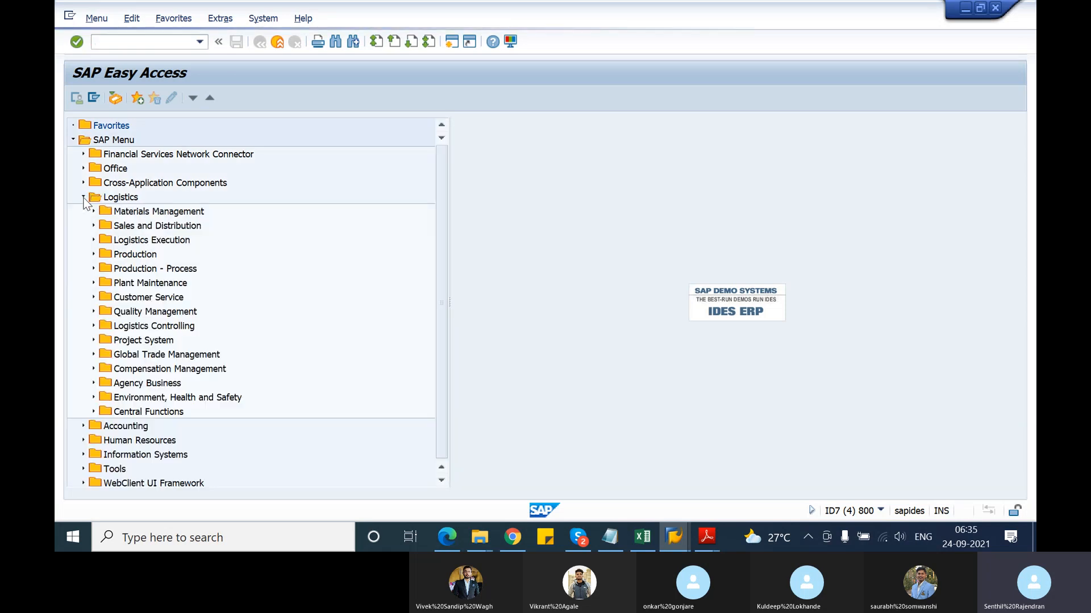
left_click(94, 226)
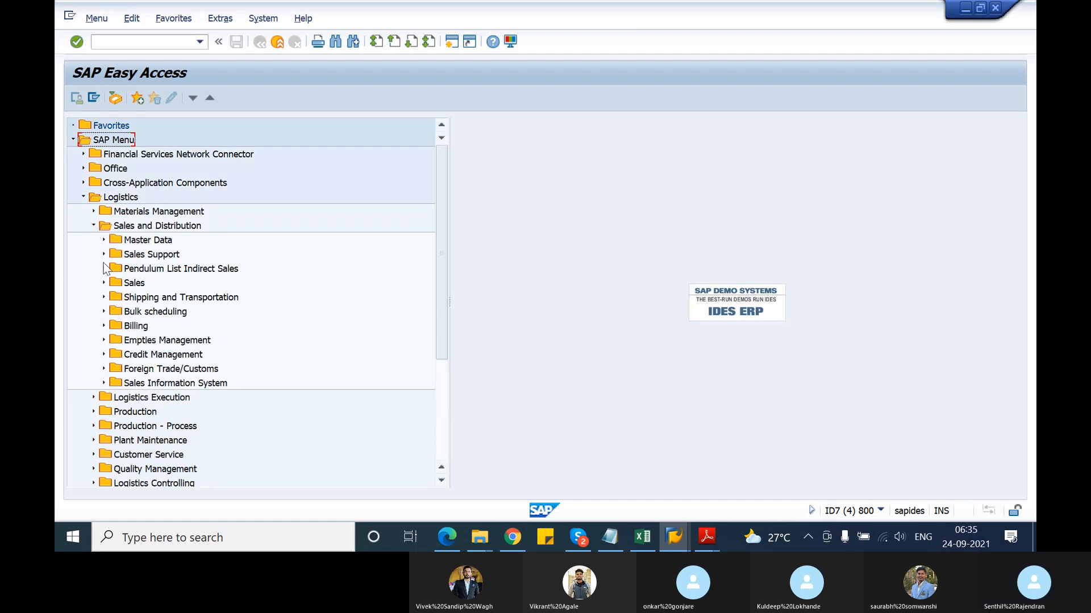
left_click(104, 283)
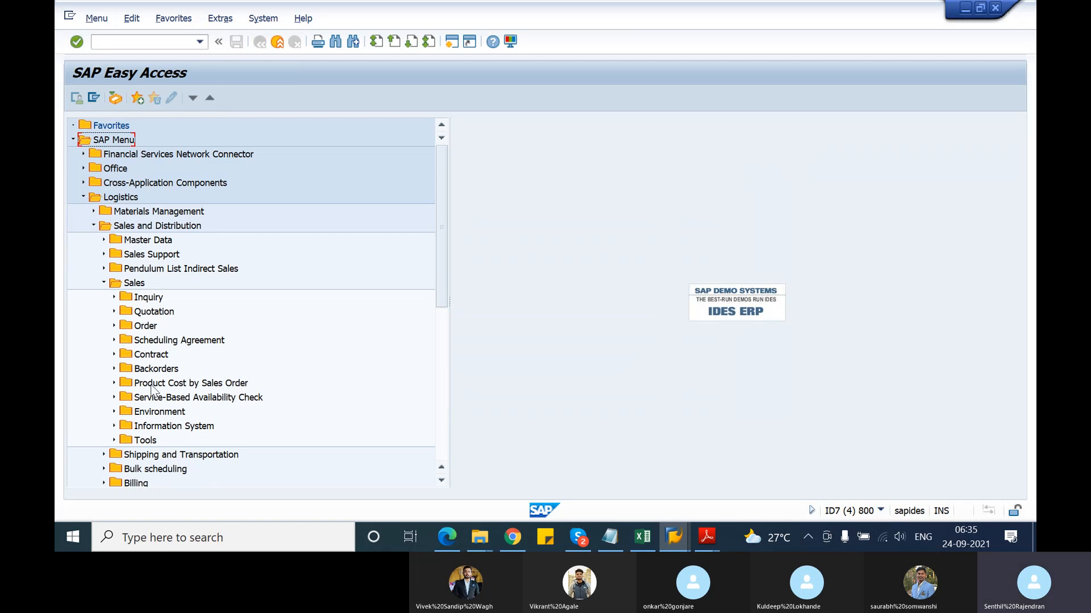
left_click(105, 282)
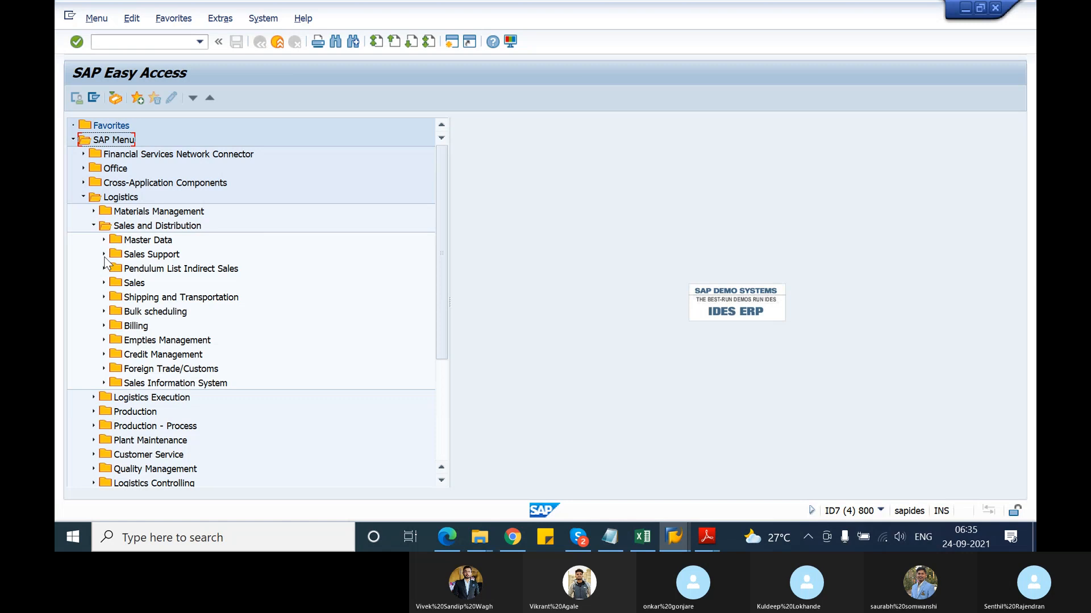
left_click(104, 255)
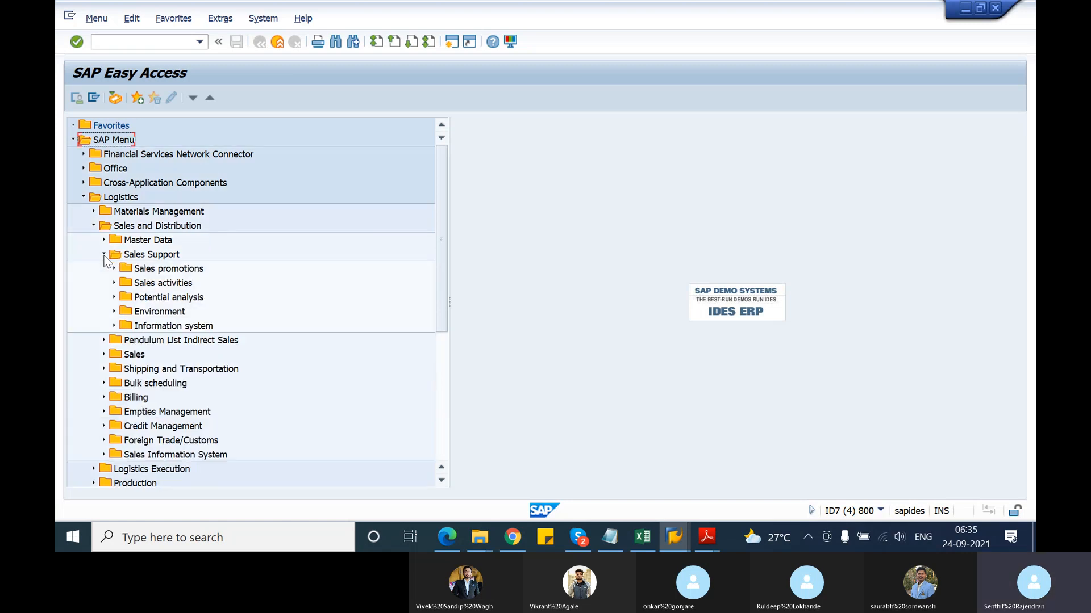
left_click(103, 255)
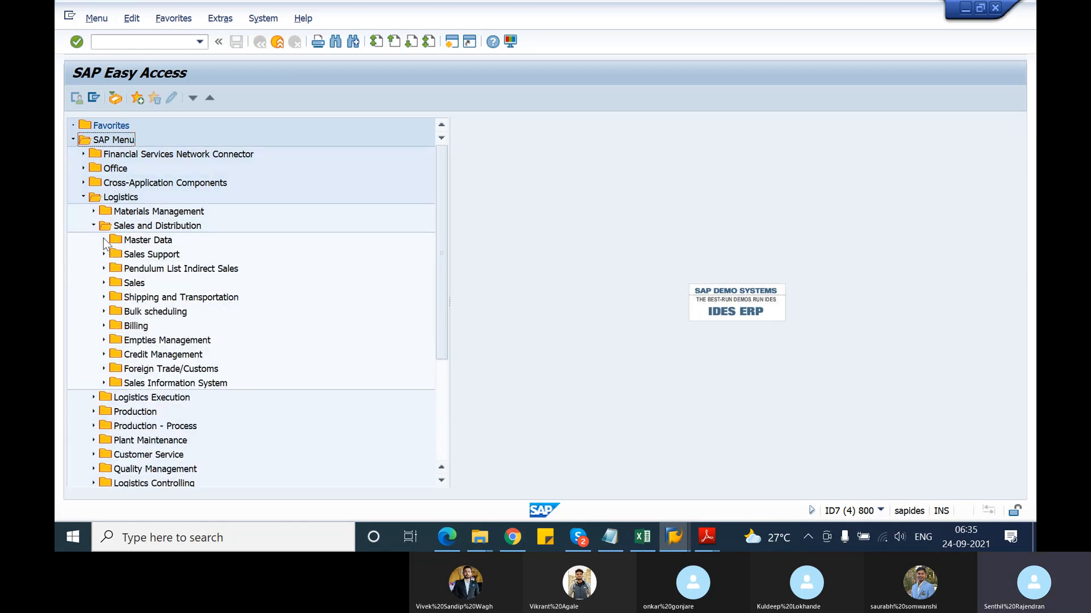
Expand Master Data > Products > Material Determination to reveal transactions VB11–VB13
left_click(104, 240)
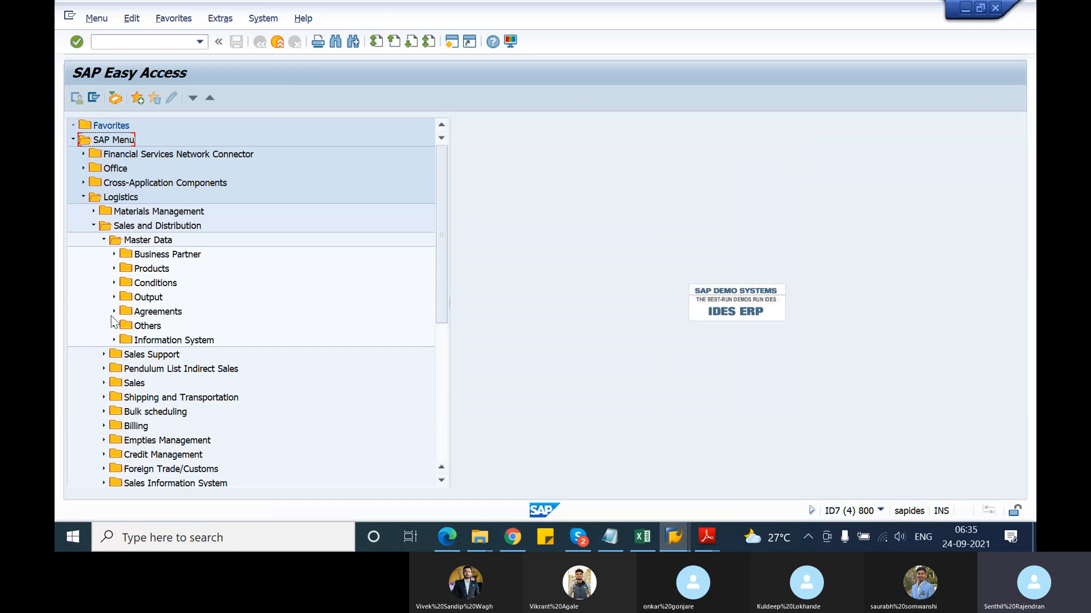
left_click(114, 312)
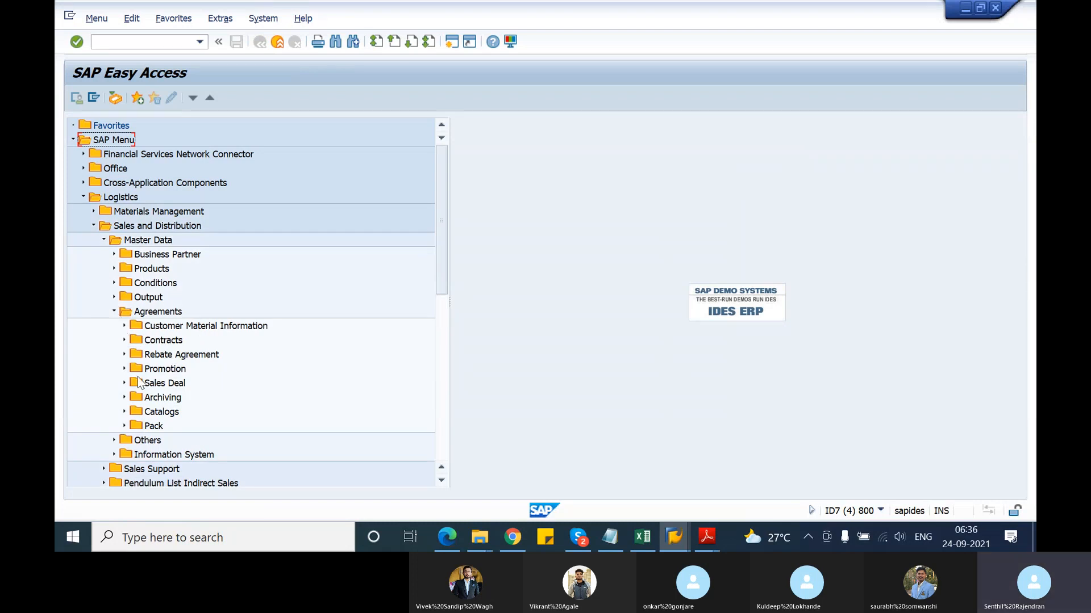
left_click(114, 284)
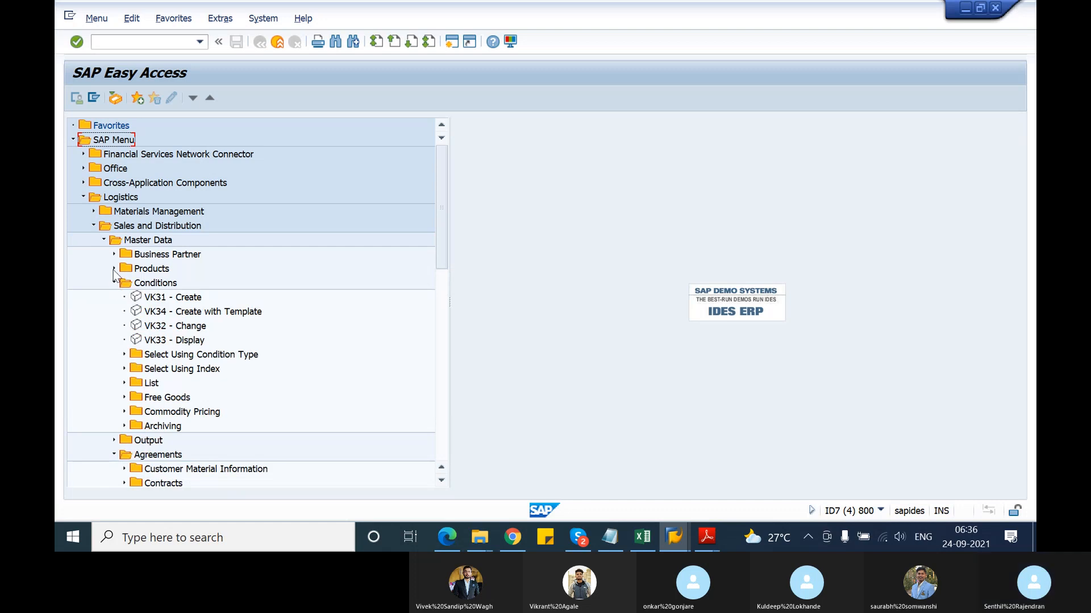
left_click(115, 269)
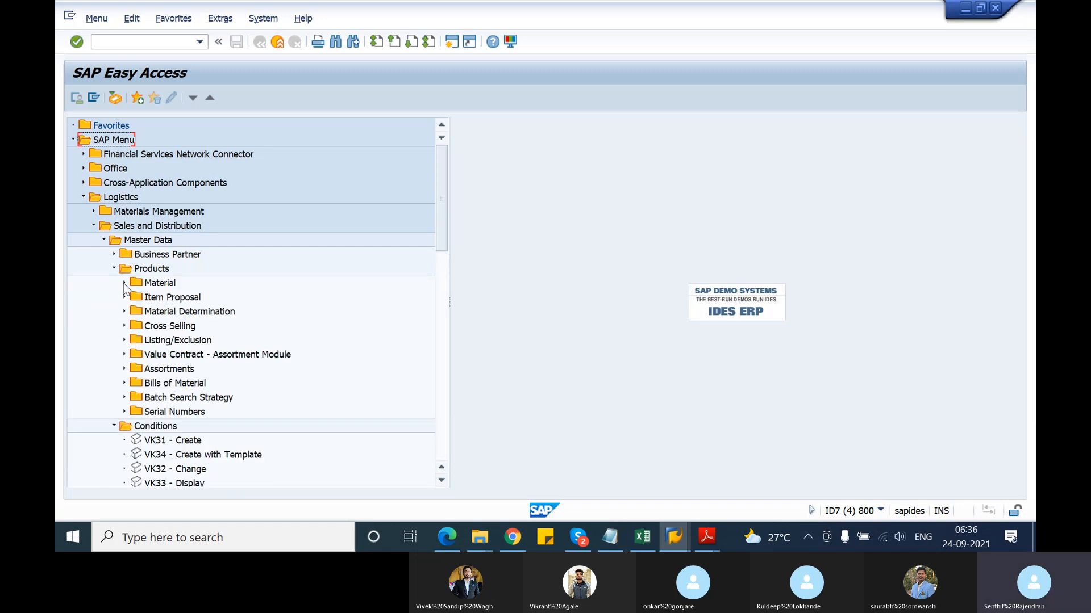
left_click(125, 284)
left_click(124, 284)
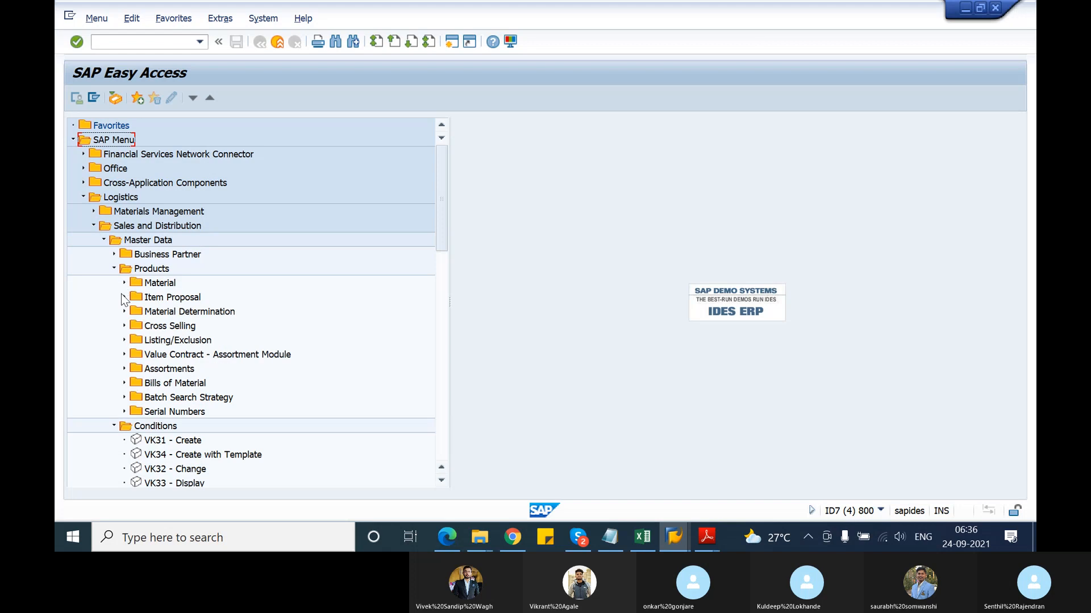
left_click(124, 312)
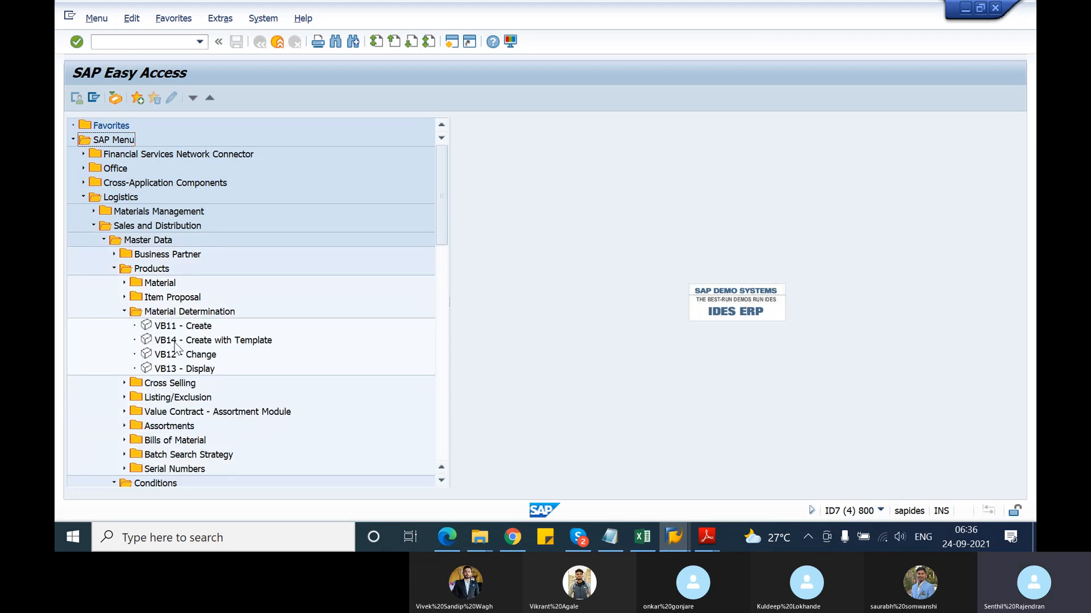
key("alt+Tab")
key("alt+Tab")
key("alt+Tab")
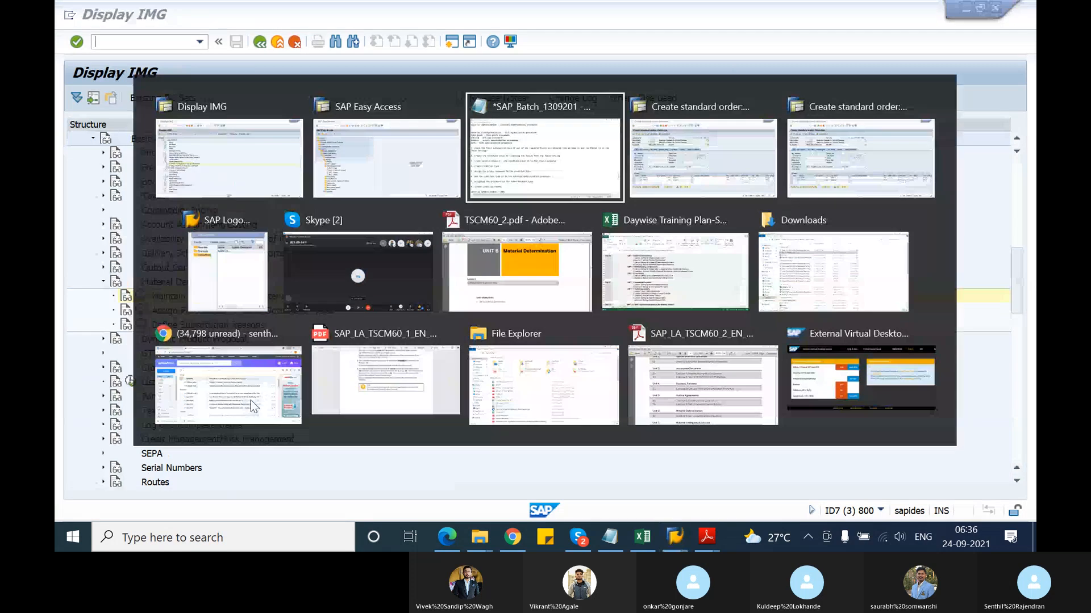
Change VB01 to VB11 and list 'VB11 - create', 'VB12 - change', 'VB13 - display' in the notes
key("BackSpace")
key("BackSpace")
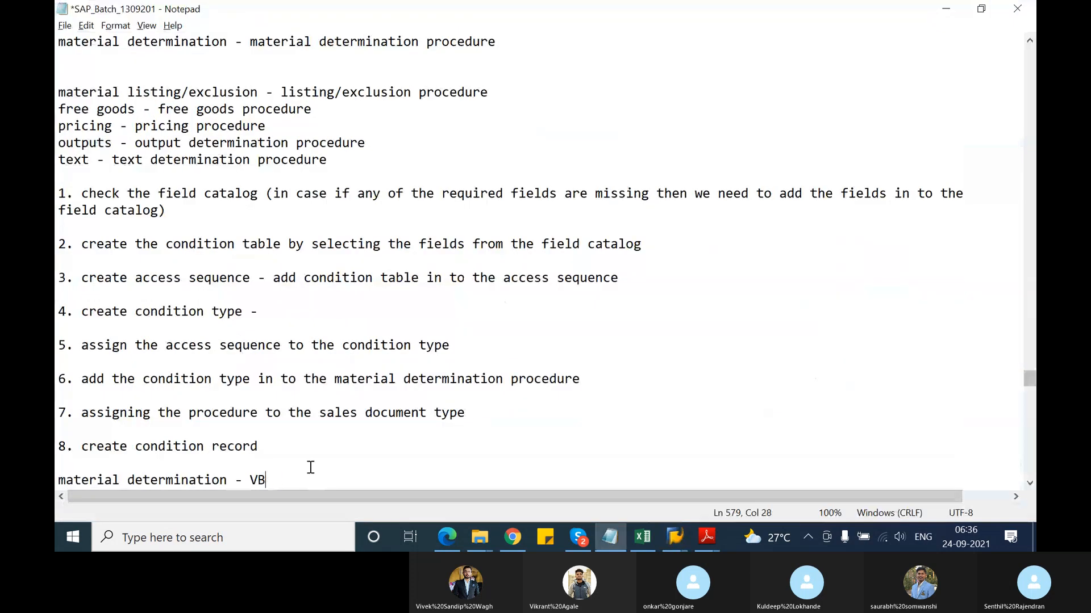
type("11")
key("Return")
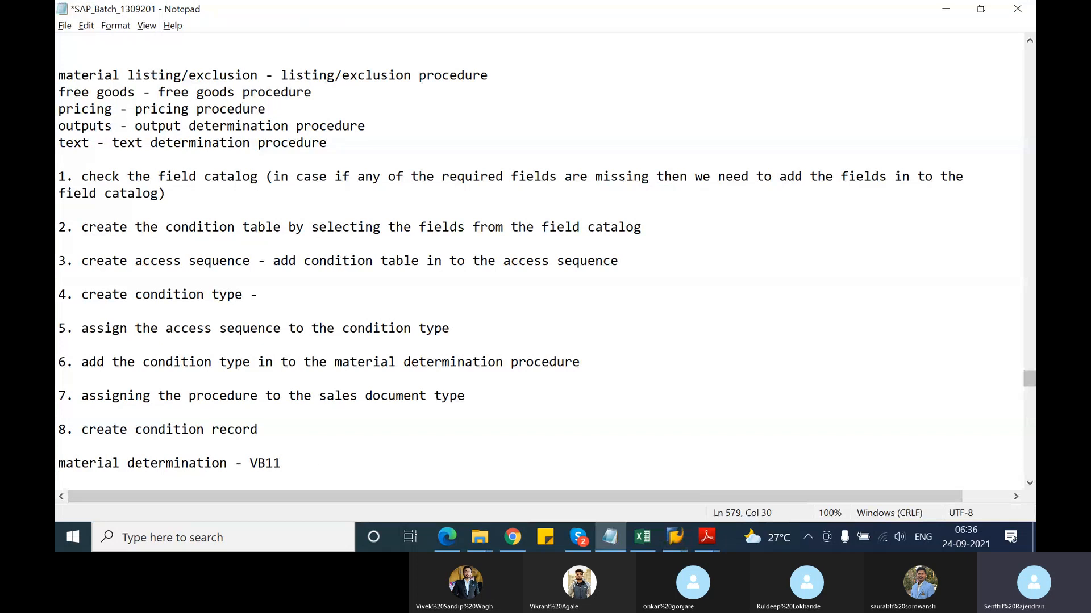
type("- create")
key("Return")
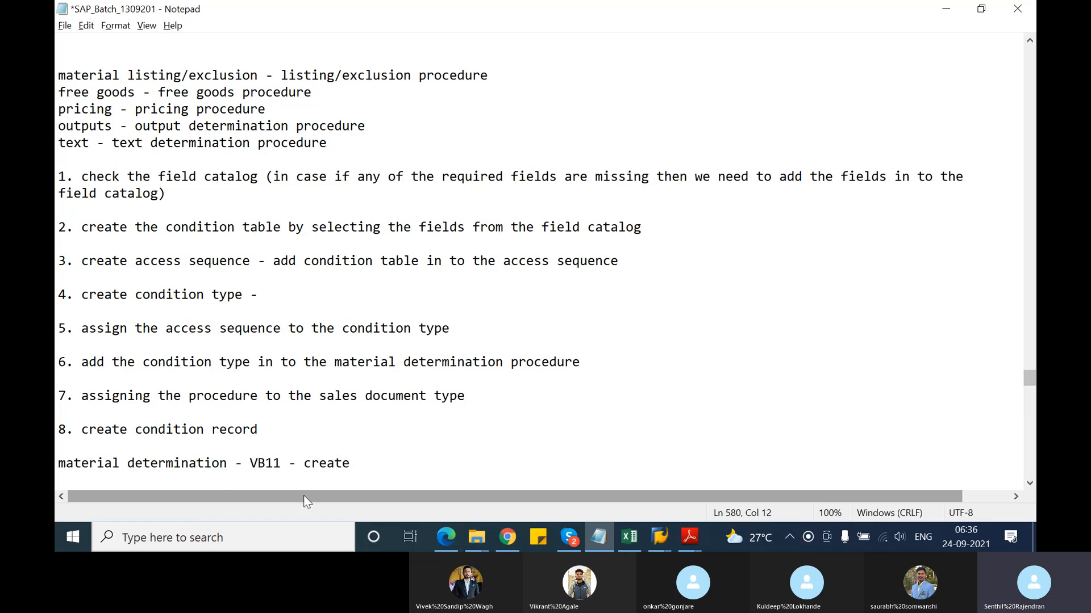
type("VB12 - change")
key("Return")
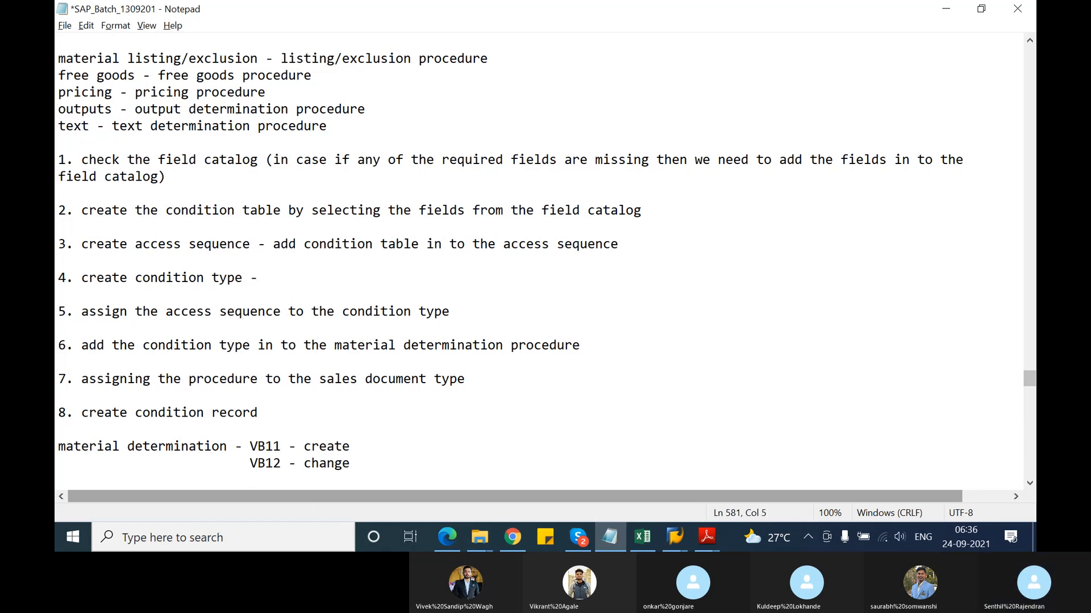
type("VB13 - displa")
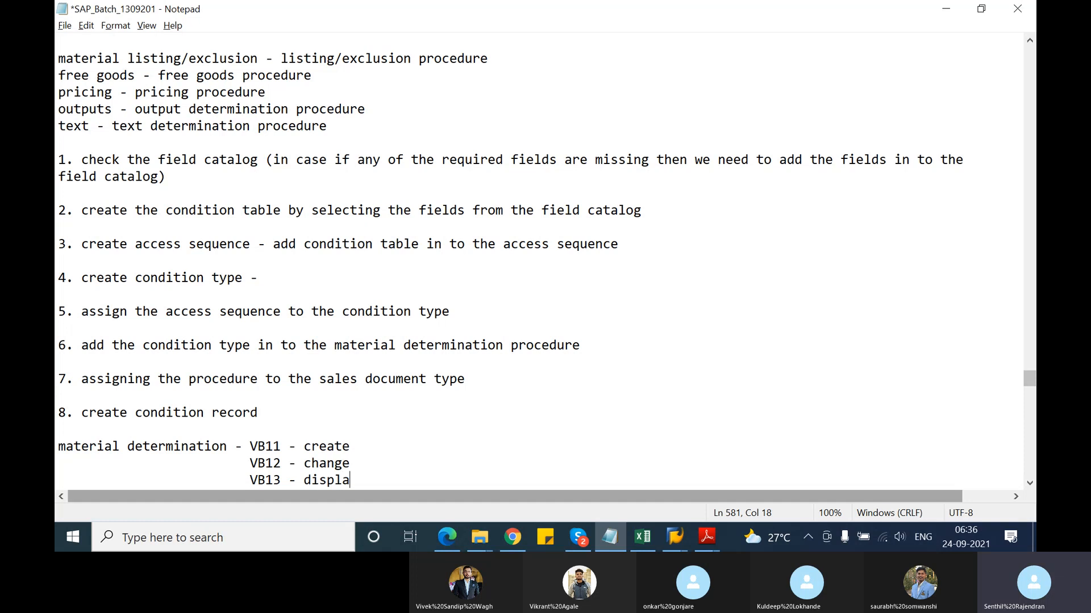
type("y")
key("alt+Tab")
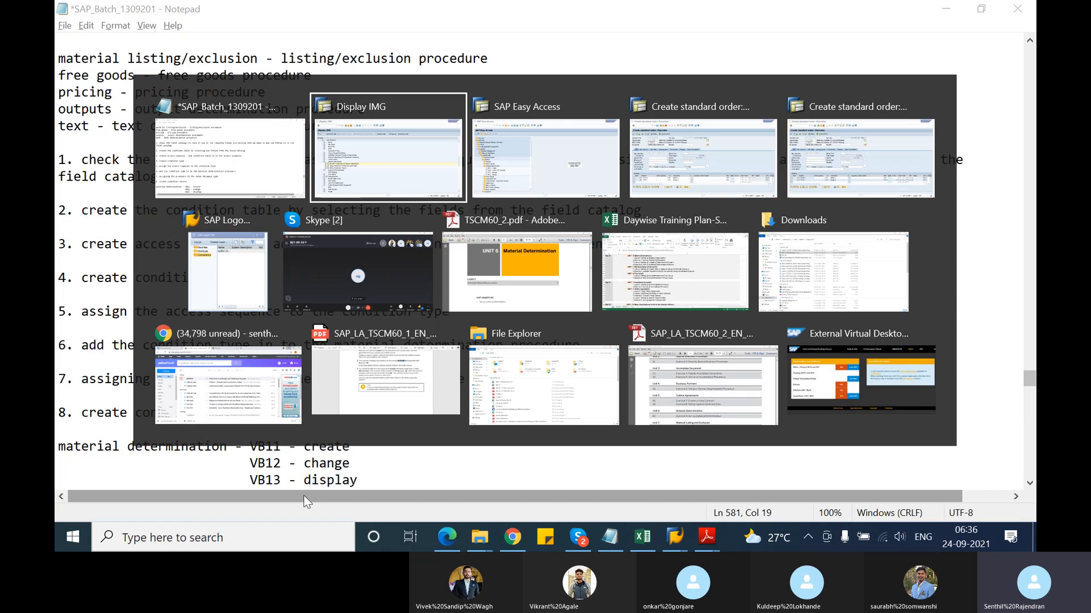
key("alt+Tab")
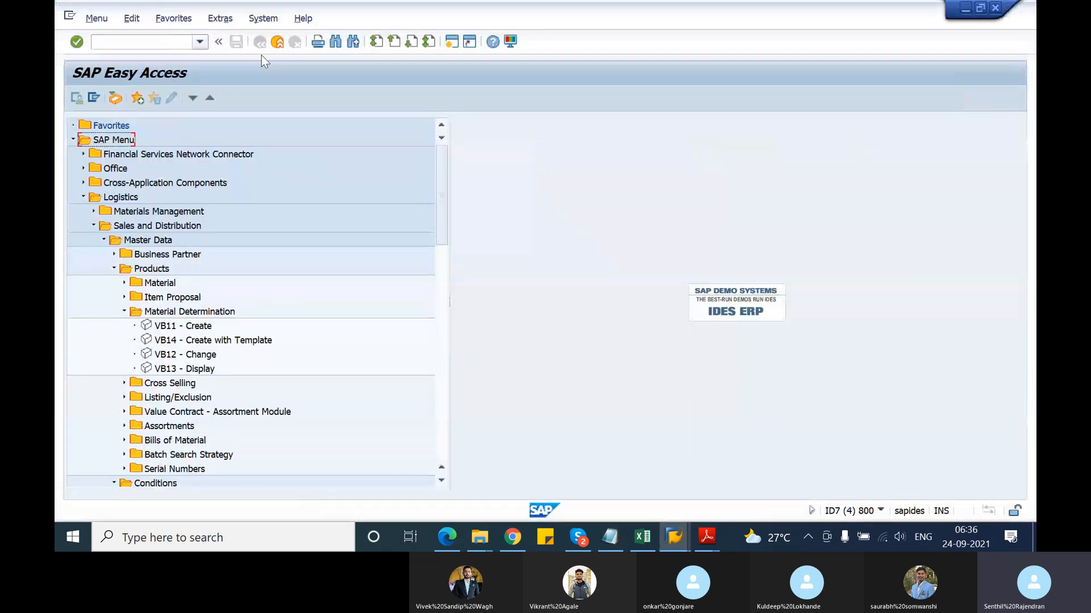
Collapse the expanded Easy Access folders back to Sales and Distribution level
left_click(140, 40)
left_click(124, 312)
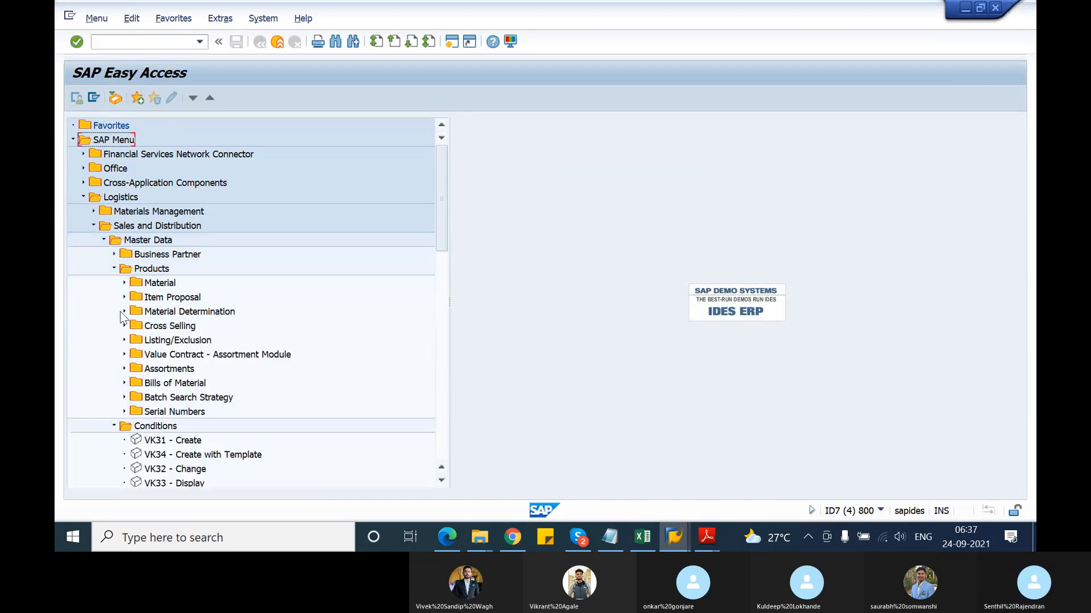
left_click(103, 241)
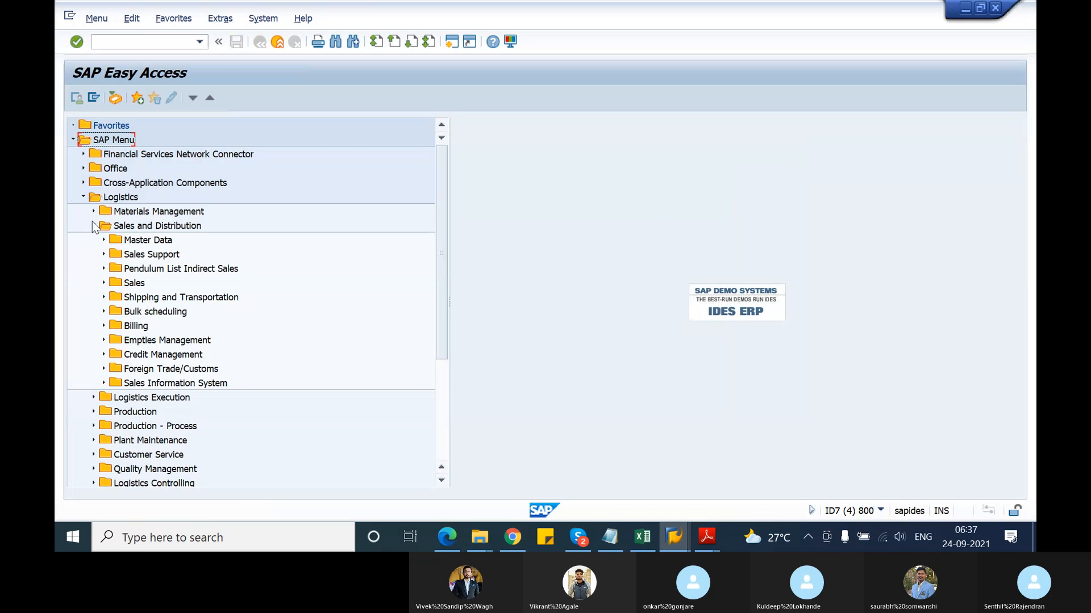
left_click(83, 198)
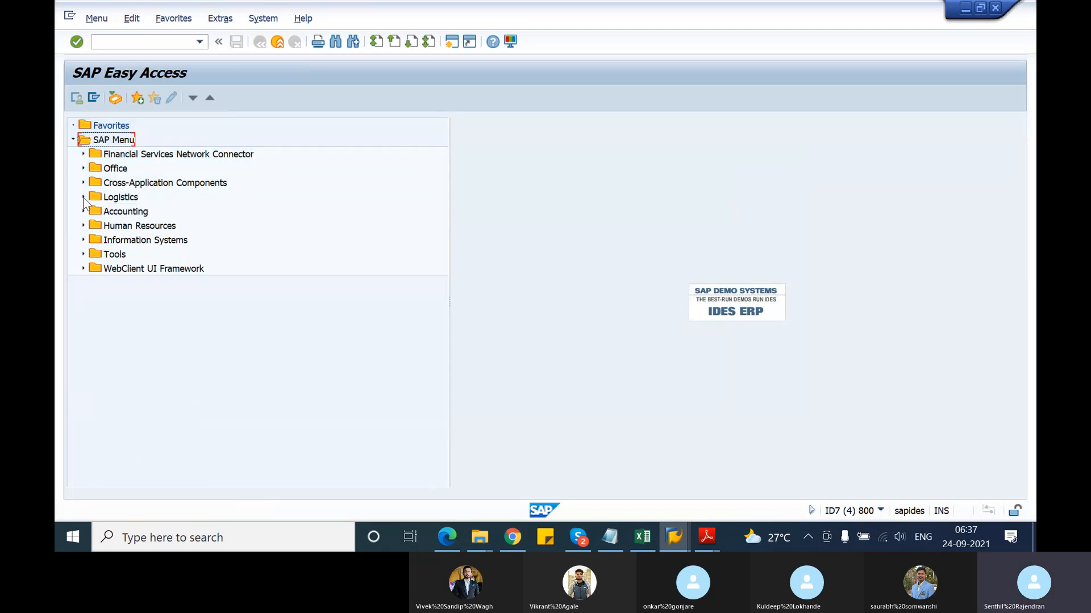
left_click(84, 197)
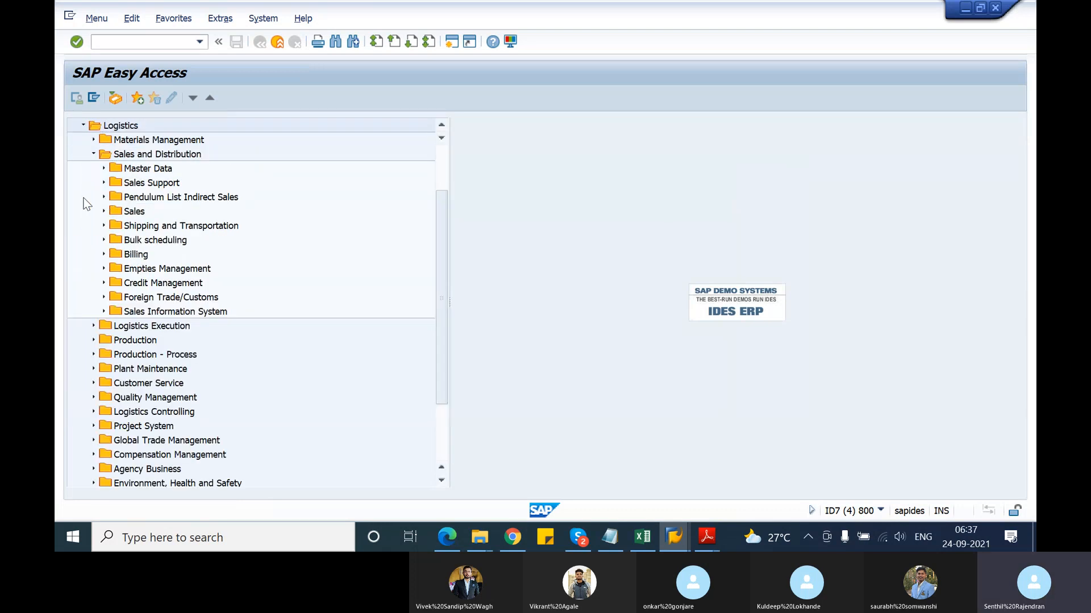
left_click(104, 168)
left_click(113, 154)
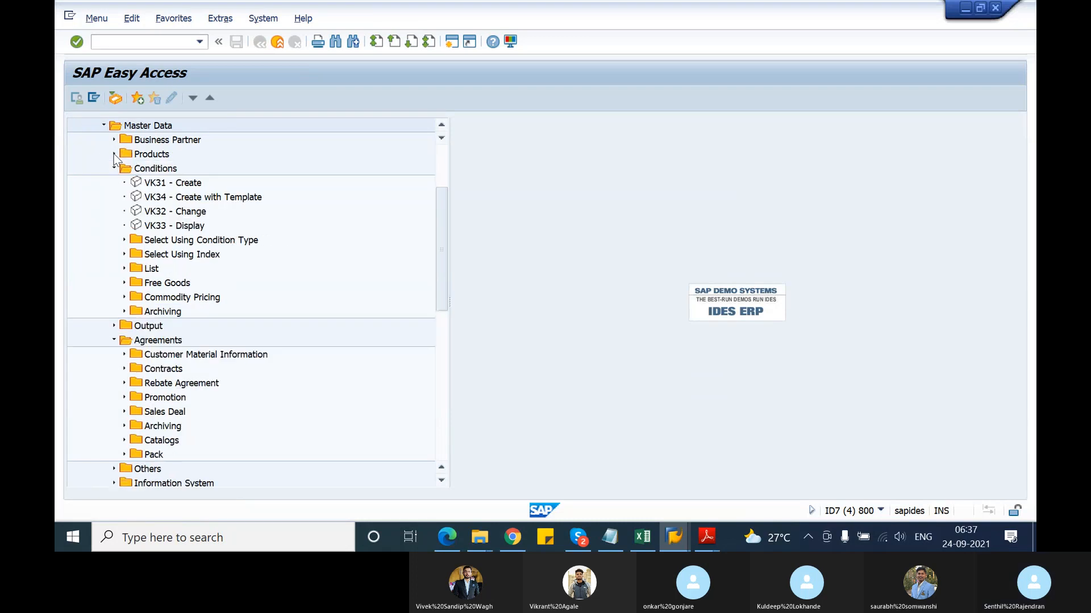
scroll(112, 187, "up", 1)
left_click(113, 212)
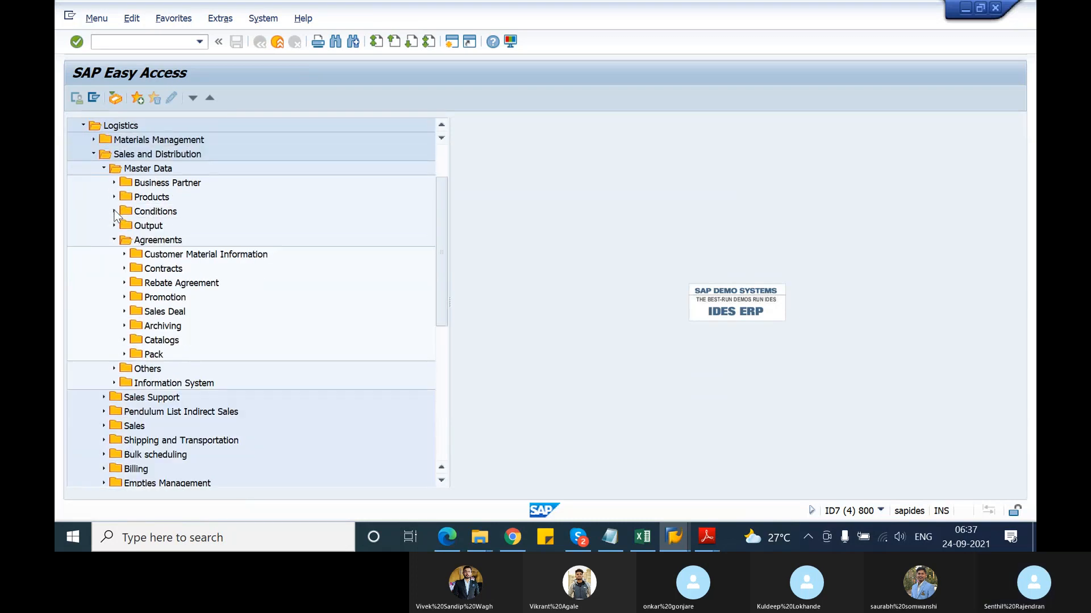
left_click(117, 241)
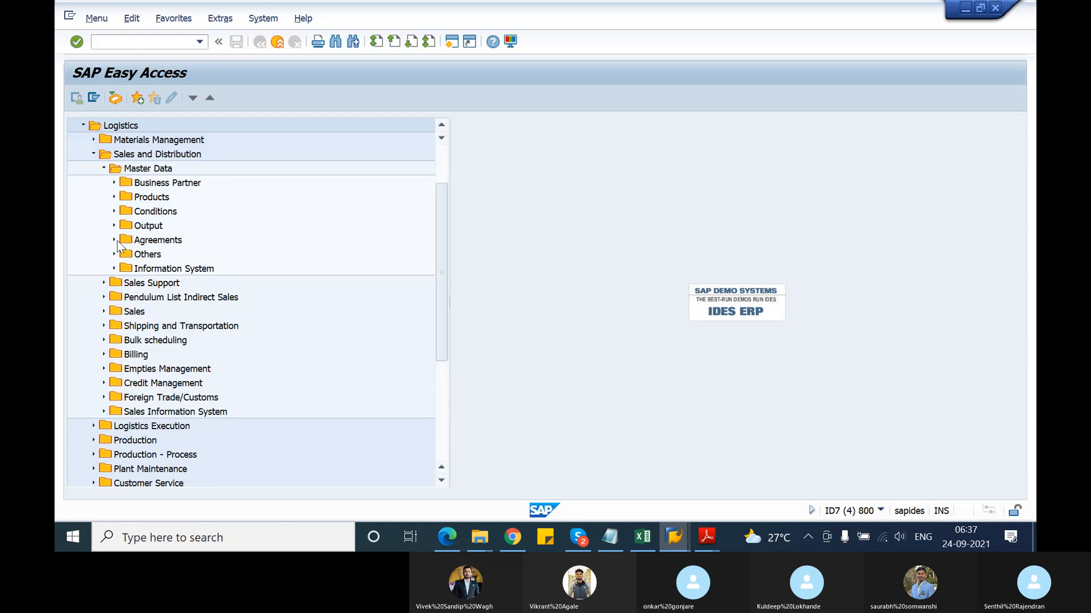
left_click(104, 168)
scroll(127, 233, "up", 2)
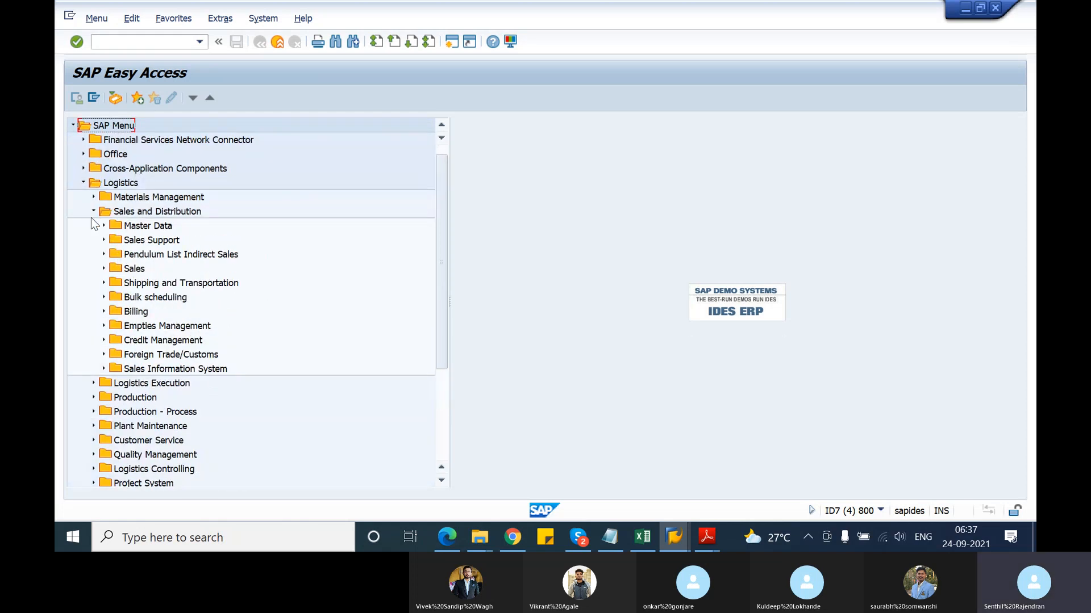
Expand Master Data > Products > Material Determination and launch VB11 Create
left_click(104, 226)
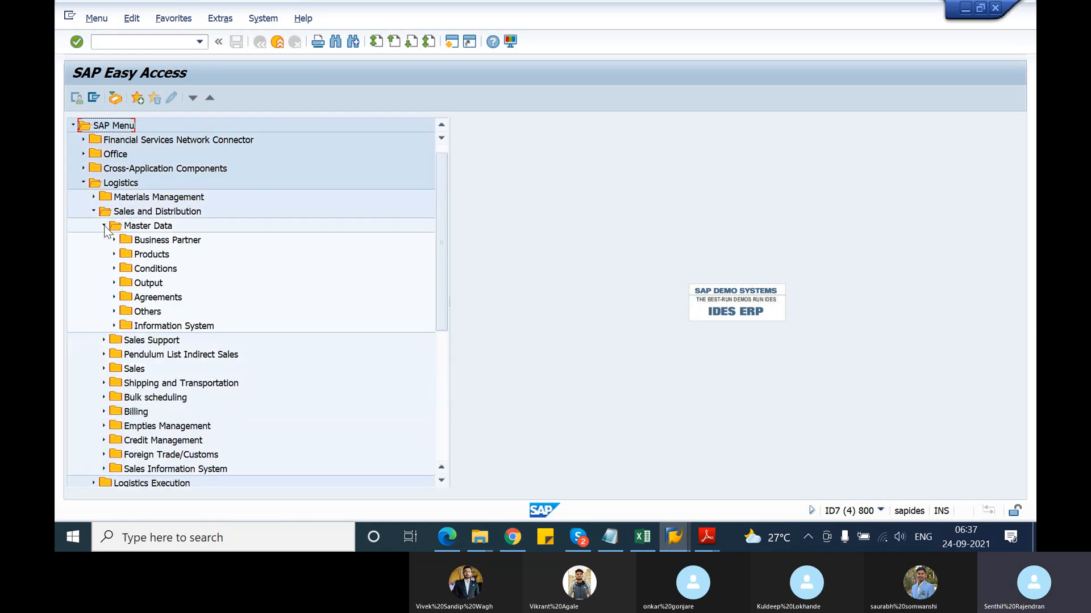
left_click(114, 255)
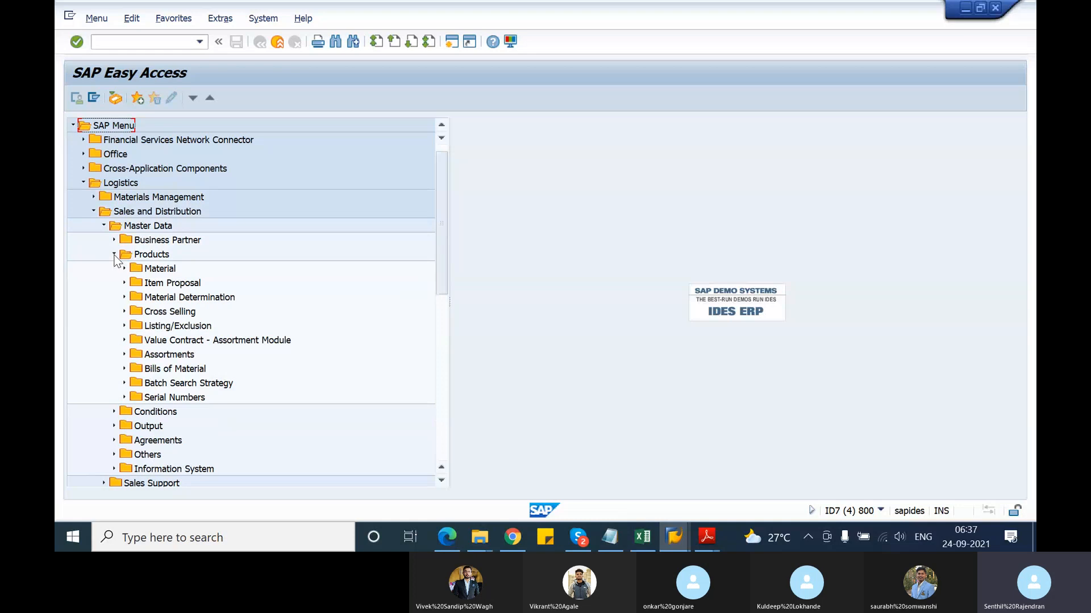
left_click(124, 269)
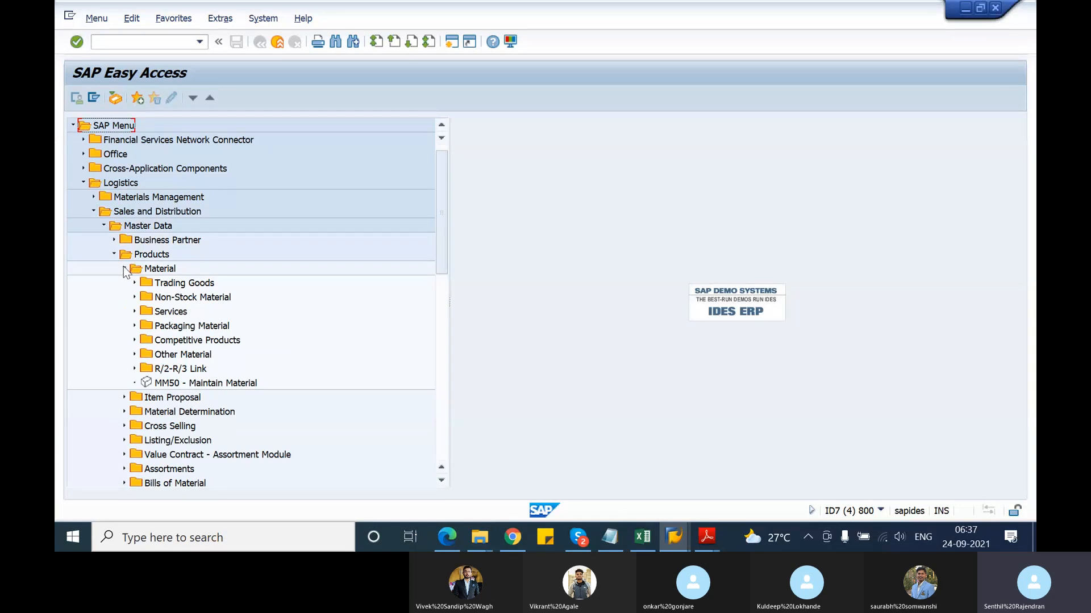
left_click(124, 269)
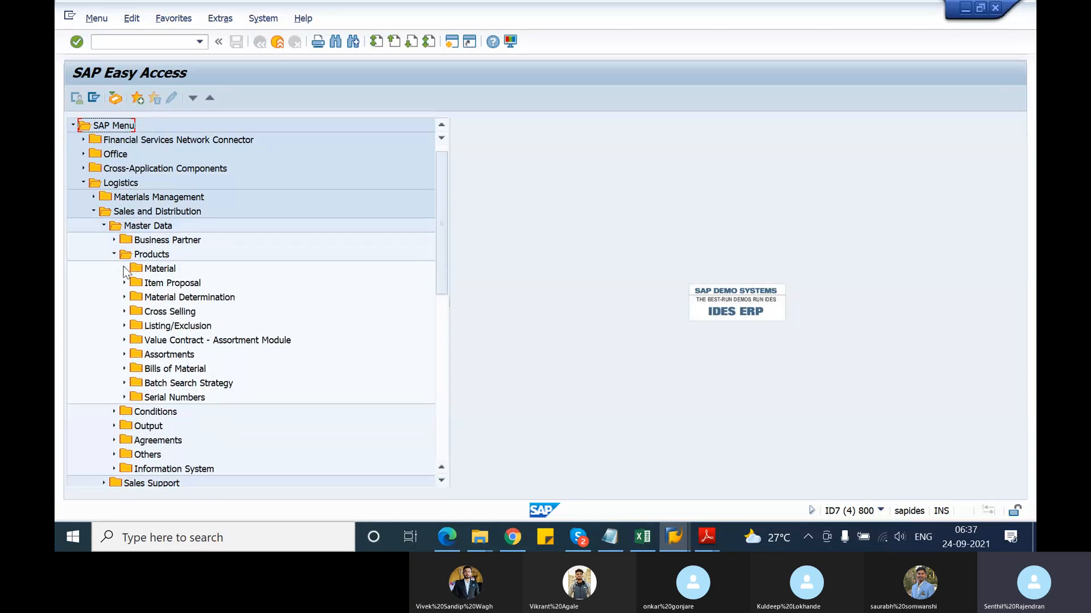
left_click(124, 297)
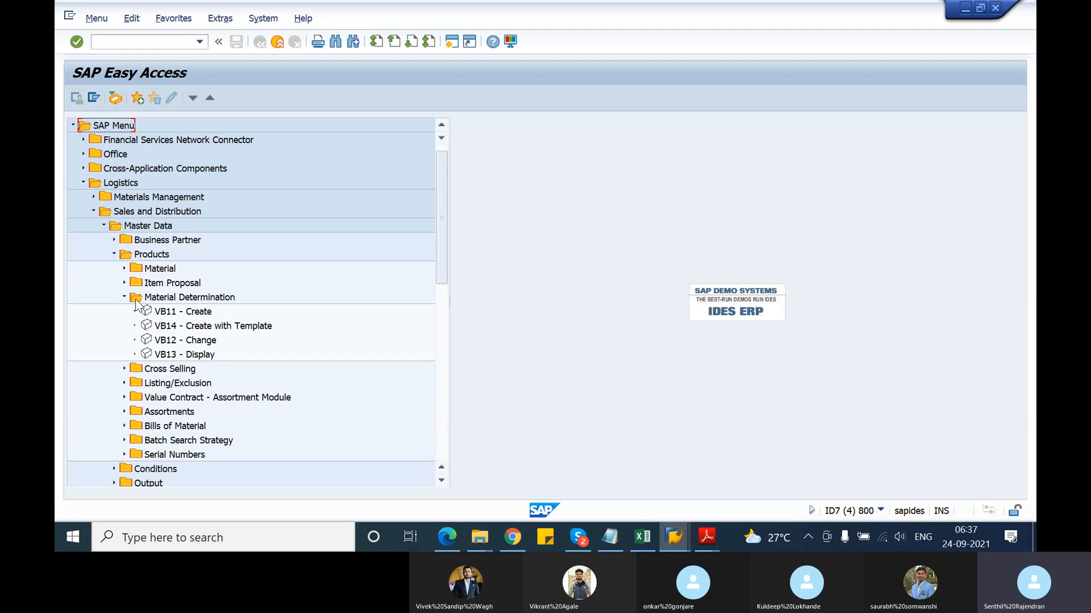
left_click(151, 315)
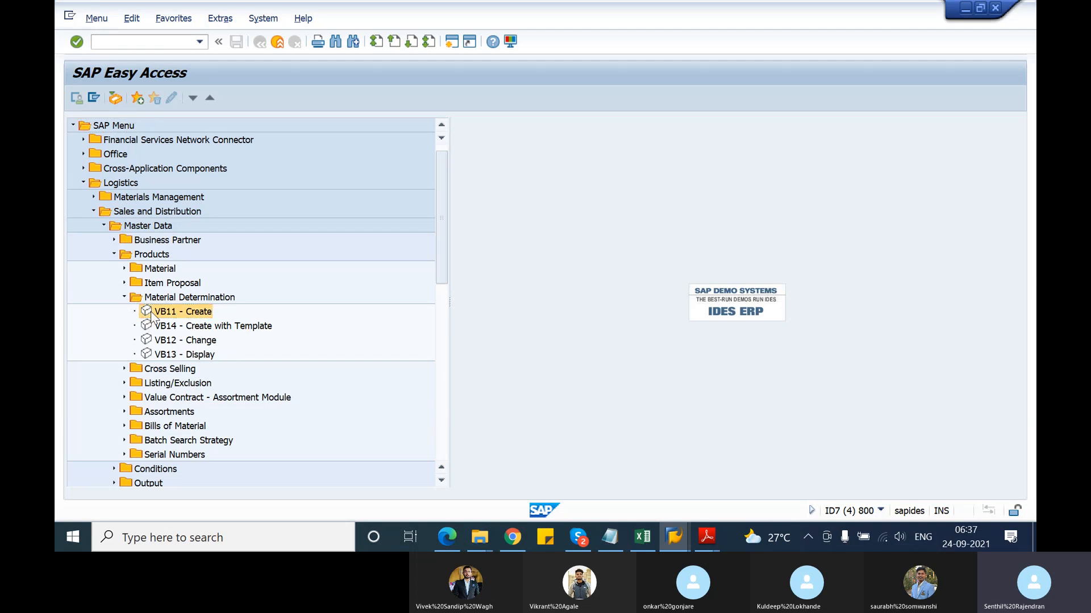
double_click(151, 314)
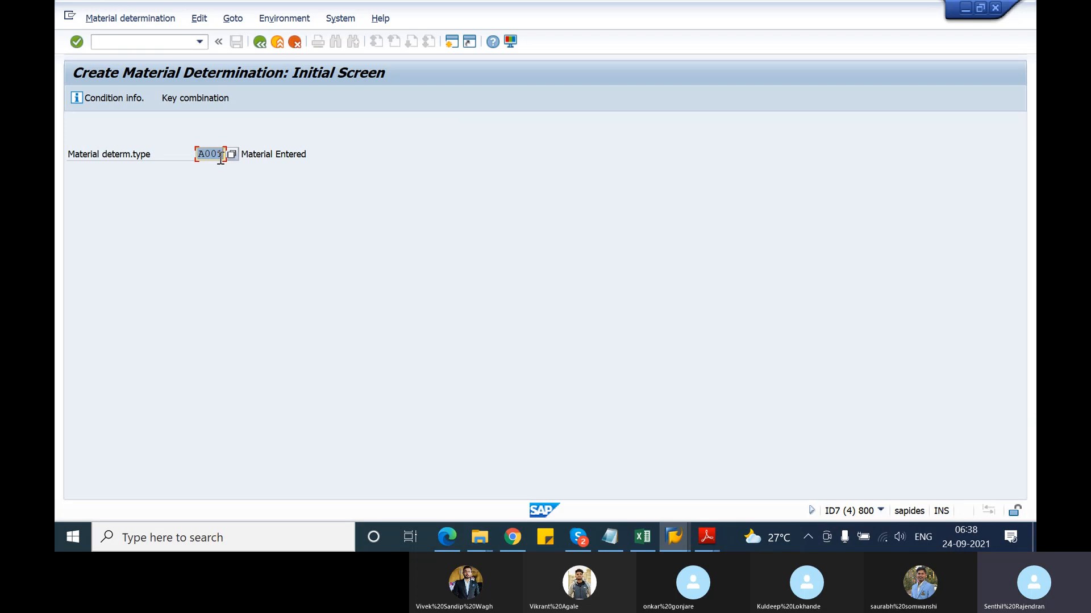
Choose the Sales org./Distr. Chl/Division/SalesDocTy key combination for A001 records
left_click(198, 99)
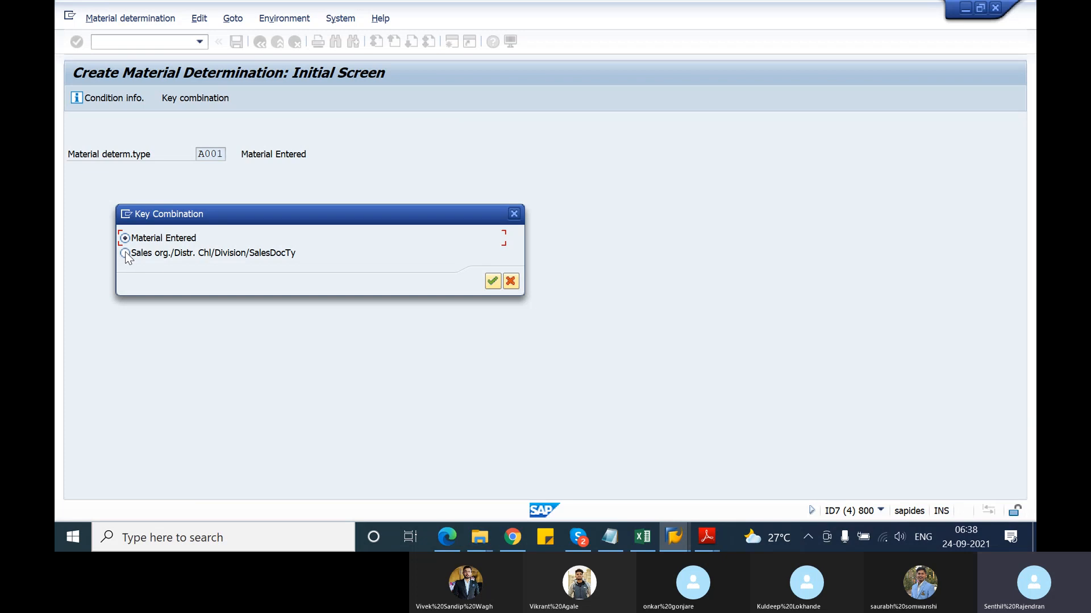
left_click(494, 282)
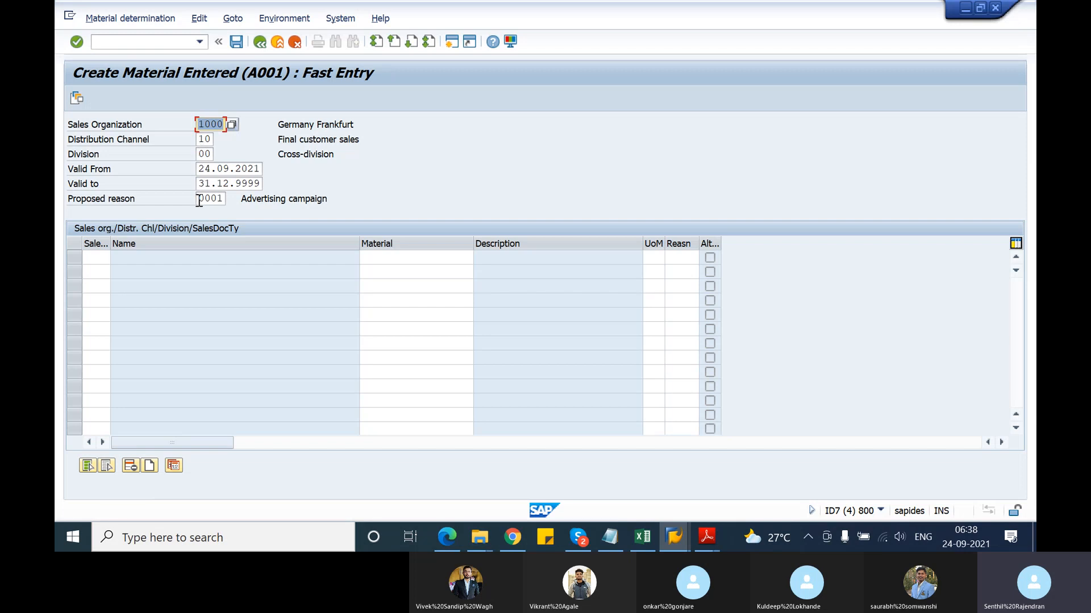
Enter document type OR with material T-ATD21, then exit without saving the conditions
left_click_drag(199, 201, 227, 202)
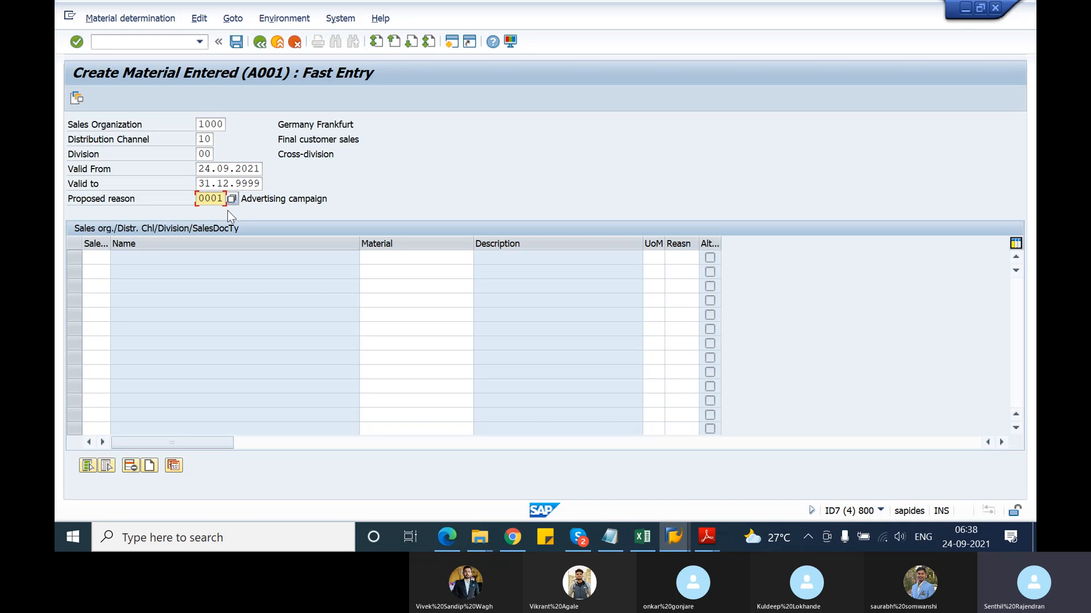
left_click(98, 257)
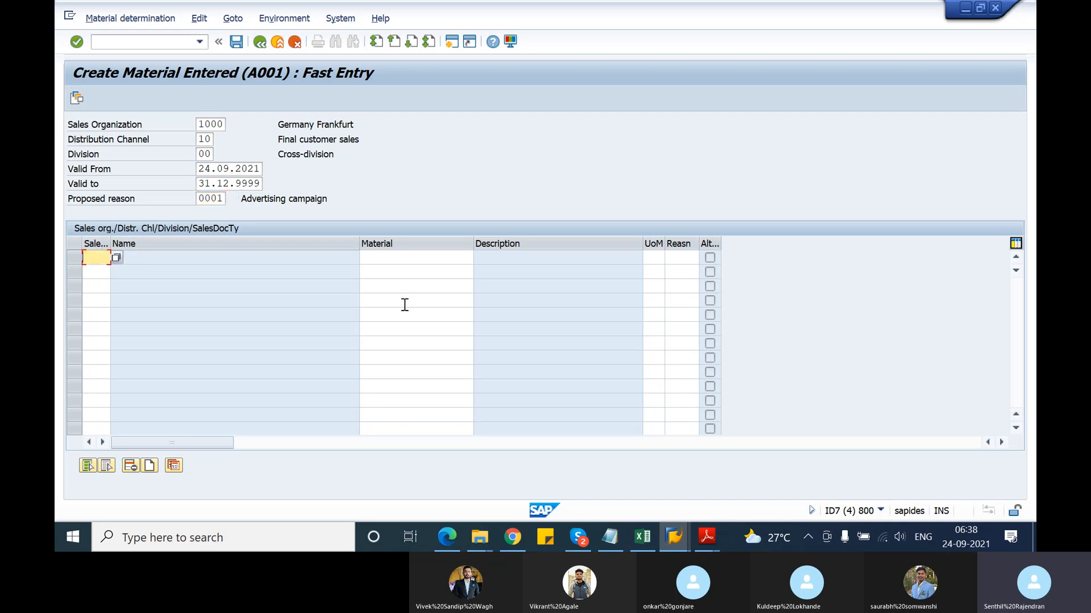
type("or")
key("Tab")
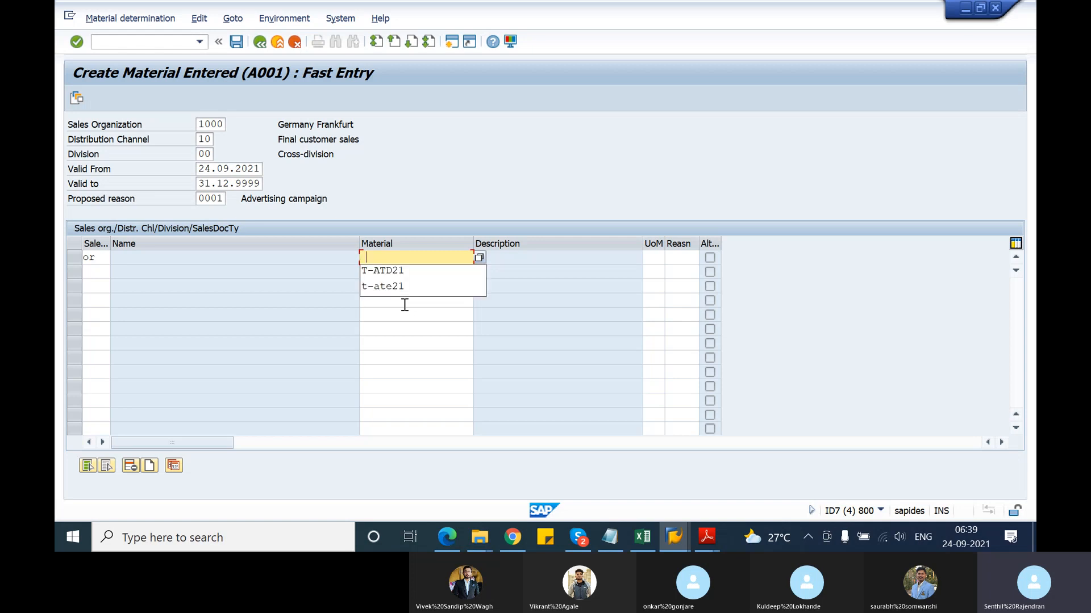
key("Down")
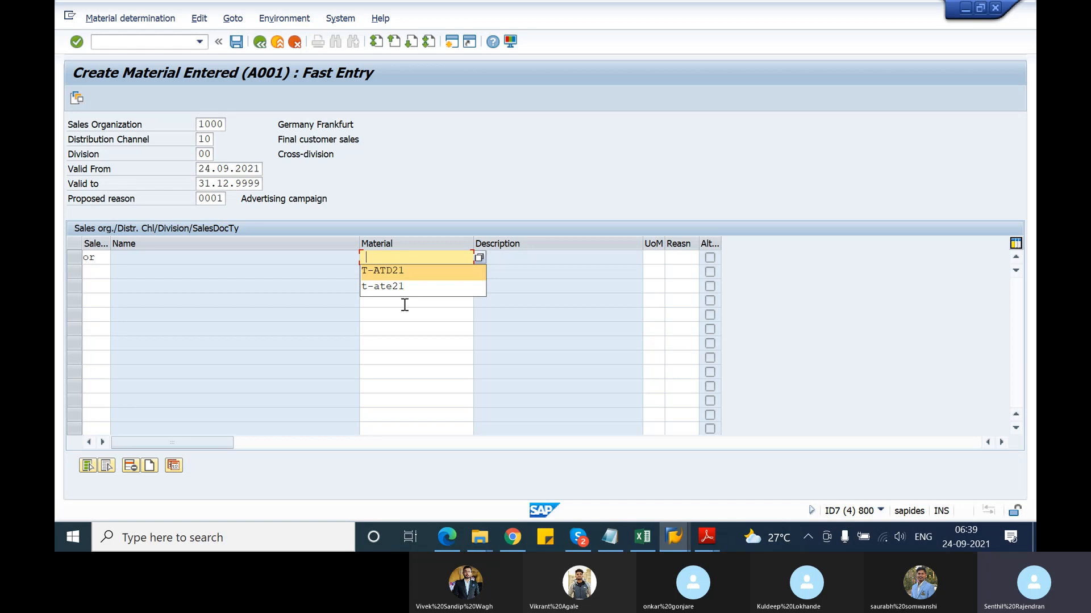
key("Return")
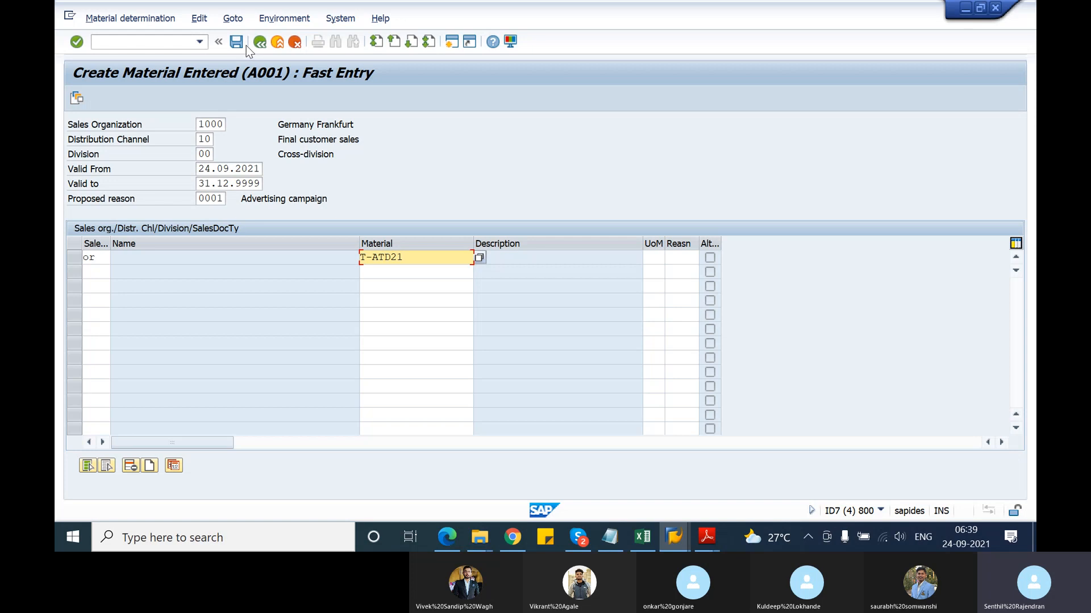
left_click(278, 44)
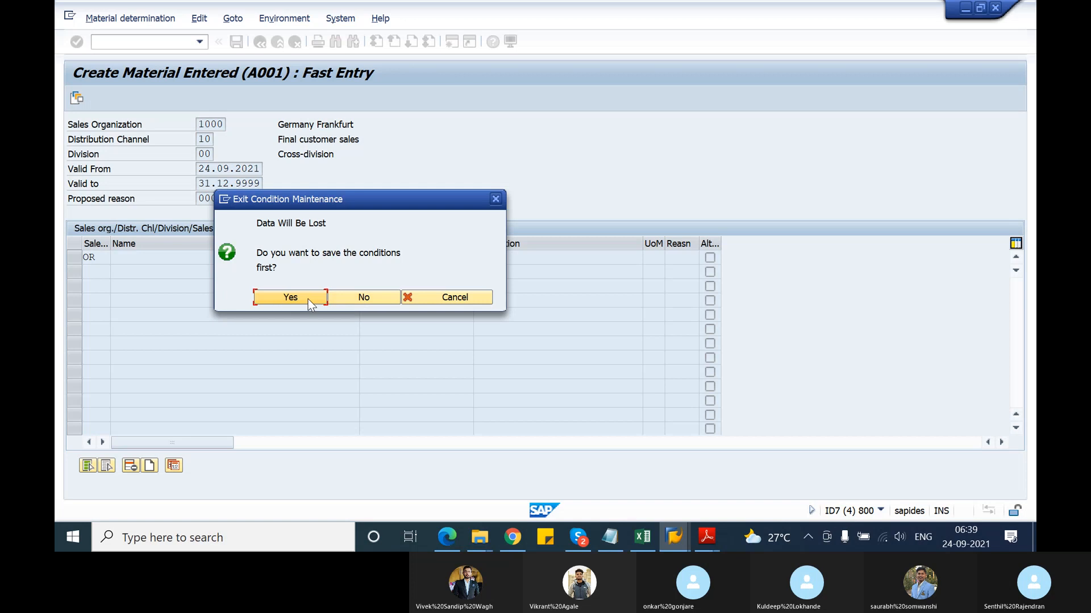
left_click(359, 297)
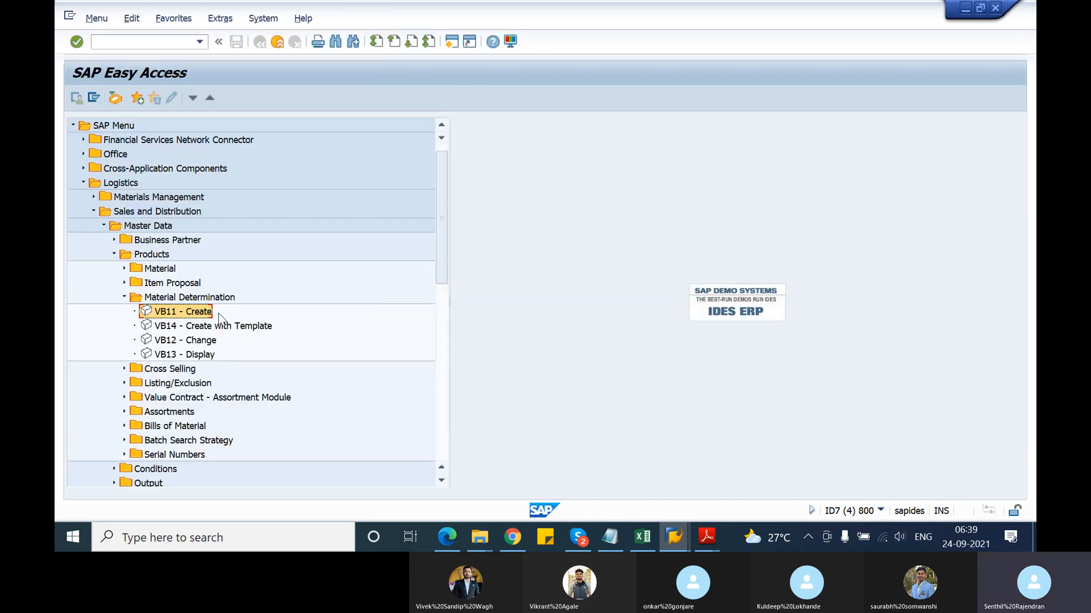
double_click(152, 312)
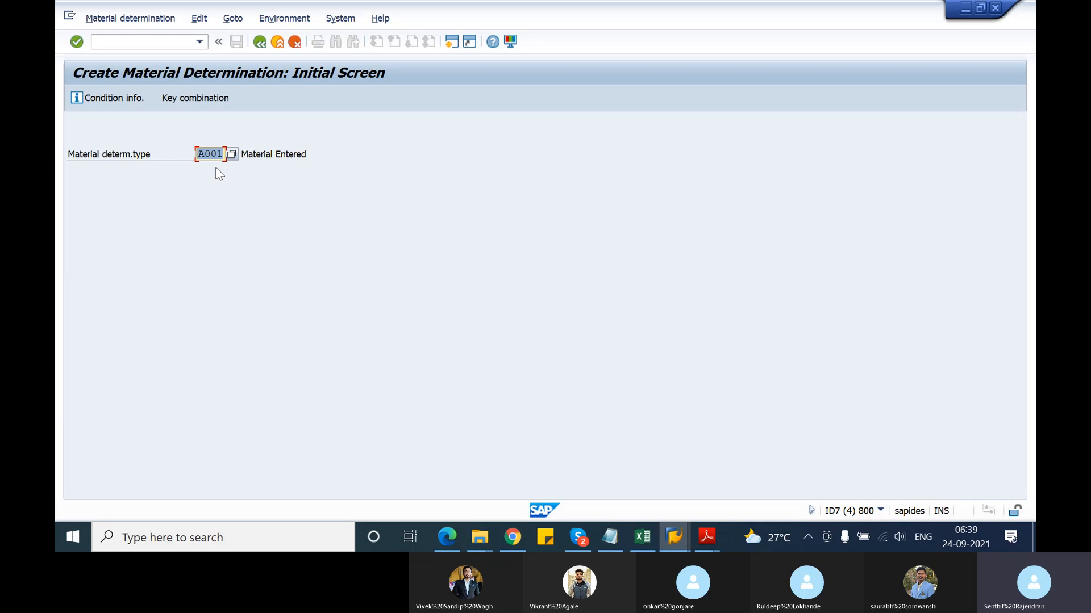
key("Return")
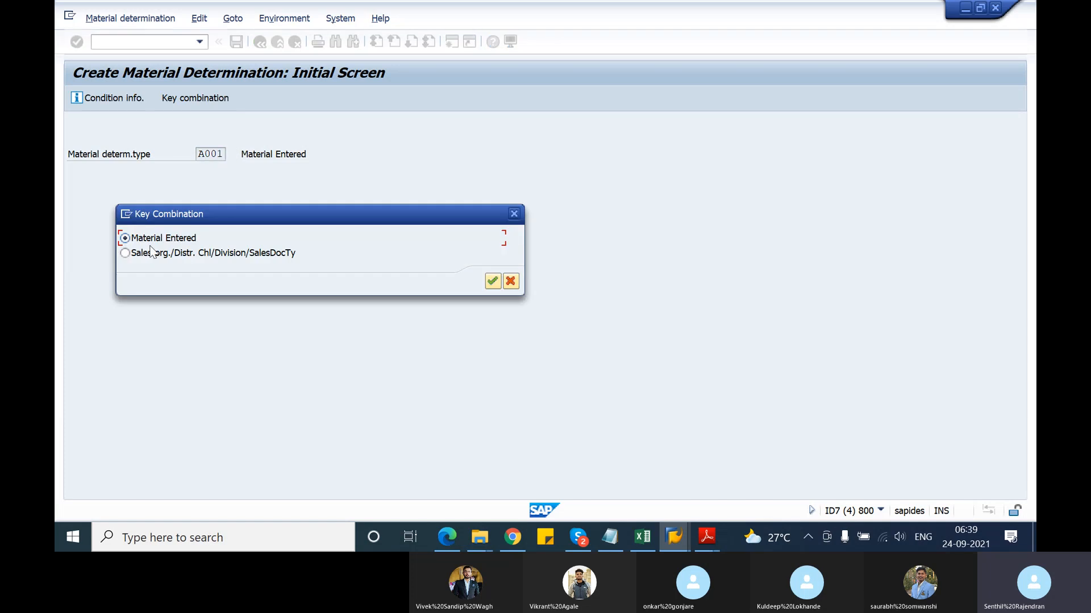
key("Return")
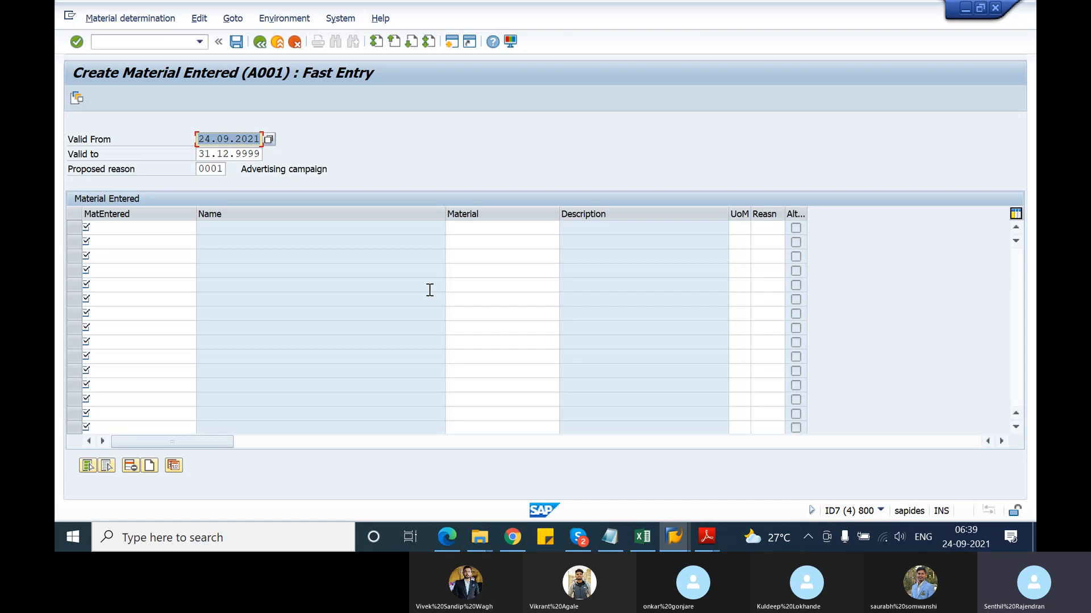
left_click(259, 46)
left_click(130, 18)
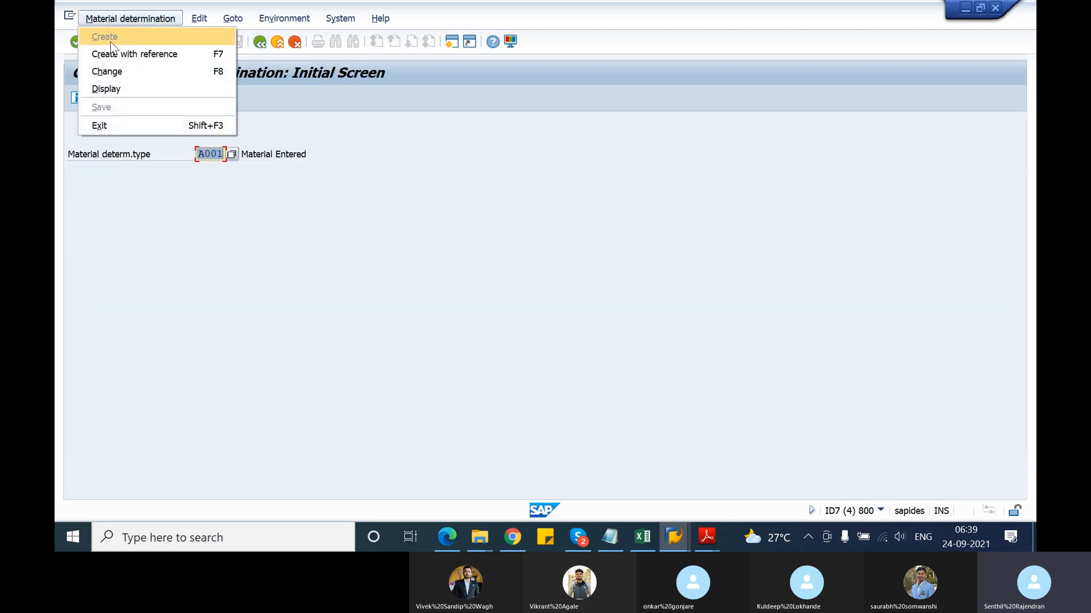
Open Change material determination for T-ATD21 and inspect its substitute T-ATE21
left_click(108, 71)
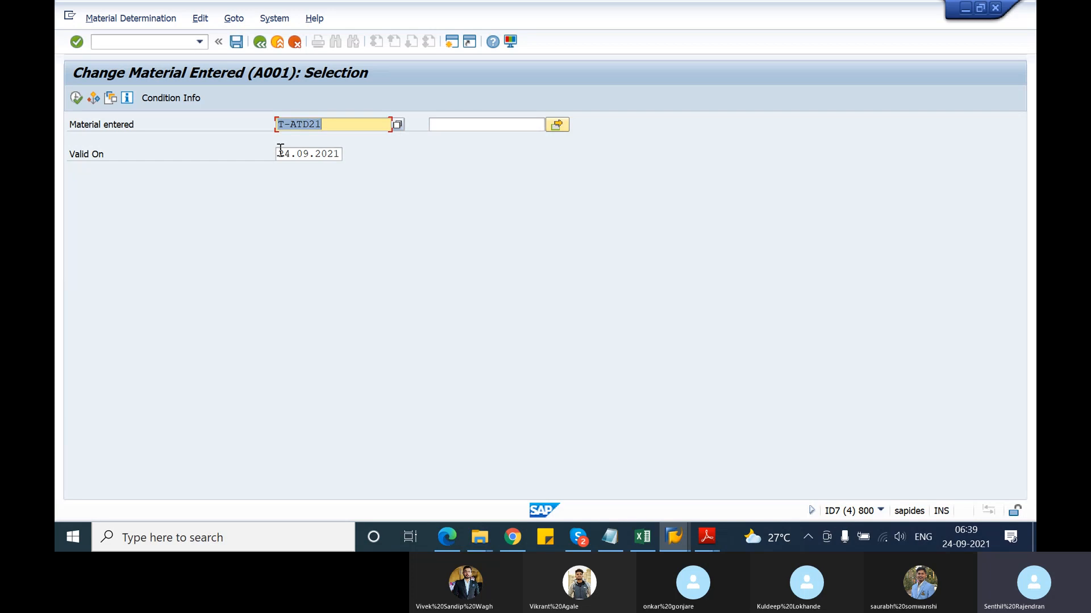
left_click(77, 98)
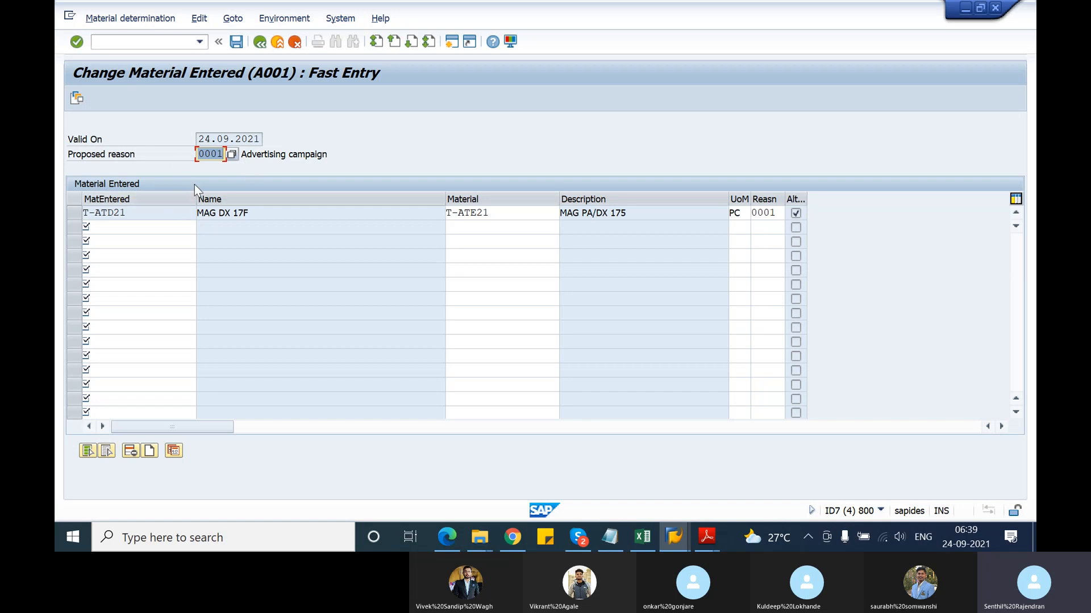
left_click(141, 212)
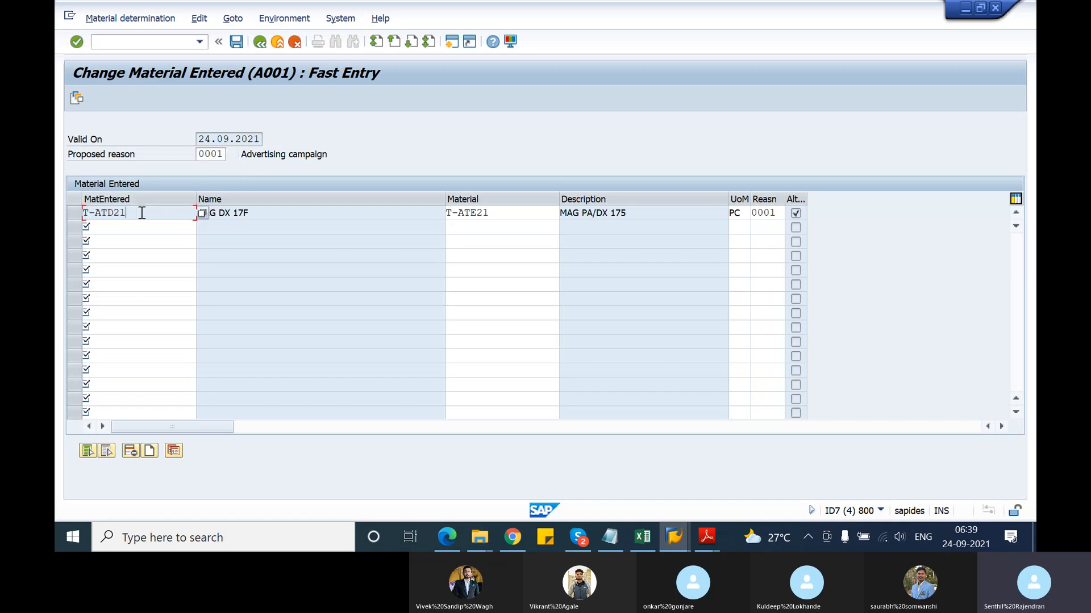
left_click_drag(129, 211, 86, 212)
left_click(86, 213)
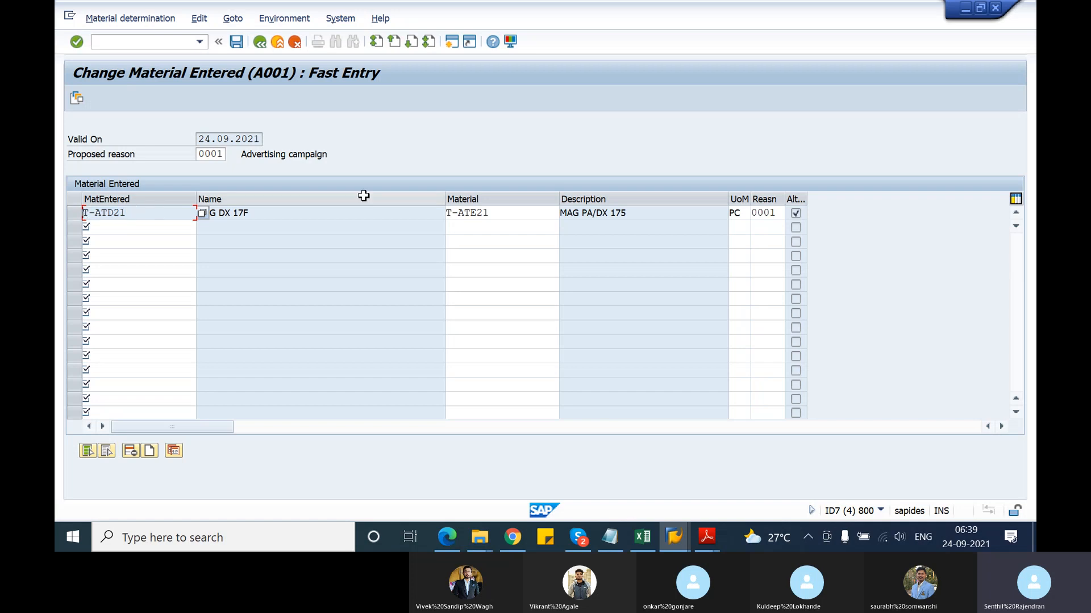
left_click_drag(495, 211, 437, 213)
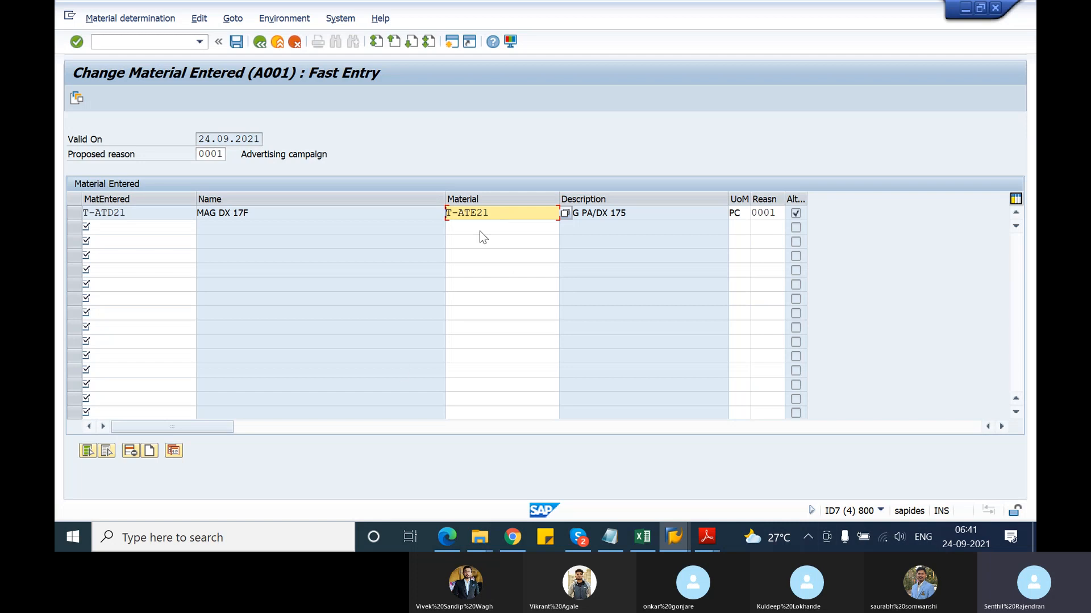
Go back from the T-ATD21 record to the Change Material Determination initial screen with type A001
left_click(260, 41)
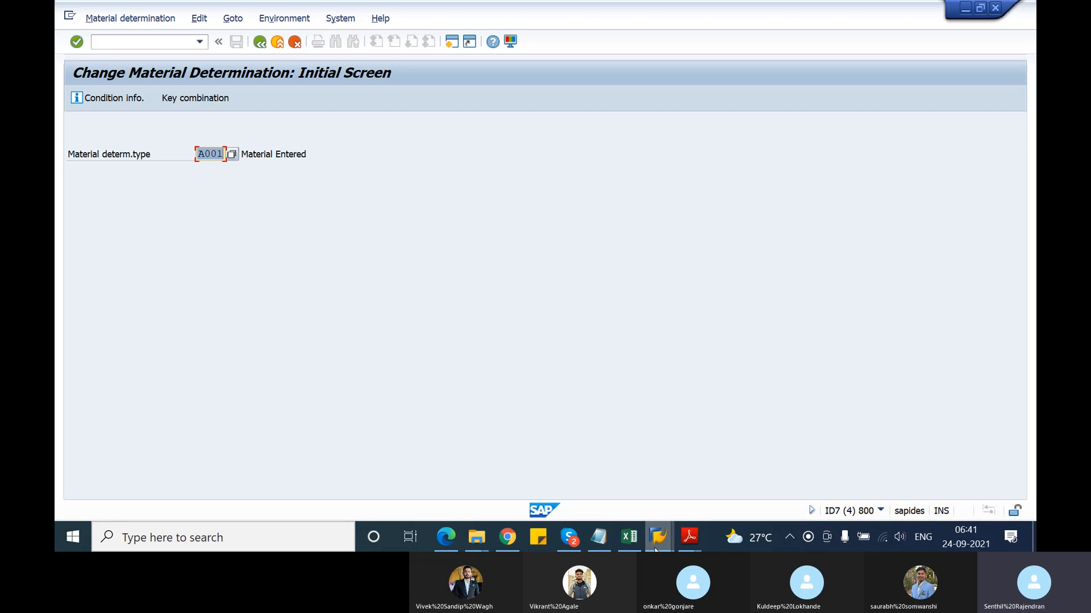
Bring the Display IMG window forward, showing Material Determination's three configuration activities
mouse_move(653, 550)
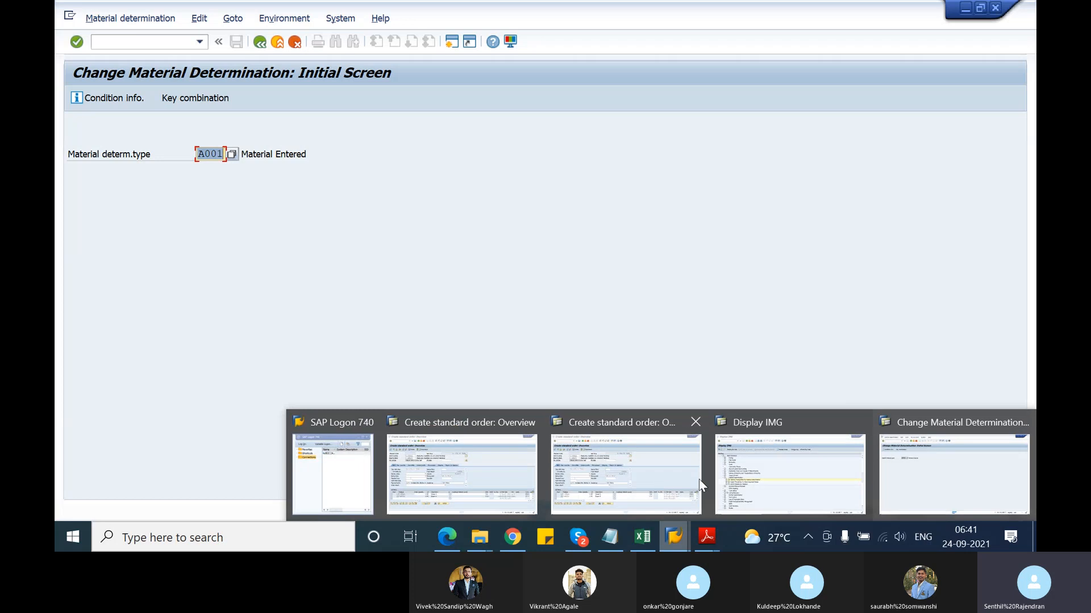
left_click(768, 486)
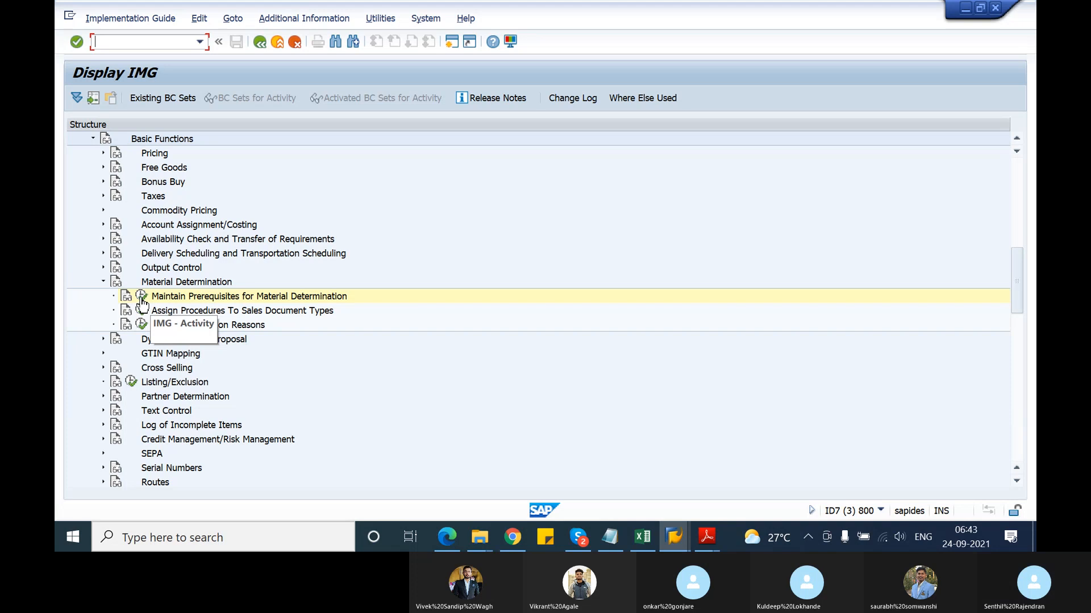
Run Maintain Prerequisites for Material Determination to list its seven condition activities
left_click(142, 298)
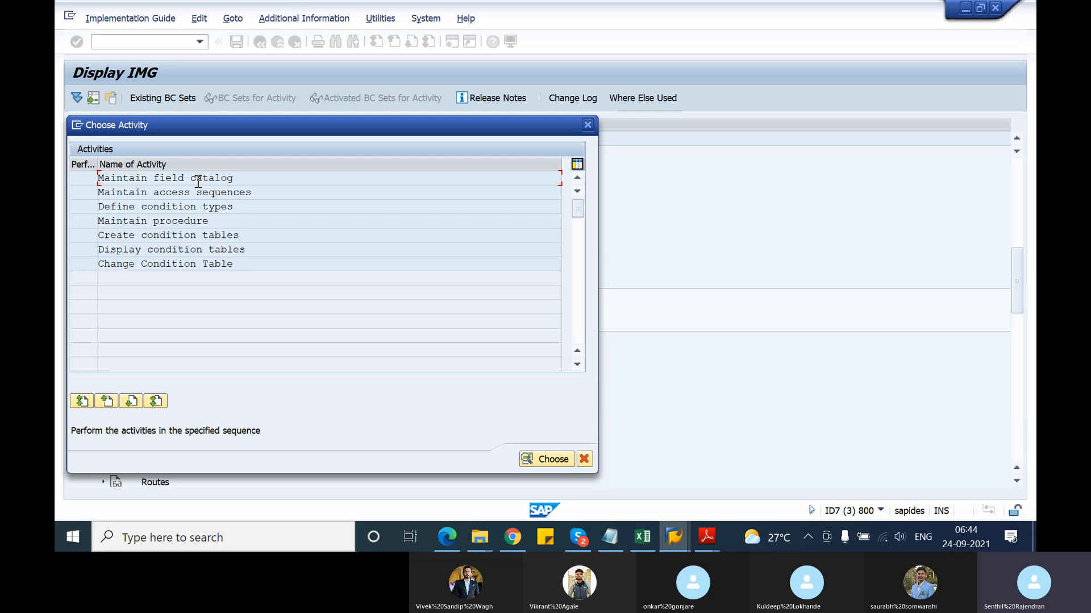
Close Choose Activity and run Define Substitution Reasons to list reasons 0000–0007
left_click(588, 125)
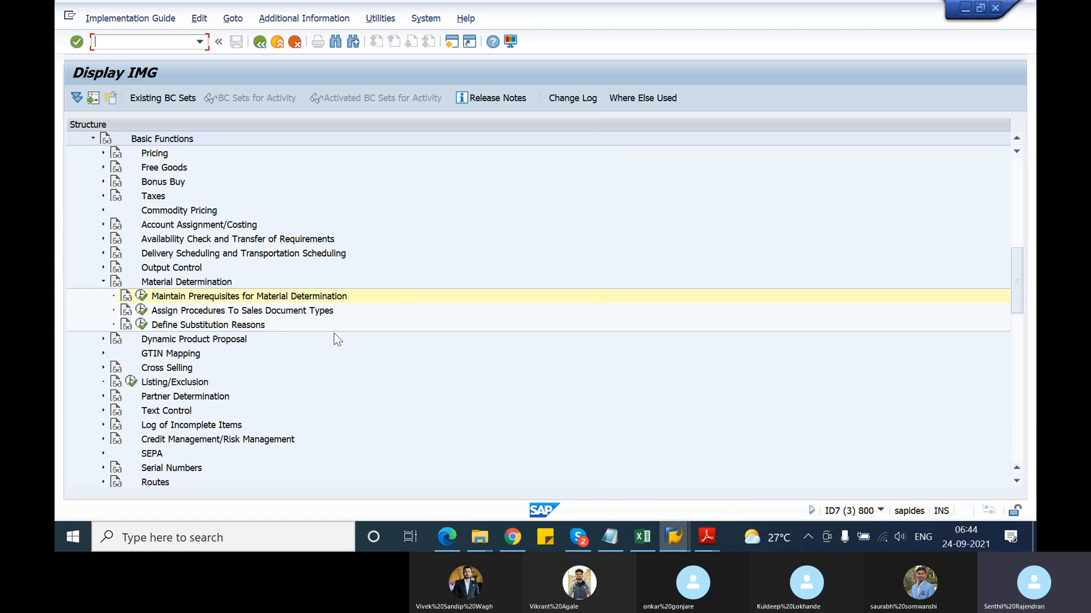
left_click(142, 326)
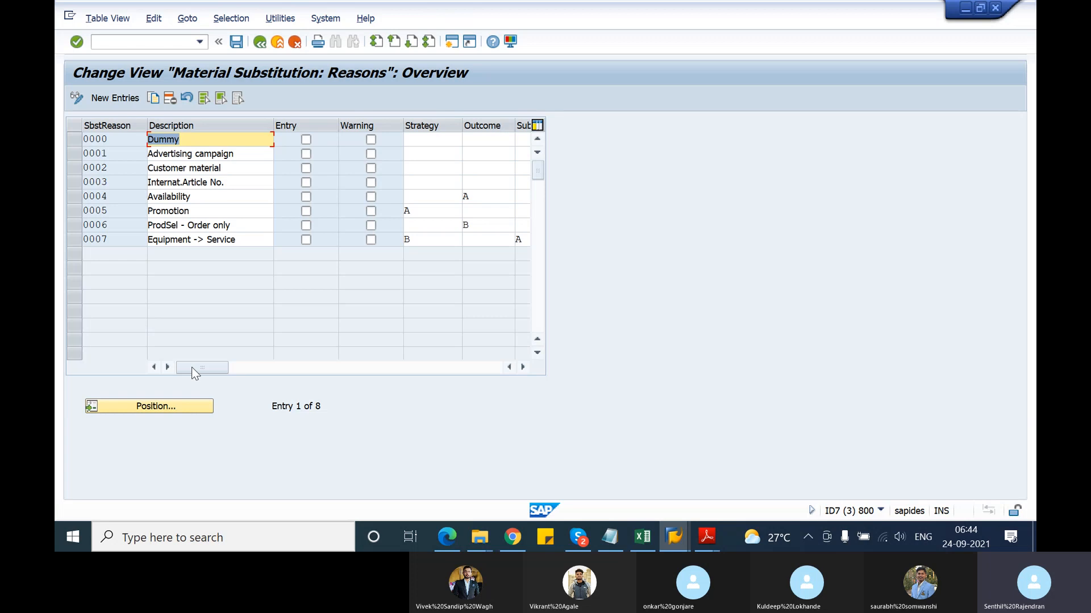
left_click(673, 537)
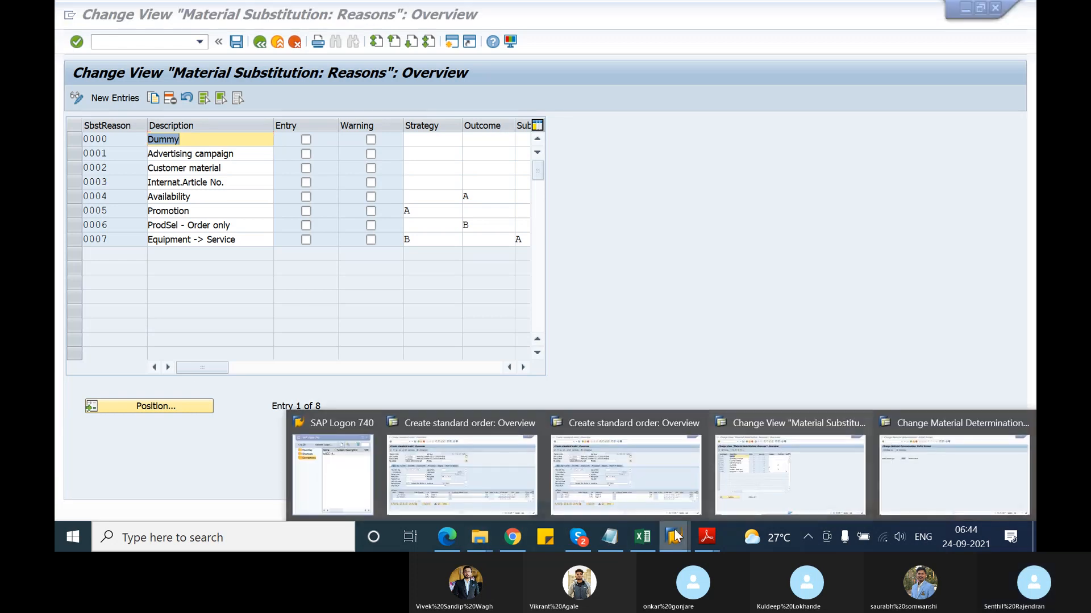
Reopen the Material Entered record for T-ATD21 and check its reason code 0001
left_click(937, 471)
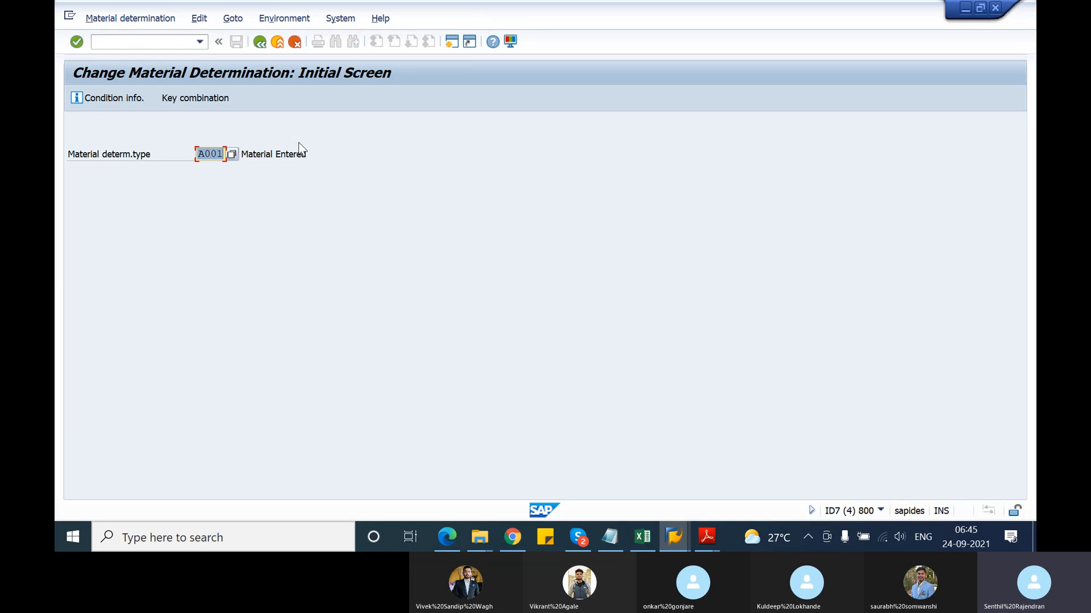
key("Return")
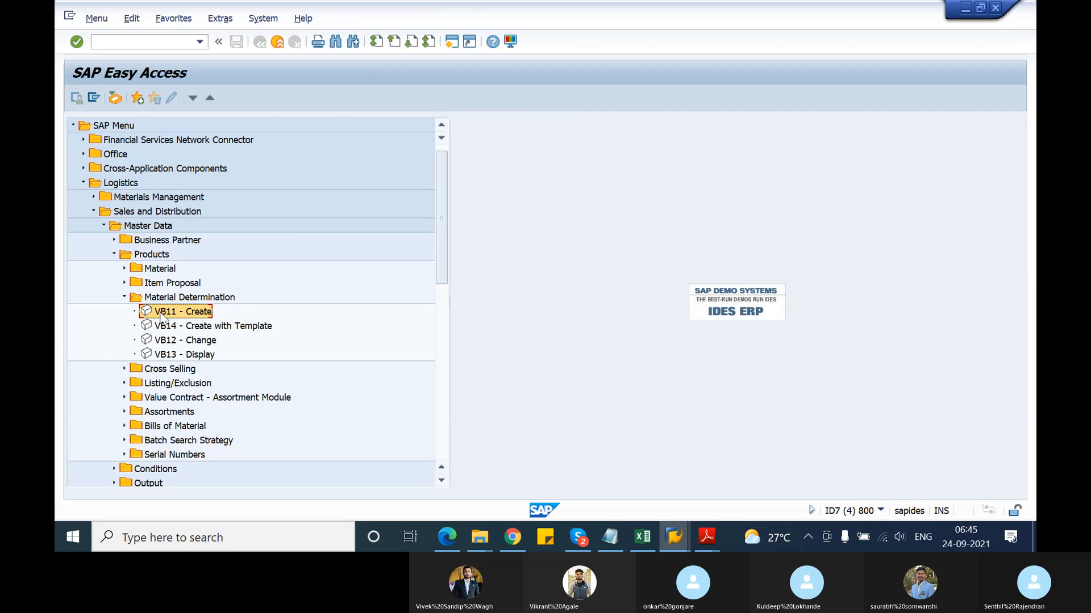
double_click(151, 343)
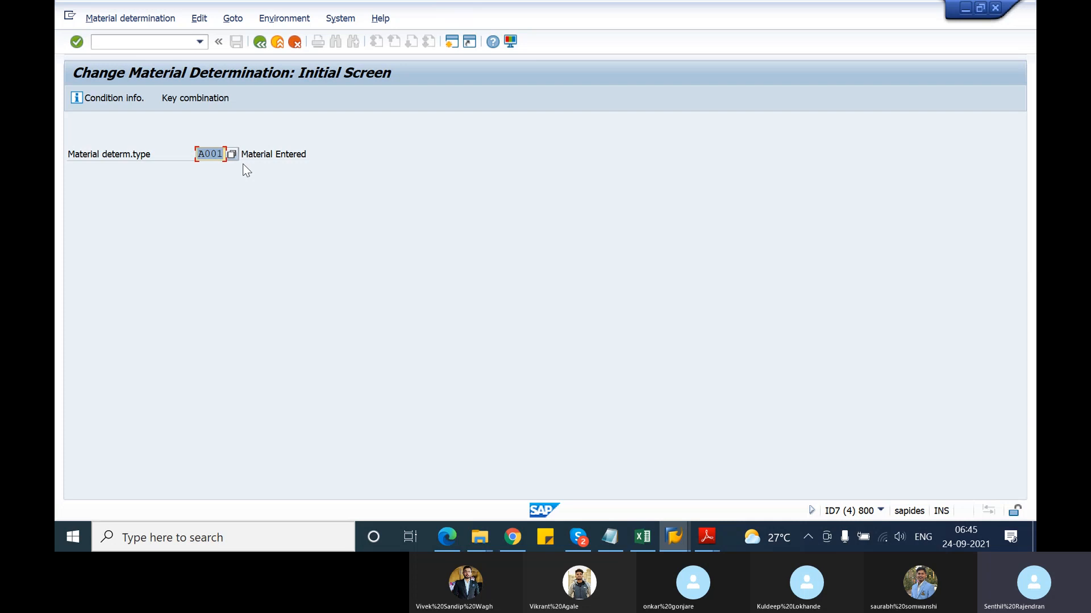
key("Return")
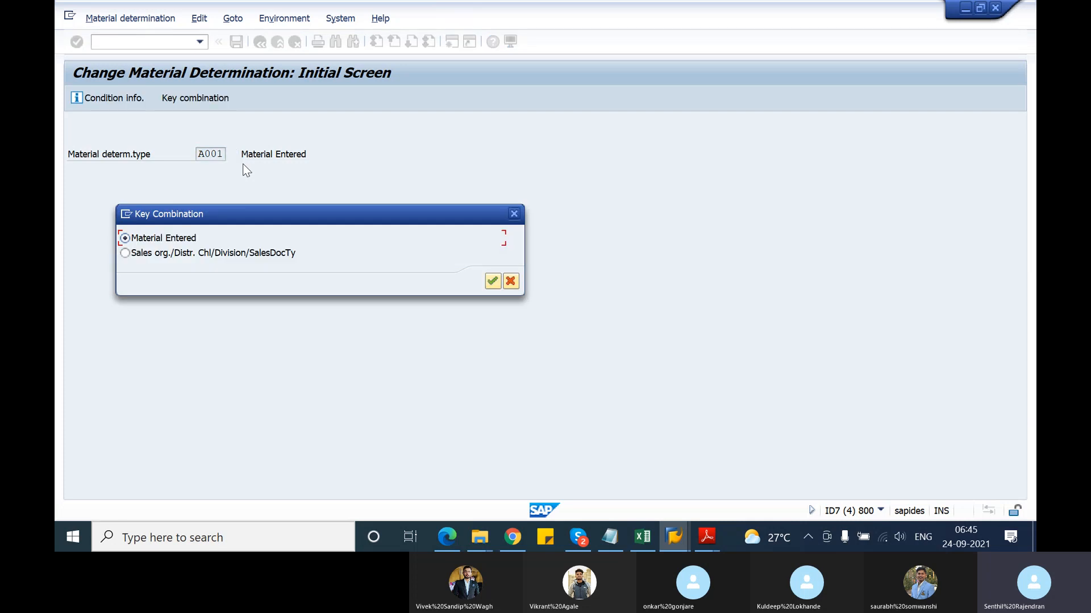
key("Return")
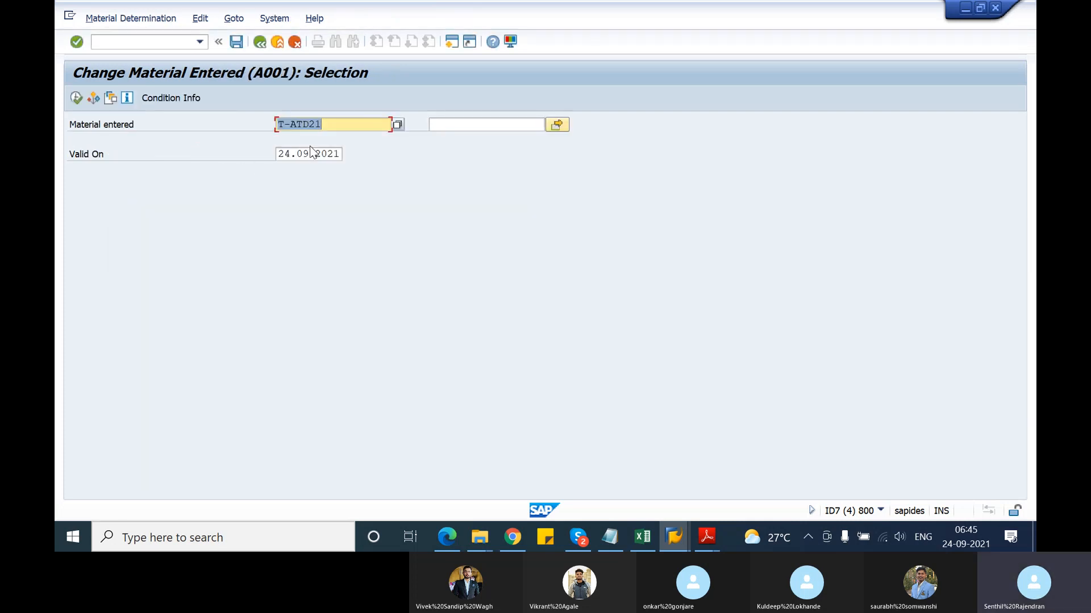
left_click(76, 98)
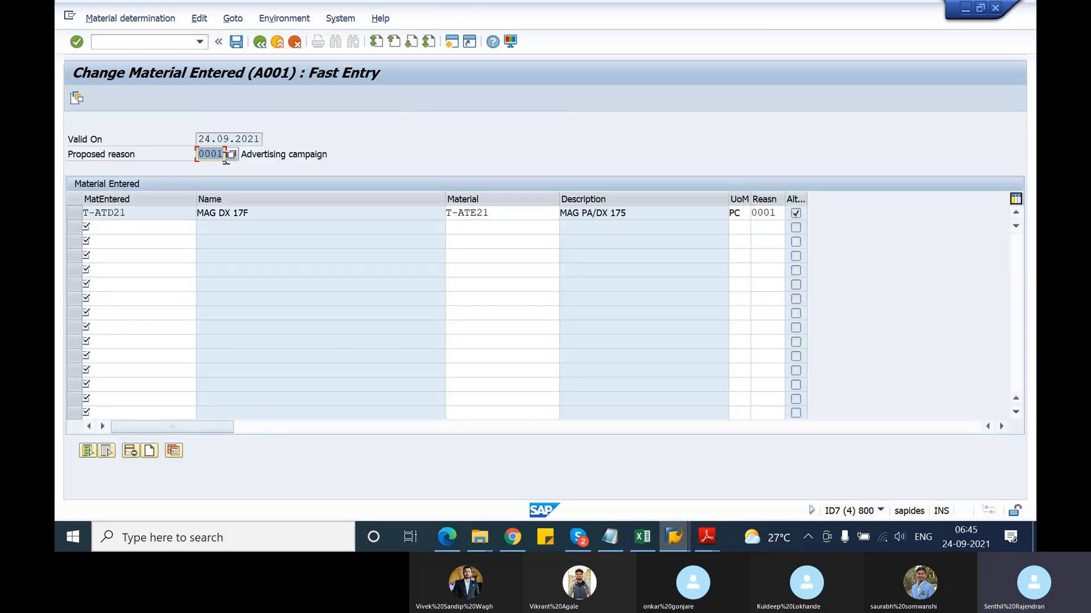
left_click(777, 213)
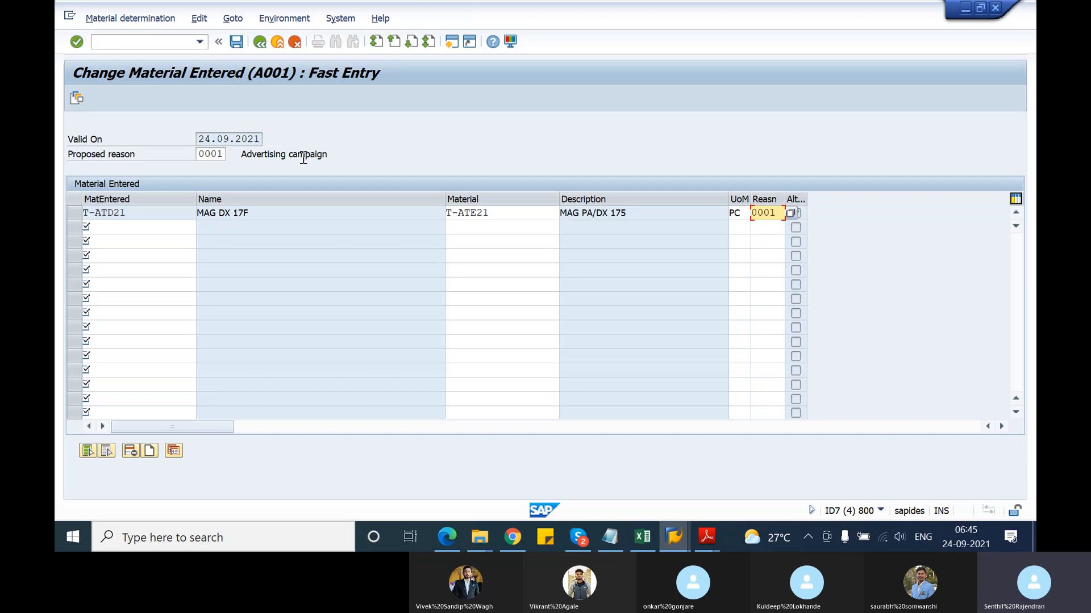
Look up the proposed substitution reason values, then return to the Material Substitution: Reasons window
left_click(224, 158)
left_click(229, 158)
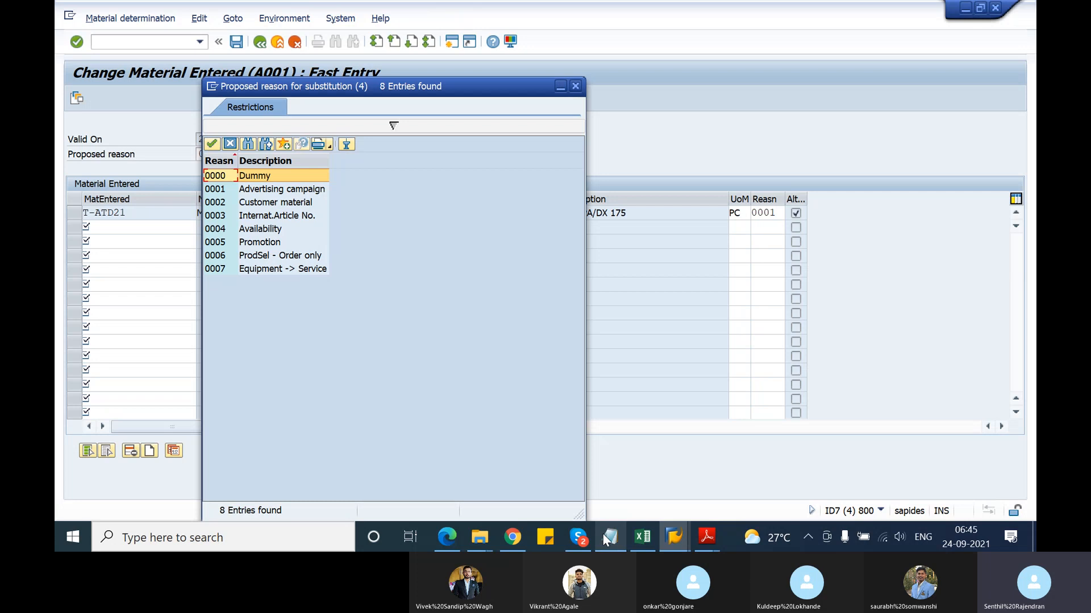
mouse_move(646, 549)
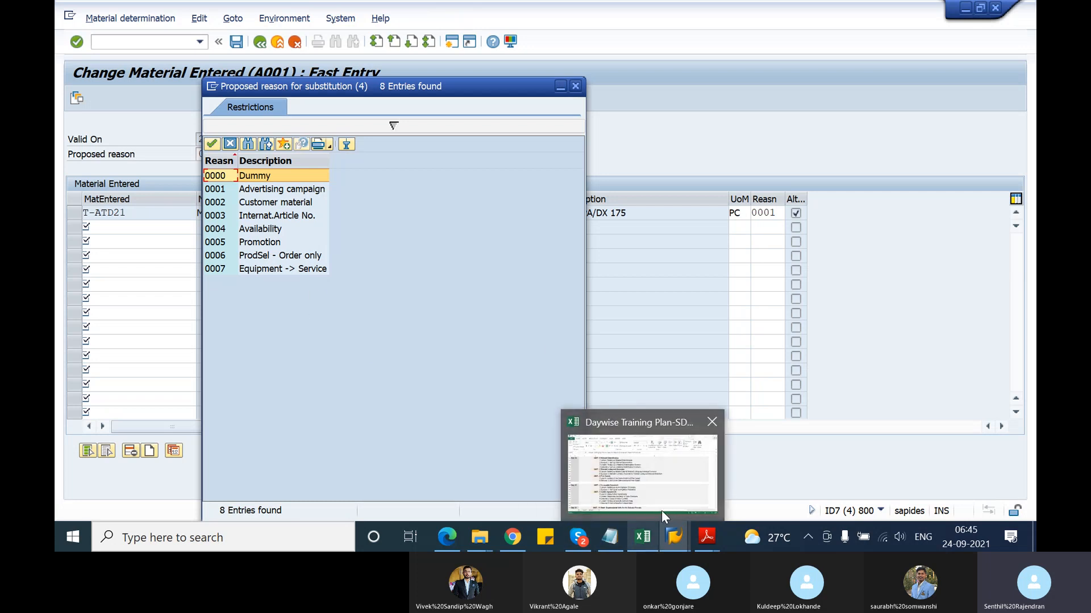
mouse_move(673, 539)
left_click(679, 489)
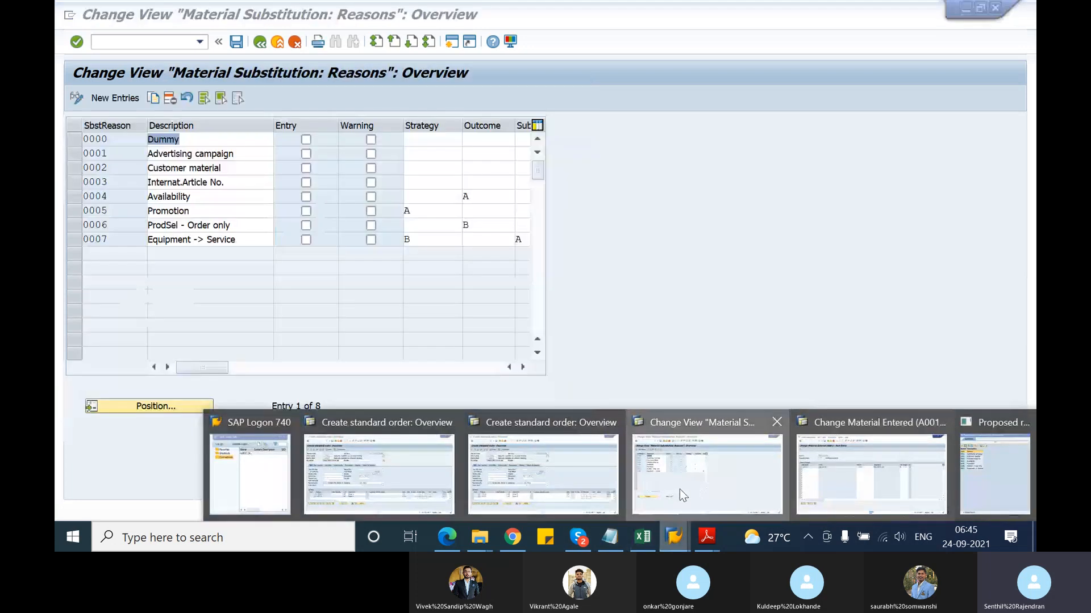
left_click(260, 41)
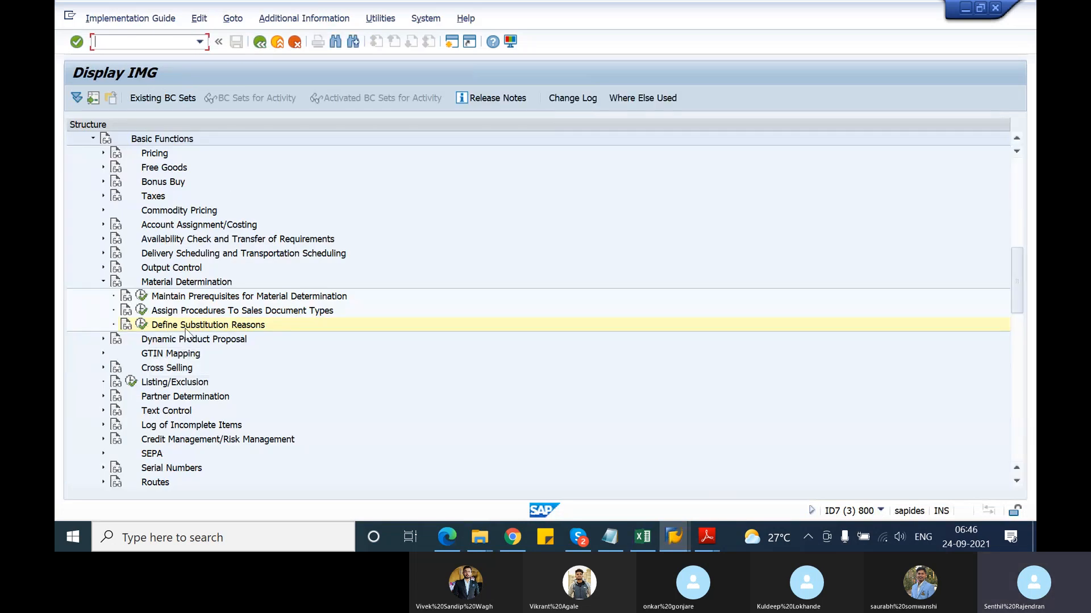
left_click(142, 325)
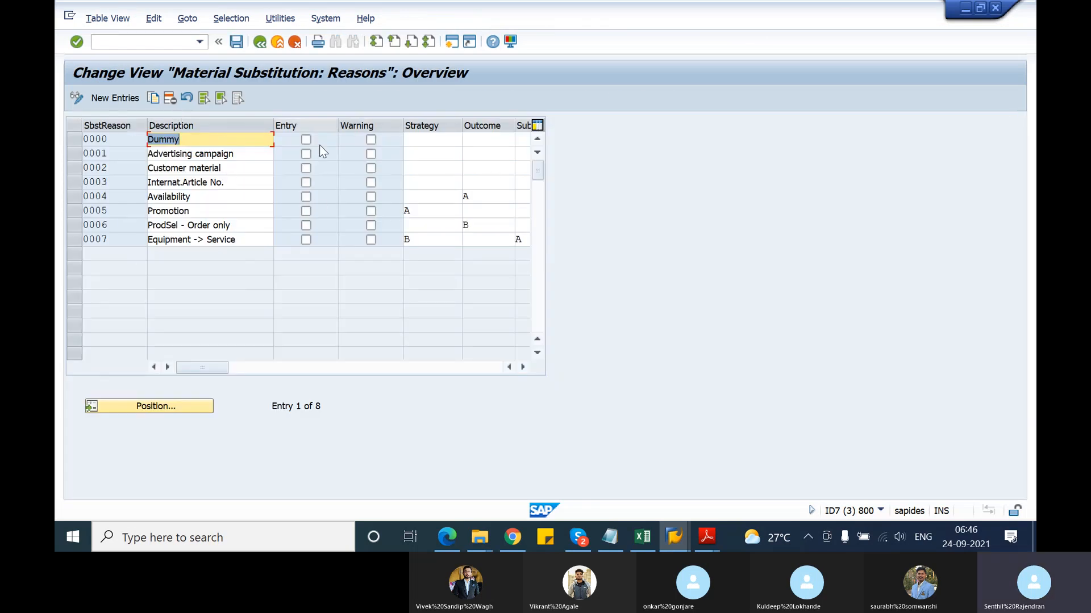
left_click(222, 143)
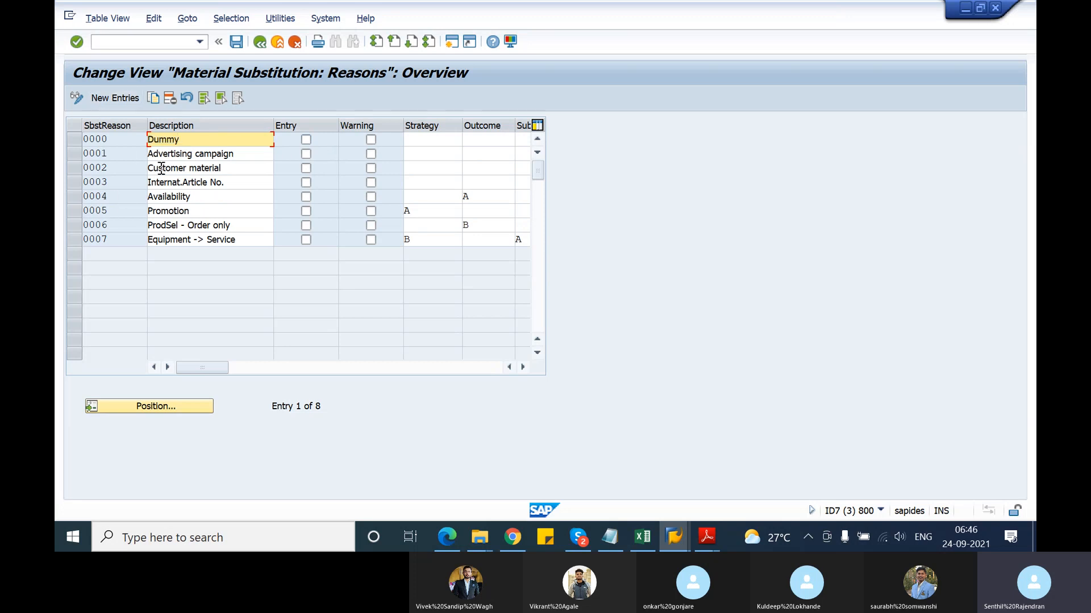
key("Tab")
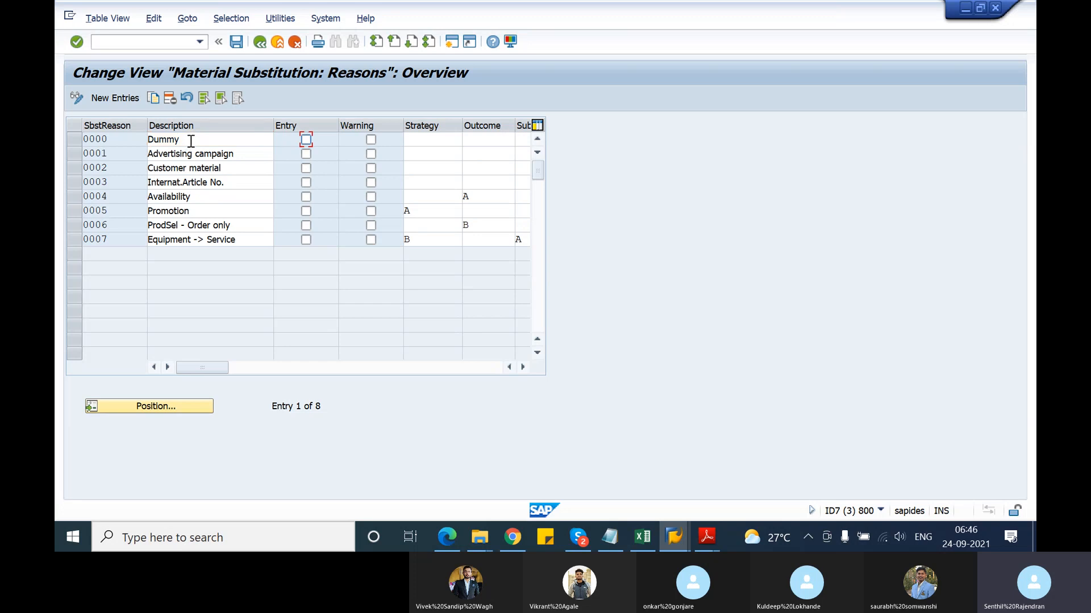
key("F1")
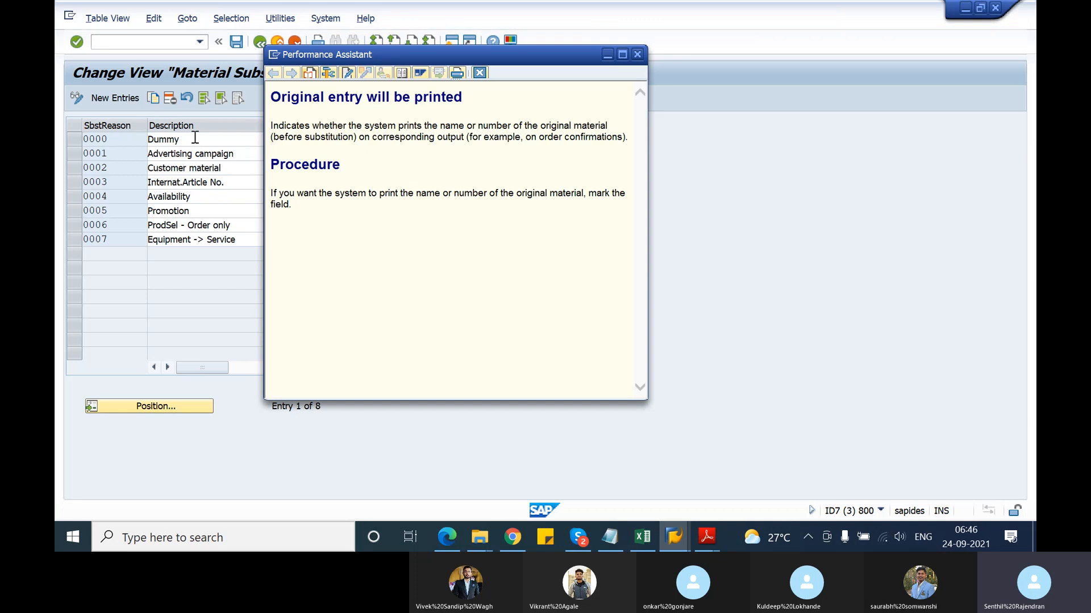
Move the printing-original-entry help aside to read the columns, then close it
left_click_drag(446, 54, 749, 74)
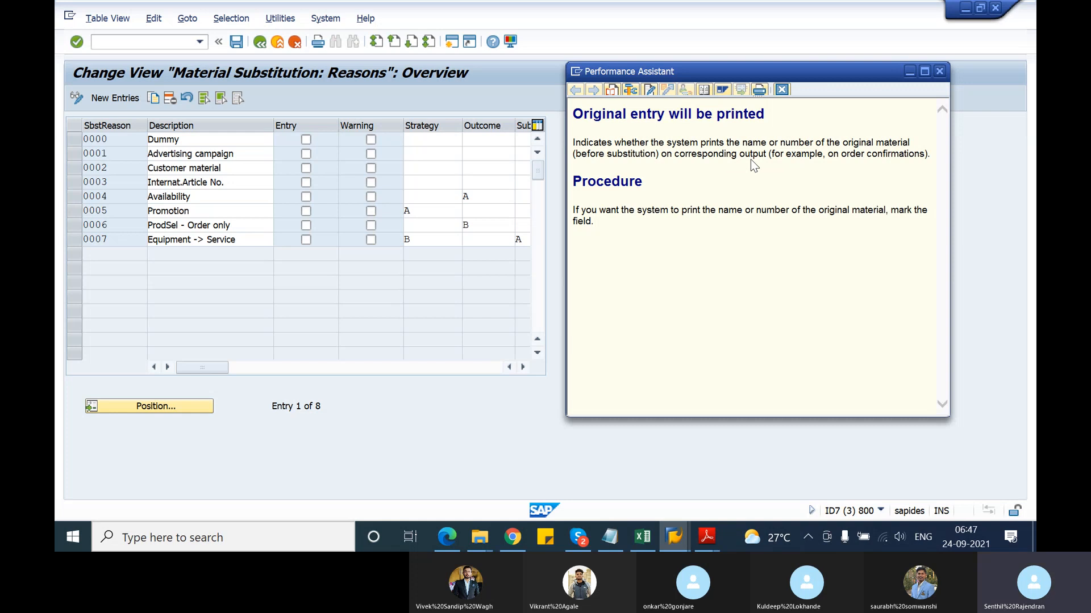
left_click(940, 71)
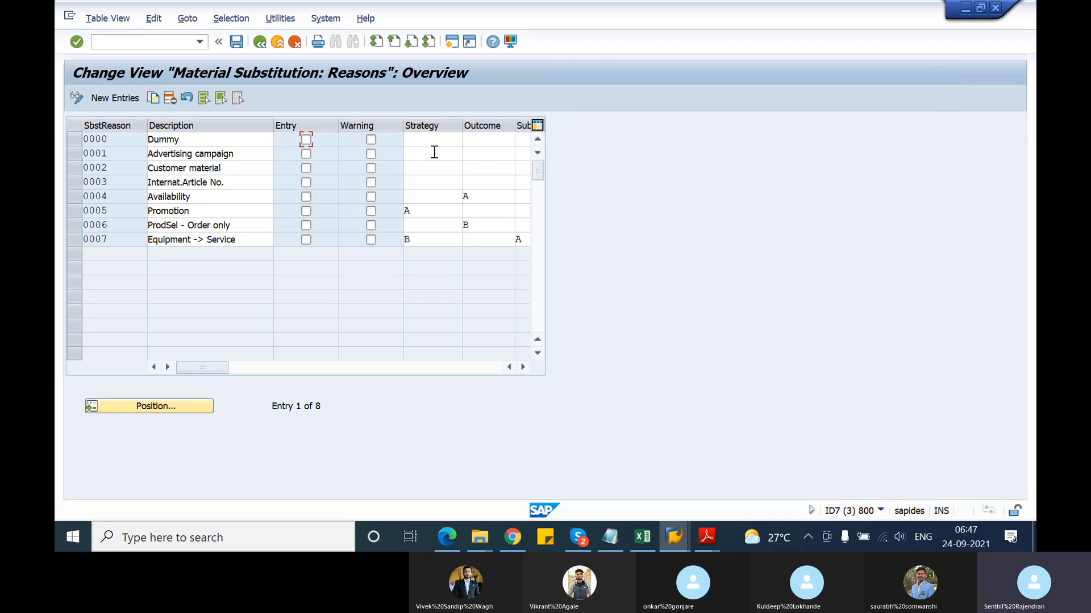
Tick Warning for reason 0001 Advertising campaign, save under the customizing request, and go back
key("Tab")
left_click(371, 154)
left_click(240, 47)
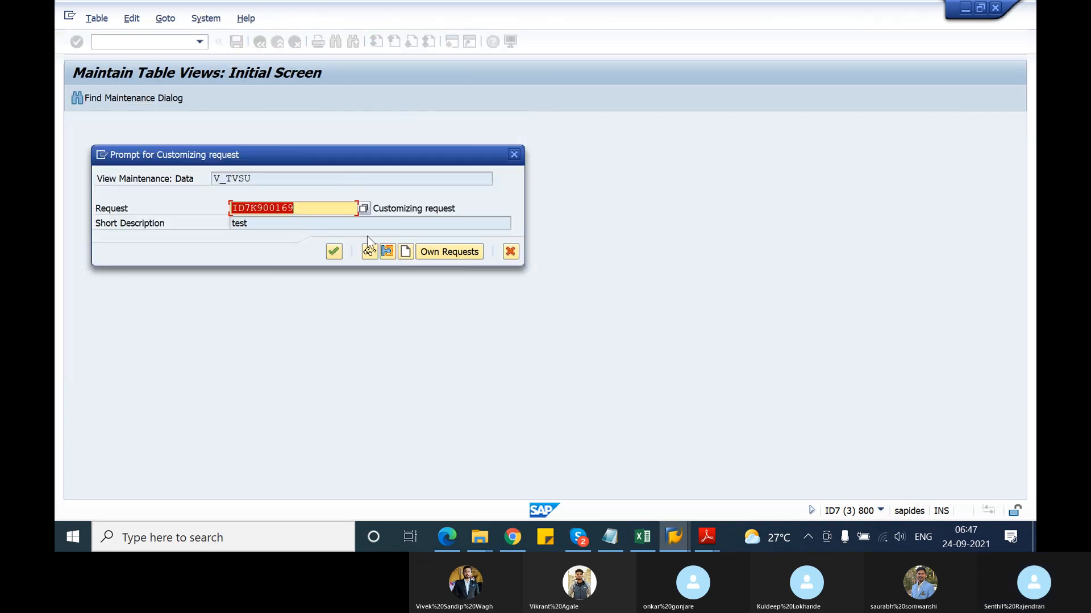
left_click(335, 251)
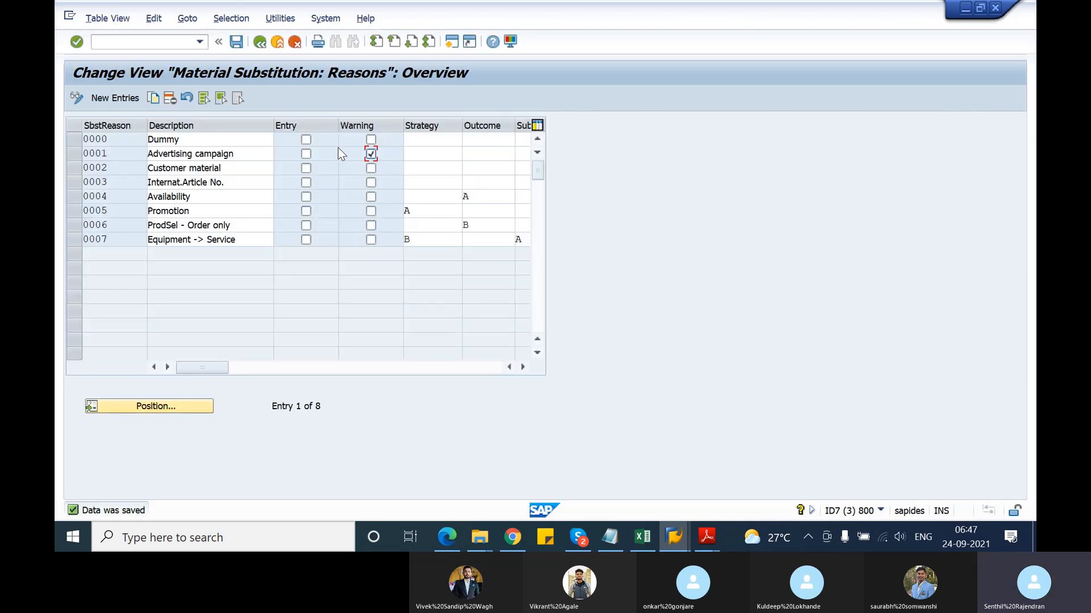
left_click(260, 43)
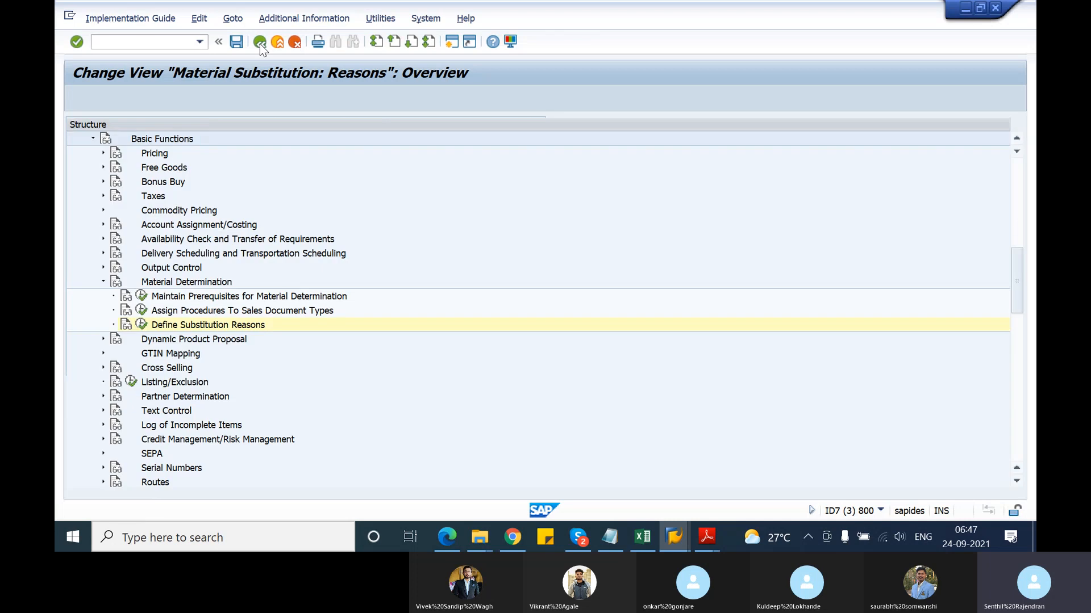
key("alt+Tab")
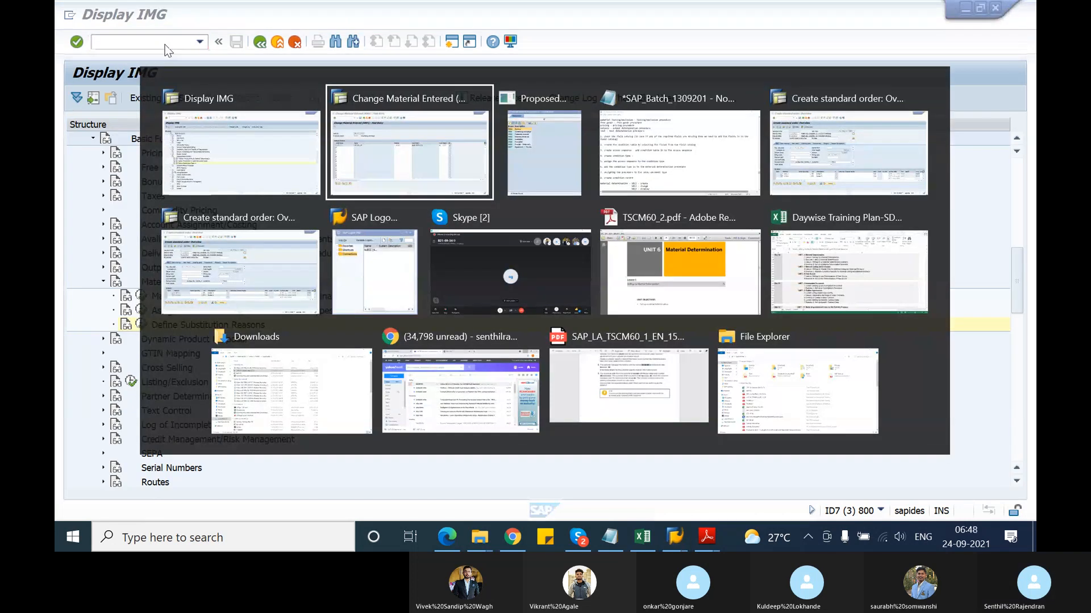
Start an OR standard order via /nva01 for T-S62E21 with PO 'material determination test'
key("alt+Tab")
key("alt+Tab")
key("alt+Tab")
left_click(114, 42)
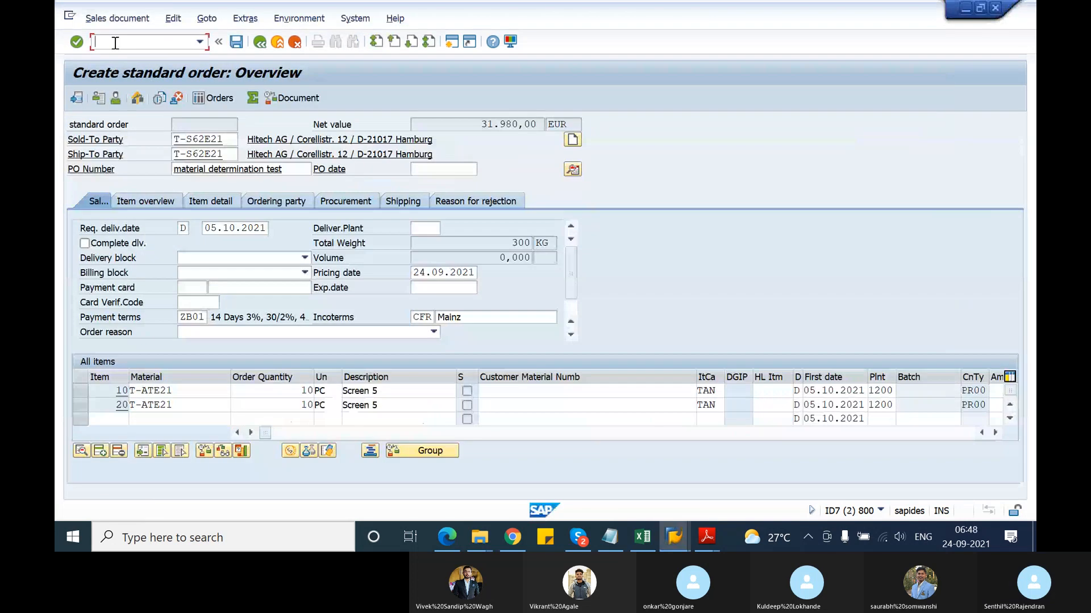
type("/nv")
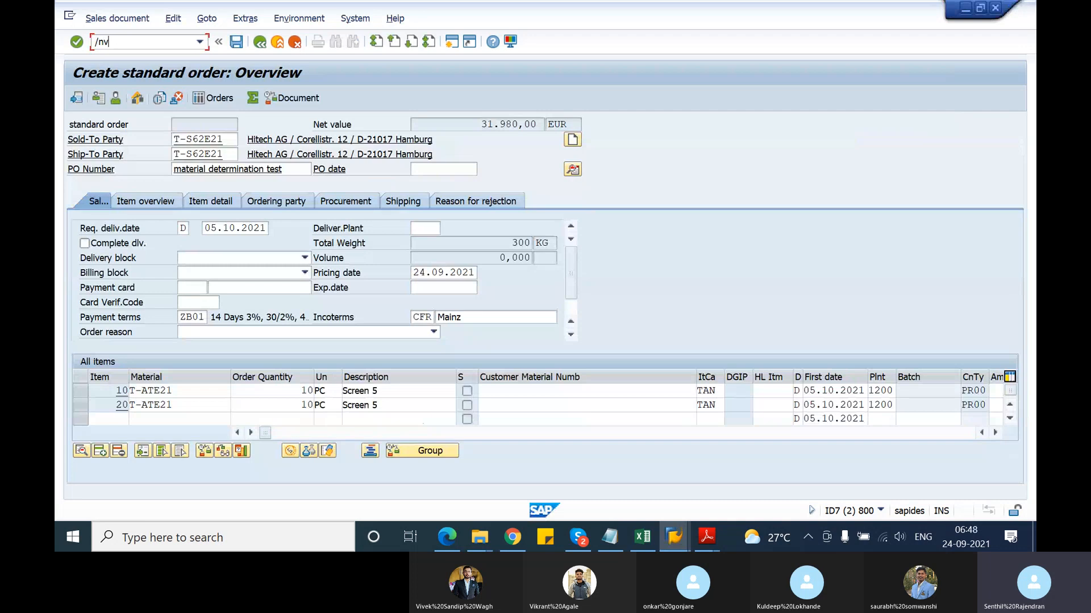
type("a01")
key("Return")
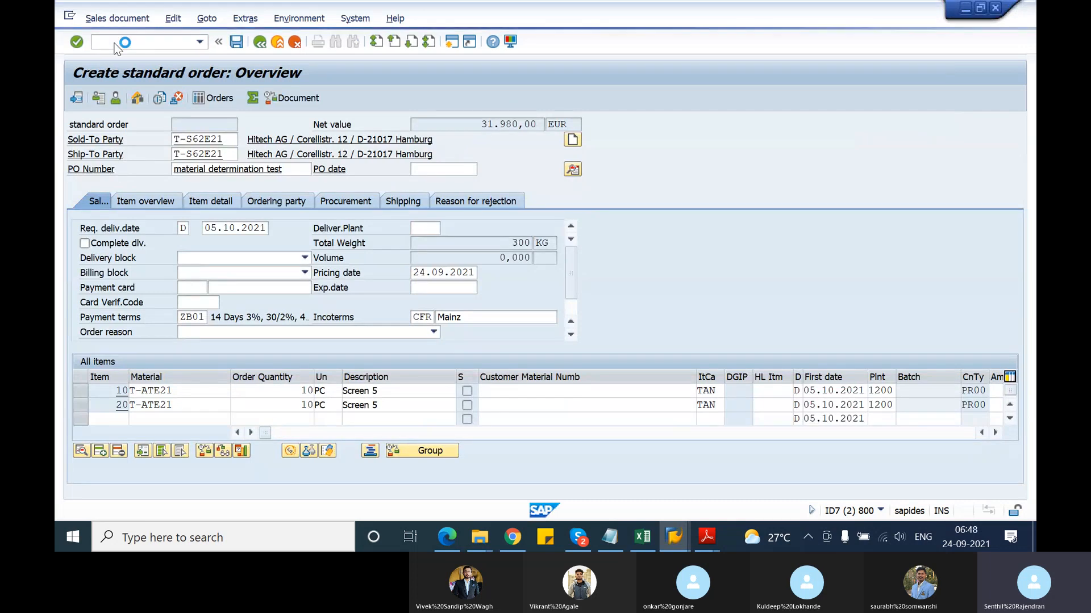
key("Return")
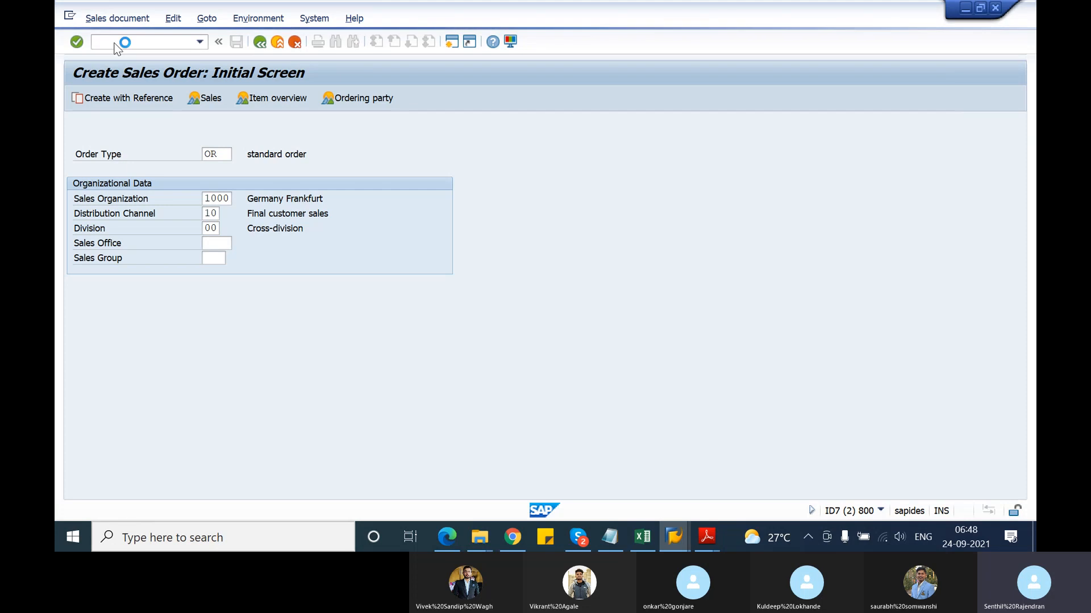
key("Down")
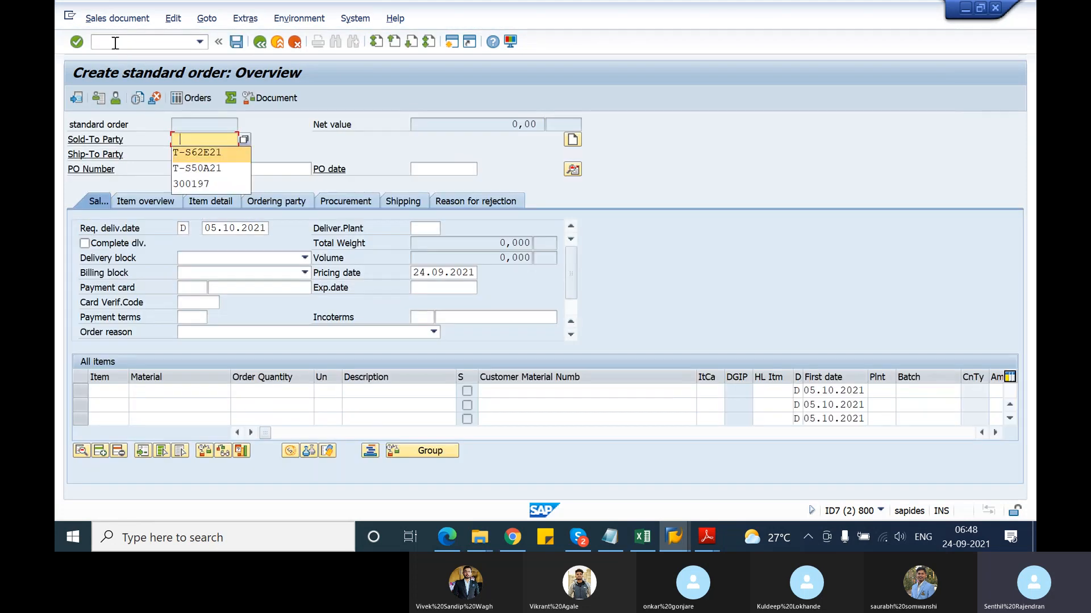
key("Return")
key("Tab")
key("Down")
key("Return")
key("Tab")
key("Down")
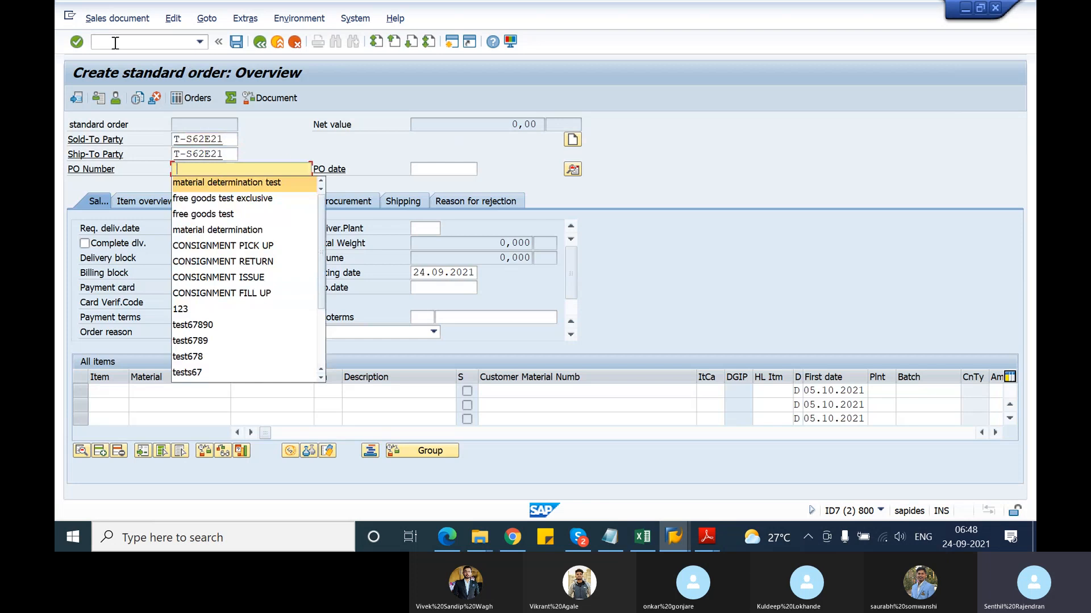
key("Return")
Add 10 of T-ATD21, accept the warning substituting T-ATE21, and return to customizing
left_click(170, 391)
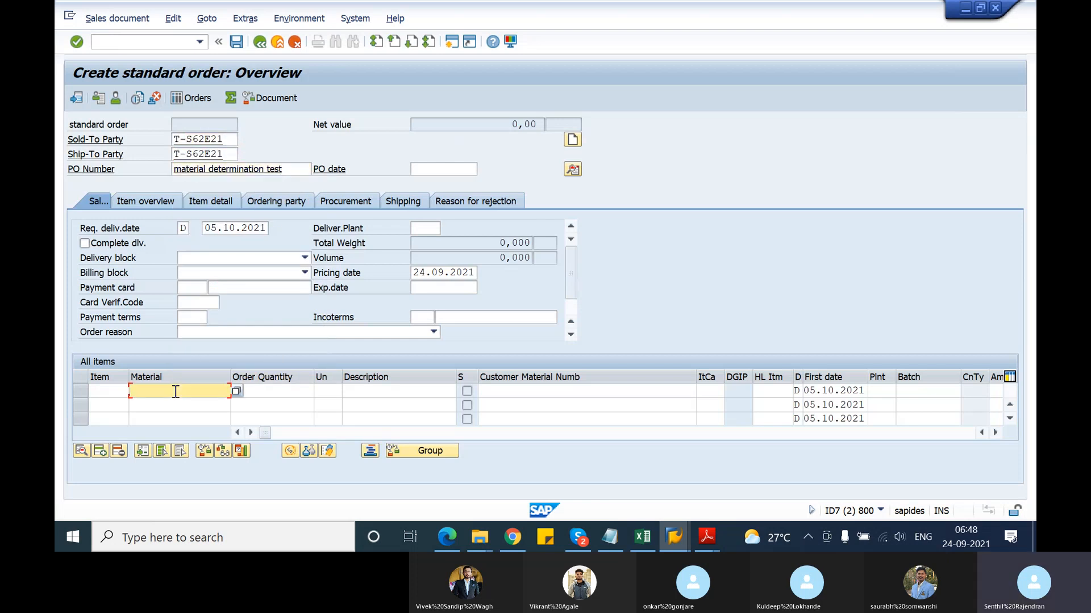
key("Down")
key("Return")
left_click(288, 394)
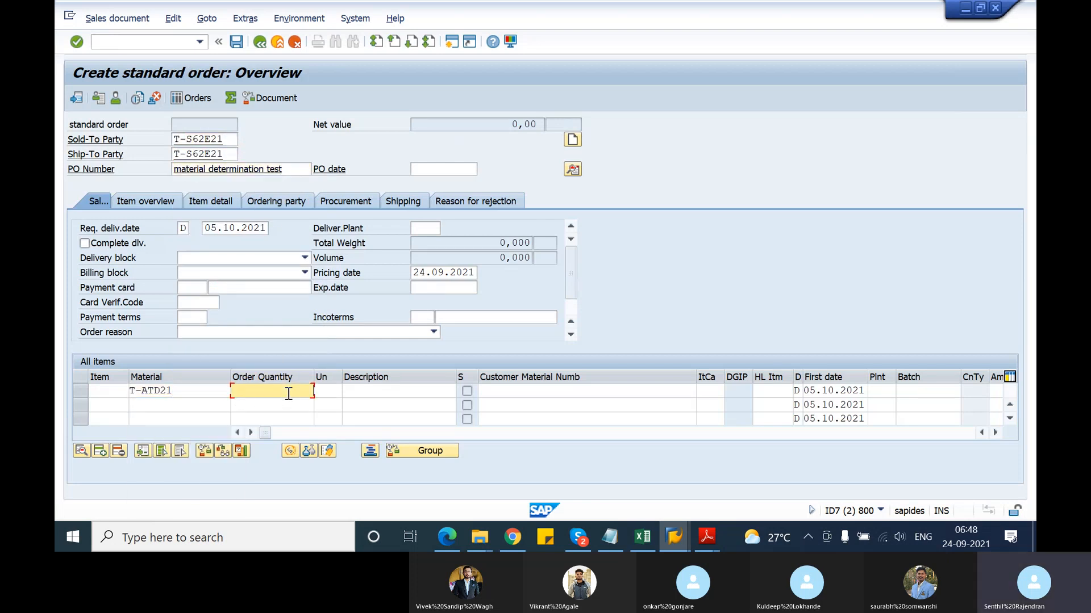
type("10")
key("Return")
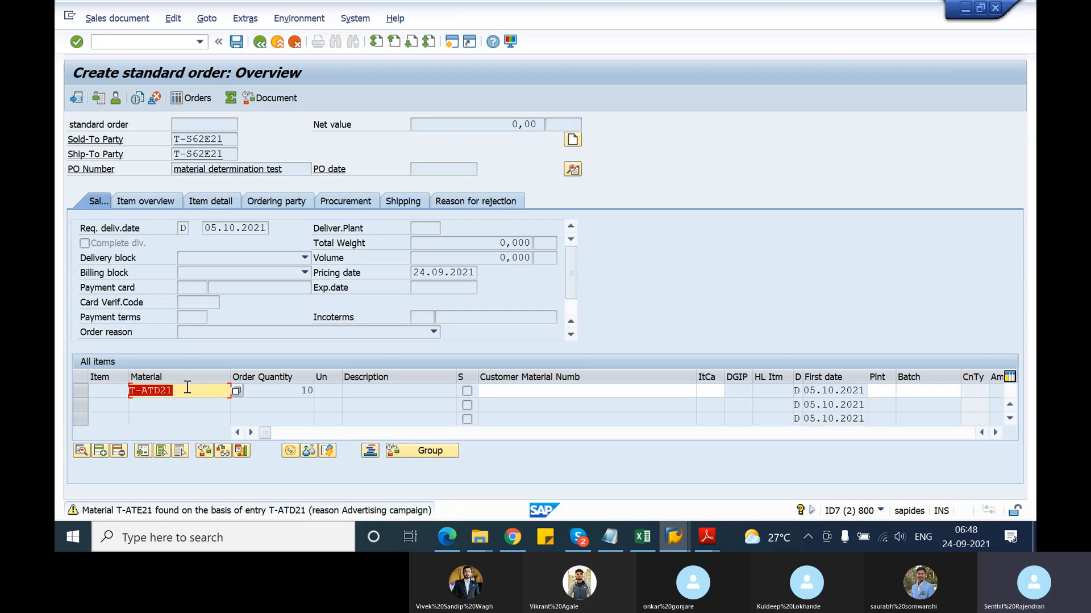
left_click_drag(184, 390, 114, 391)
left_click(119, 475)
key("Return")
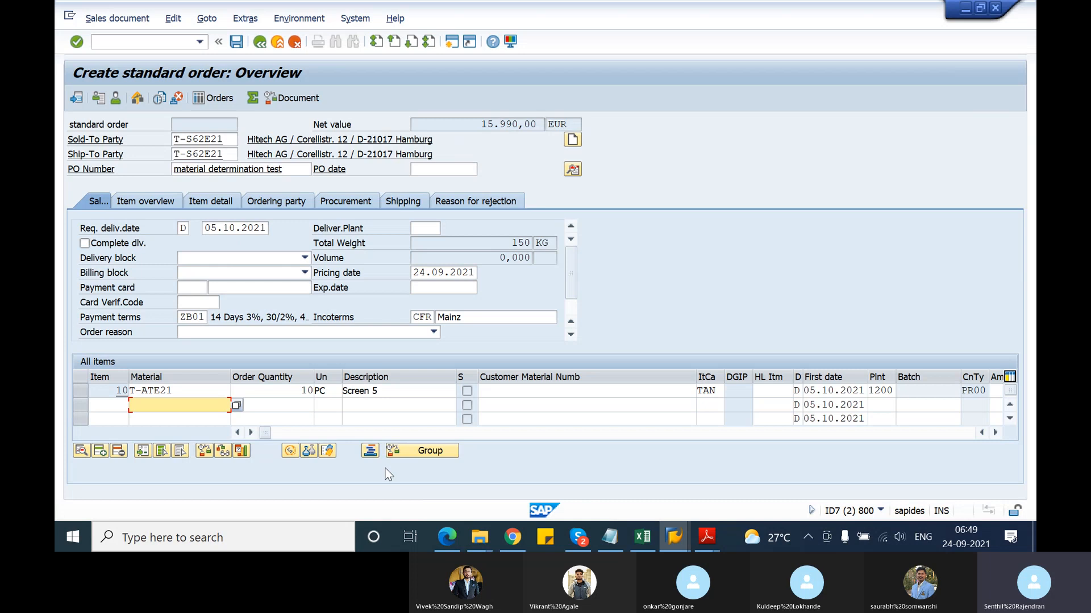
key("alt+Tab")
key("alt+Tab")
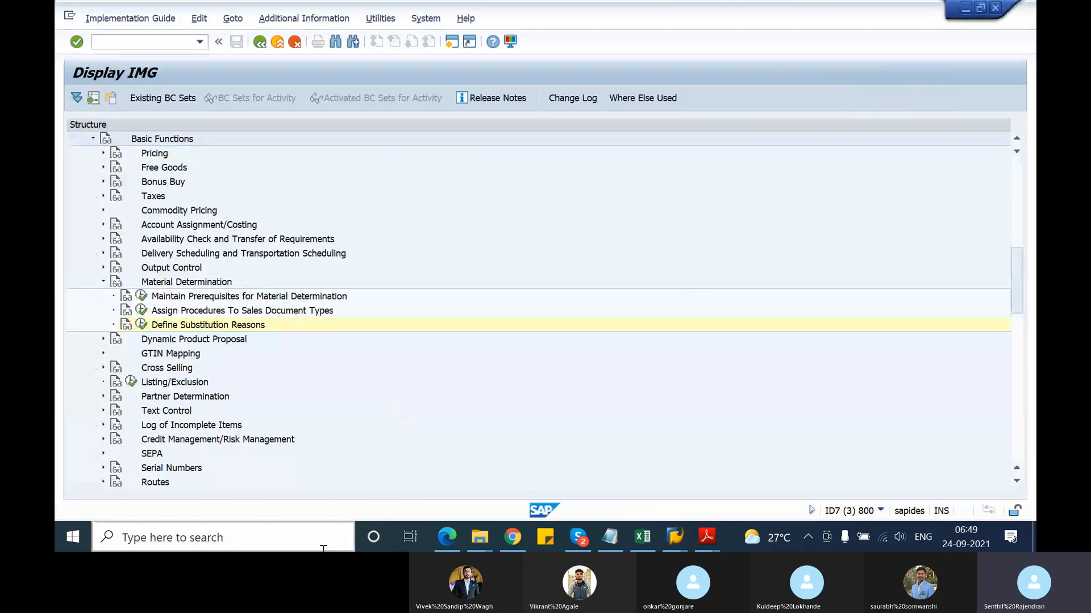
Reopen the substitution reasons and list reason 0001's strategies: blank Automatic, A selection, B without ATP
left_click(142, 328)
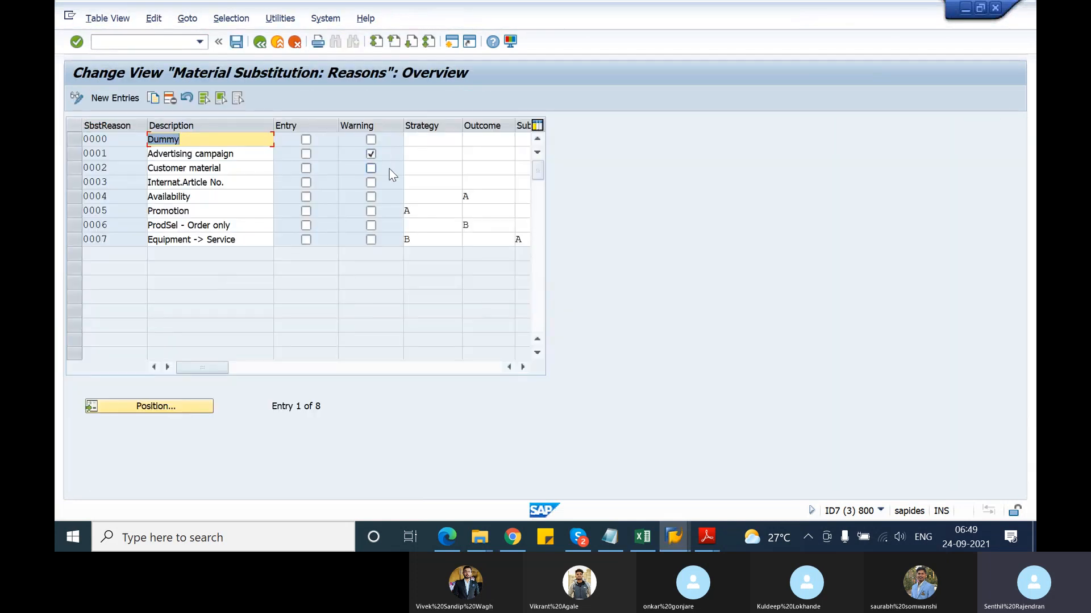
left_click(421, 152)
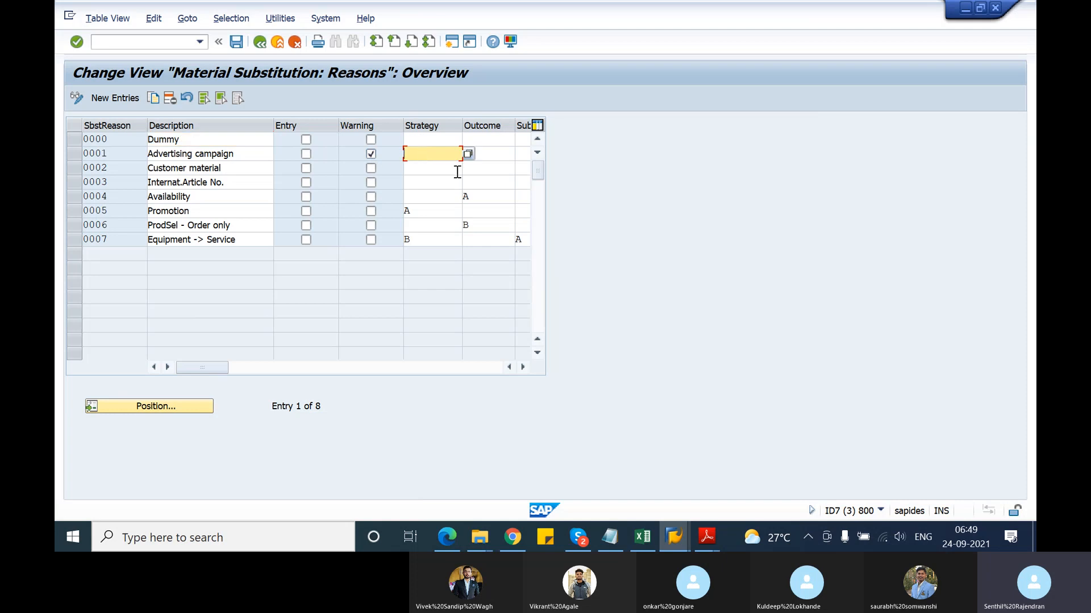
key("F1")
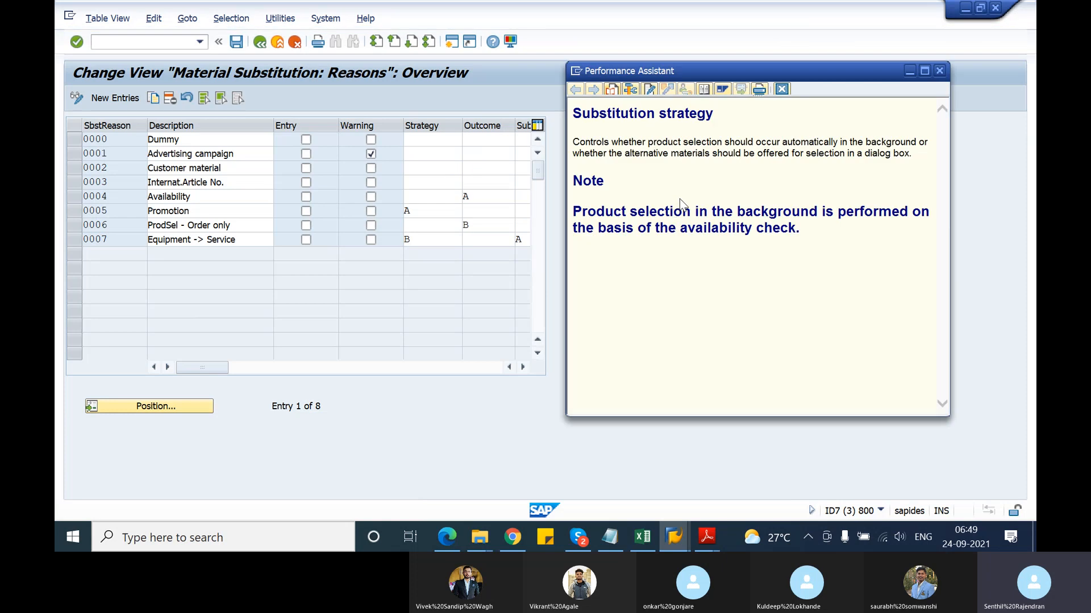
left_click(443, 154)
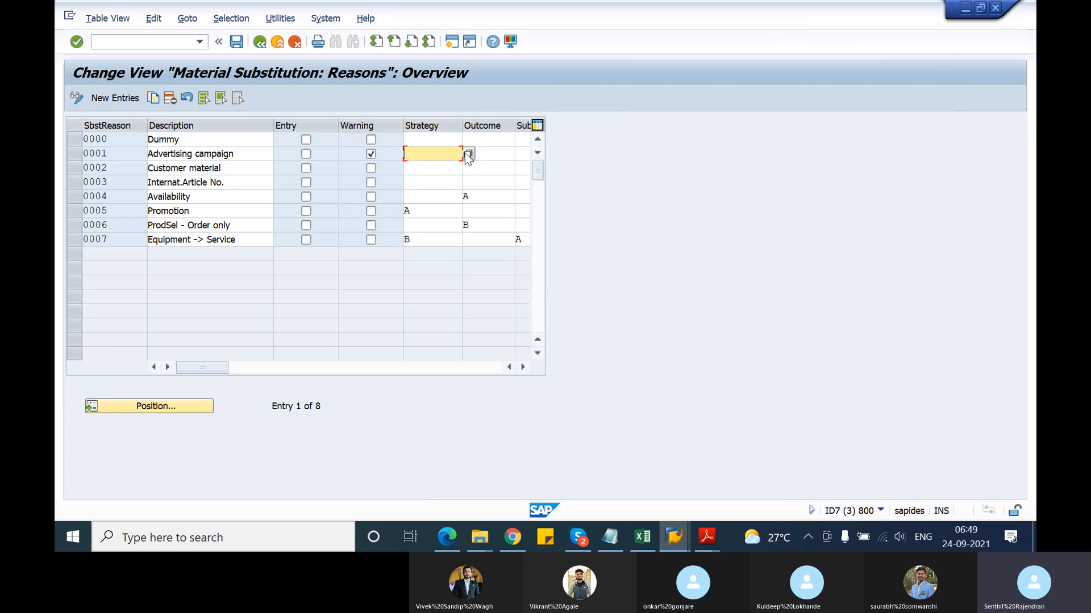
left_click(468, 153)
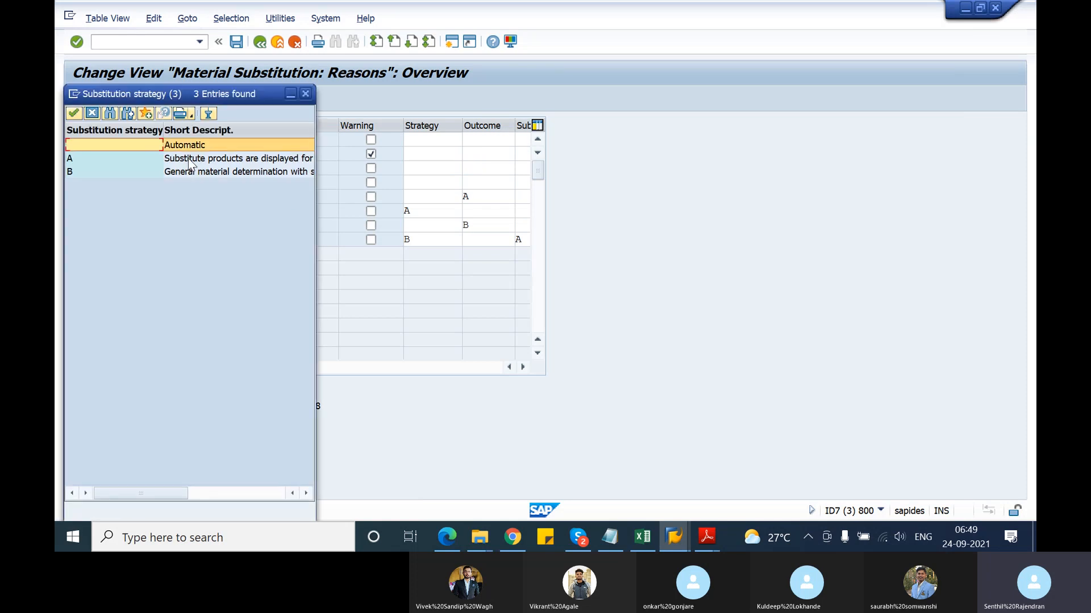
left_click_drag(324, 131, 500, 132)
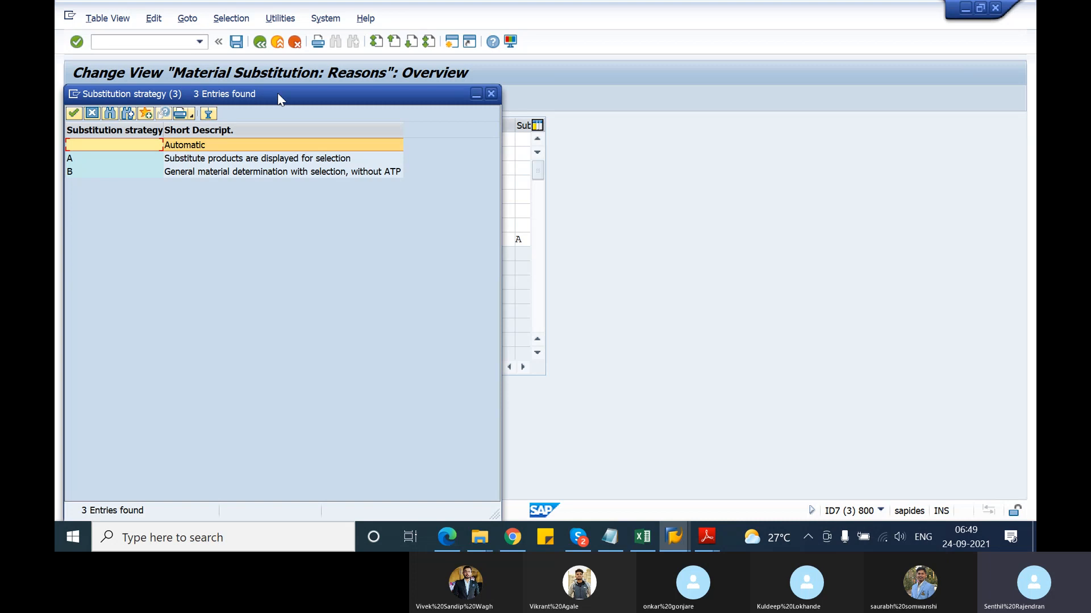
left_click_drag(288, 95, 781, 61)
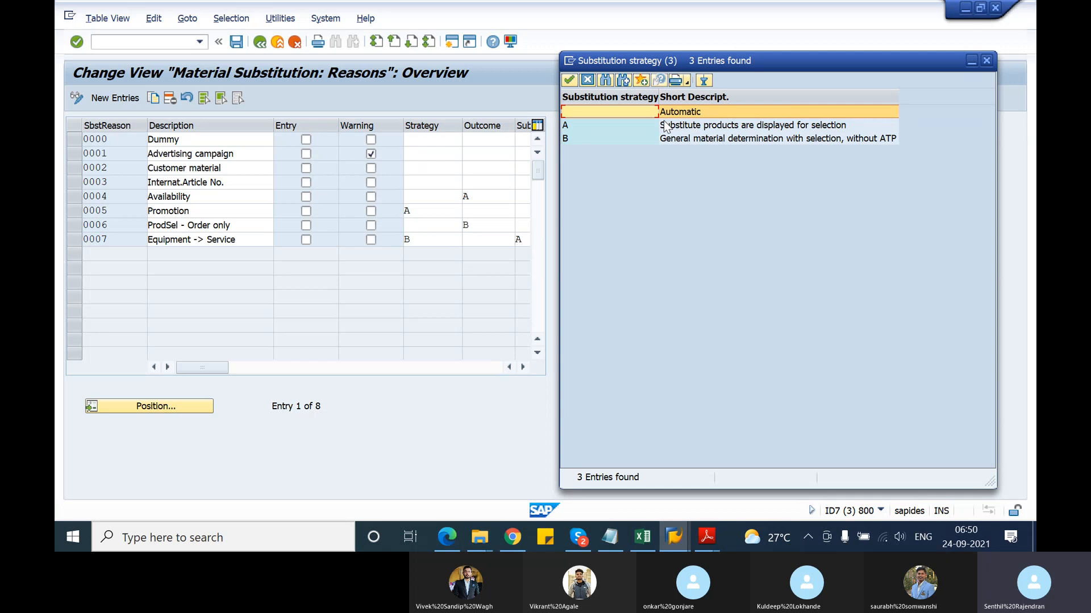
Review the Promotion reason's substitution strategy options and field help without changing anything
key("Escape")
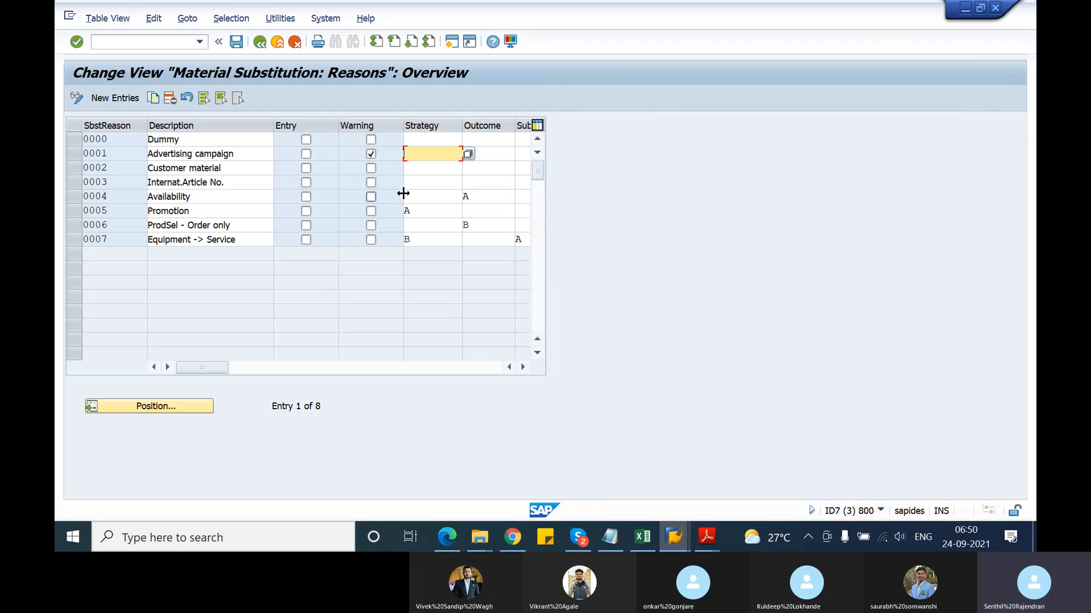
left_click(418, 210)
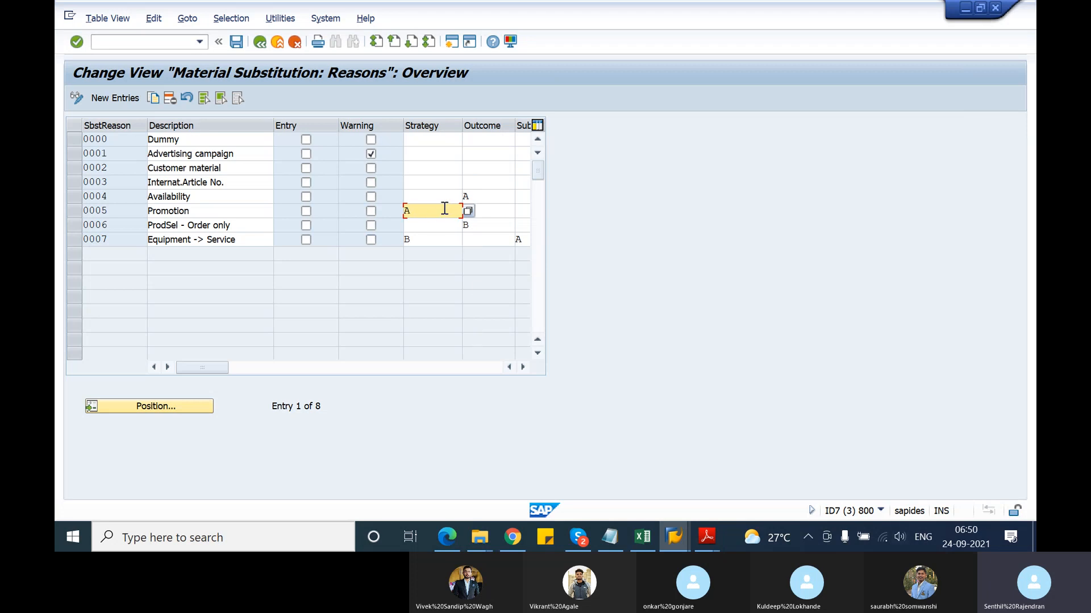
left_click(469, 211)
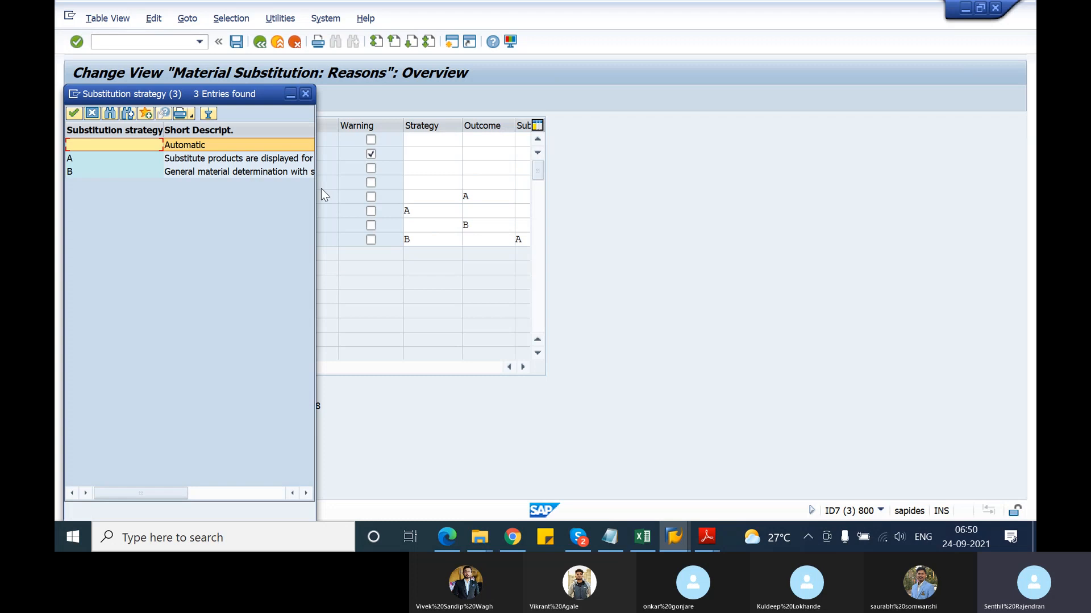
left_click(305, 94)
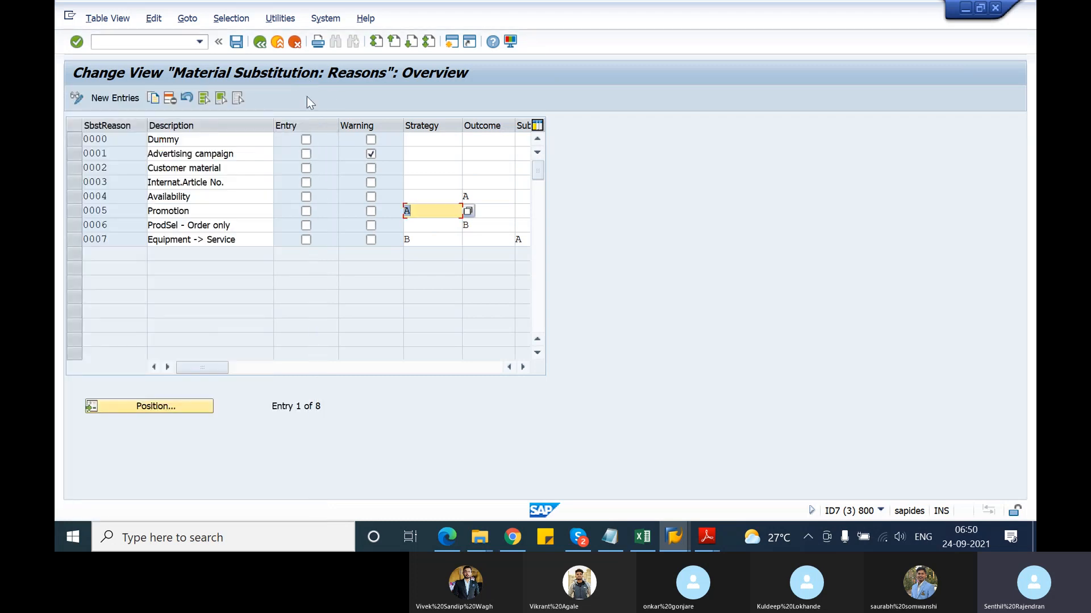
left_click(426, 211)
key("F1")
left_click(118, 213)
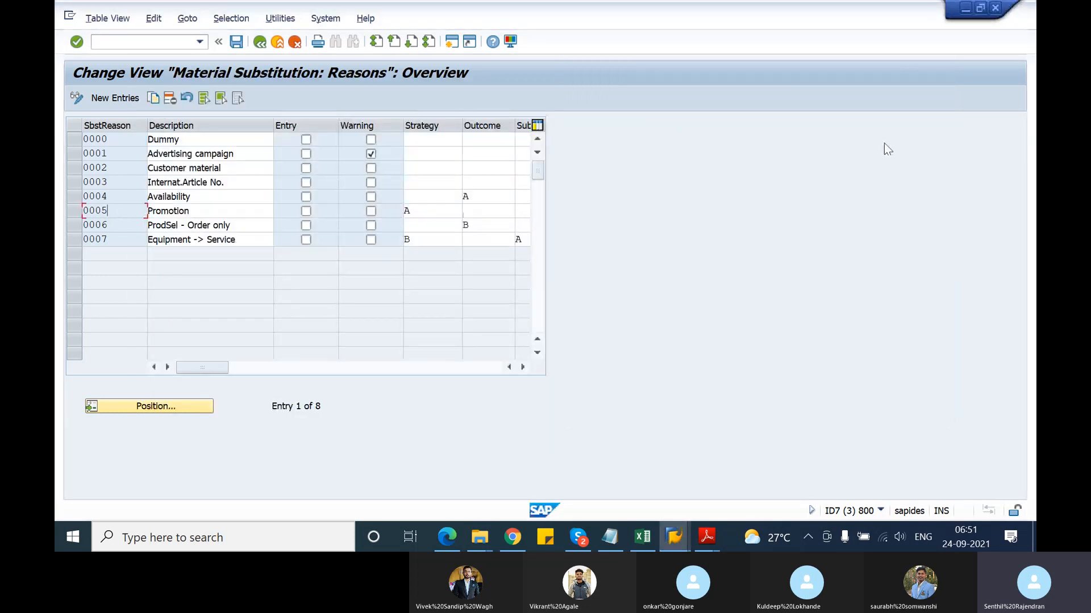
key("alt+Tab")
key("alt+Tab")
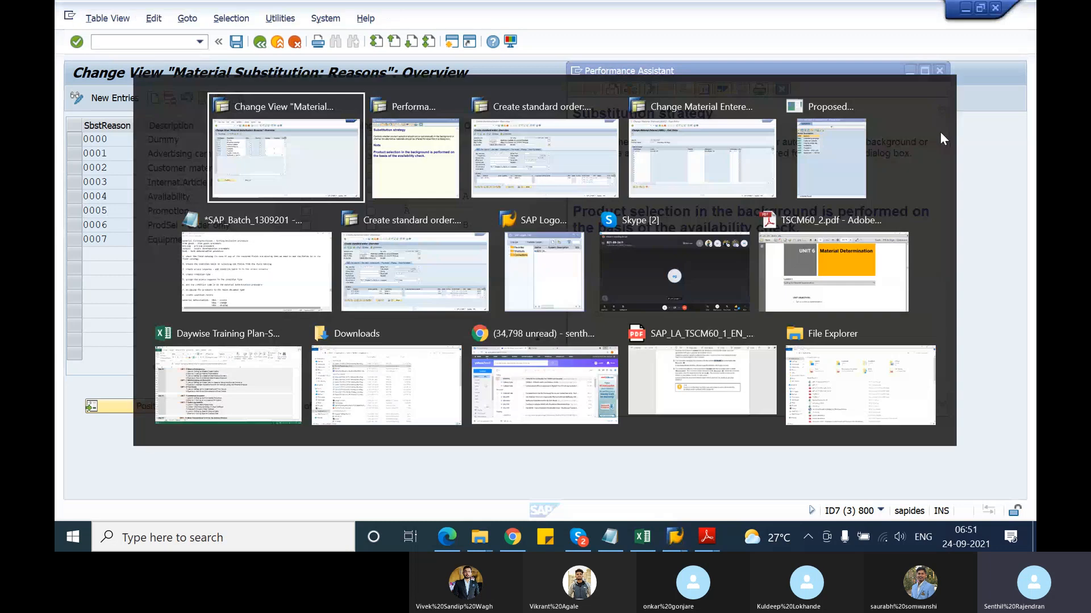
key("alt+Tab")
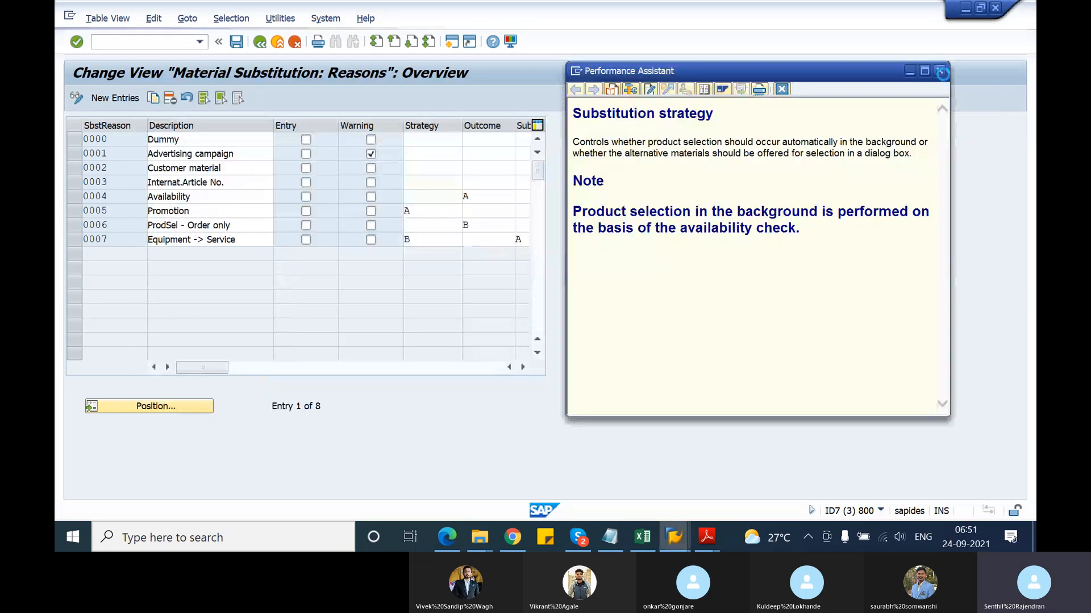
left_click(939, 71)
key("alt+Tab")
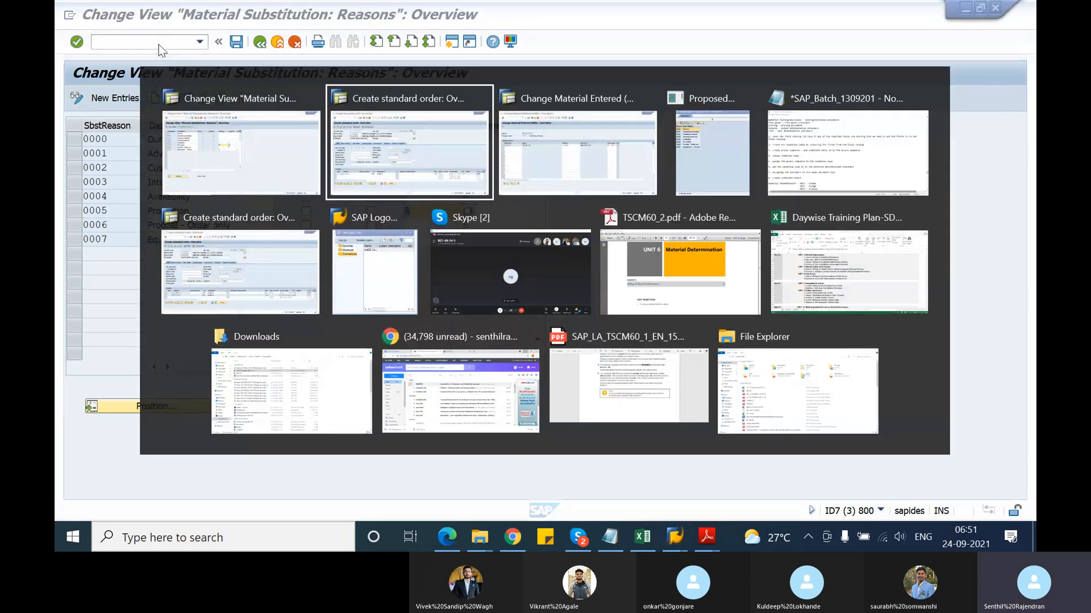
key("alt+Tab")
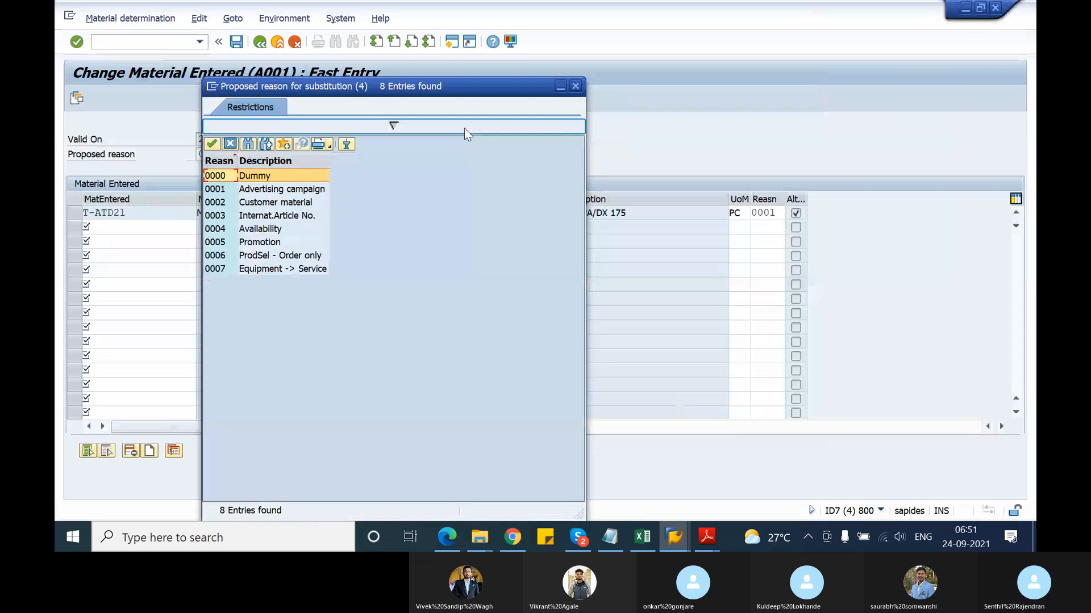
Set reason 0005 Promotion for T-ATD21, check its alternative materials, and save the record
double_click(225, 243)
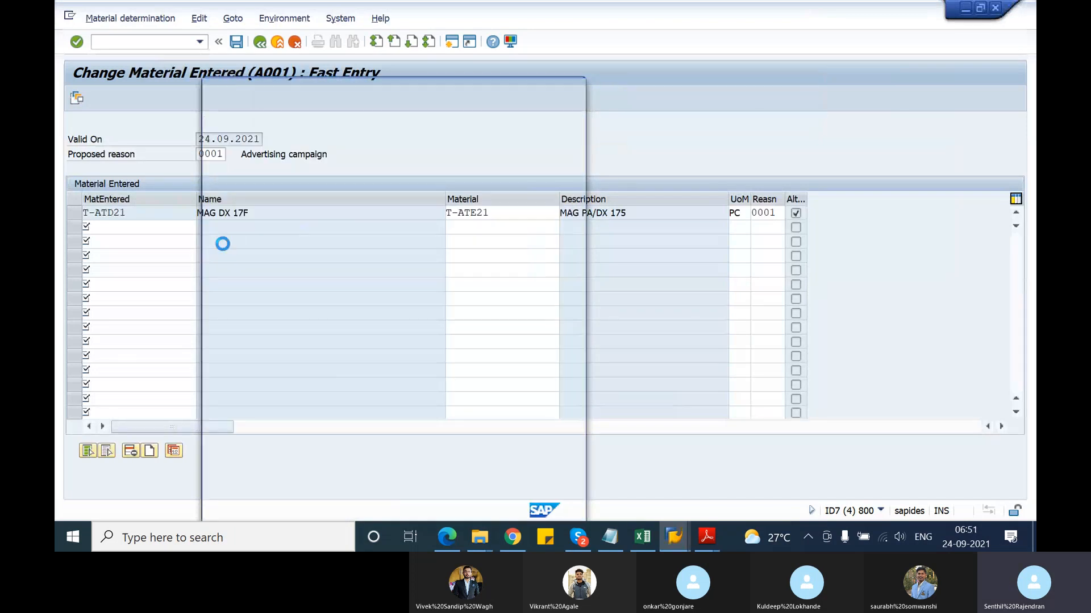
left_click(771, 215)
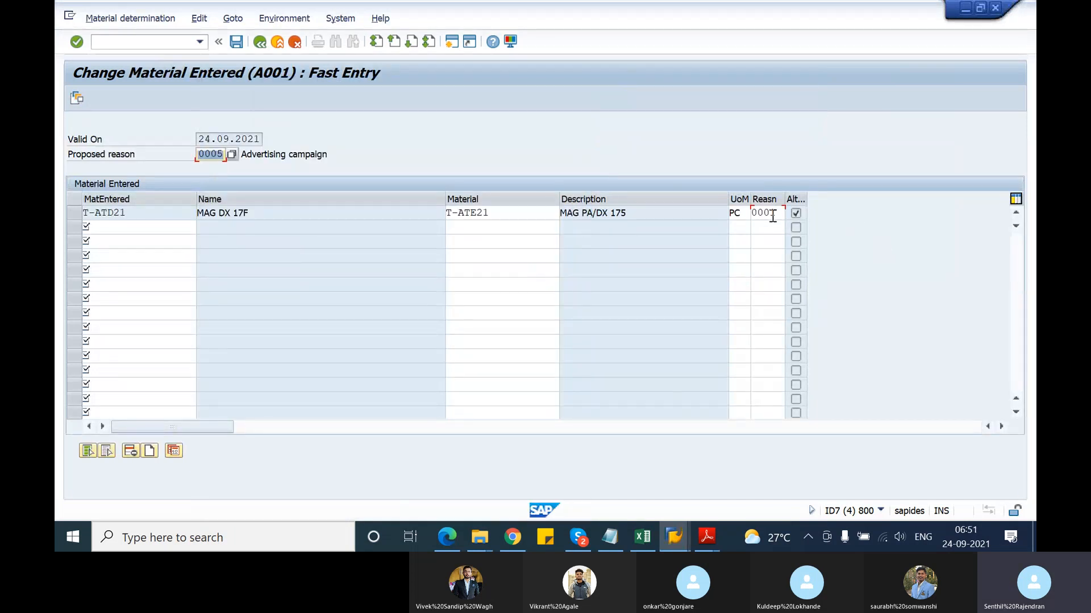
type("5")
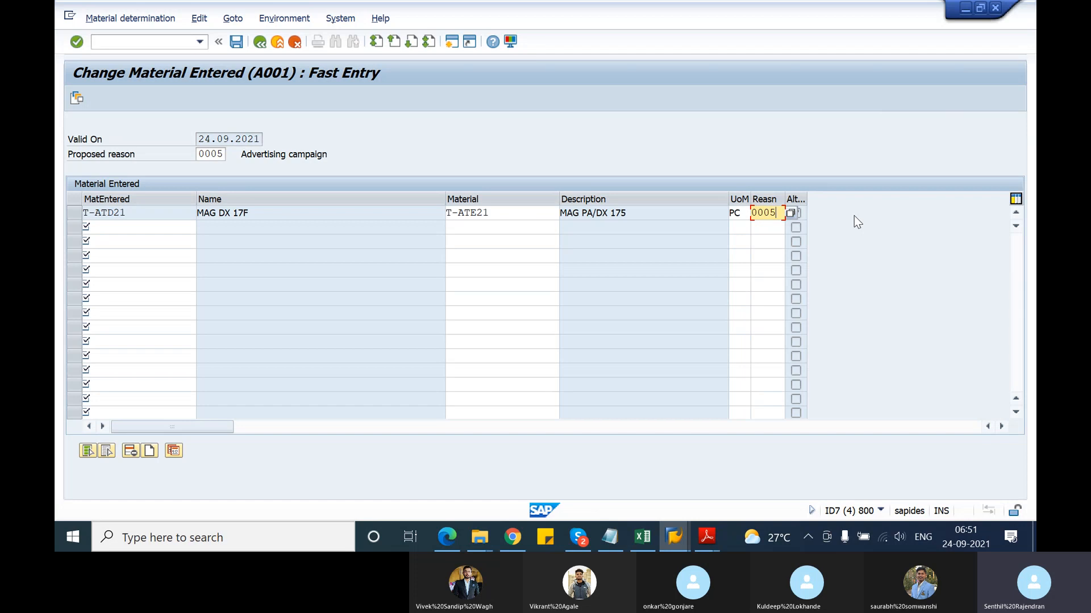
key("Return")
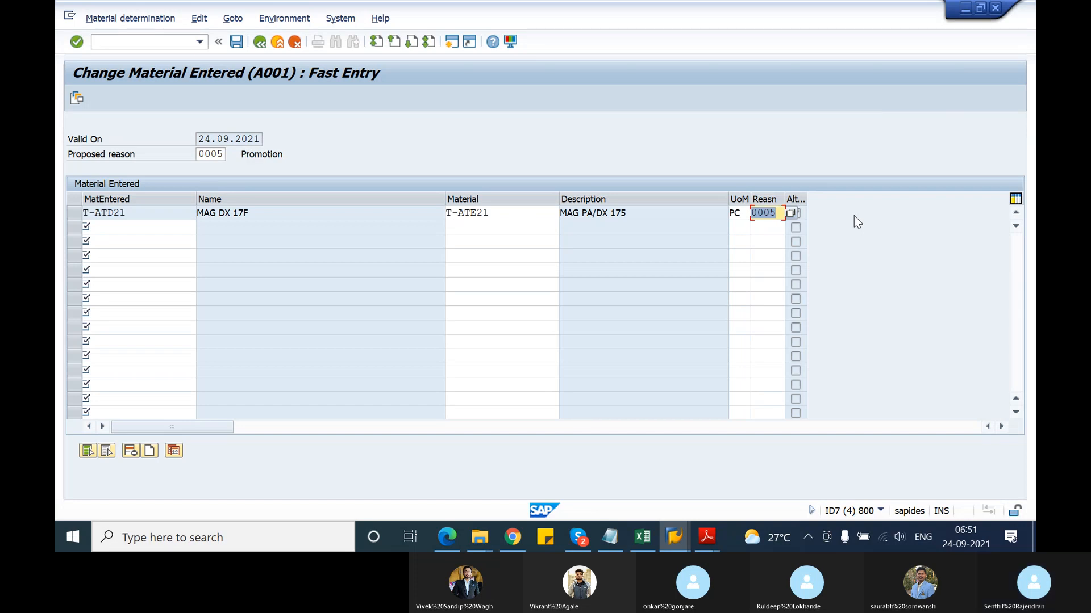
left_click(76, 104)
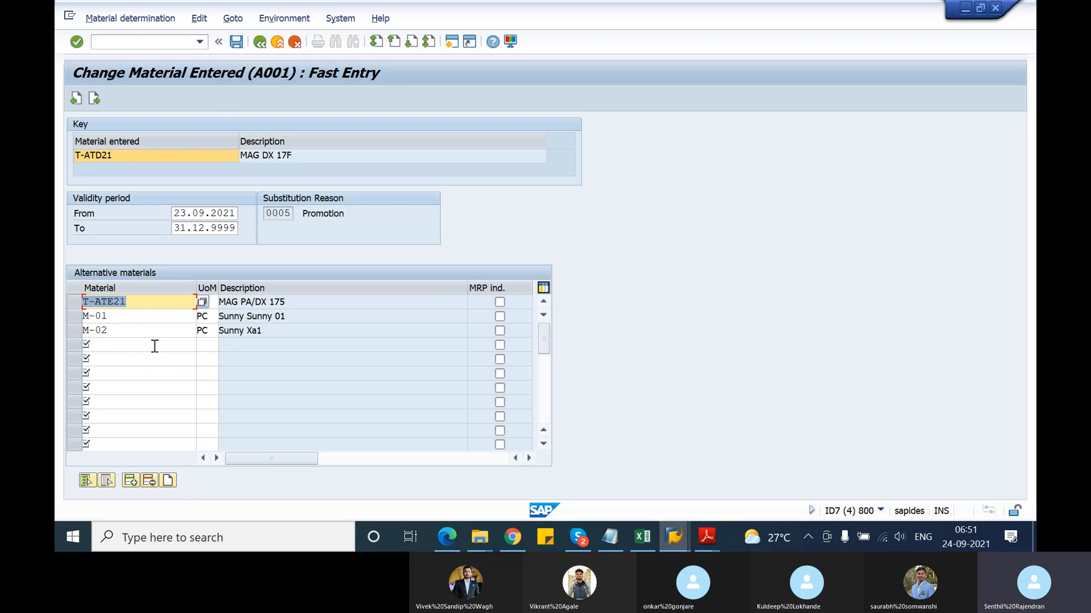
left_click(235, 44)
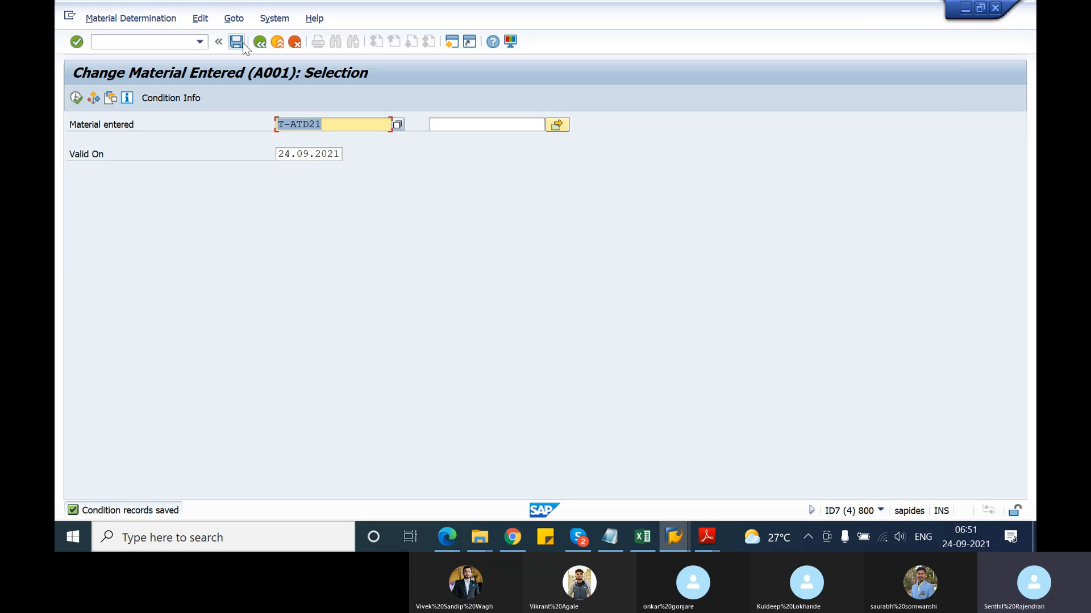
Leave the reasons table and start a new OR standard order via /nva01
key("alt+Tab")
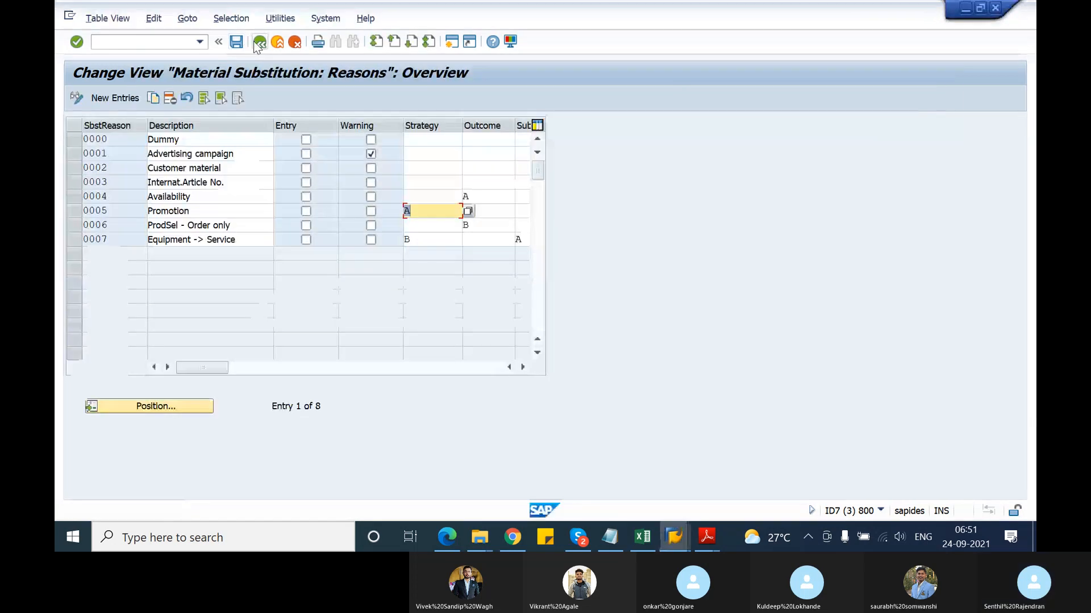
left_click(259, 41)
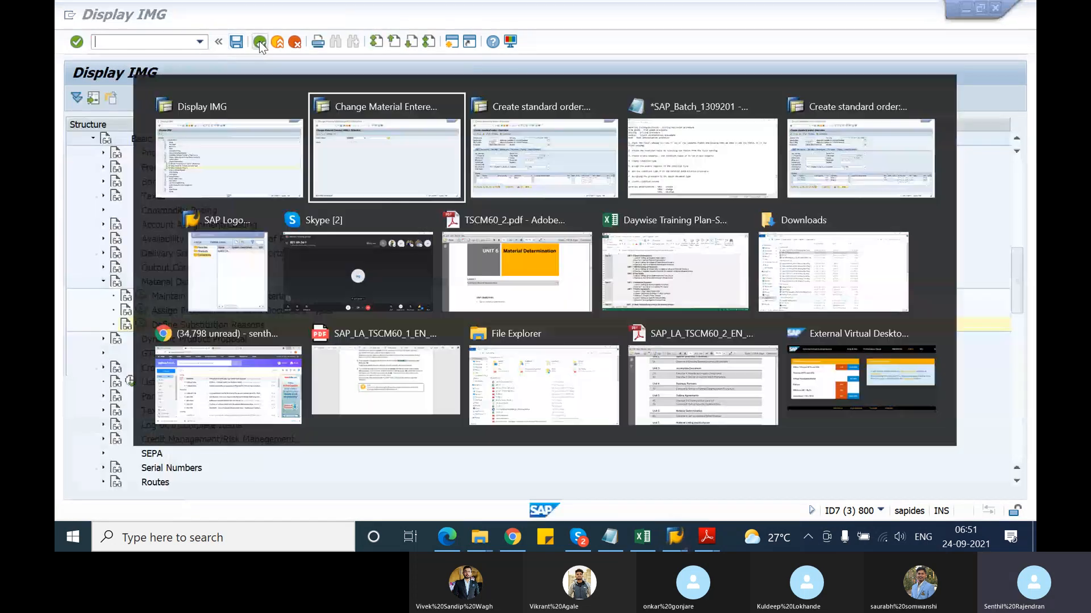
key("alt+Tab")
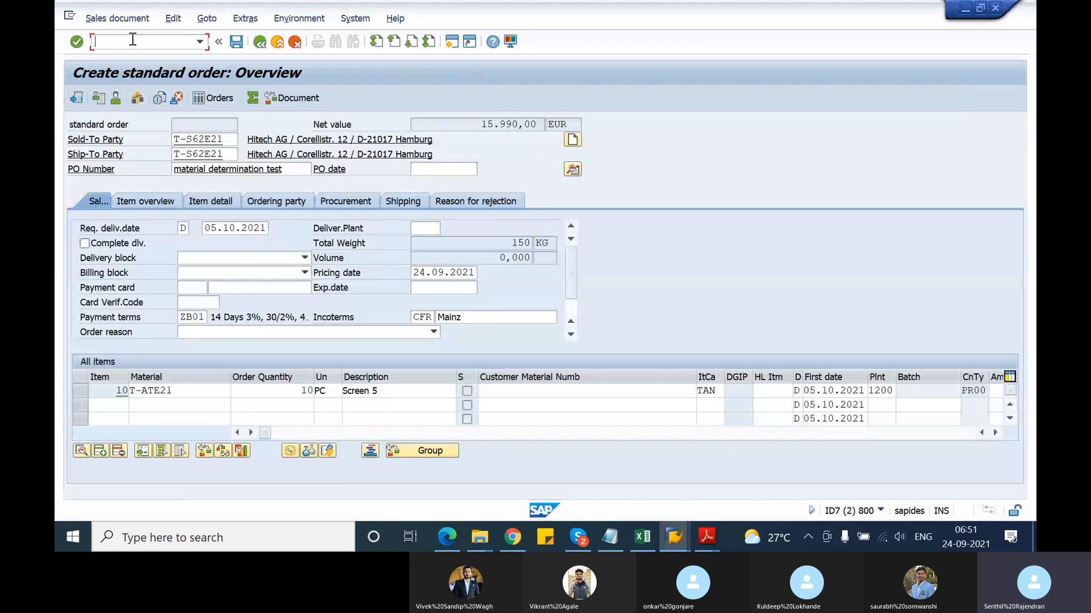
type("/nva01")
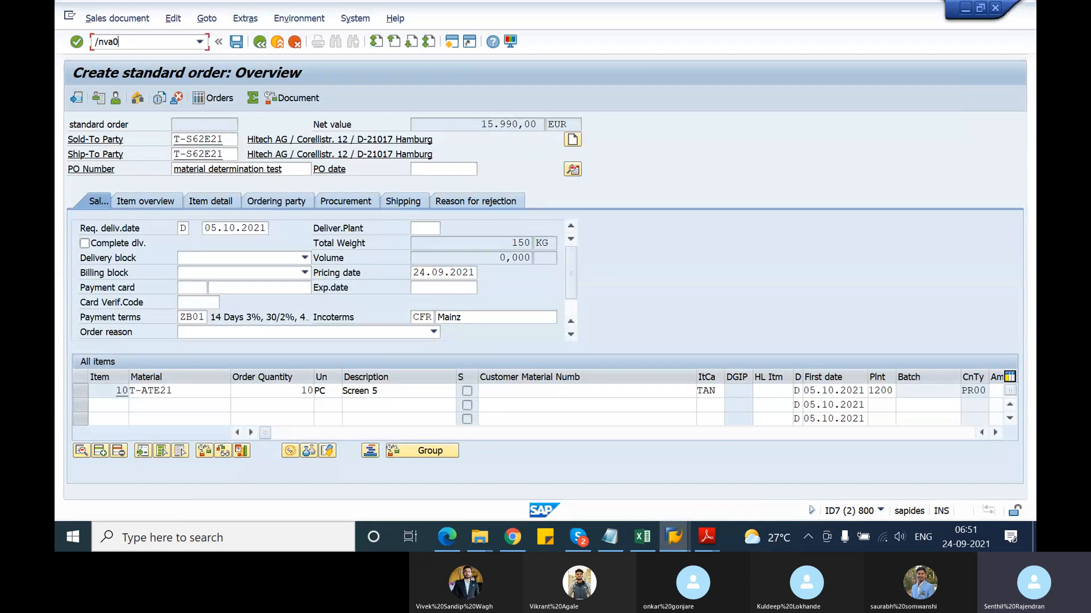
key("Return")
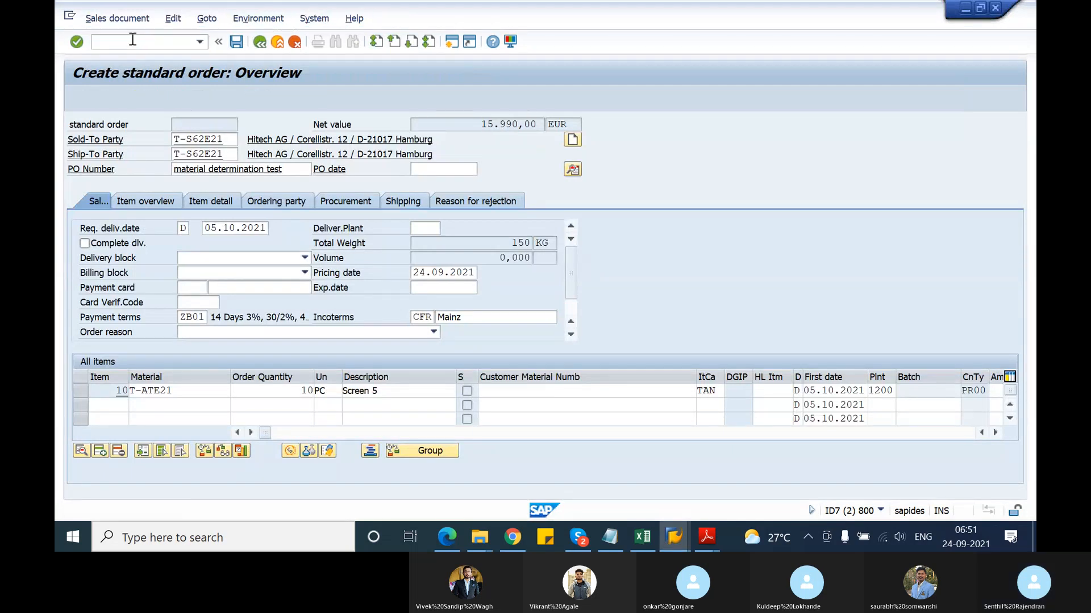
key("Return")
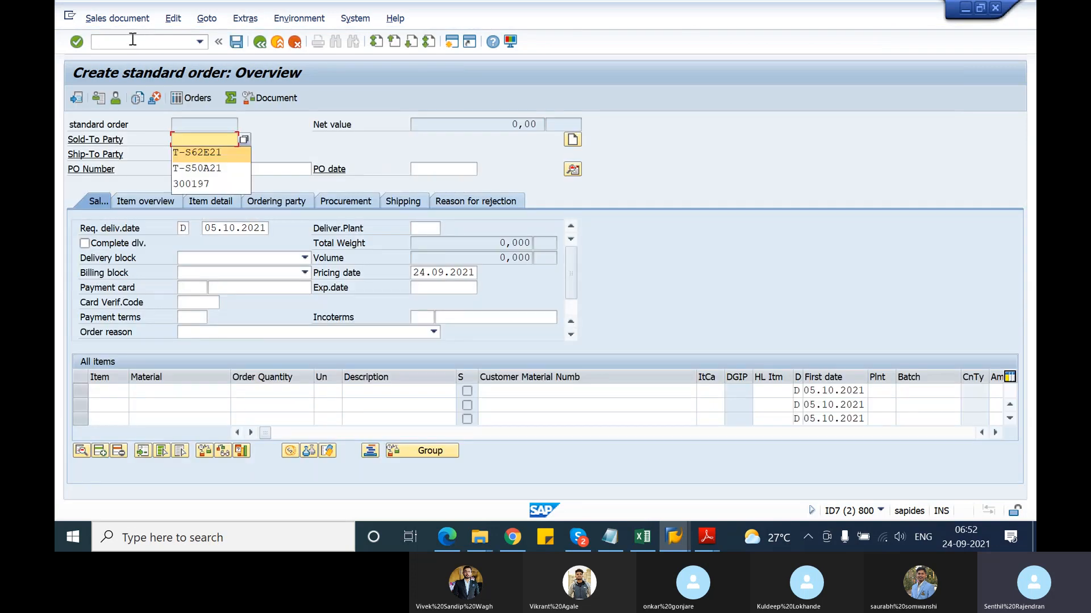
Enter sold-to T-S62E21, PO 'material determination test', and an item of 10 T-ATD21
type("T-S62E21")
key("Tab")
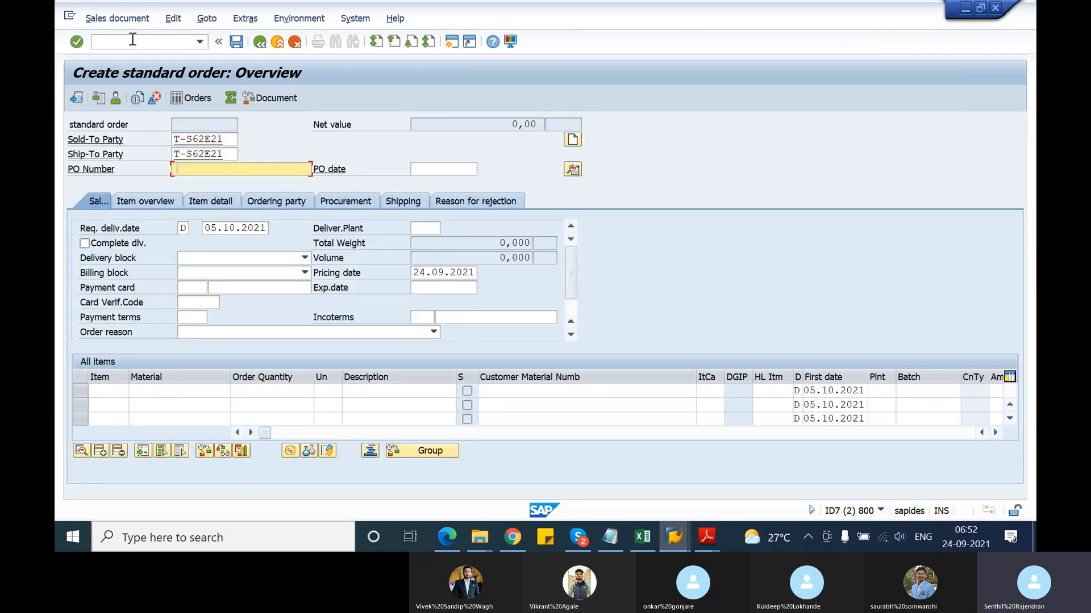
type("material determination test")
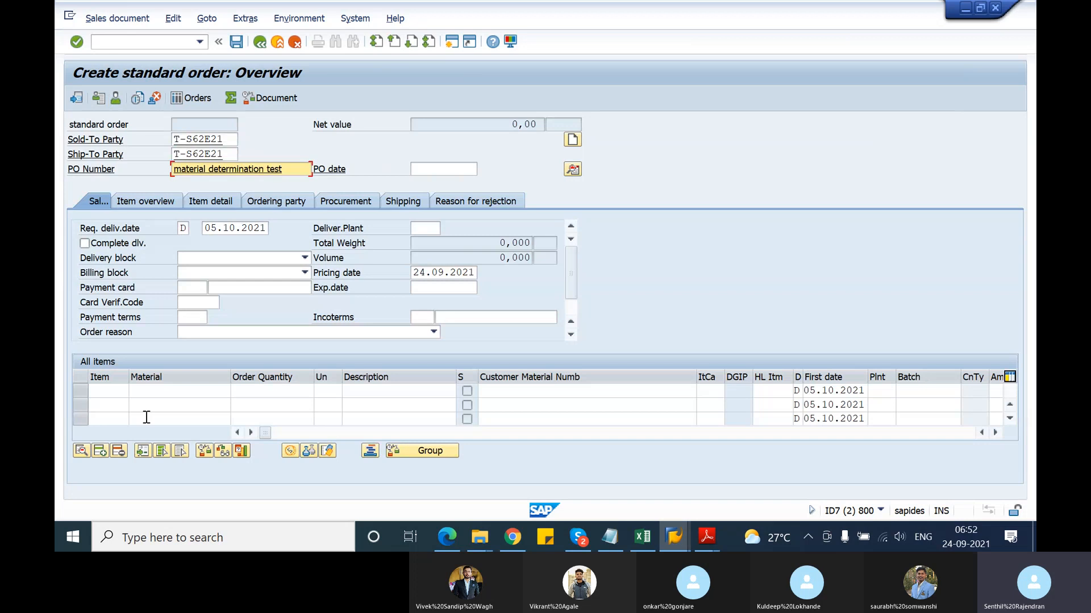
left_click(161, 394)
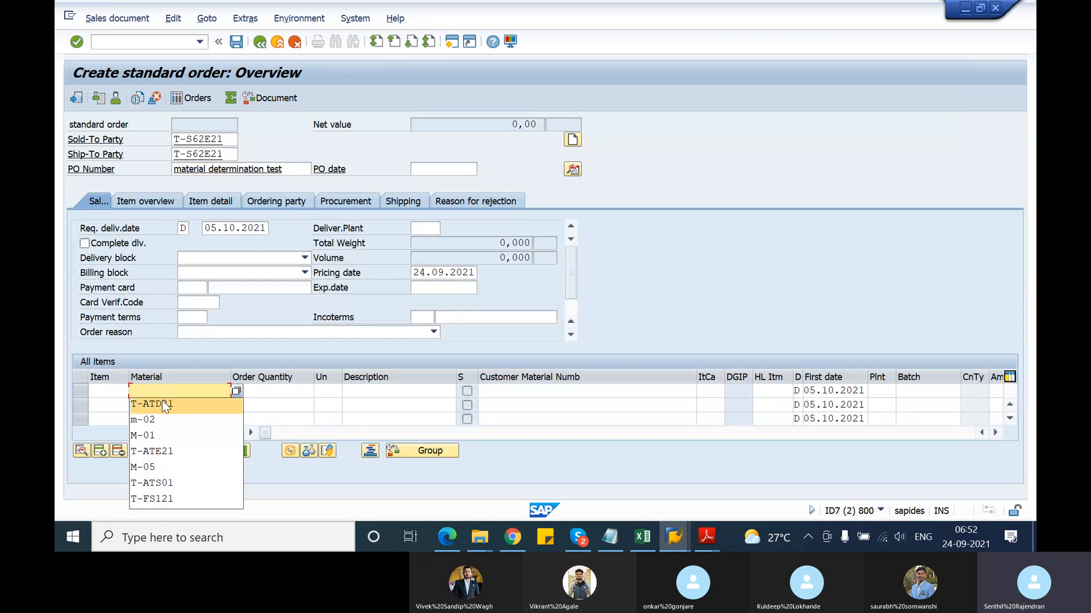
left_click(161, 400)
left_click(272, 392)
type("10")
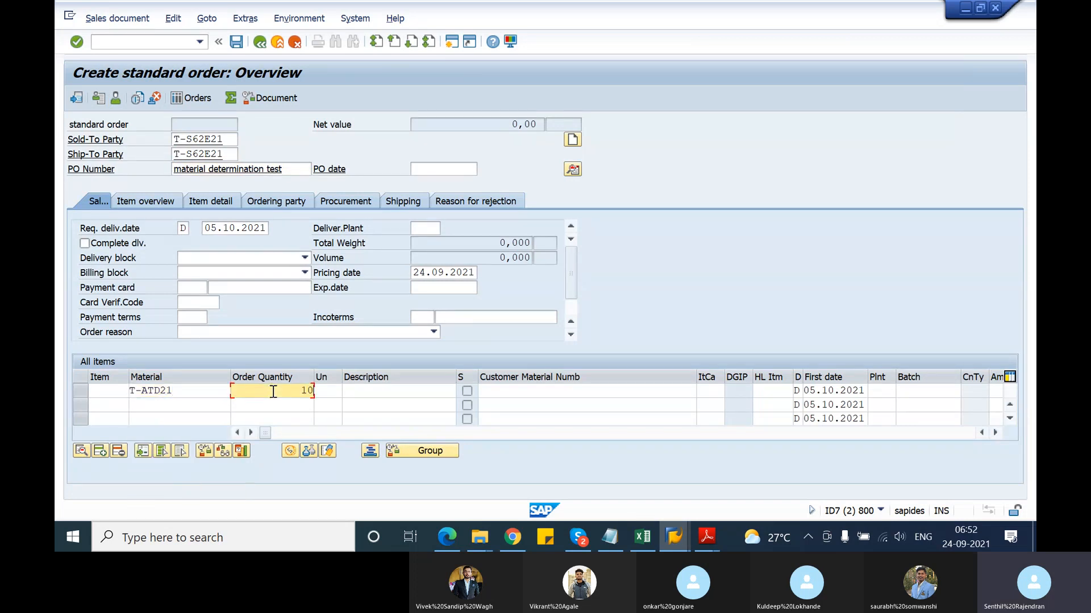
key("Return")
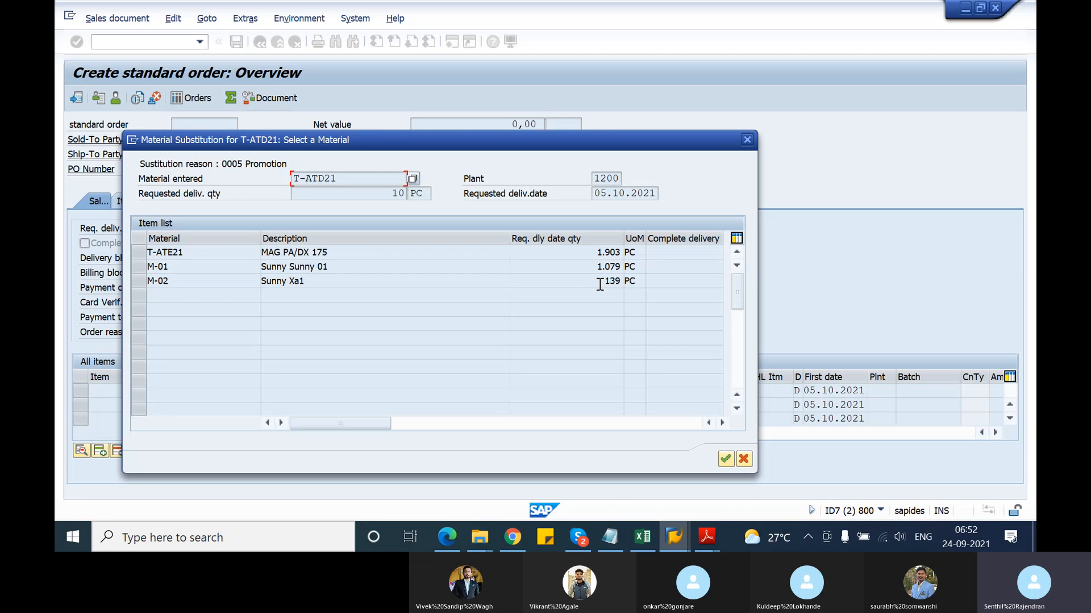
Choose M-01 from the Promotion alternatives as the substitute for T-ATD21
left_click(181, 266)
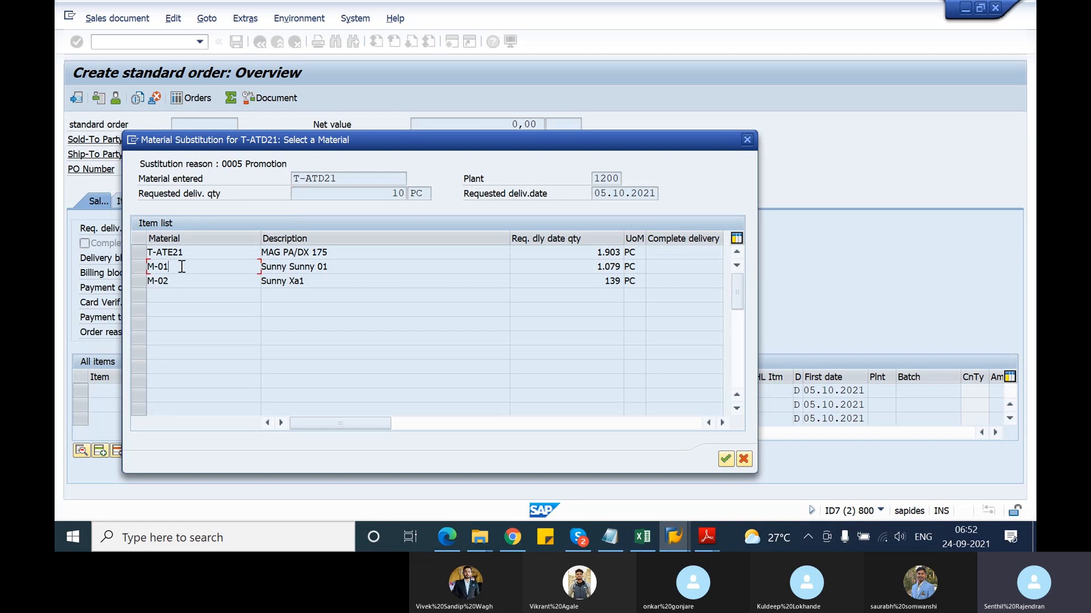
left_click(726, 459)
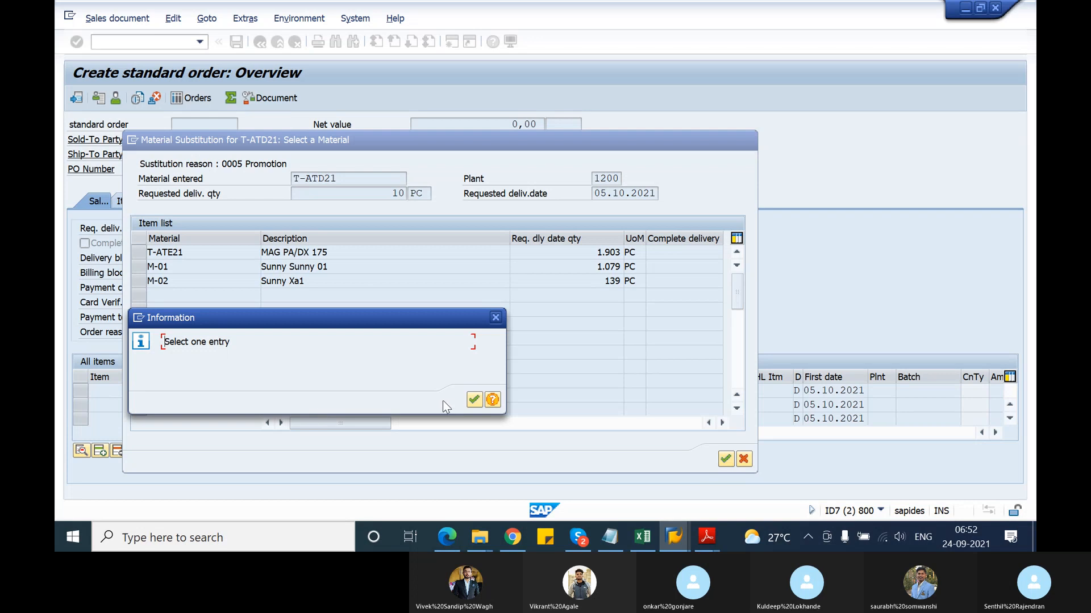
left_click(475, 401)
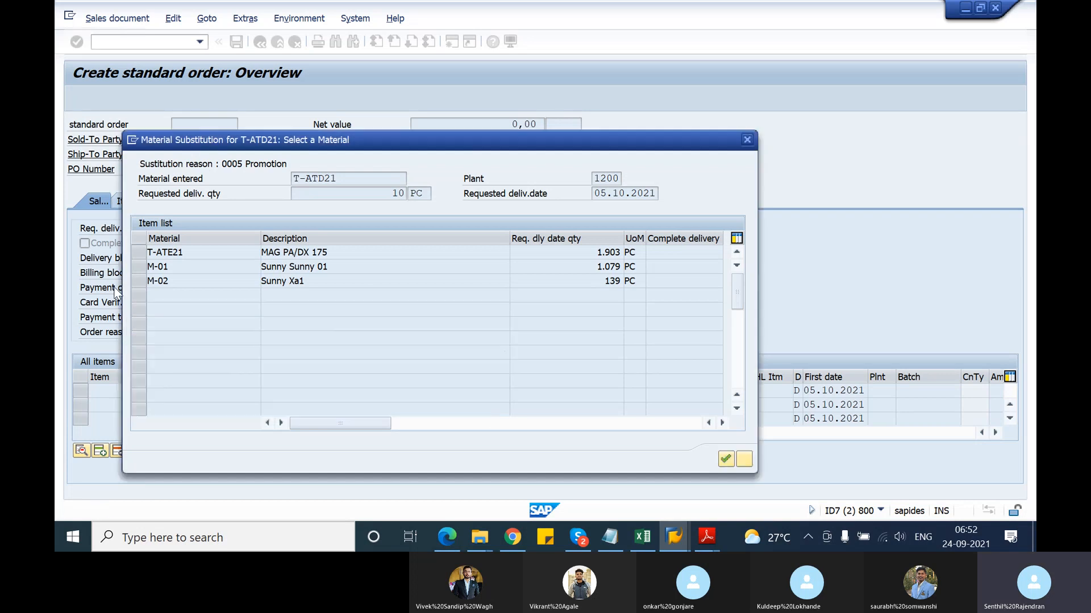
left_click(139, 267)
left_click(726, 459)
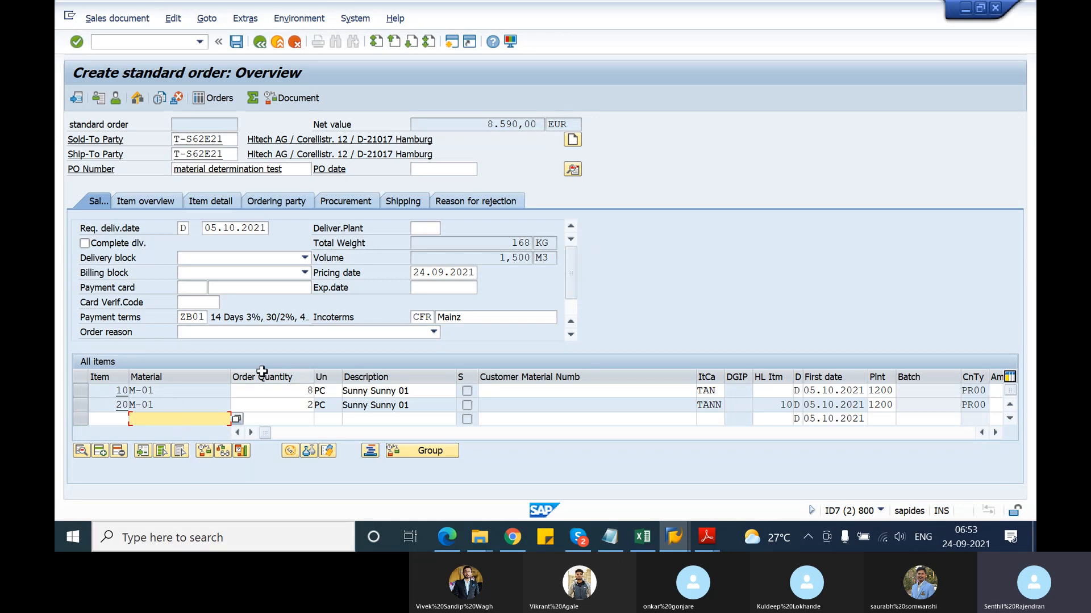
Start a new /nva01 order for T-S62E21 with PO 'material determination test'
left_click(132, 44)
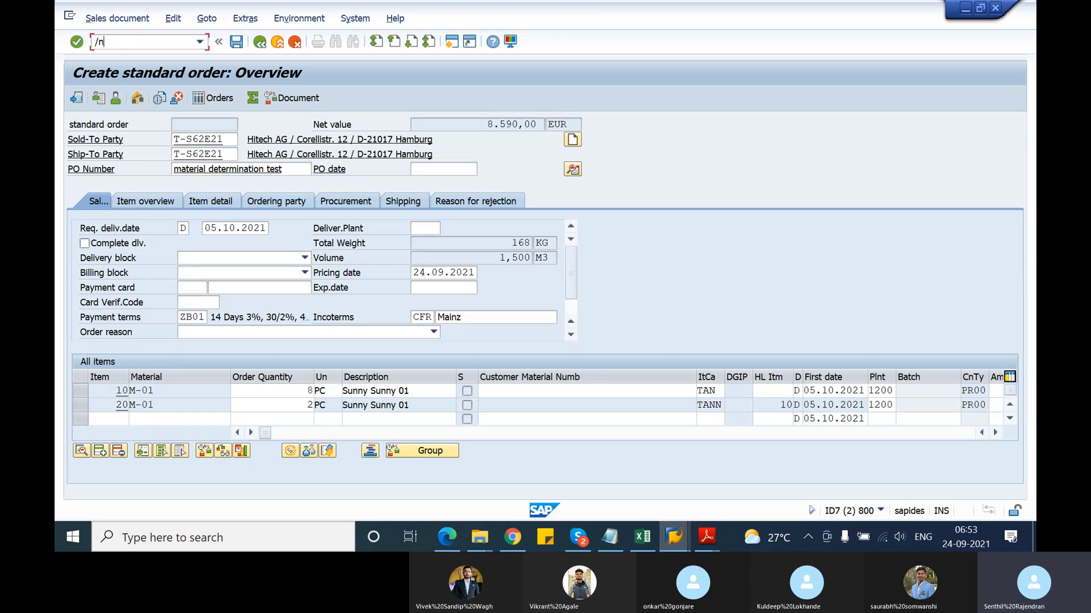
type("/nva01")
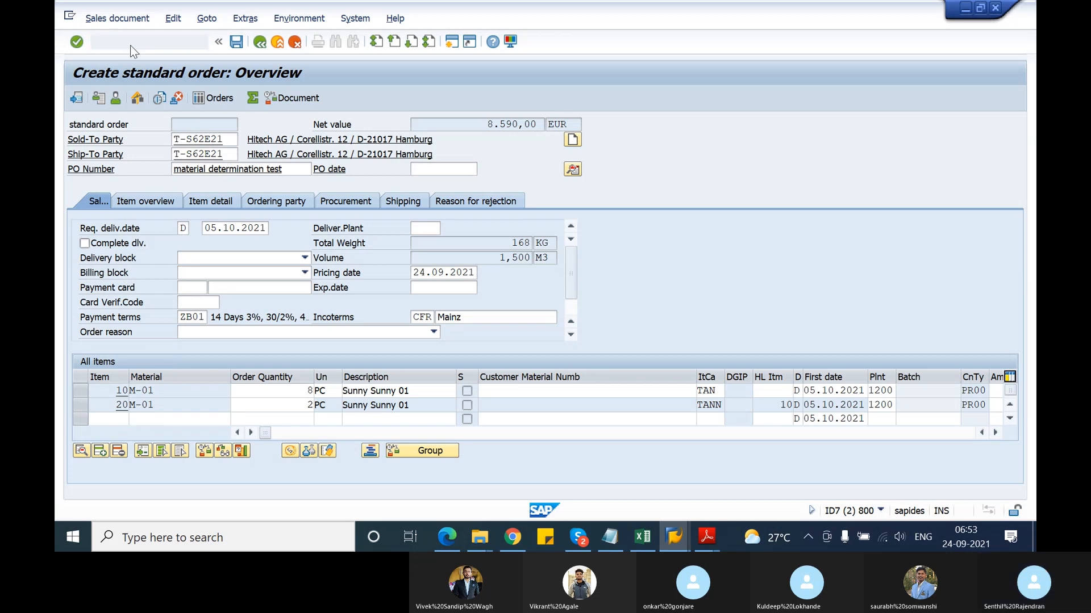
key("Return")
key("Return")
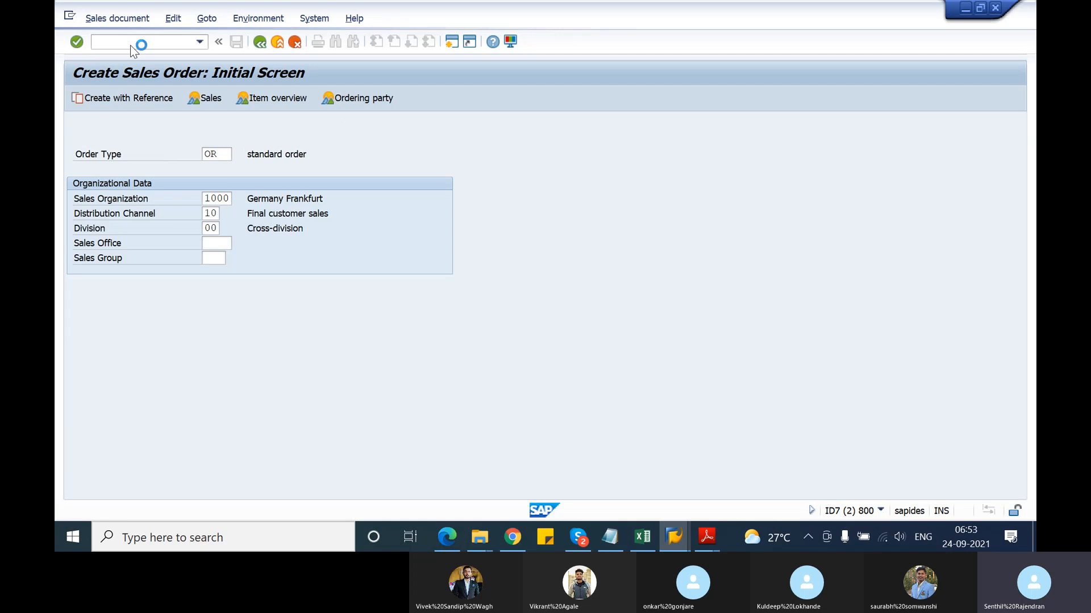
key("Down")
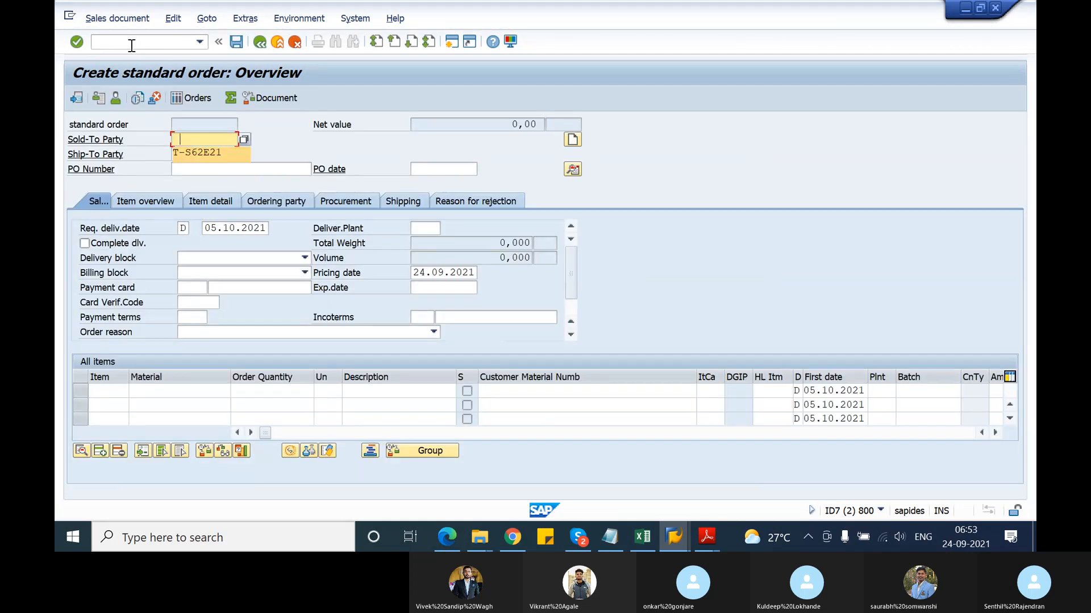
key("Return")
key("Tab")
key("Down")
key("Return")
key("Tab")
key("Down")
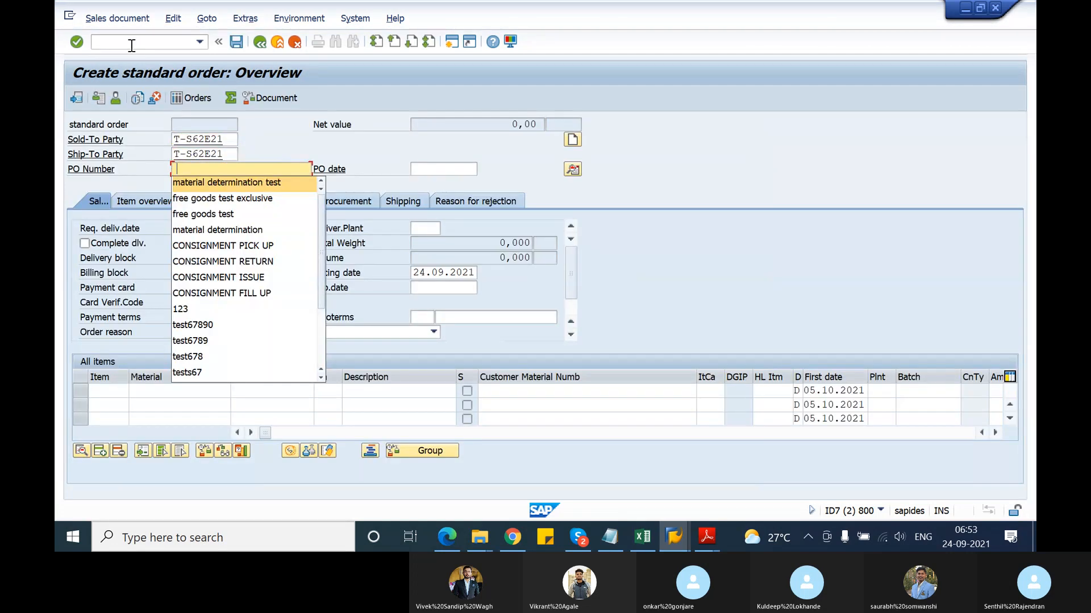
key("Return")
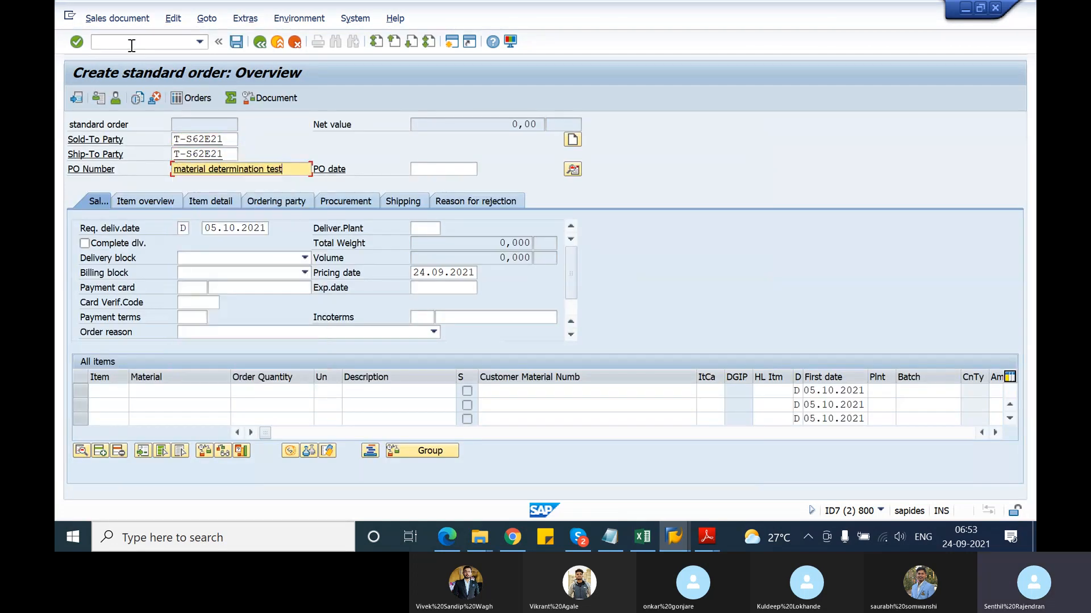
Add a first item of 10 T-ATD21 to trigger material substitution
left_click(163, 392)
left_click(168, 401)
left_click(246, 391)
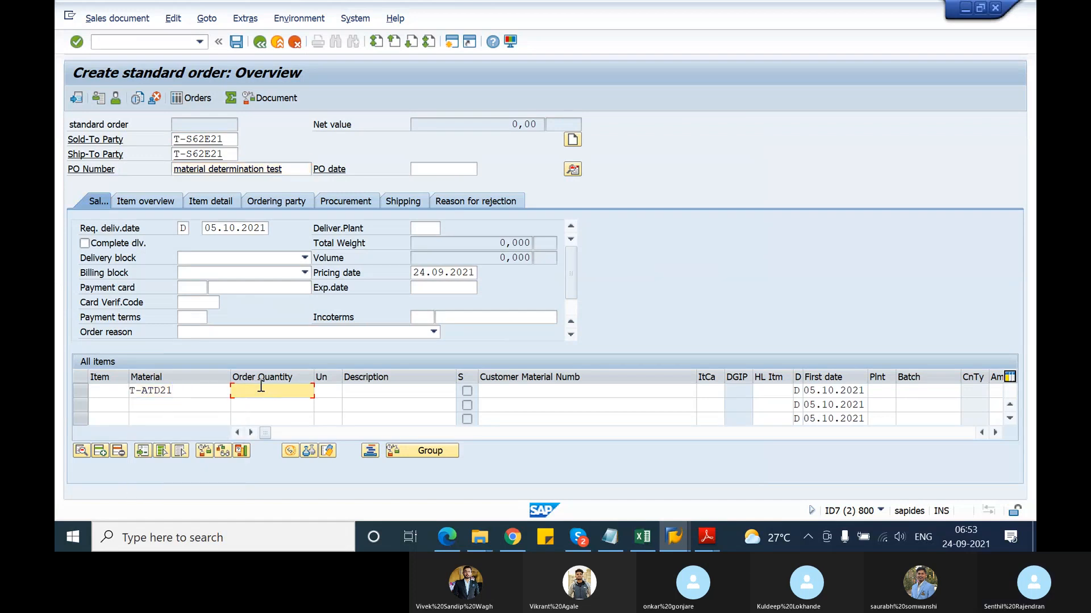
type("10")
key("Return")
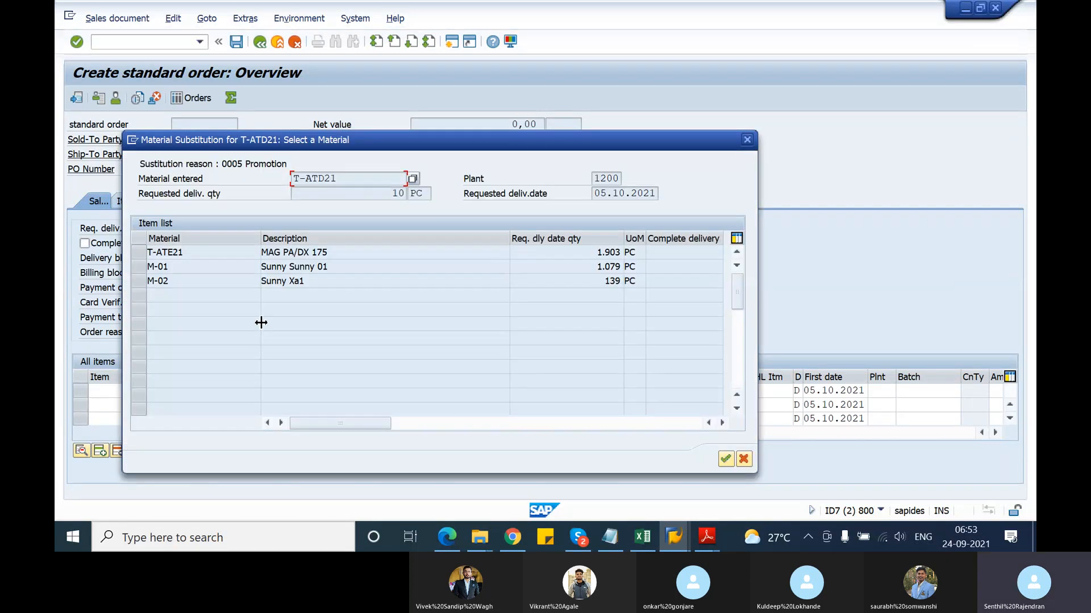
Accept T-ATE21 as the substitute and go to the IMG Material Determination tree
left_click(149, 253)
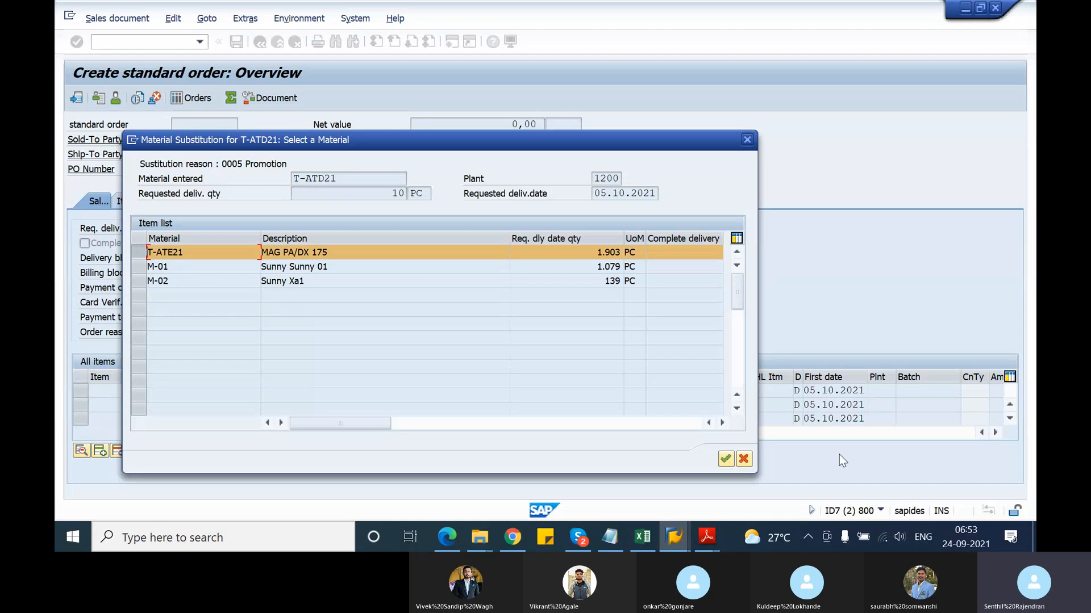
left_click(726, 459)
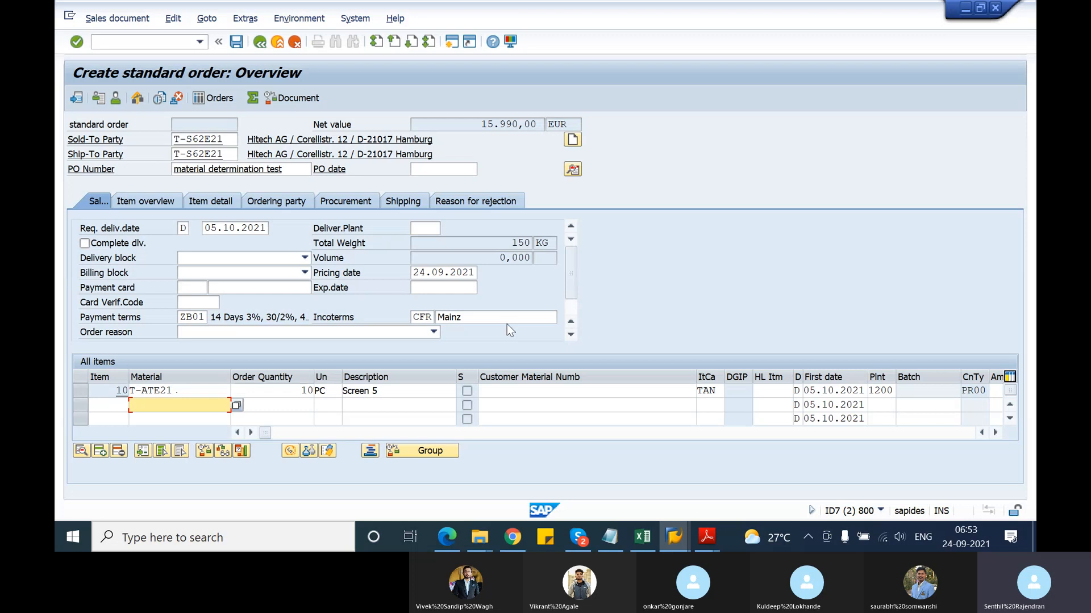
key("alt+Tab")
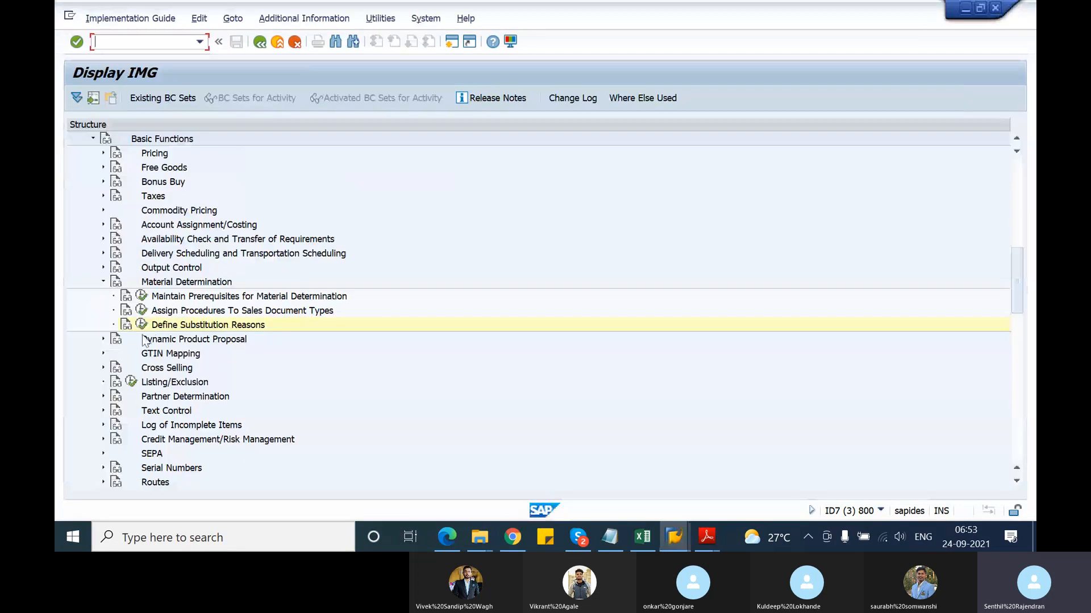
Open Define Substitution Reasons and review the possible outcomes for reason 0004 Availability
left_click(142, 324)
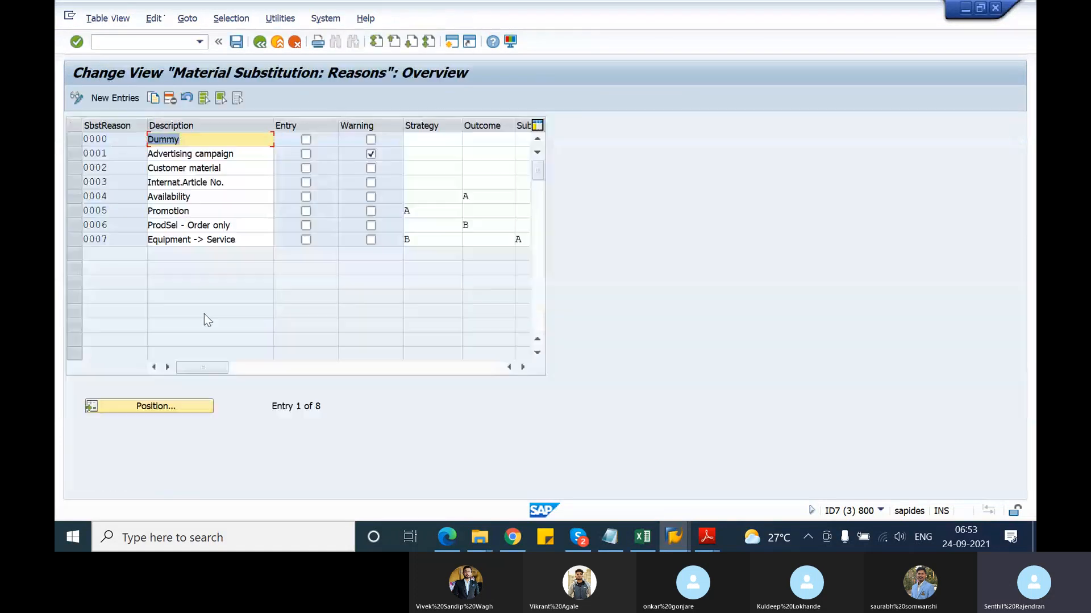
left_click(491, 197)
left_click(520, 196)
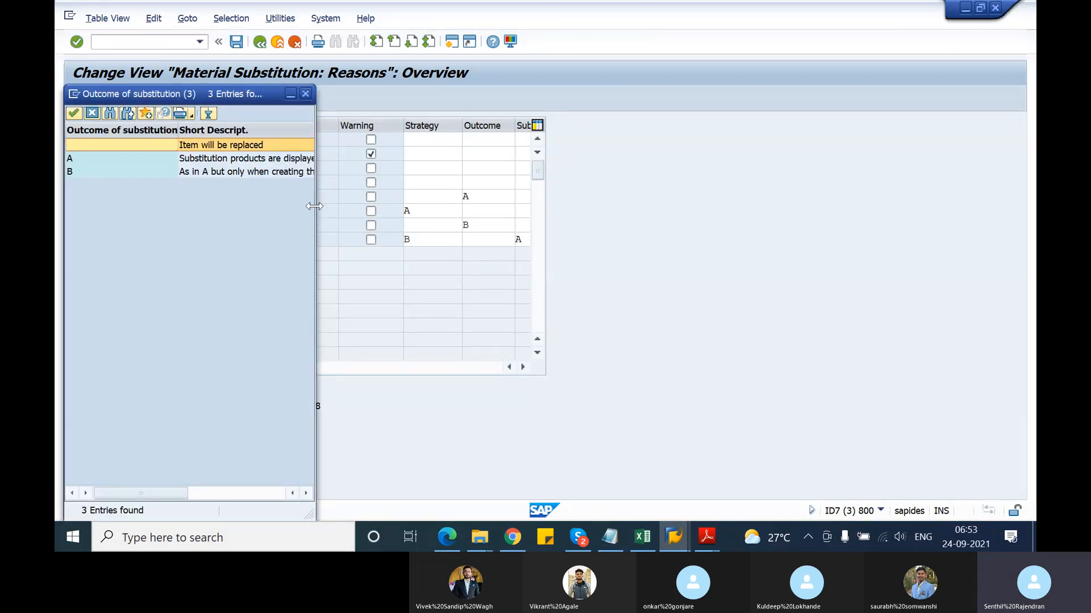
left_click_drag(314, 205, 415, 229)
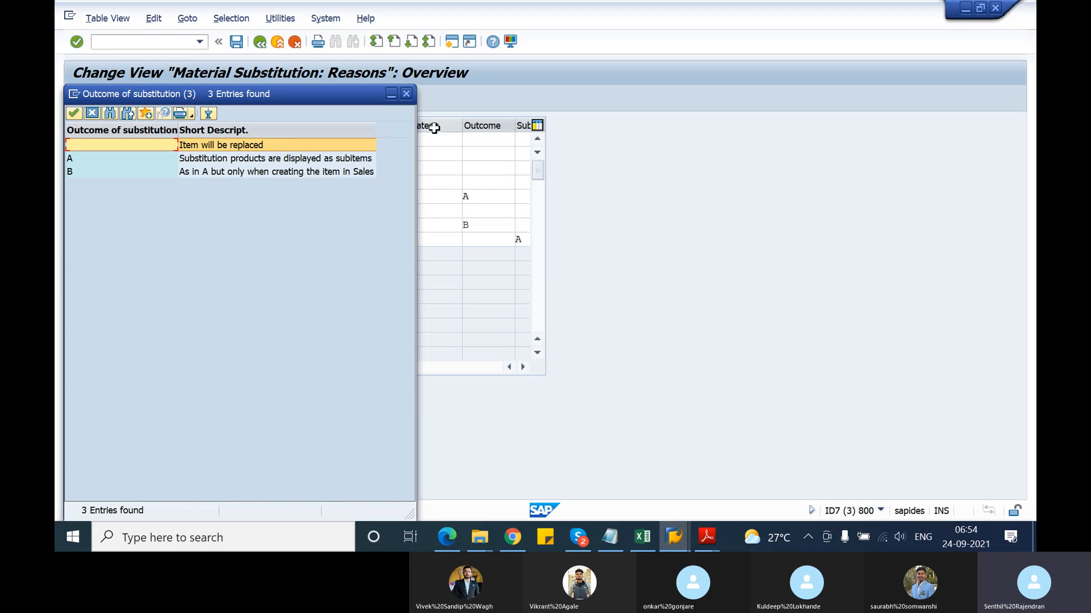
left_click(407, 94)
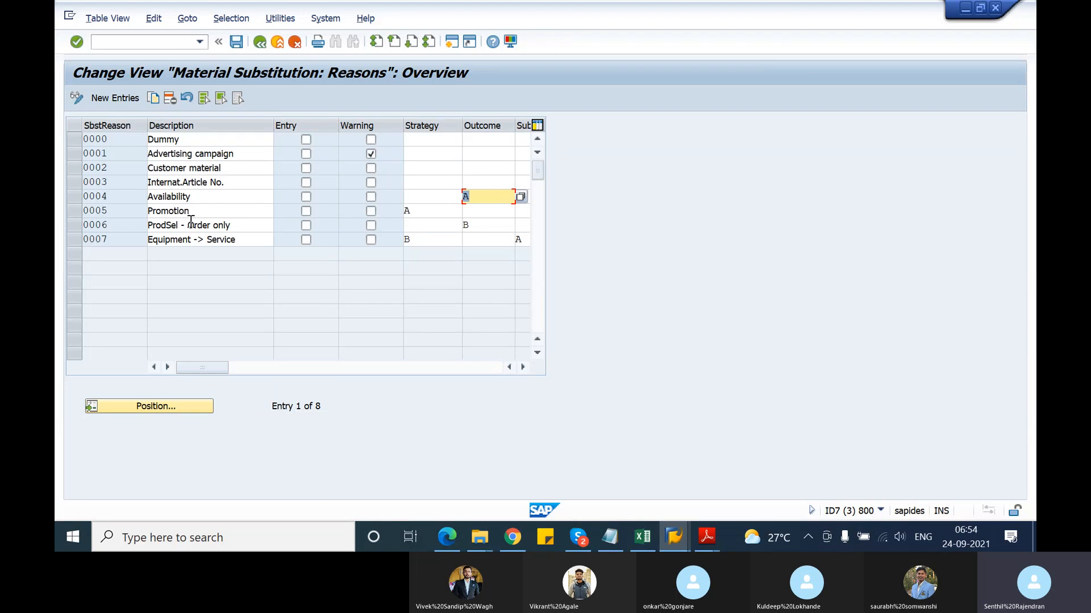
left_click(77, 196)
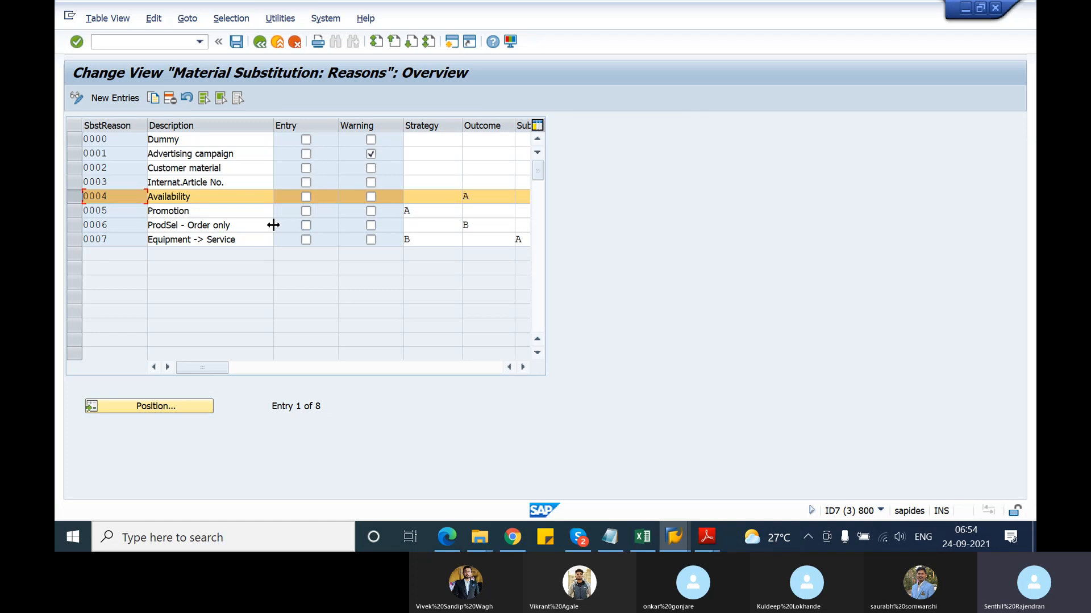
key("alt+Tab")
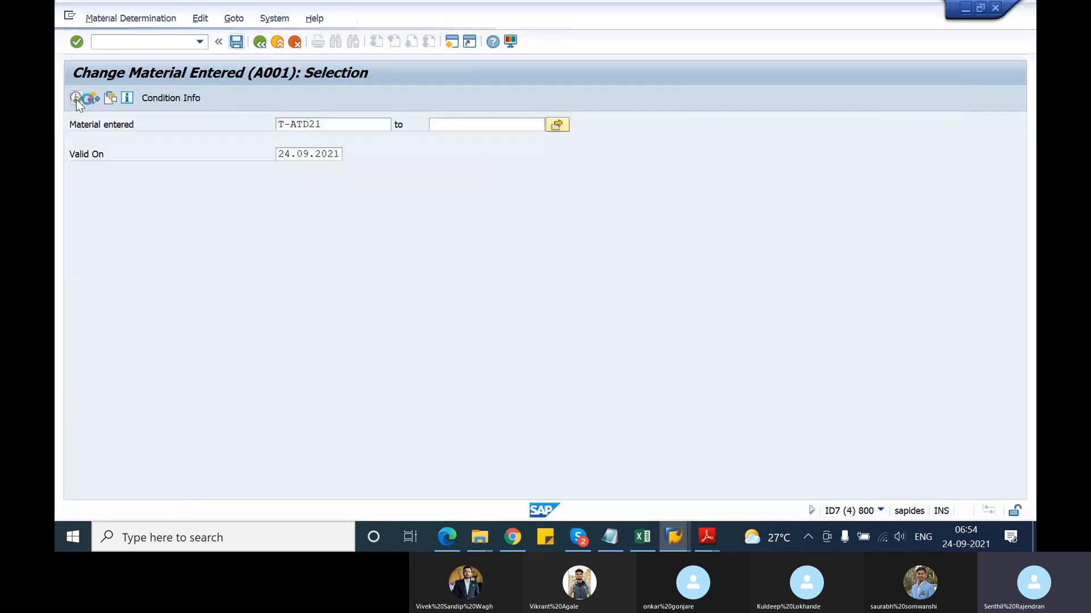
Change T-ATD21's record to proposed and row reason 0004 Availability and save it
left_click(76, 100)
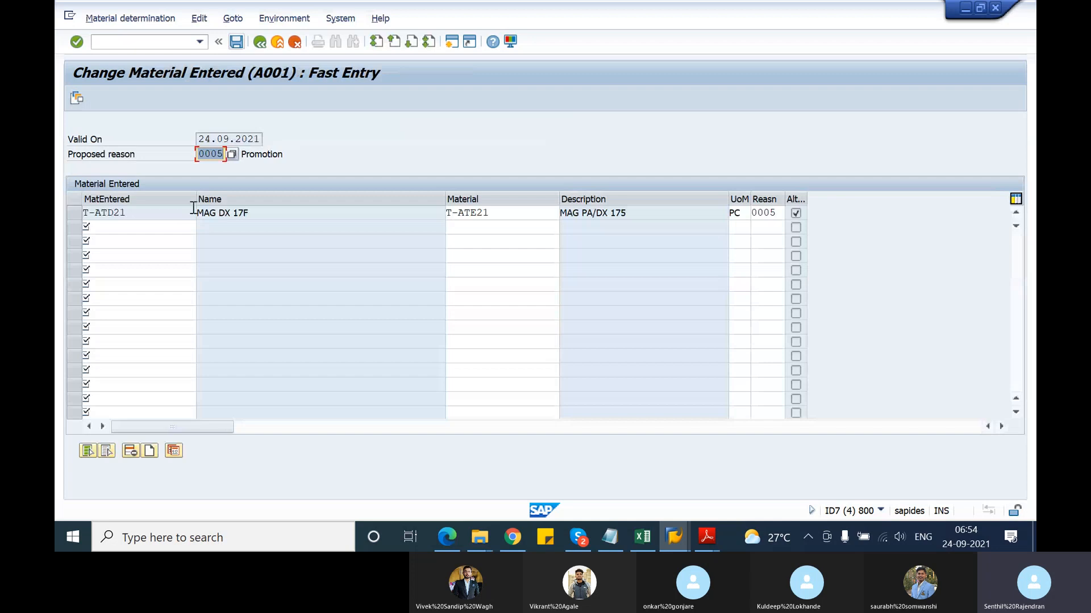
left_click(218, 154)
type("4")
key("Tab")
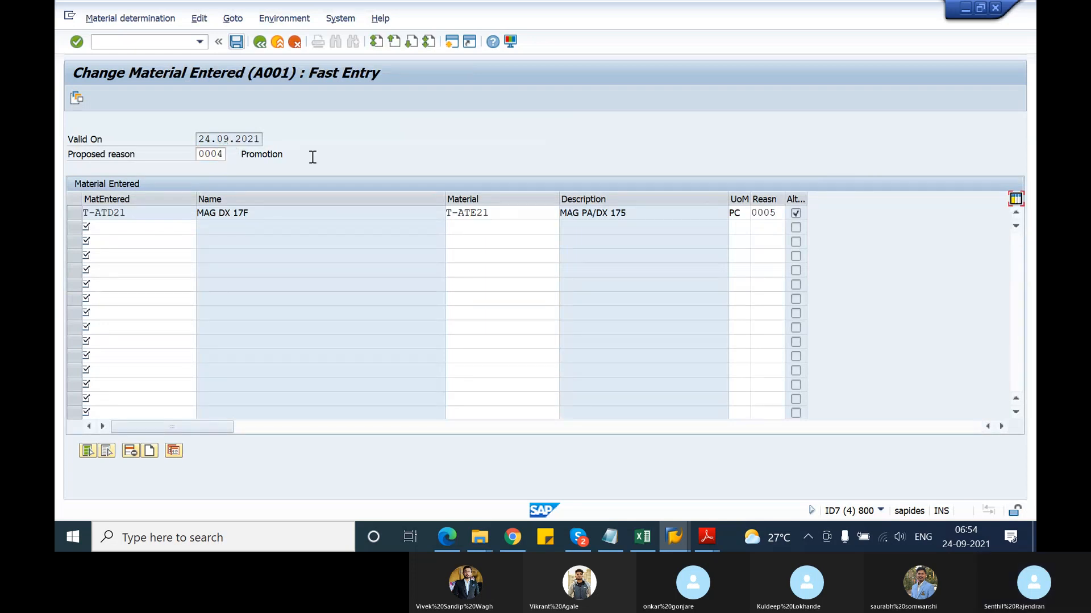
left_click(771, 212)
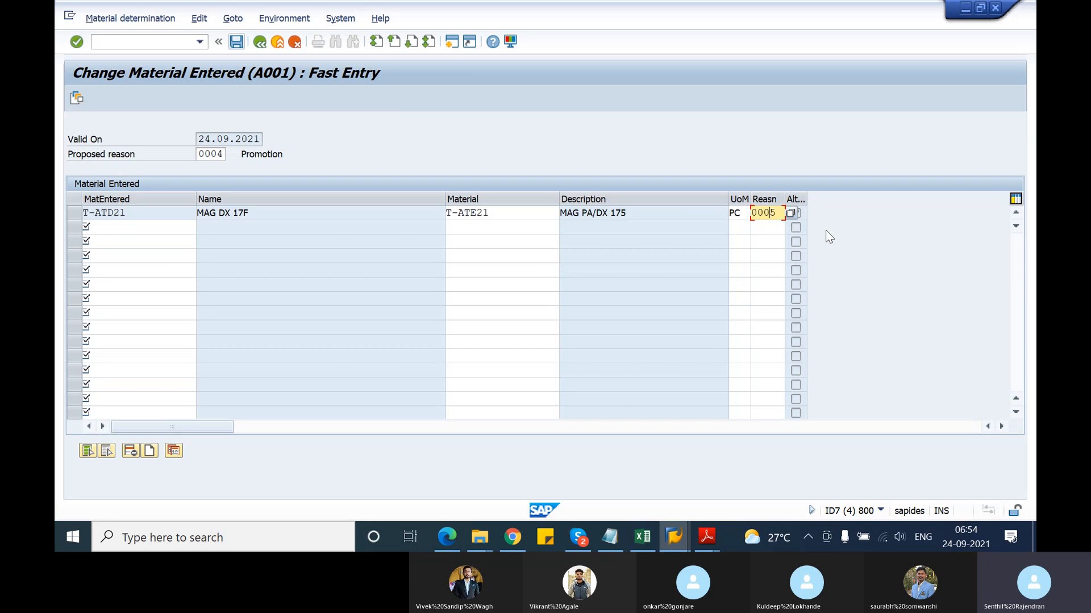
key("Delete")
type("4")
key("Return")
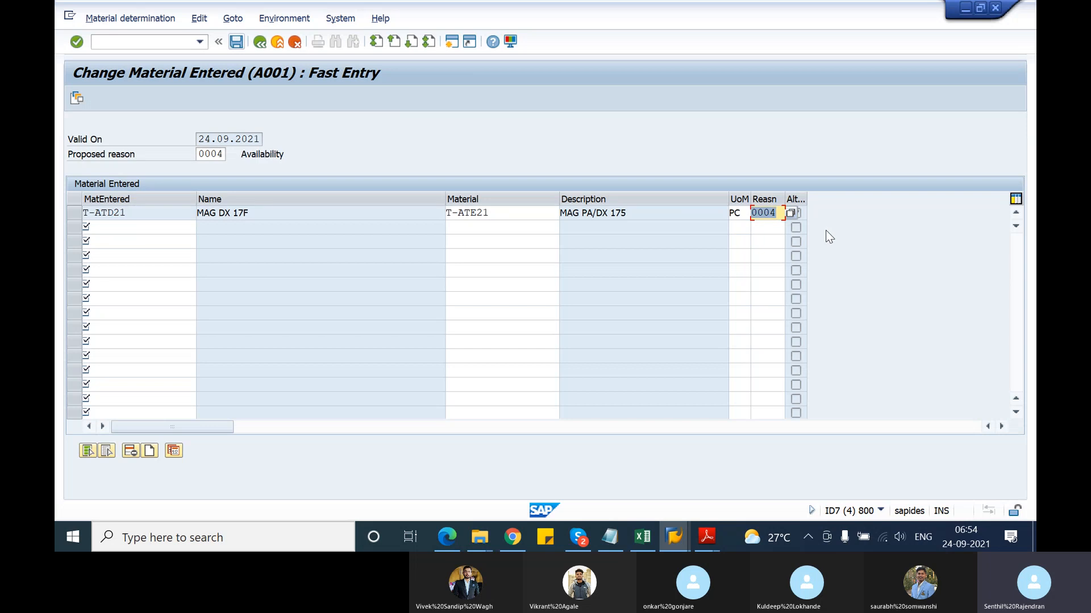
key("alt+Tab")
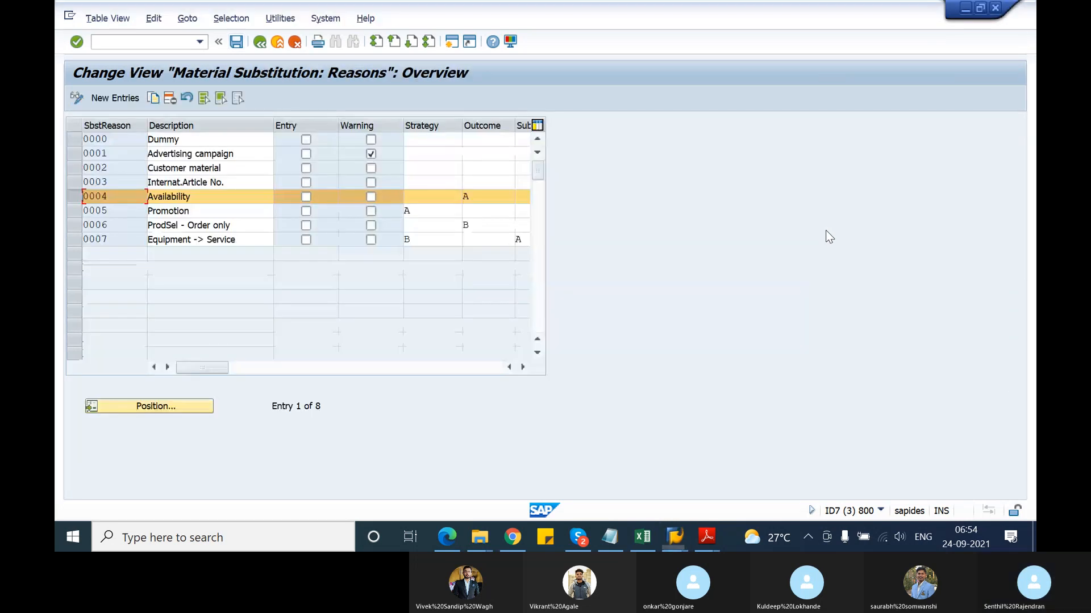
key("alt+Tab")
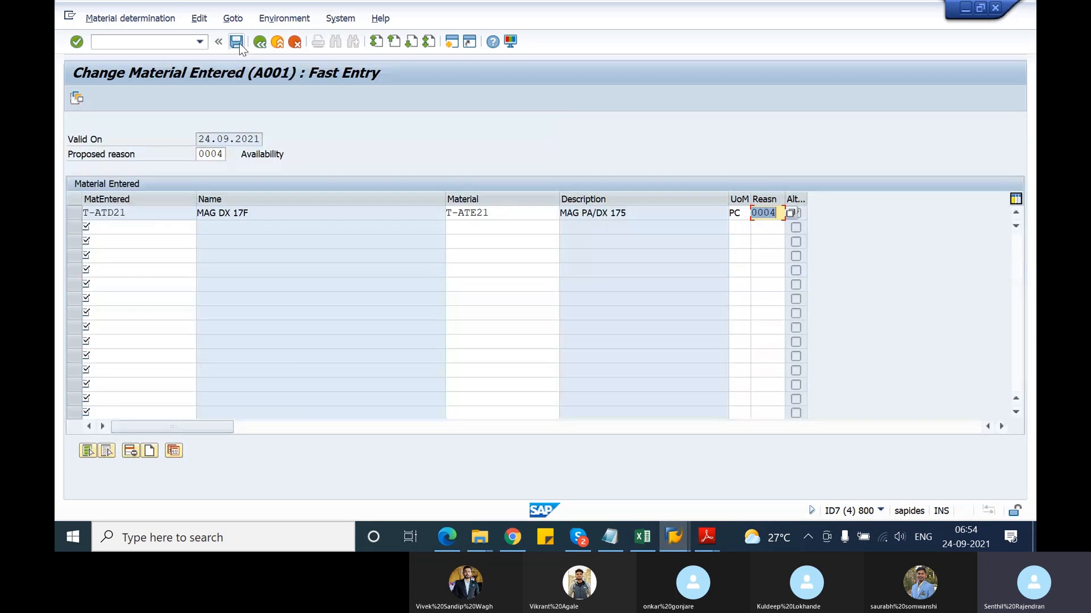
left_click(237, 42)
left_click(259, 42)
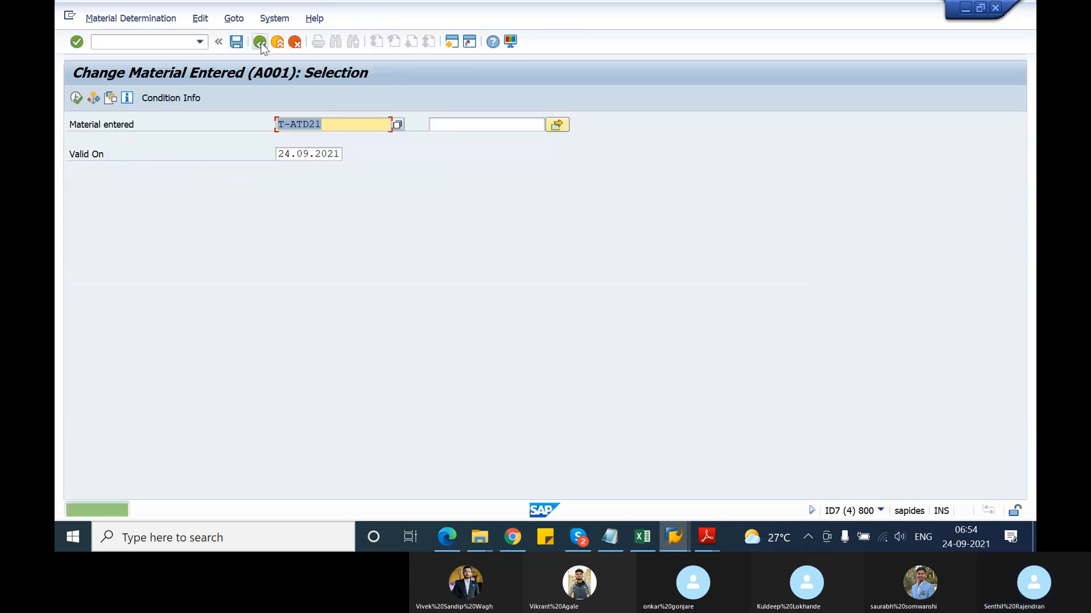
Close the substitution reasons table and head back to the sales order window
key("alt+Tab")
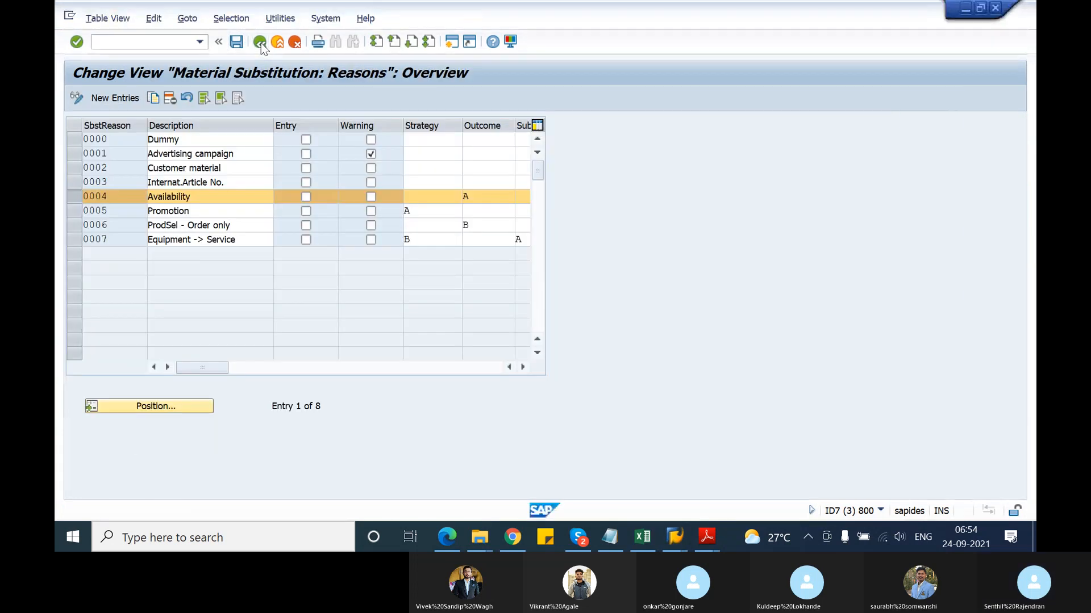
left_click(261, 43)
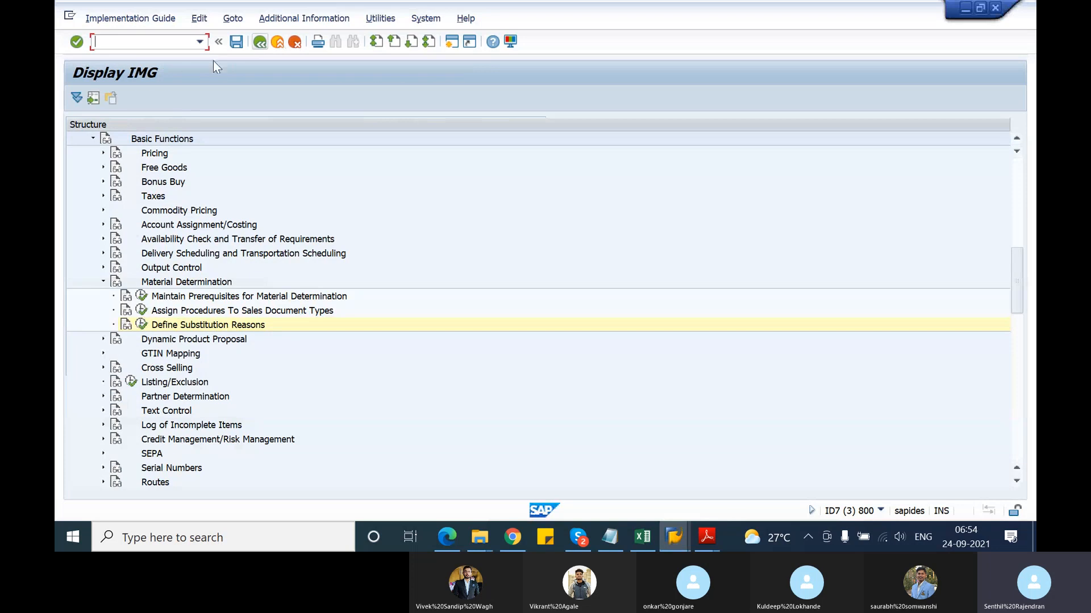
key("alt+Tab")
key("alt+Tab")
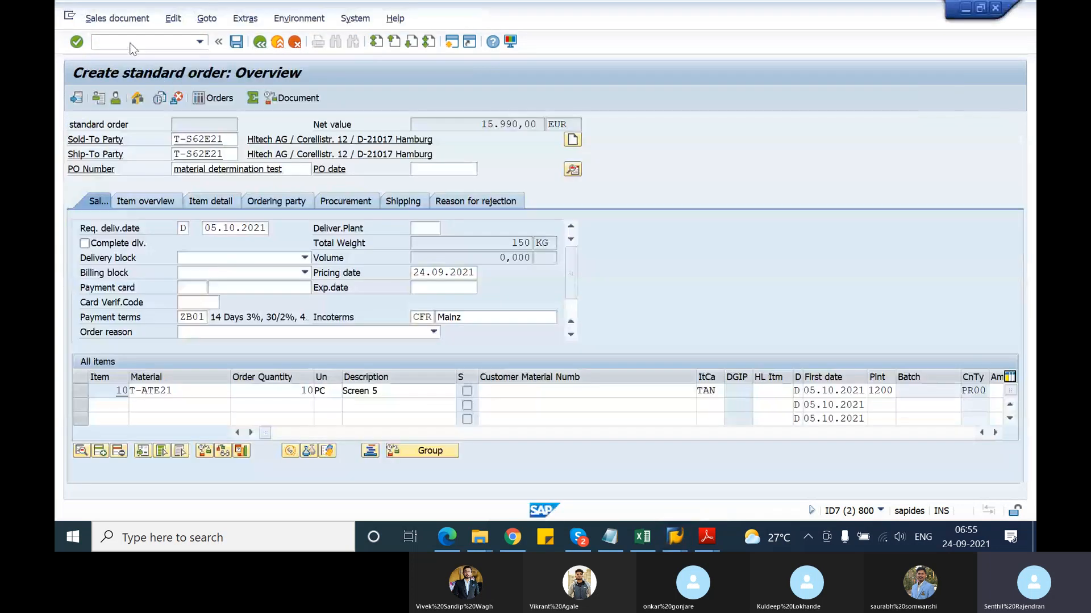
Start a new OR order for sold-to and ship-to T-S62E21 with PO 'material determination test'
left_click(132, 43)
type("/nva")
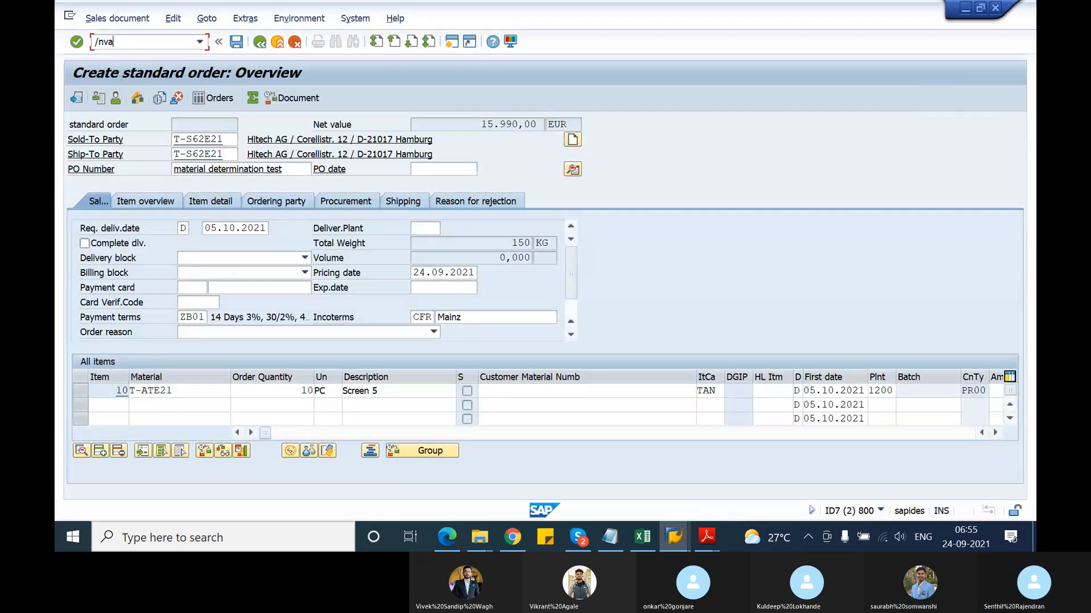
type("01")
key("Return")
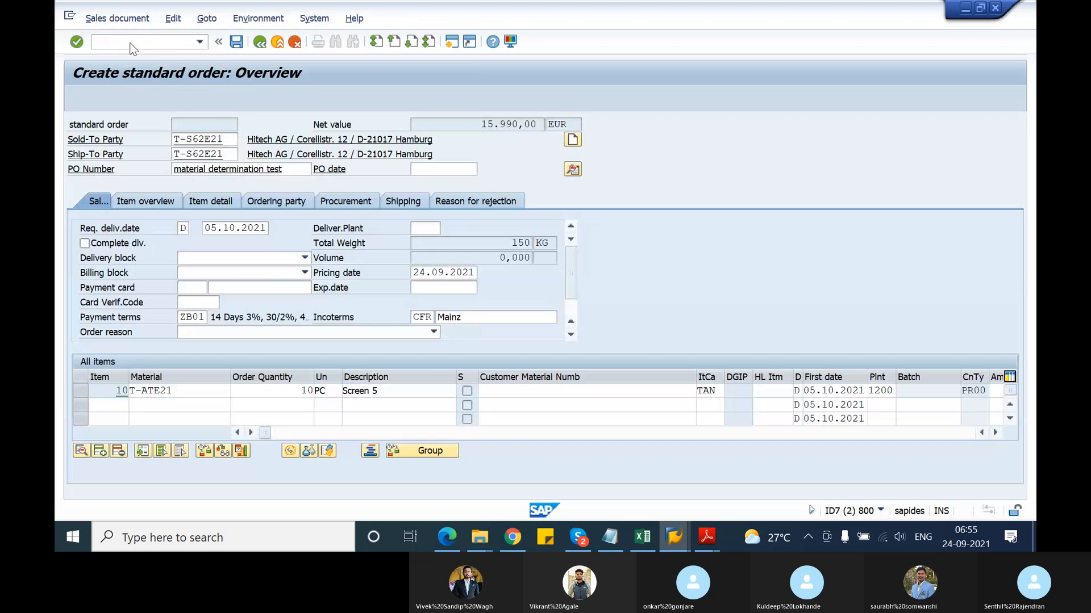
key("Return")
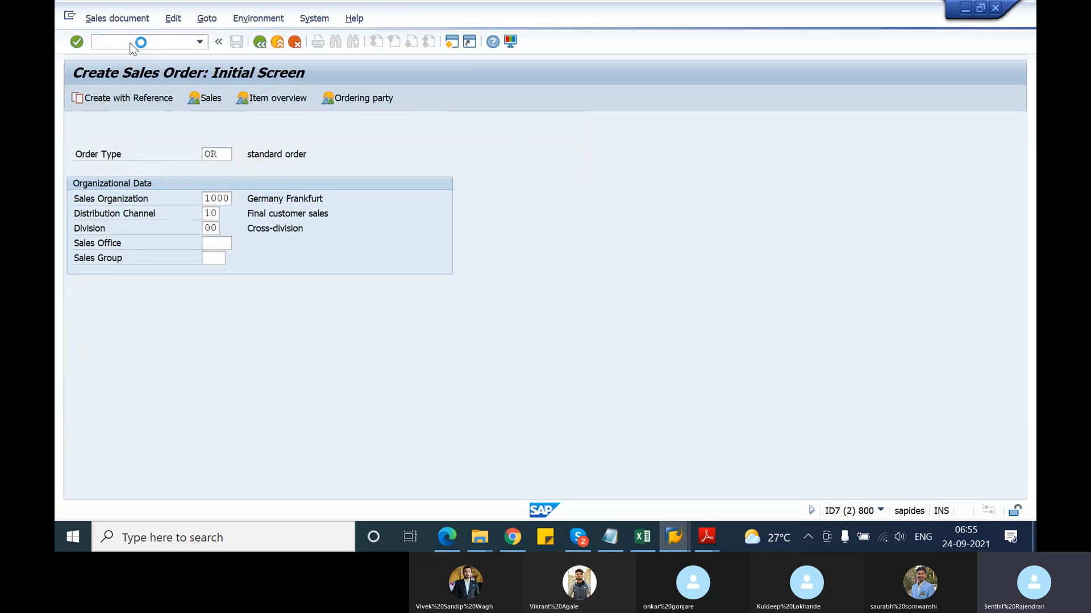
left_click(196, 140)
left_click(201, 151)
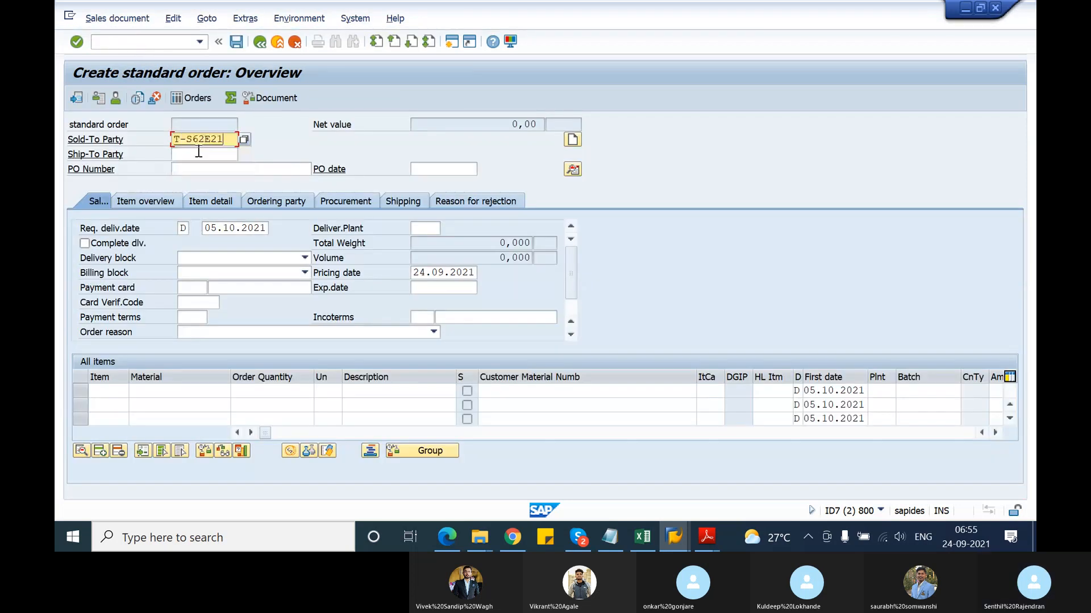
left_click(200, 154)
left_click(203, 165)
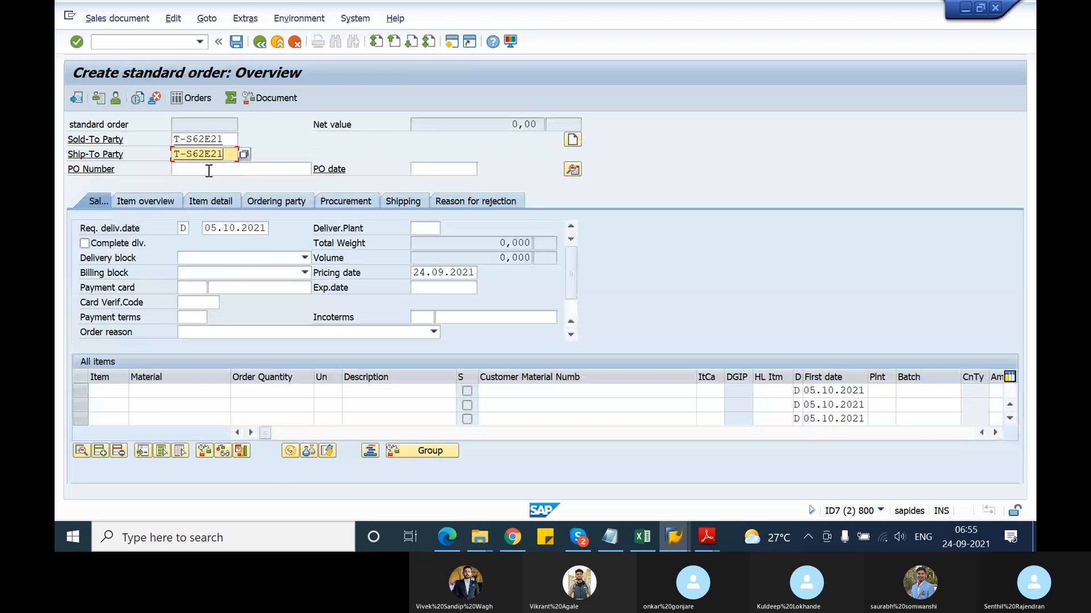
left_click(209, 170)
left_click(209, 182)
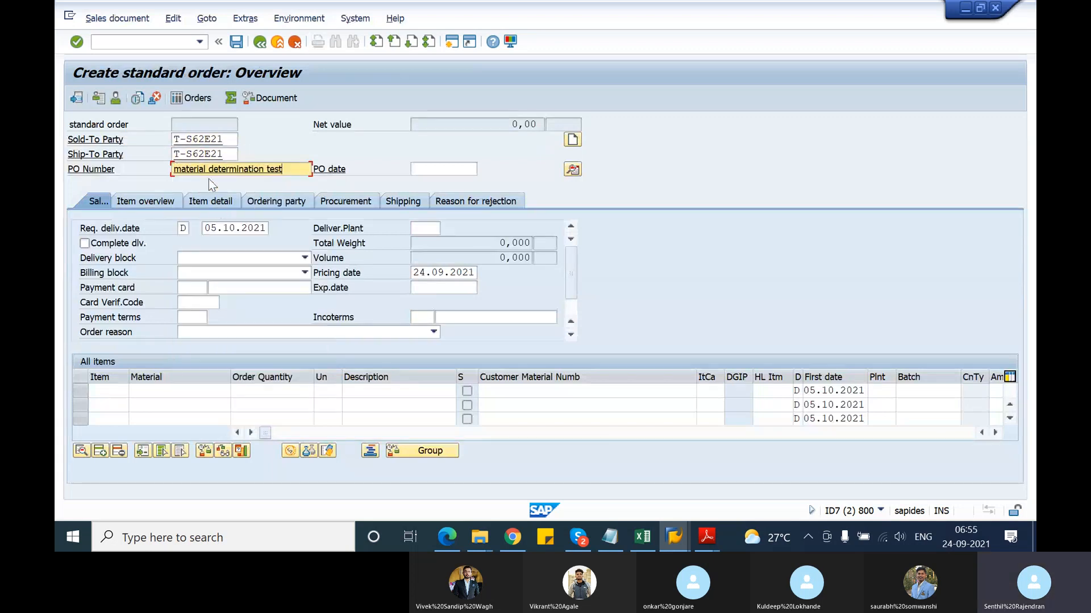
Add 10 PC of T-ATD21 as the first item so material determination runs
left_click(173, 391)
left_click(170, 404)
left_click(269, 391)
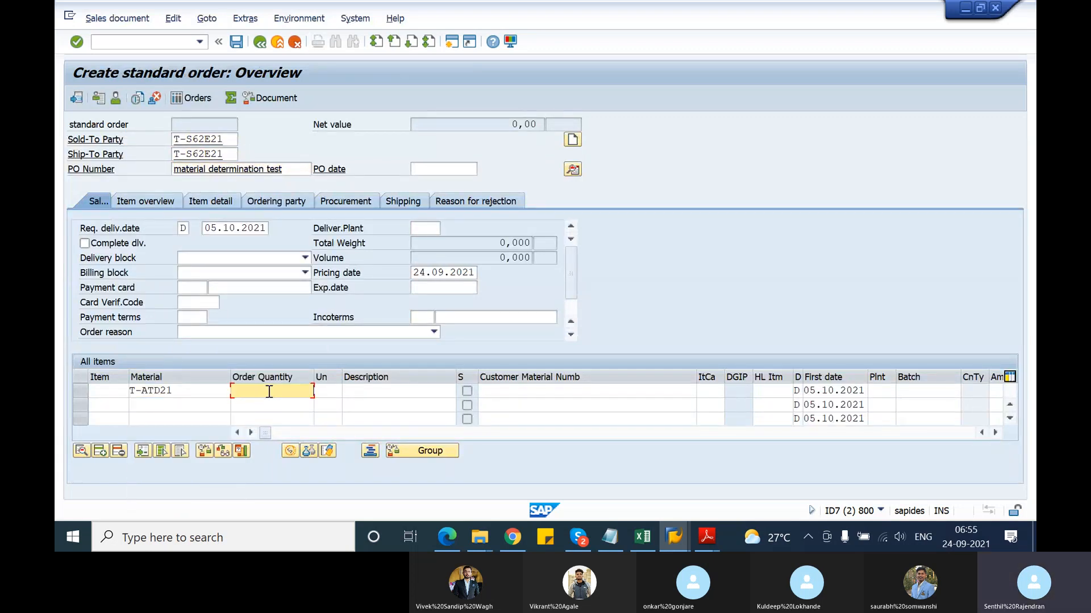
type("10")
key("Return")
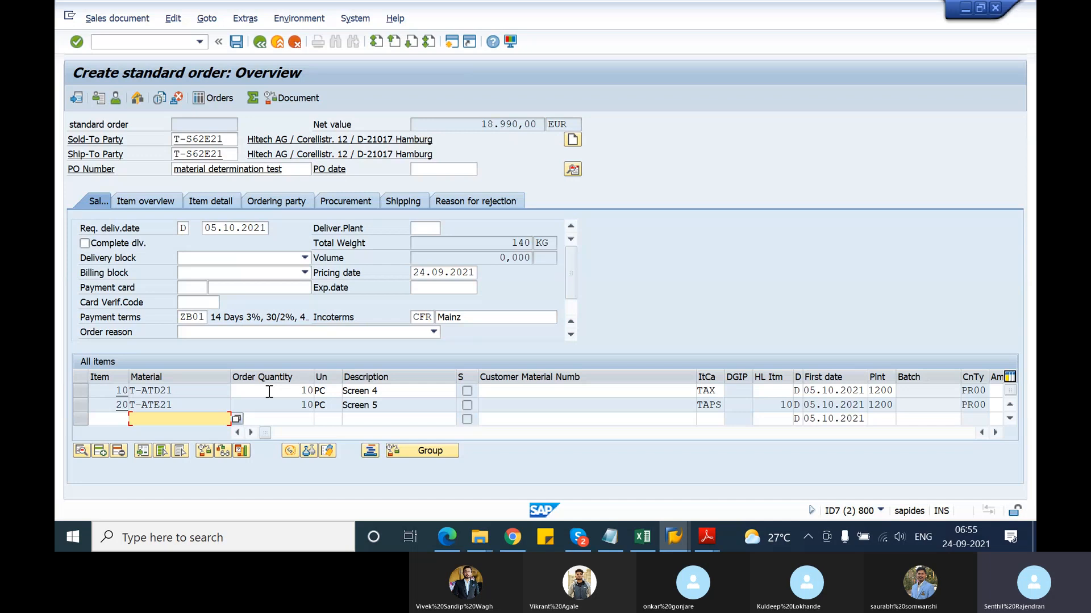
left_click_drag(192, 407, 122, 409)
left_click(132, 407)
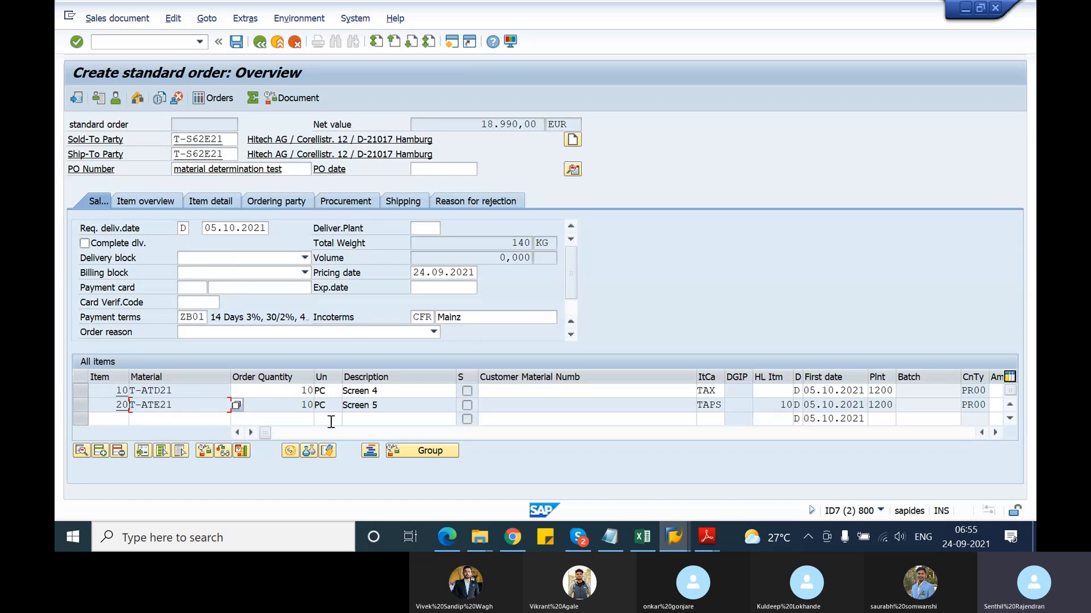
left_click(295, 401)
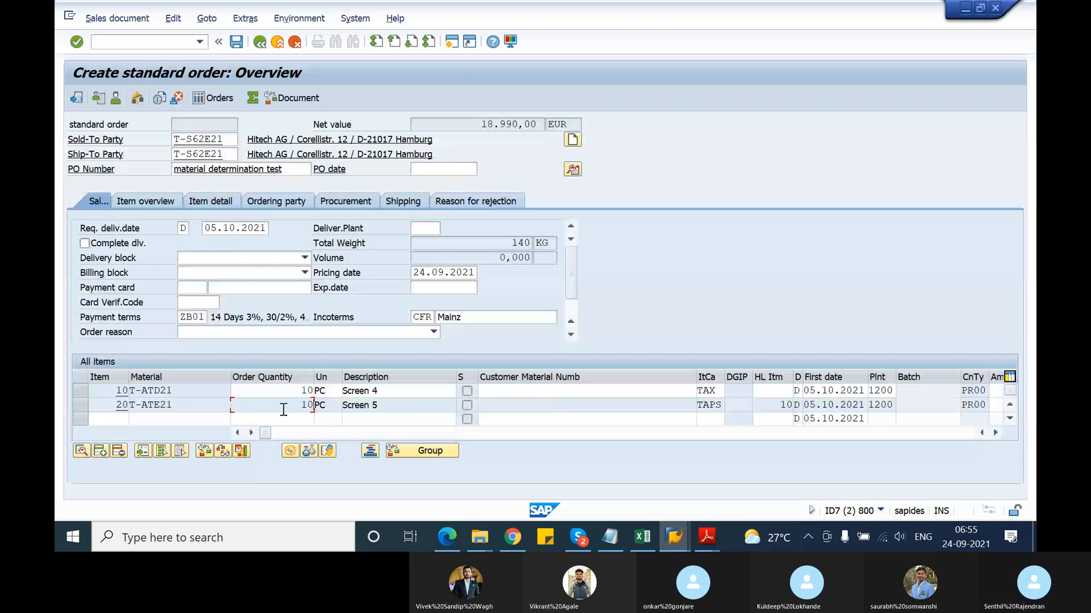
left_click(77, 391)
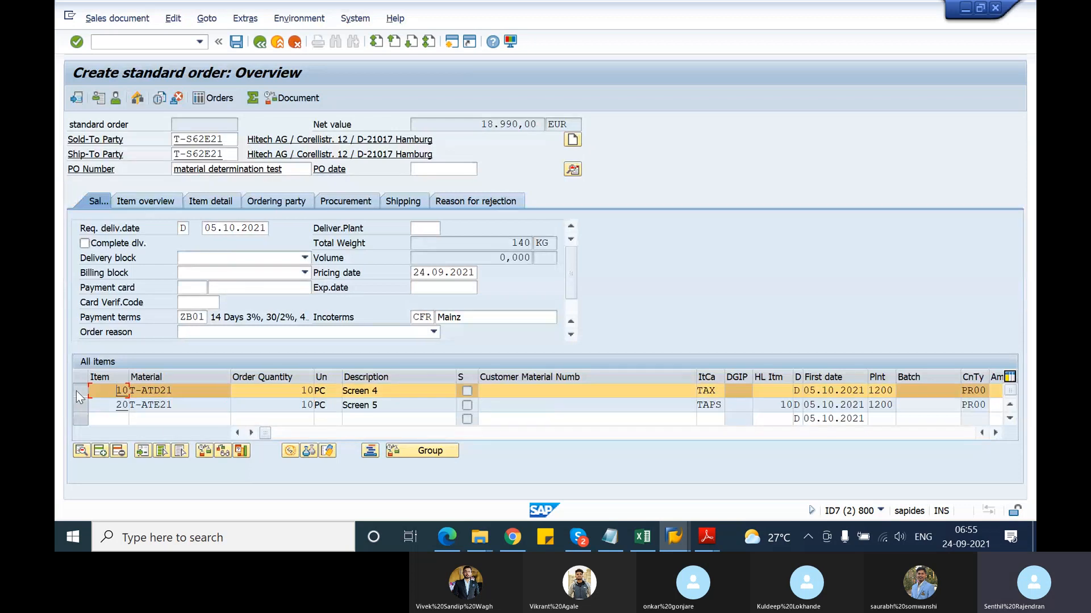
left_click(291, 452)
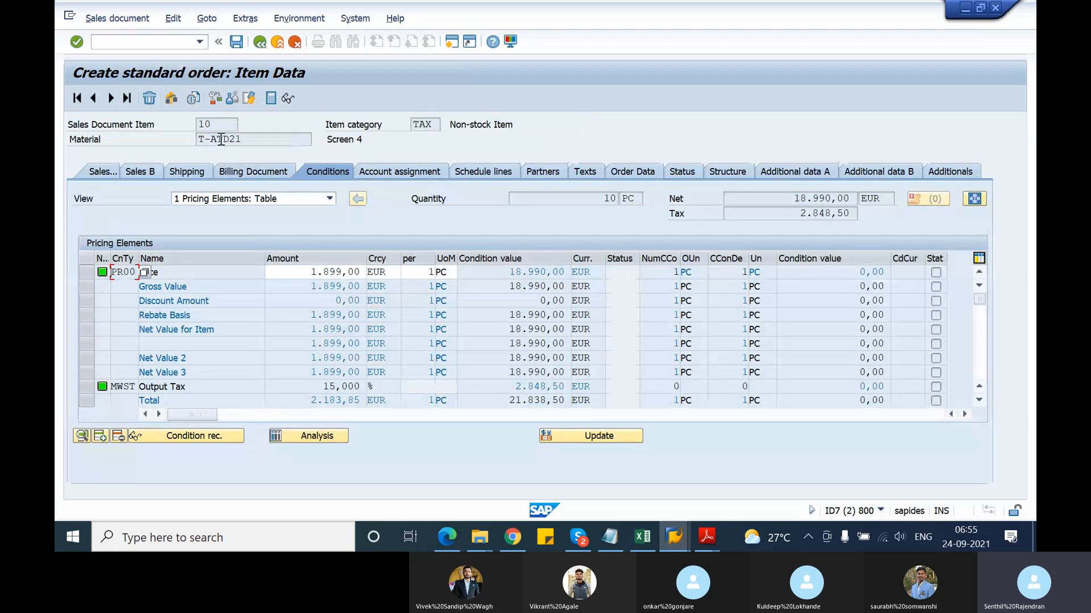
left_click(111, 99)
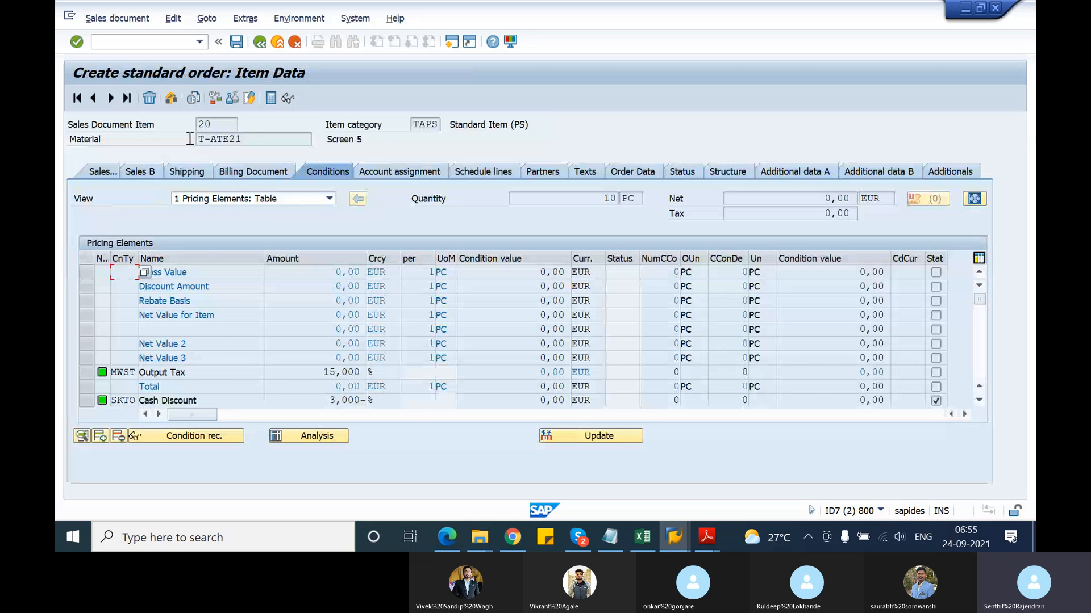
left_click(254, 140)
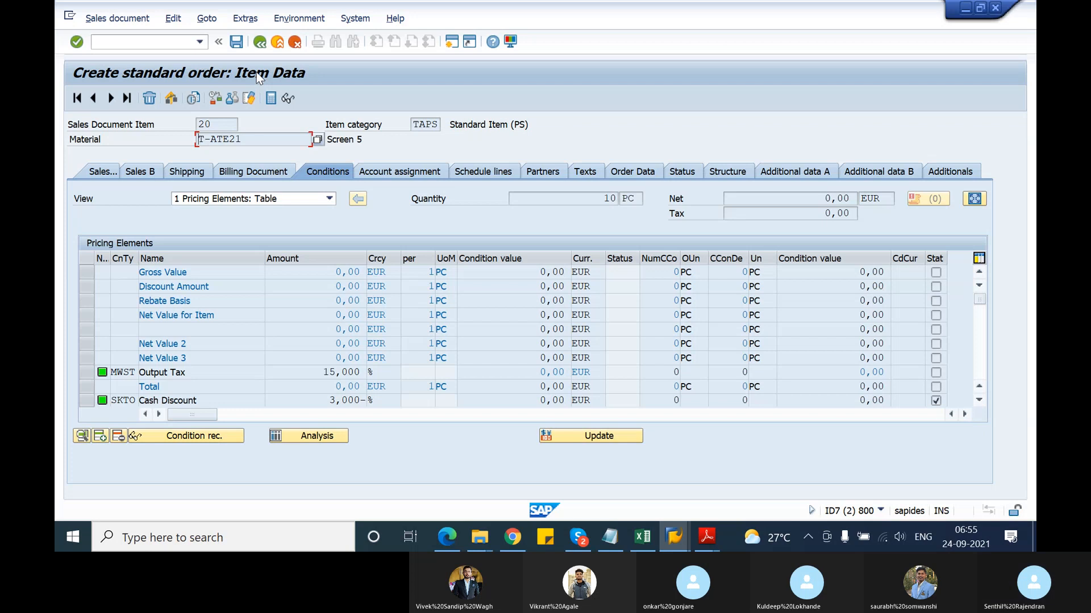
left_click(259, 42)
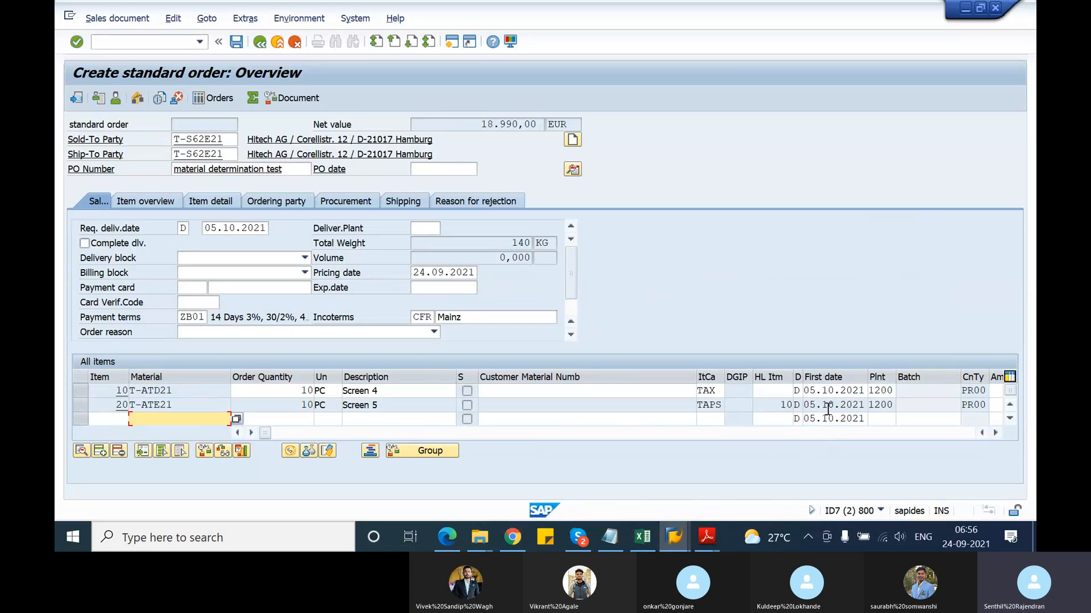
Discard the test order without saving and reopen the reasons table at Promotion's substitution category
left_click(259, 42)
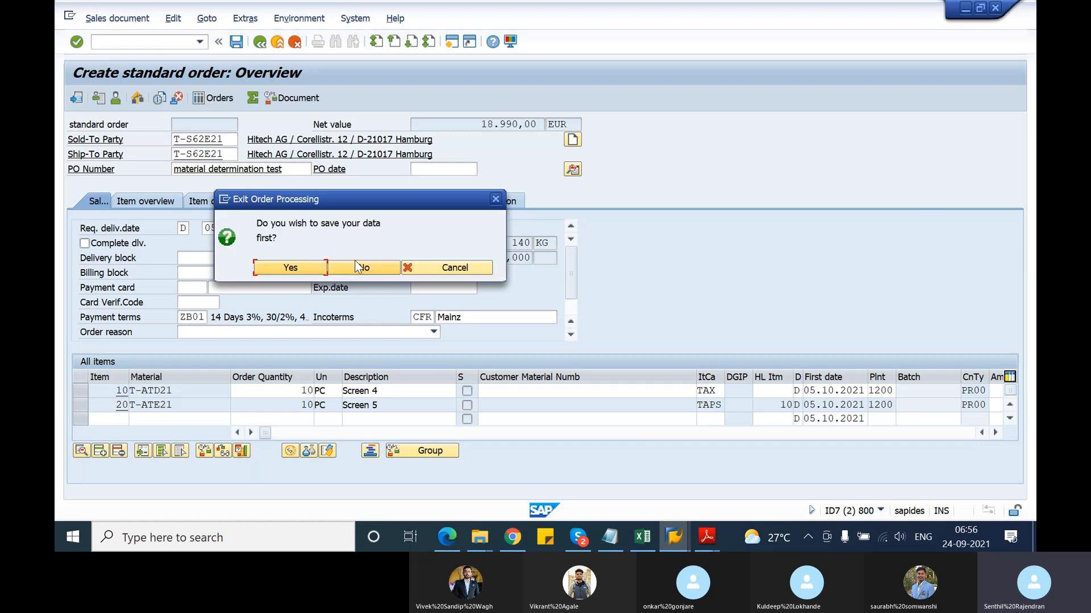
left_click(394, 269)
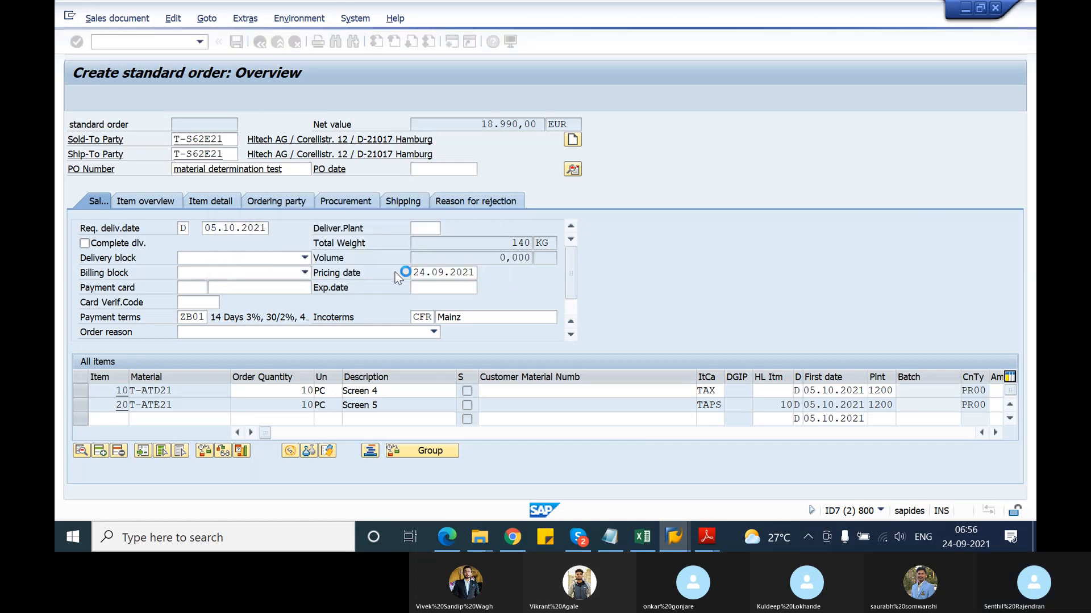
key("alt+Tab")
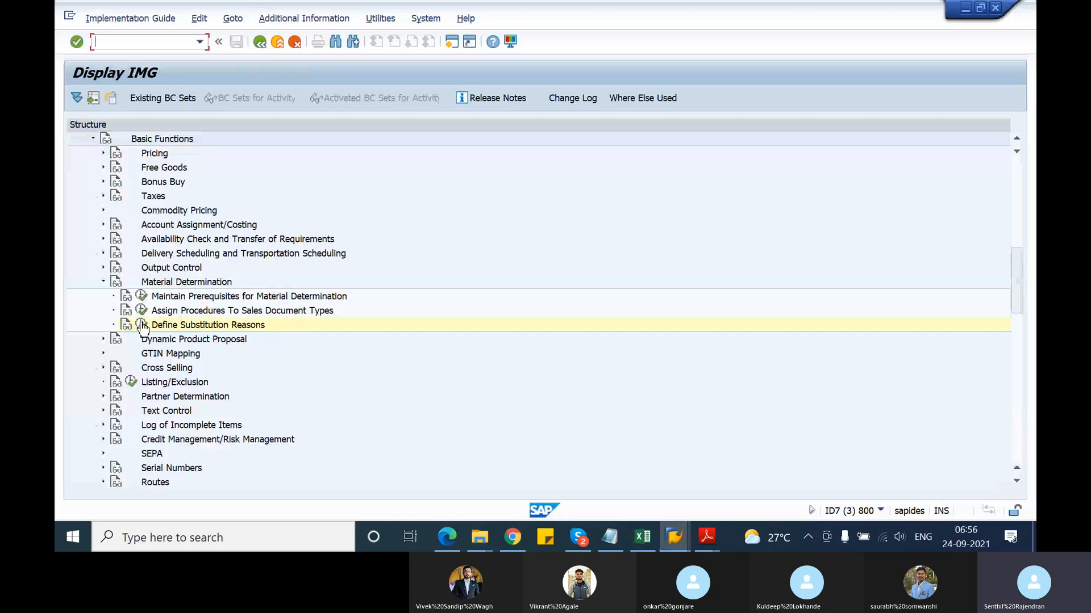
left_click(141, 324)
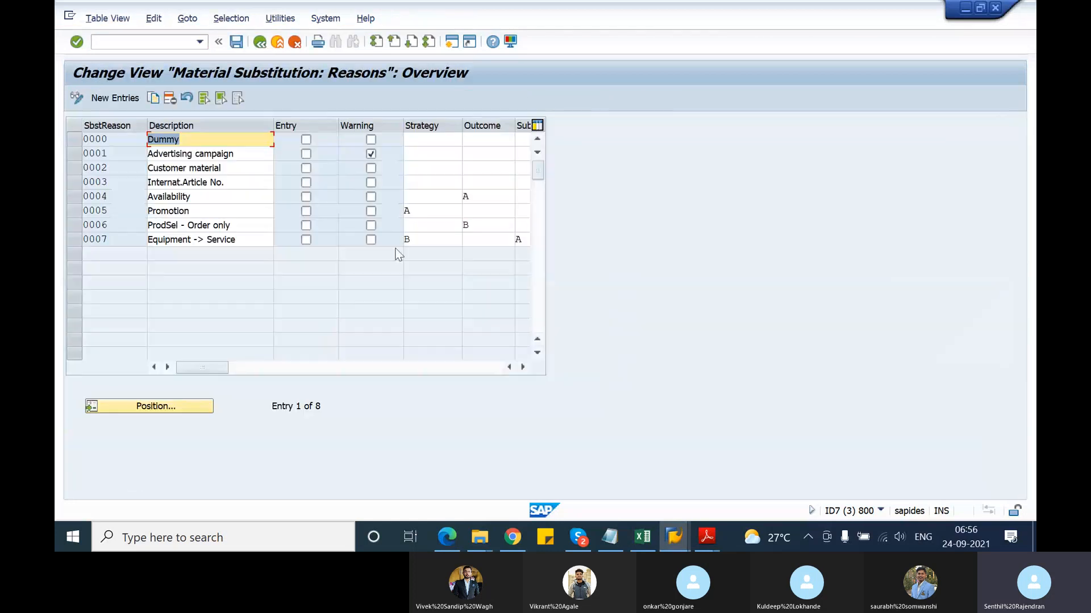
left_click(485, 213)
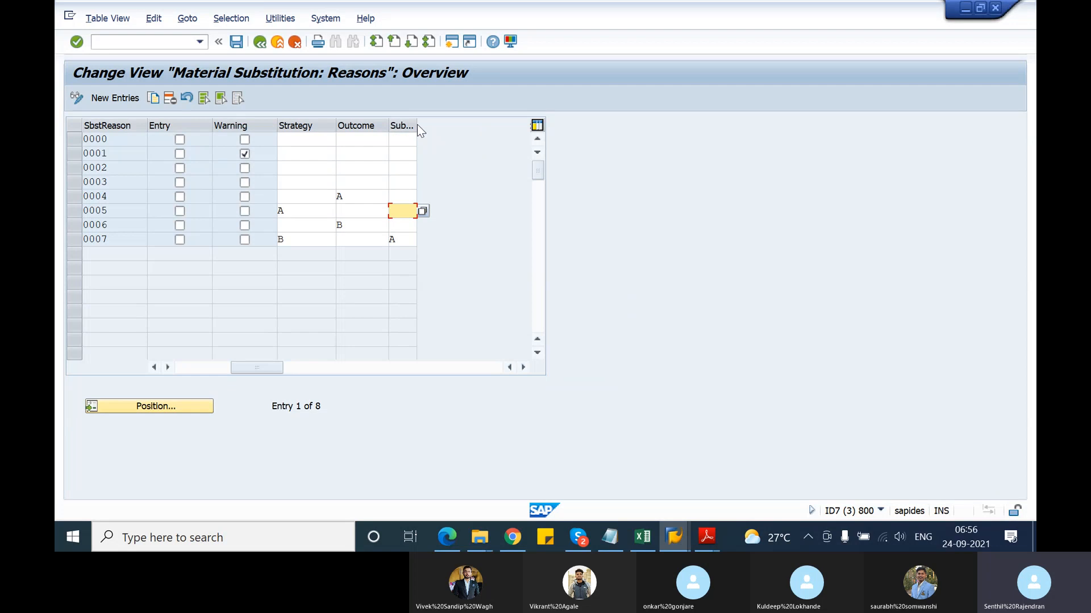
Inspect the widened Substitution category column and its help, then return to the configuration tree
left_click_drag(417, 125, 478, 132)
key("F4")
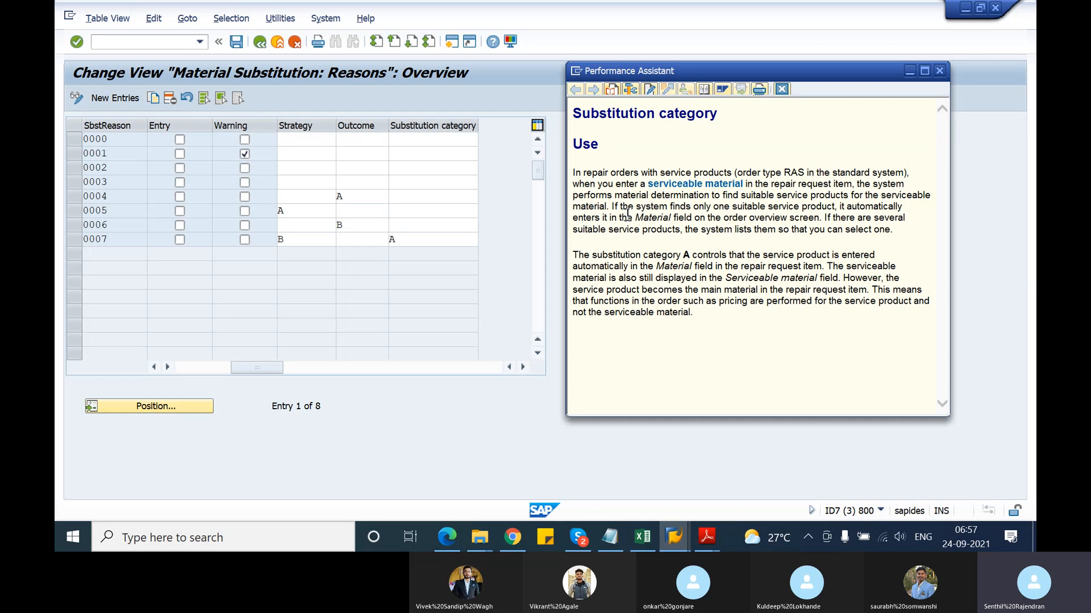
left_click(939, 71)
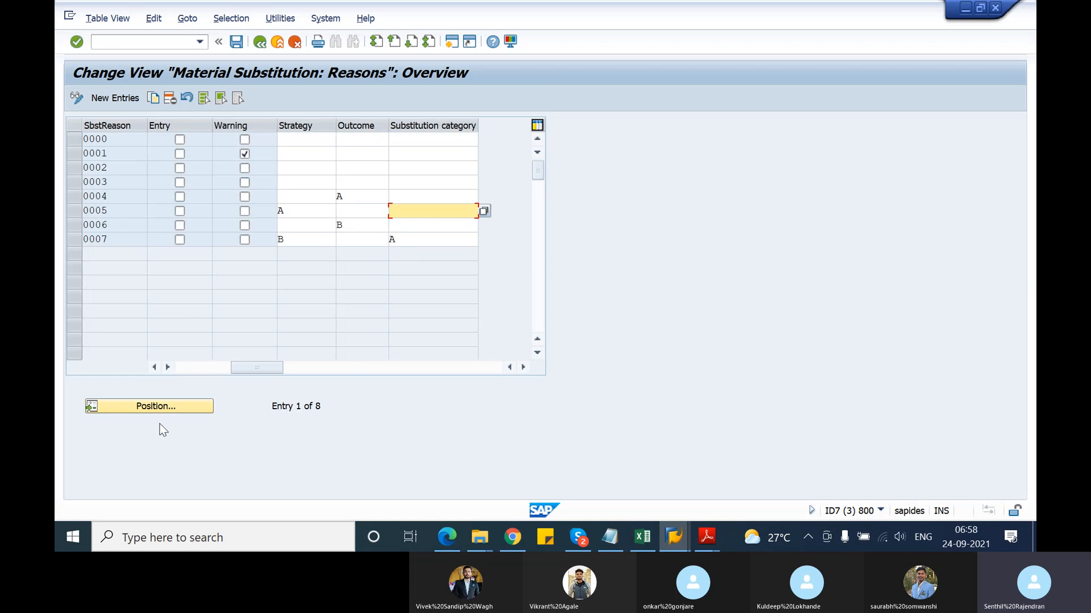
left_click_drag(254, 368, 195, 376)
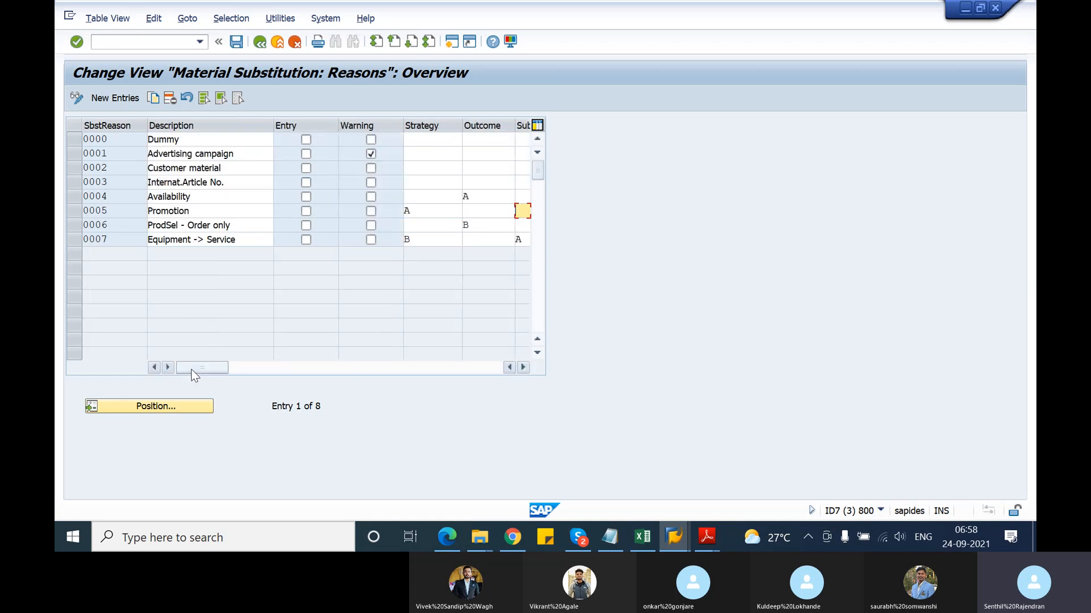
left_click(76, 241)
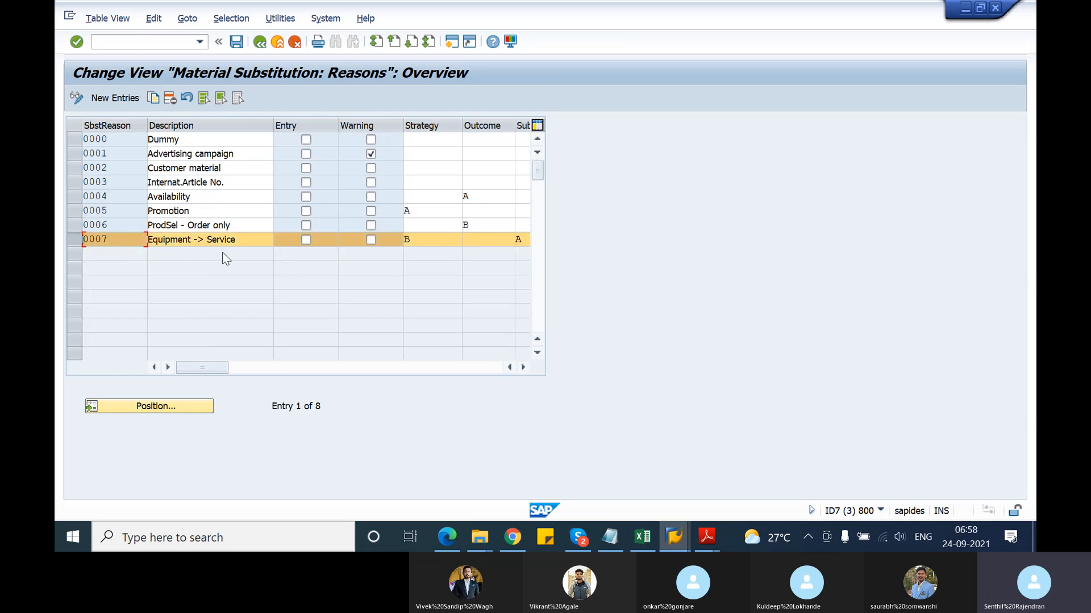
left_click(265, 43)
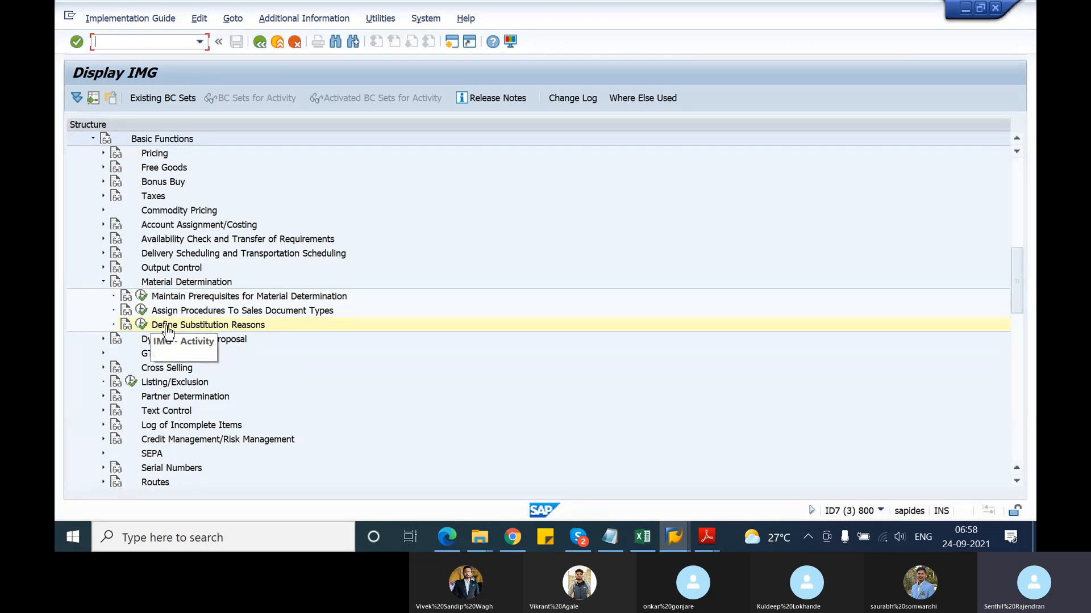
Switch to the SAP material determination window and display the T-ATD21 record
left_click(674, 536)
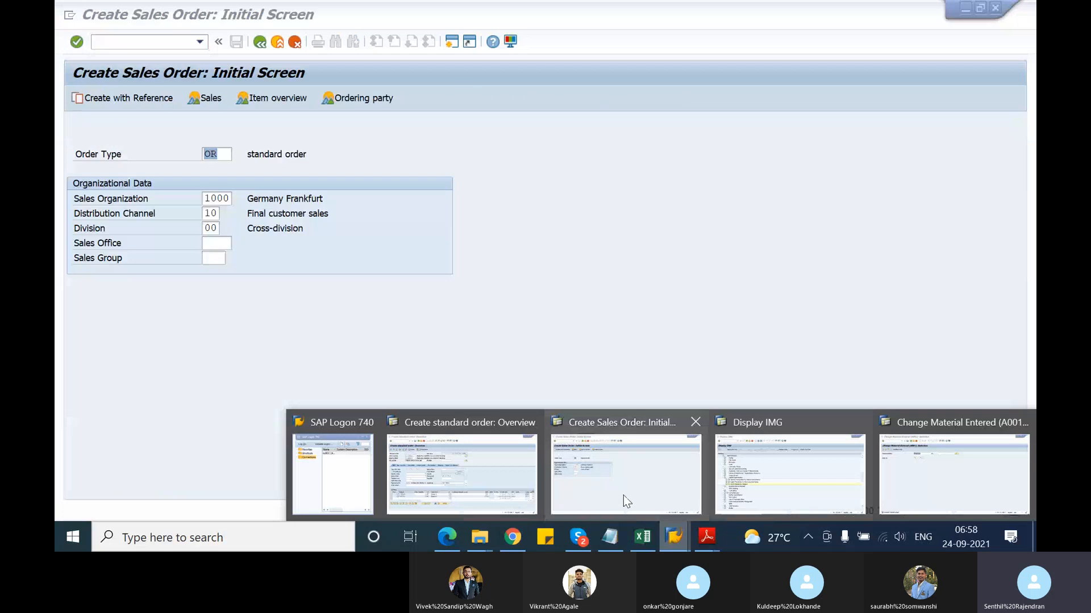
left_click(929, 476)
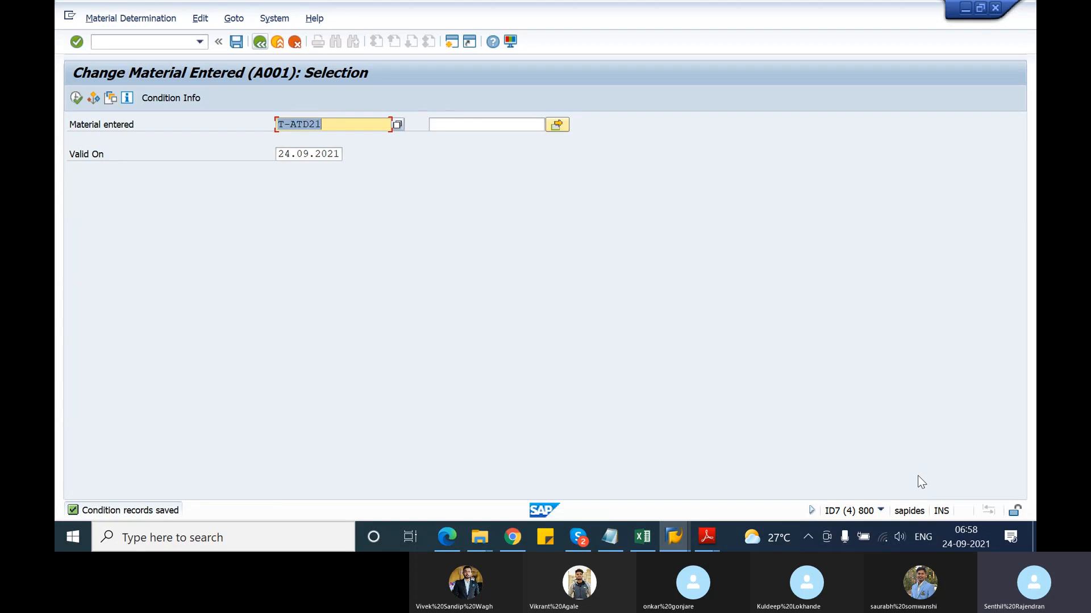
left_click(77, 99)
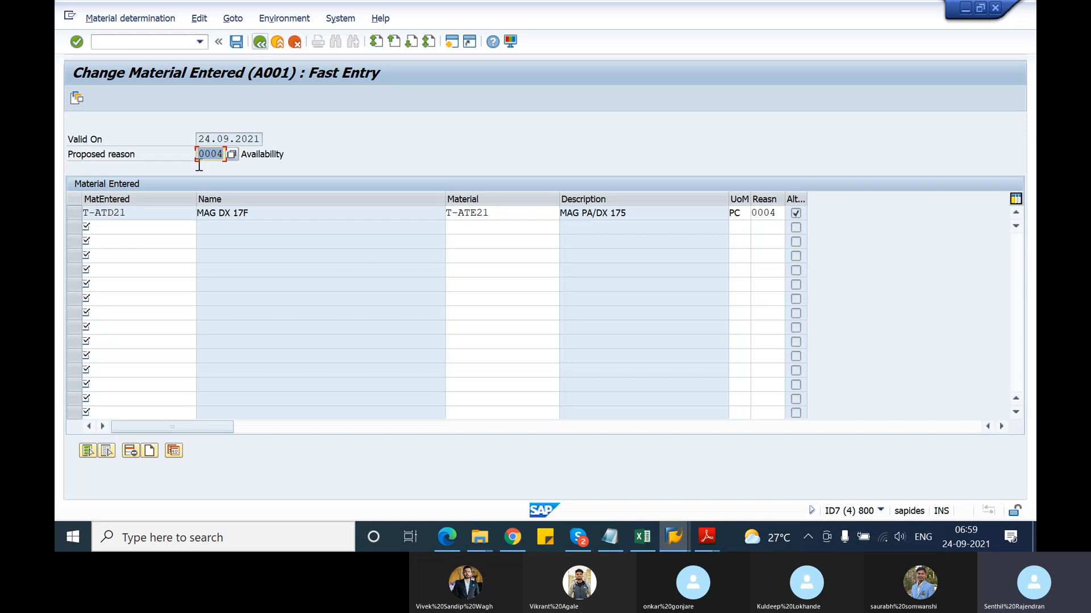
Review the T-ATD21 entry with substitute T-ATE21 and select its substitute material entry
left_click(73, 211)
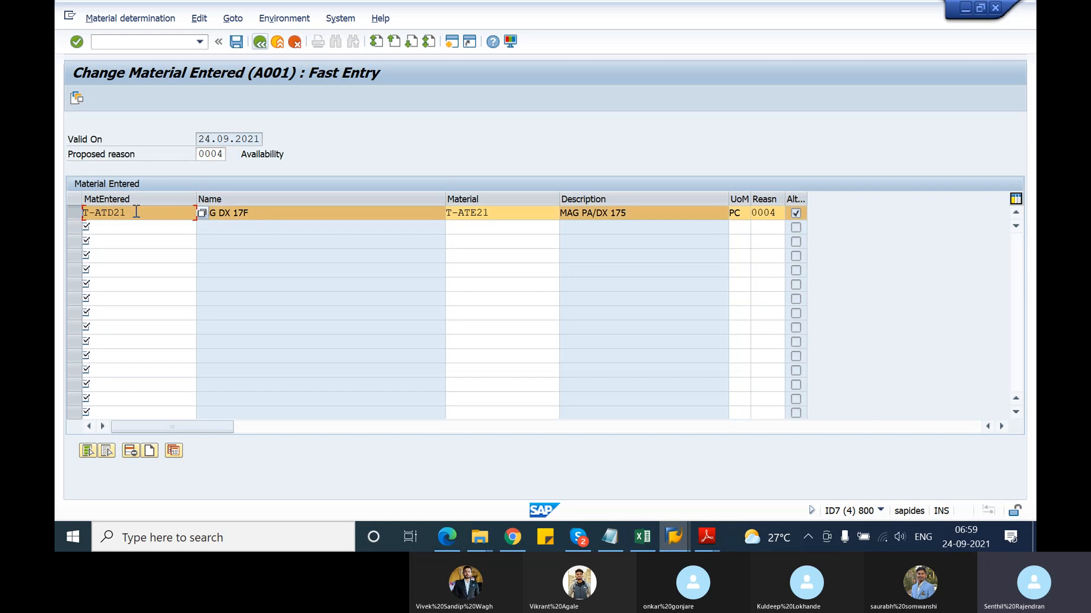
left_click_drag(124, 213, 366, 208)
left_click(499, 213)
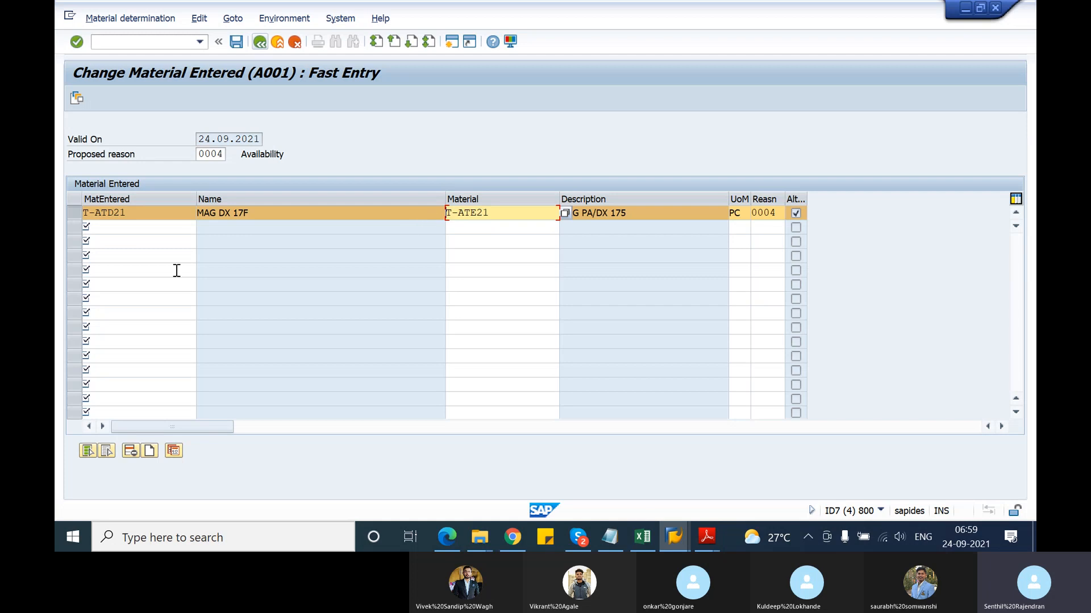
left_click_drag(127, 213, 81, 217)
key("ctrl+c")
left_click(86, 218)
left_click(83, 218)
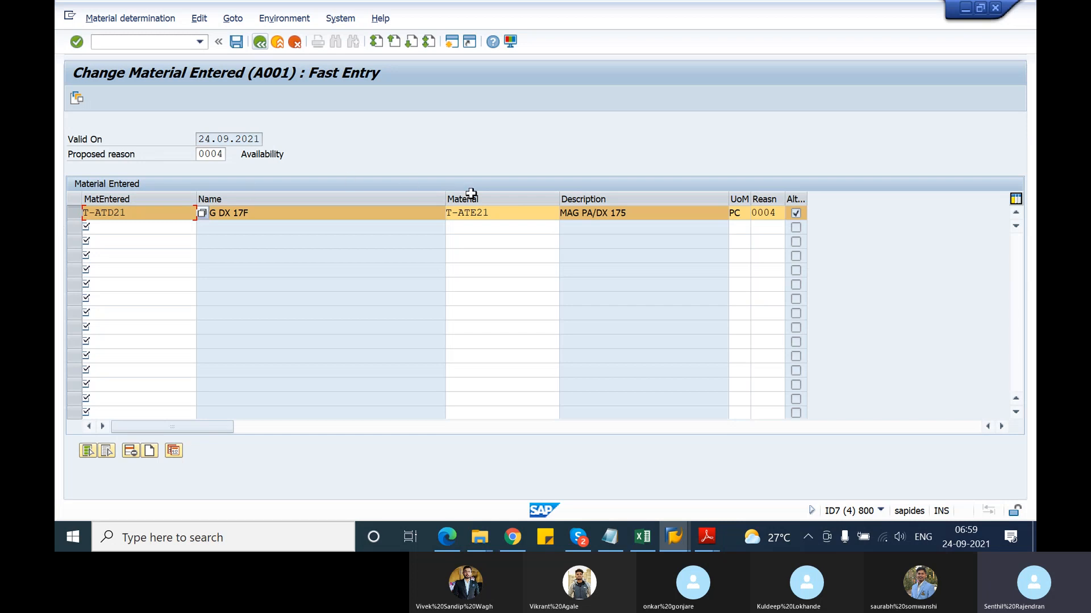
left_click(449, 215)
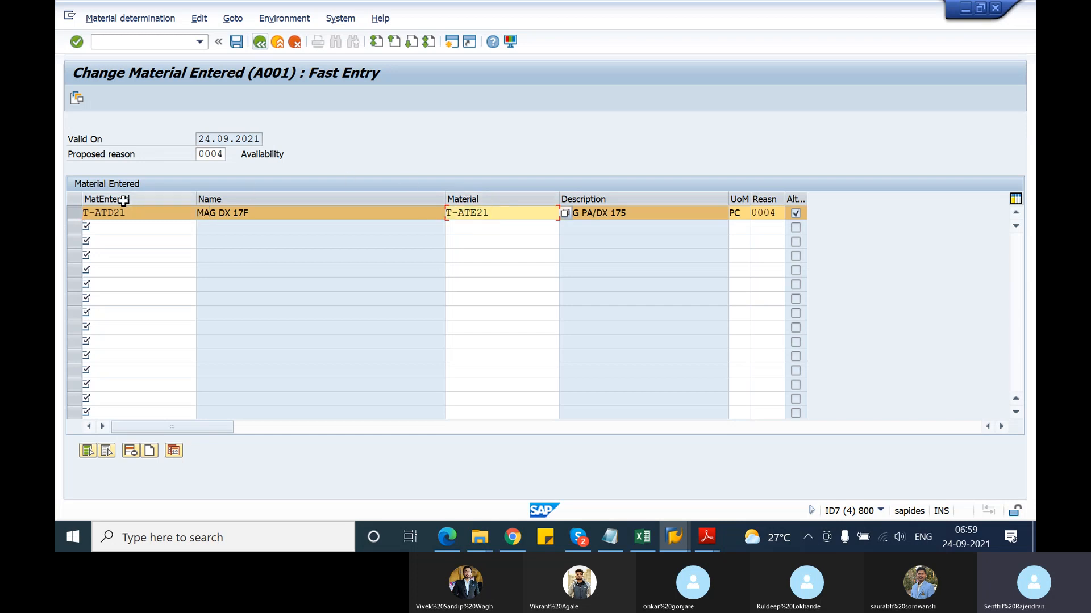
Insert T-ATD21 with unit PC as the top alternative material above T-ATE21
left_click(74, 97)
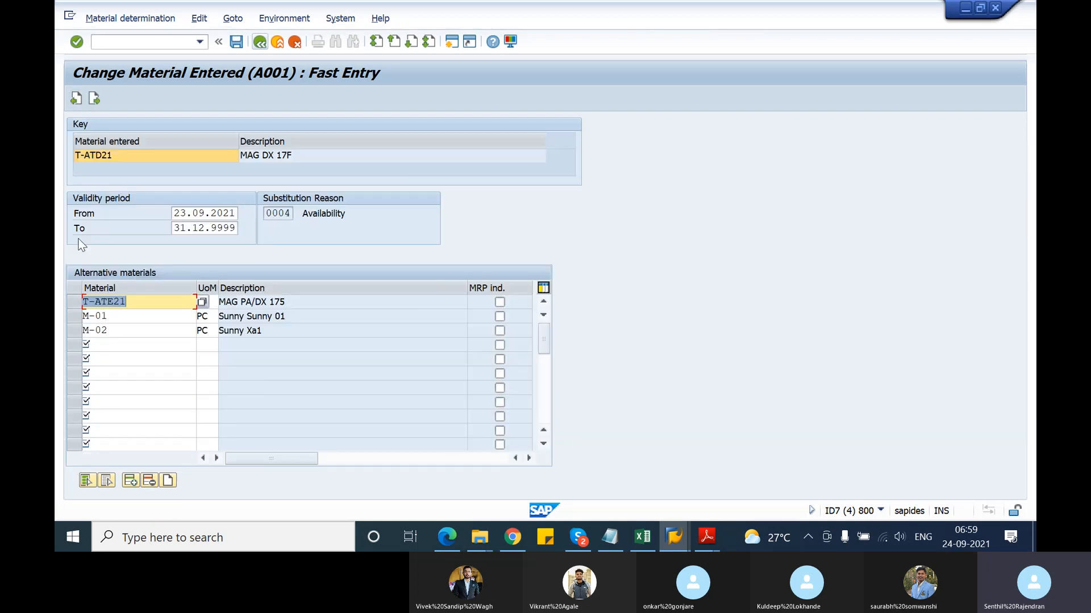
left_click(76, 302)
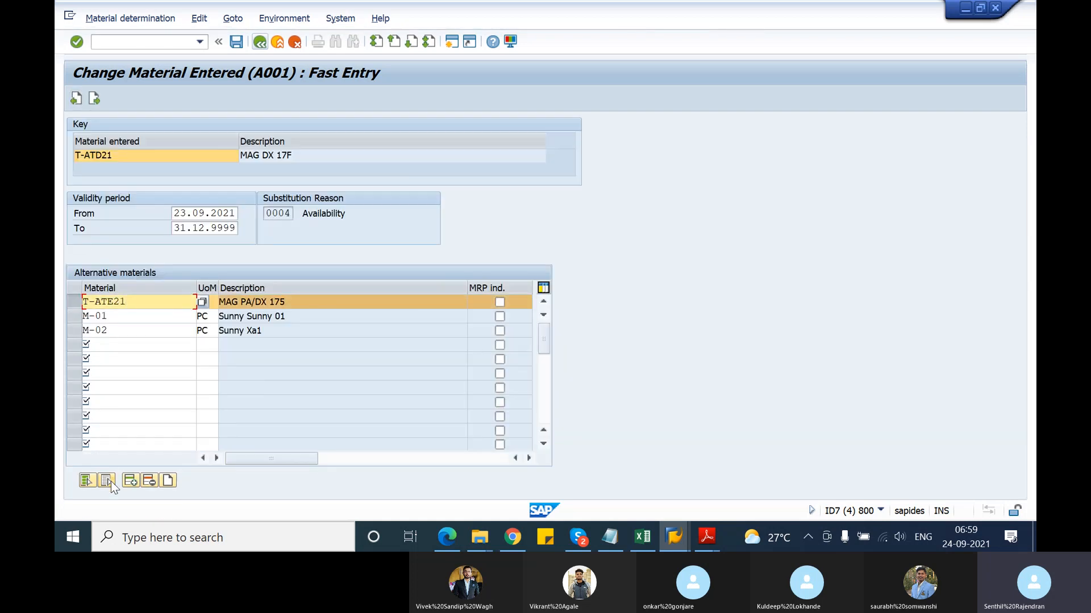
left_click(130, 479)
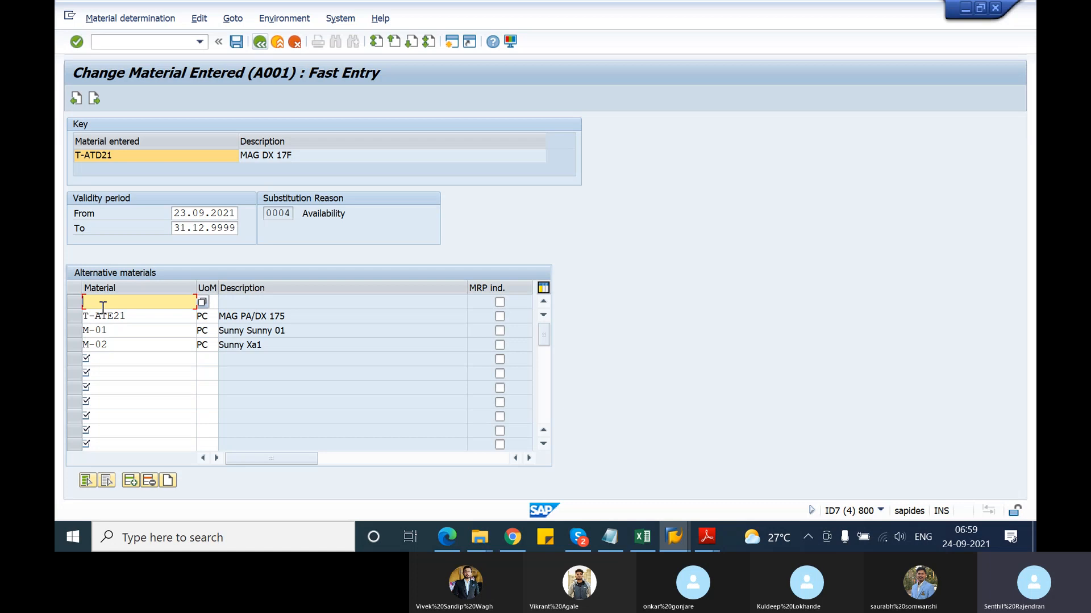
left_click(121, 157)
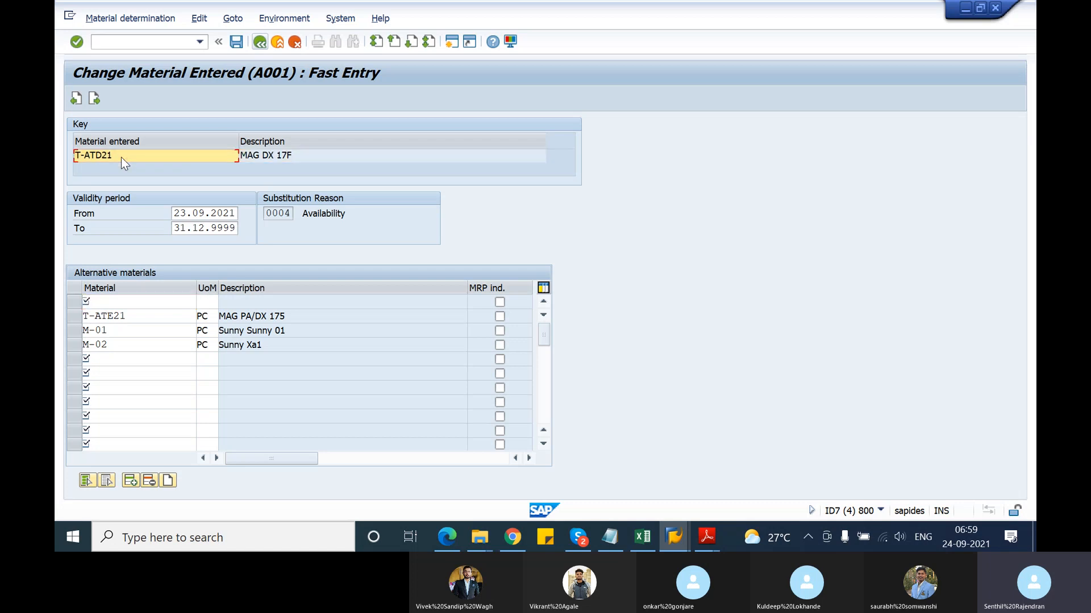
left_click(116, 302)
key("ctrl+v")
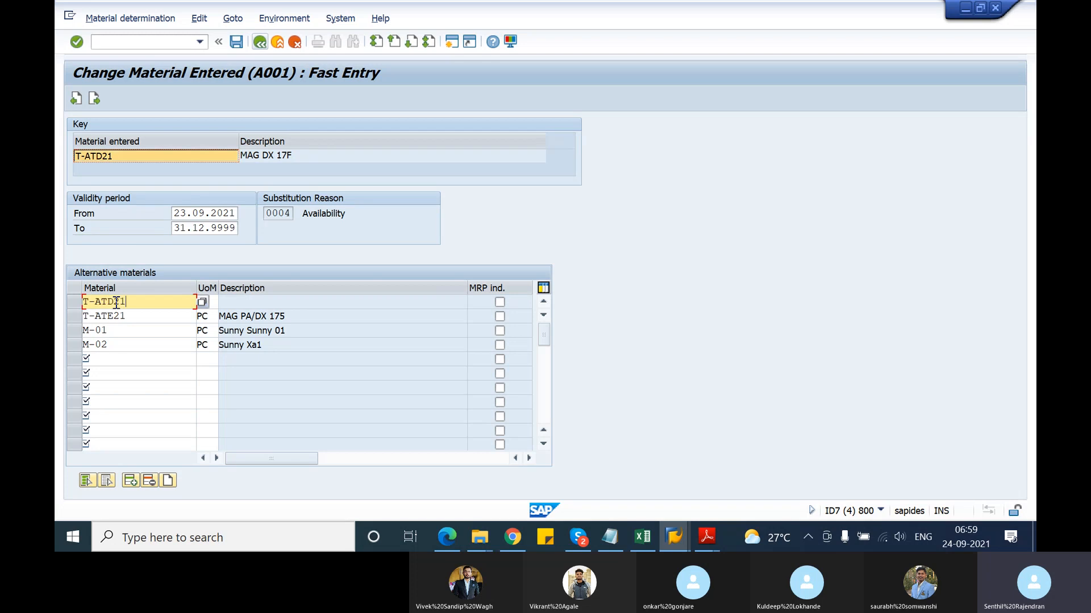
left_click(208, 304)
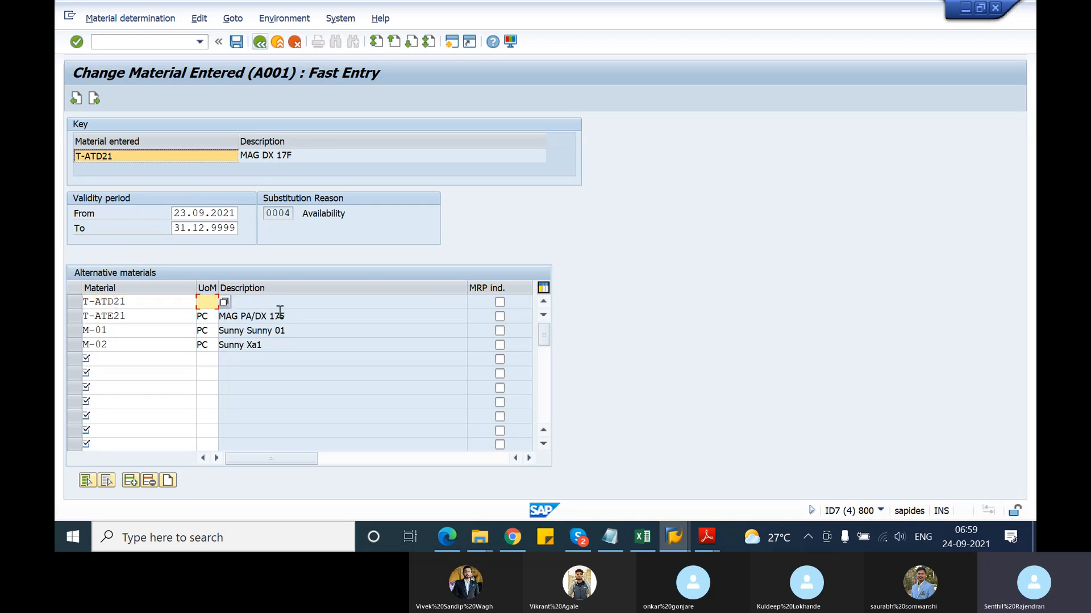
type("PC")
key("Return")
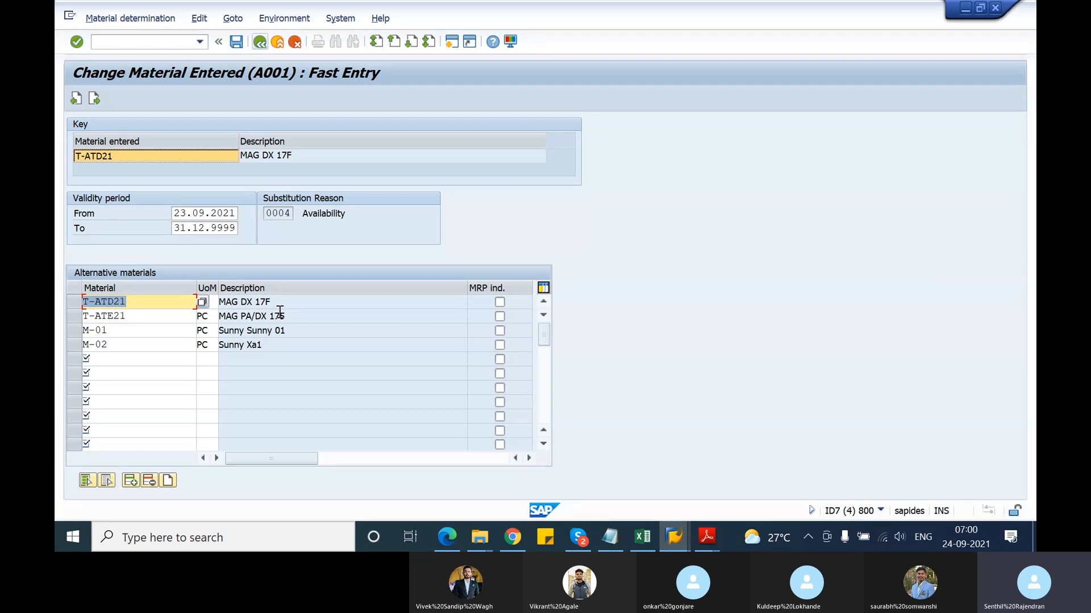
Return to the fast entry overview and save the condition records
left_click(77, 302)
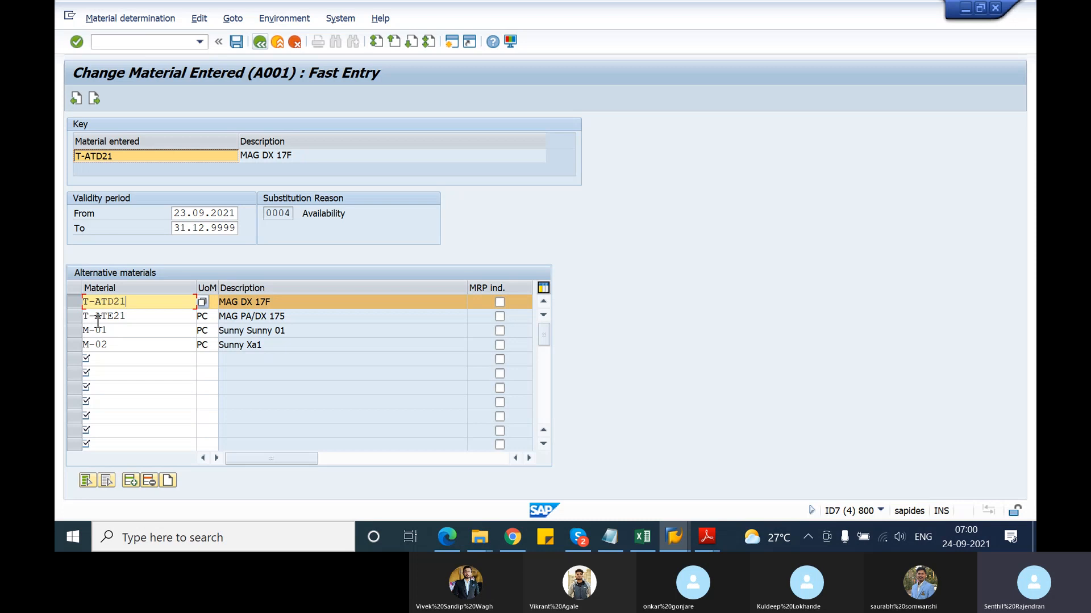
left_click(129, 142)
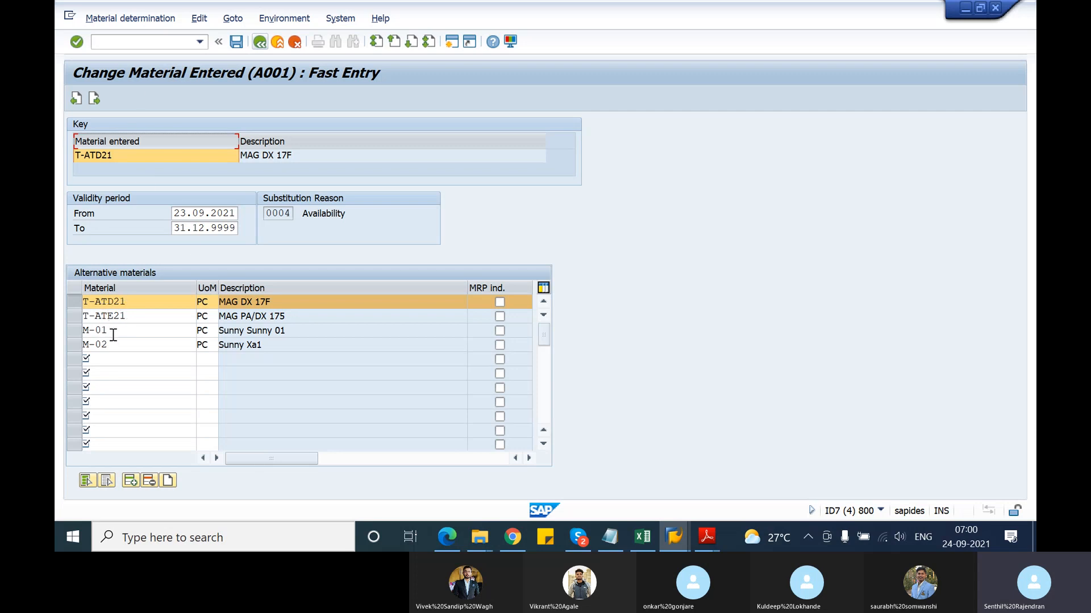
left_click(259, 43)
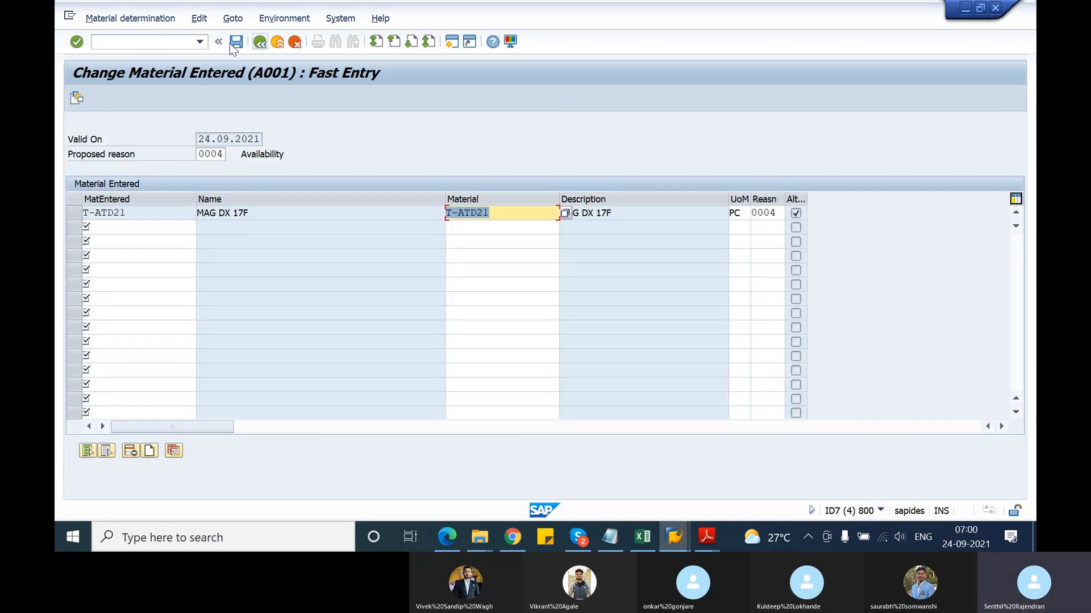
left_click(237, 42)
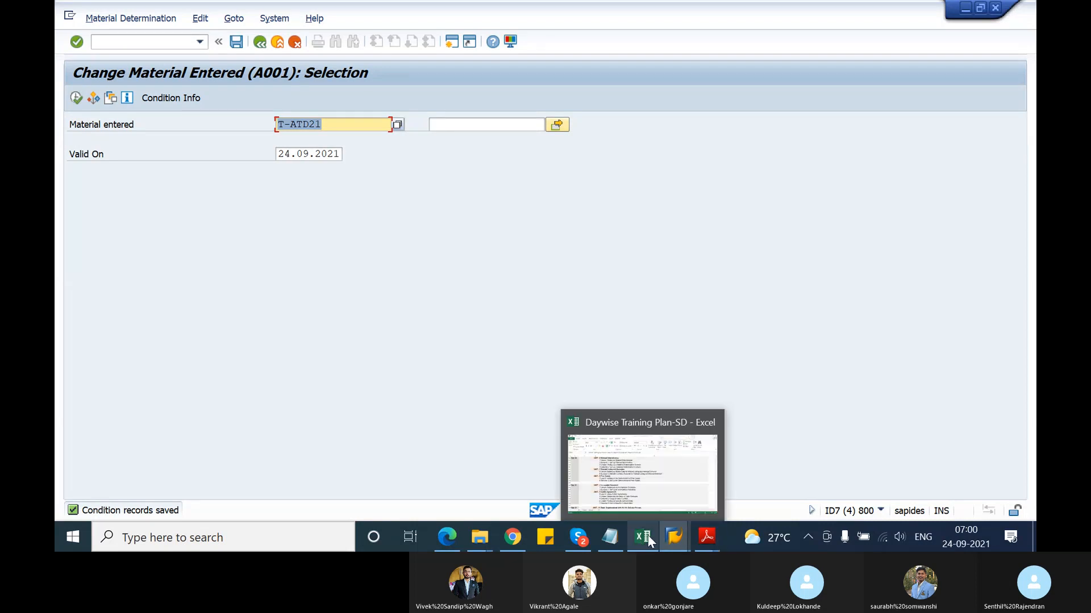
Bring the Skype B21-09-34 group call window to the front
mouse_move(578, 536)
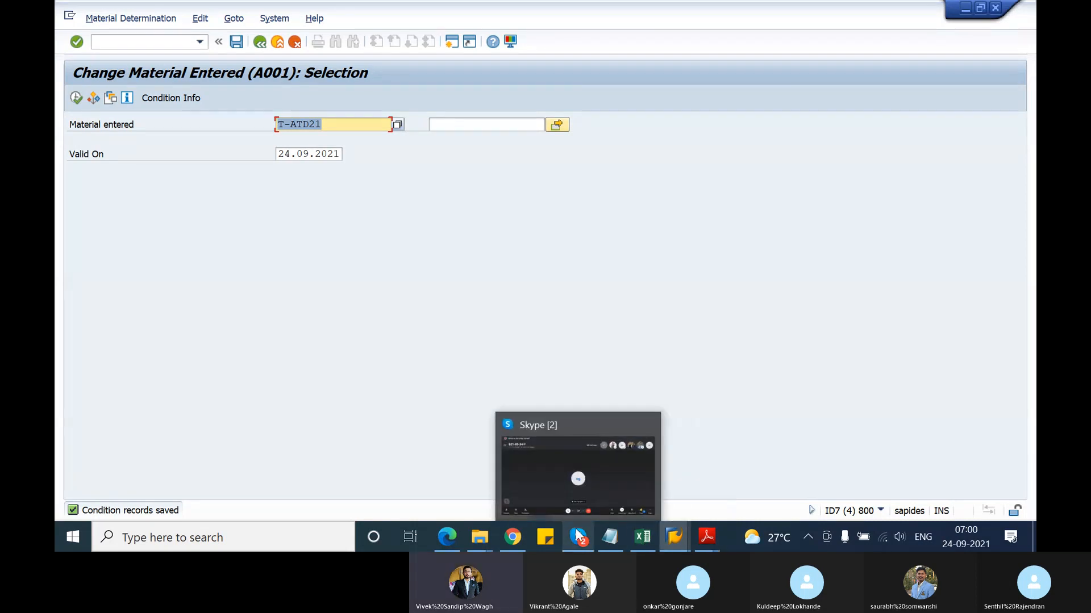
left_click(607, 485)
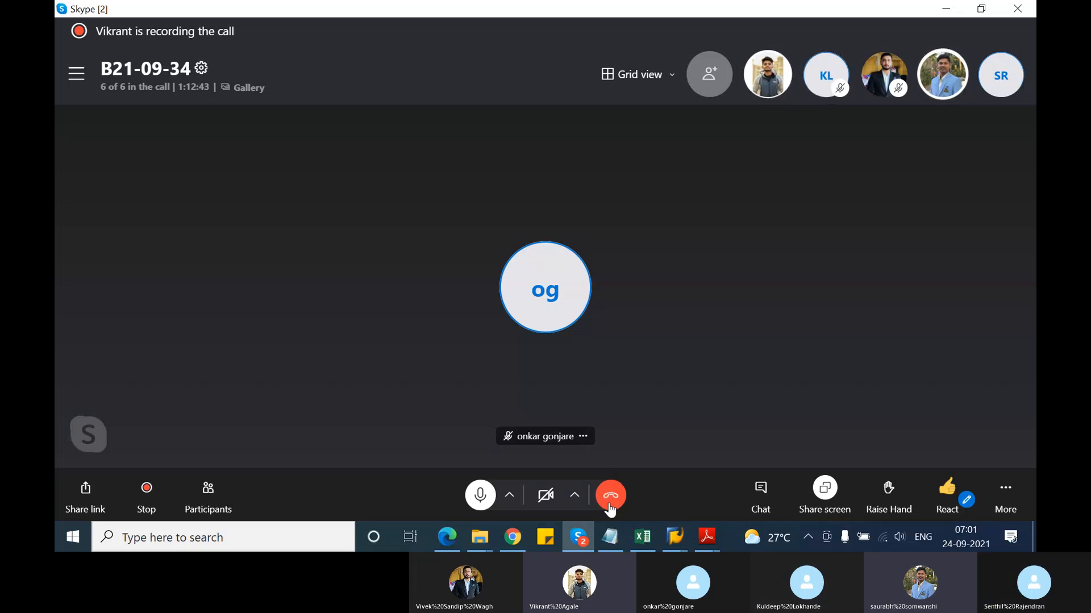
left_click(673, 541)
Bring up the TSCM60_2.pdf e-book in Adobe Reader at Unit 6
mouse_move(706, 537)
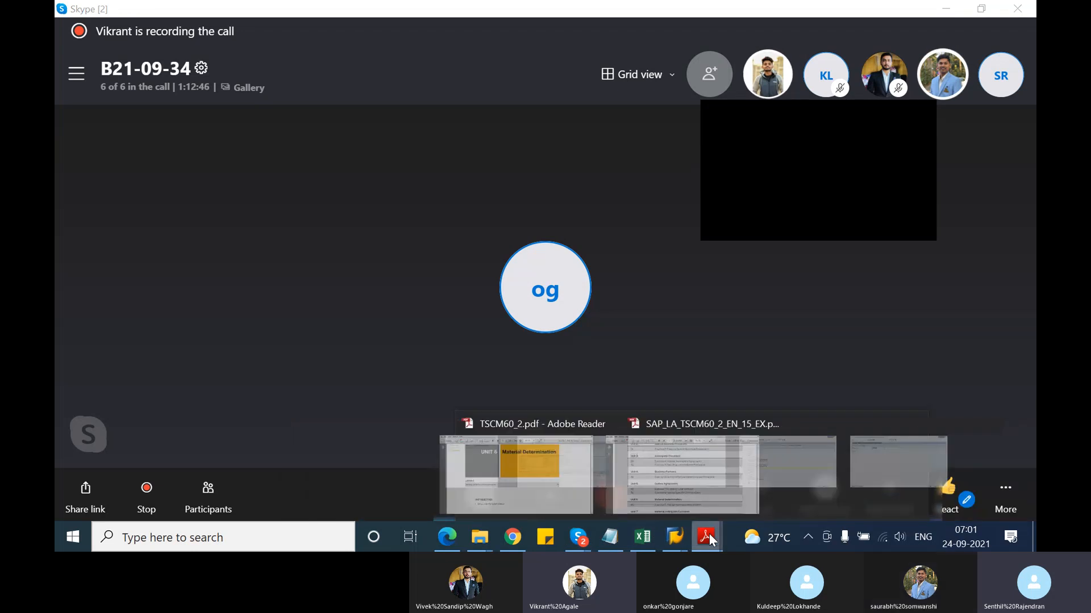
left_click(664, 483)
scroll(543, 391, "down", 5)
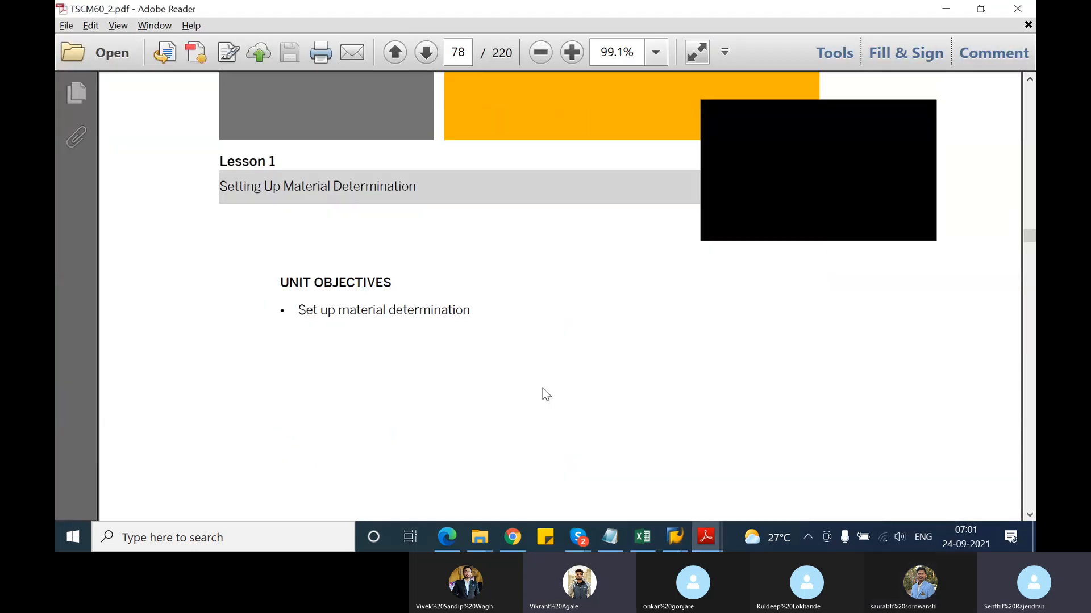
left_click(920, 114)
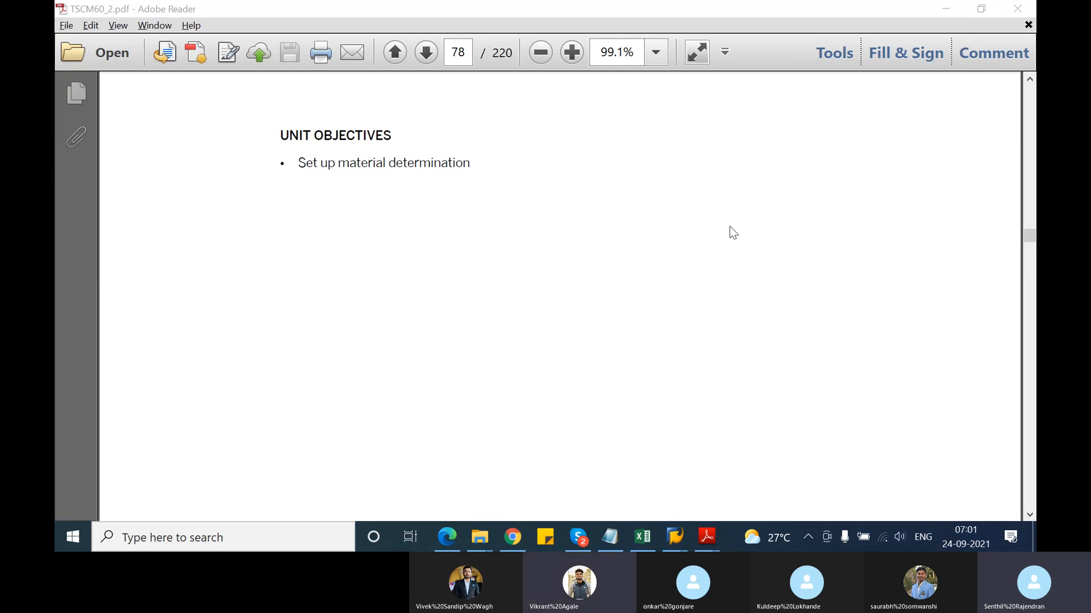
left_click(673, 202)
Read from page 78 to page 84, Figure 44: Material Determination – Condition Technique
scroll(673, 203, "down", 10)
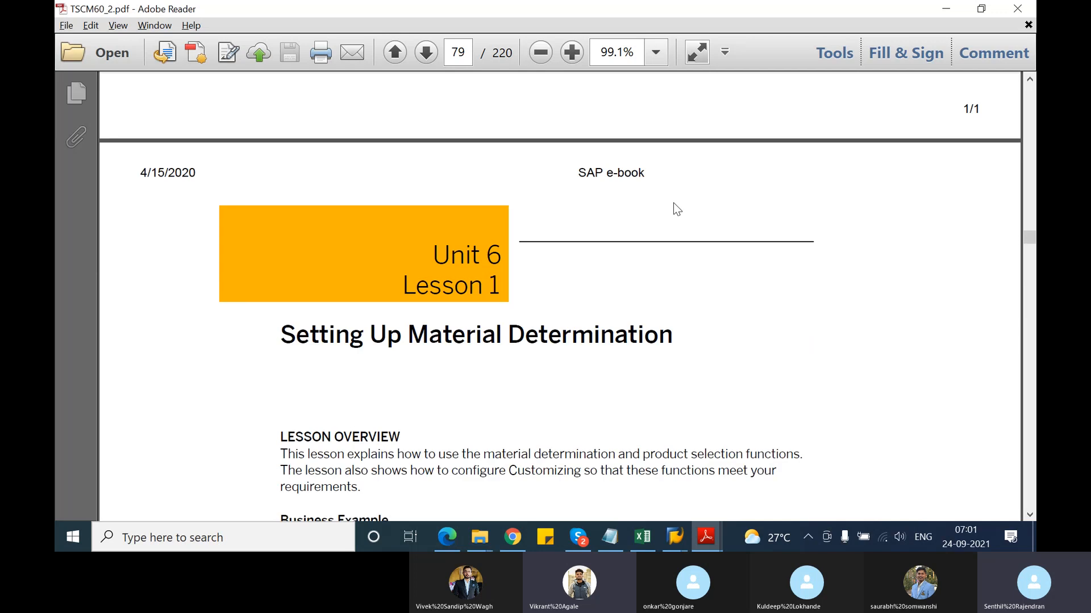
scroll(673, 203, "down", 8)
scroll(673, 202, "down", 12)
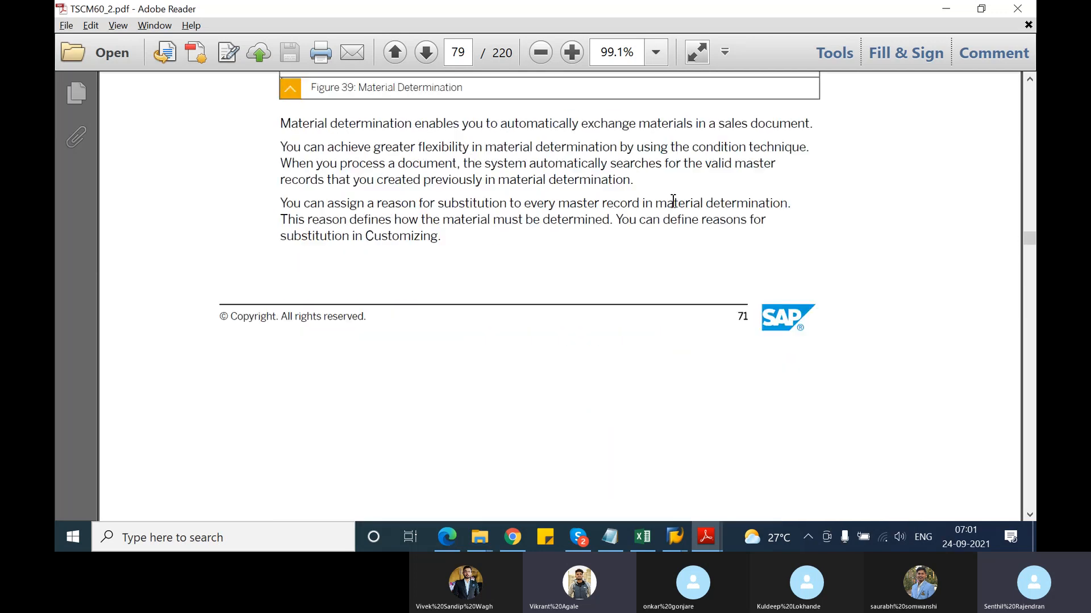
scroll(673, 203, "down", 8)
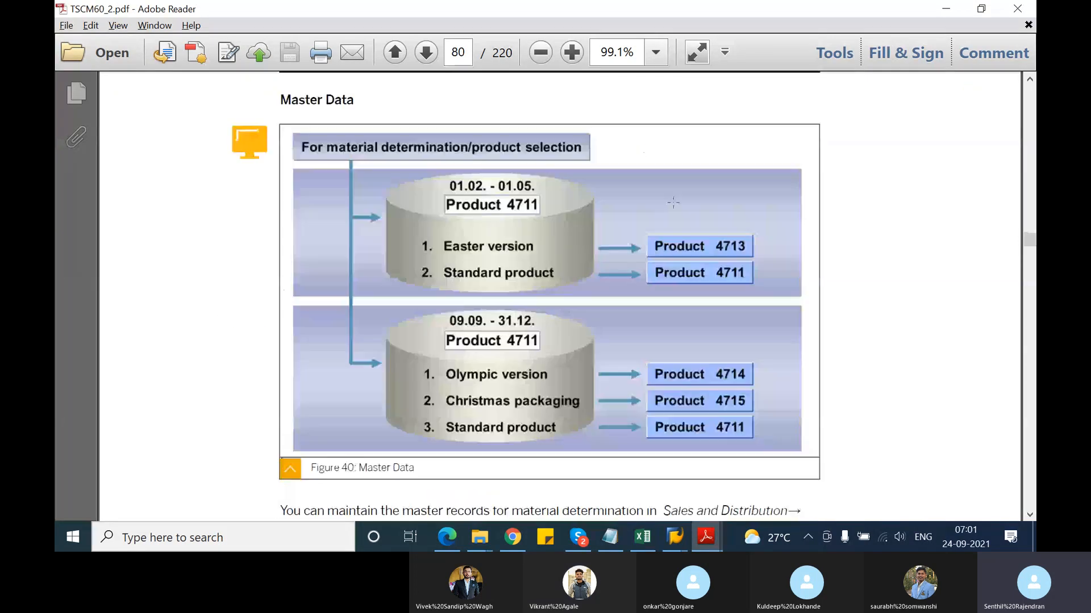
scroll(673, 203, "down", 8)
scroll(673, 203, "down", 8)
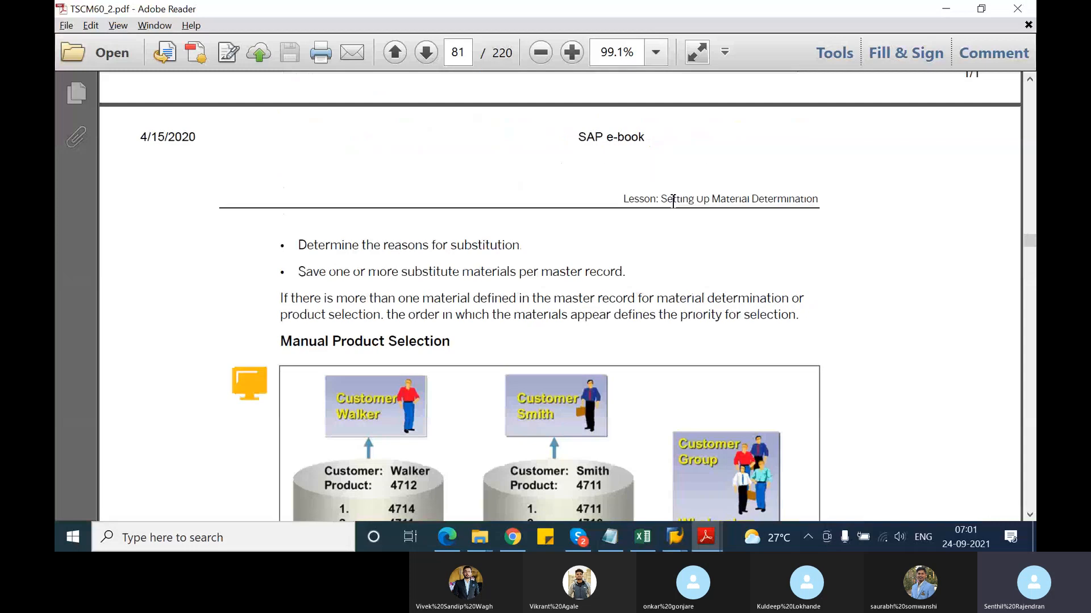
scroll(673, 203, "down", 8)
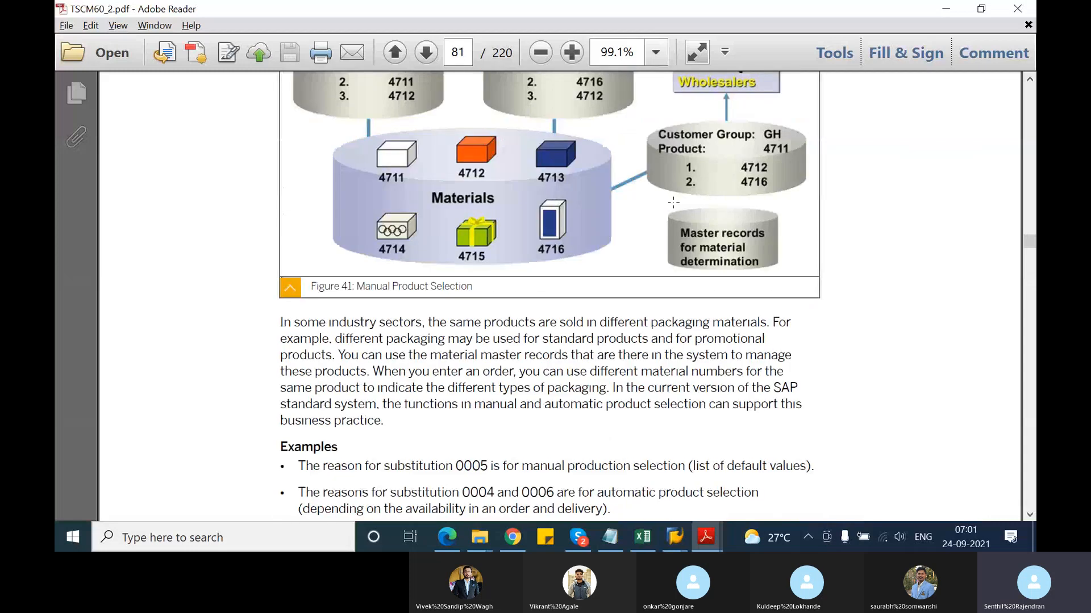
scroll(673, 203, "down", 10)
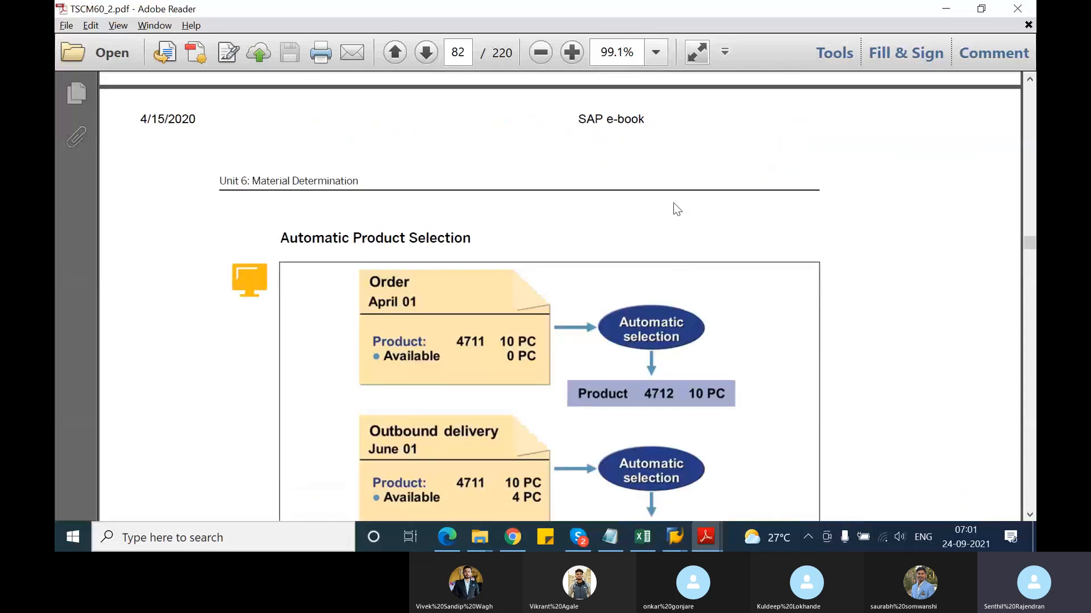
scroll(673, 202, "down", 8)
scroll(673, 202, "down", 15)
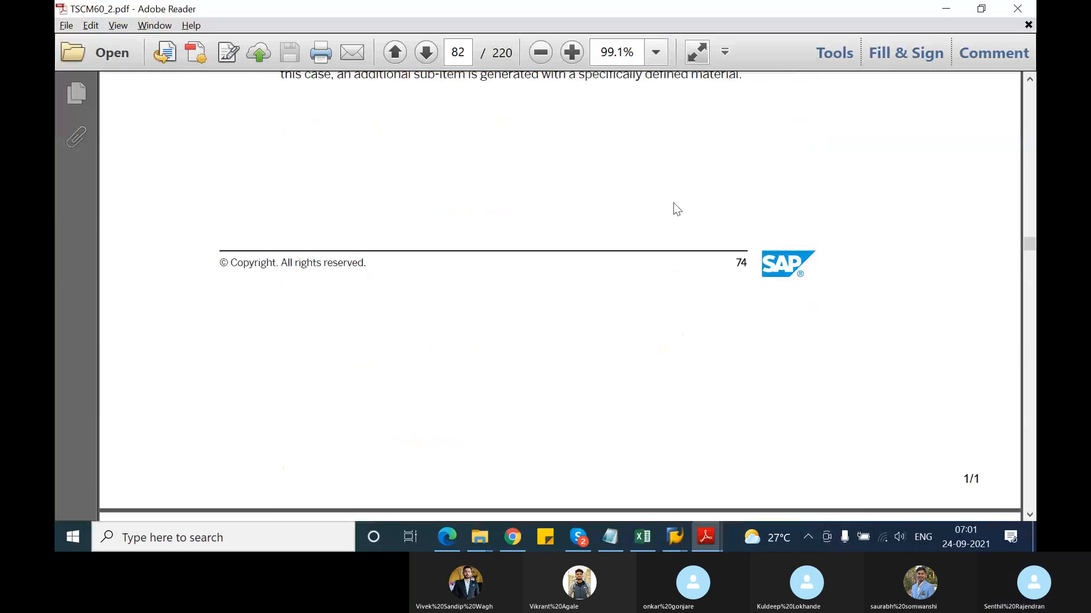
scroll(673, 202, "down", 15)
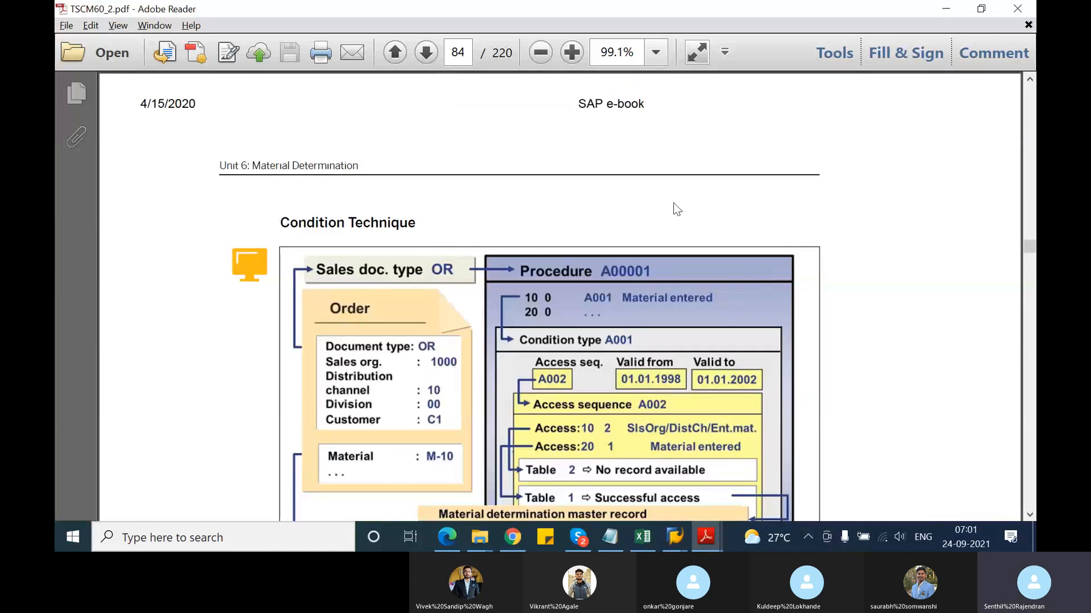
scroll(673, 203, "down", 5)
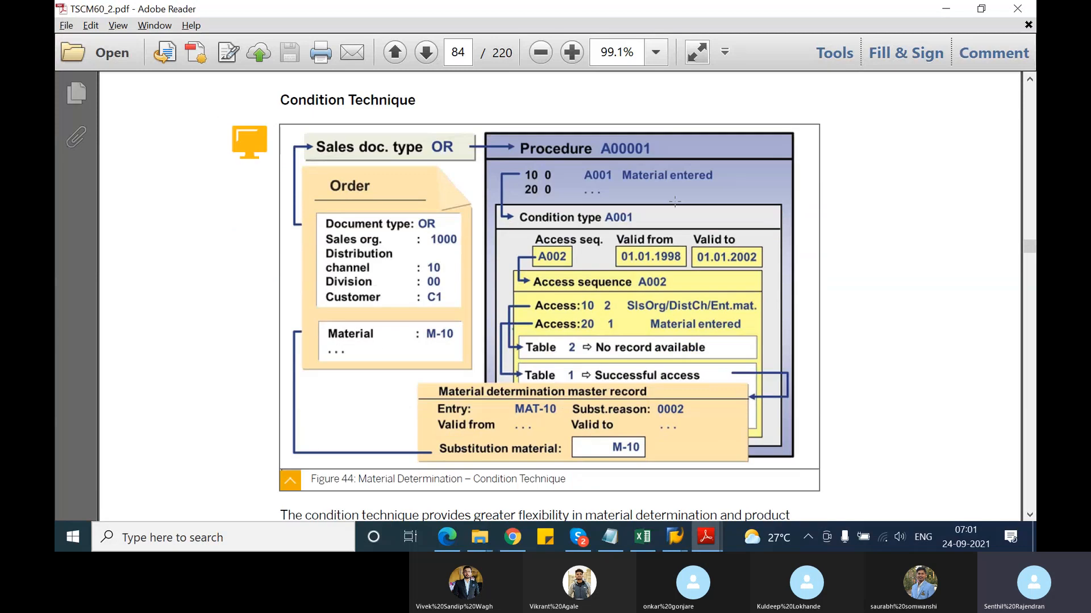
scroll(674, 202, "down", 2)
scroll(674, 202, "up", 1)
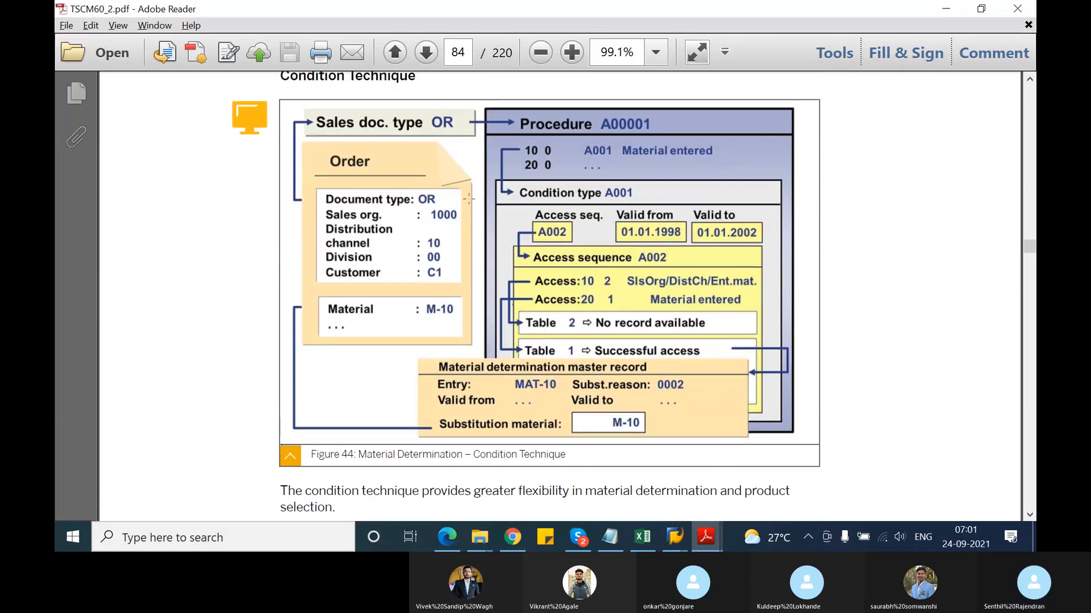
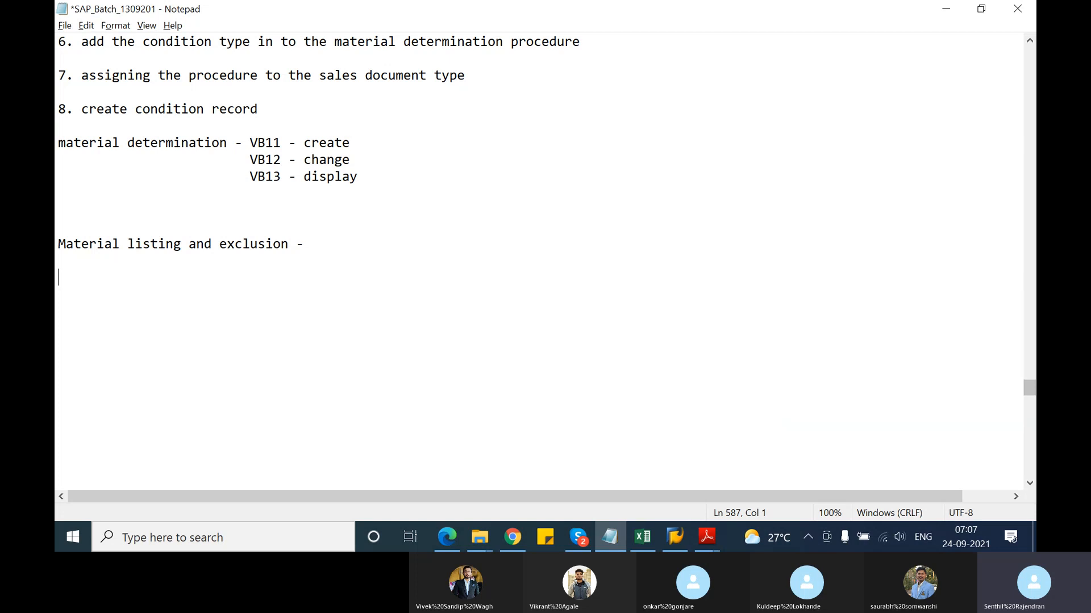
Add VB01, VB02 and VB03 lines under 'Material listing and exclusion' in the Notepad notes
type("VB")
type("01 ")
type("VB02 ")
type("VB03 -")
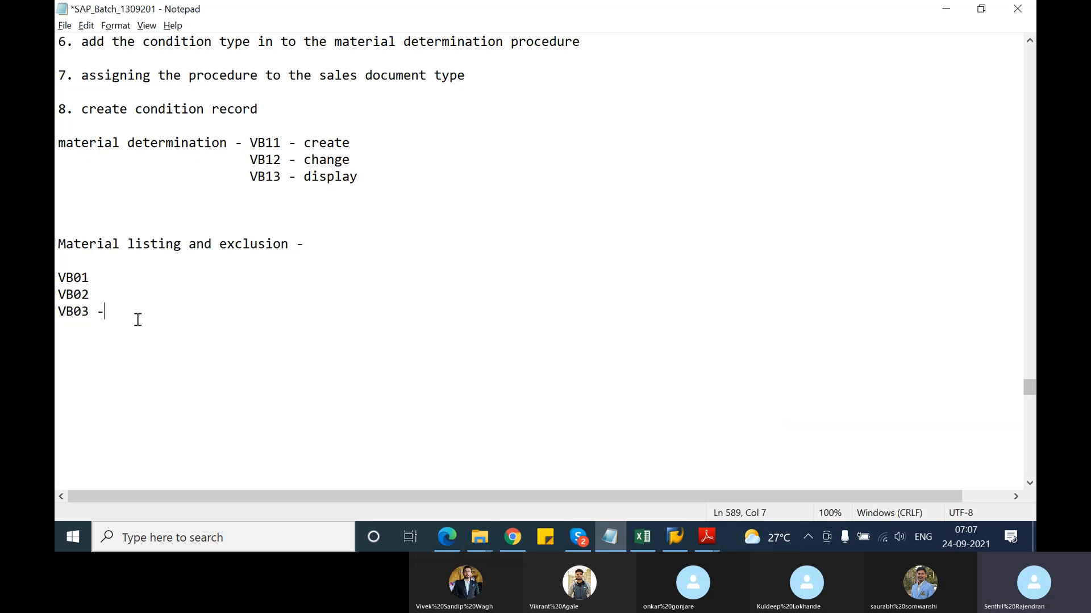
key("alt+Tab")
Log on to the ECC system with the saved user name and the account password
key("alt+Tab")
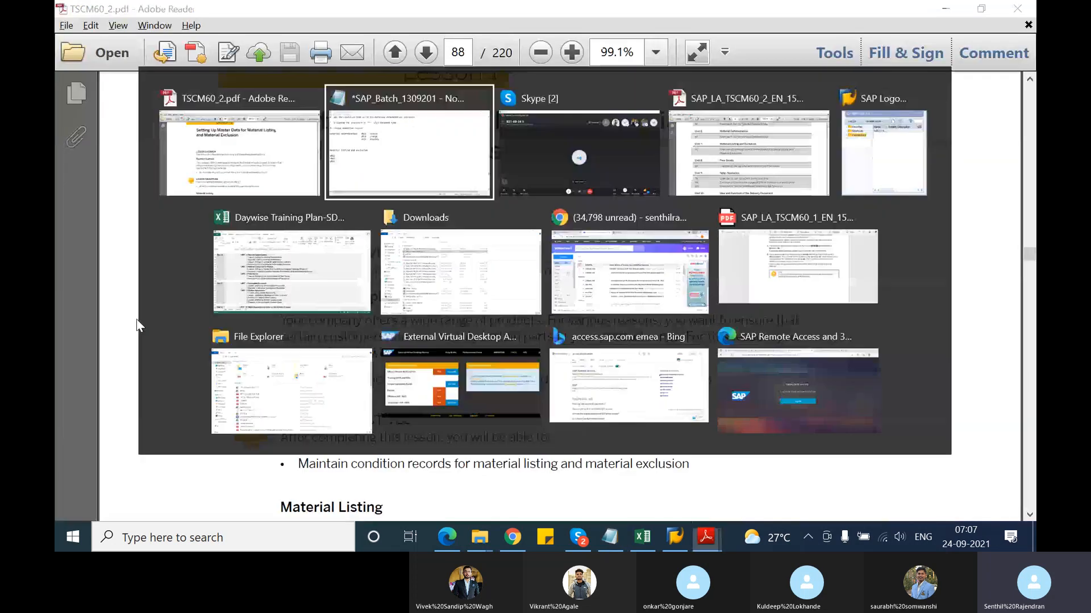
key("alt+Tab")
key("alt+Tab")
key("alt+Tab")
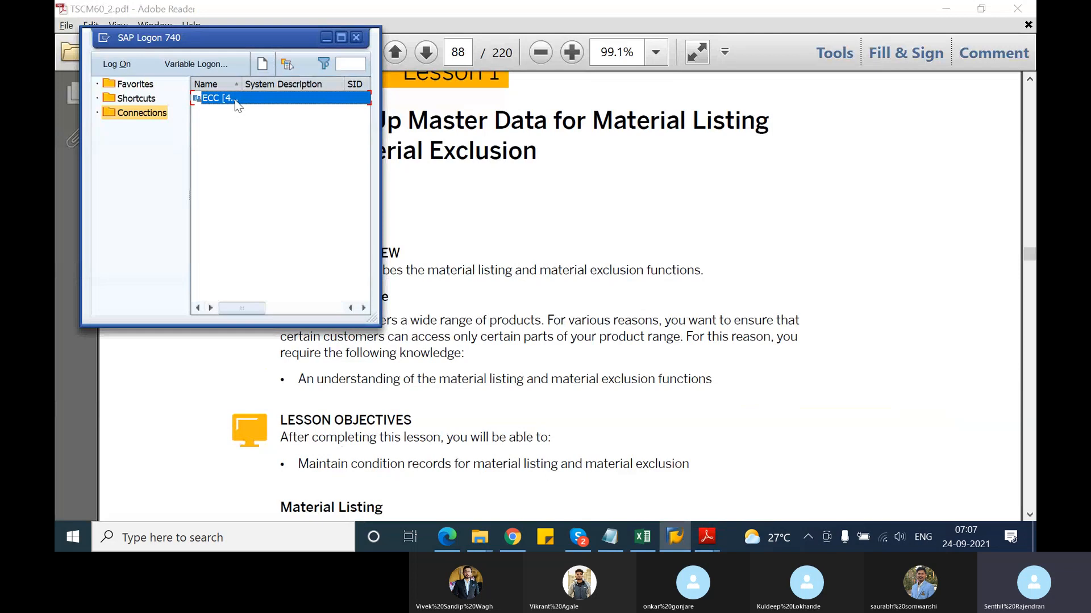
double_click(234, 100)
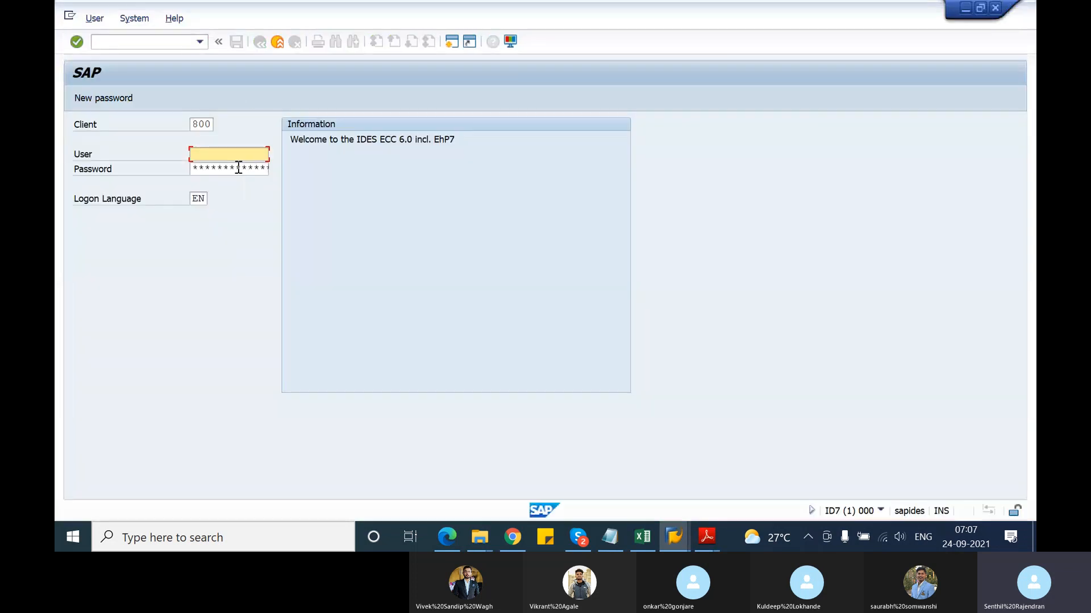
type("S")
left_click(219, 168)
key("Tab")
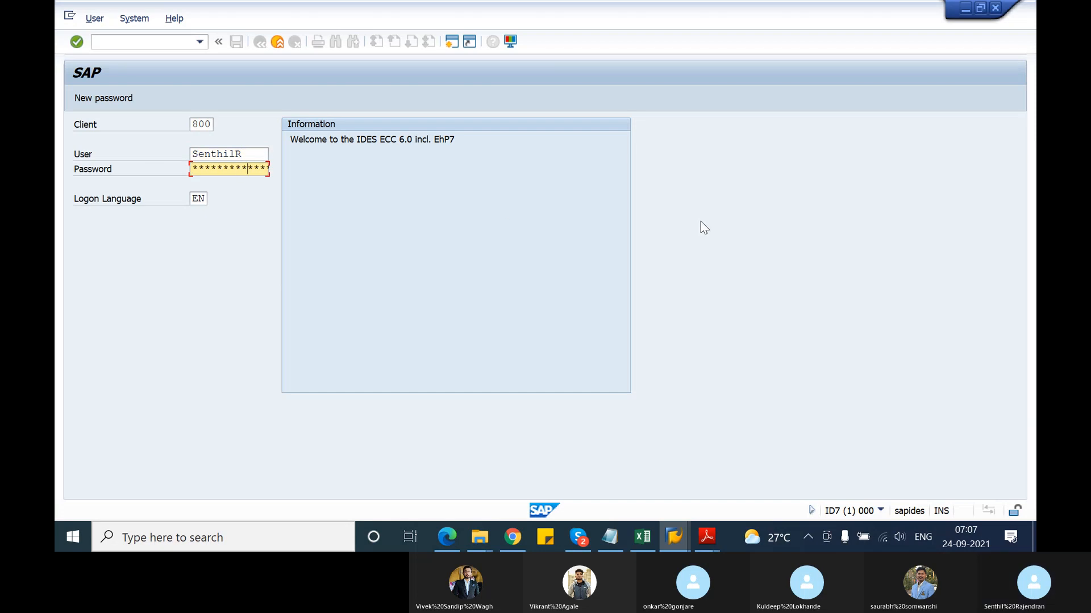
key("Return")
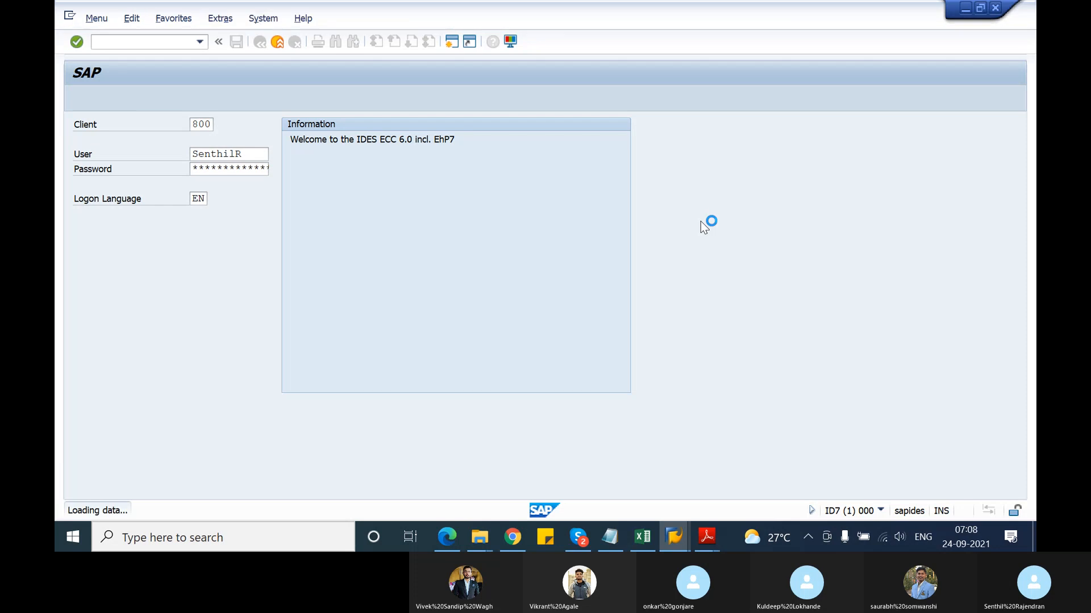
Run SPRO and open 'Activate listing/exclusion by sales document type' under Sales and Distribution > Basic Functions
type("spo")
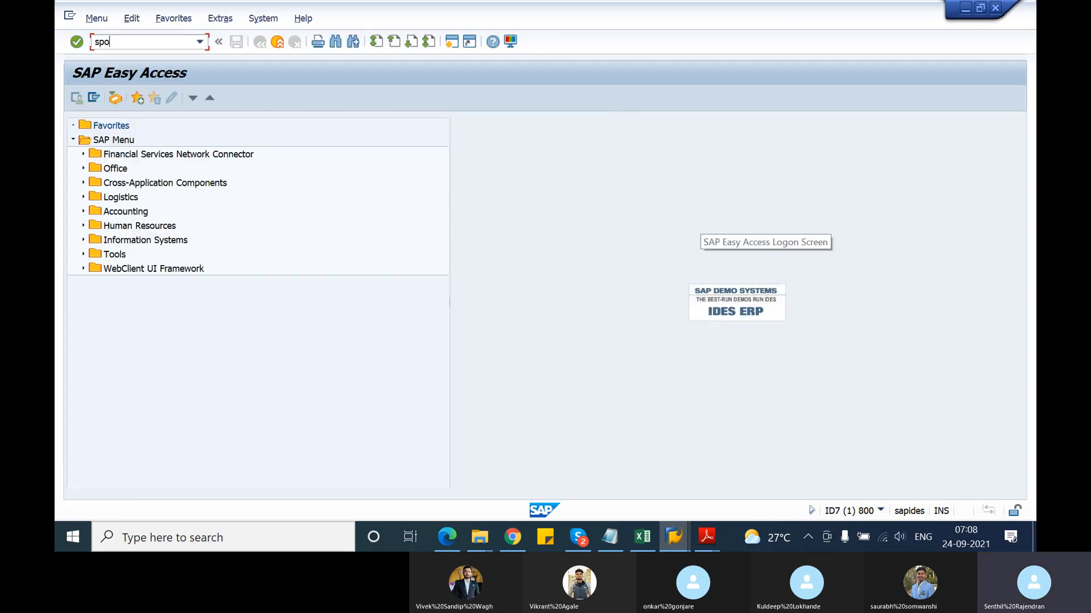
key("BackSpace")
key("Return")
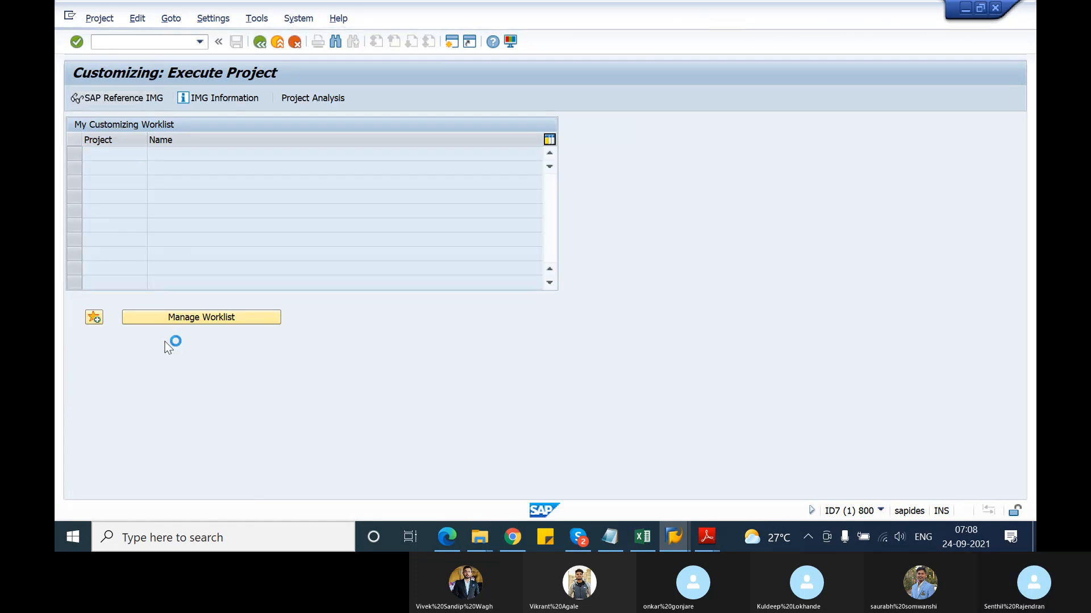
scroll(165, 343, "down", 4)
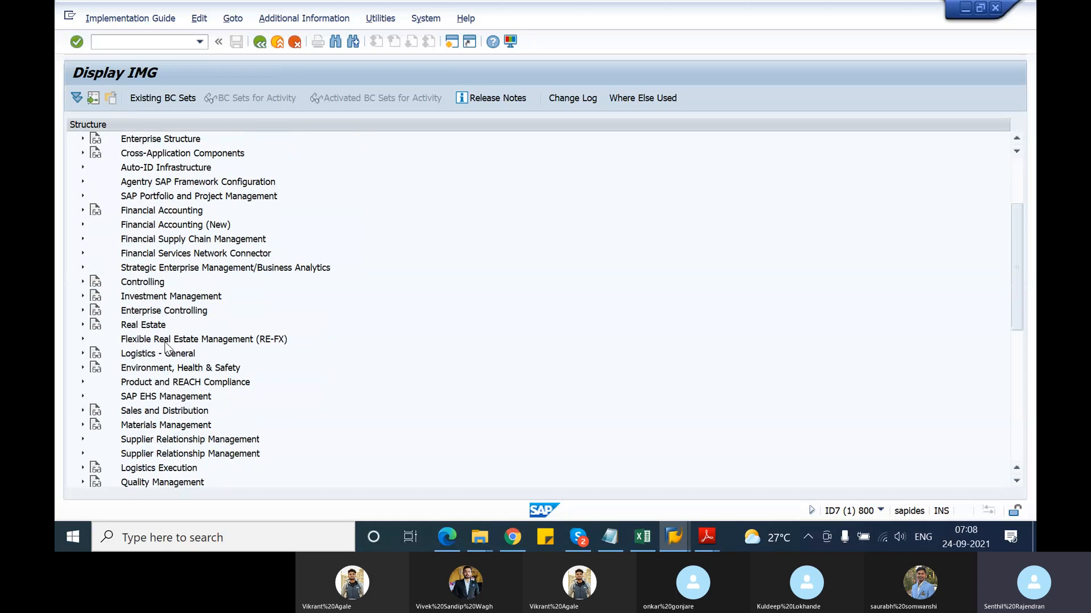
left_click(82, 383)
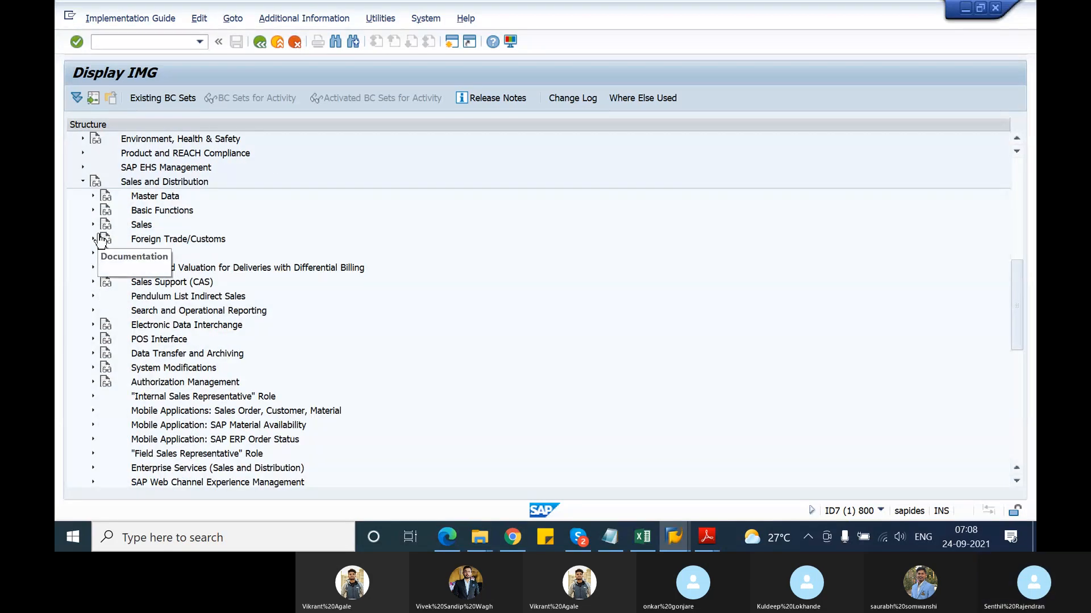
left_click(92, 212)
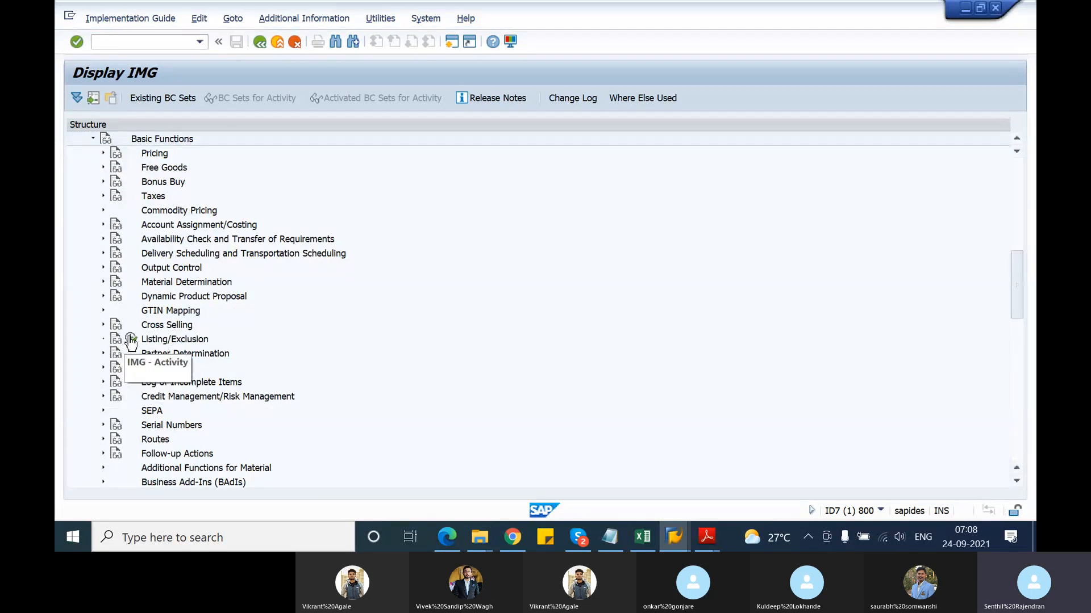
left_click(130, 340)
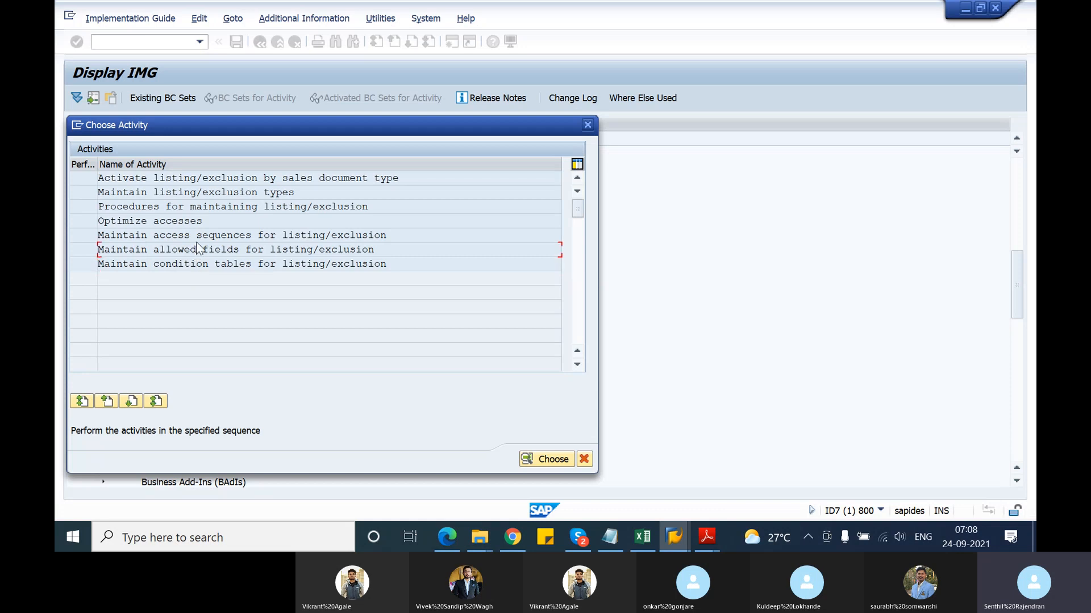
left_click(198, 208)
double_click(204, 178)
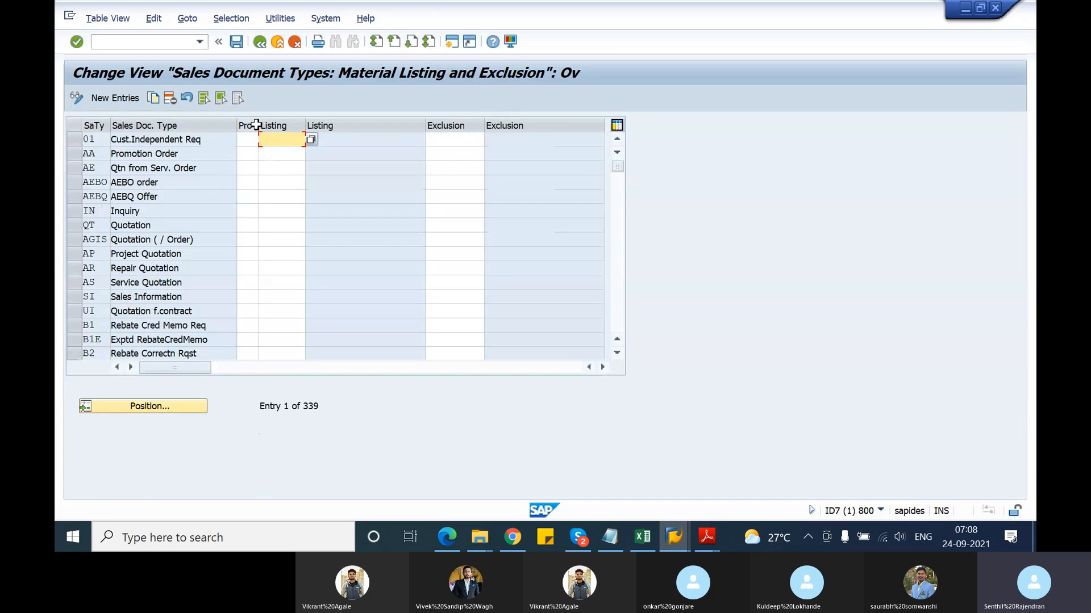
Verify order type OR uses listing procedure A00001 and exclusion procedure B00001, then return
left_click_drag(258, 122, 271, 123)
left_click(177, 406)
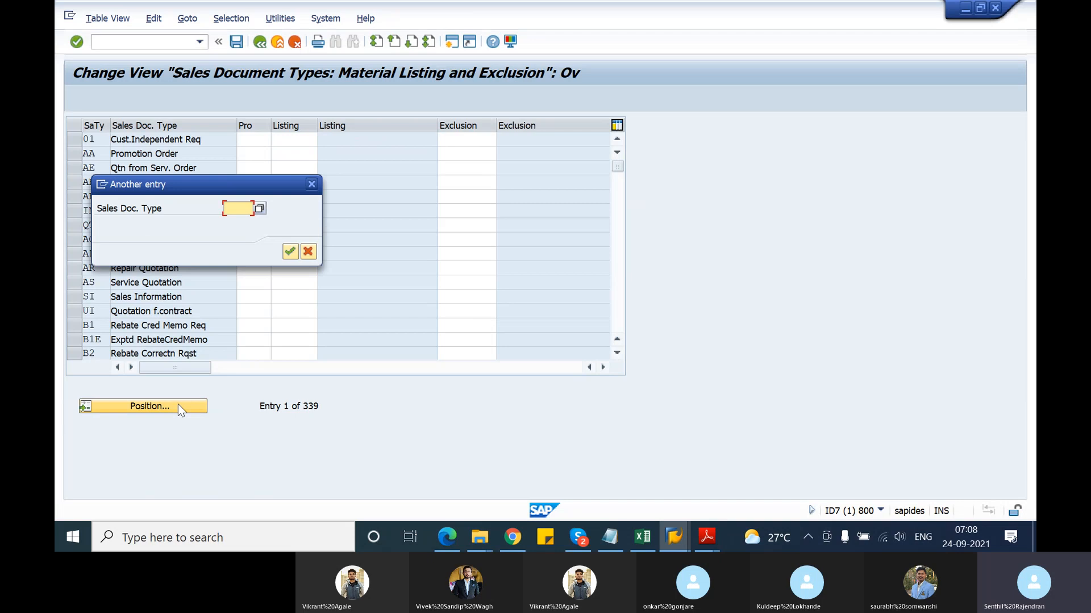
type("or")
key("Return")
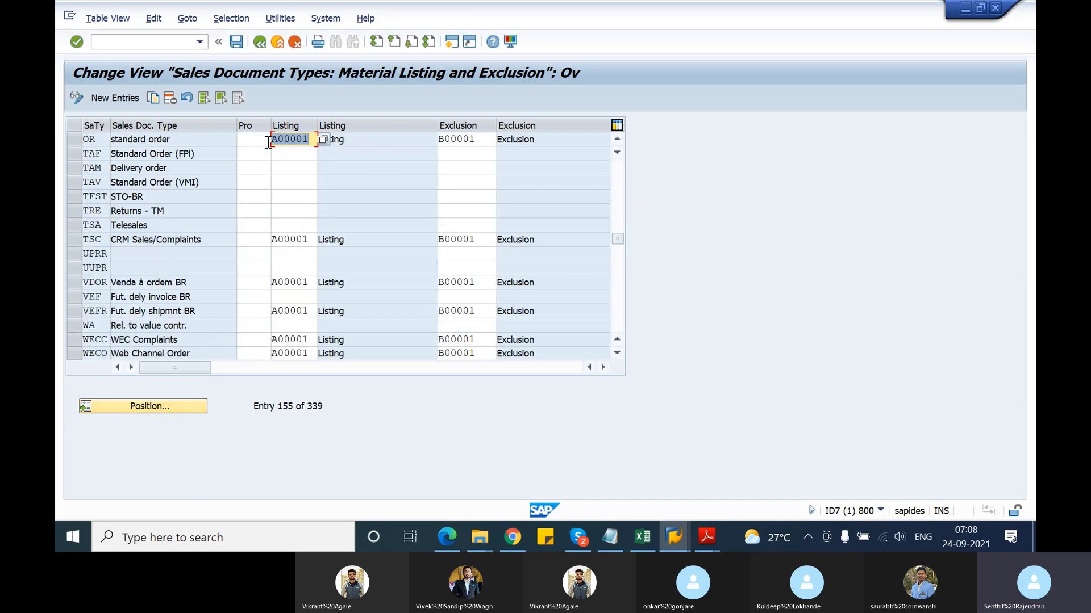
left_click(313, 142)
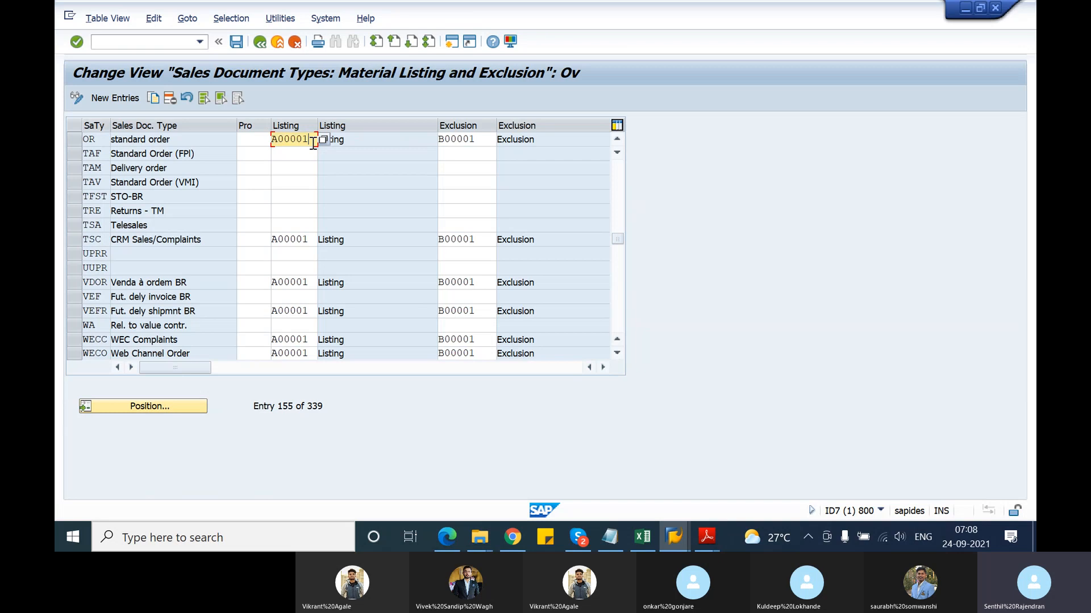
left_click(470, 138)
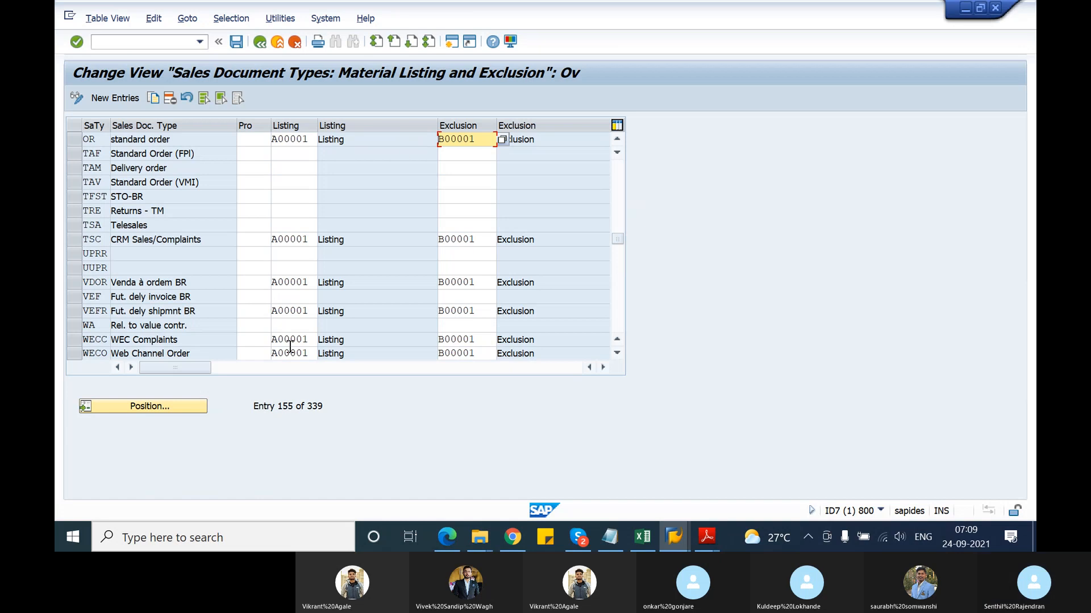
left_click(259, 41)
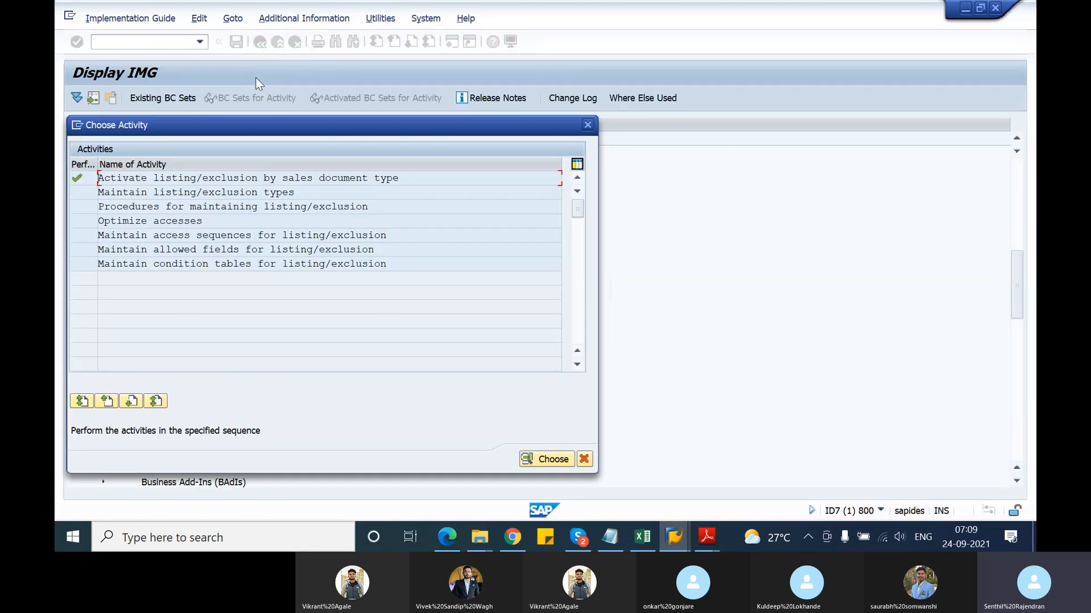
Review the control data of listing procedure A00001, which uses condition type A001
double_click(291, 207)
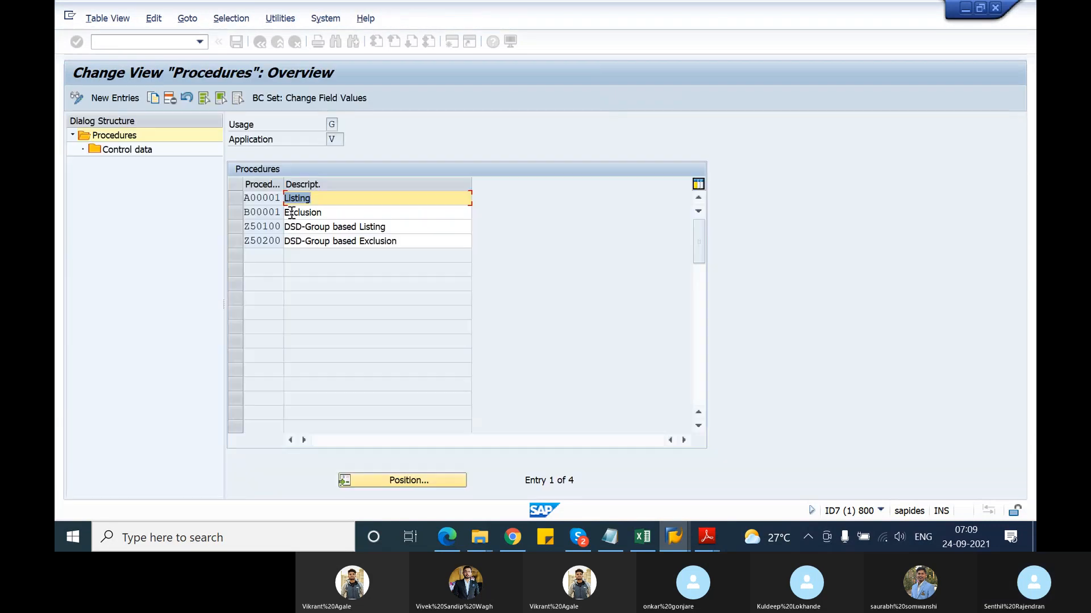
left_click(240, 201)
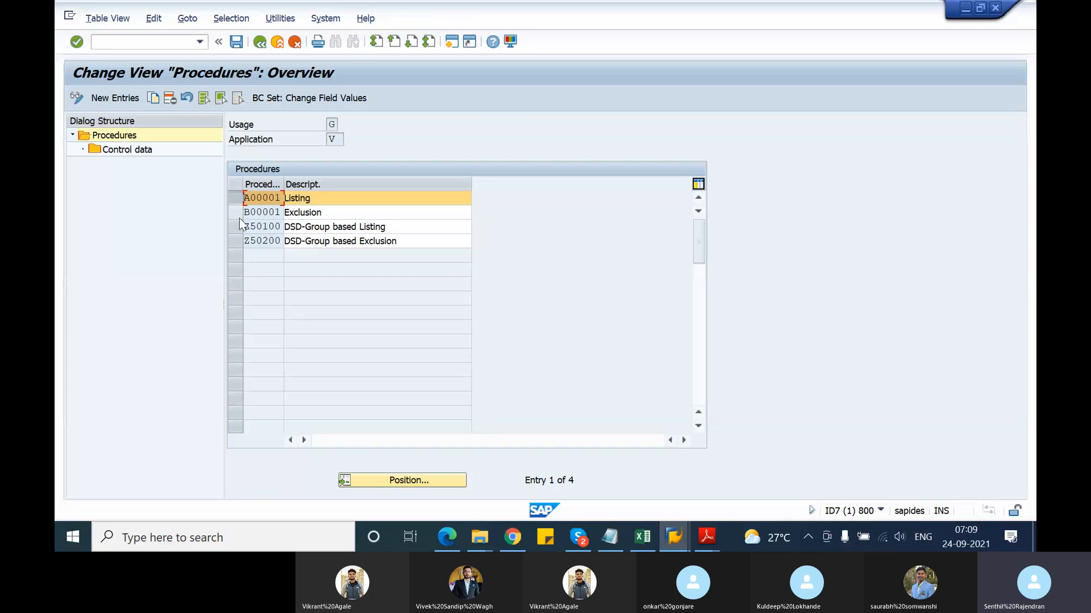
left_click(240, 215)
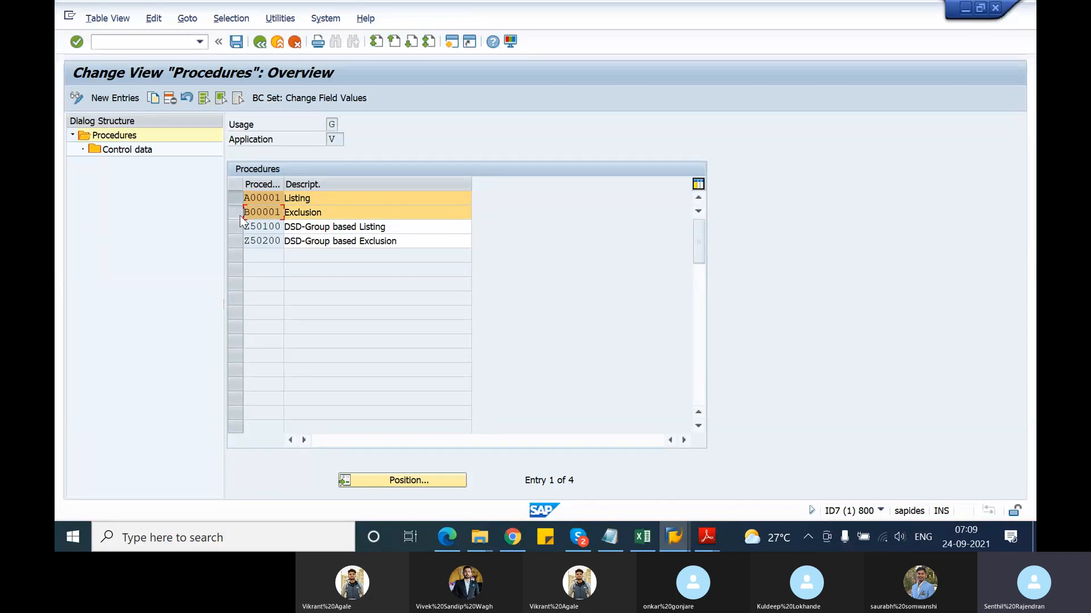
left_click(237, 213)
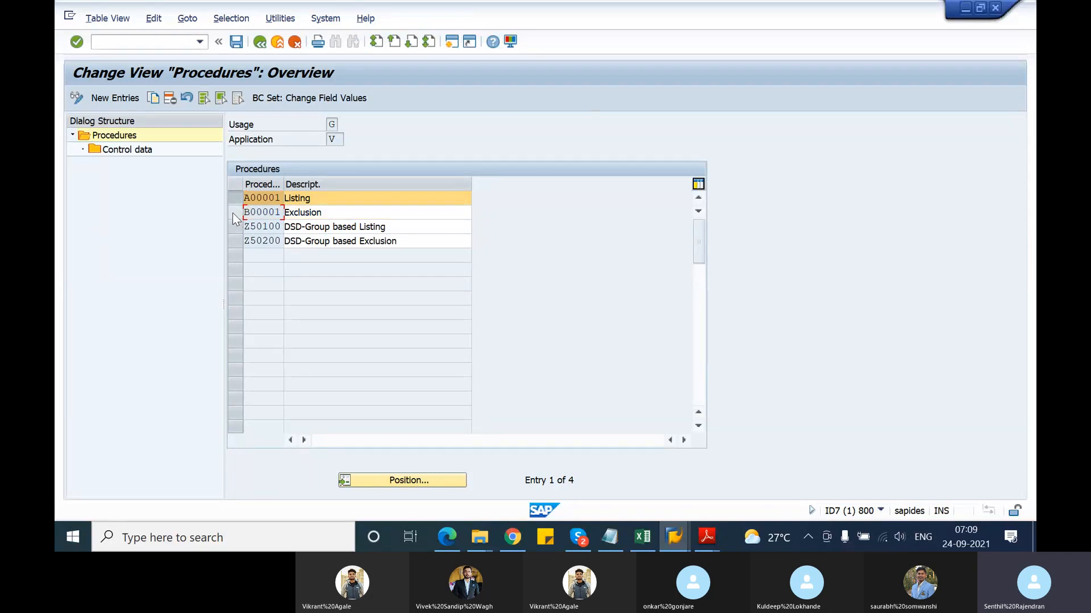
double_click(114, 151)
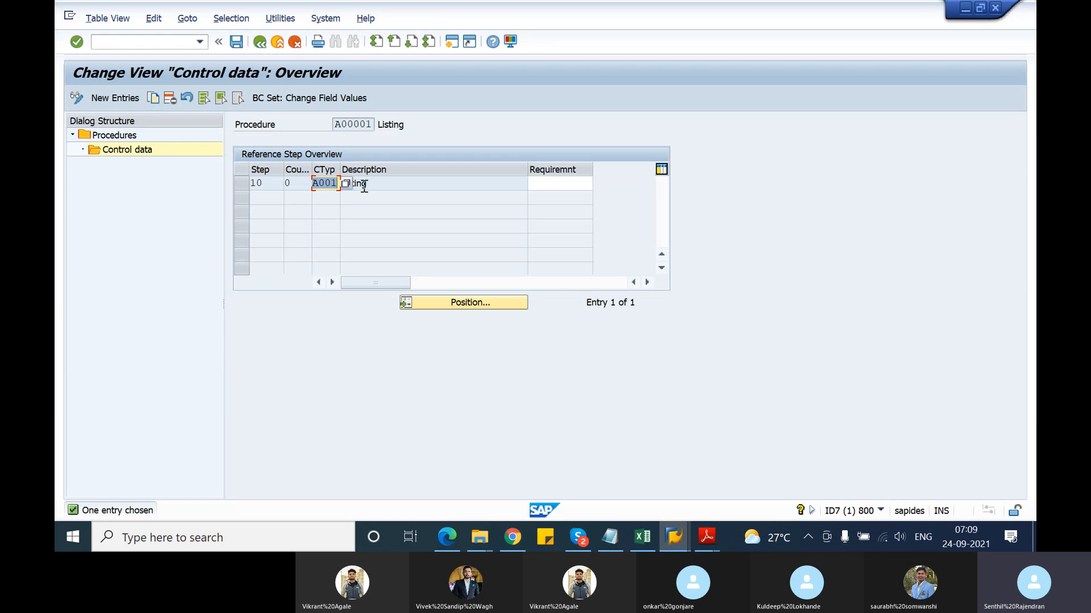
left_click(383, 184)
left_click(260, 47)
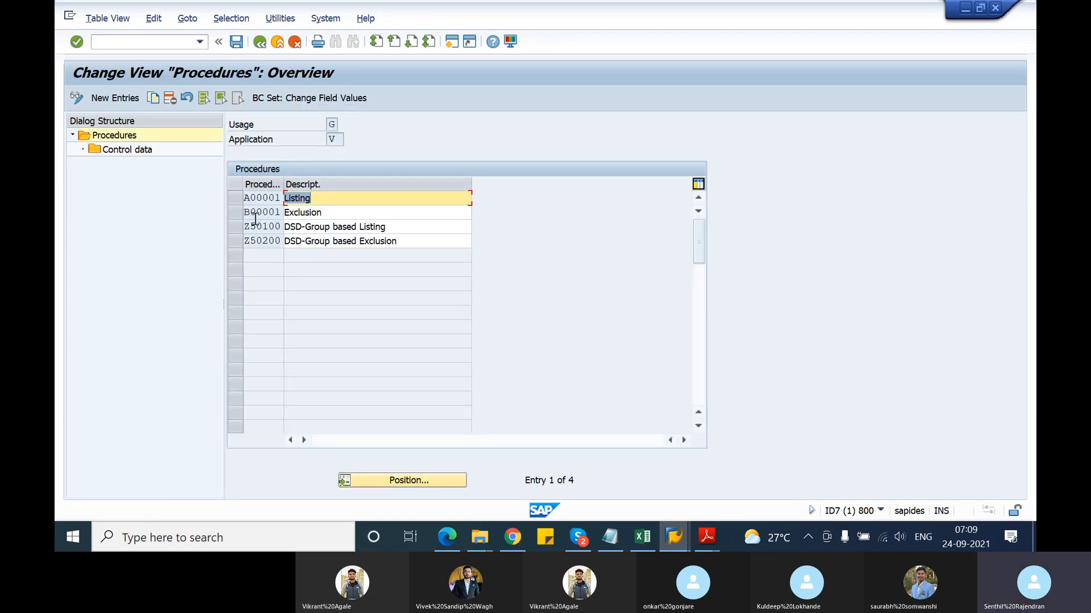
Review exclusion procedure B00001's control data (B001), then the listing/exclusion types including Z501 and Z502
left_click(245, 213)
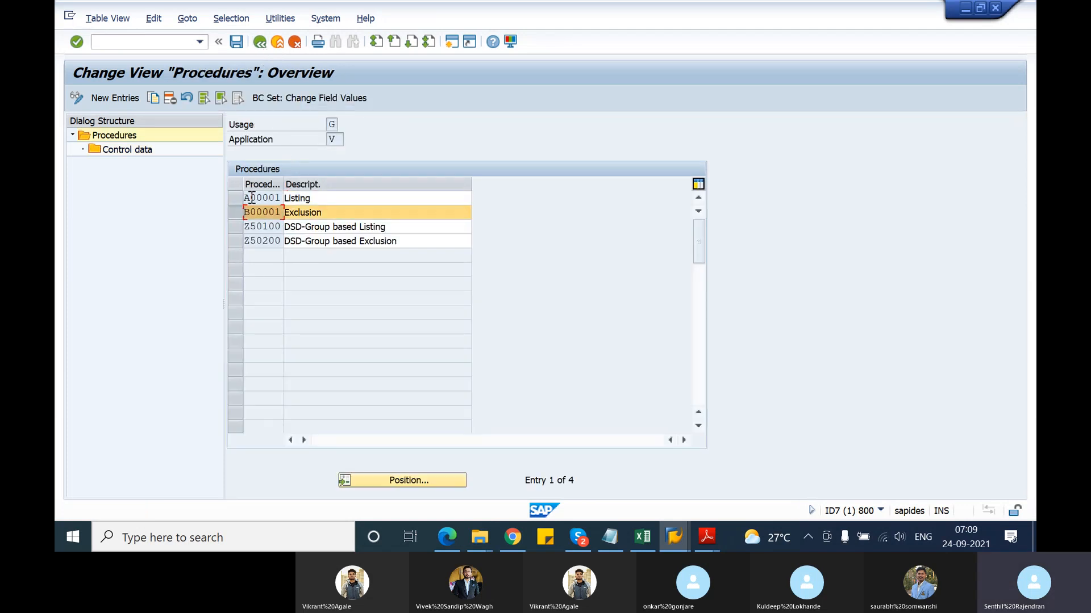
double_click(146, 150)
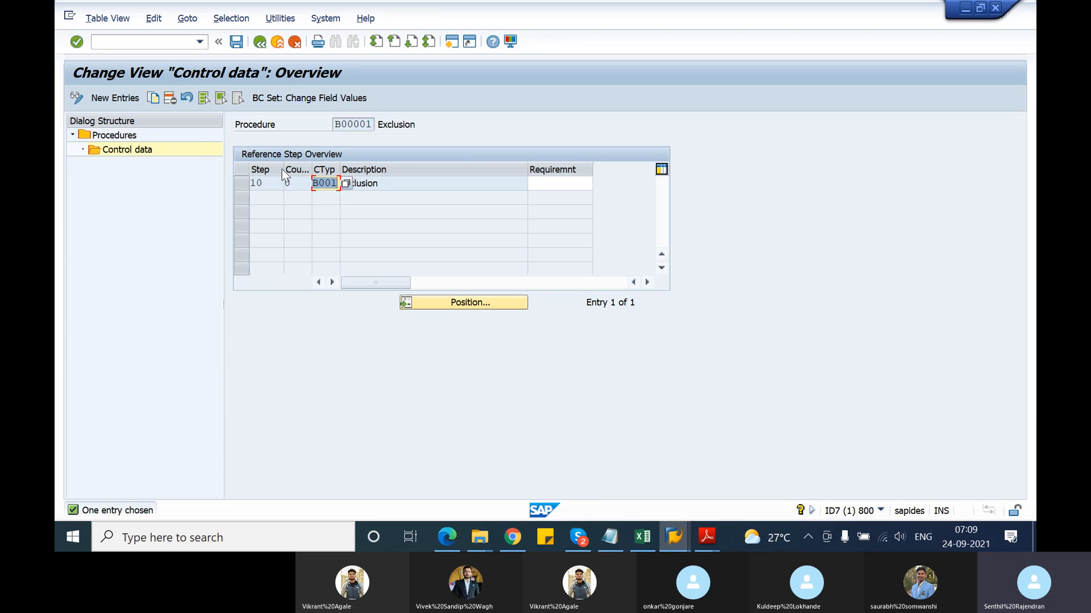
left_click(264, 42)
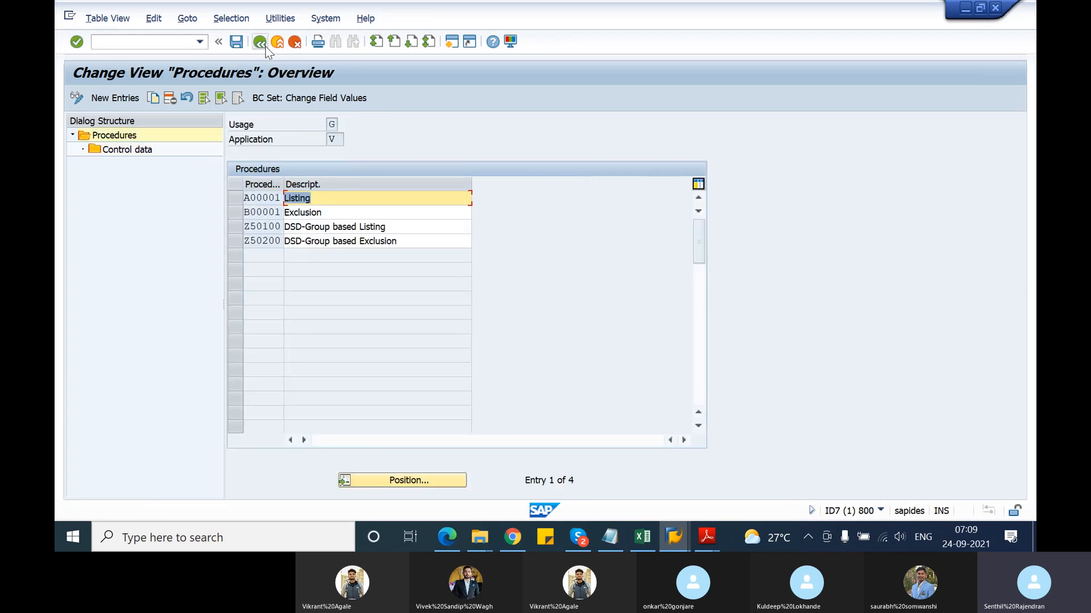
left_click(264, 46)
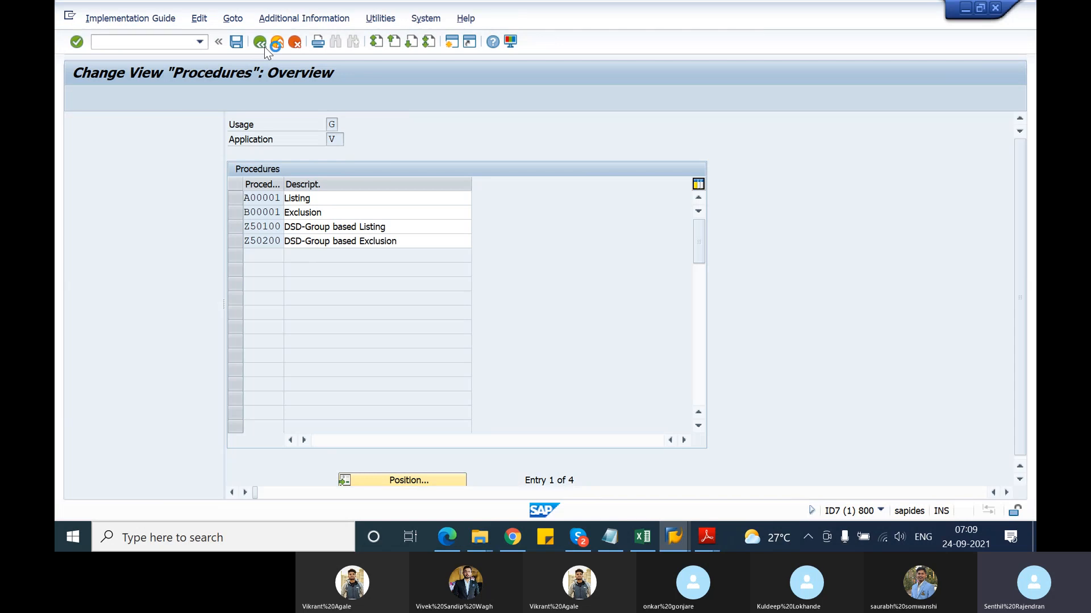
double_click(264, 195)
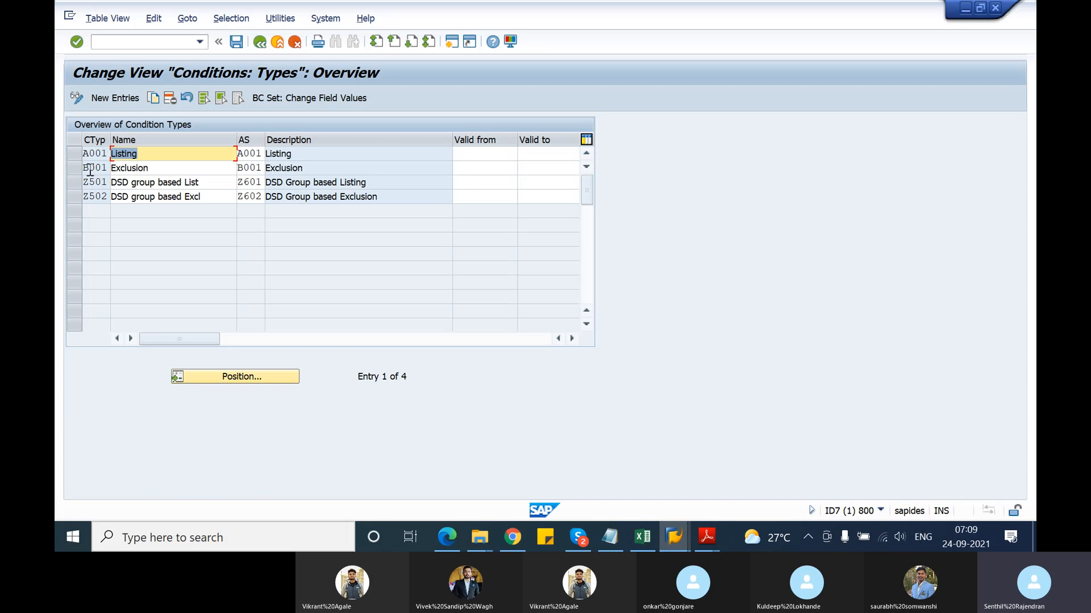
left_click(260, 42)
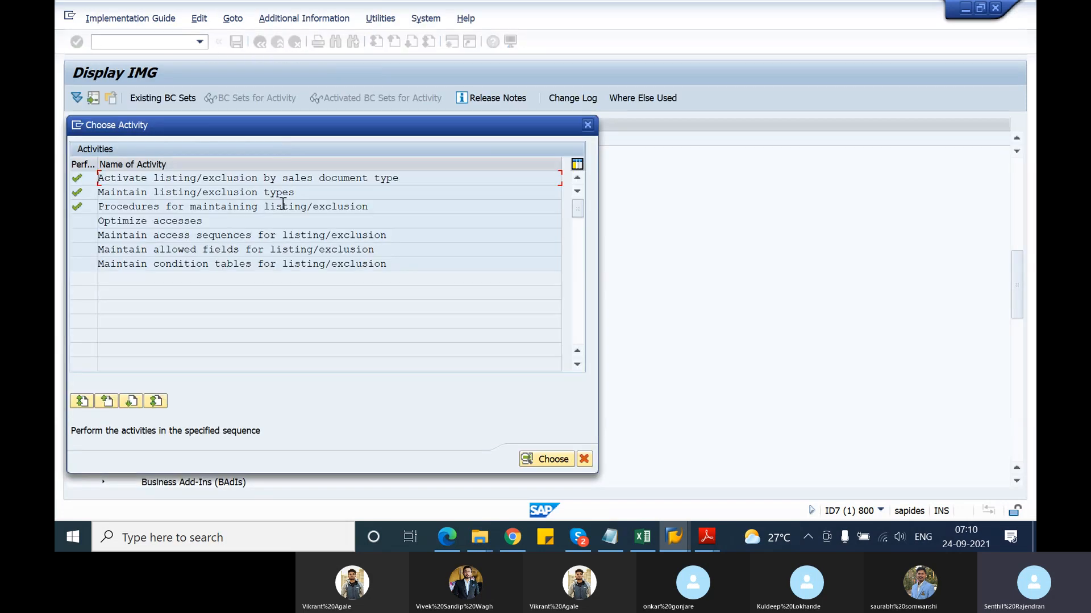
Review access sequence A001 Listing's accesses, including Customer hierarchy / article and Customer/Material
double_click(269, 237)
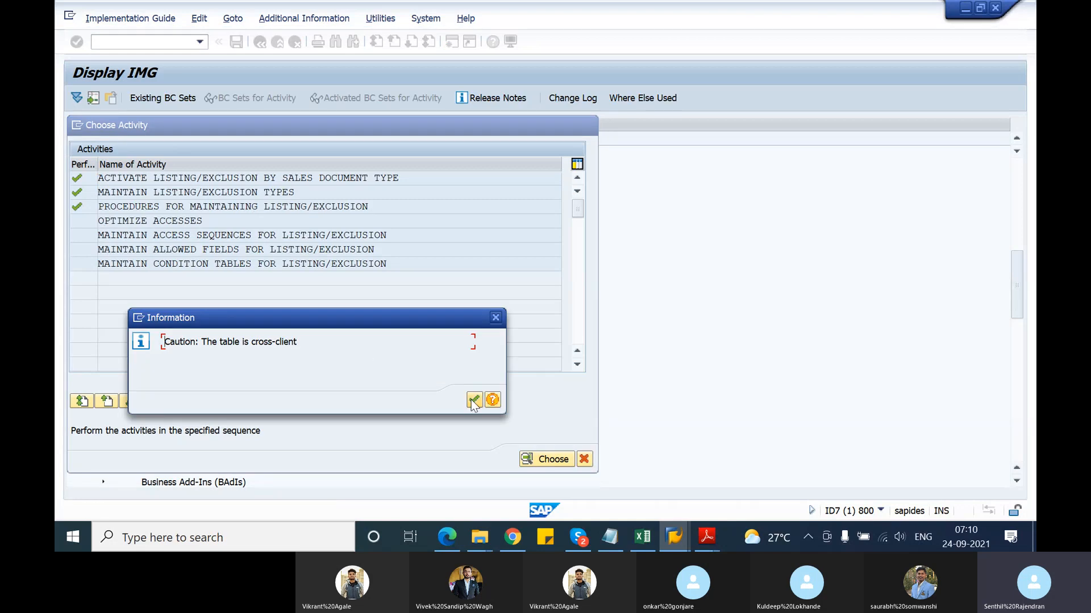
left_click(474, 401)
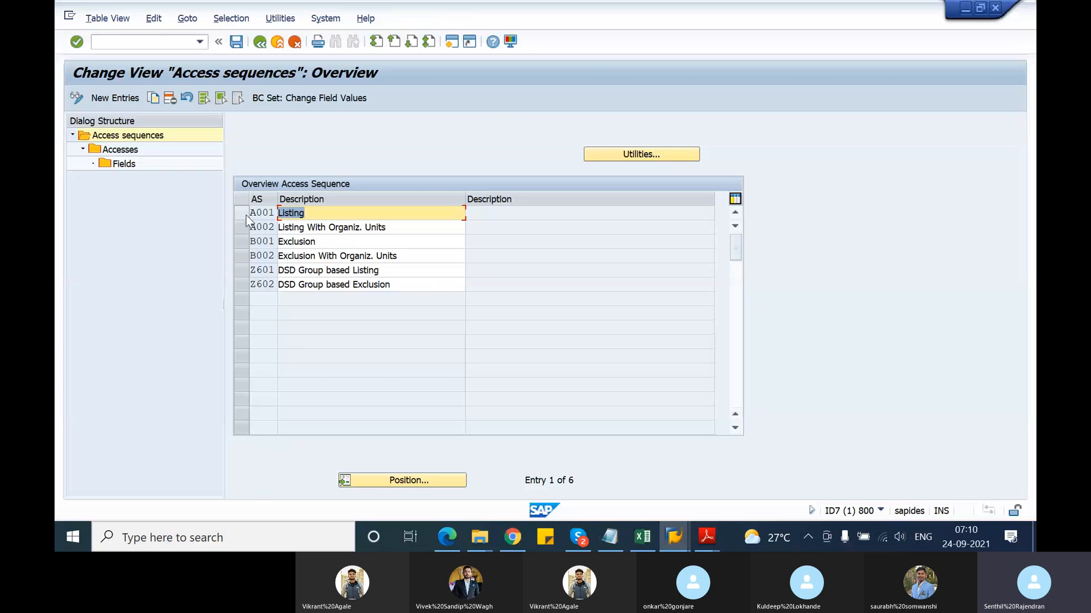
left_click(246, 216)
left_click(269, 219)
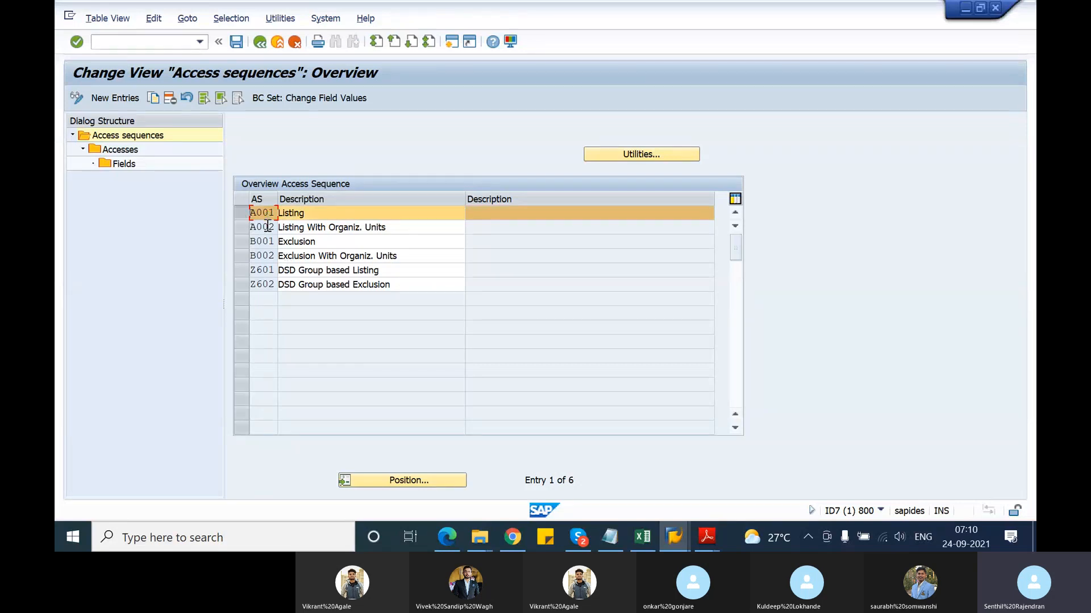
double_click(122, 149)
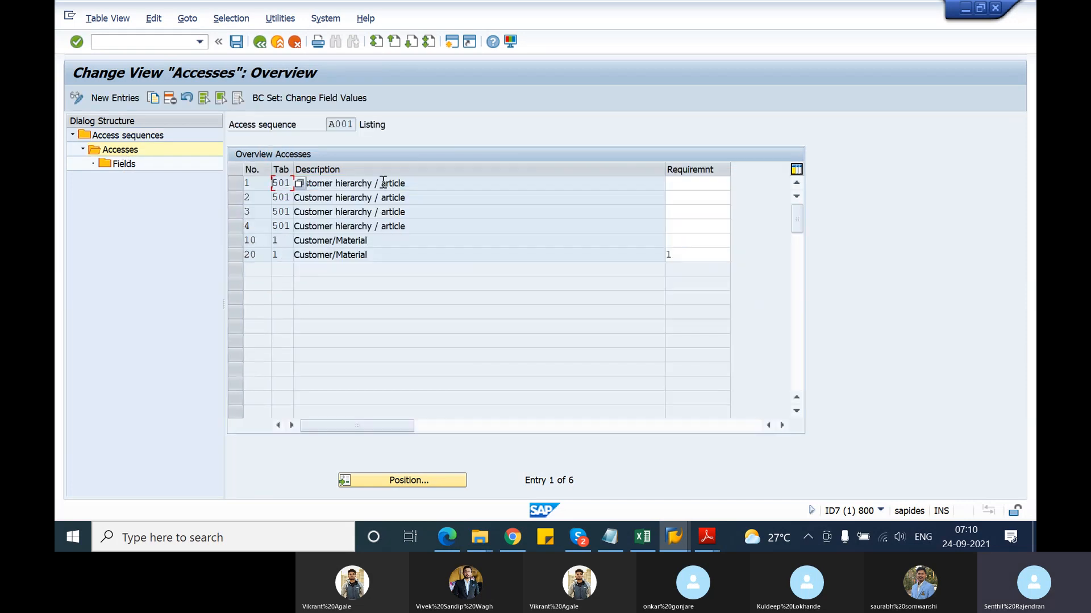
left_click(415, 183)
left_click(237, 185)
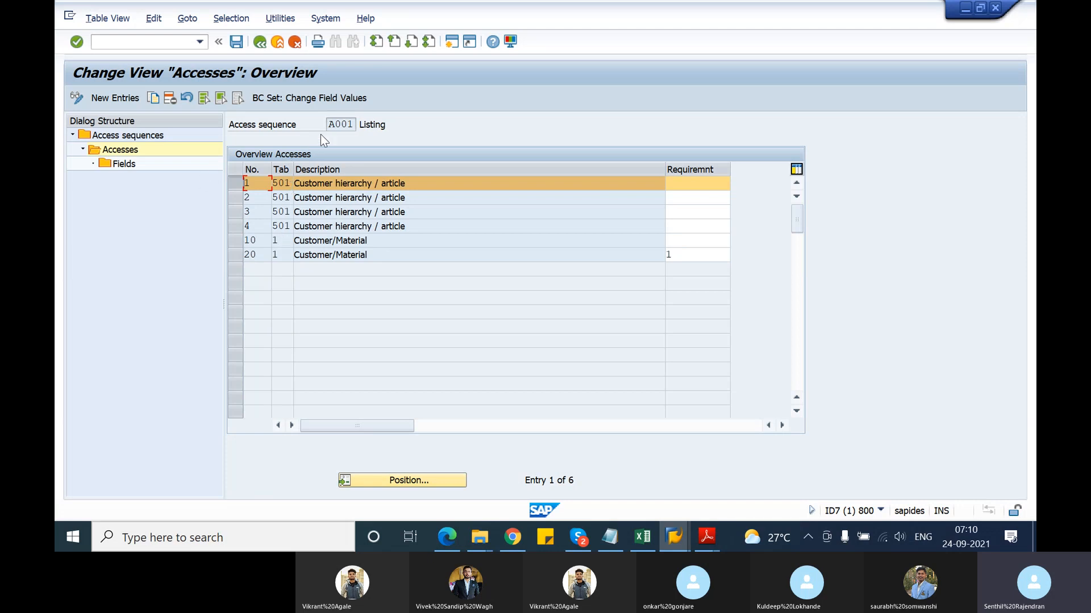
left_click(333, 125)
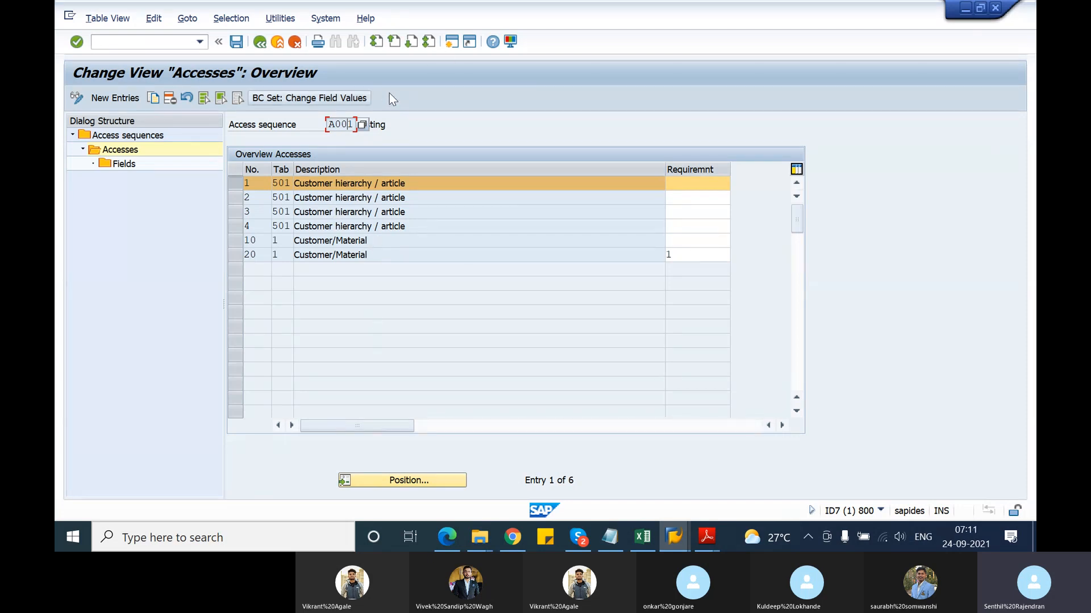
left_click(451, 45)
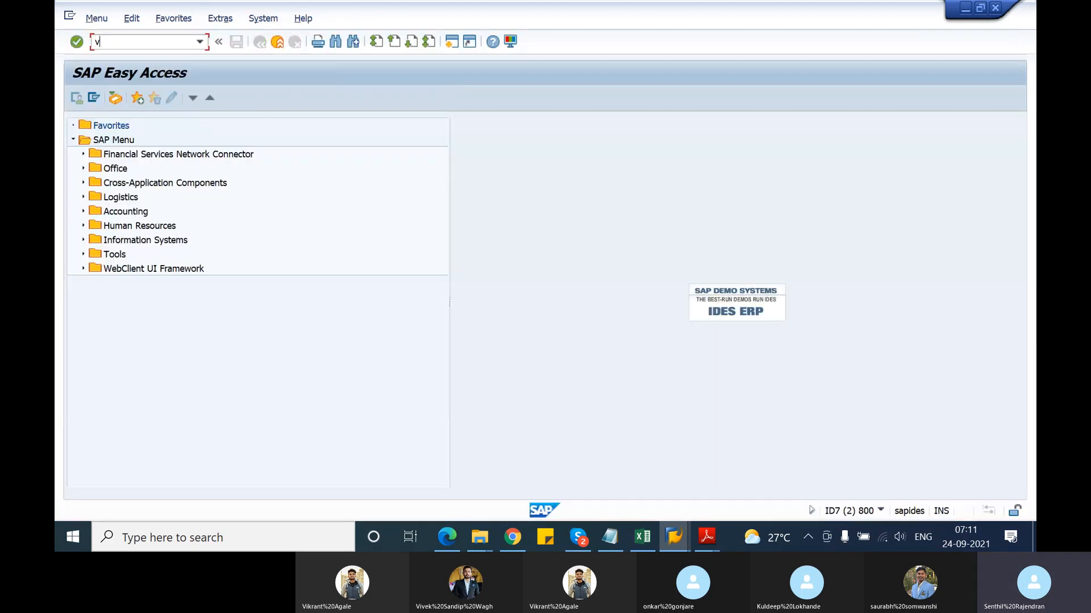
Start a listing record of type A001 with the Customer/Material key combination in fast entry
key("Return")
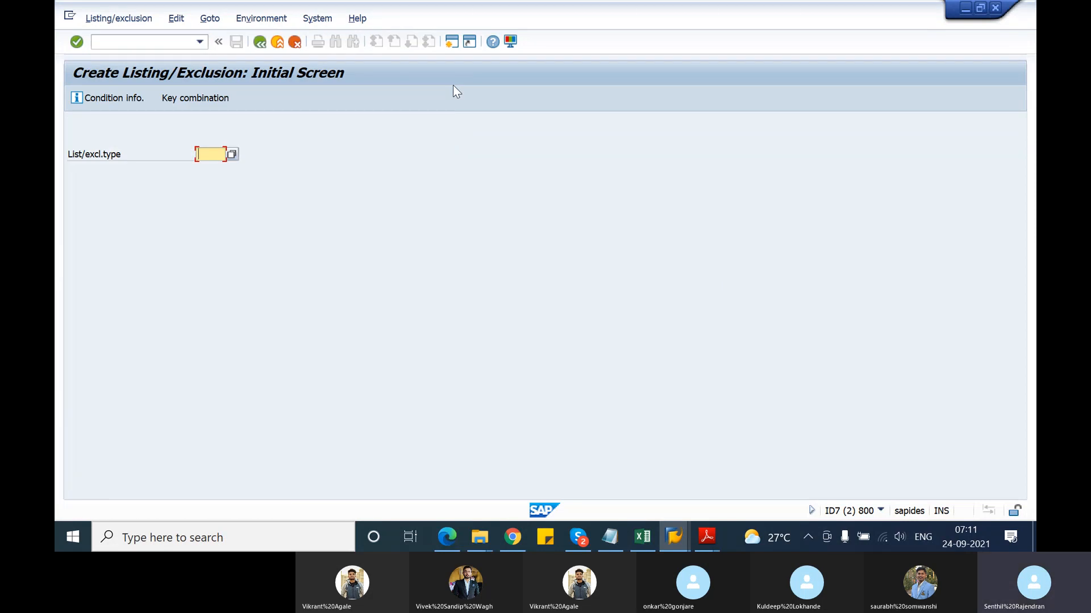
type("A")
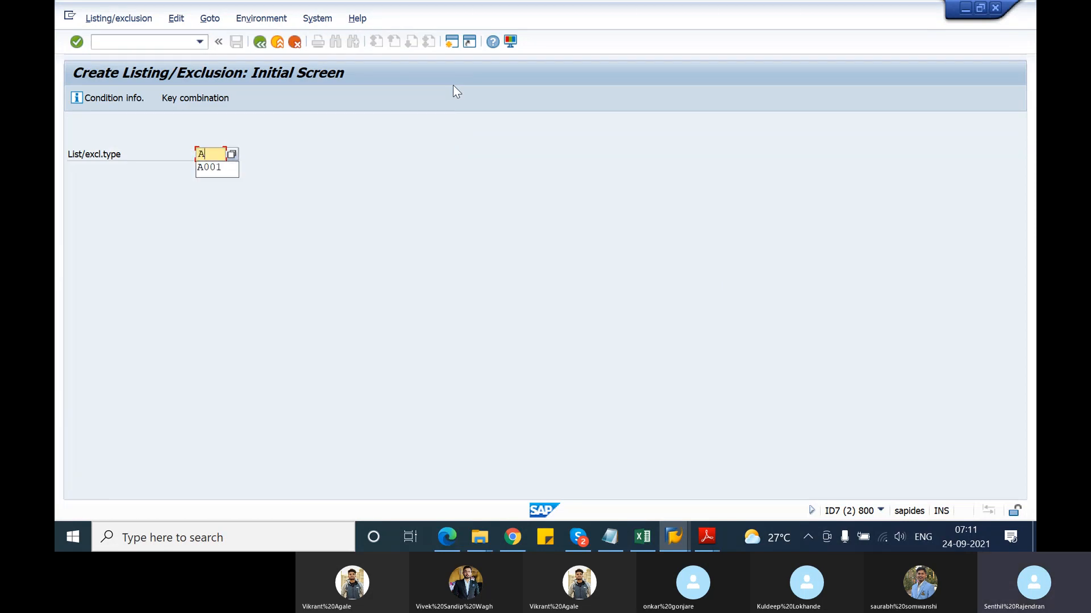
type("001")
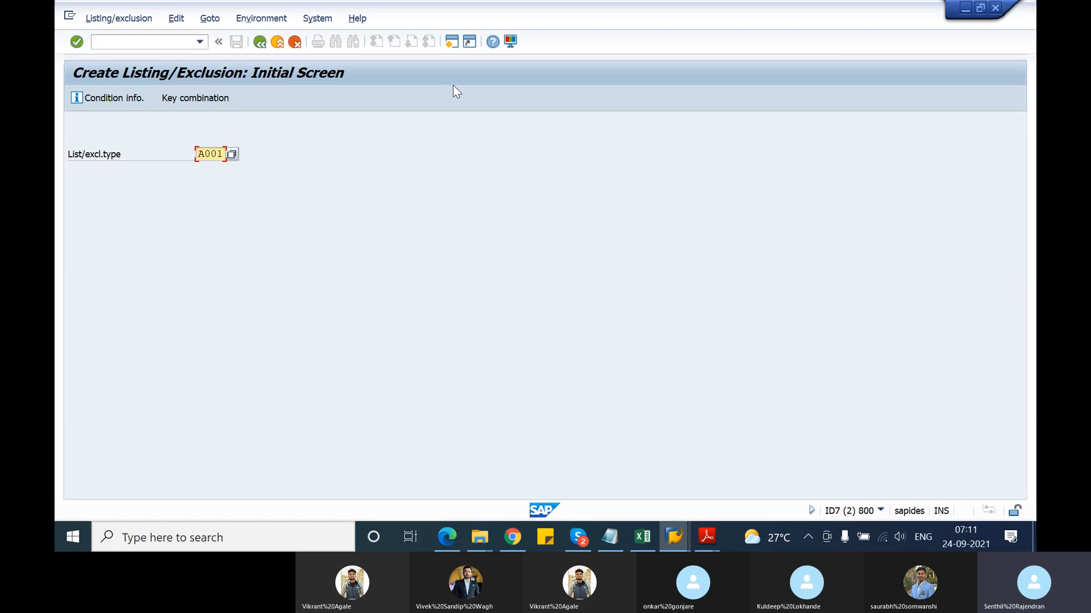
key("Return")
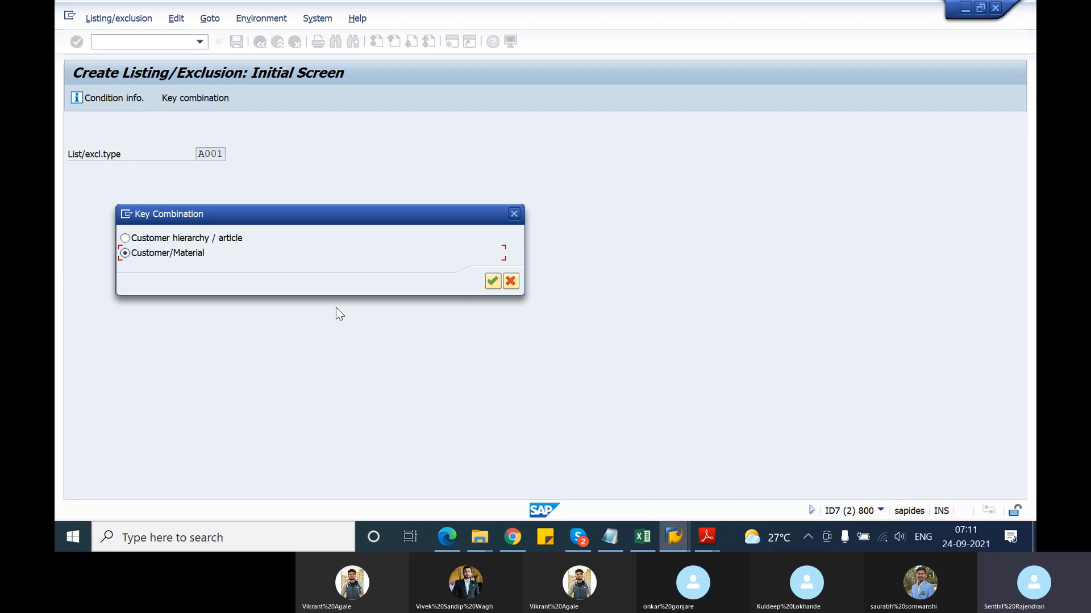
double_click(170, 257)
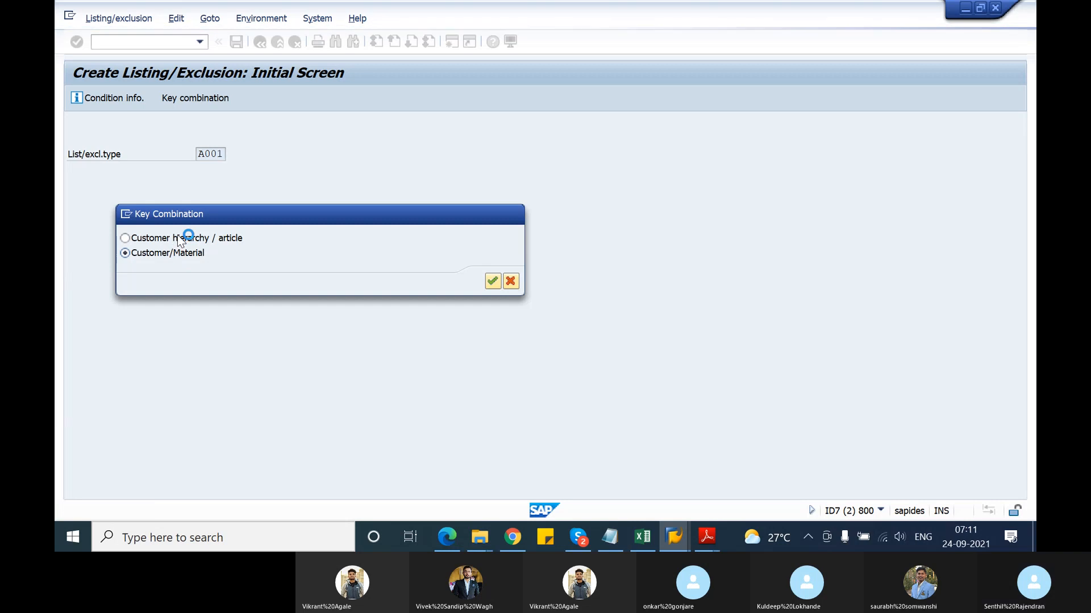
key("alt+Tab")
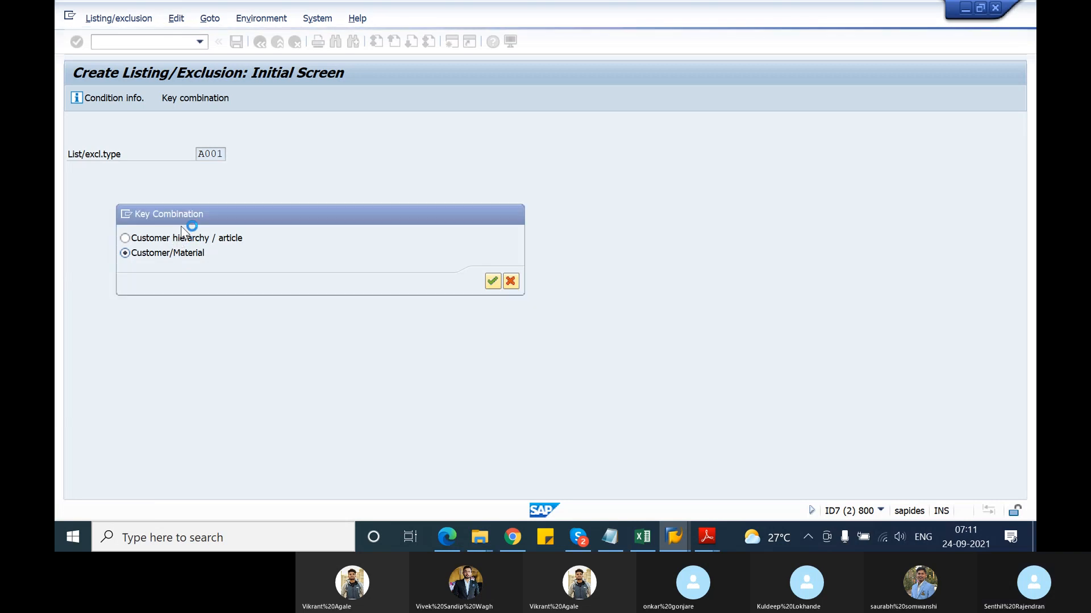
key("alt+Tab")
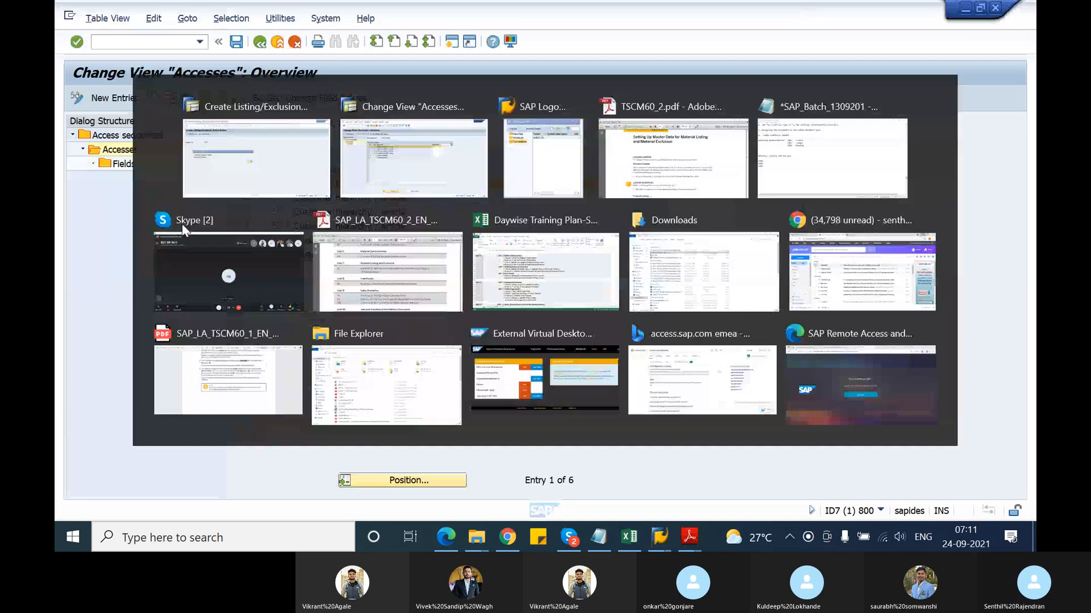
key("Return")
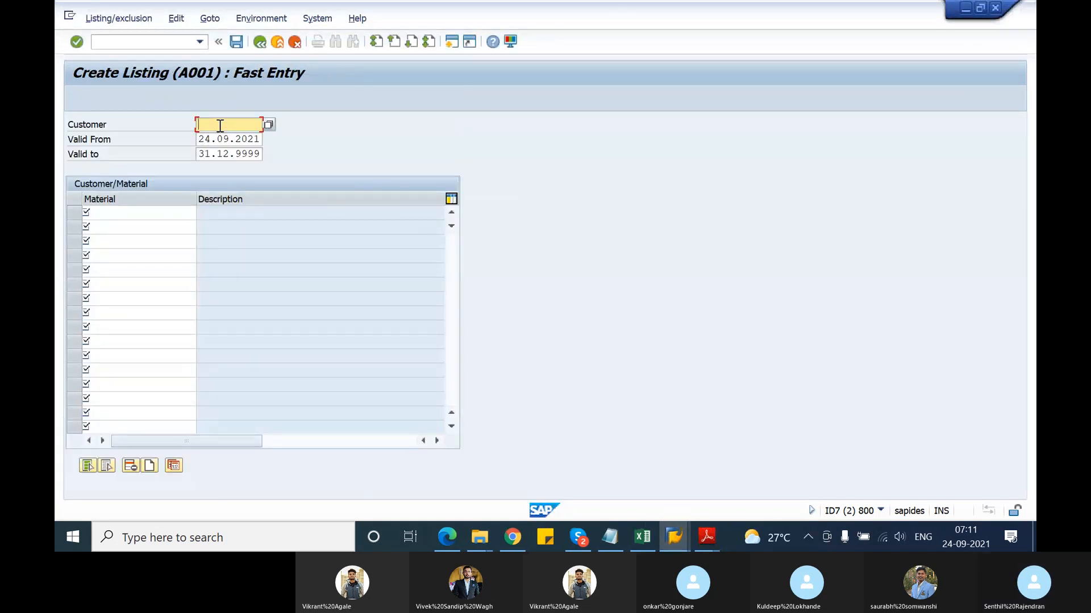
Start sales order creation with VA01 in a new session
left_click(451, 44)
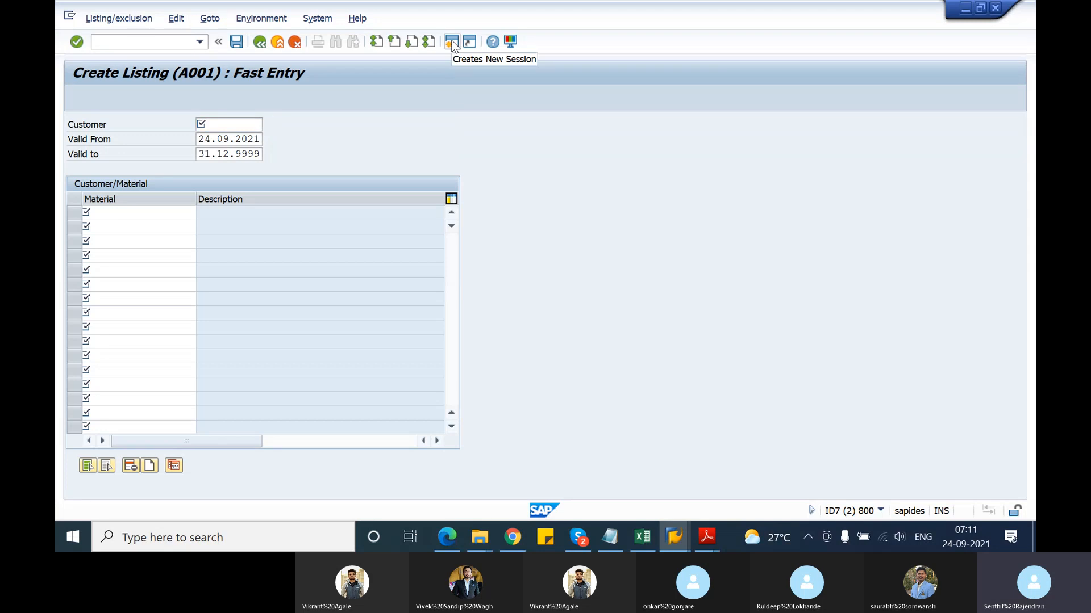
type("va")
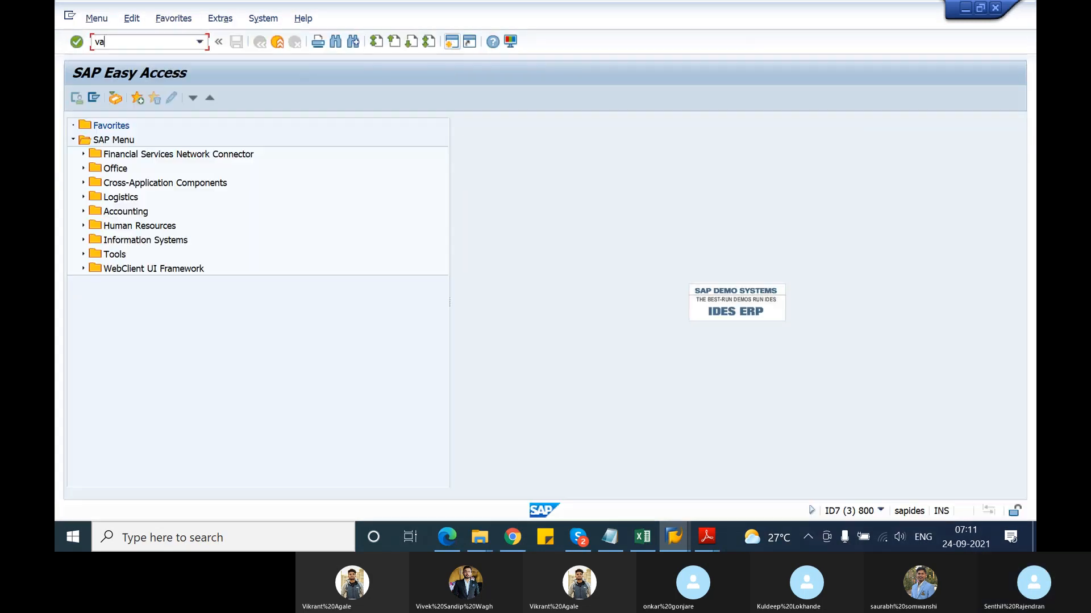
type("01")
key("Return")
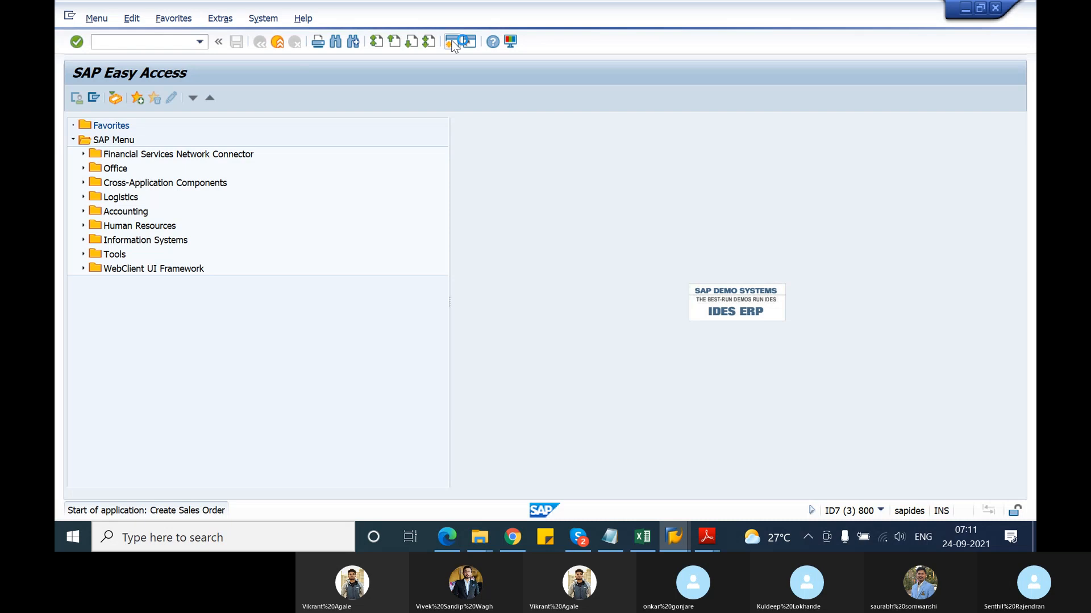
Start an OR order for sales organisation 1000, distribution channel 10, division 00
left_click(214, 154)
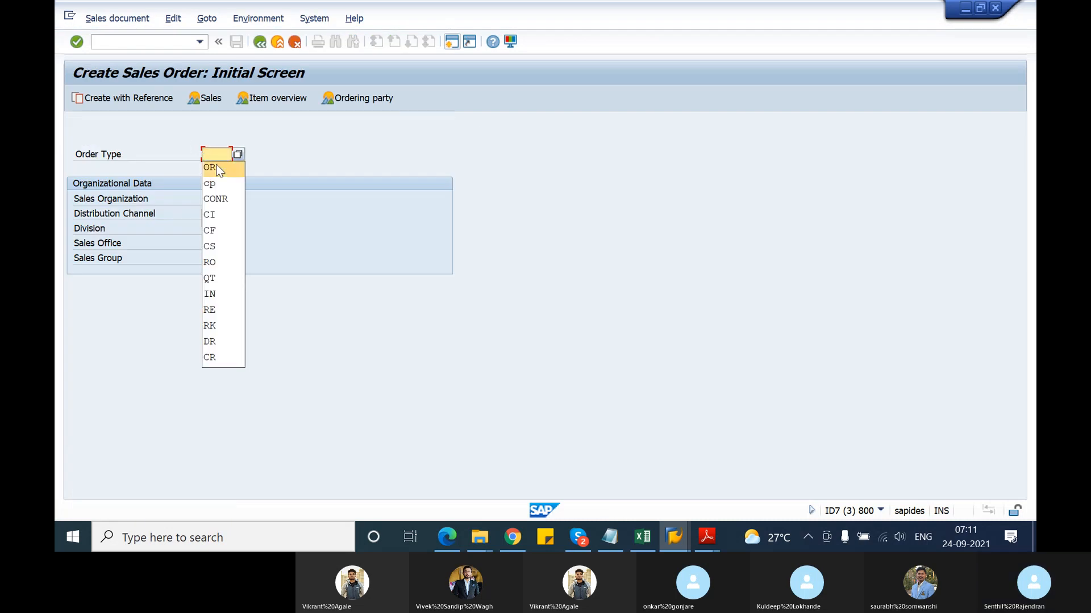
left_click(215, 168)
left_click(214, 197)
type("1000")
left_click(211, 214)
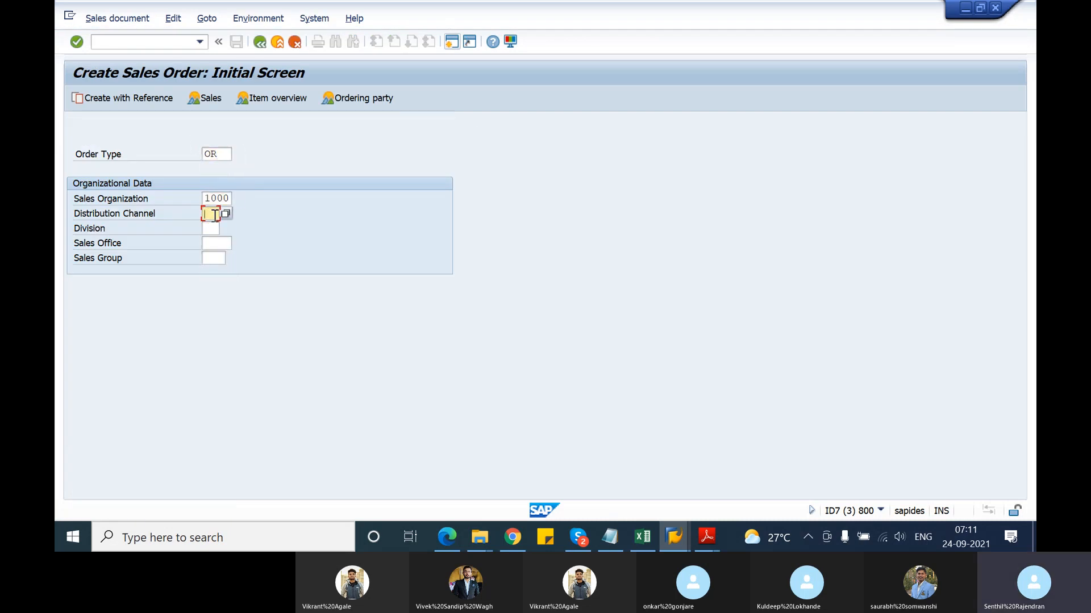
left_click(214, 227)
left_click(213, 229)
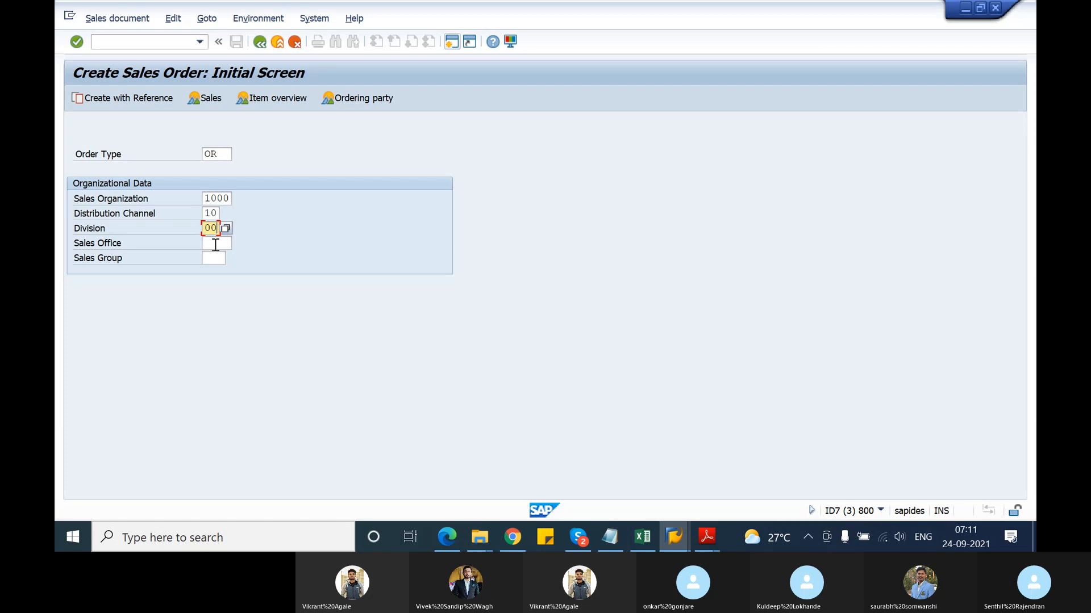
key("Return")
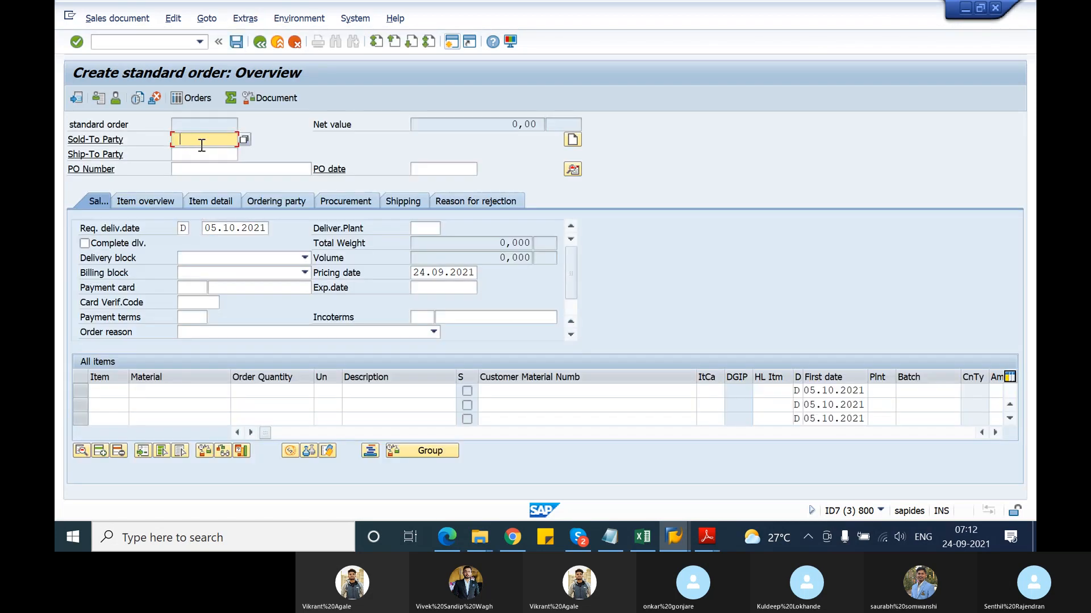
Choose the test customer as sold-to party and copy its customer number
left_click(202, 146)
left_click(205, 152)
left_click_drag(230, 140, 168, 147)
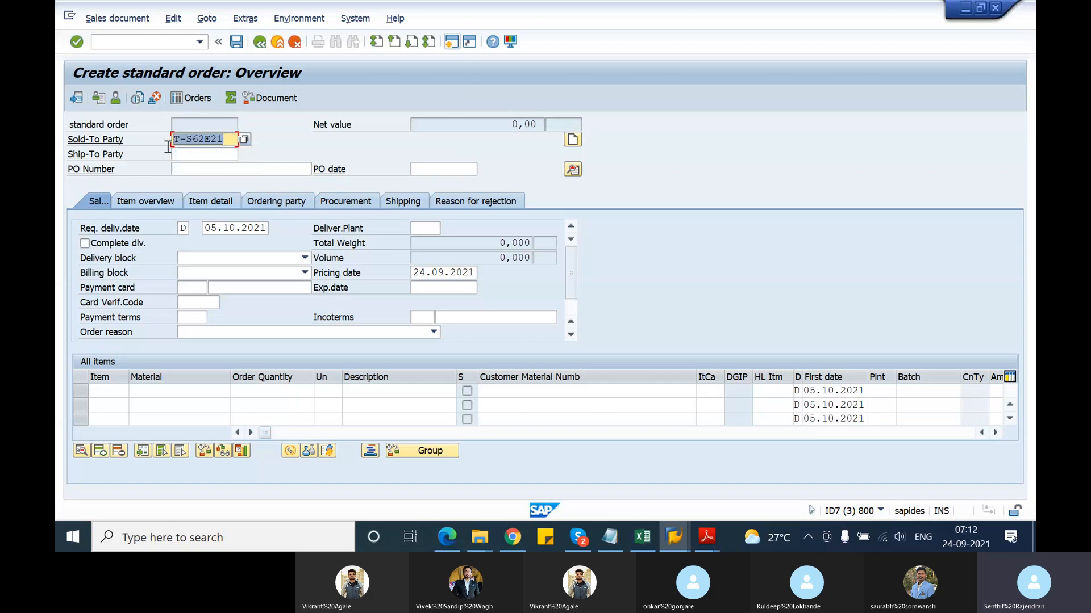
key("ctrl+c")
key("alt+Tab")
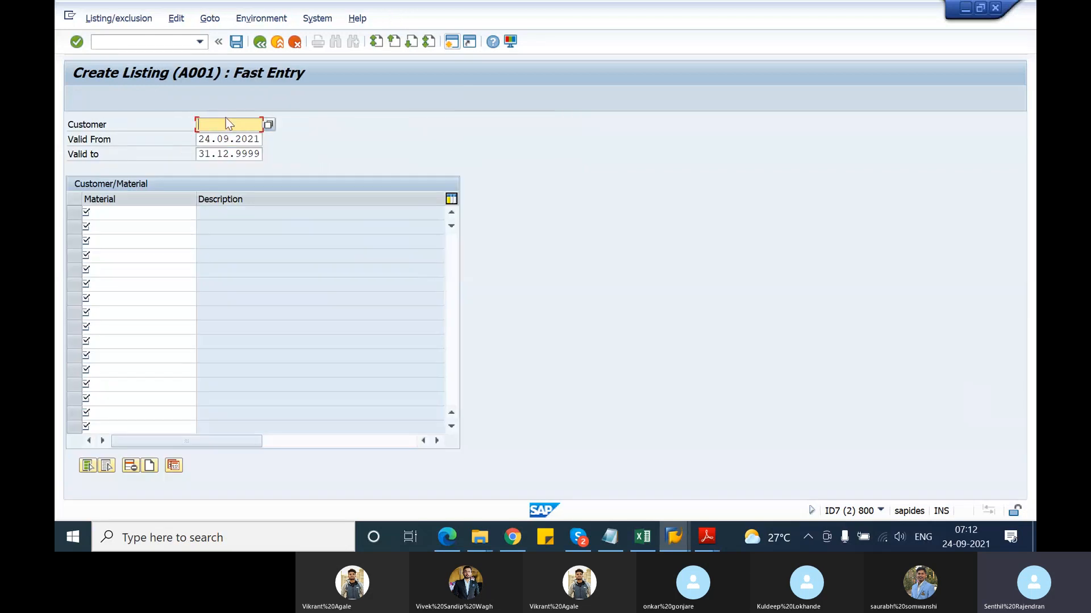
Paste the test customer into the listing and set the valid-to date to 30.09.2021
key("ctrl+v")
left_click(211, 155)
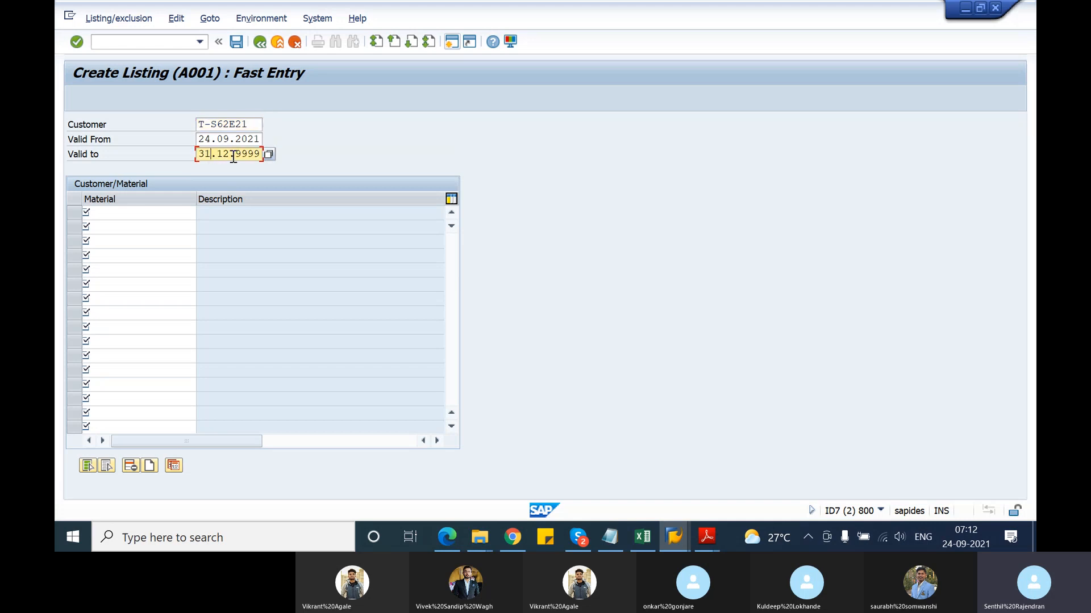
key("BackSpace")
type("0")
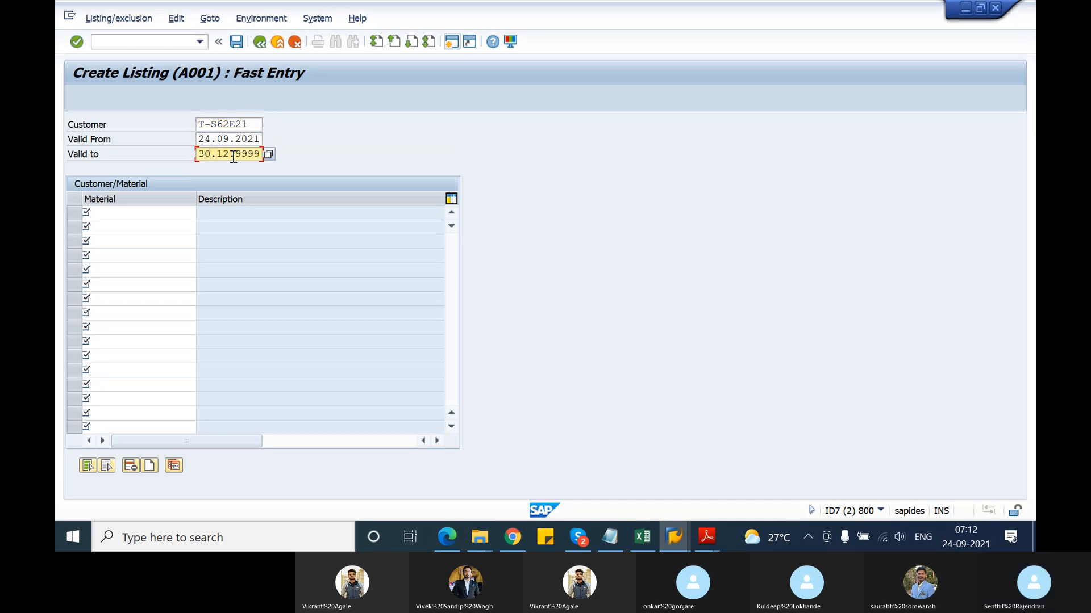
key("Right")
key("Right")
key("Right")
key("BackSpace")
key("BackSpace")
type("09")
key("BackSpace")
key("BackSpace")
key("BackSpace")
List material M-01 for the customer and save the condition record
left_click(130, 213)
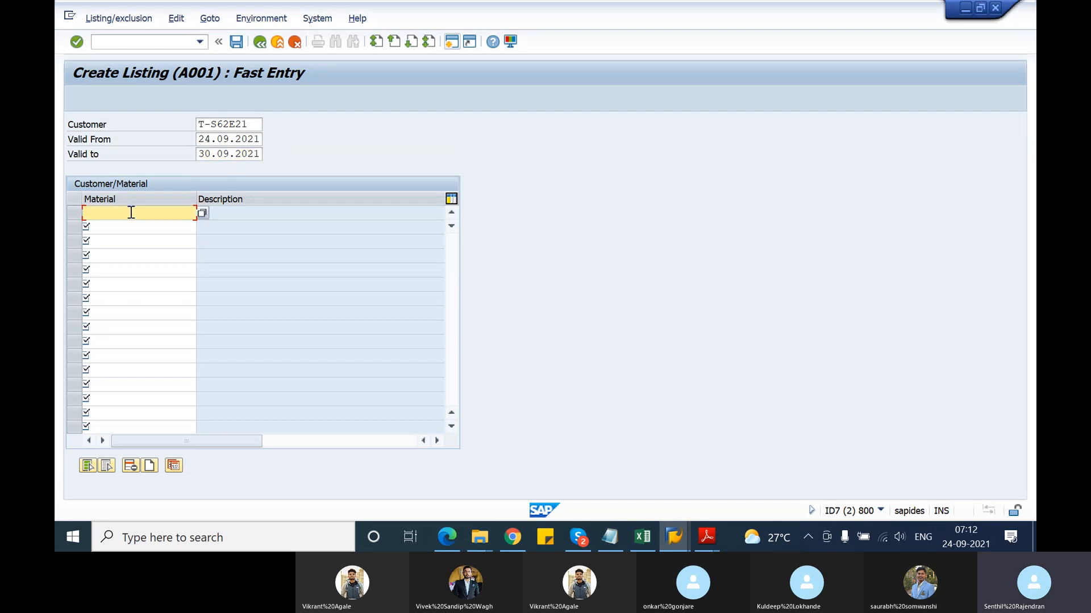
type("M-01")
key("Return")
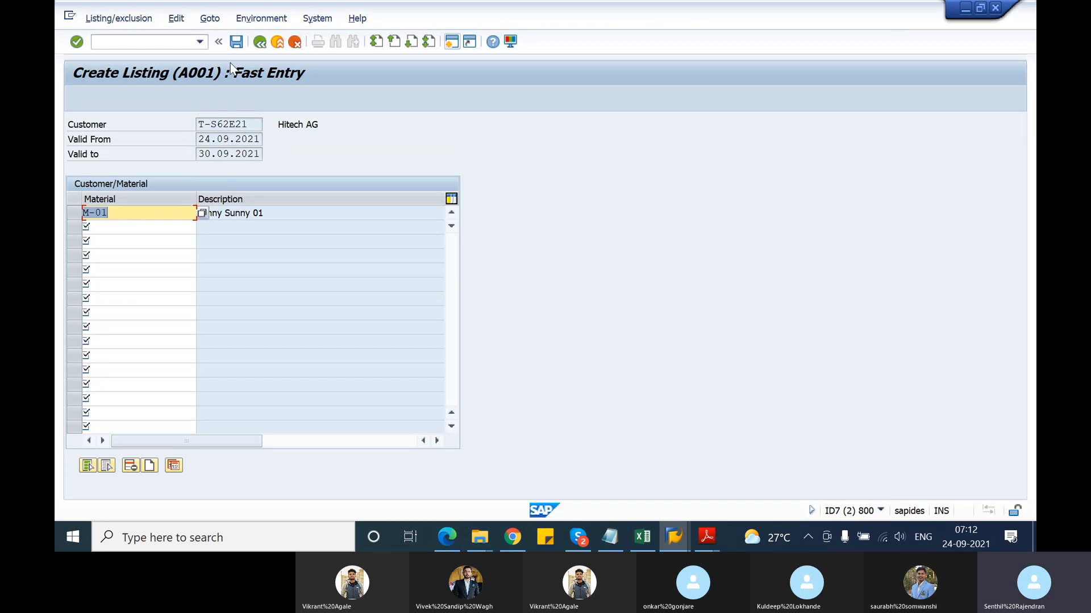
left_click(157, 228)
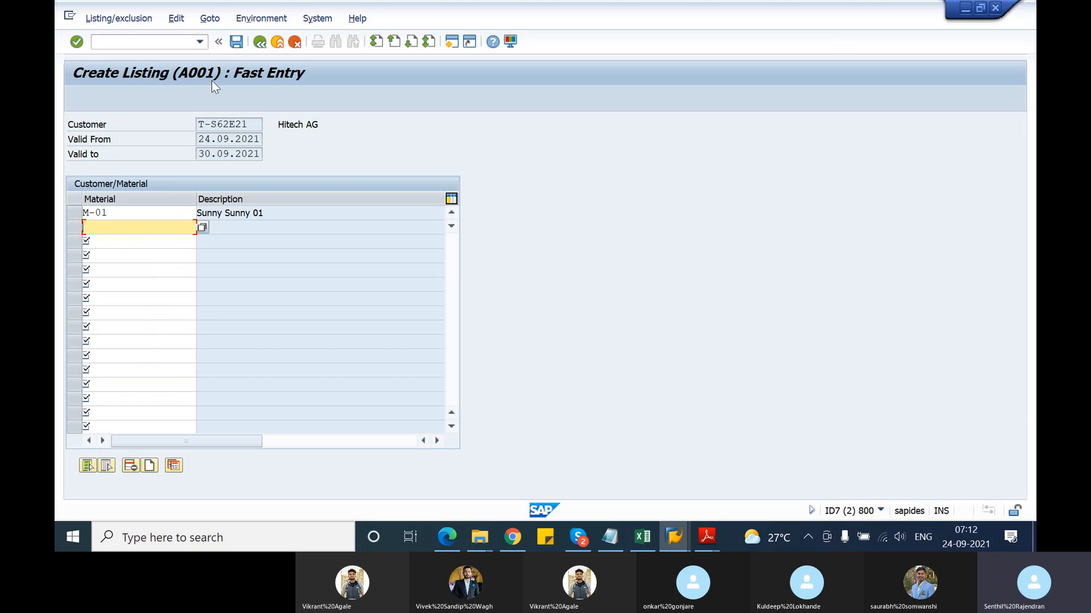
left_click(237, 42)
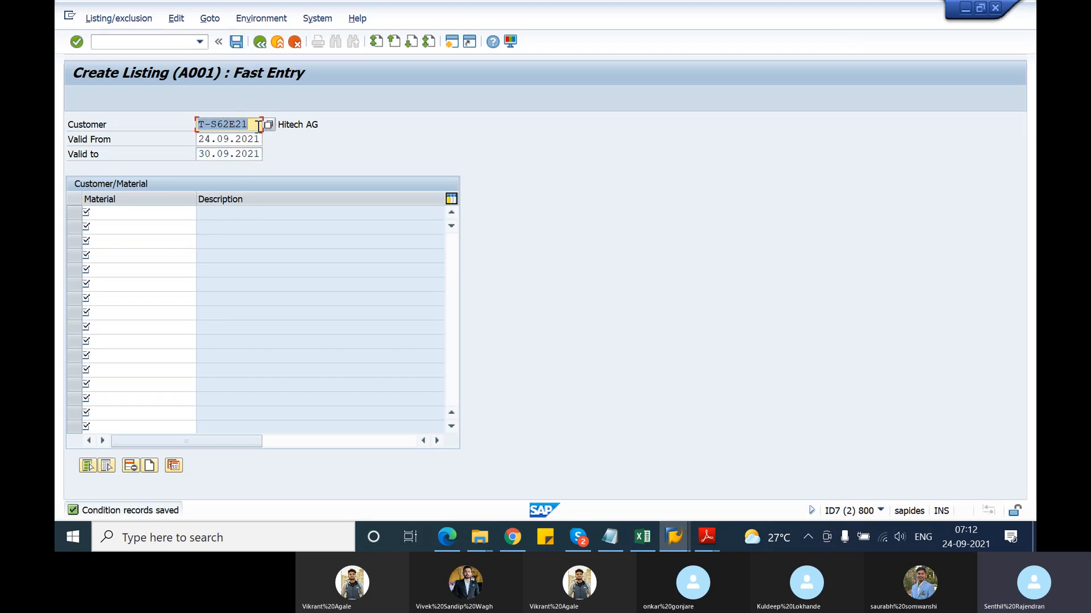
left_click(199, 124)
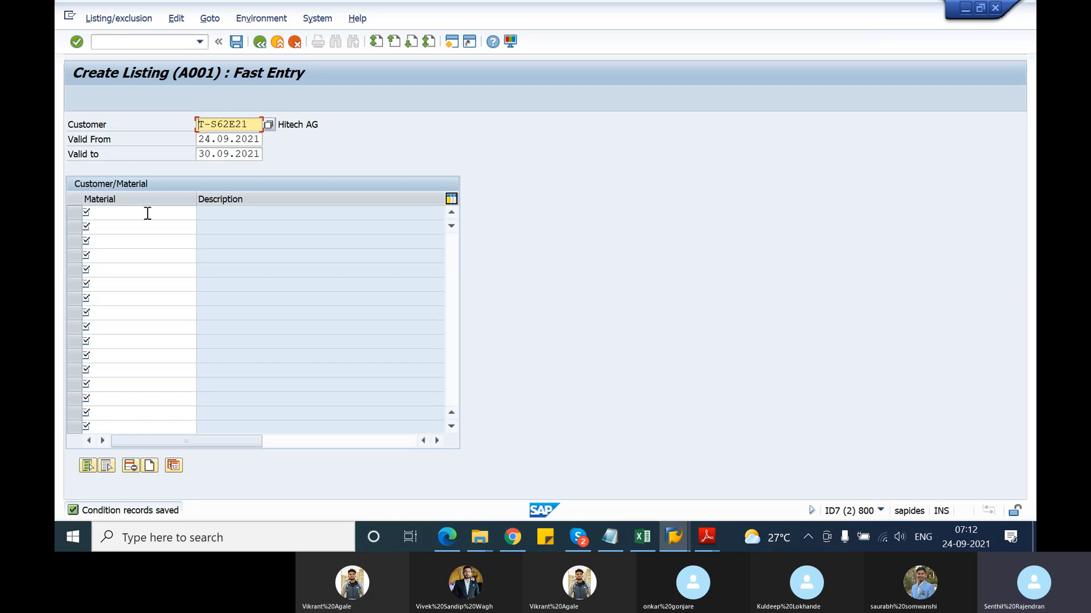
key("alt+Tab")
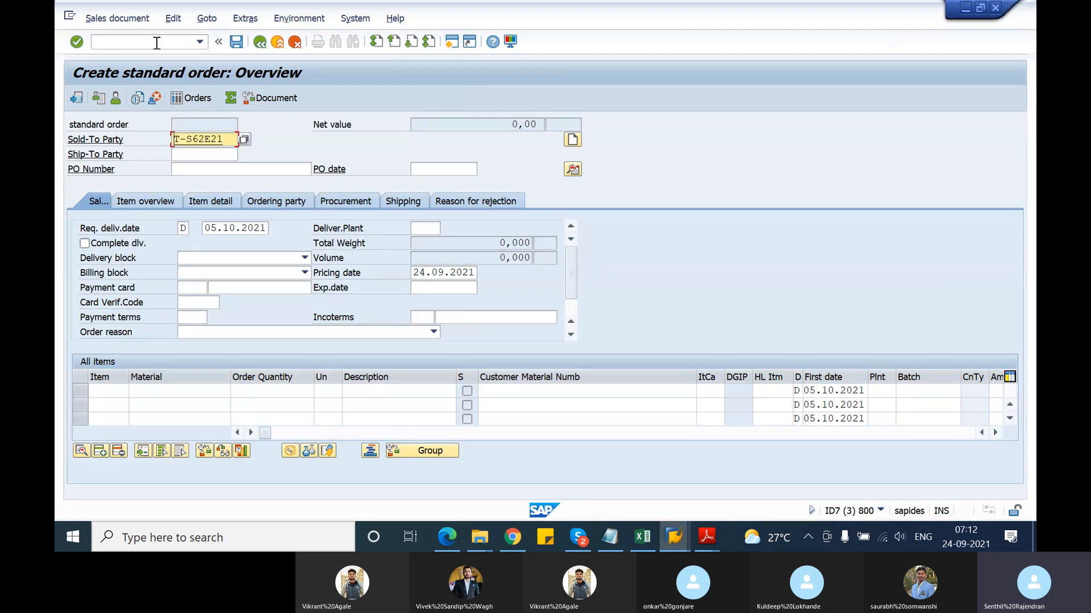
Create a new OR order for the test customer as sold-to and ship-to, PO 'material listing test'
left_click(157, 43)
type("/nv")
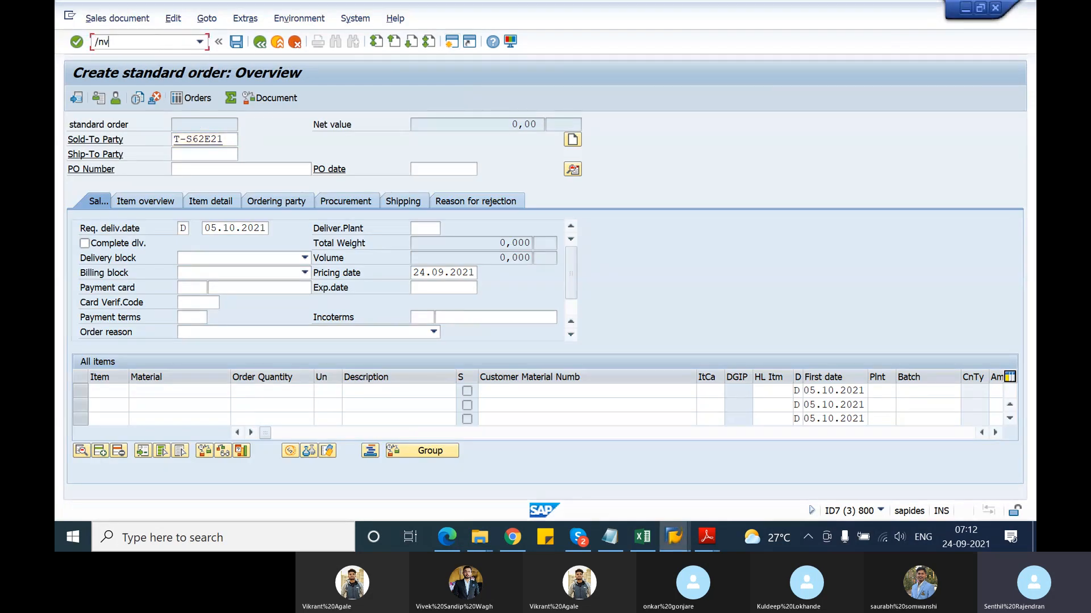
type("a01")
key("Return")
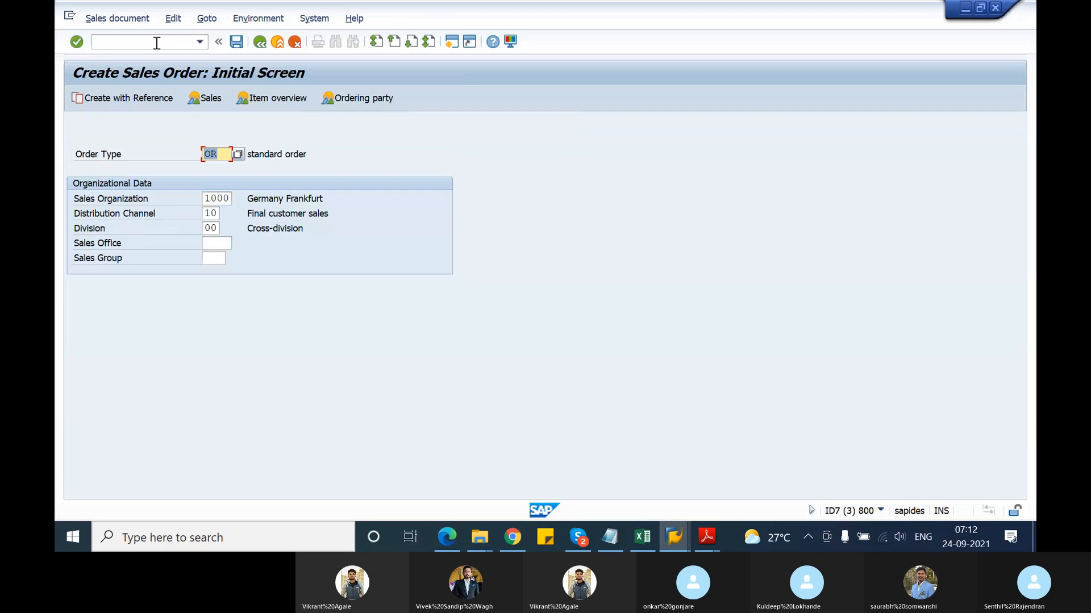
key("Return")
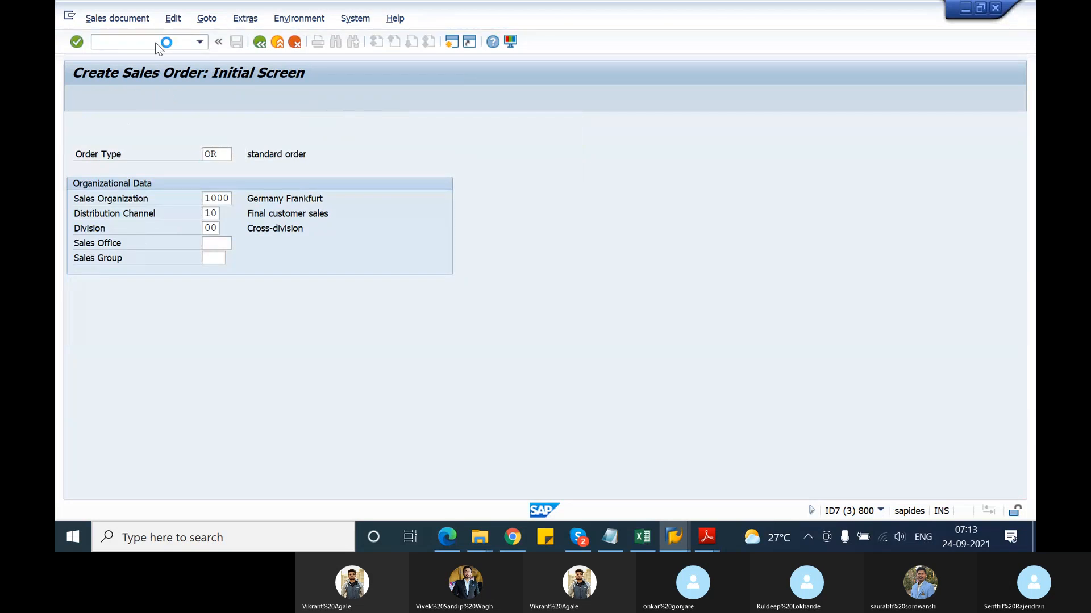
key("Down")
key("Return")
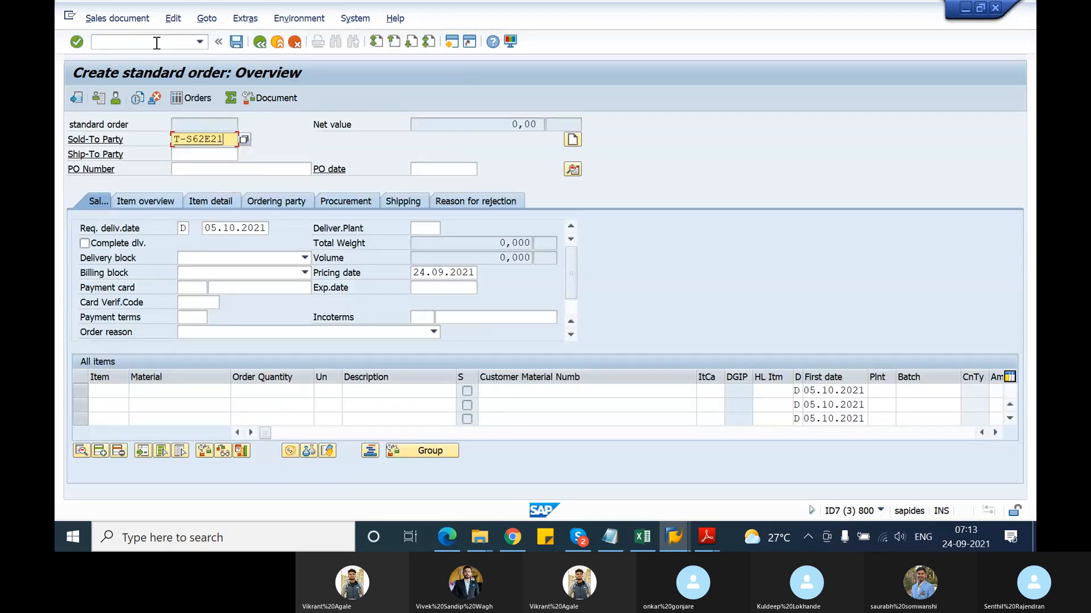
key("Tab")
key("Down")
key("Return")
key("Tab")
key("Down")
key("Return")
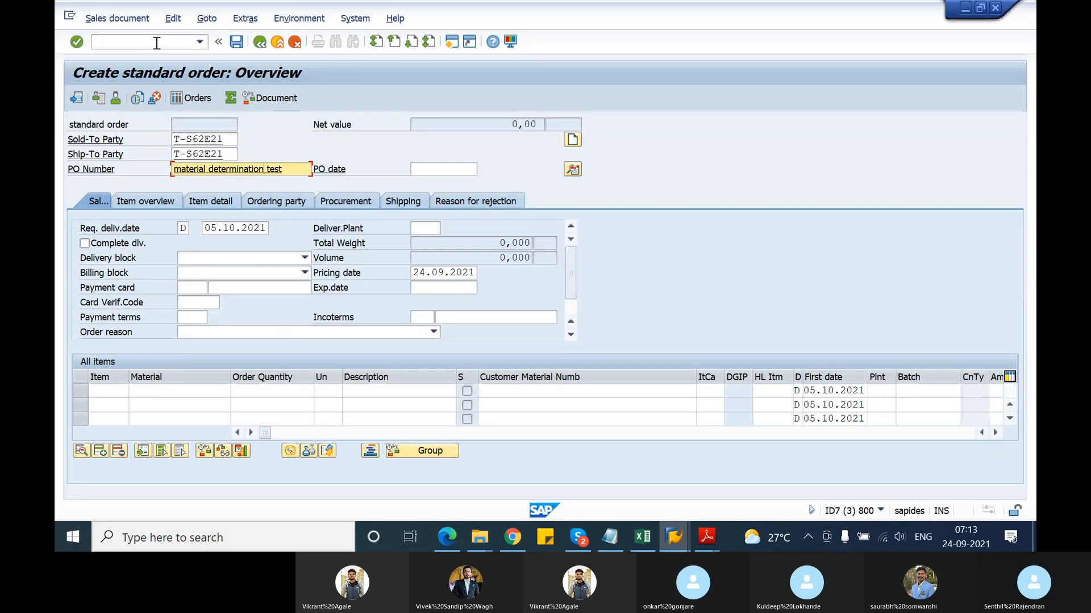
key("BackSpace")
key("BackSpace")
key("BackSpace")
key("BackSpace")
key("BackSpace")
key("BackSpace")
key("BackSpace")
key("BackSpace")
key("BackSpace")
key("BackSpace")
key("BackSpace")
key("BackSpace")
key("BackSpace")
type("listing")
Add material M-01 with quantity 10, producing 8 charged and 2 free pieces
left_click(172, 389)
type("M-01")
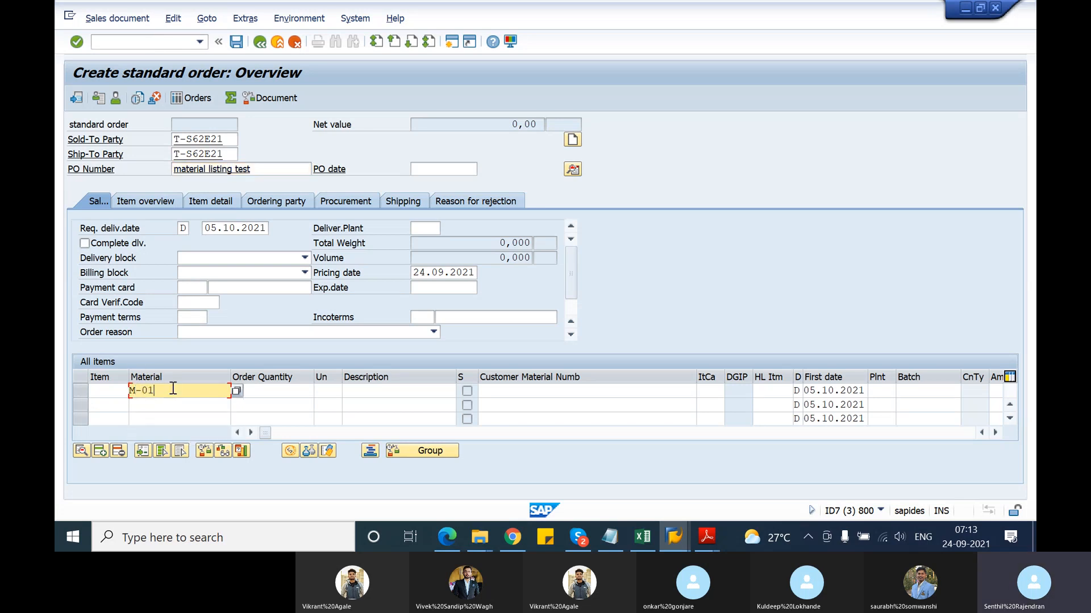
key("Tab")
type("1")
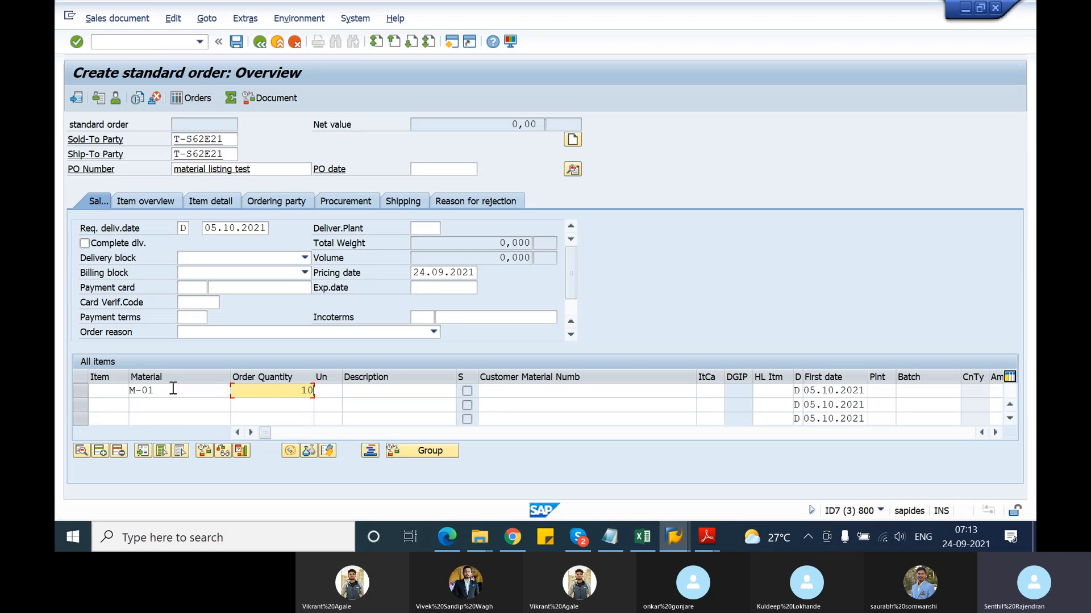
key("Return")
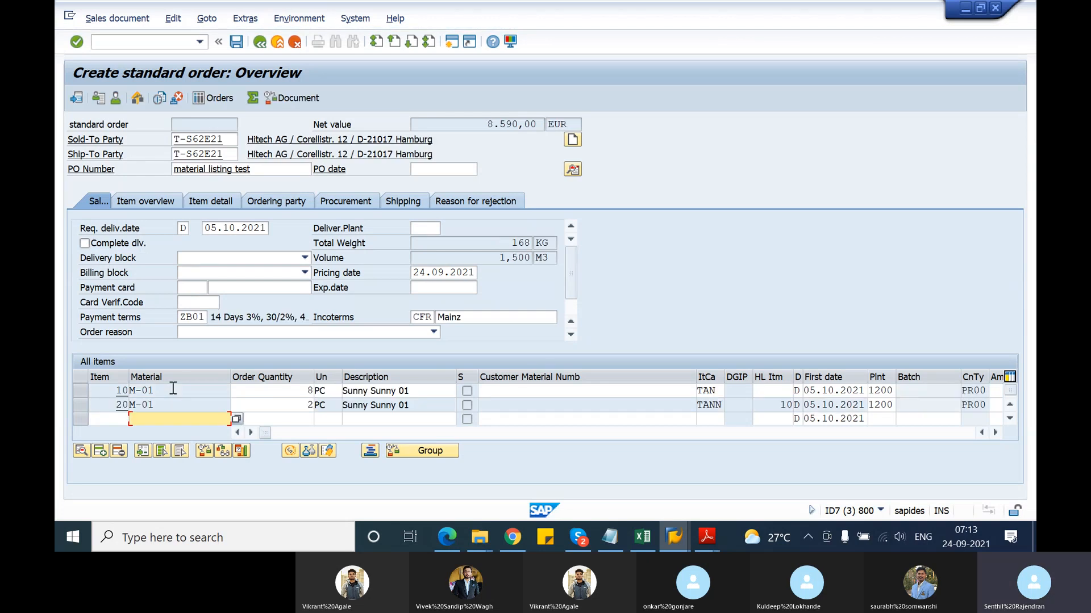
Try deleting free-goods item 20, which the system refuses
left_click(80, 407)
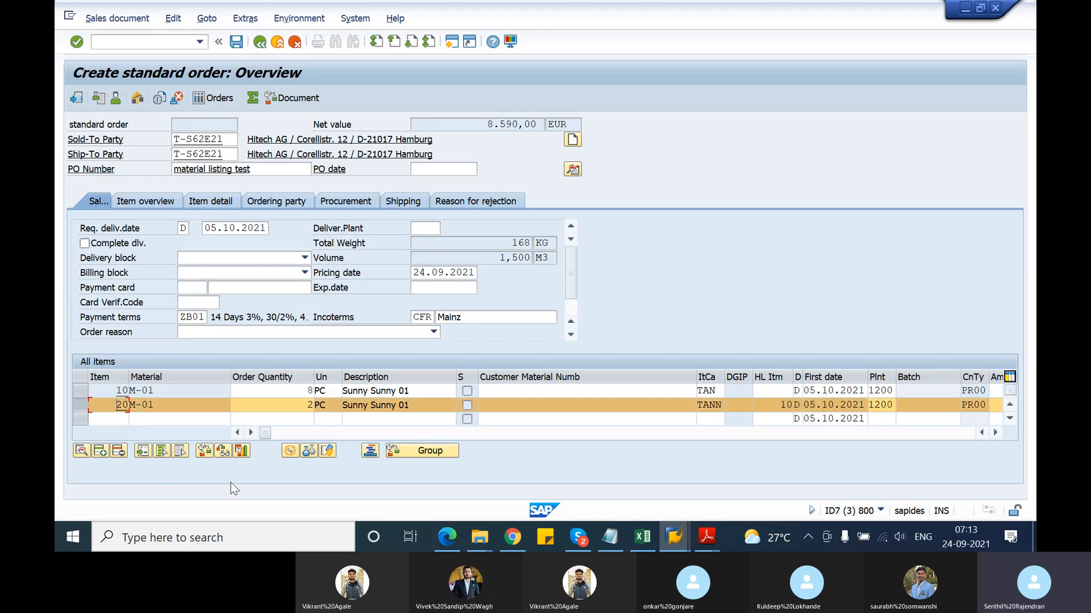
left_click(119, 453)
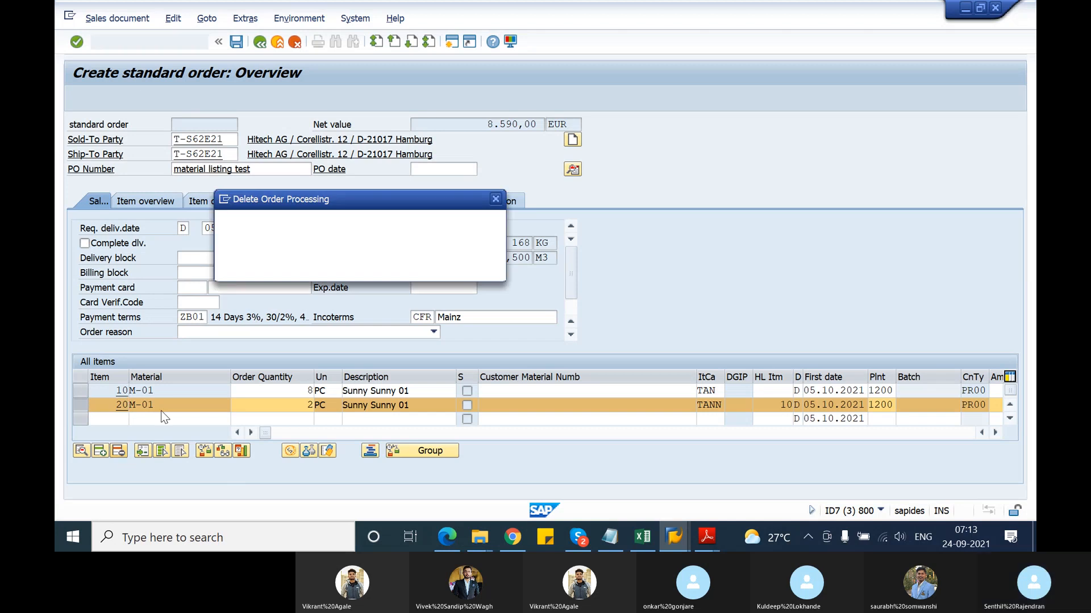
left_click(299, 264)
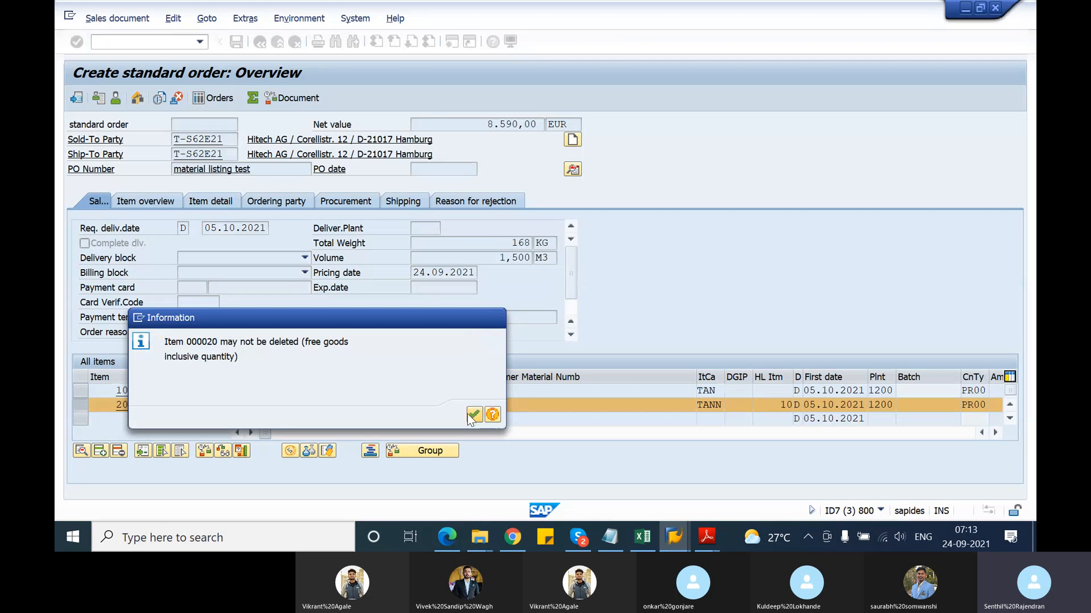
key("Return")
Add item T-ATD21 with quantity 10, which brings in a free goods item
left_click(187, 418)
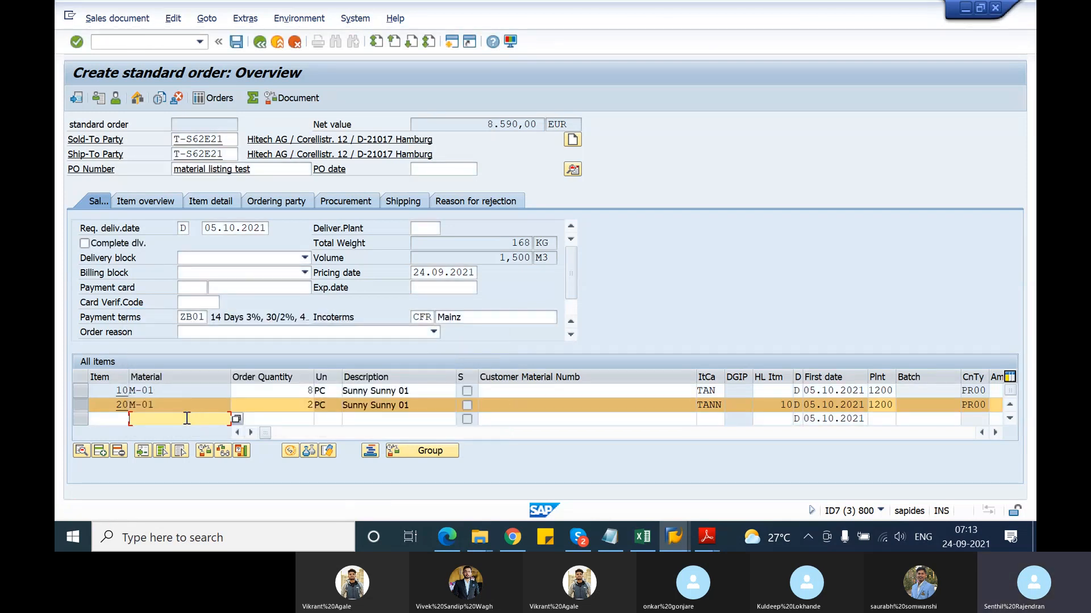
key("space")
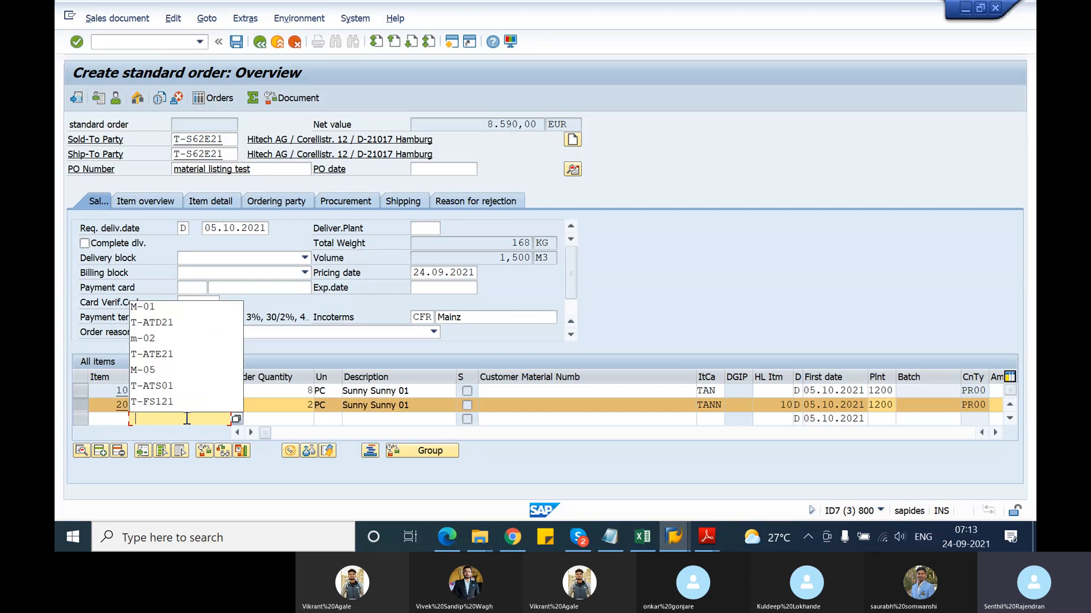
key("Down")
key("Down")
key("Return")
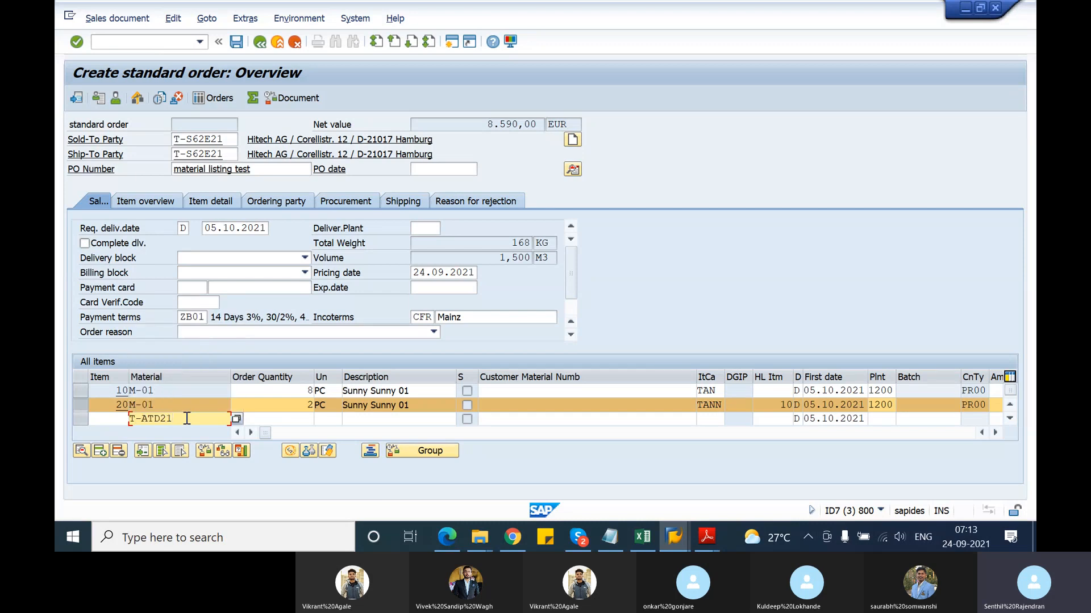
key("Tab")
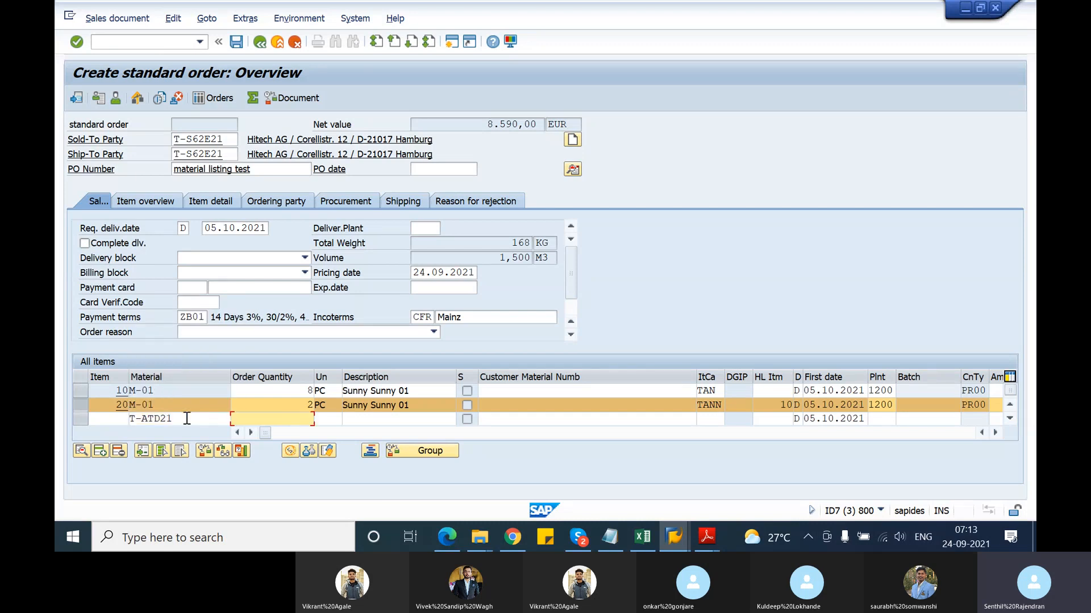
type("10")
key("Return")
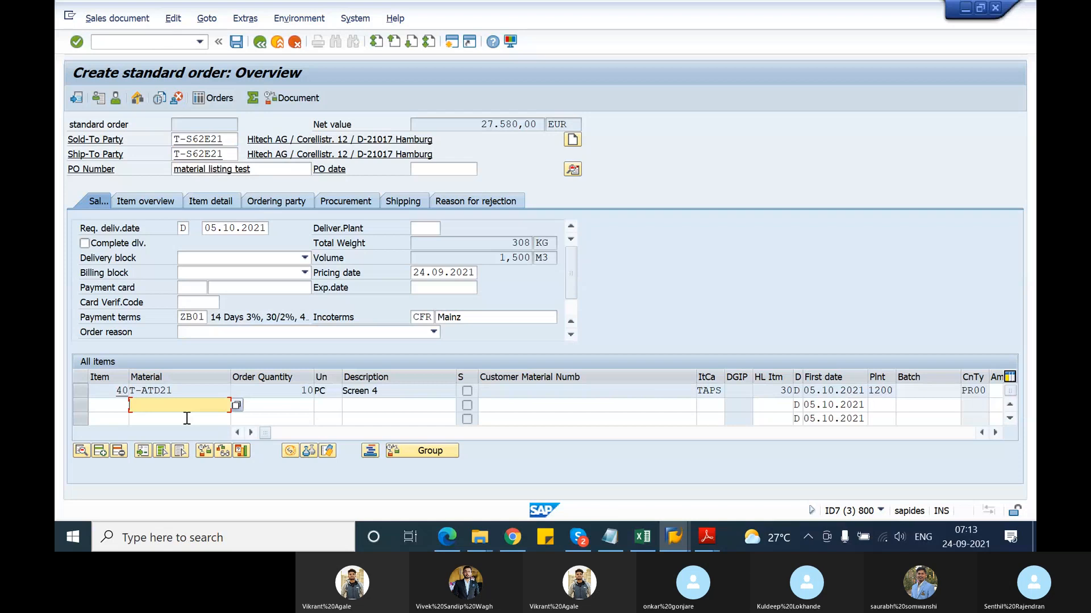
double_click(174, 390)
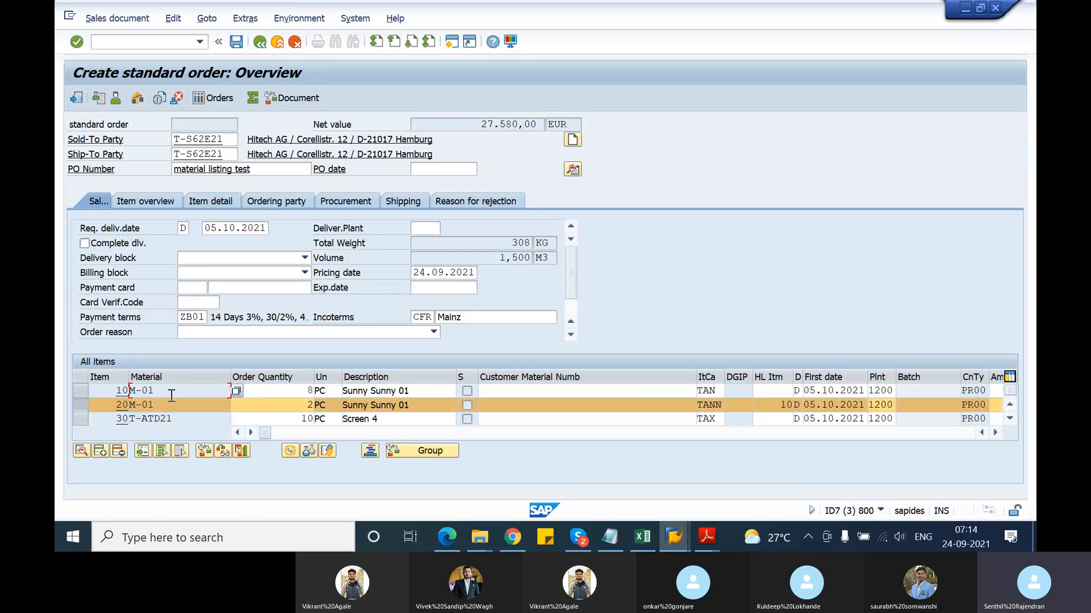
key("Return")
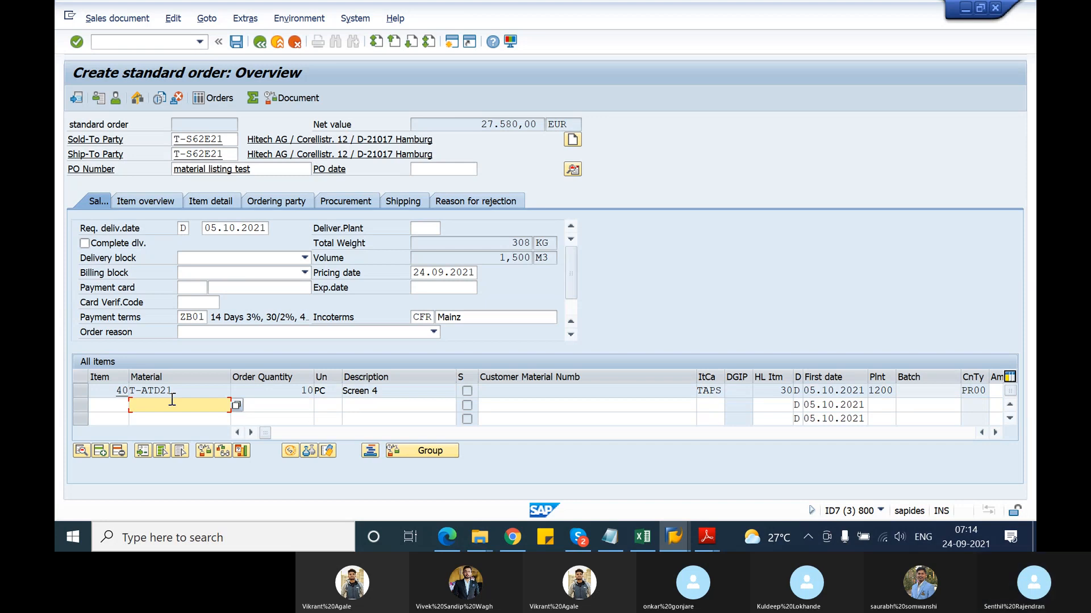
Add M-05, M-03 and M-06 at 10 pieces each, accepting the proposed delivery dates
type("M-05")
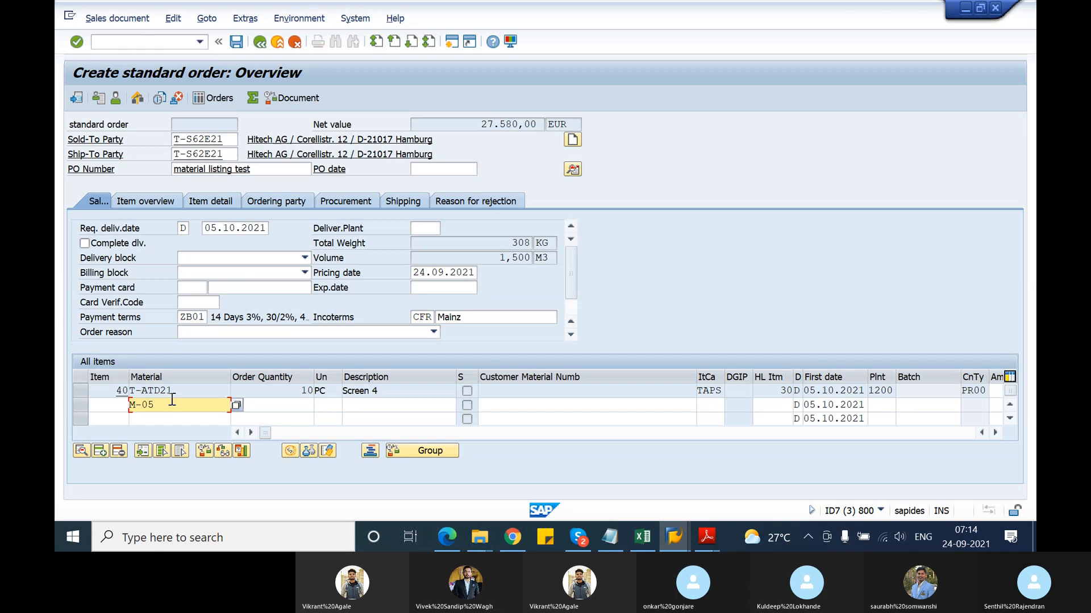
key("Tab")
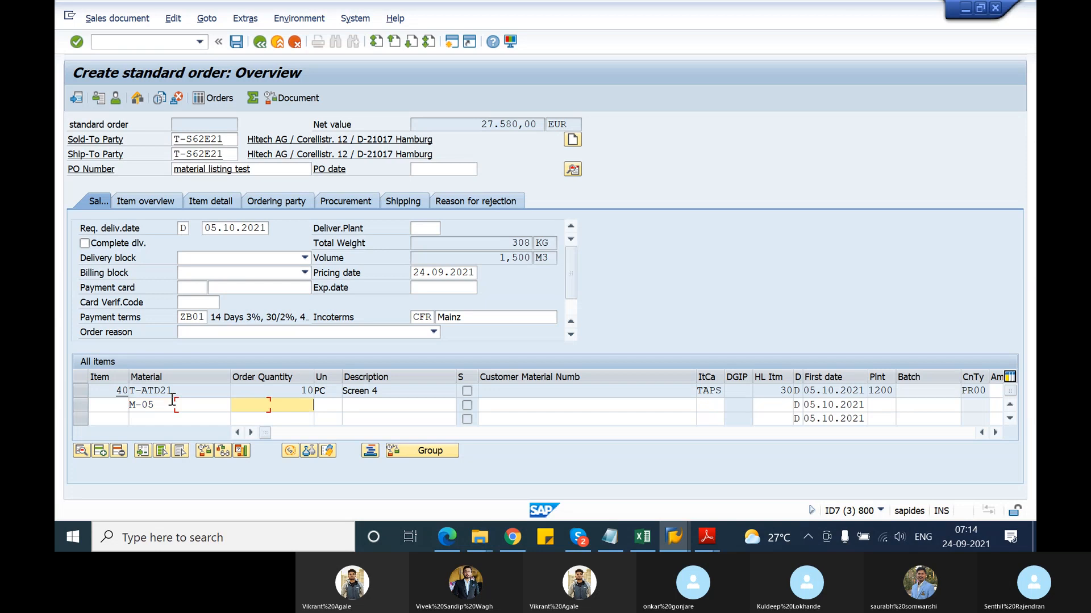
key("Return")
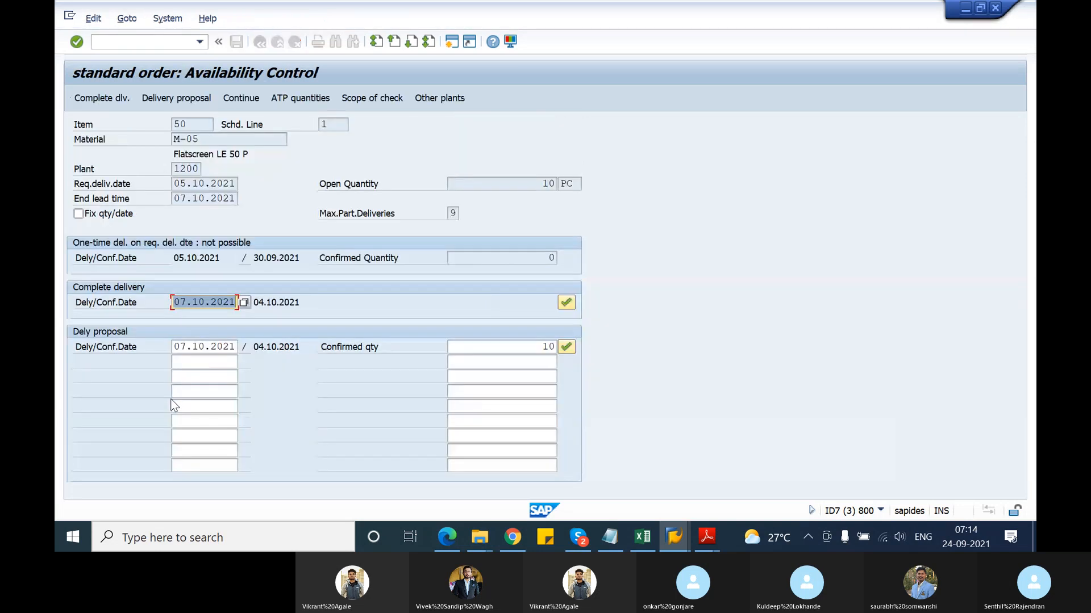
left_click(567, 351)
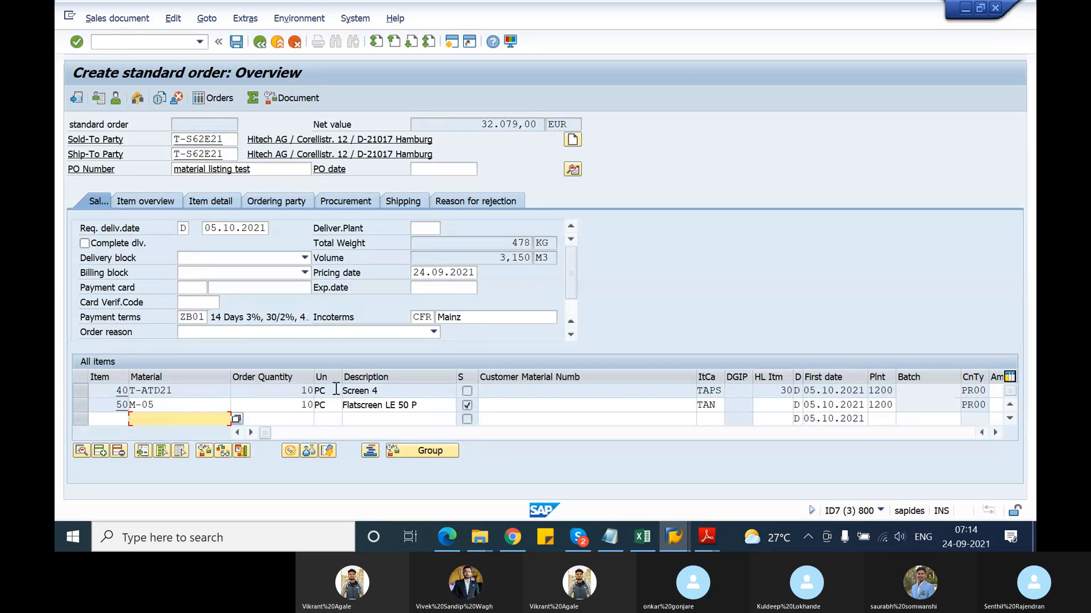
type("M-03")
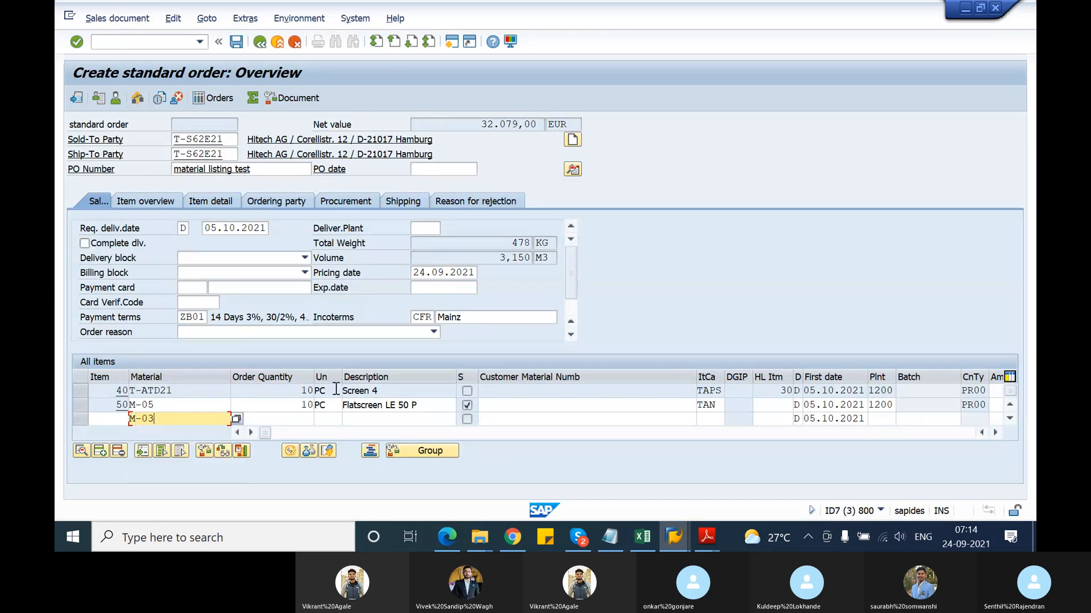
key("Tab")
key("Return")
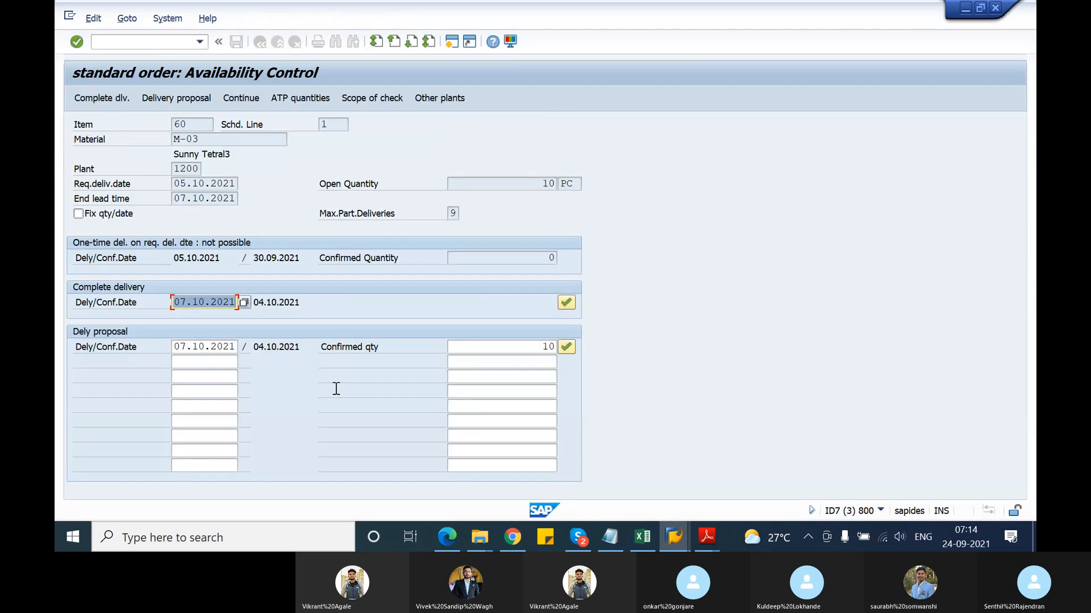
left_click(569, 347)
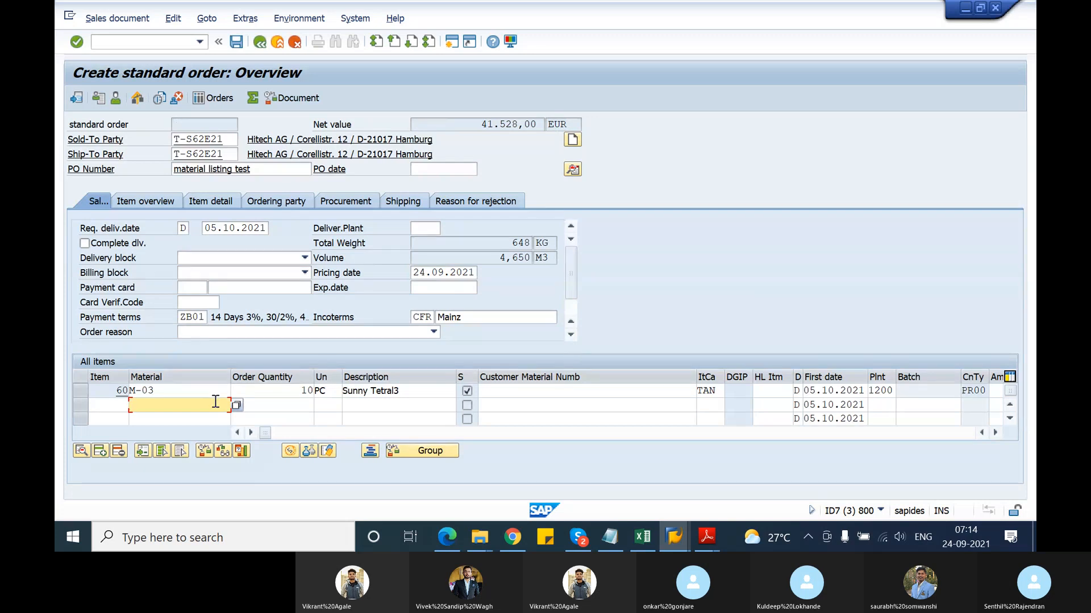
type("M-")
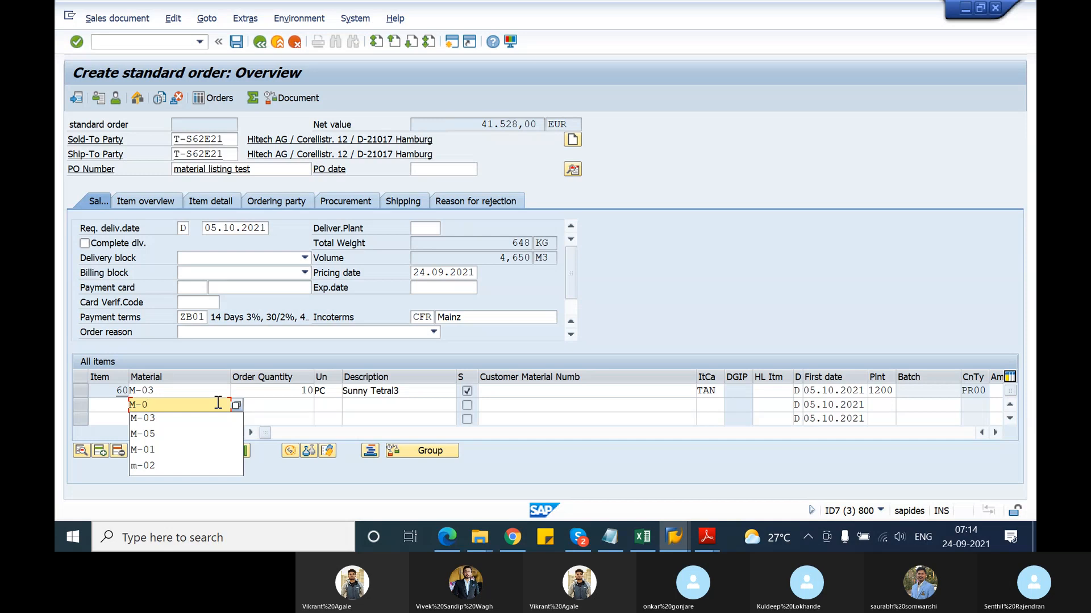
type("06")
key("Tab")
type("10")
key("Return")
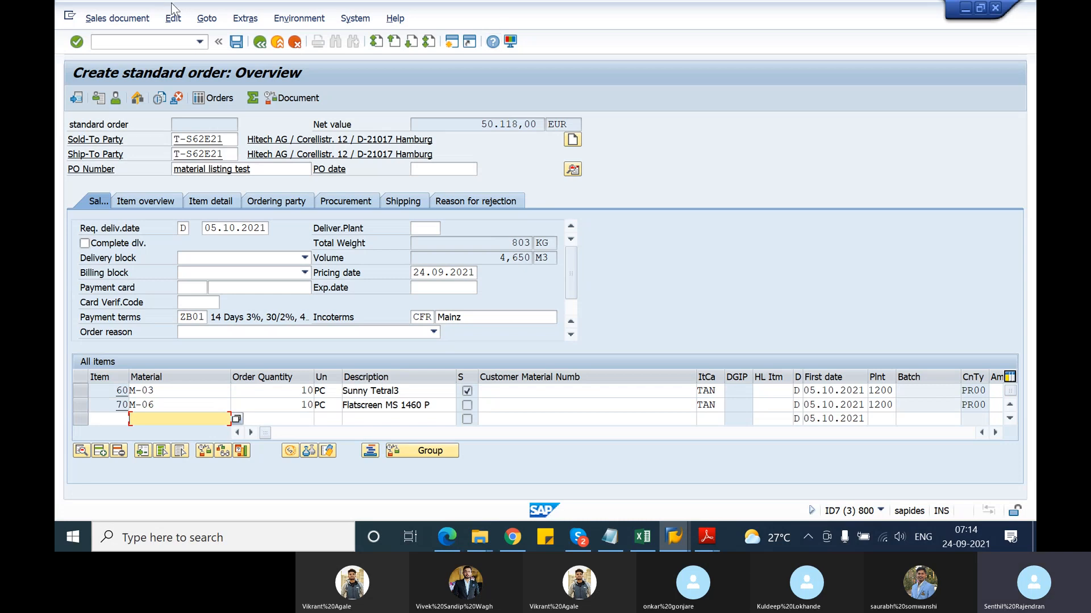
Turn on listing/exclusion analysis via Environment > Analysis > Listing/exclusion > On
left_click(205, 19)
mouse_move(245, 19)
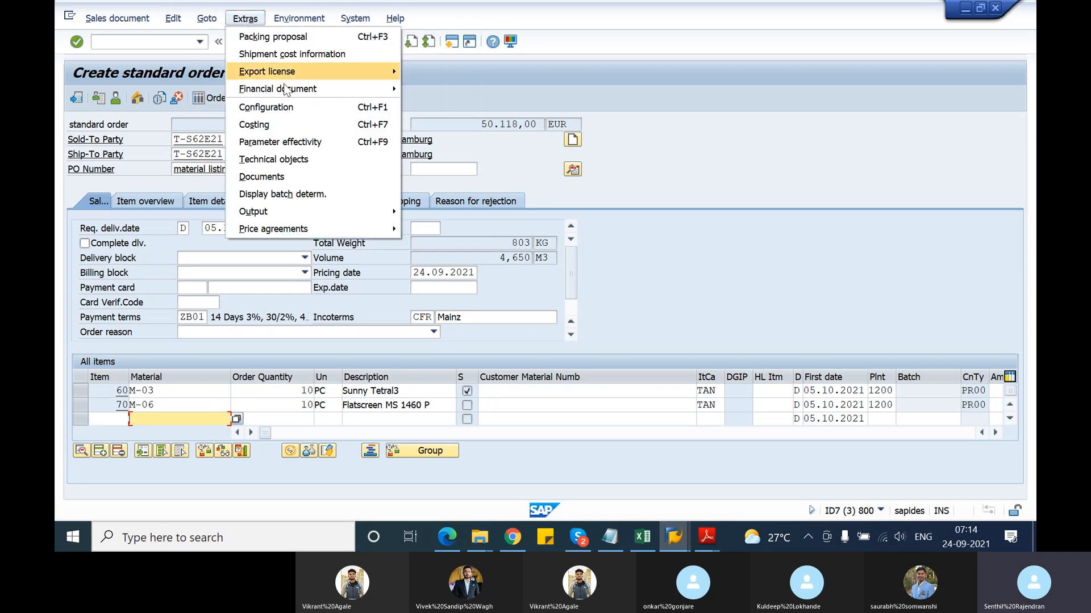
mouse_move(299, 18)
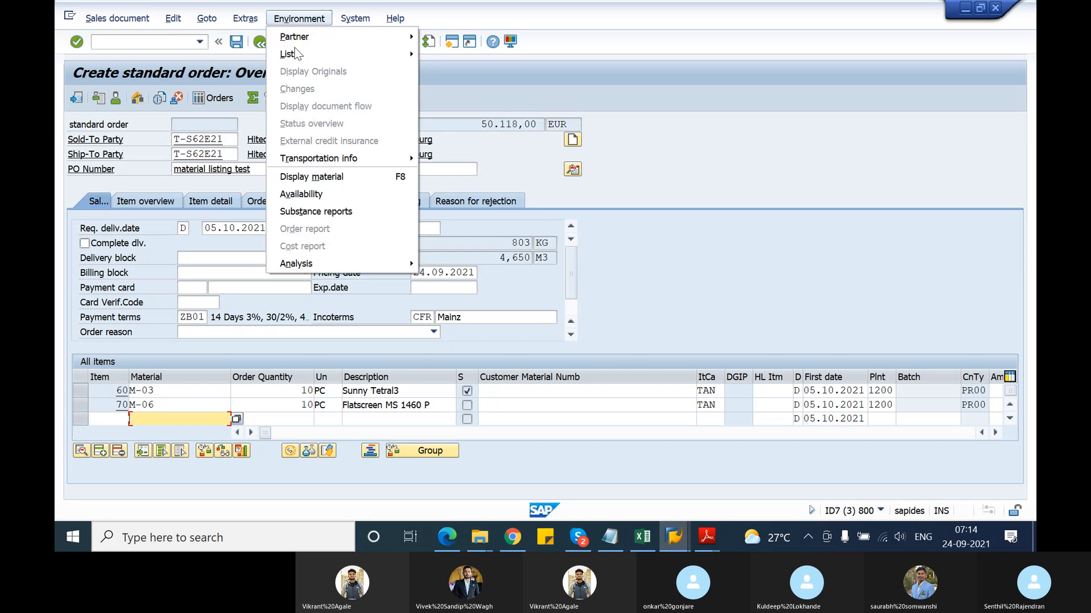
mouse_move(368, 264)
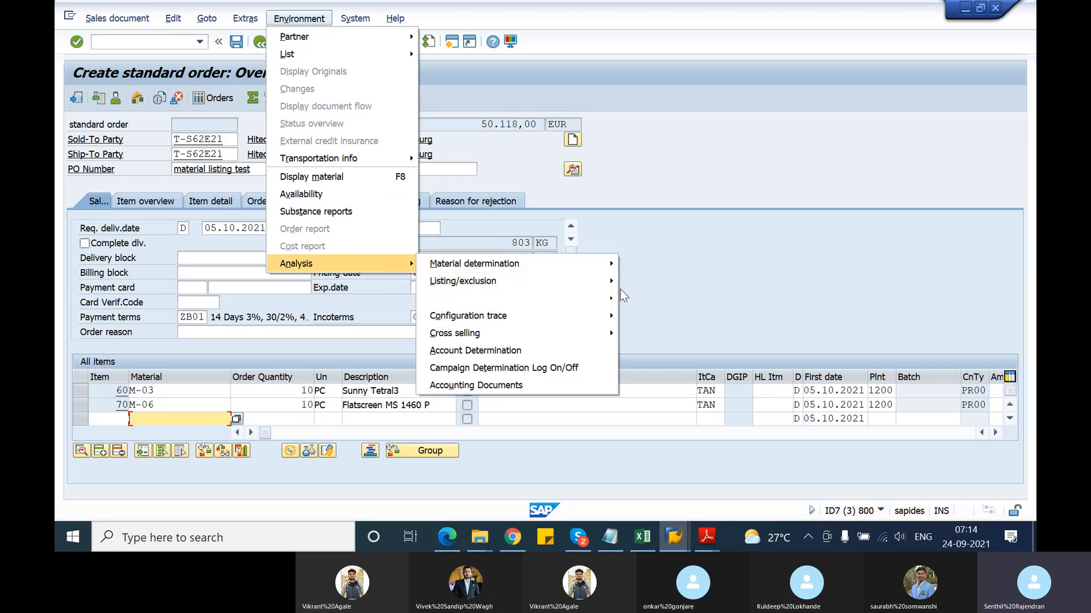
left_click(633, 281)
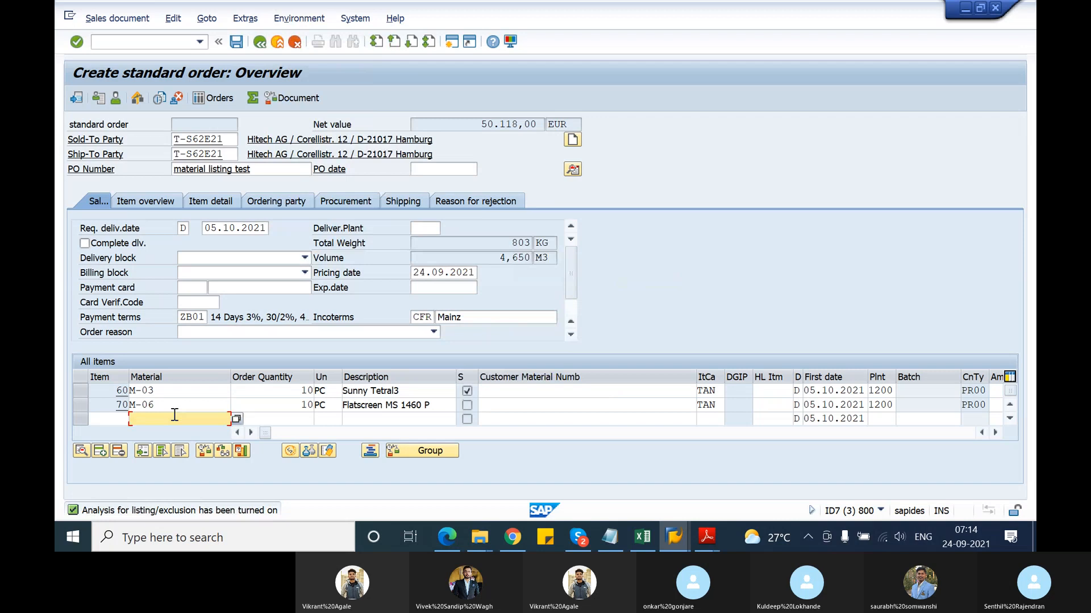
Enter M-07 with quantity 10 and inspect the B001 accesses 010 and 020 in the analysis
type("M-07")
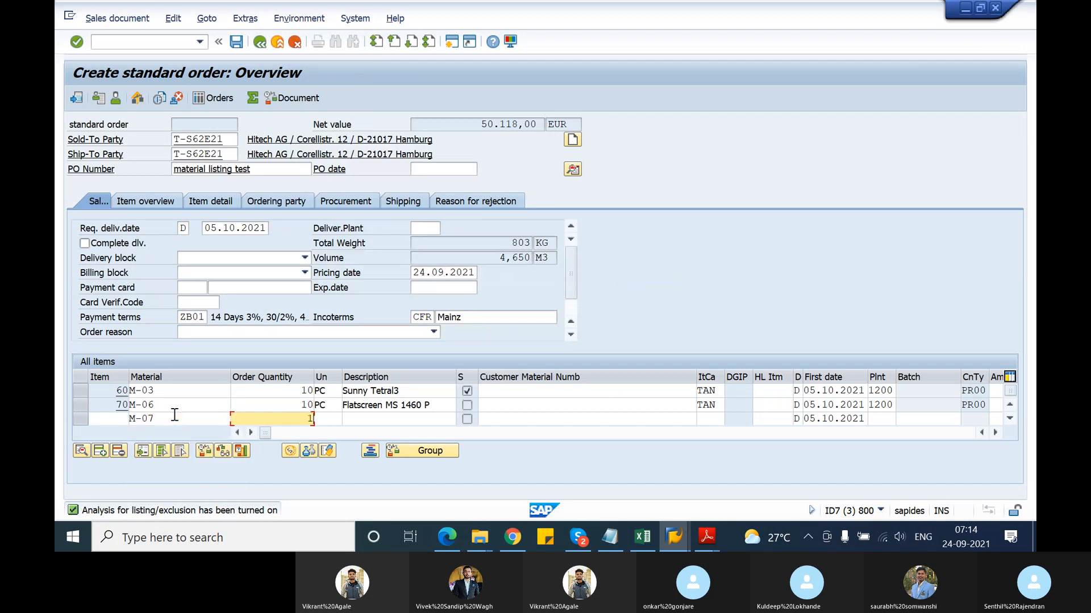
type("10")
key("Return")
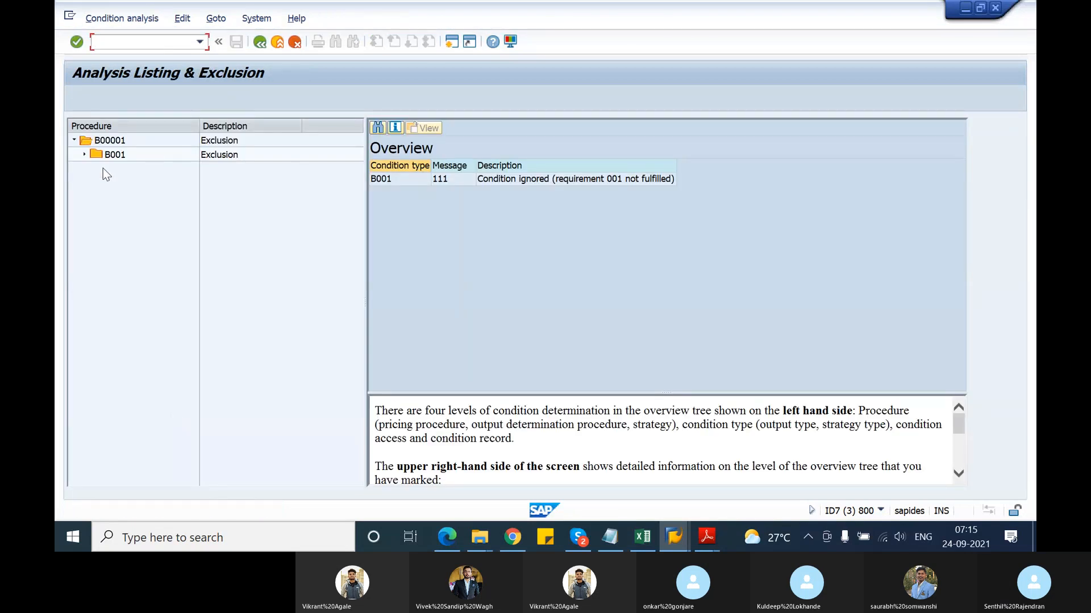
left_click(84, 155)
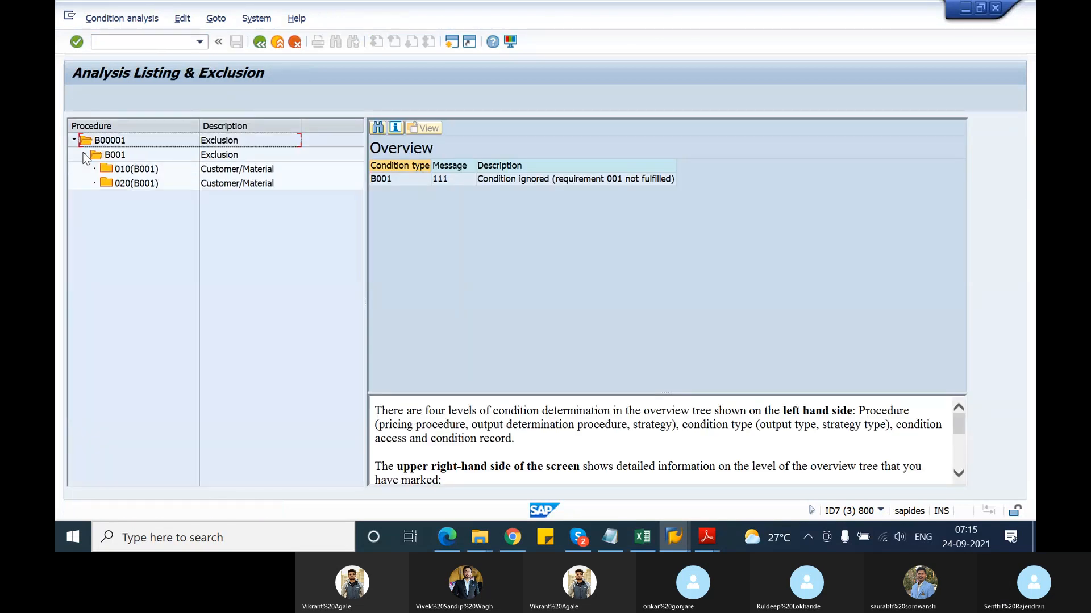
left_click(127, 169)
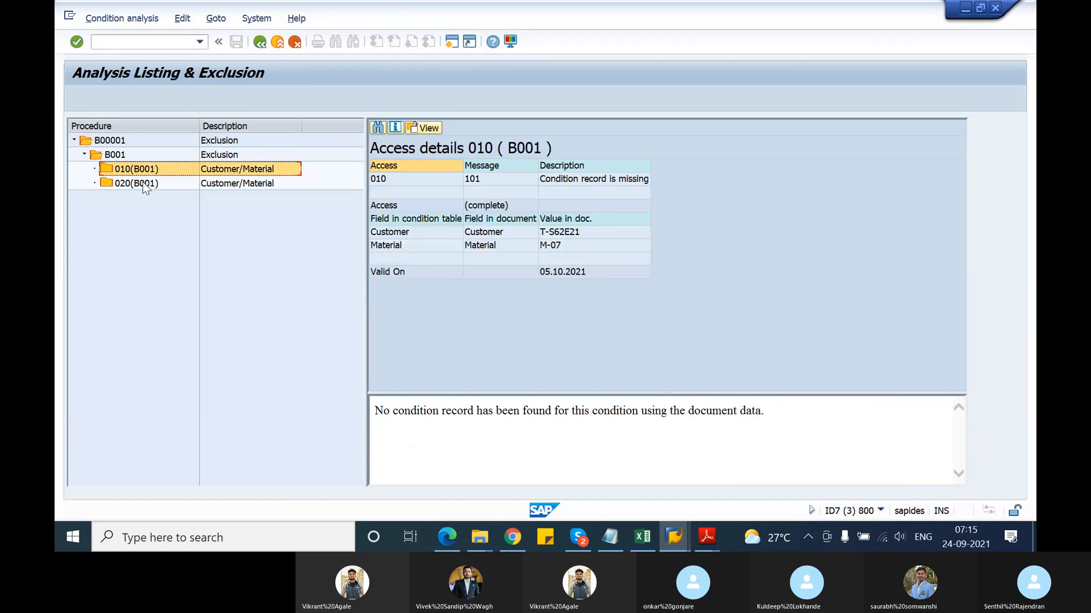
left_click(136, 183)
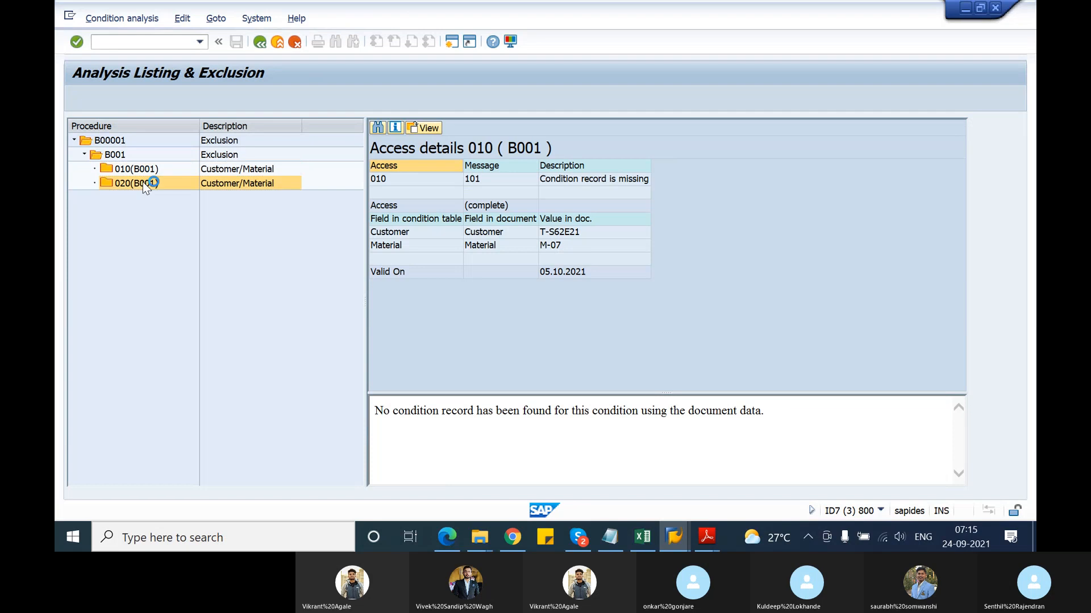
left_click(147, 172)
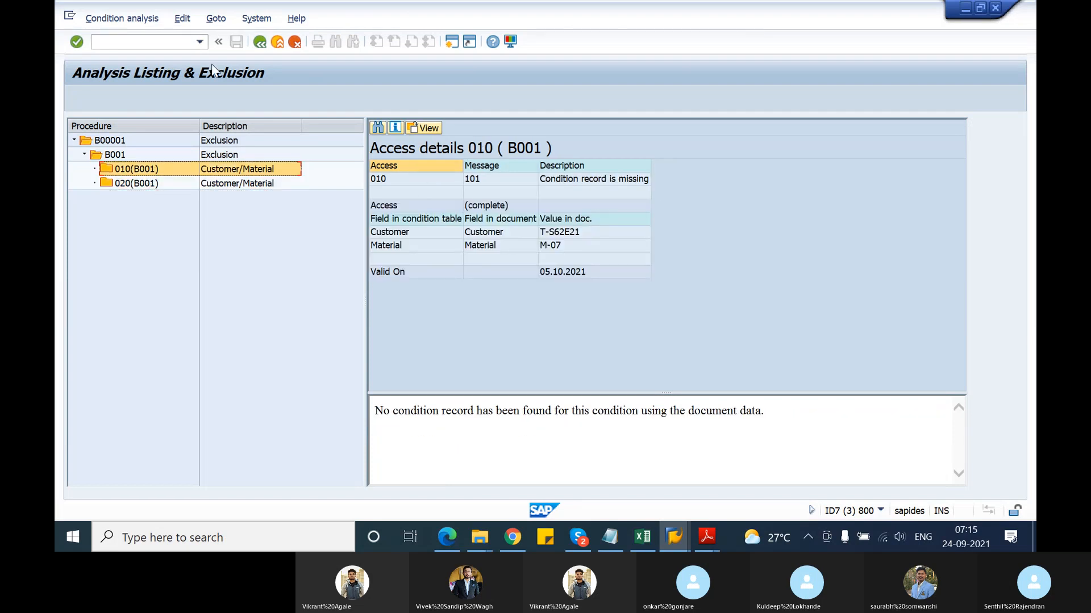
left_click(259, 43)
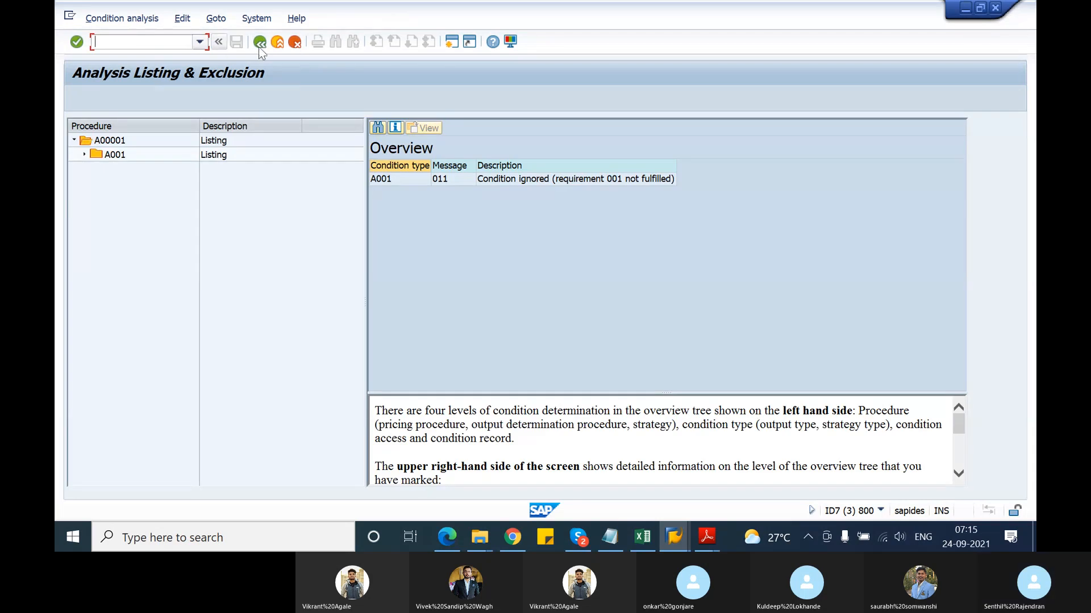
In a new session, run VB12 for type A001, key Material Entered, material T-ATD21
left_click(259, 46)
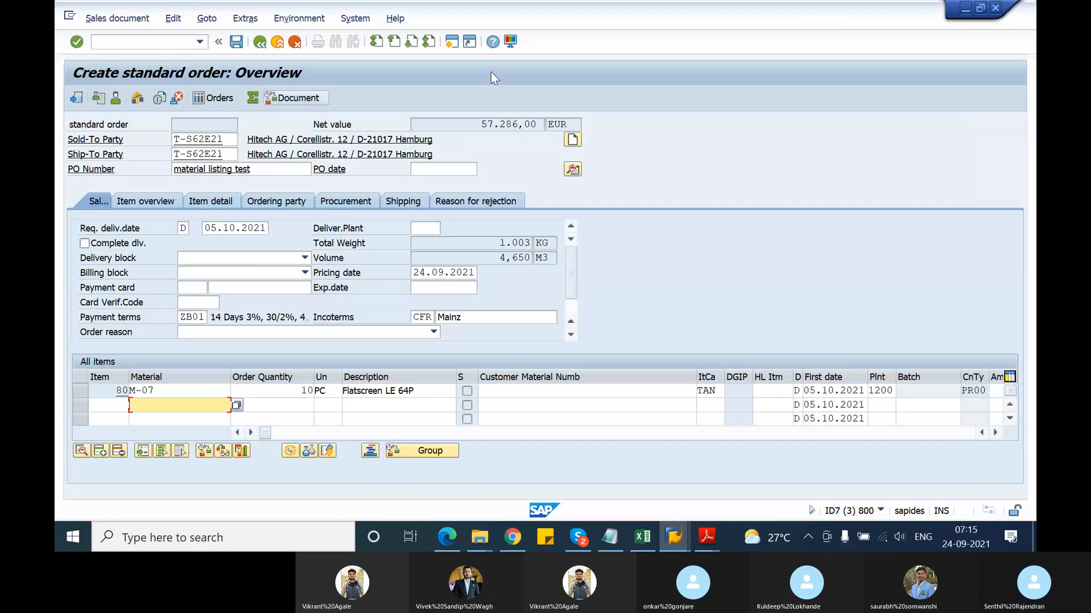
left_click(453, 46)
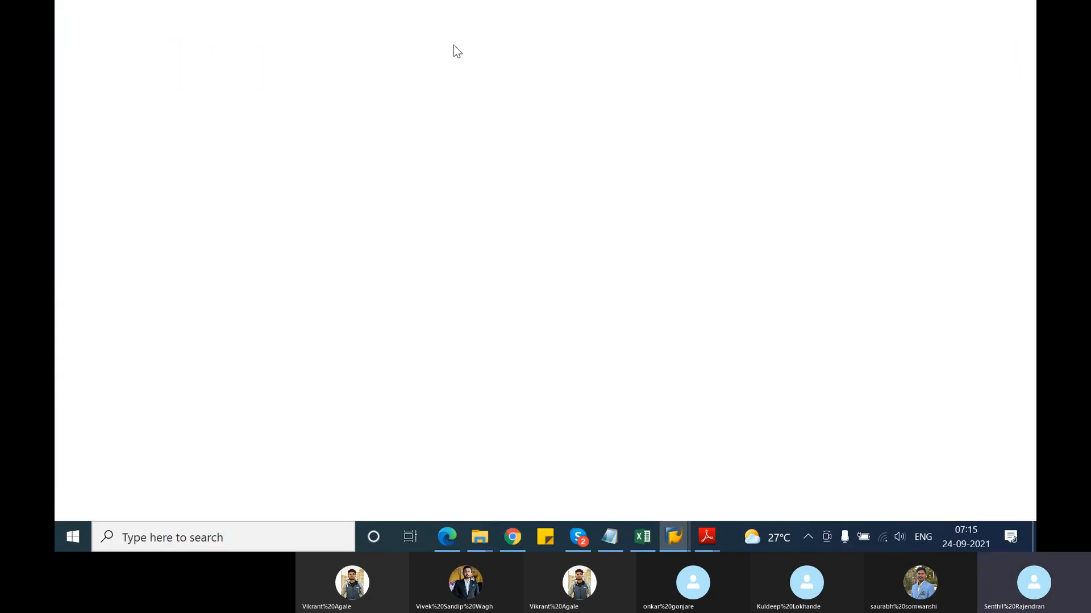
type("vb")
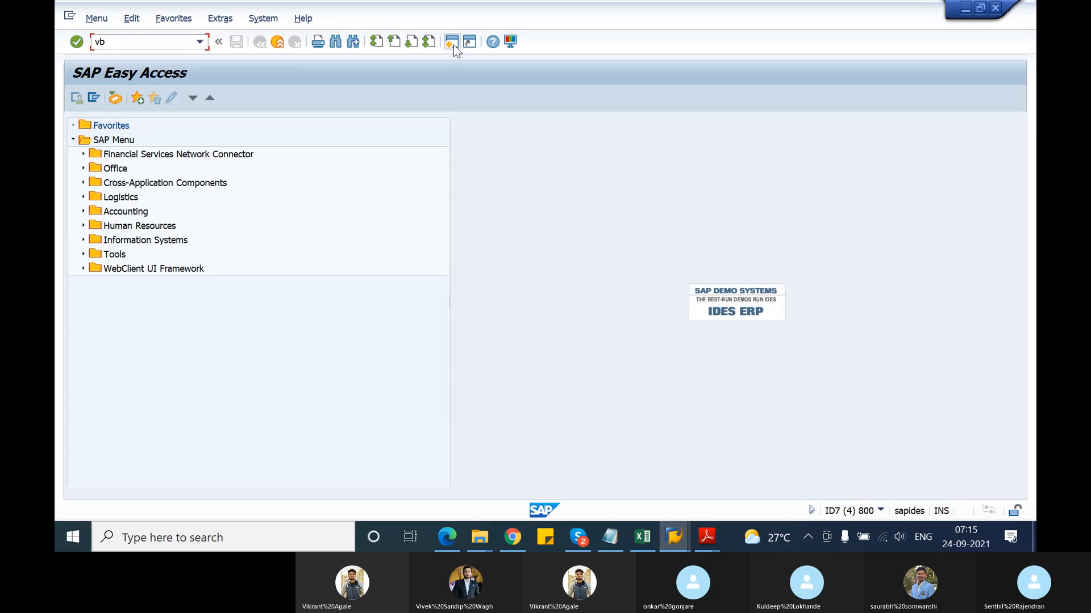
type("12")
key("Return")
key("space")
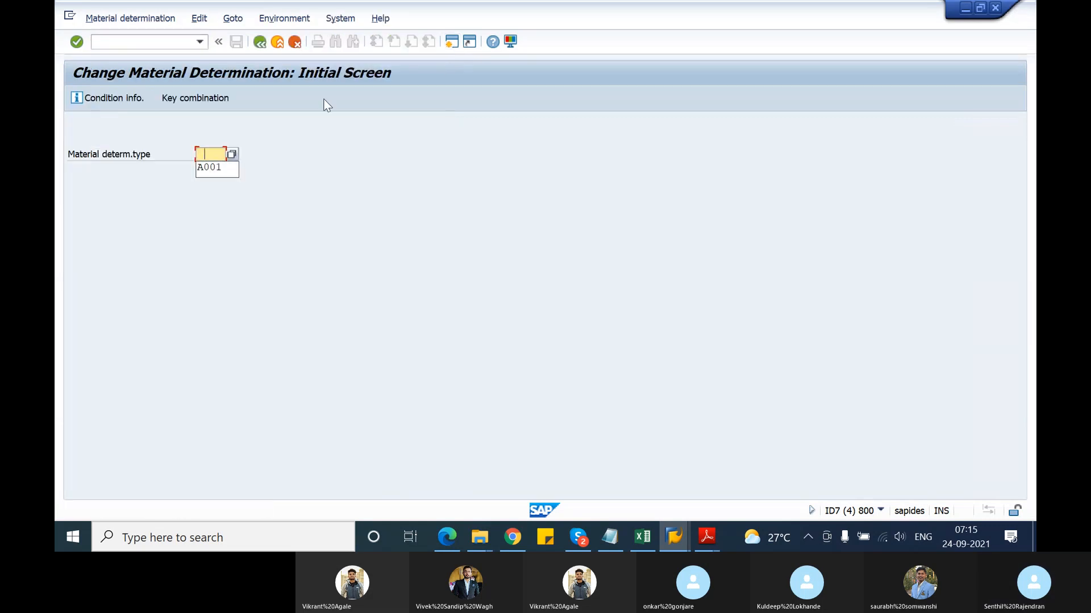
key("Return")
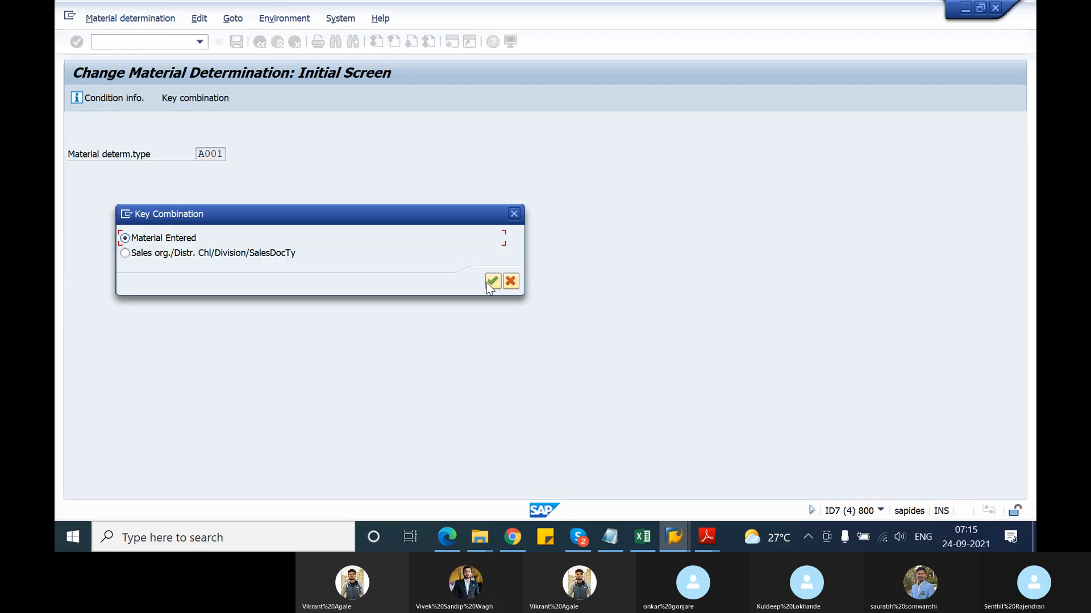
left_click(492, 280)
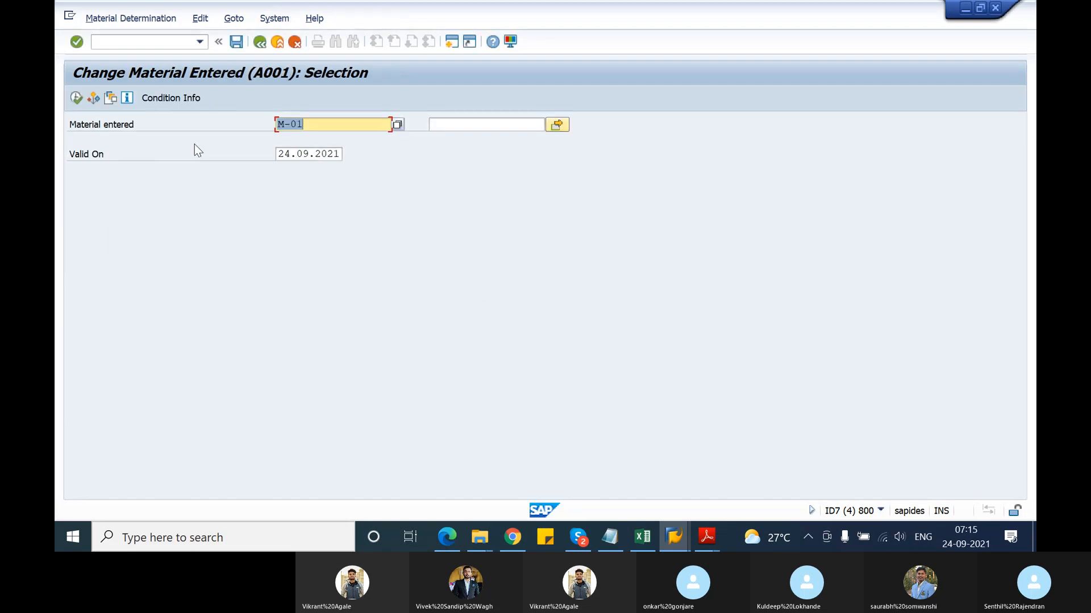
type("T")
left_click(309, 135)
Delete the listed T-ATD21 record, save, and return to the Easy Access menu
left_click(76, 101)
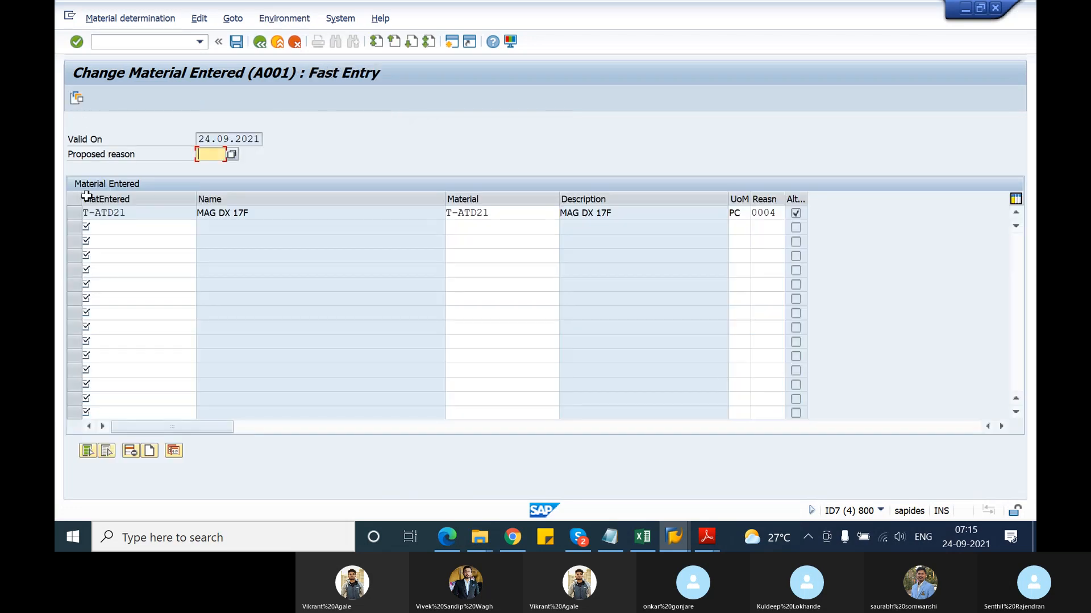
left_click(74, 213)
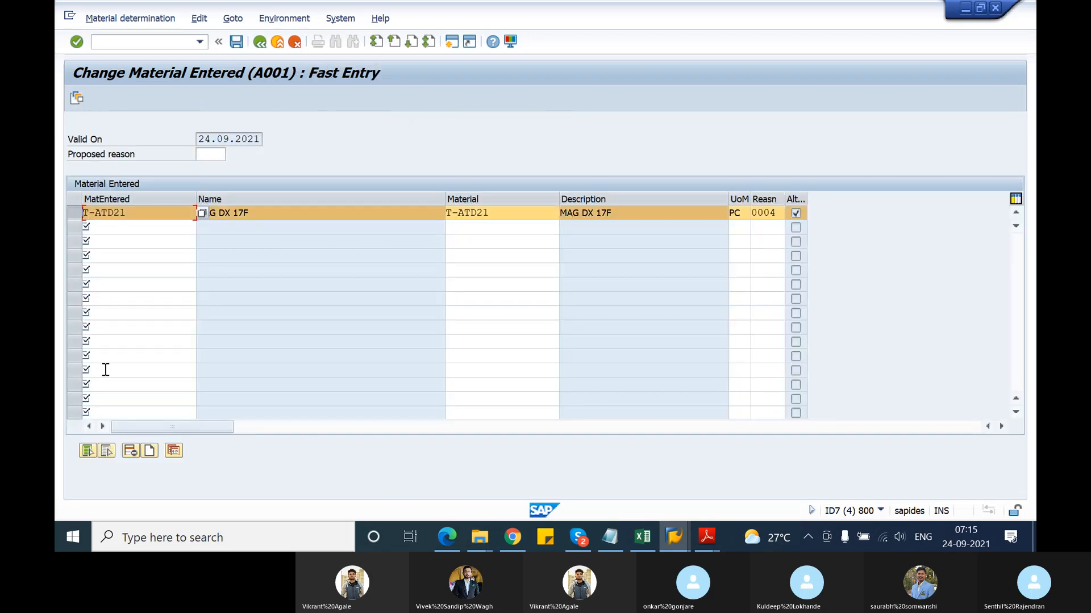
left_click(134, 451)
left_click(286, 313)
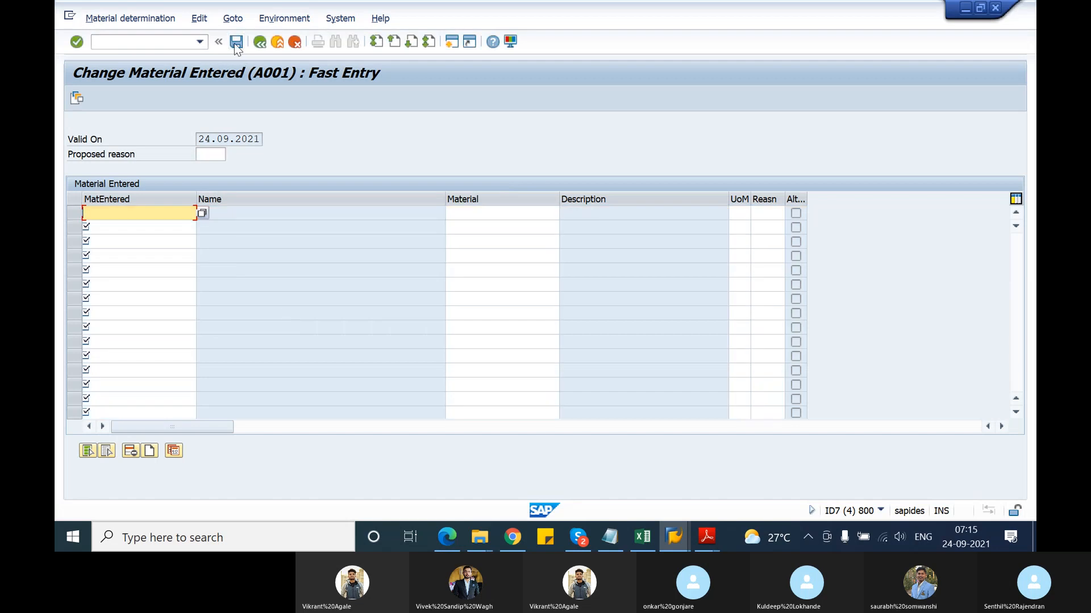
left_click(235, 42)
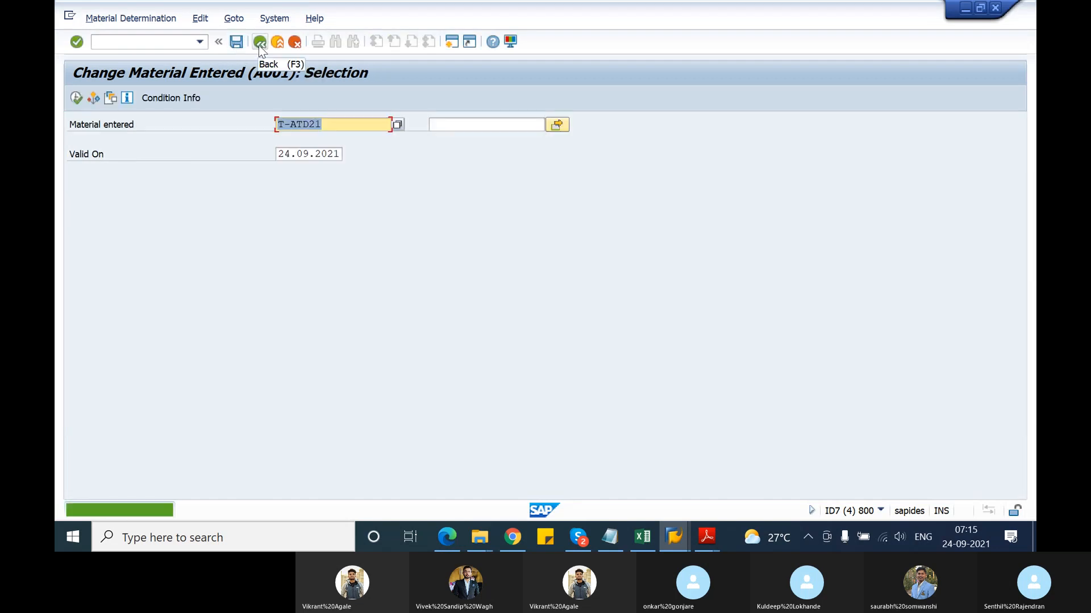
left_click(258, 44)
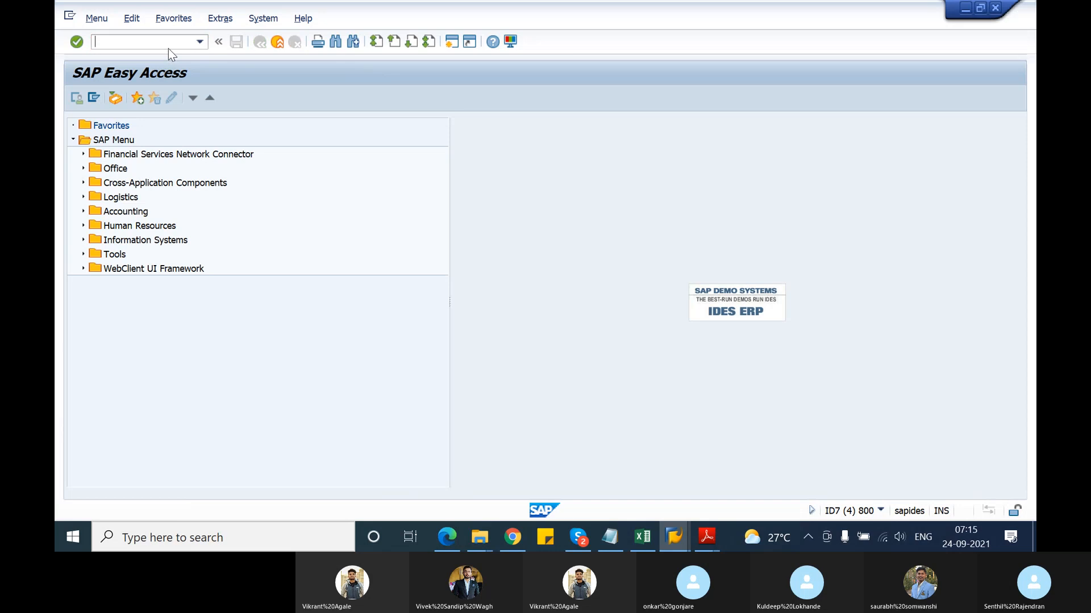
Discard the current order and start a new standard order
key("alt+Tab")
type("/n")
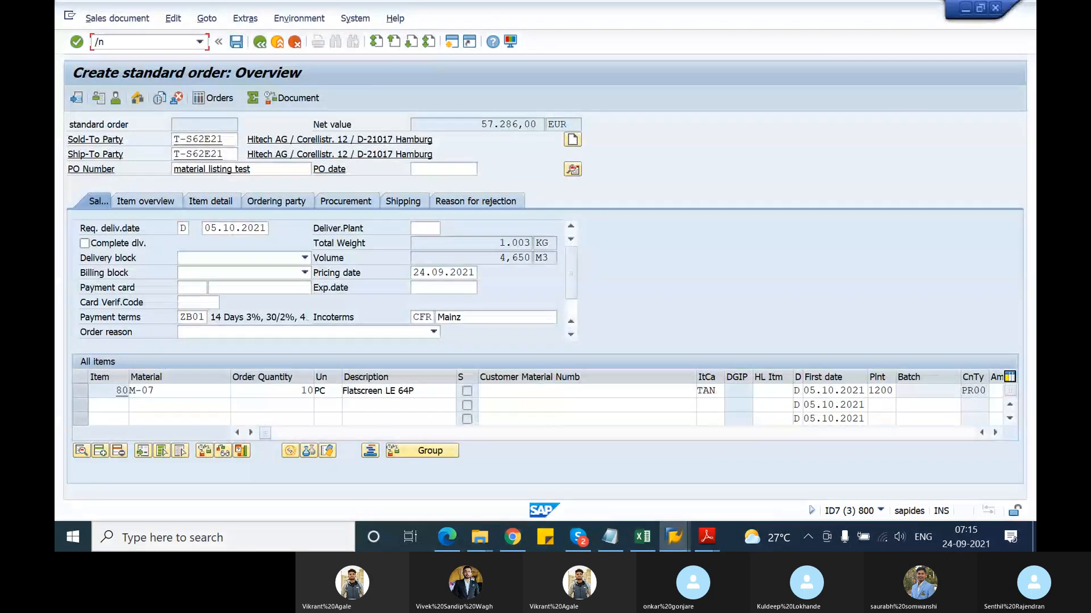
key("Return")
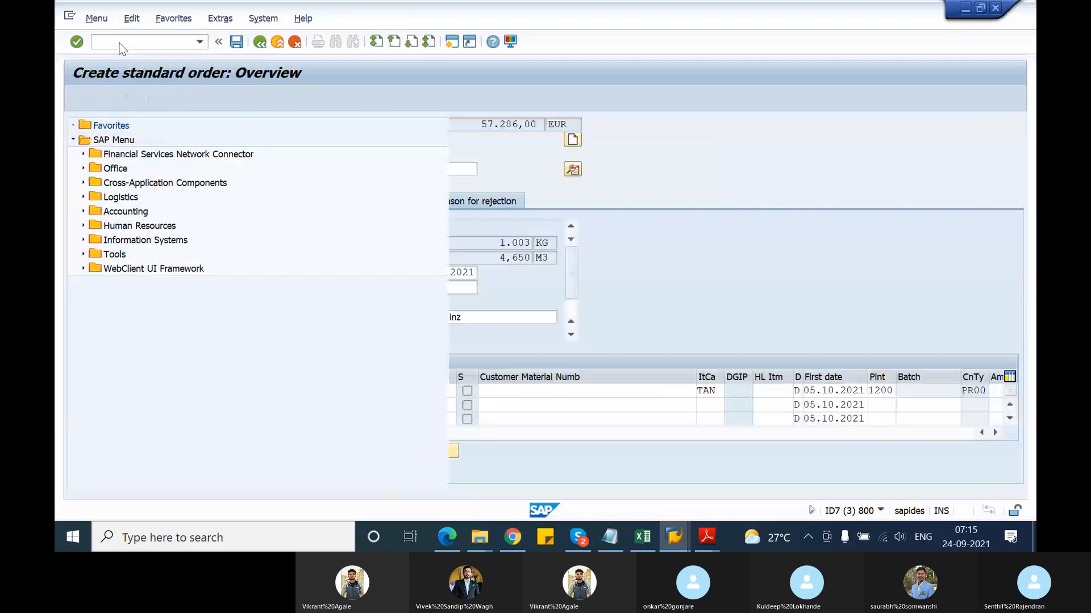
type("va01")
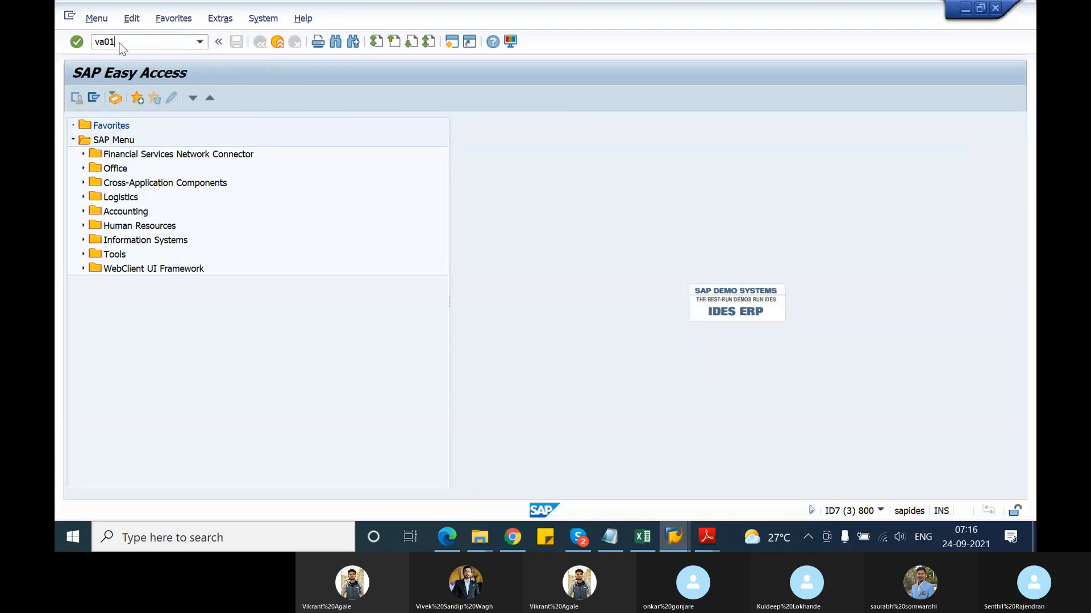
key("Return")
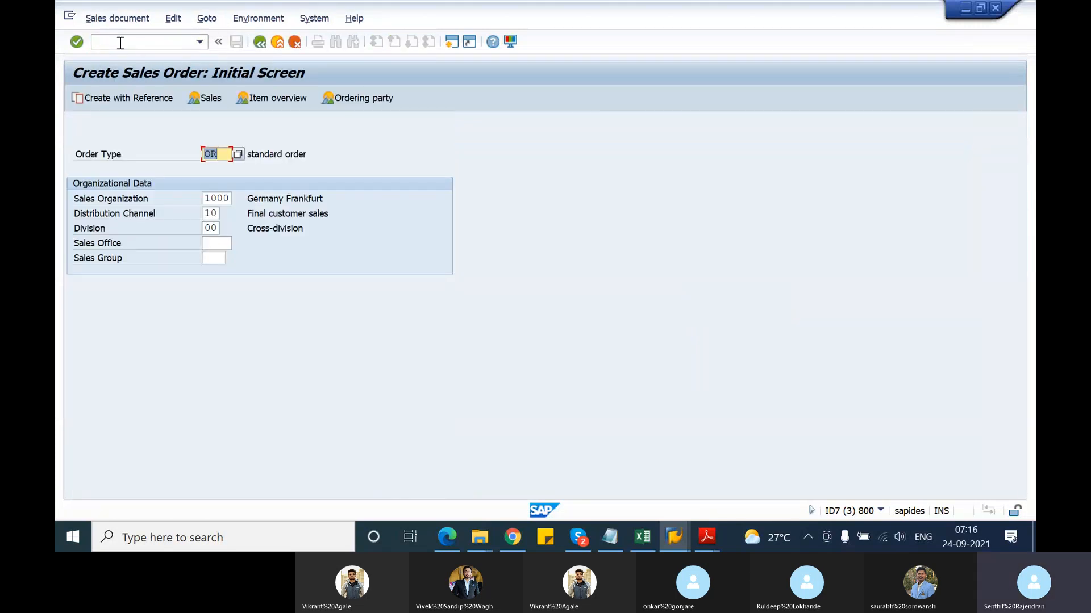
key("Return")
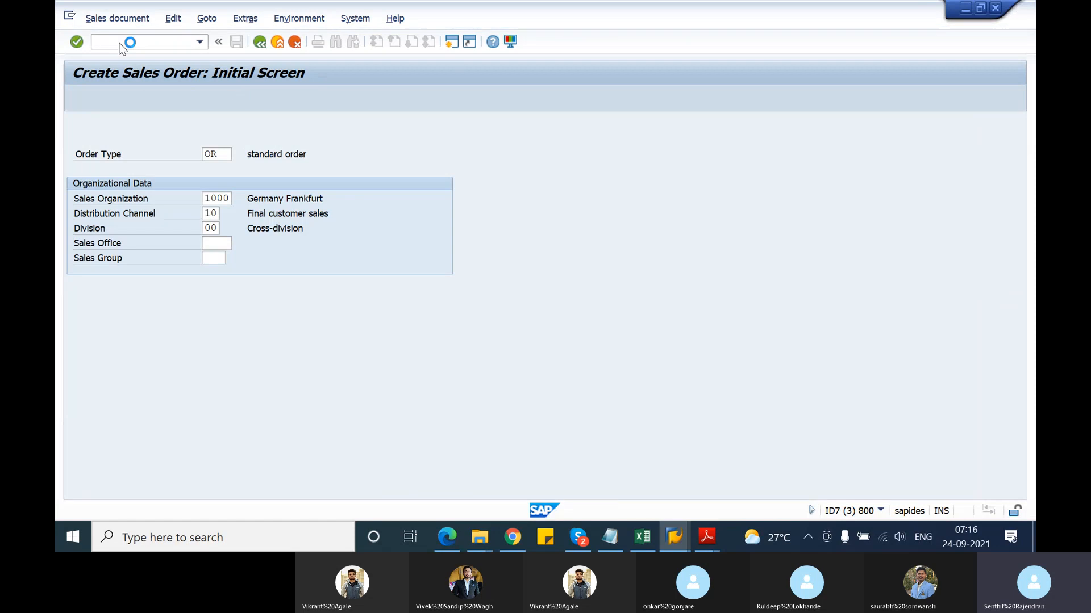
Set the test customer as sold-to and ship-to party with PO number 'material listing test'
key("space")
key("Down")
key("Return")
key("Tab")
key("space")
key("Down")
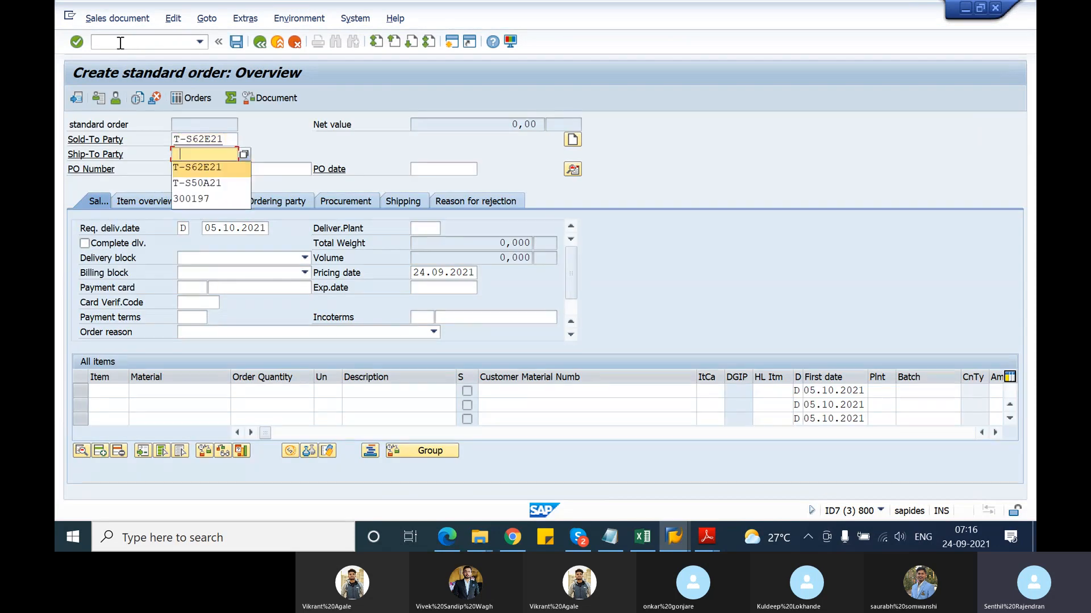
key("Return")
key("Tab")
key("space")
key("Down")
key("Return")
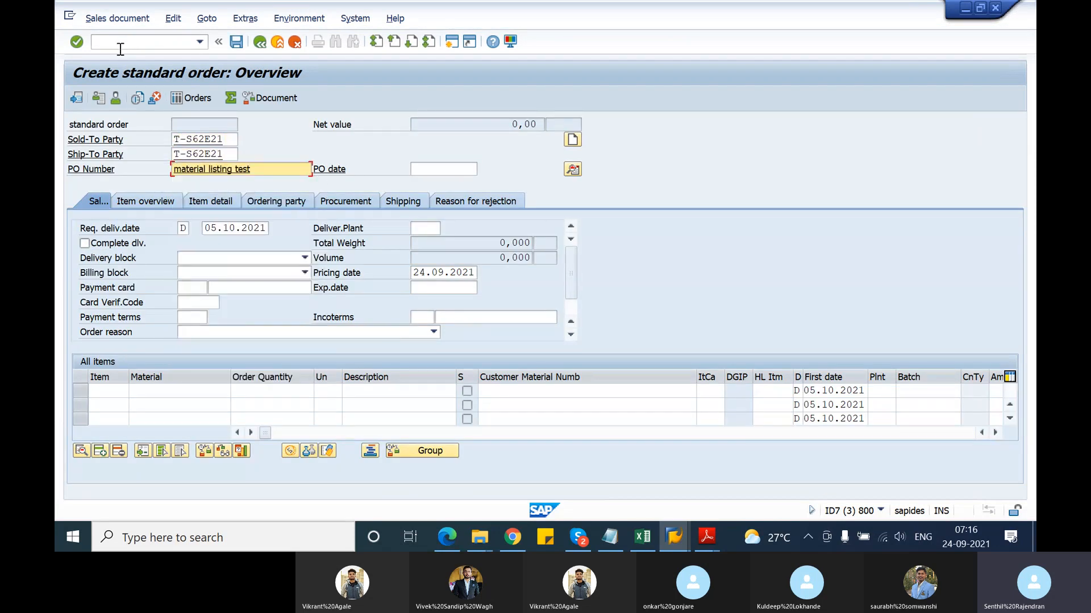
Add items M-01 and m-02 with quantity 10 each
left_click(171, 391)
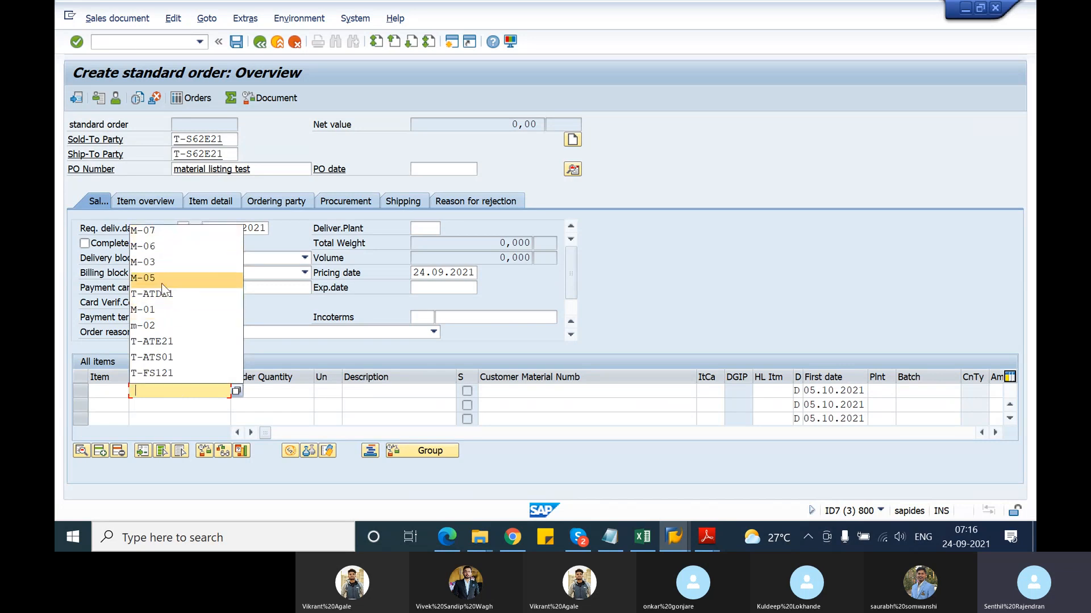
left_click(162, 309)
left_click(275, 389)
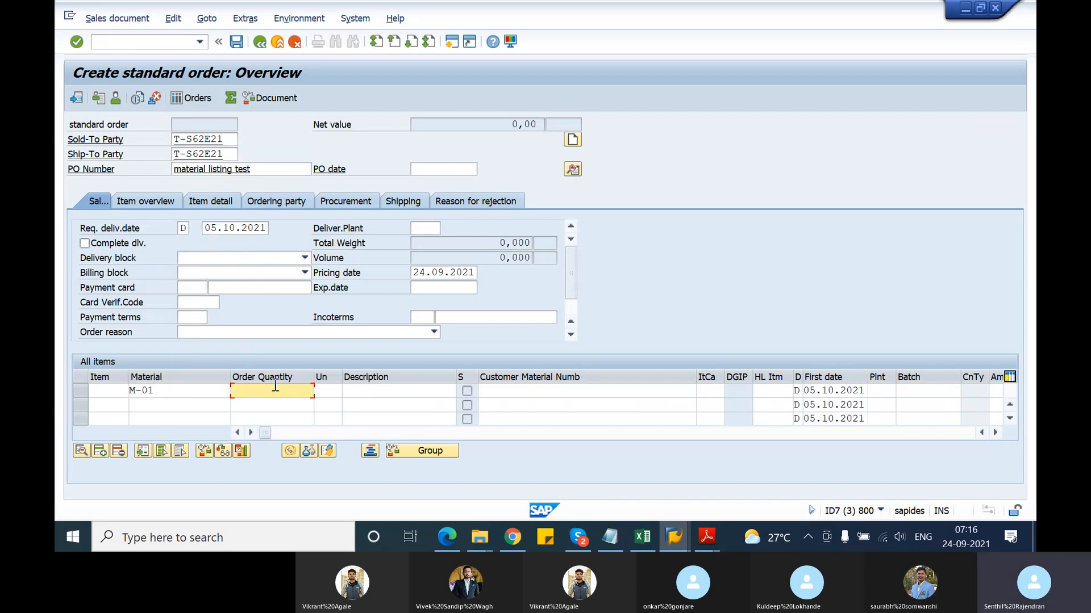
key("Return")
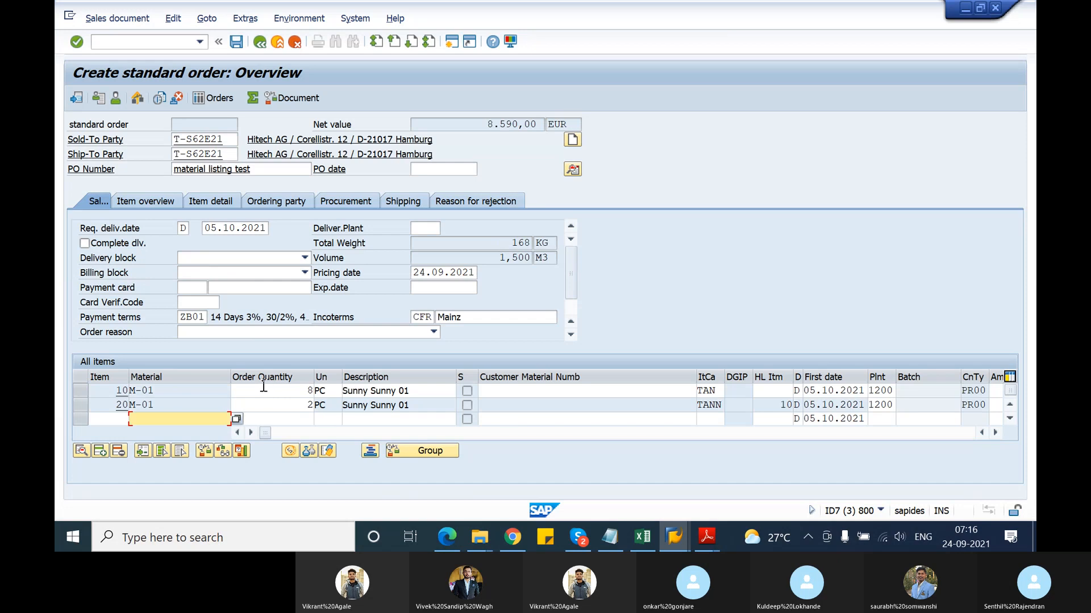
type("m-02")
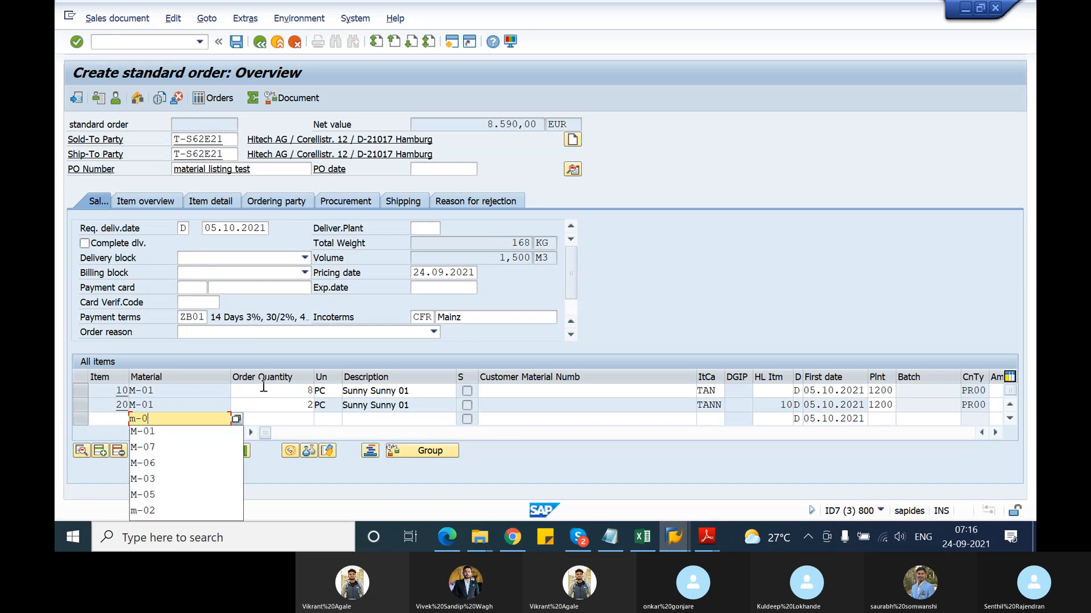
key("Tab")
type("10")
key("Return")
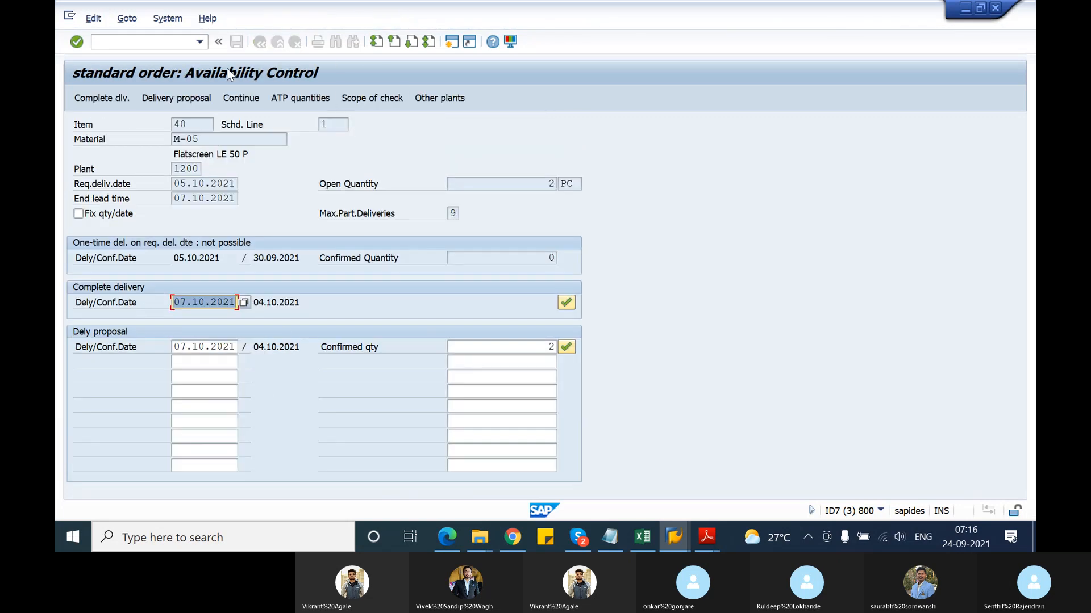
Run /nva01 to restart the sales order transaction
left_click(159, 47)
type("/nva01")
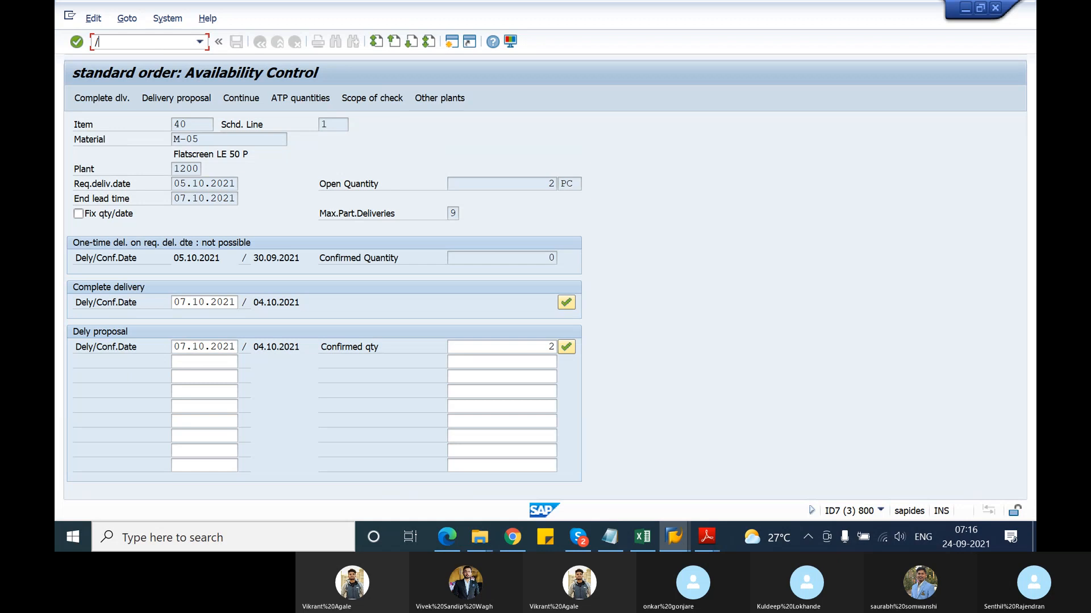
key("Return")
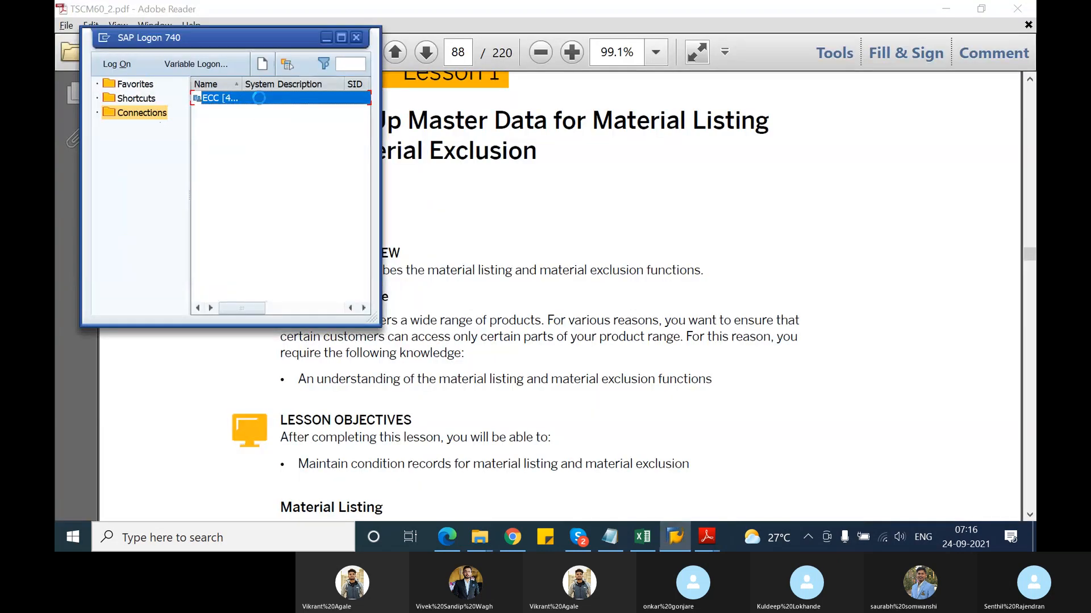
Bring the TSCM60 course exercise PDF to the front from the Adobe Reader taskbar previews
left_click(705, 537)
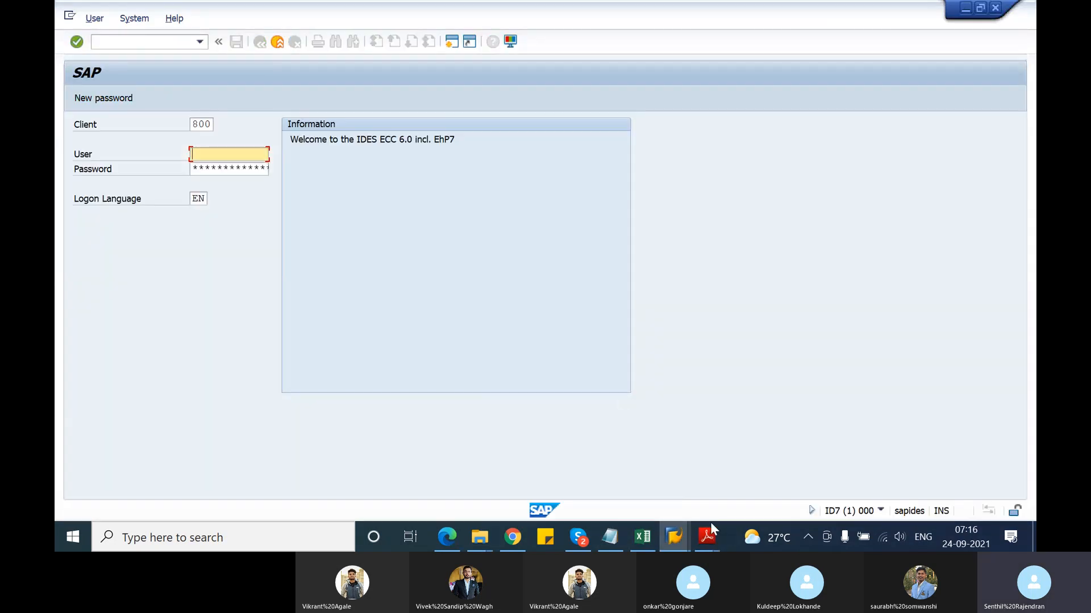
mouse_move(710, 528)
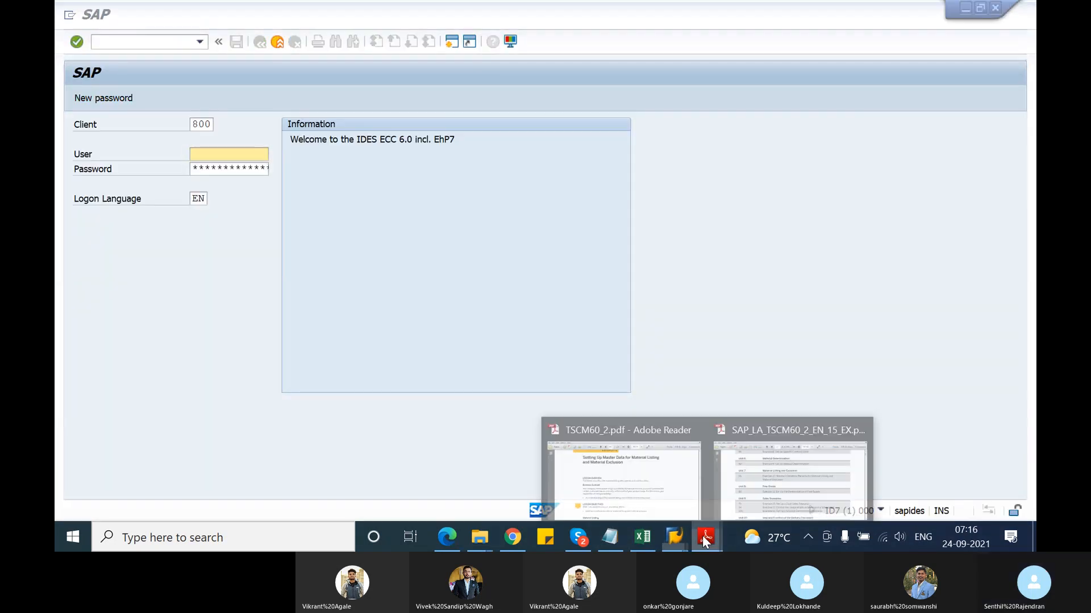
left_click(735, 482)
Jump to Exercise 10 from the table of contents and scroll to its Task 1
scroll(599, 393, "up", 2)
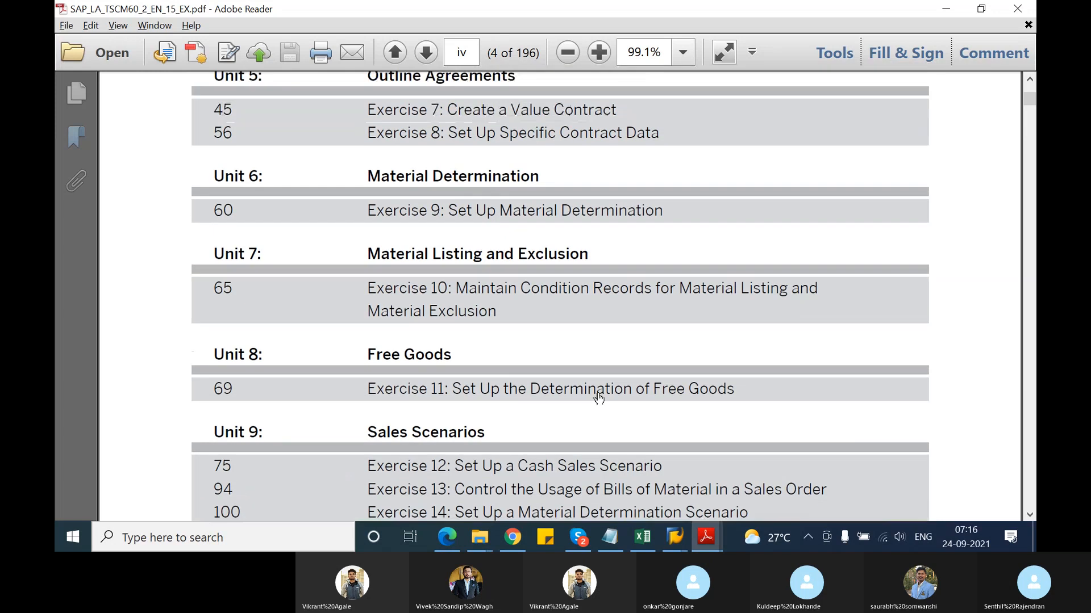
left_click(488, 297)
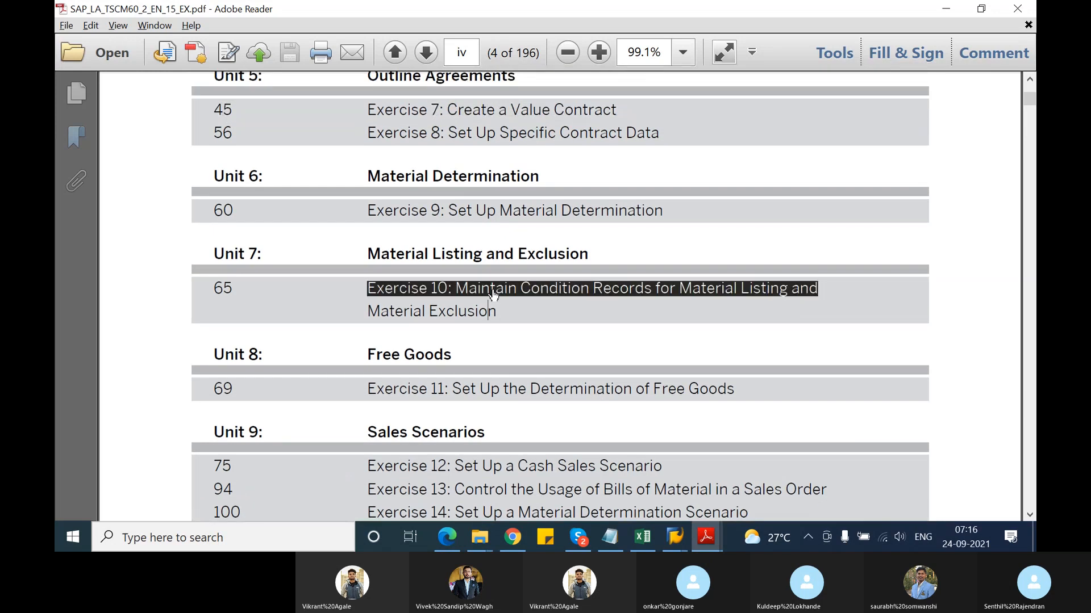
scroll(531, 389, "down", 3)
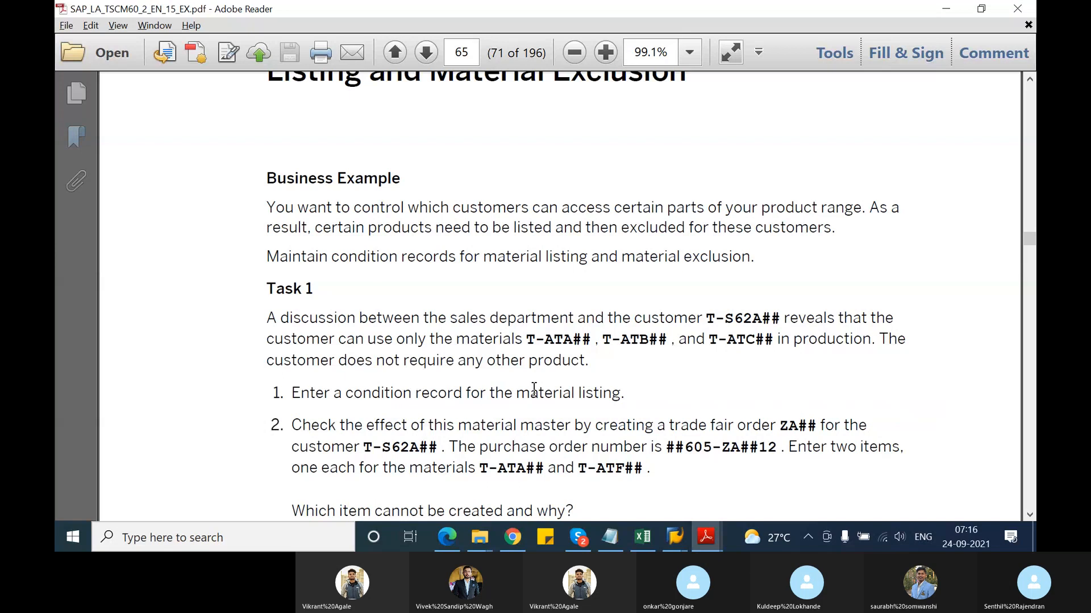
scroll(533, 390, "down", 2)
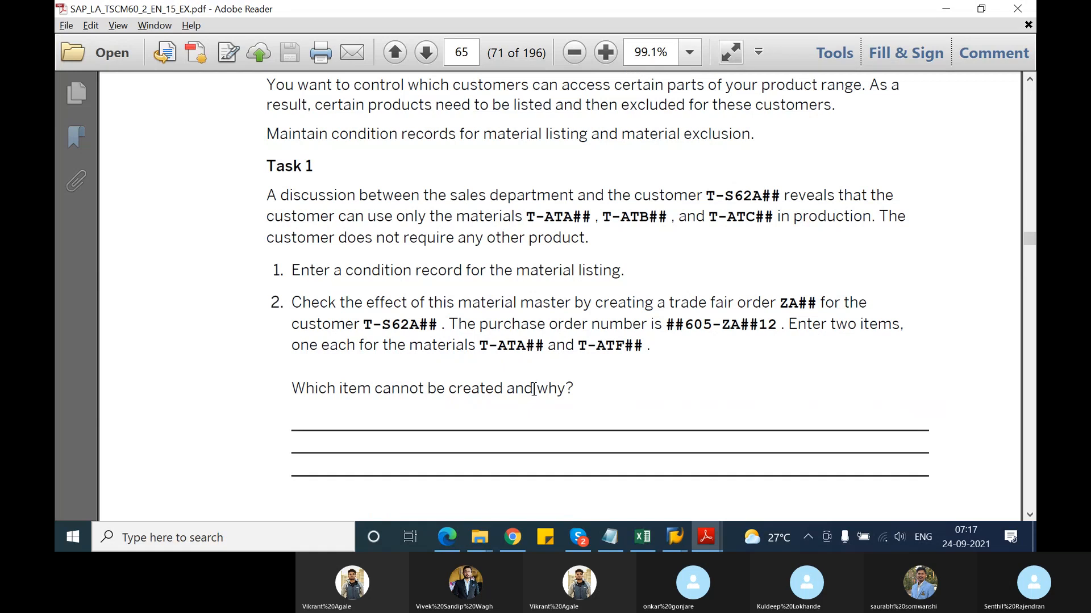
scroll(534, 390, "down", 2)
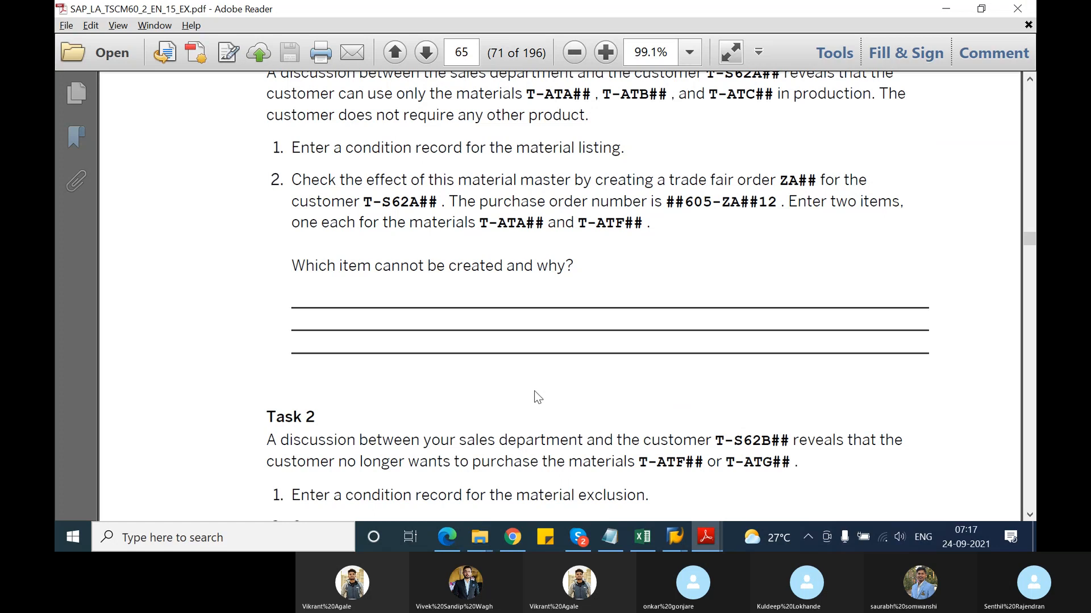
scroll(538, 397, "up", 1)
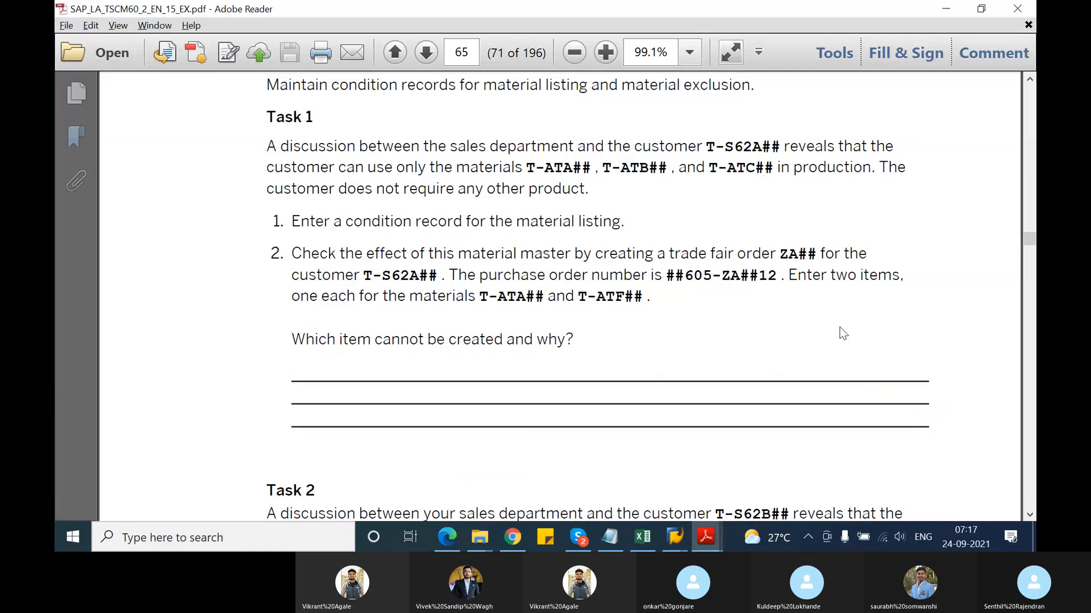
Log on to SAP with the suggested user name and the account password
key("alt+Tab")
type("s")
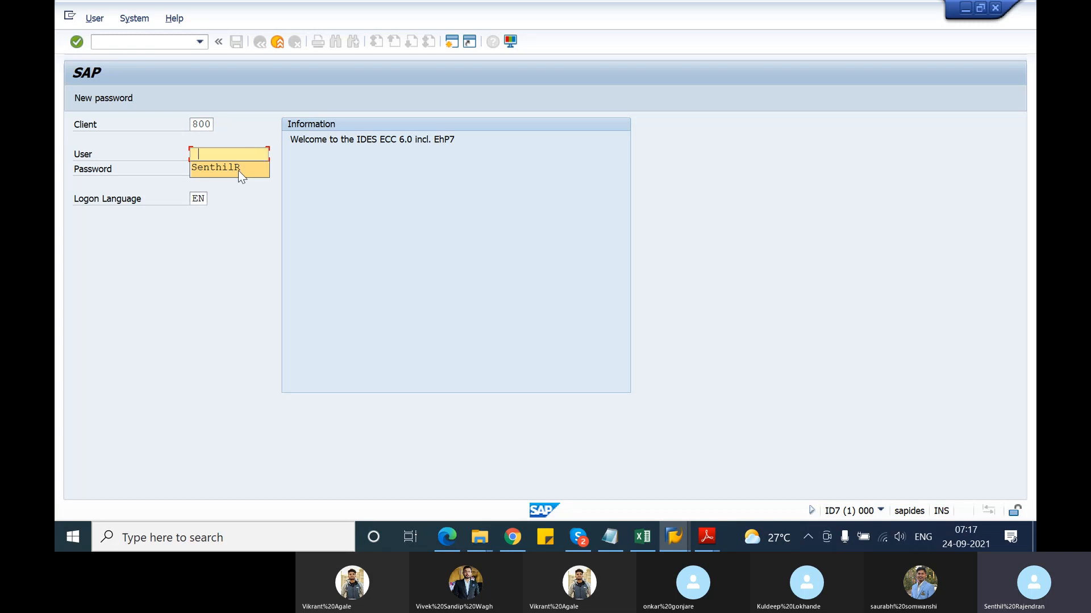
left_click(237, 170)
left_click(253, 172)
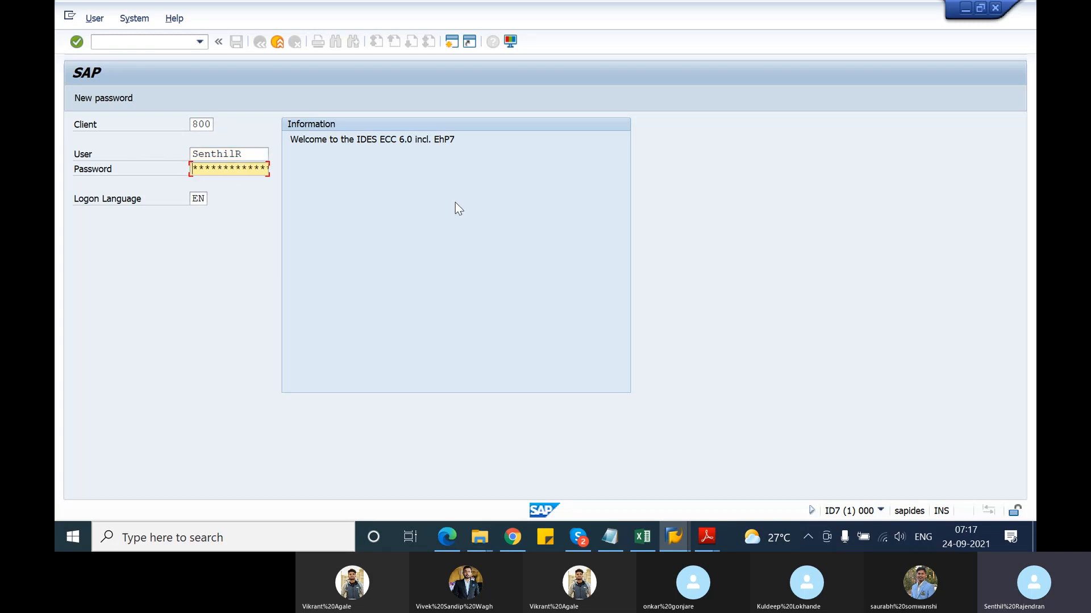
type("***")
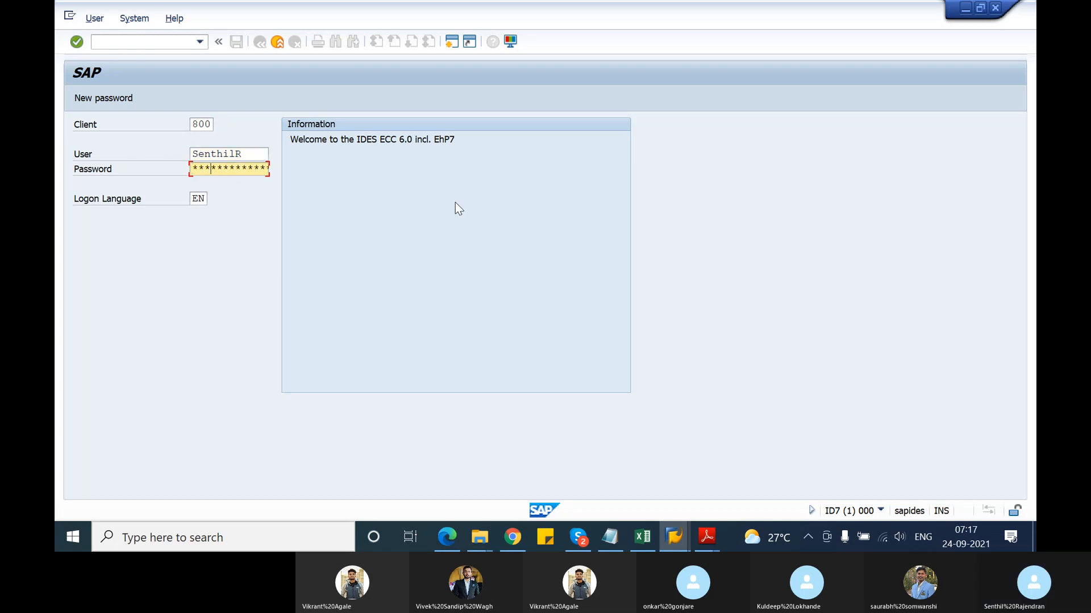
type("****")
key("Return")
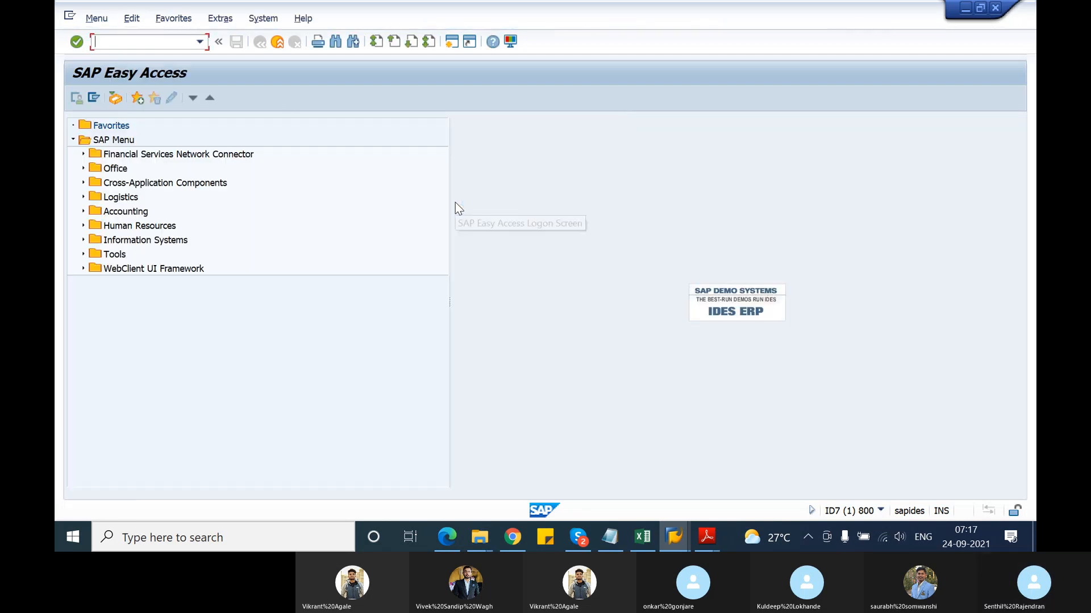
Run VB01 with listing type A001 and the Customer/Material key combination
type("vb01")
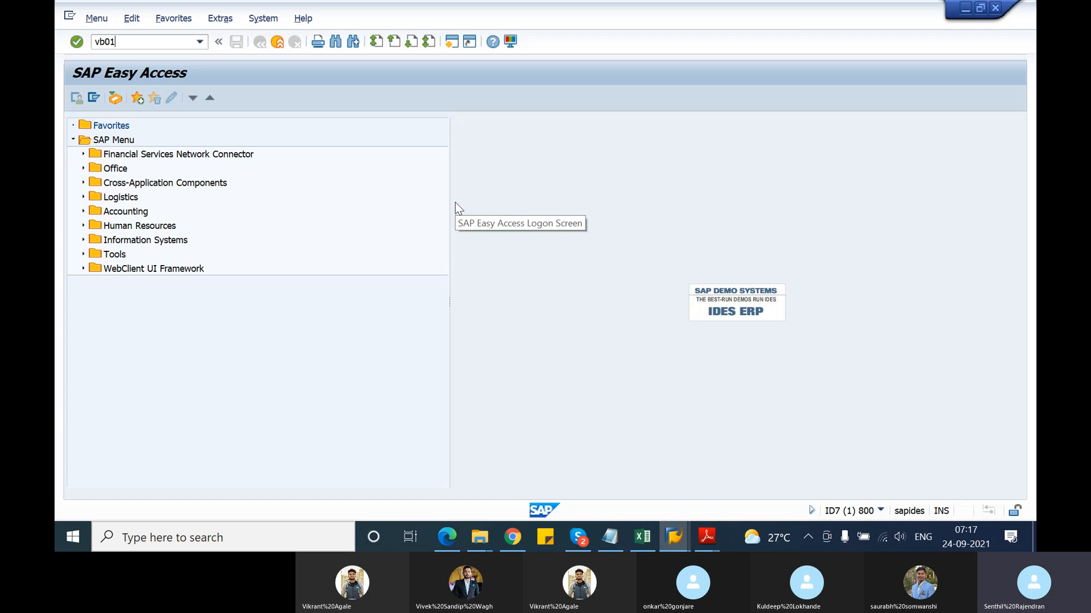
key("Return")
type("A001")
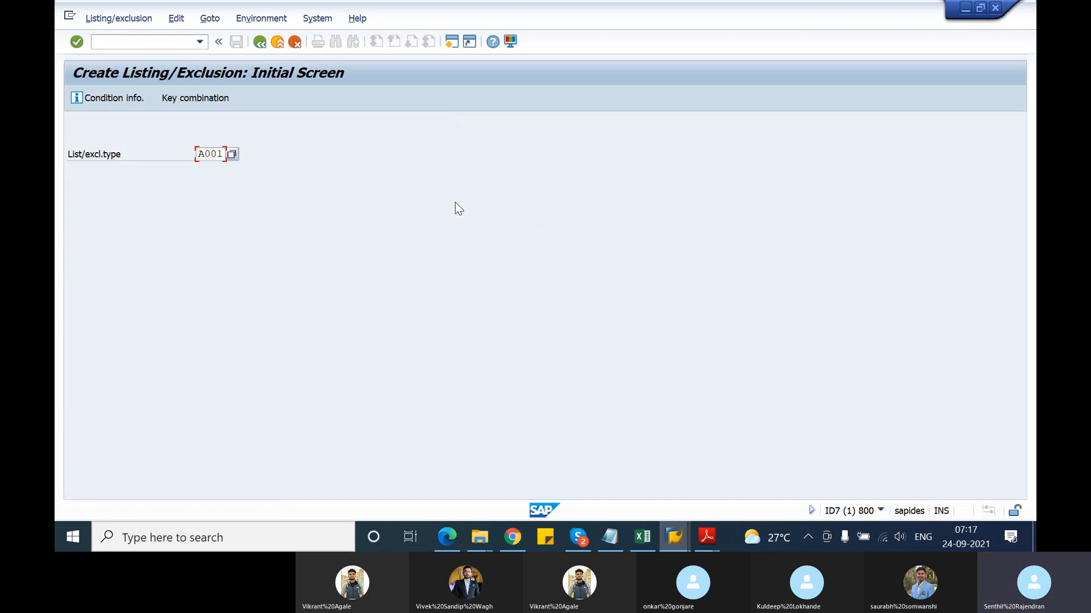
key("Return")
key("Down")
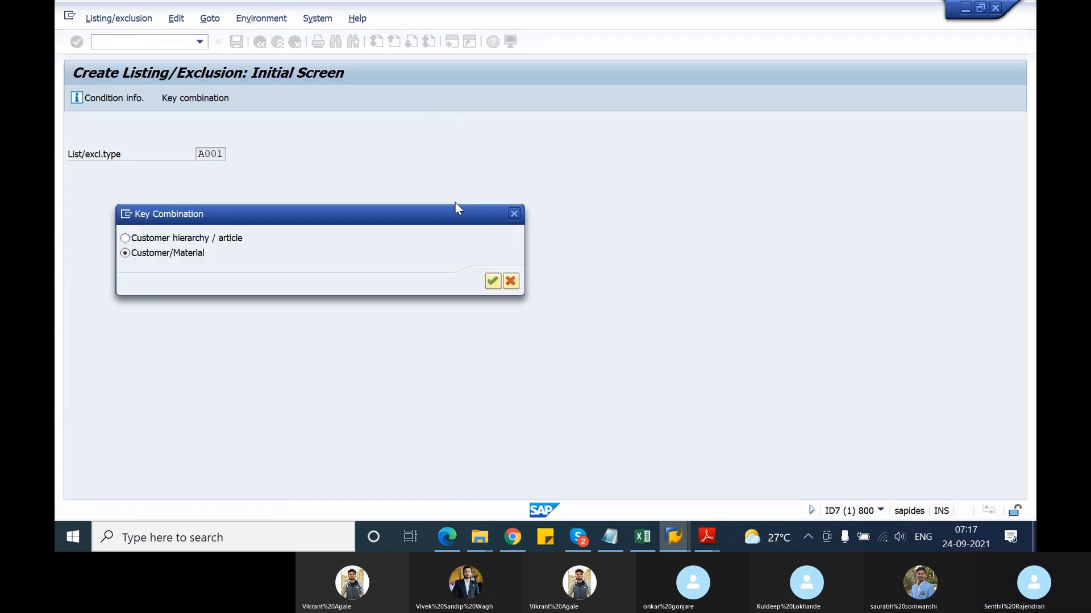
key("Return")
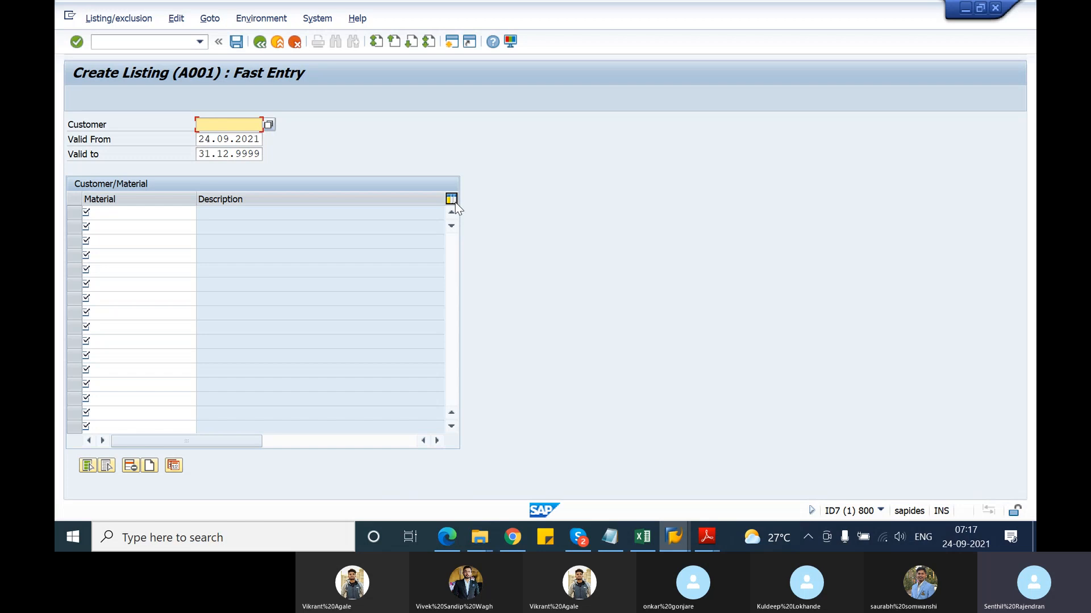
key("alt+Tab")
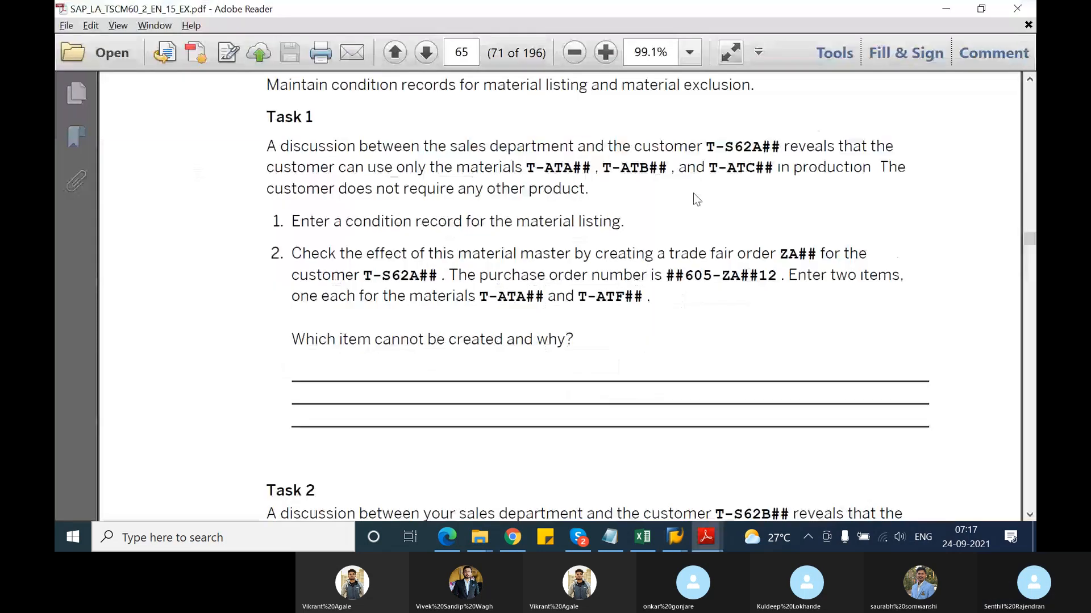
Enter the test customer and first listed material T-ATA21 from the exercise PDF
key("alt+Tab")
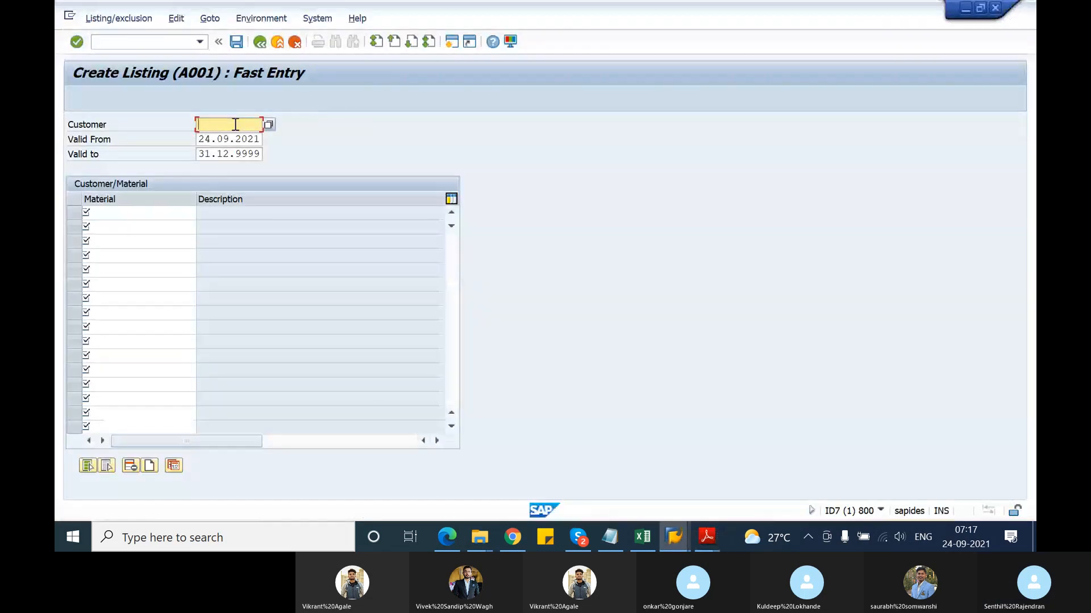
type("T-S6")
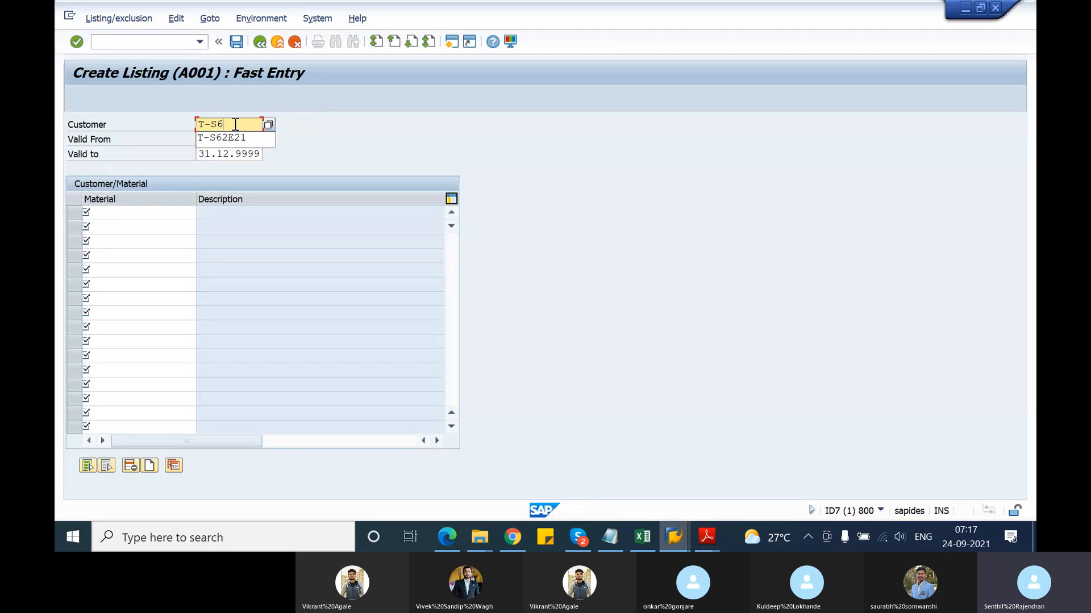
type("2A")
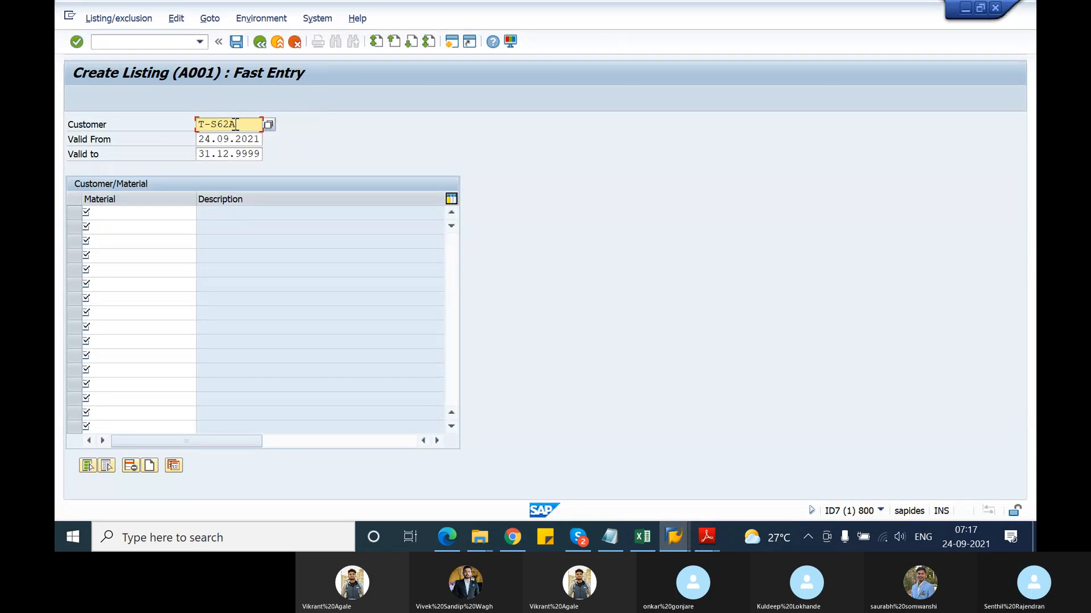
type("21")
left_click(163, 214)
key("alt+Tab")
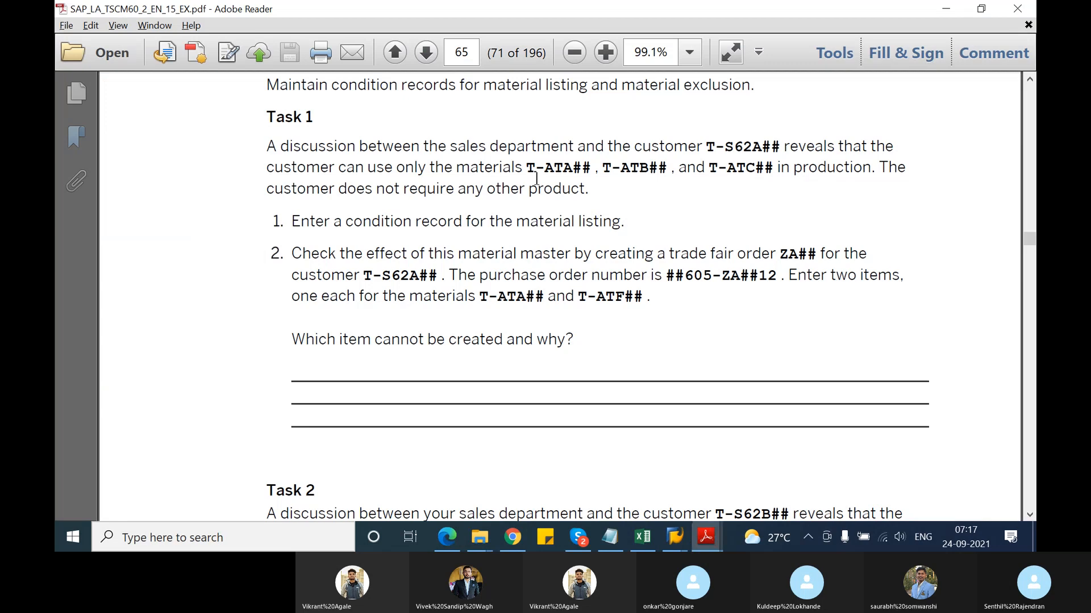
left_click_drag(527, 168, 592, 172)
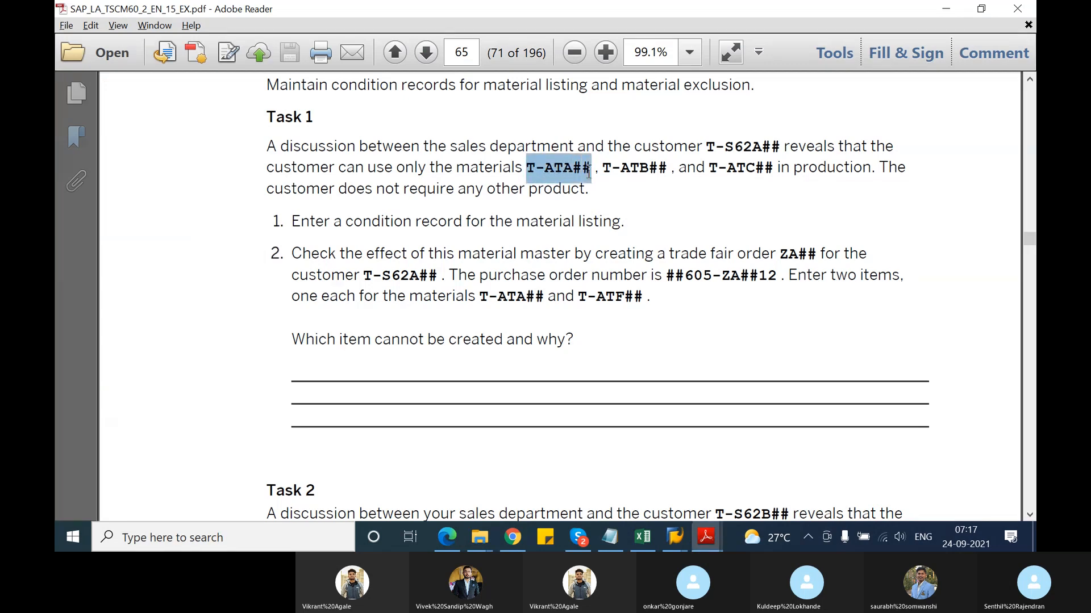
key("alt+Tab")
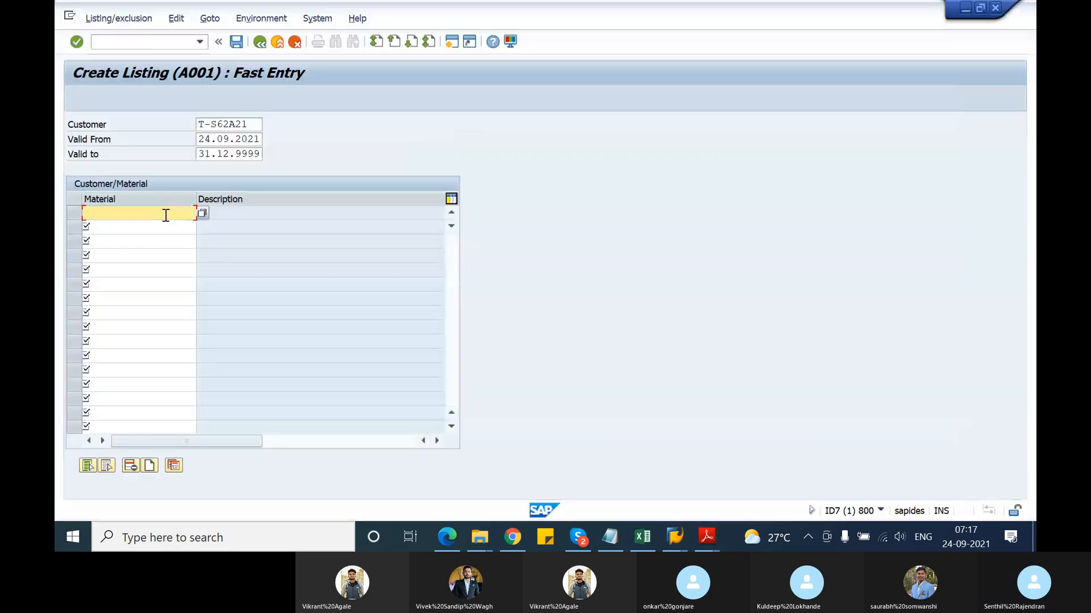
type("T-ATA21")
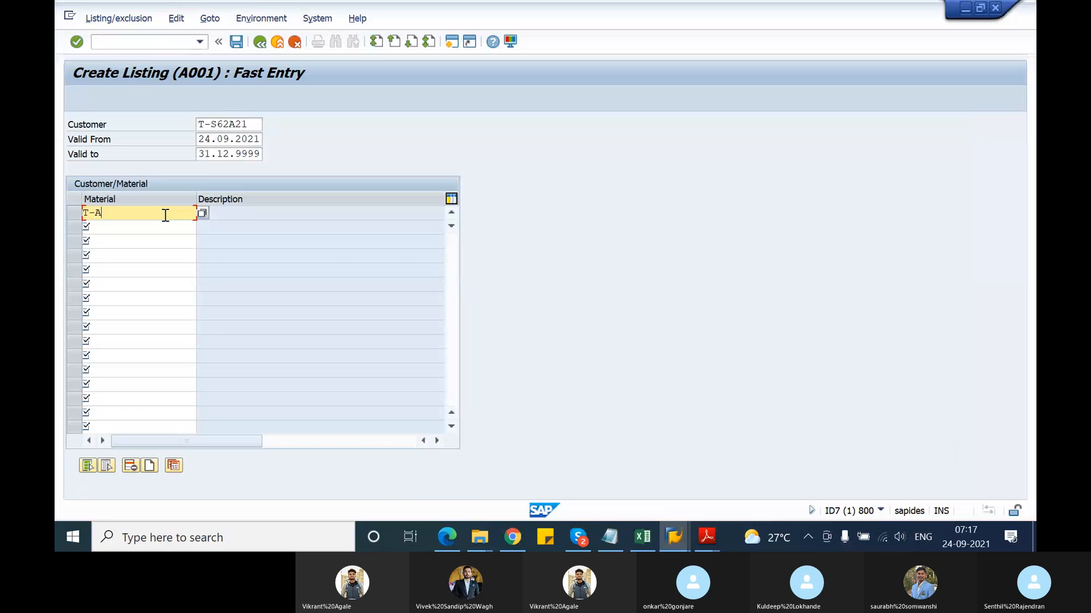
key("Return")
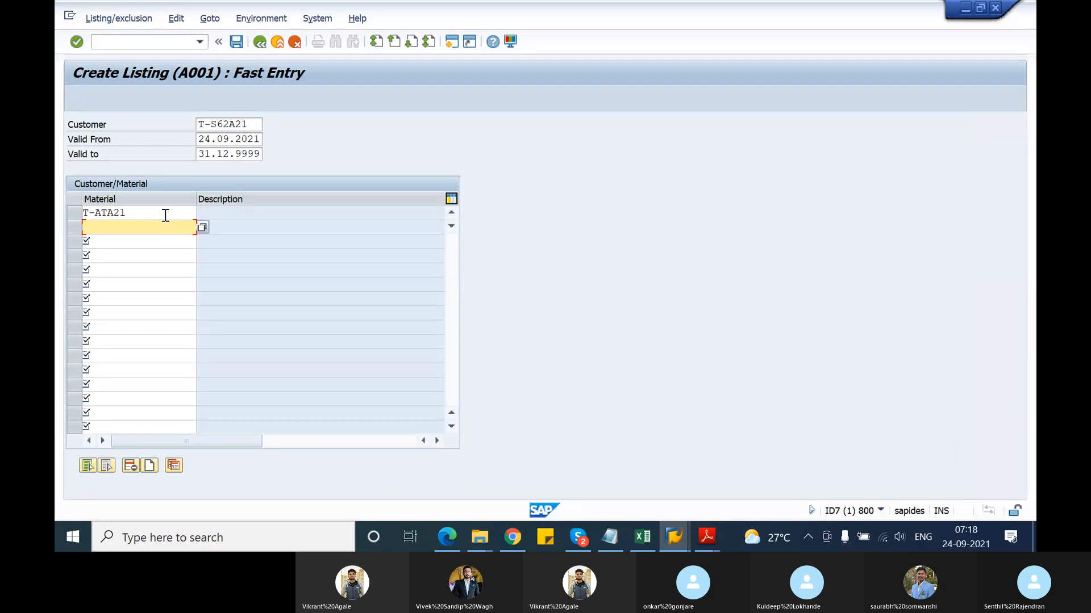
Add materials T-ATB21 and T-ATC21, validate, and save the listing records
type("T-")
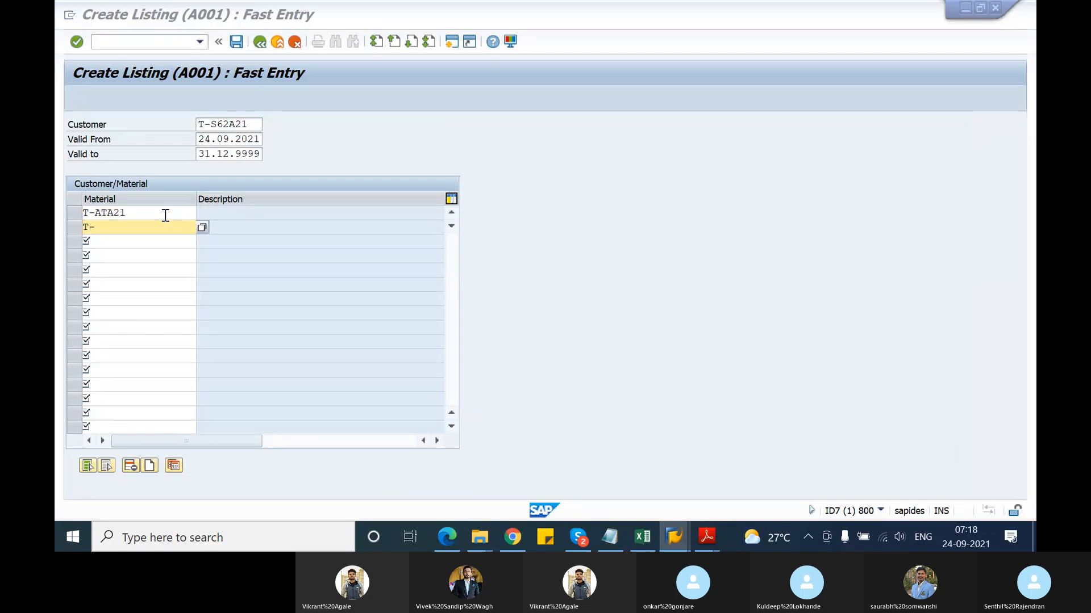
key("alt+Tab")
key("alt+Tab")
type("A")
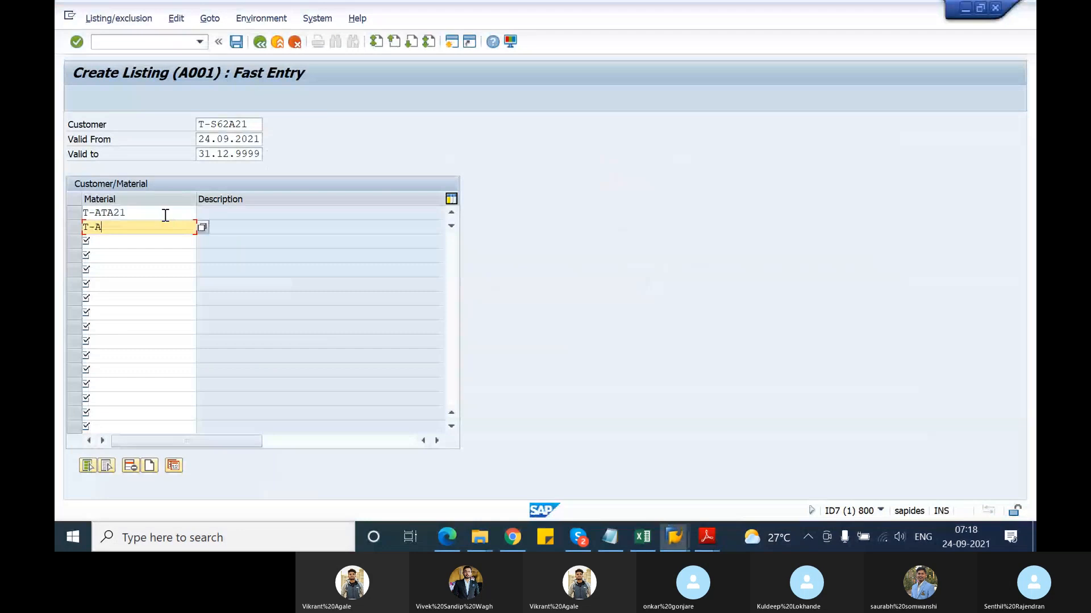
type("TB21")
key("Down")
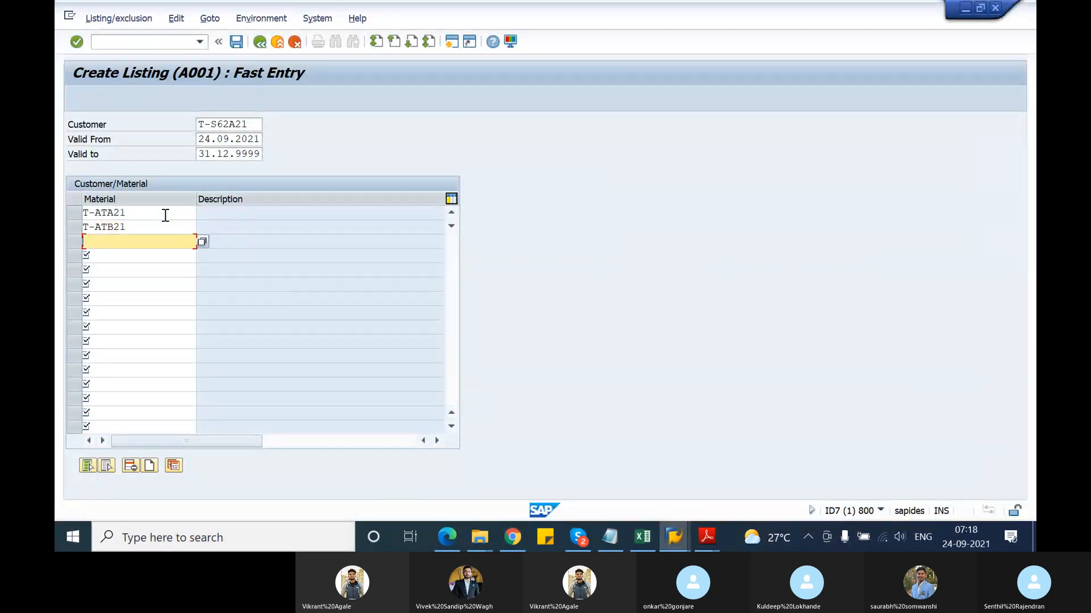
type("T-ATC21")
key("Return")
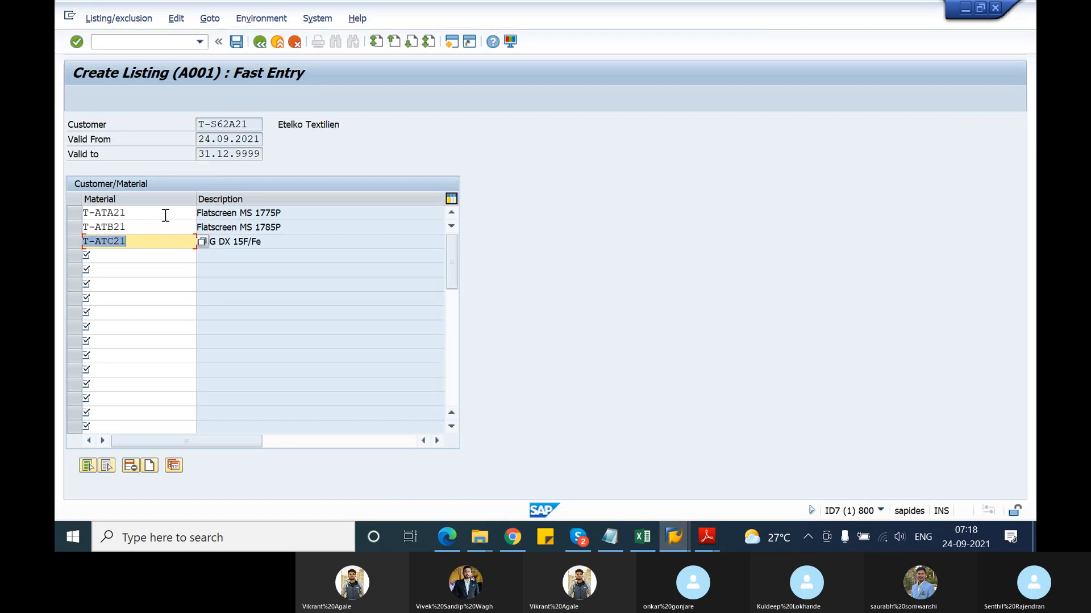
key("alt+Tab")
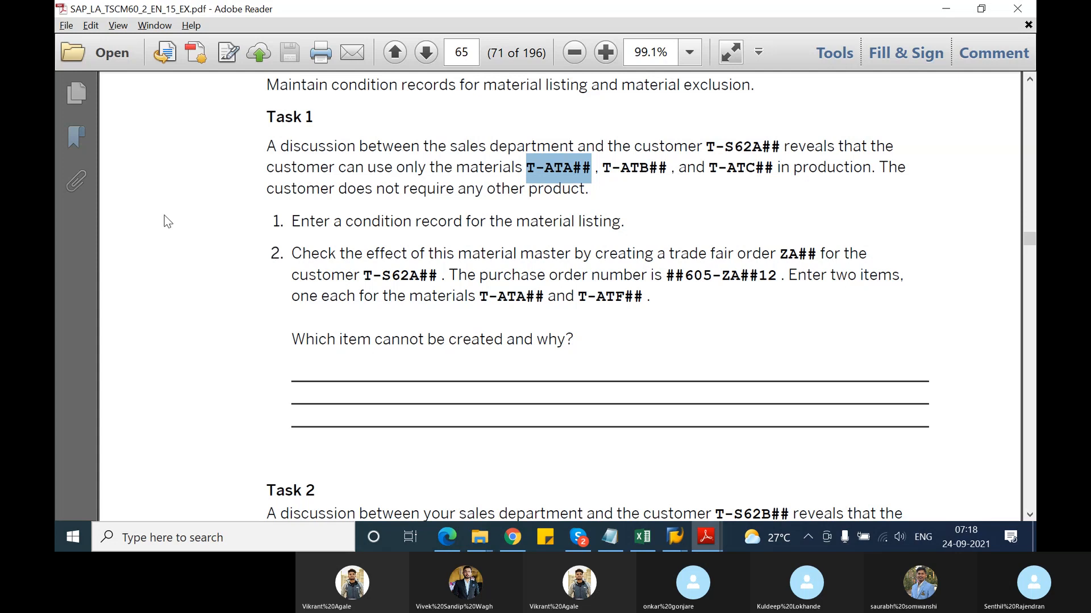
key("alt+Tab")
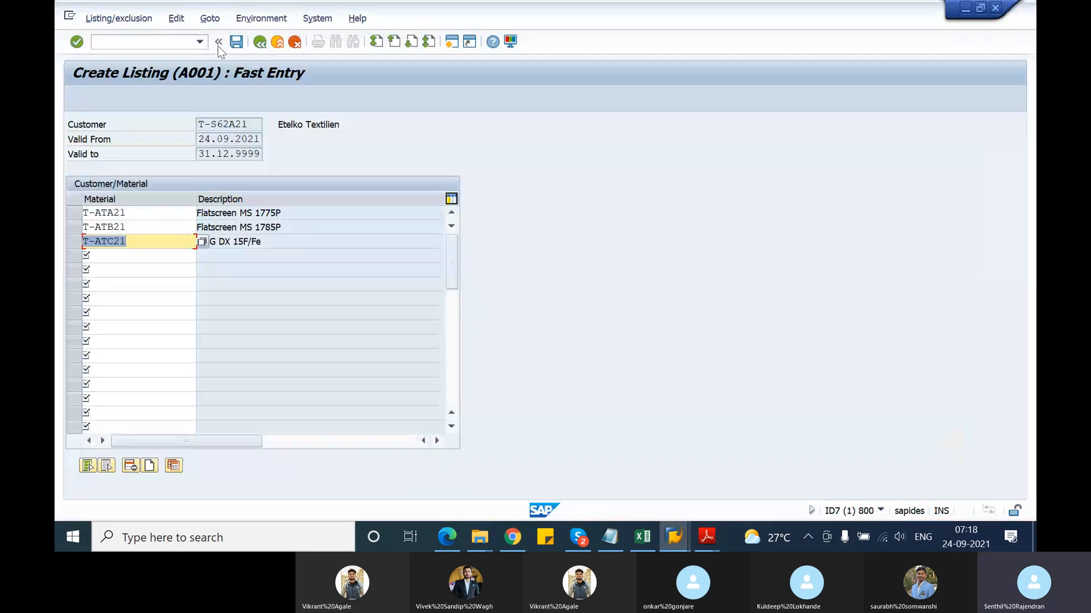
left_click(235, 43)
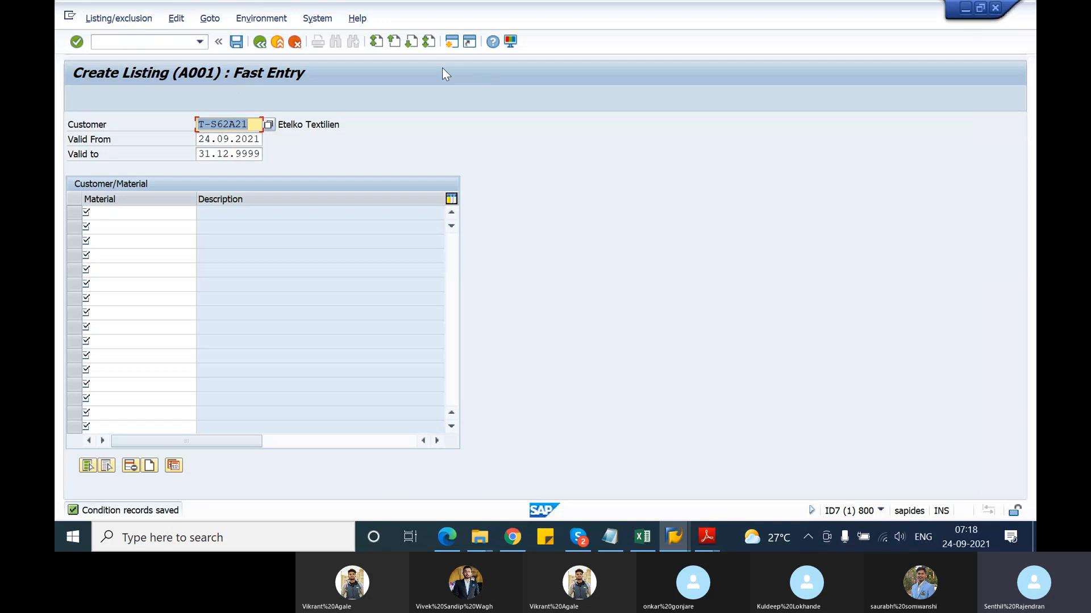
left_click(450, 45)
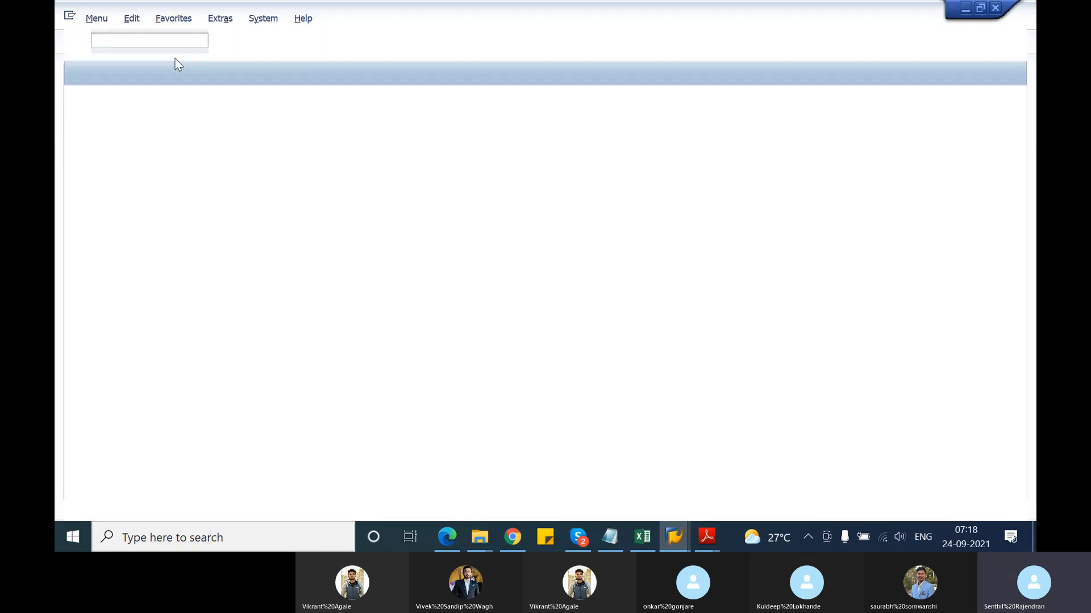
Start VA01 with order type OR
type("va0")
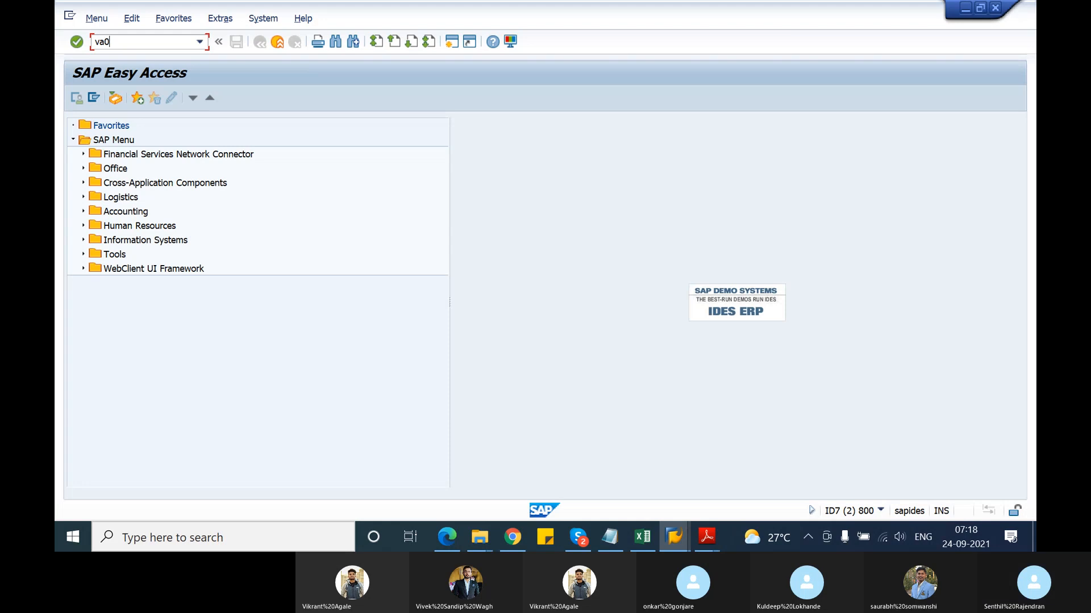
type("1")
key("Return")
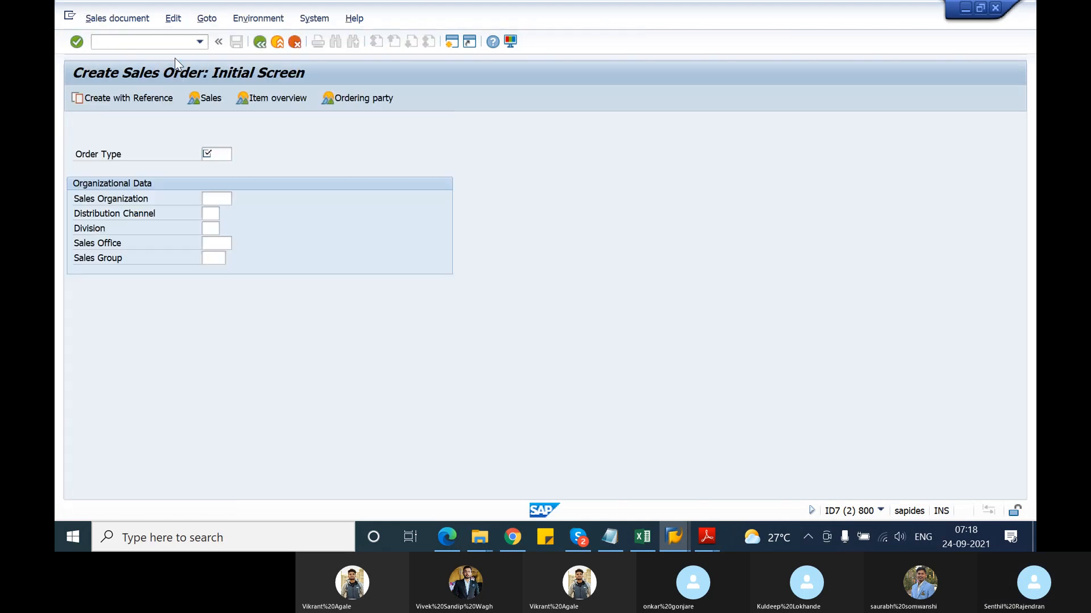
key("Return")
type("or")
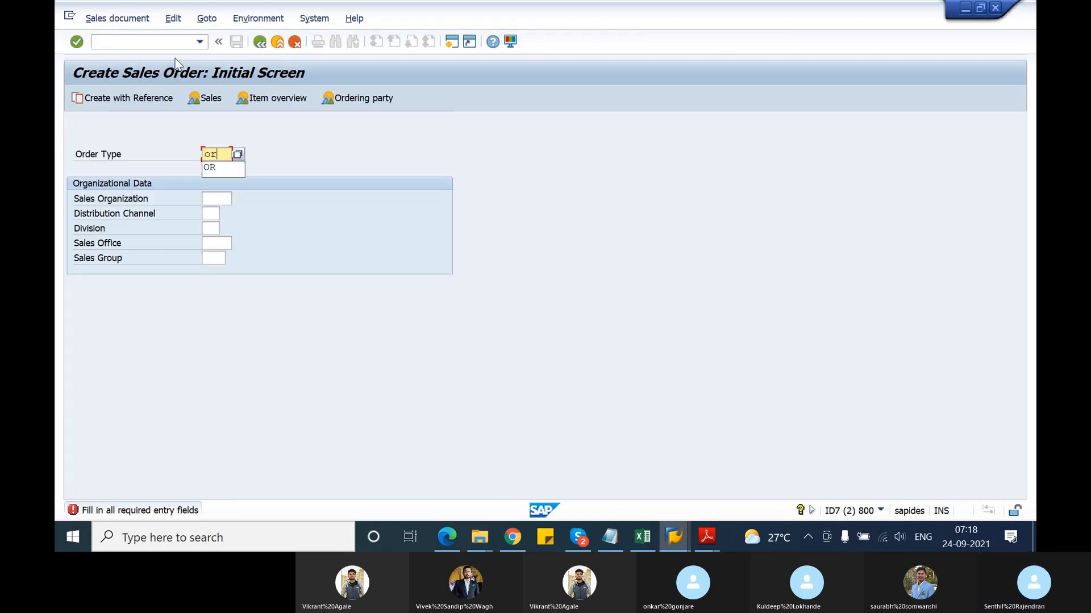
key("Return")
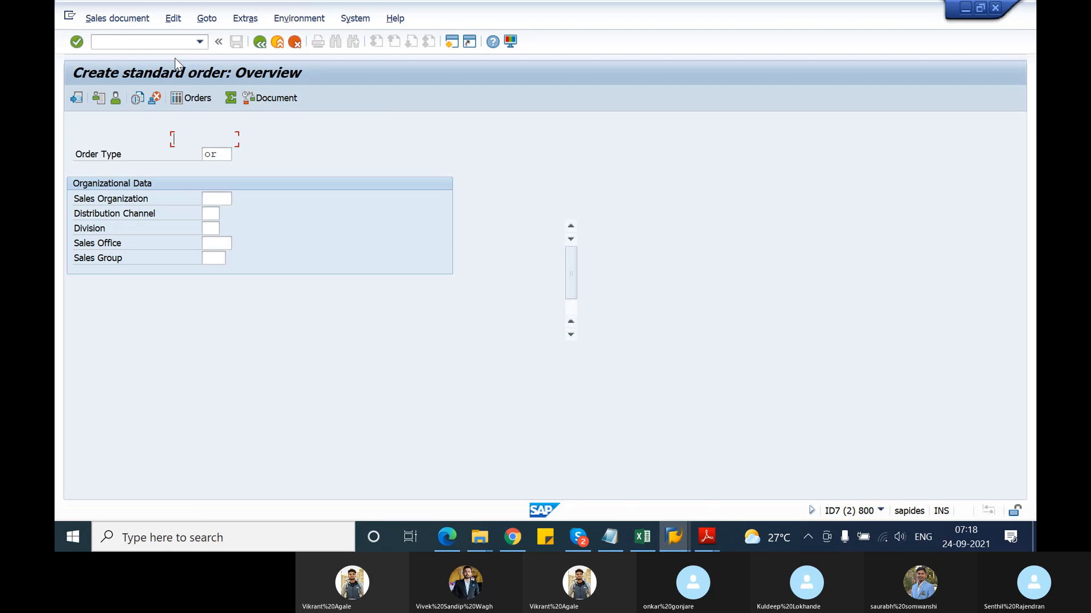
Enter the test customer as sold-to and ship-to, PO 'material listing test', and material T-ATA21
type("T-")
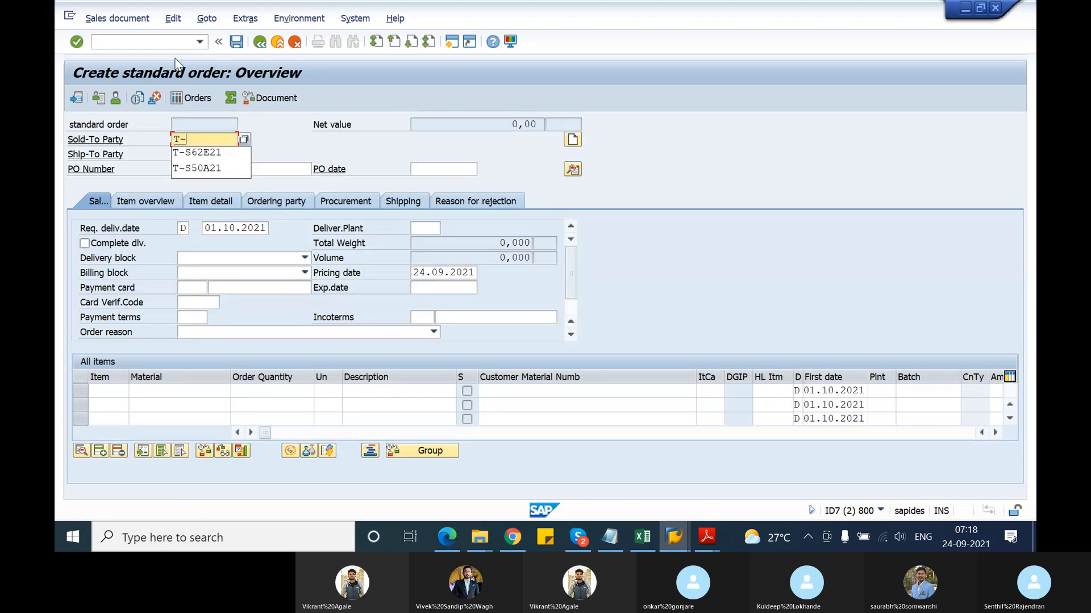
type("S62A1")
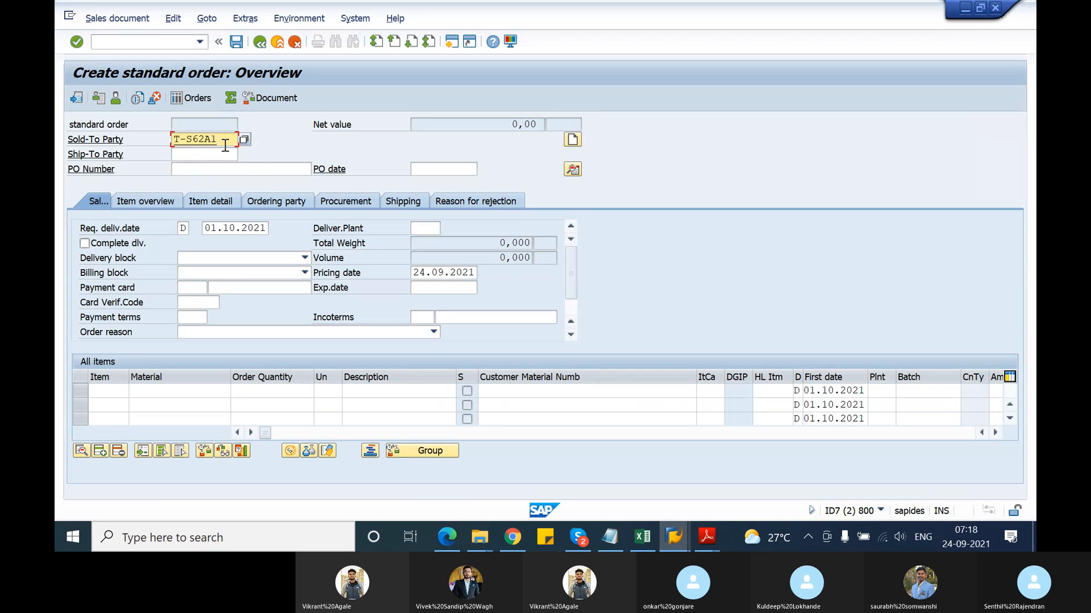
key("BackSpace")
type("21")
left_click_drag(225, 141, 170, 144)
key("ctrl+c")
left_click(181, 154)
key("ctrl+v")
left_click(192, 169)
left_click(202, 189)
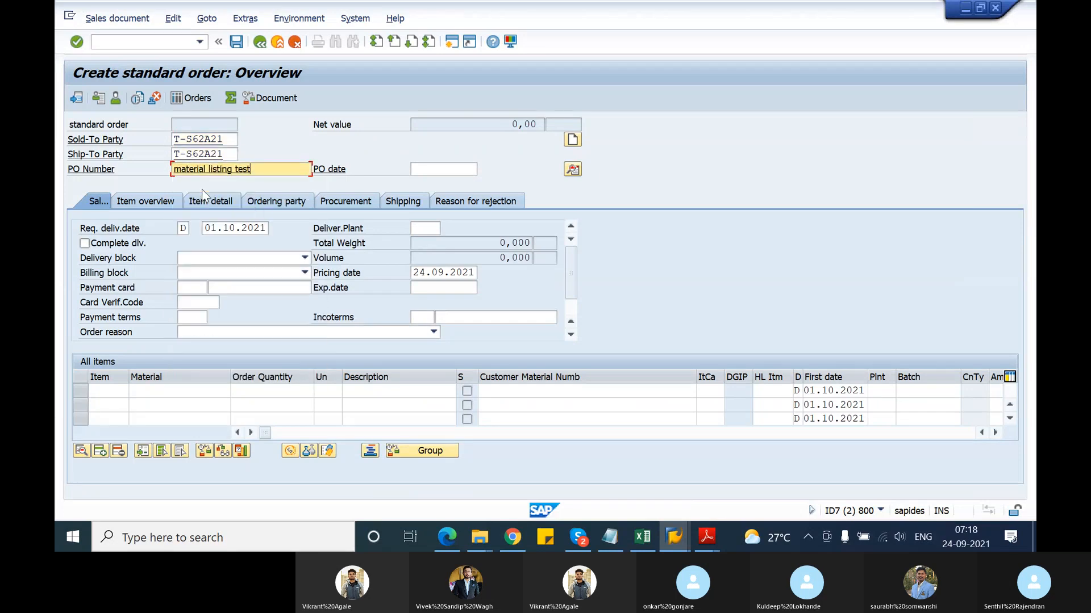
left_click(178, 390)
type("T")
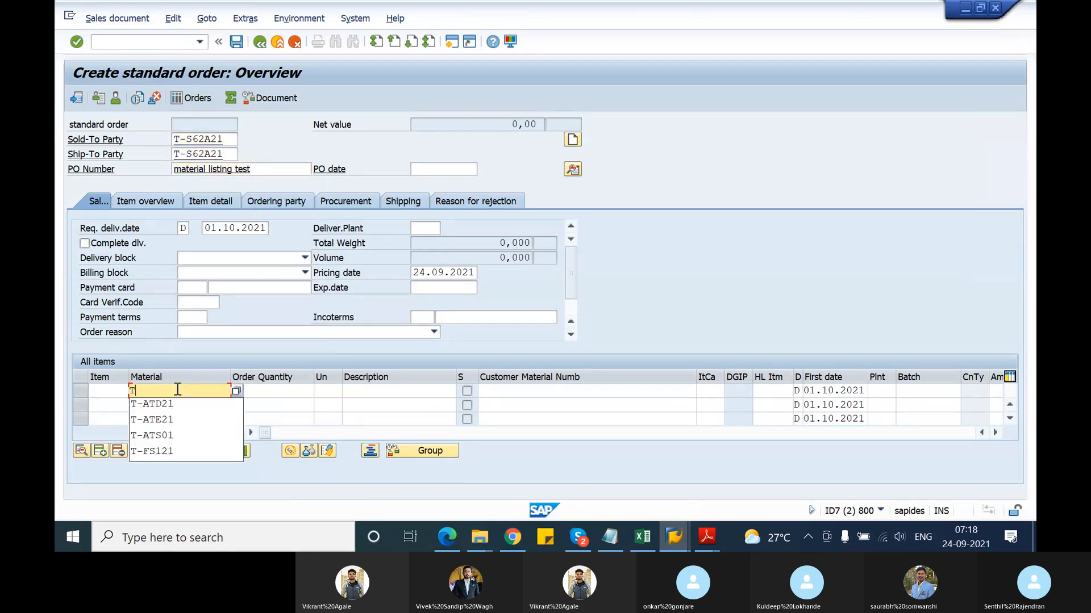
type("-AT")
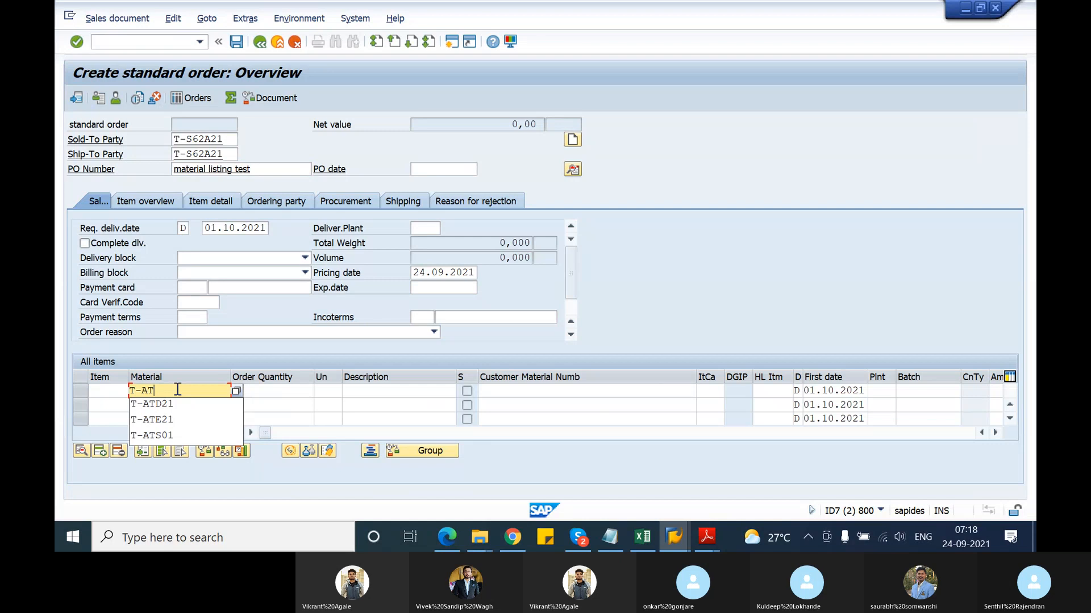
type("A21")
Give item T-ATA21 quantity 10 and add T-ATF21 at 10 PC, which is rejected as not listed
key("Tab")
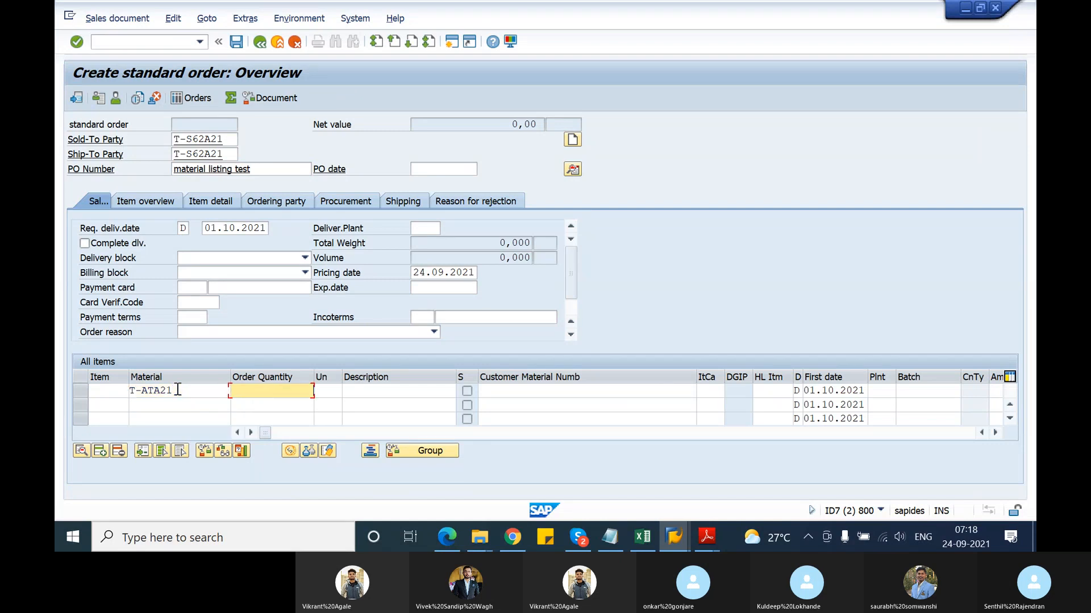
type("10")
left_click(178, 404)
key("alt+Tab")
key("alt+Tab")
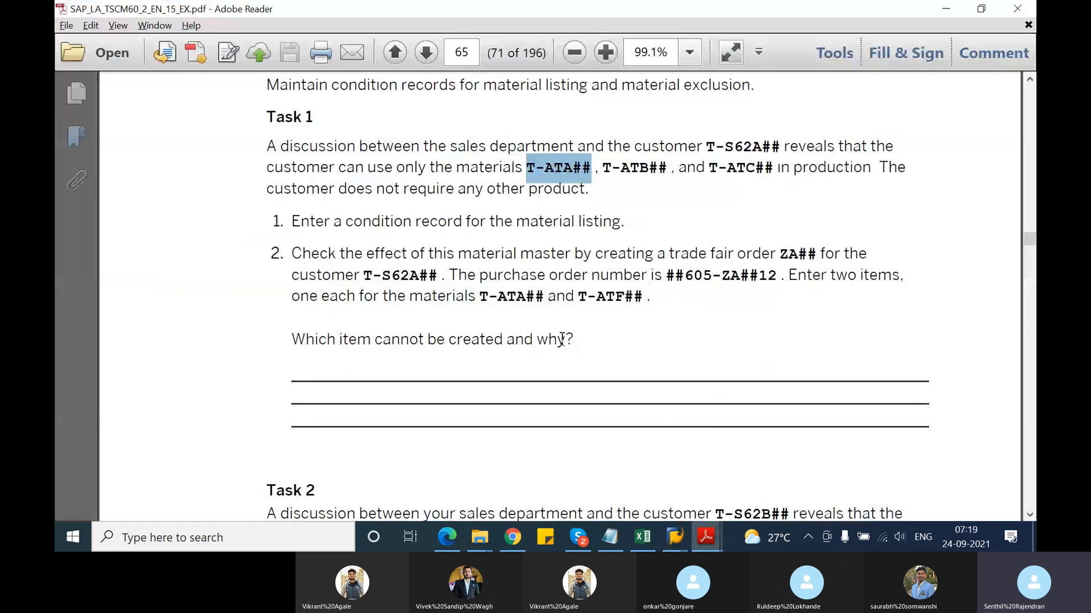
key("alt+Tab")
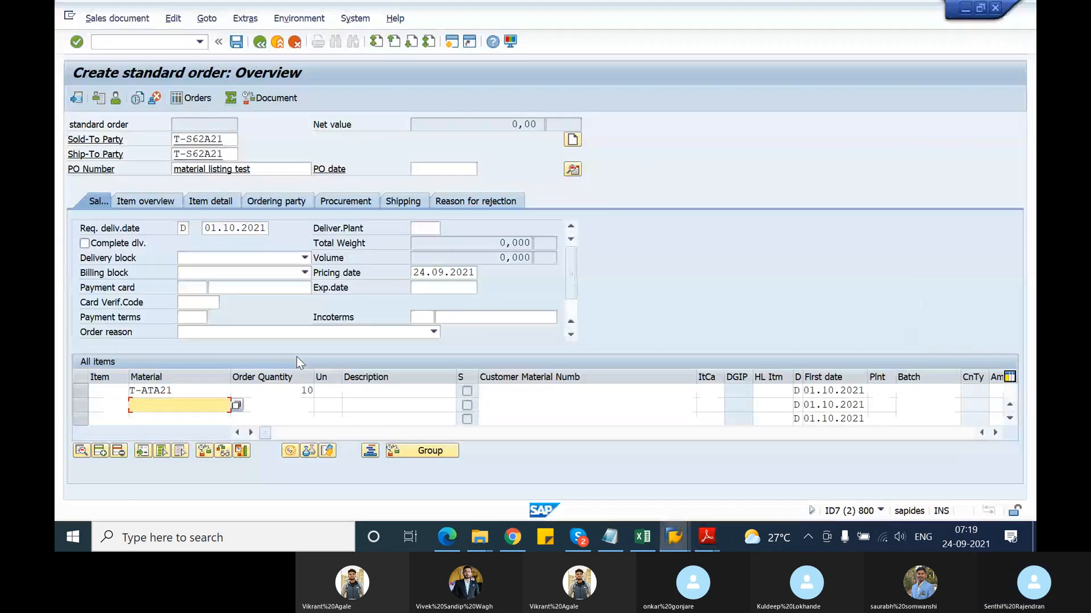
type("T-A")
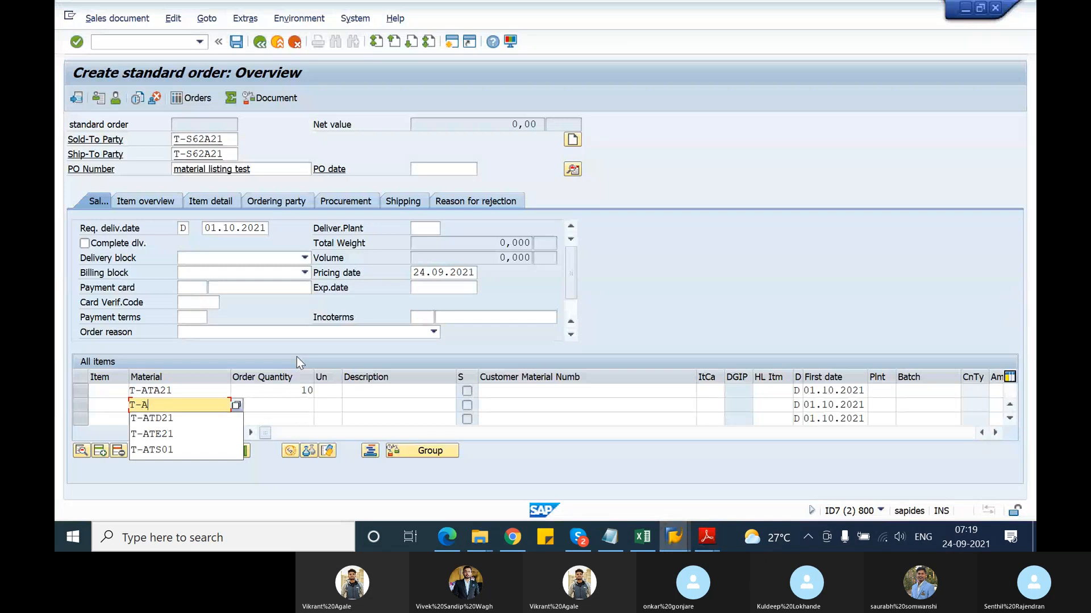
type("TF21")
key("Tab")
type("10")
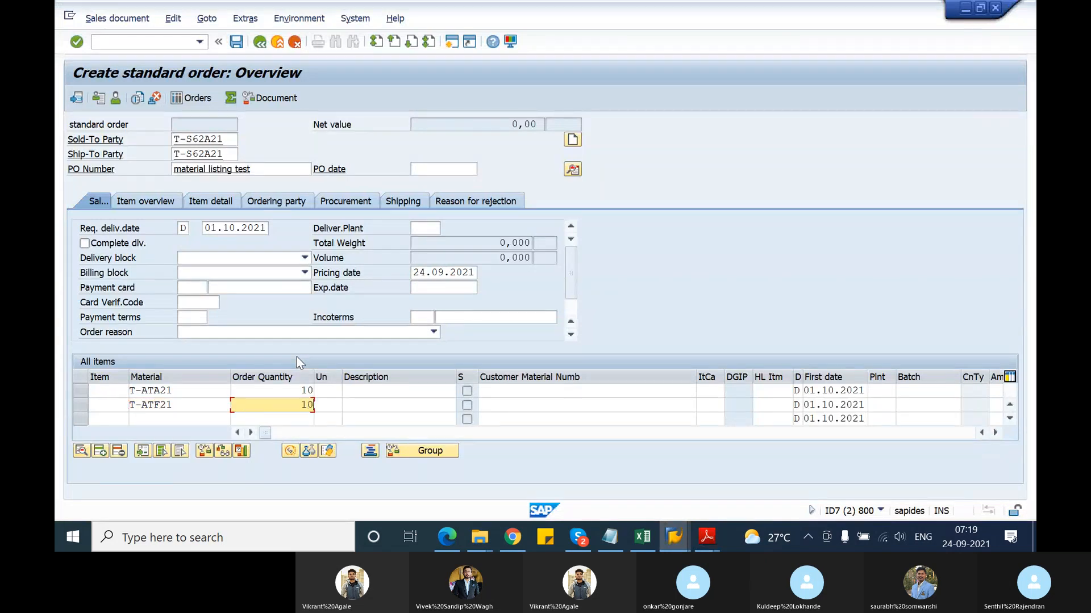
key("Return")
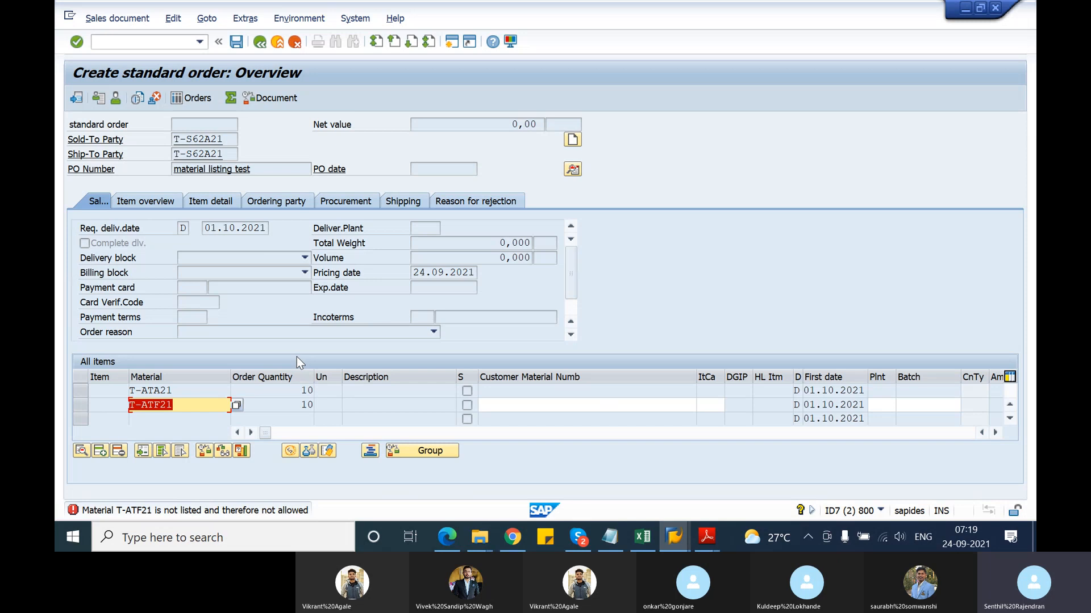
Change the rejected second item from T-ATF21 to T-ATB21
left_click(161, 404)
key("BackSpace")
type("B")
key("Return")
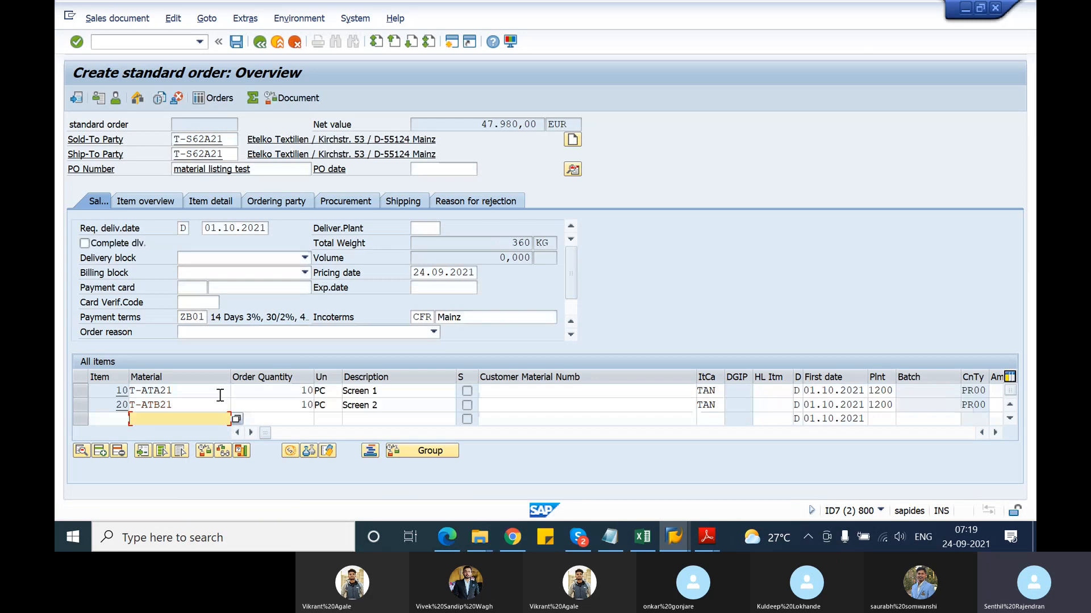
Add third item T-ATS01 at quantity 10, see it refused as not listed, and return to the PDF
type("T-")
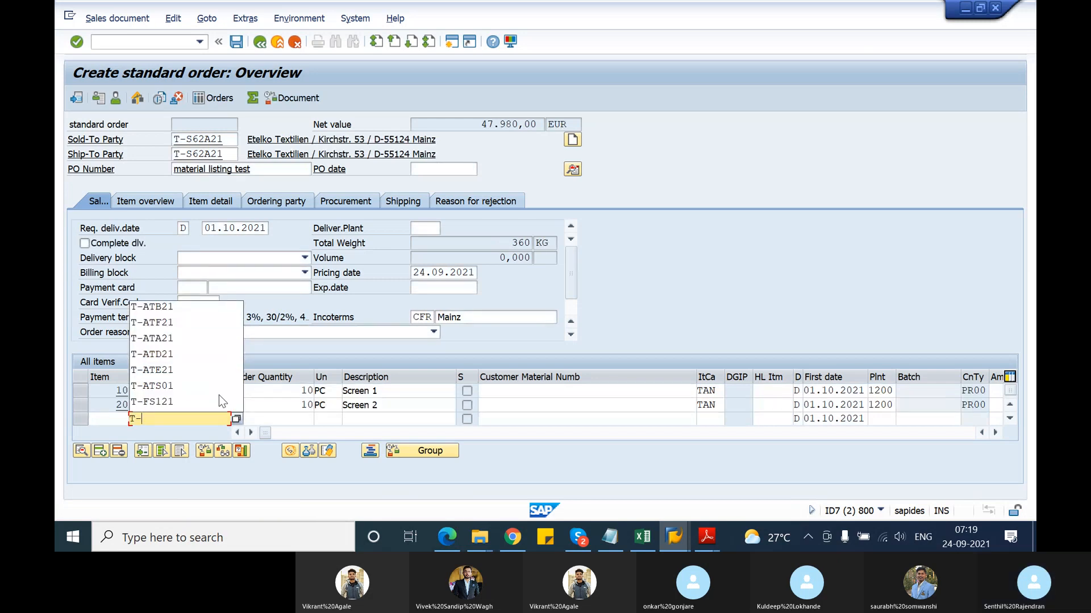
type("ATS01")
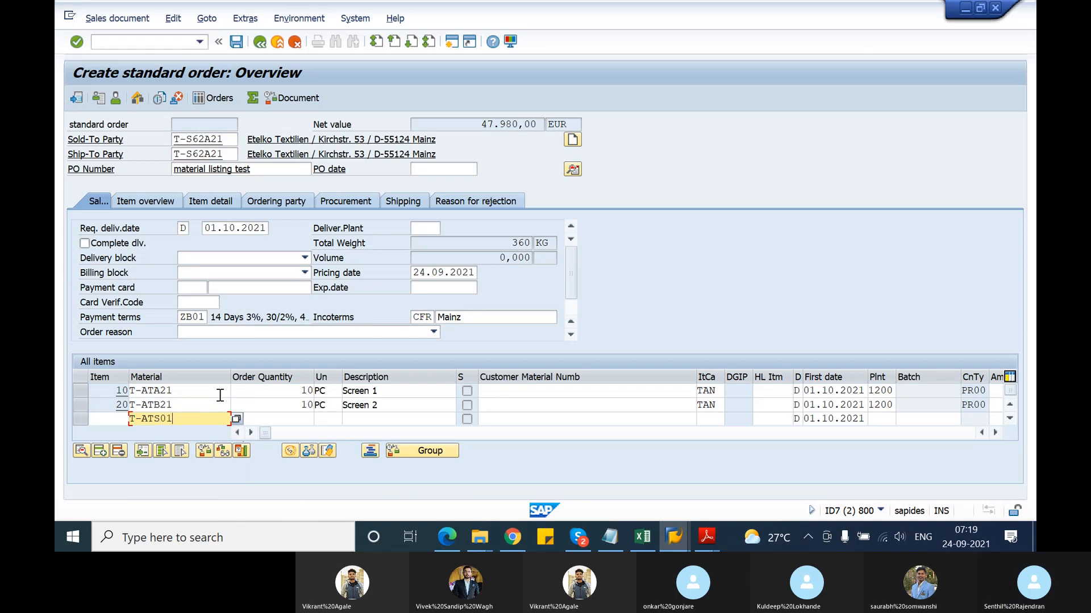
key("Tab")
type("10")
key("Return")
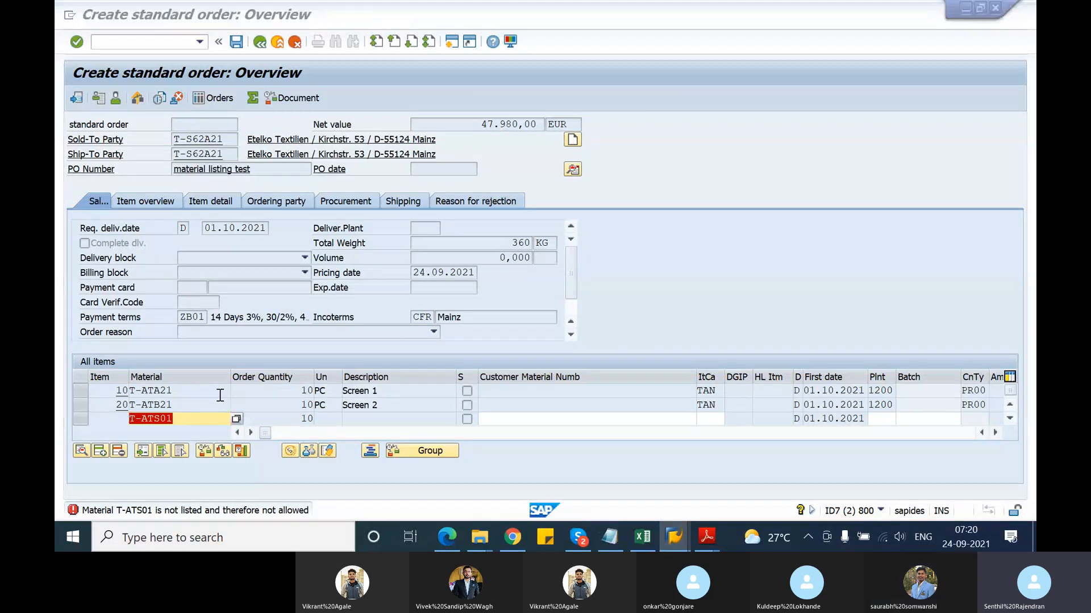
key("alt+Tab")
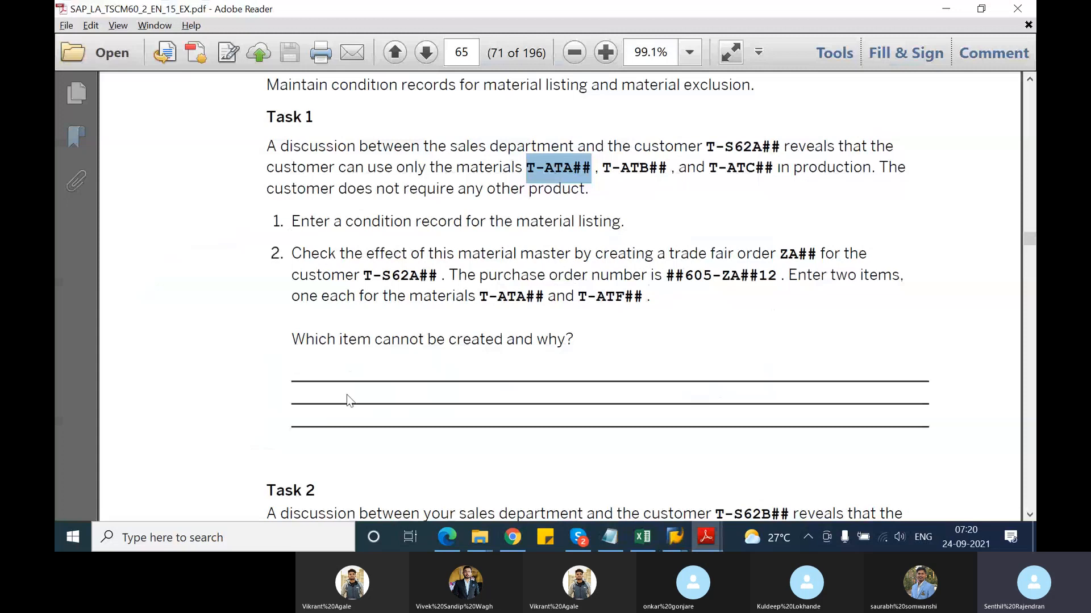
Scroll the exercise PDF to Task 2 and highlight materials 'T-ATF## or T-ATG##'
scroll(346, 392, "down", 3)
scroll(346, 392, "down", 3)
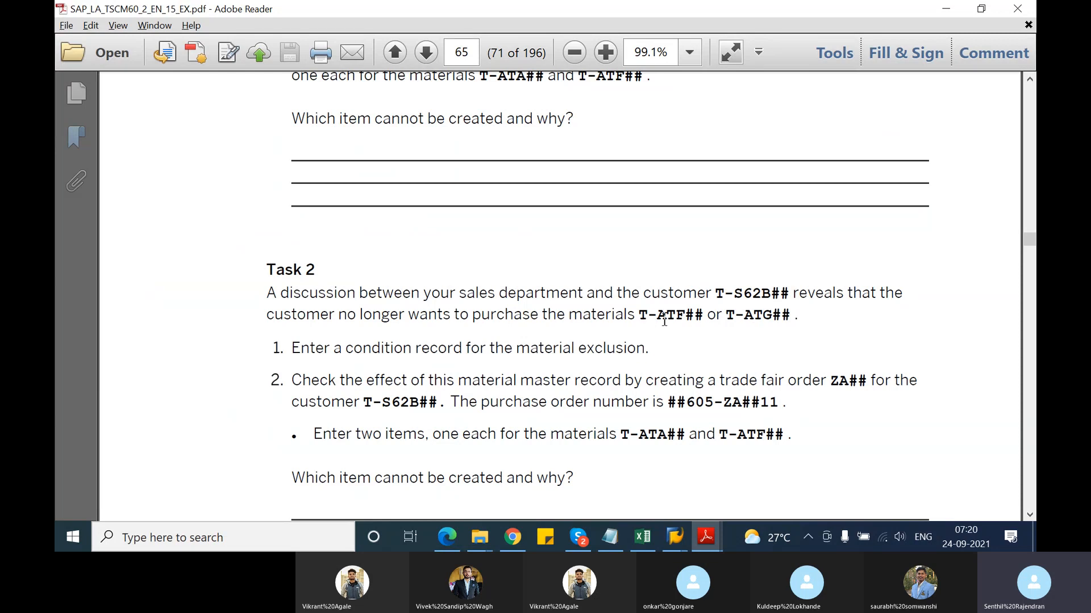
left_click_drag(637, 317, 791, 317)
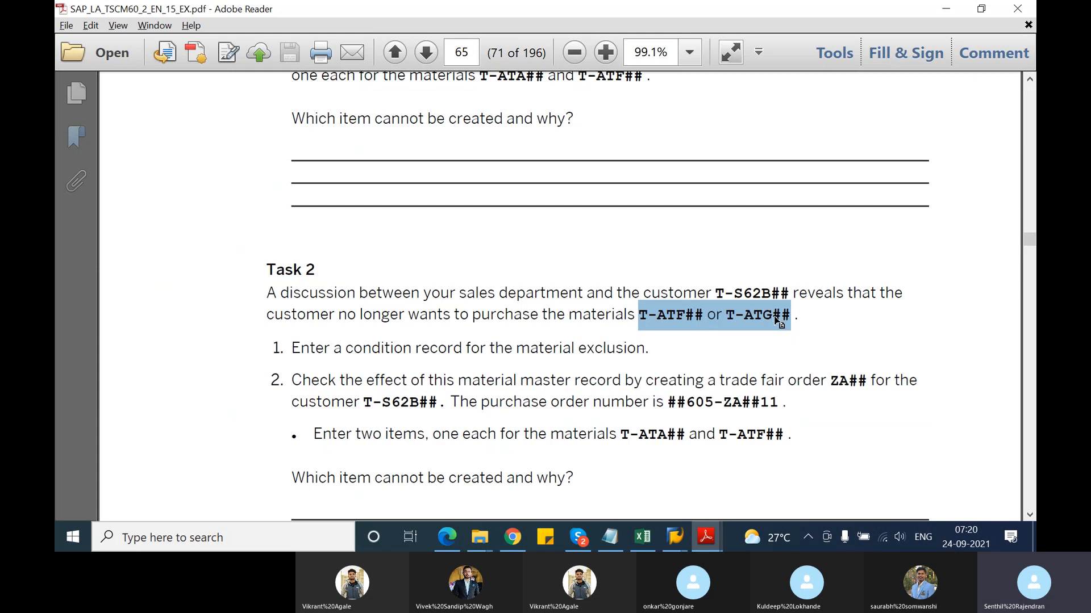
key("alt+Tab")
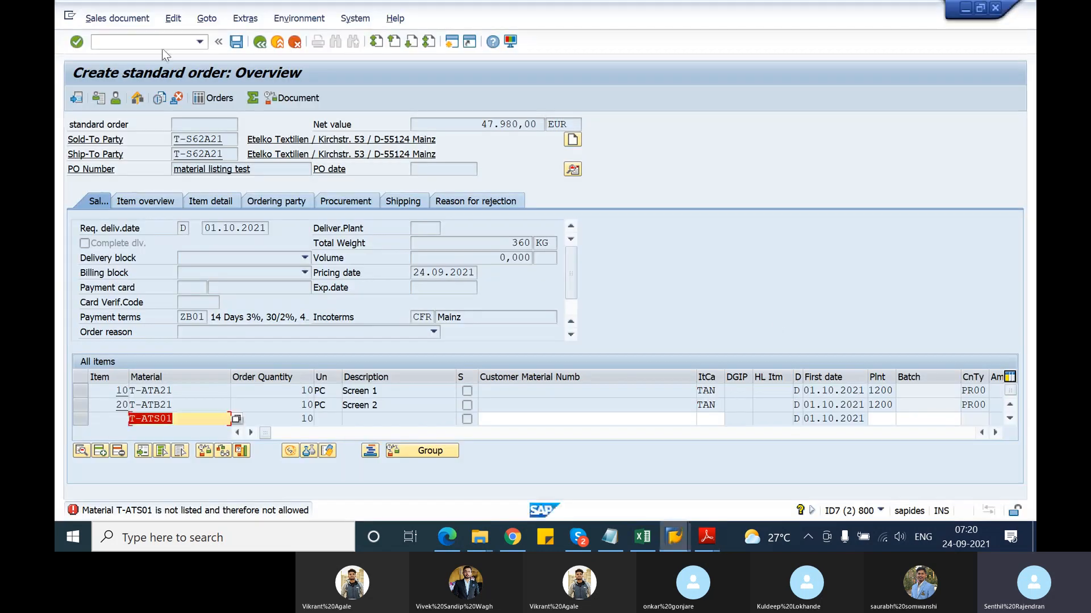
Start creating listing/exclusion records with /nvb using condition type B001
left_click(163, 48)
type("/nvb01")
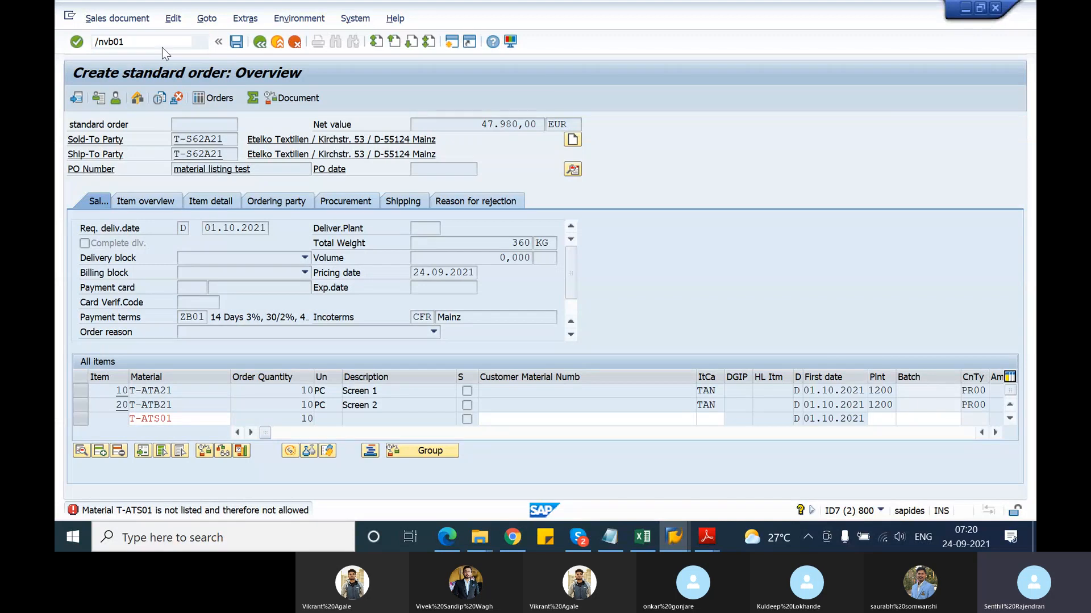
key("Return")
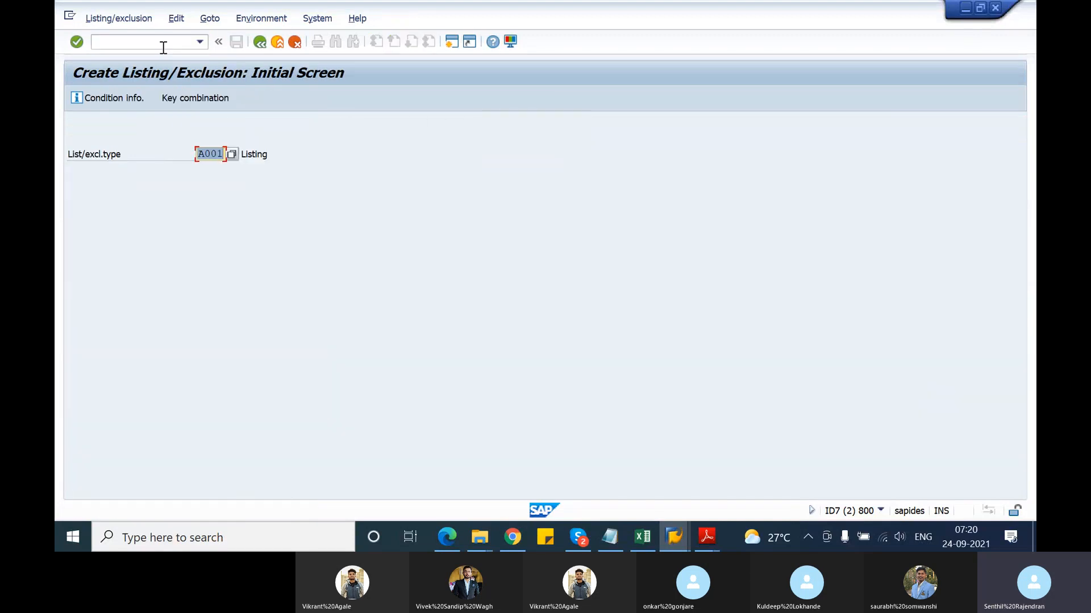
type("B001")
key("Return")
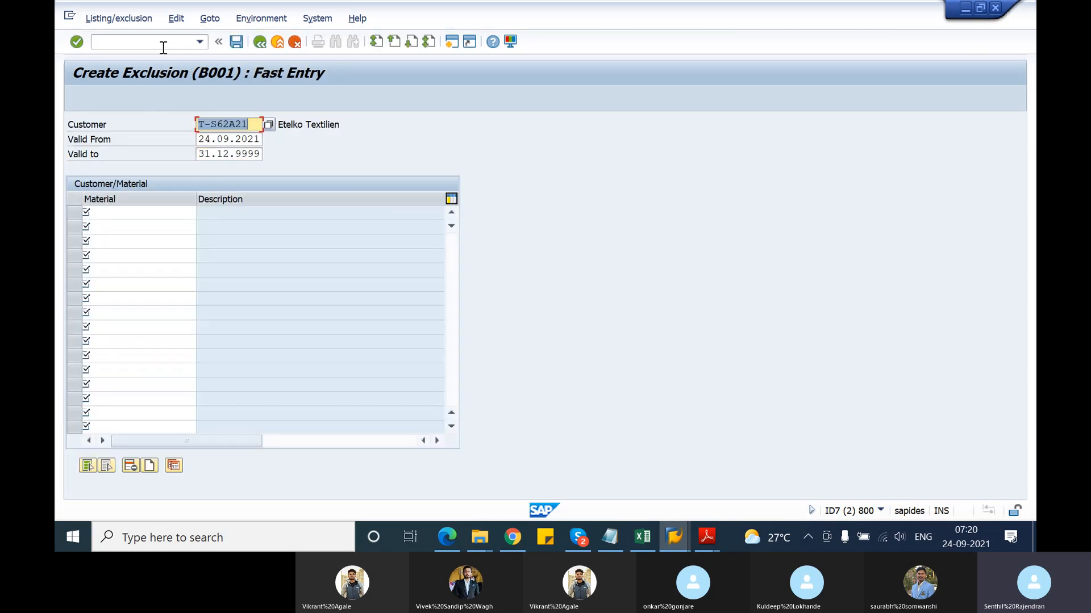
Enter excluded materials T-ATF21 and T-ATG21 in Fast Entry and save the records
left_click(124, 216)
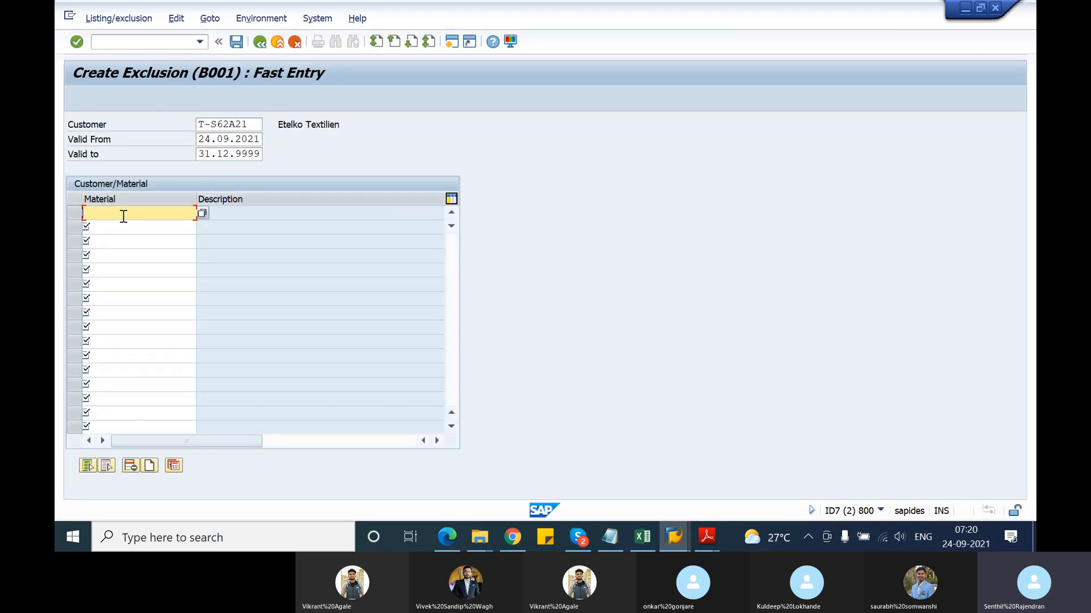
type("T")
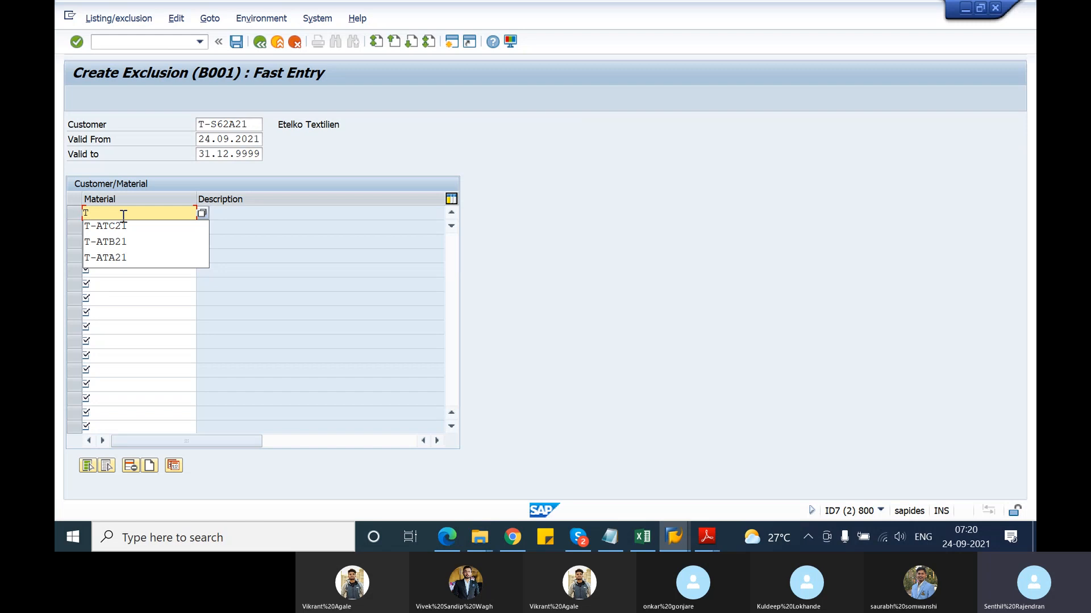
type("-")
type("ATF21")
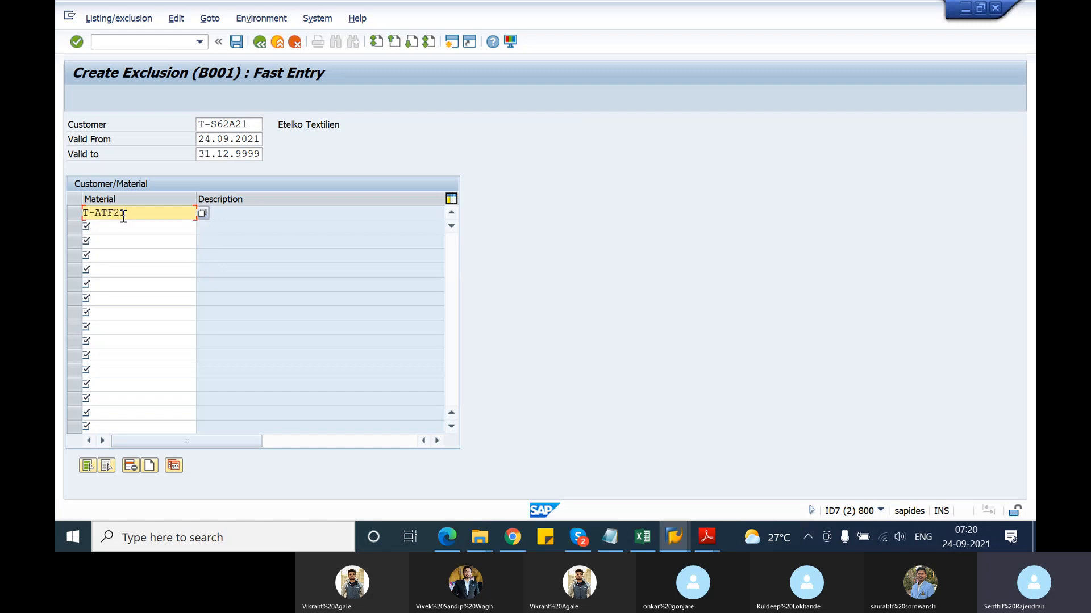
key("Down")
type("T")
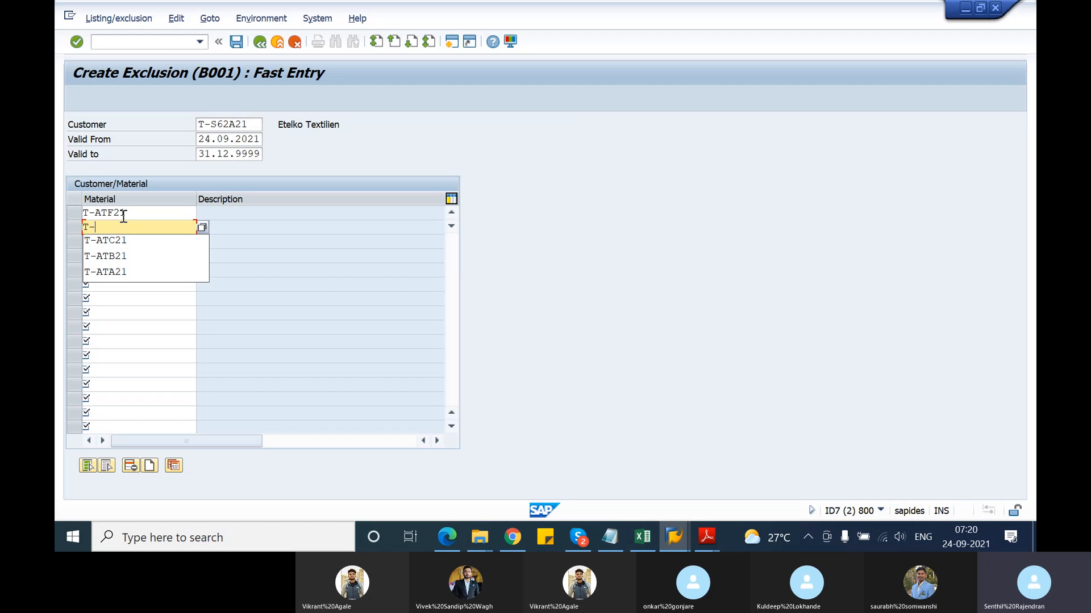
key("alt+Tab")
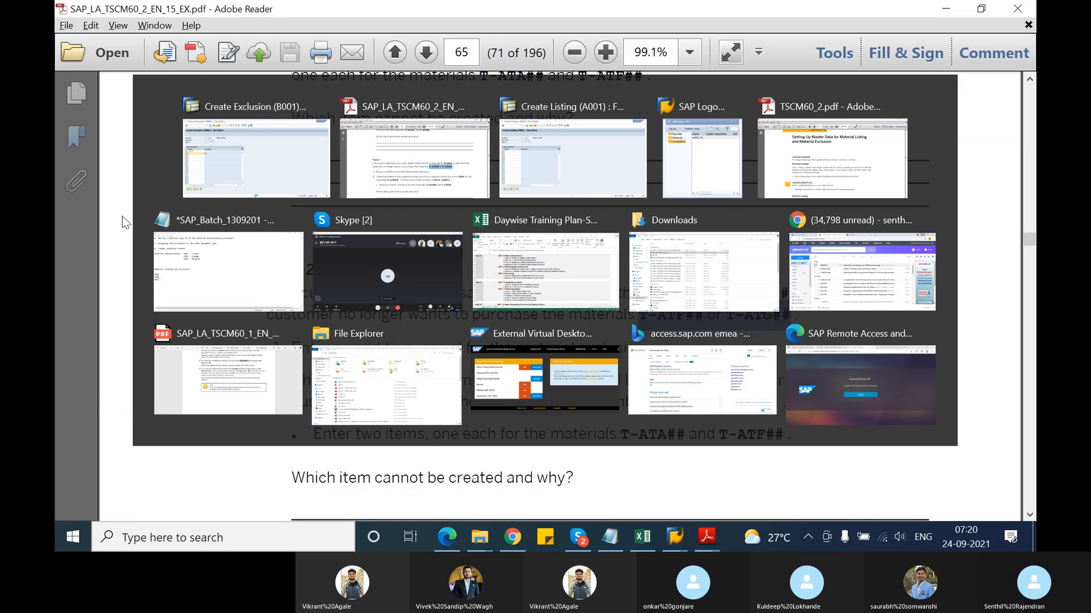
key("alt+Tab")
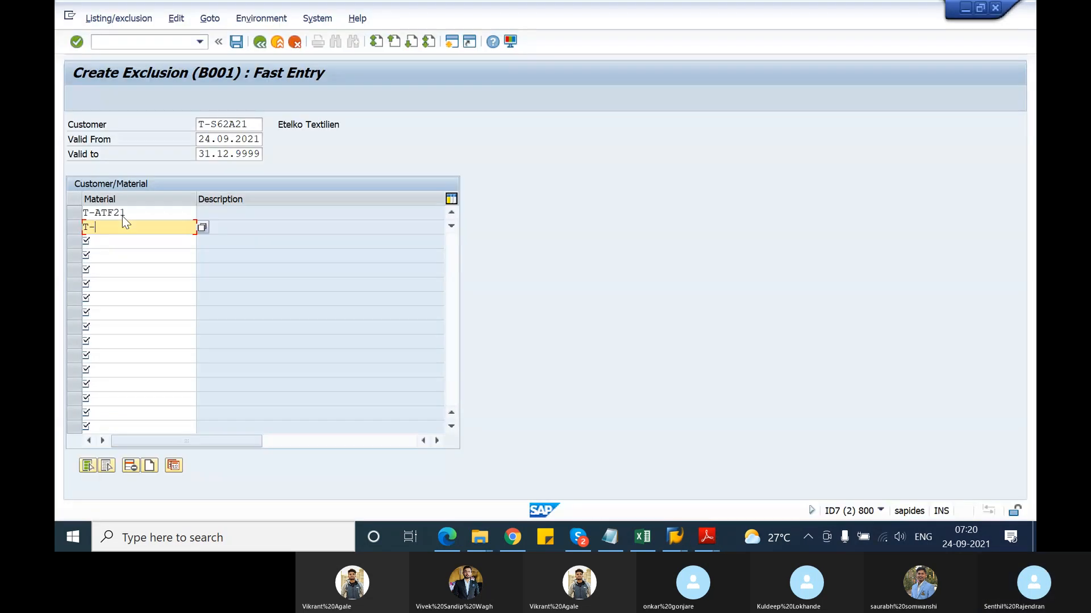
key("alt+Tab")
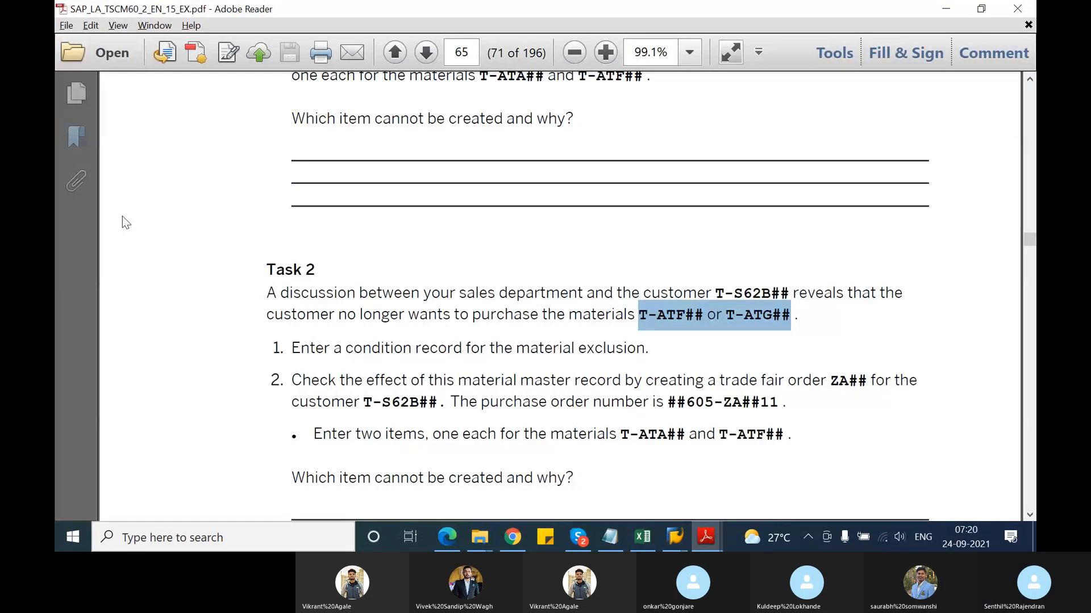
key("alt+Tab")
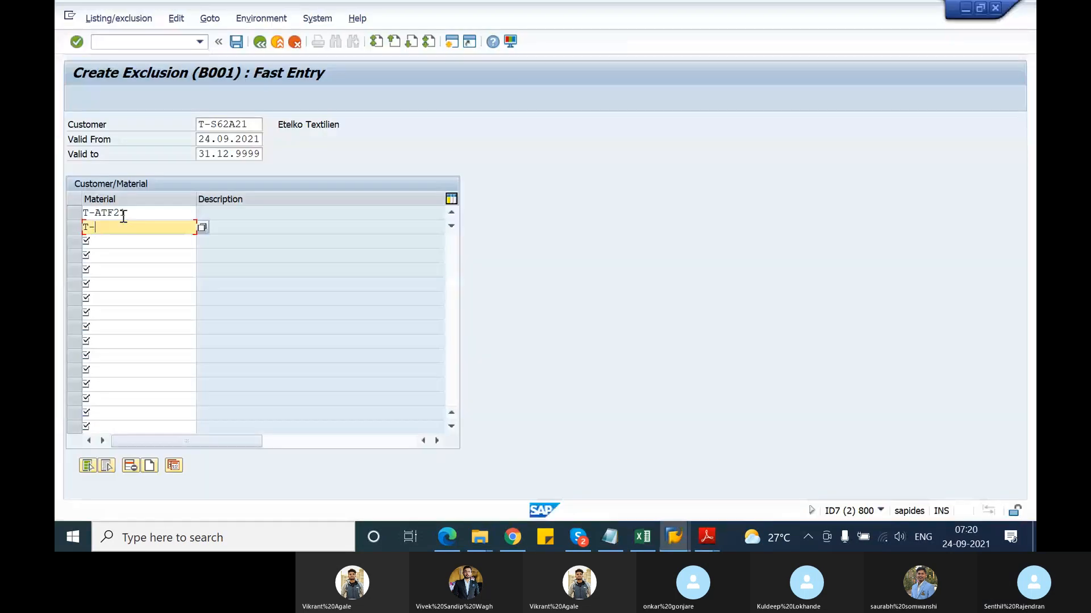
type("ATG21")
key("Return")
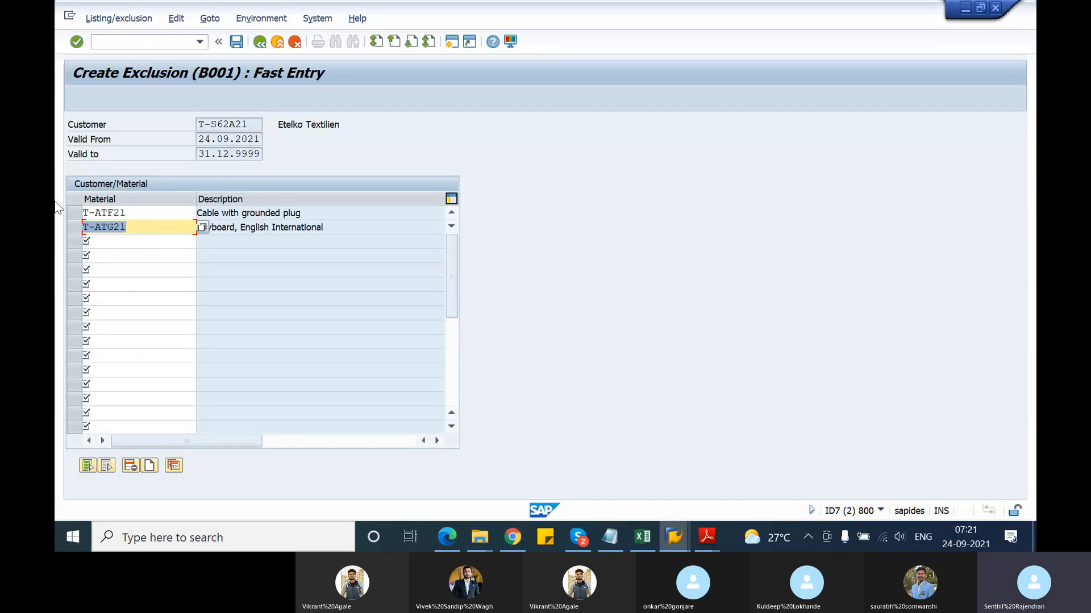
left_click(236, 42)
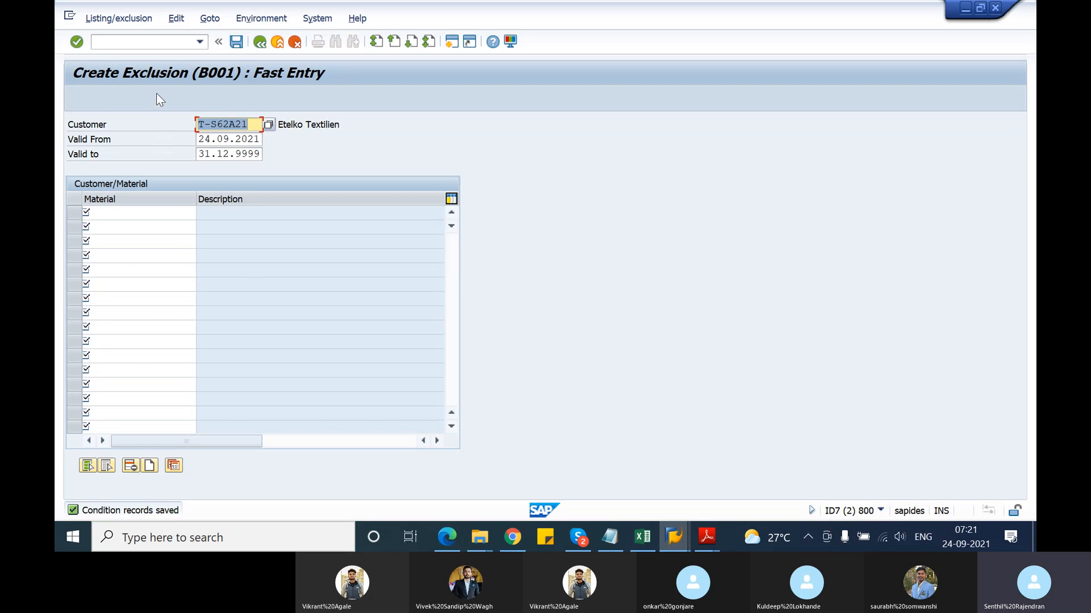
key("alt+Tab")
key("alt+Tab")
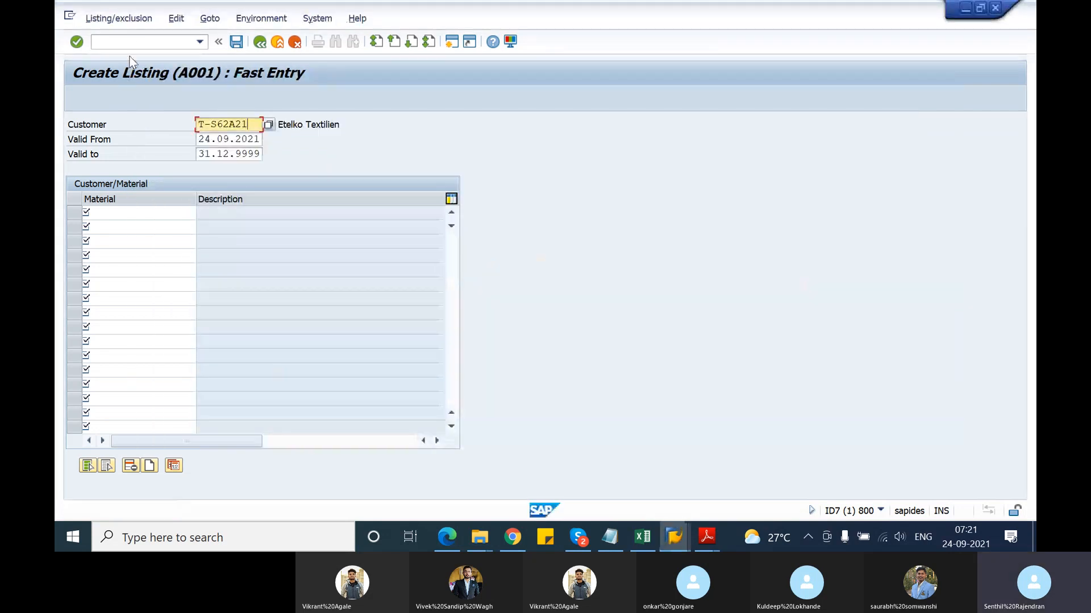
In the other session, start a standard order via /nva for sales area 1000 / 10 / 00
left_click(134, 42)
type("/nva01")
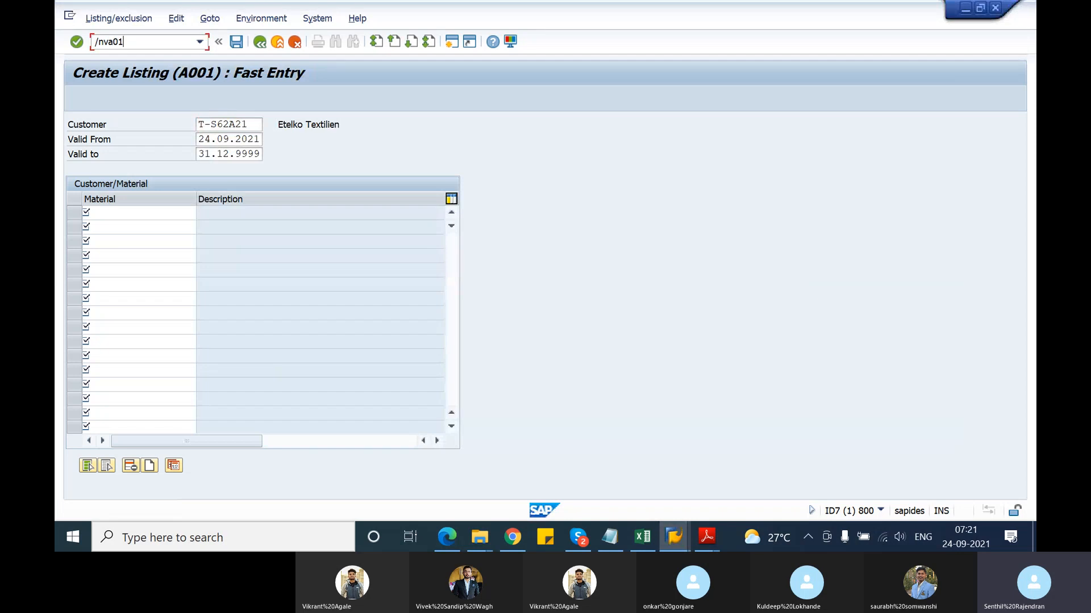
key("Return")
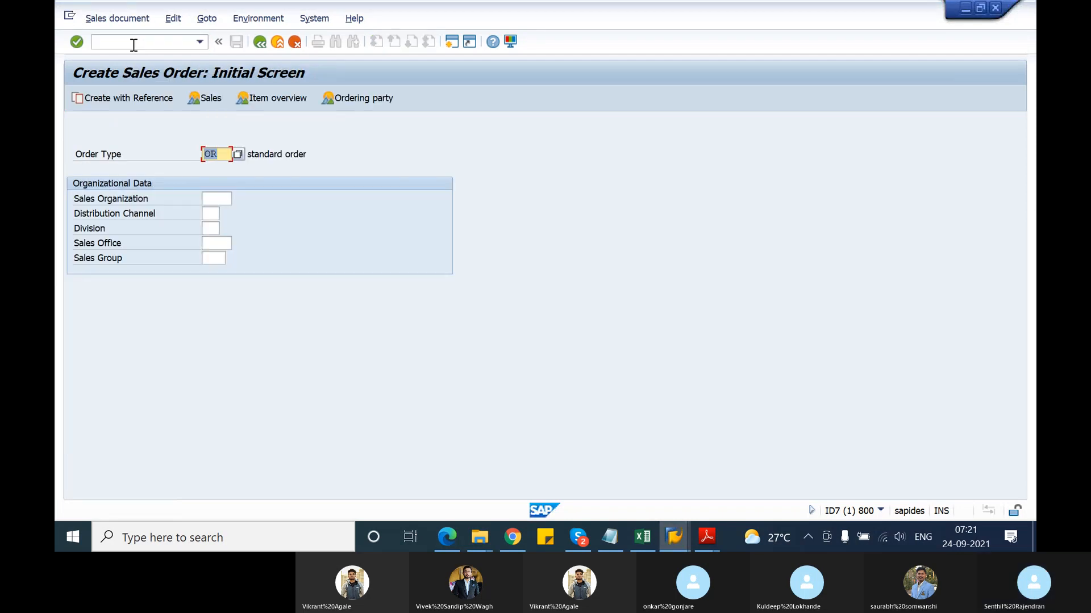
key("Tab")
type("1000")
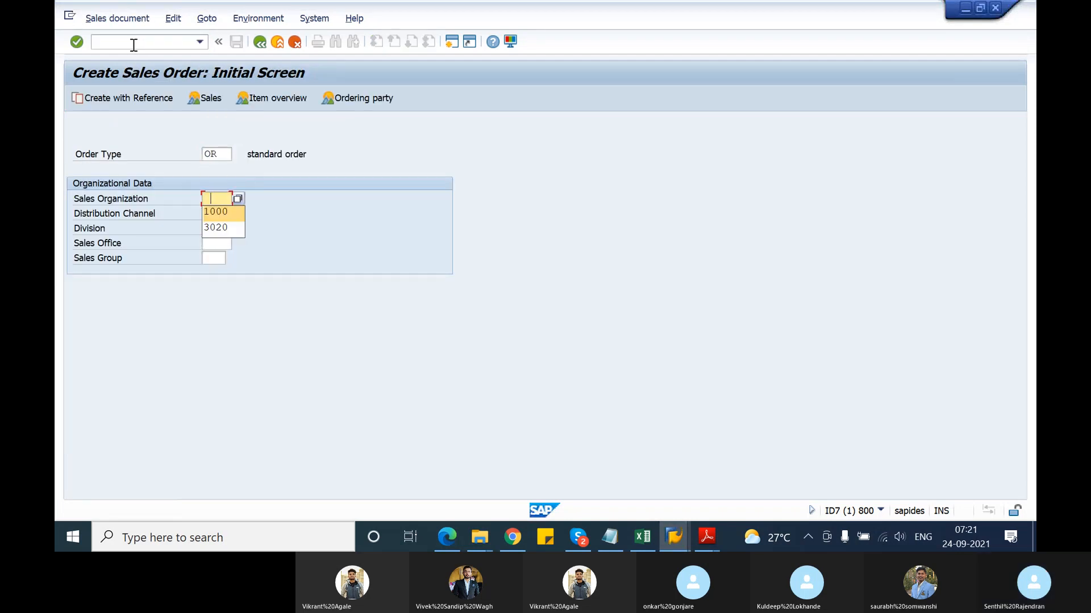
key("Tab")
type("10")
key("Tab")
type("00")
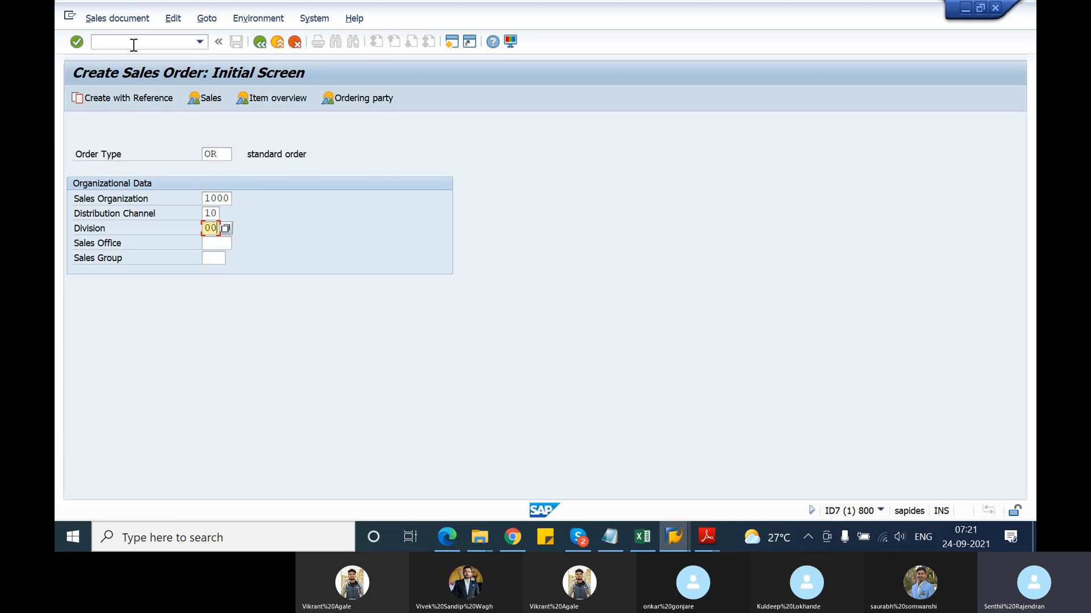
key("Return")
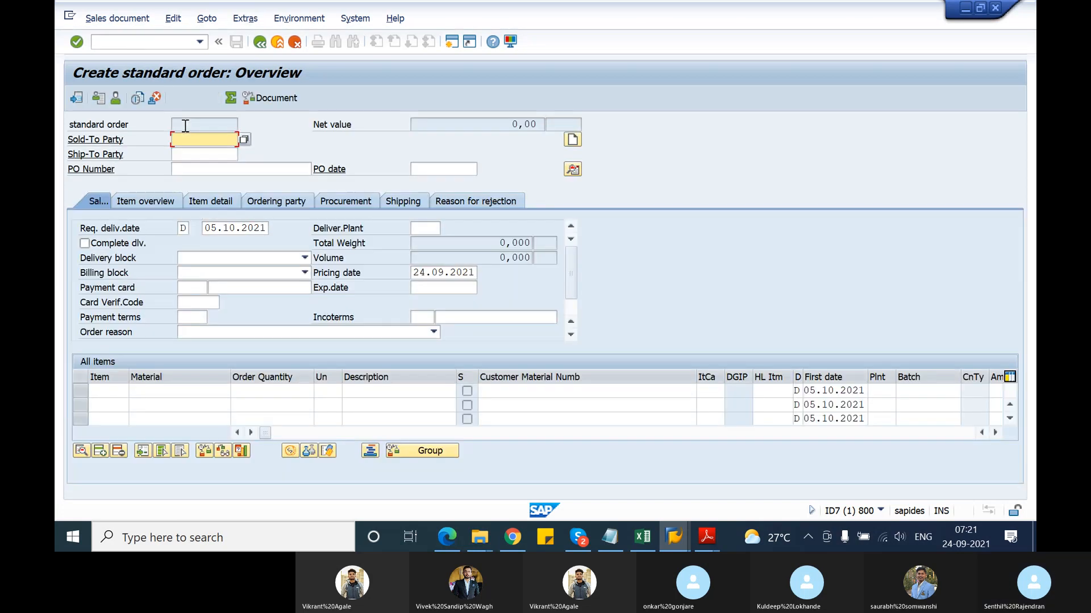
Set the test customer as sold-to and ship-to party, with PO number 'material exclusion test'
left_click(195, 140)
left_click(200, 151)
left_click(200, 154)
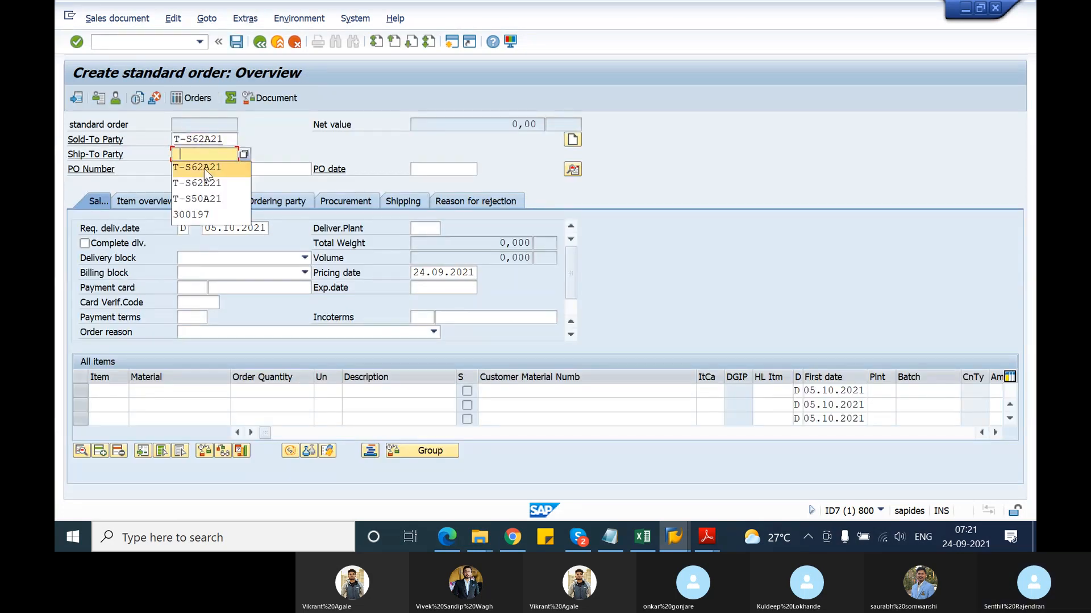
left_click(203, 167)
left_click(205, 168)
left_click(205, 182)
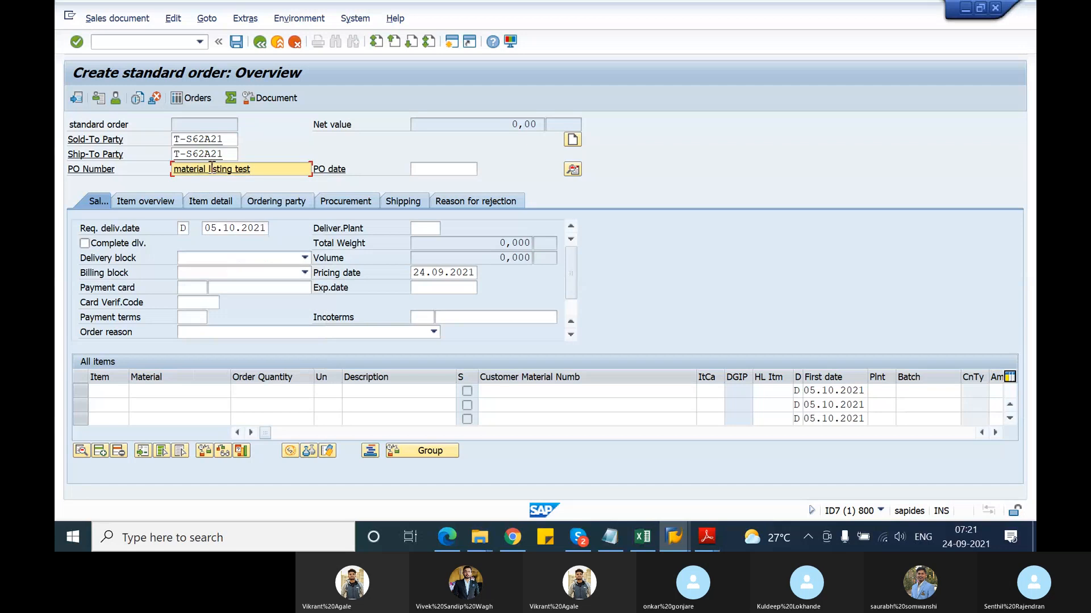
left_click(211, 168)
key("BackSpace")
key("BackSpace")
key("BackSpace")
key("Delete")
key("Delete")
key("Delete")
key("Delete")
type("exclusion")
Add item T-ATF21 with quantity 10, which is rejected as excluded
left_click(183, 392)
left_click(183, 392)
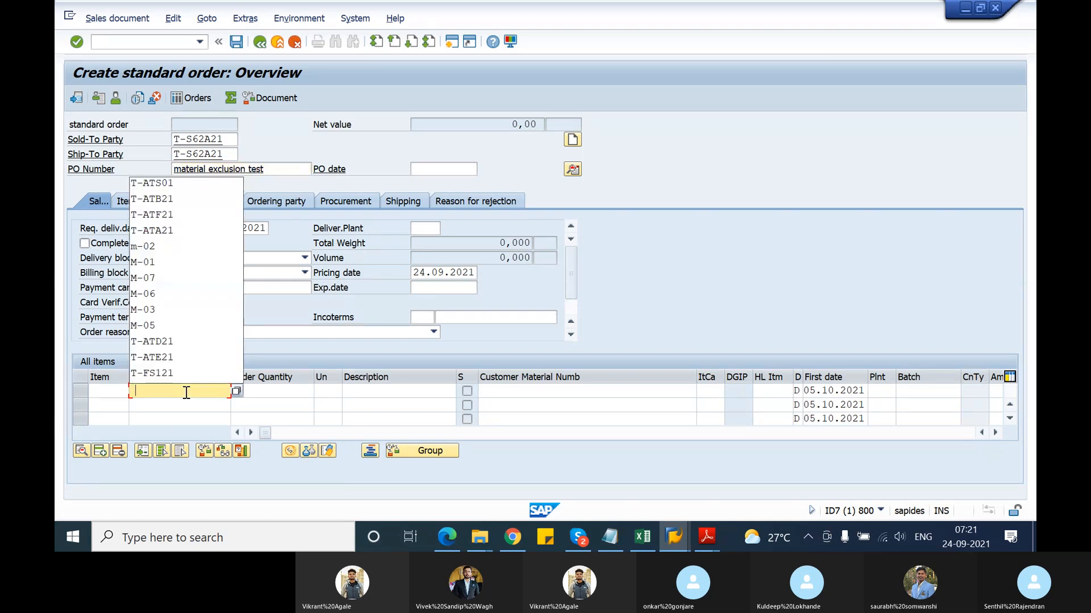
left_click(172, 215)
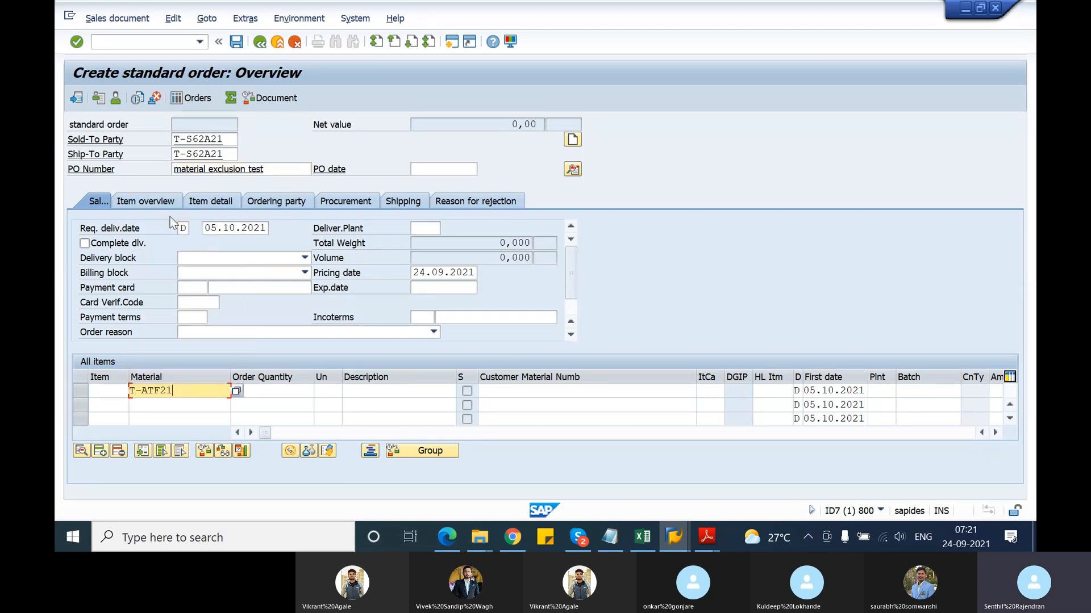
left_click(265, 391)
type("10")
key("Return")
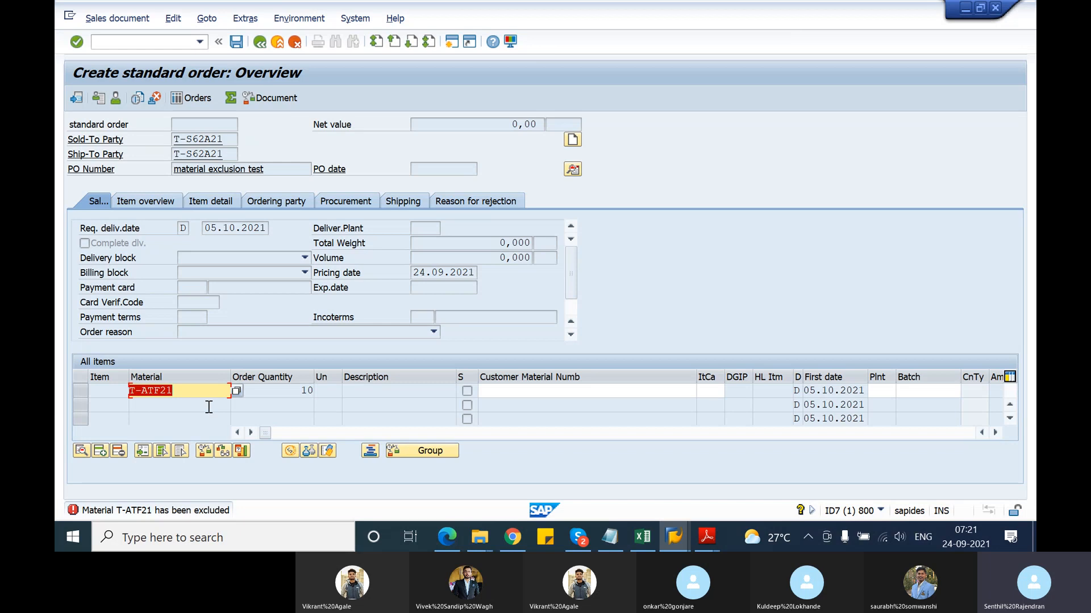
Change the rejected material to T-ATA21, accepted at 10 PC
left_click(158, 392)
key("Delete")
type("A")
key("Return")
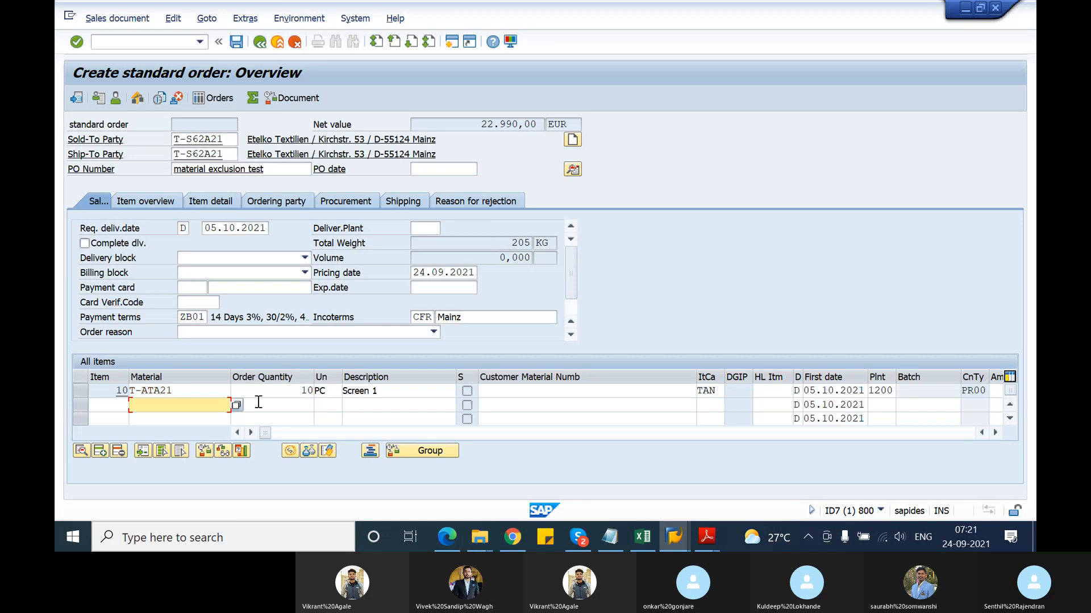
Add item T-ATG21 with quantity 10 and see it rejected as excluded
type("T")
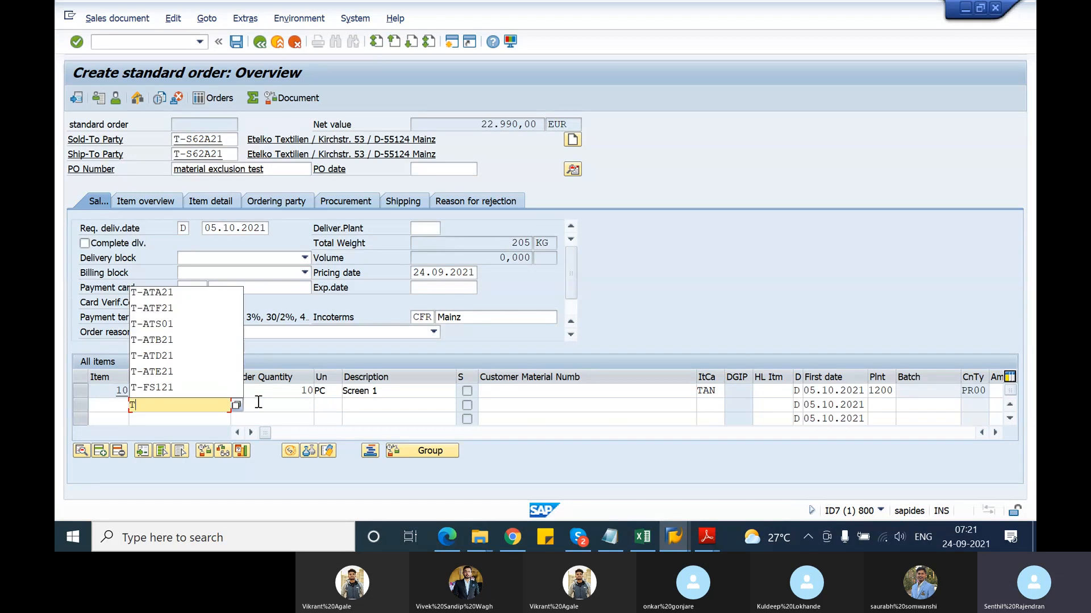
type("-ATG21")
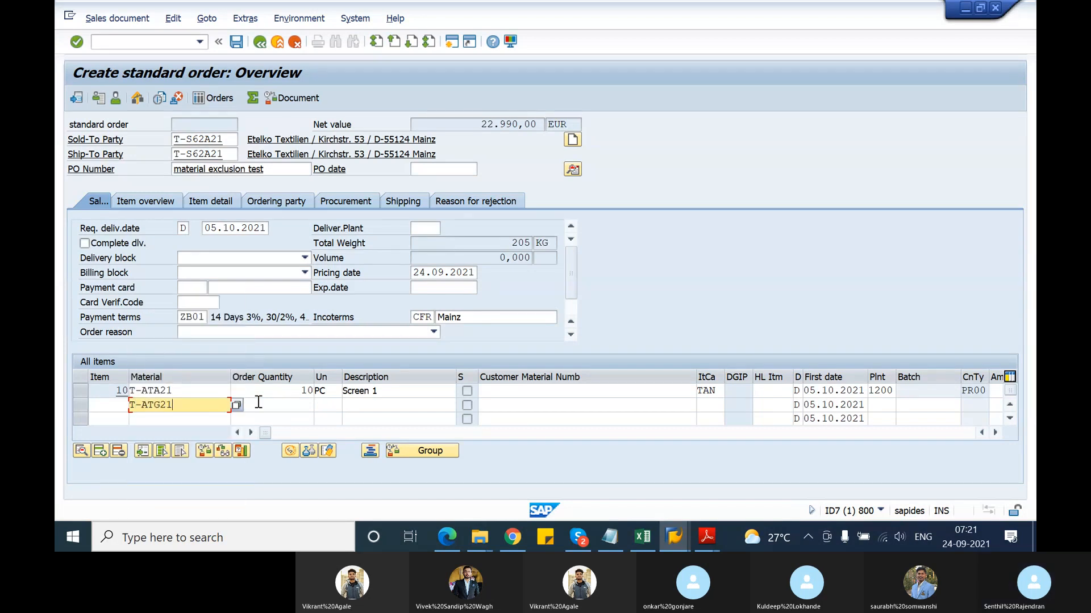
key("Tab")
type("10")
key("Return")
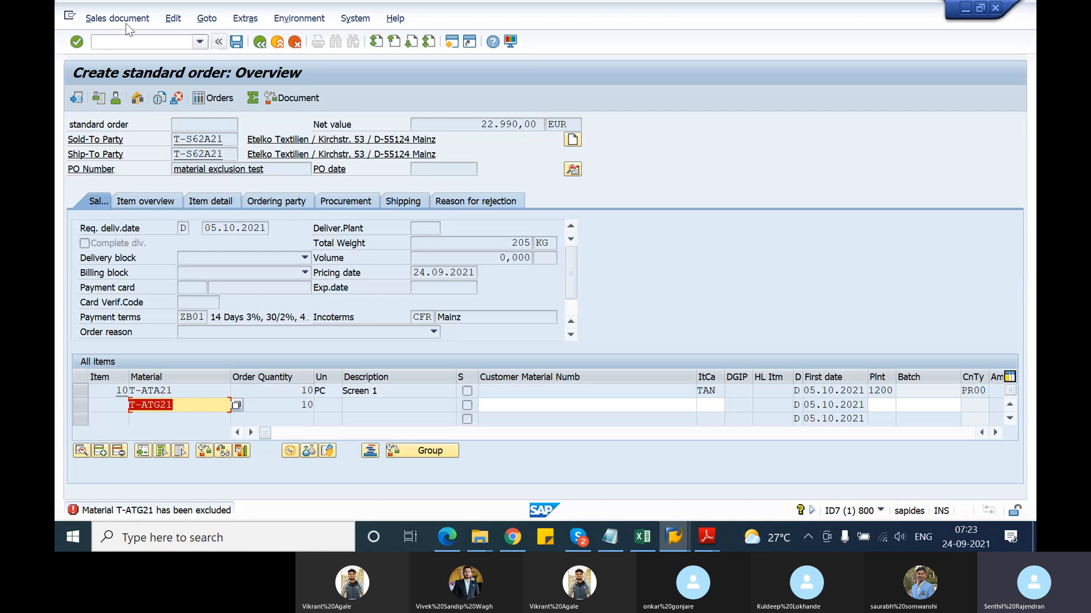
Leave the unsaved order with /n for the SAP Easy Access menu
left_click(116, 38)
type("/n")
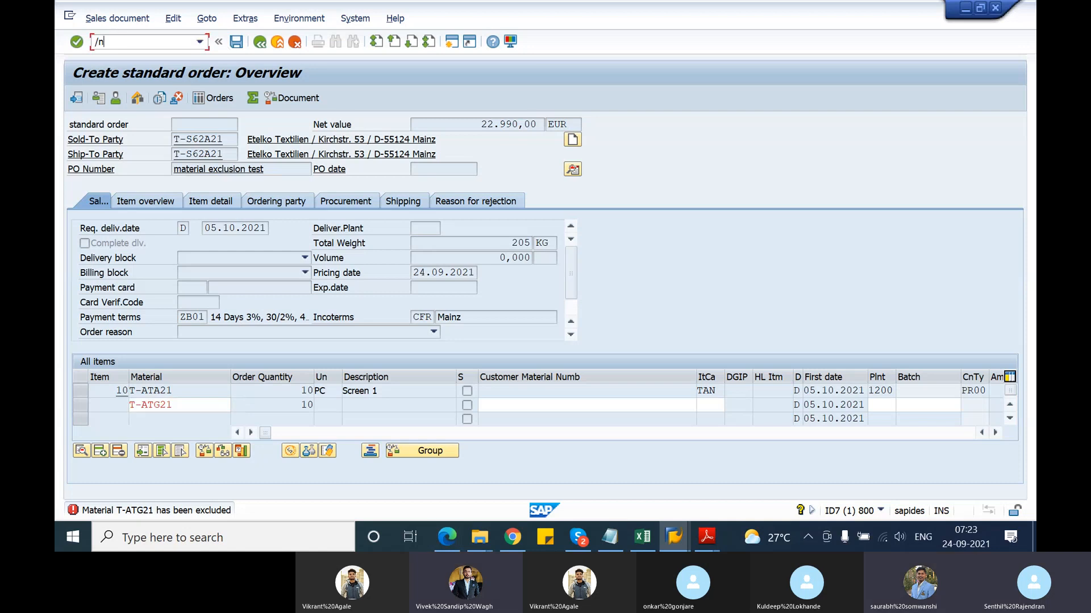
key("Return")
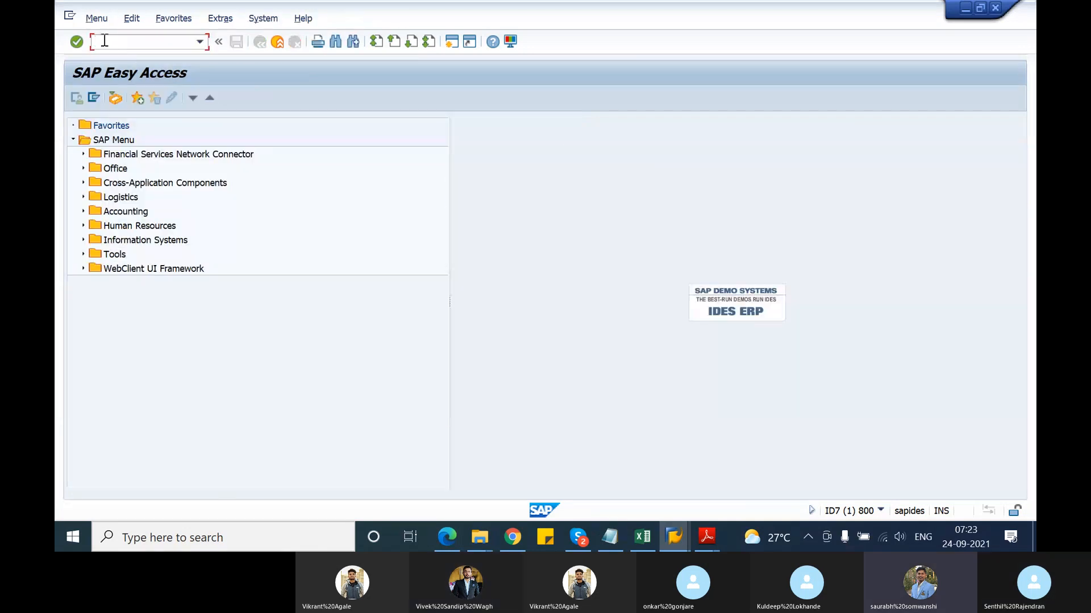
Exit the Create Exclusion session with /n back to SAP Easy Access
left_click(674, 537)
left_click(775, 486)
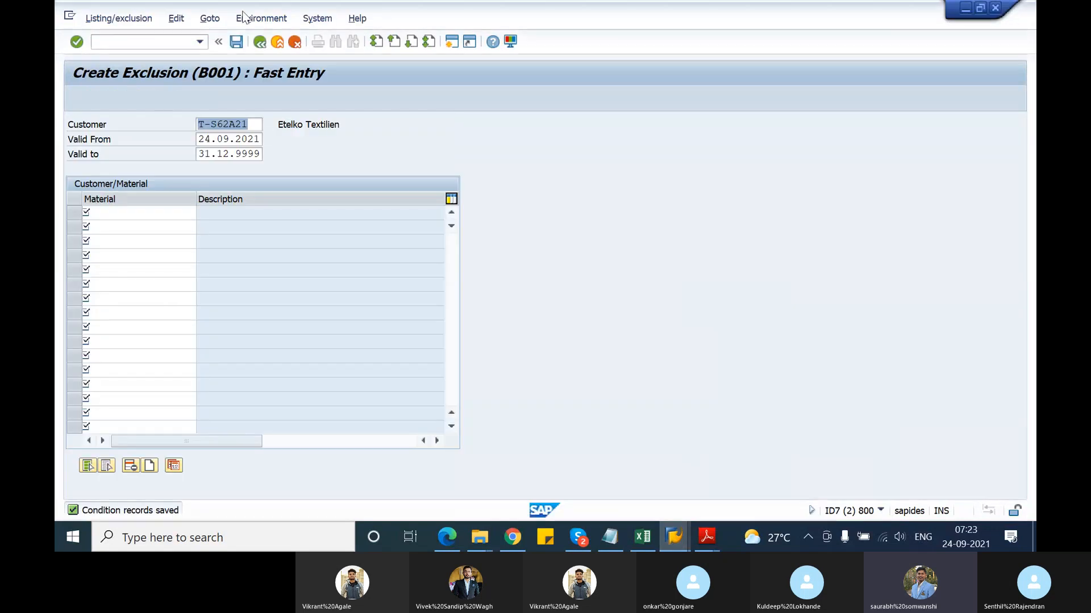
left_click(156, 43)
type("/n")
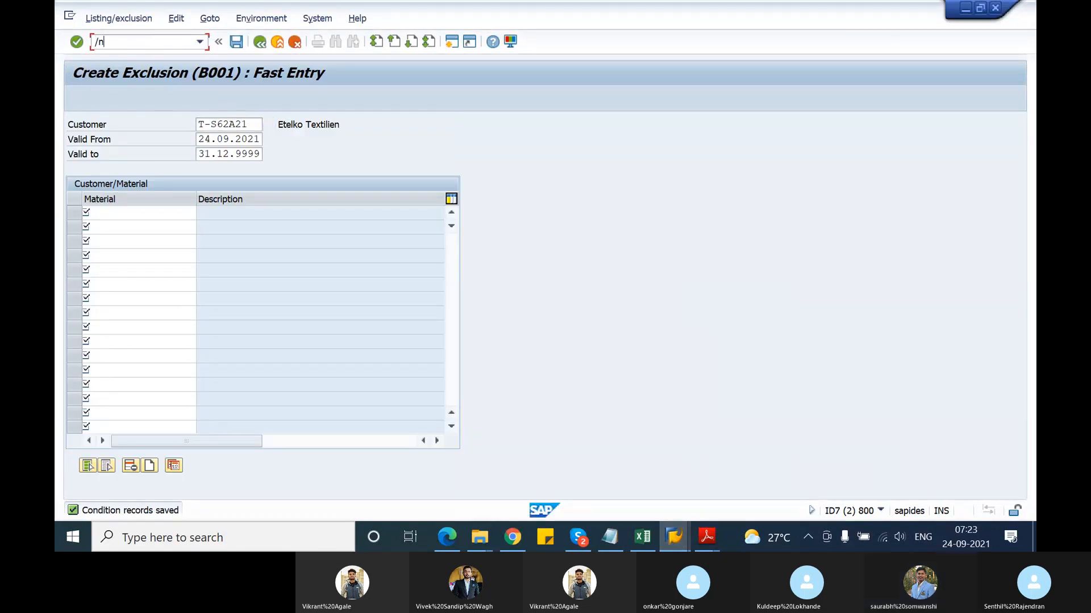
key("Return")
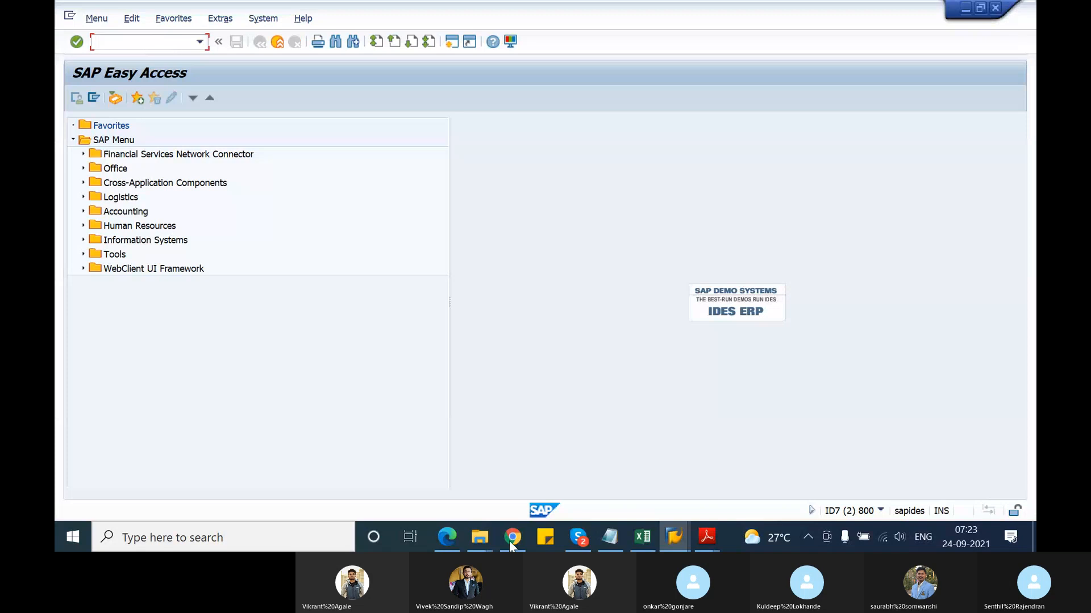
Minimize the Skype call window
mouse_move(587, 543)
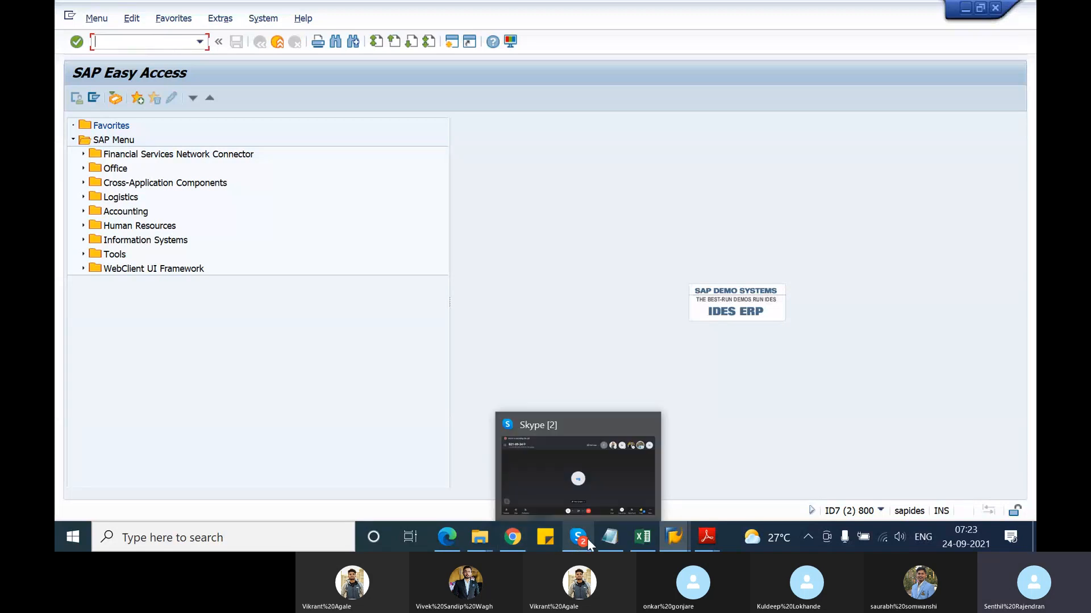
left_click(538, 465)
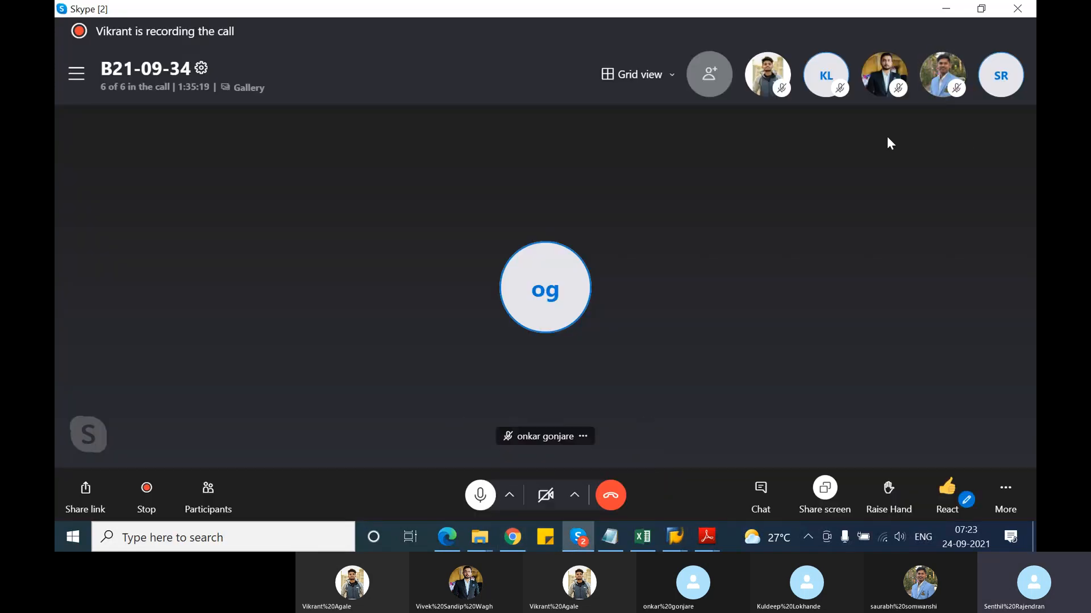
left_click(947, 12)
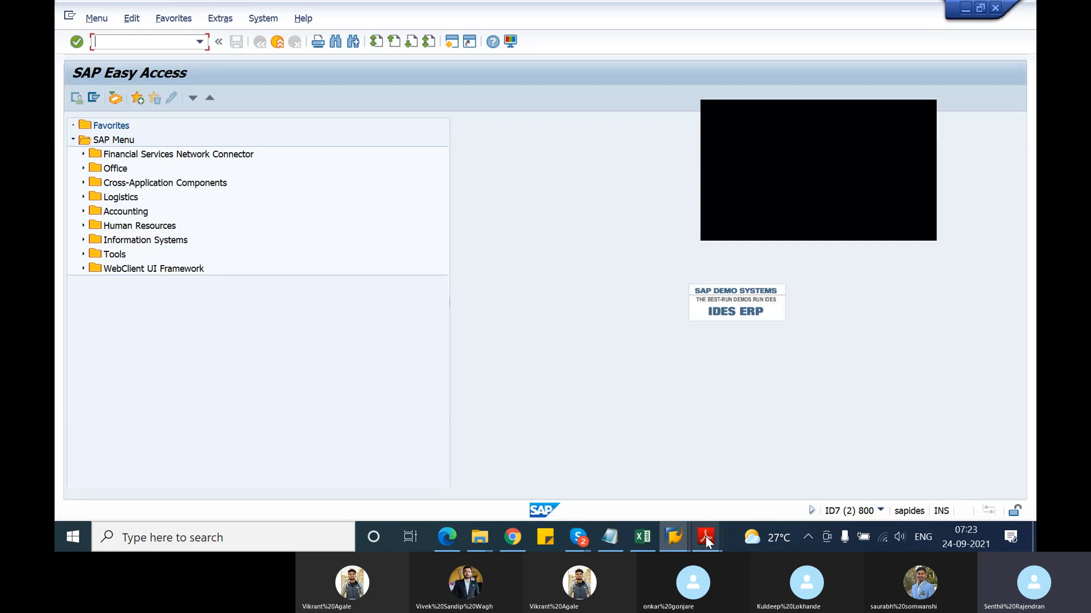
Bring up the TSCM60_2.pdf course document, scroll onward, and close the floating call mini-window
mouse_move(708, 537)
left_click(679, 494)
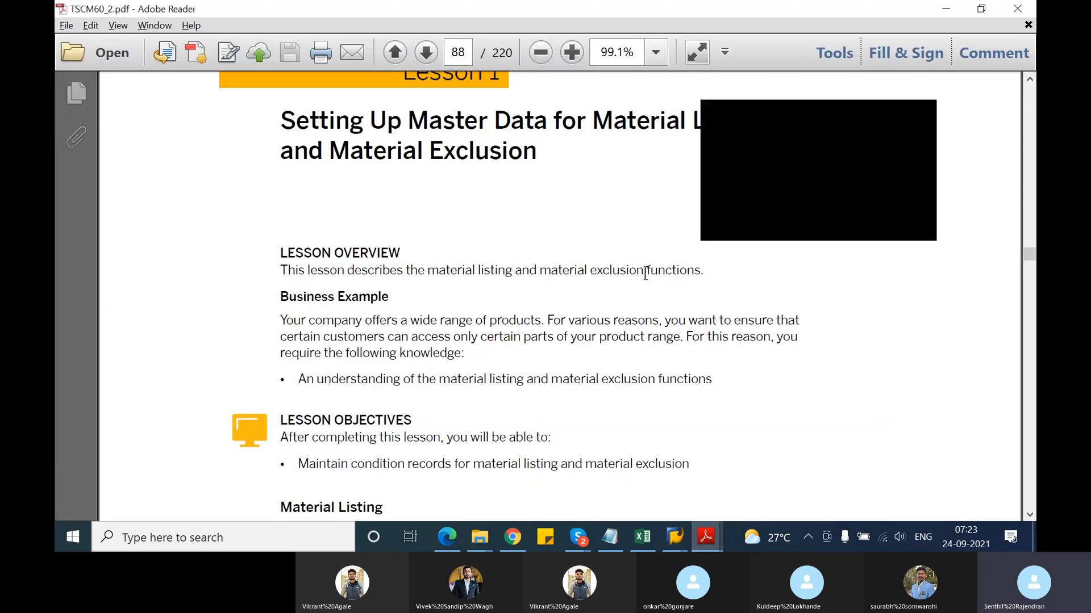
scroll(631, 284, "down", 8)
scroll(584, 362, "down", 15)
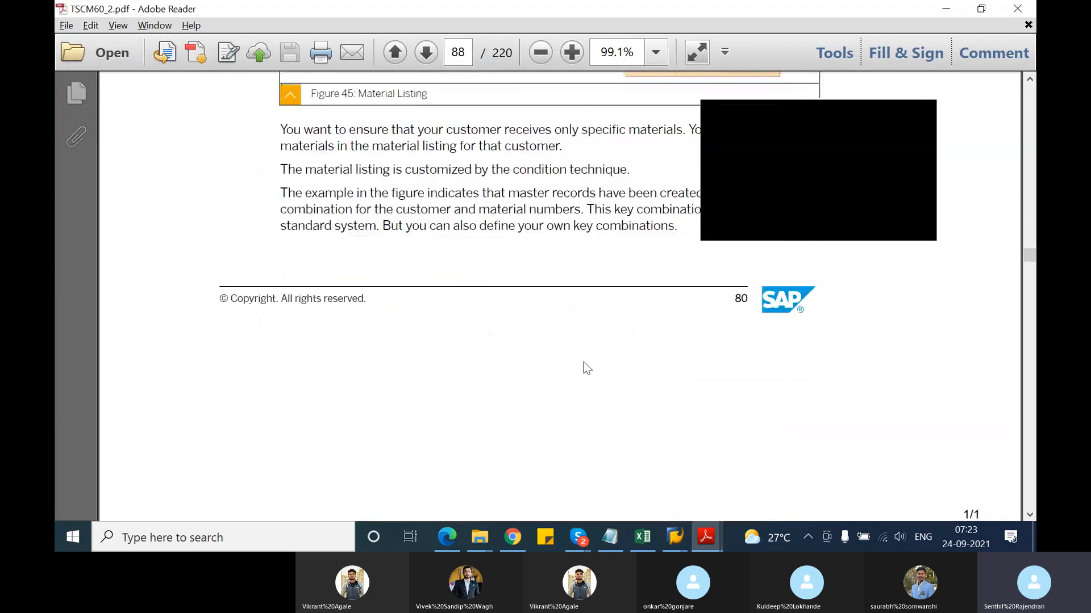
scroll(583, 361, "down", 10)
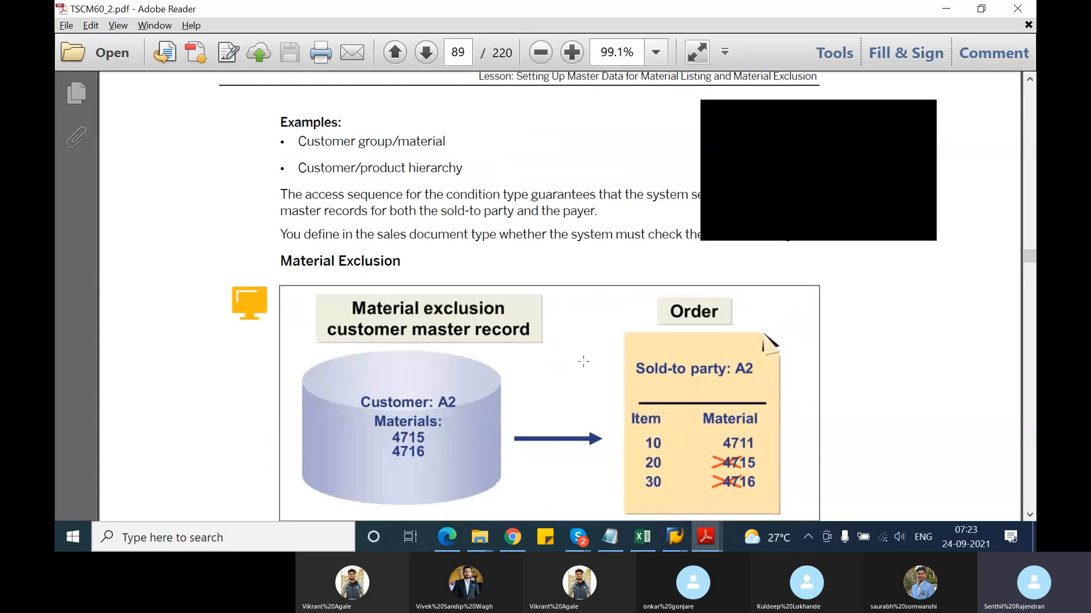
scroll(583, 361, "down", 3)
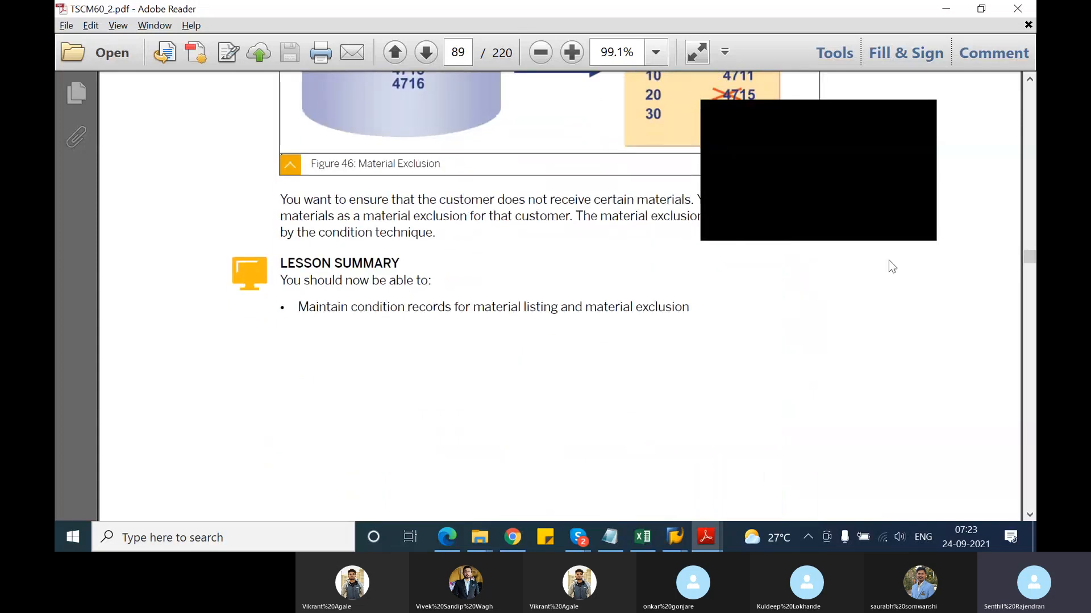
left_click(924, 118)
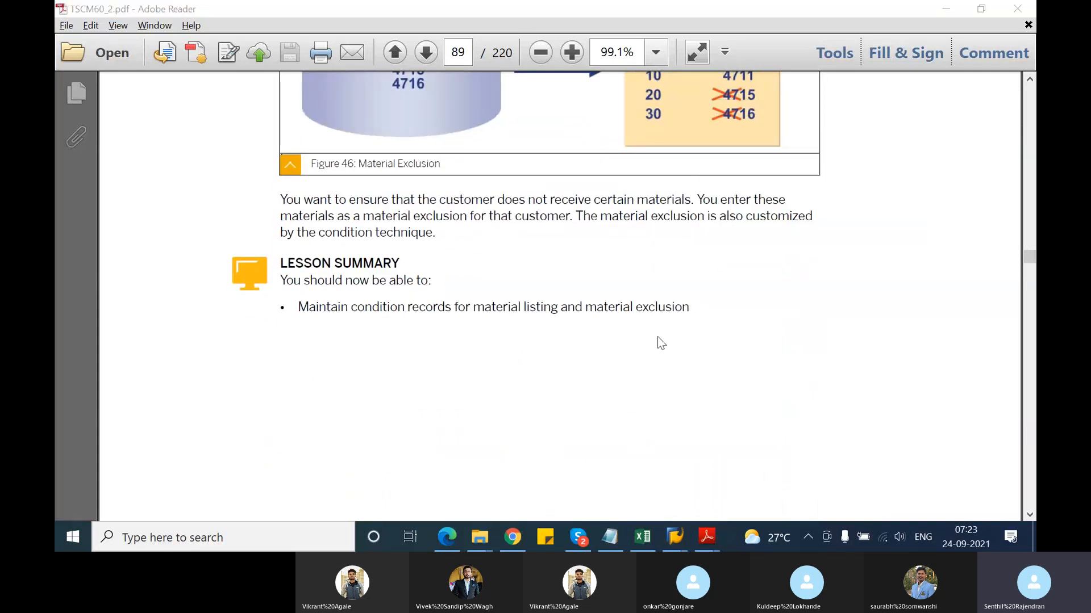
Scroll through pages 88–92 to page 93, Unit 8 Lesson 1, Setting Up the Determination of Free Goods
scroll(661, 343, "down", 10)
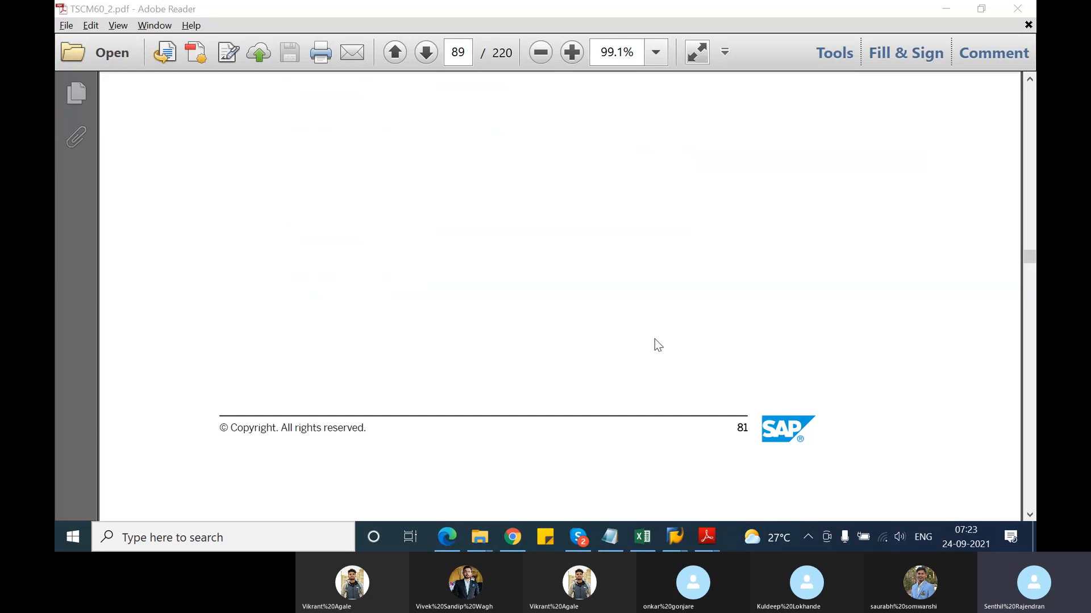
scroll(655, 339, "down", 10)
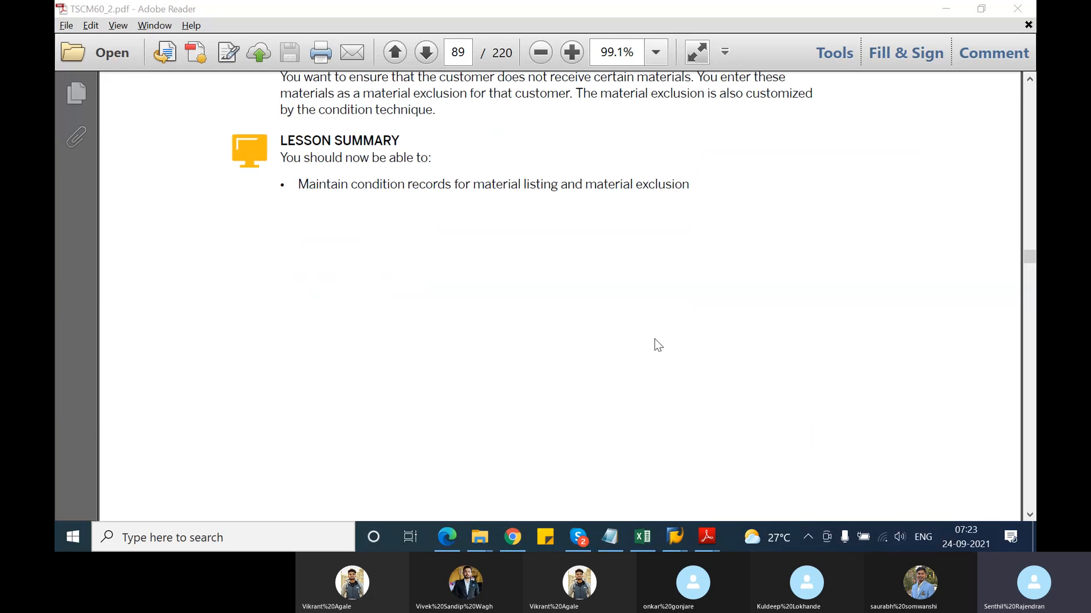
scroll(654, 339, "down", 10)
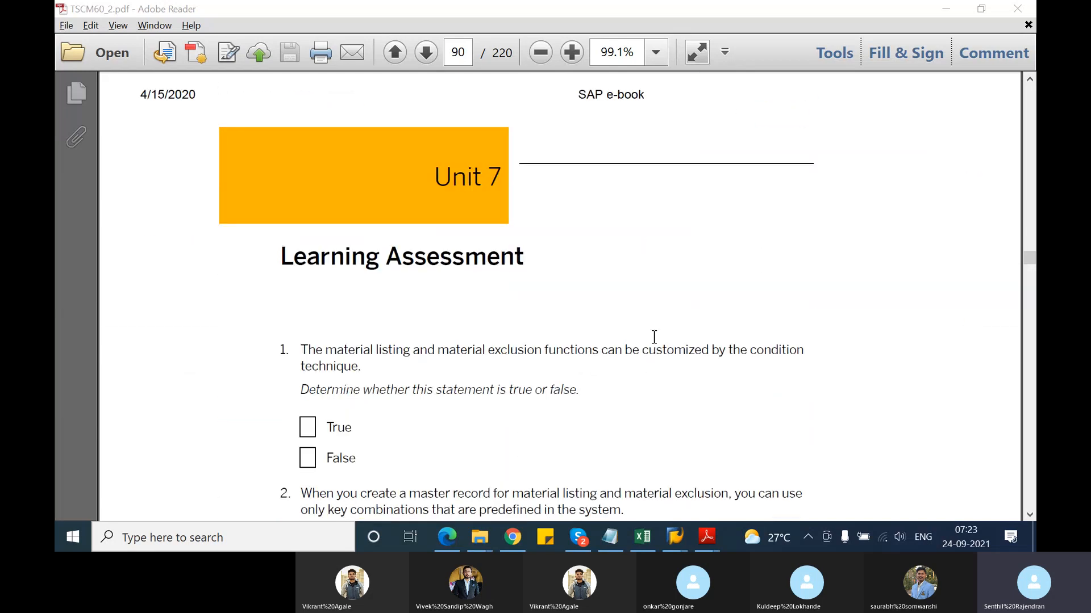
scroll(654, 339, "down", 10)
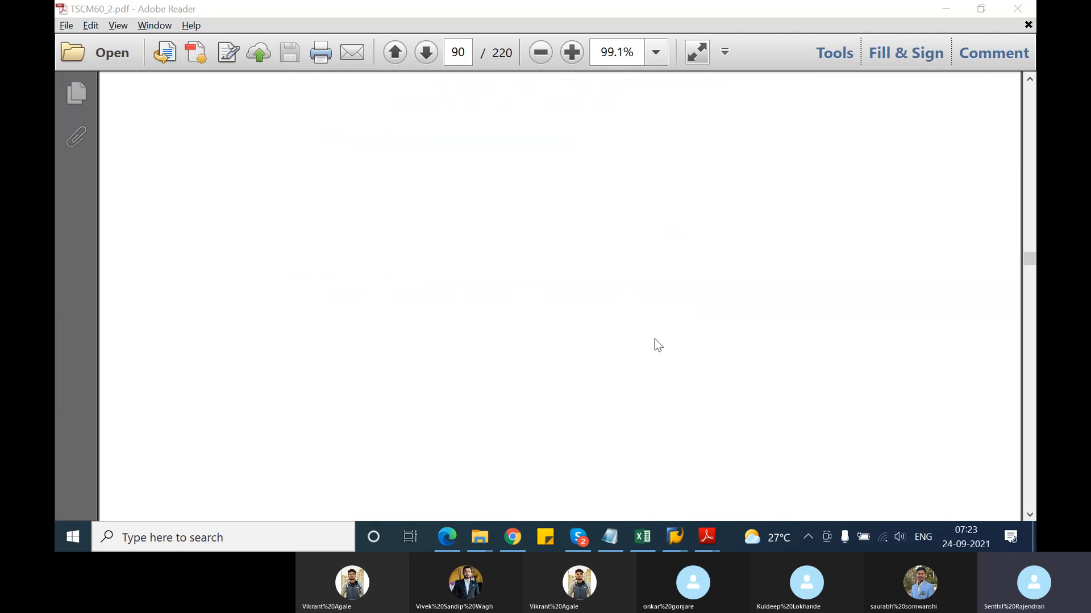
scroll(655, 346, "down", 10)
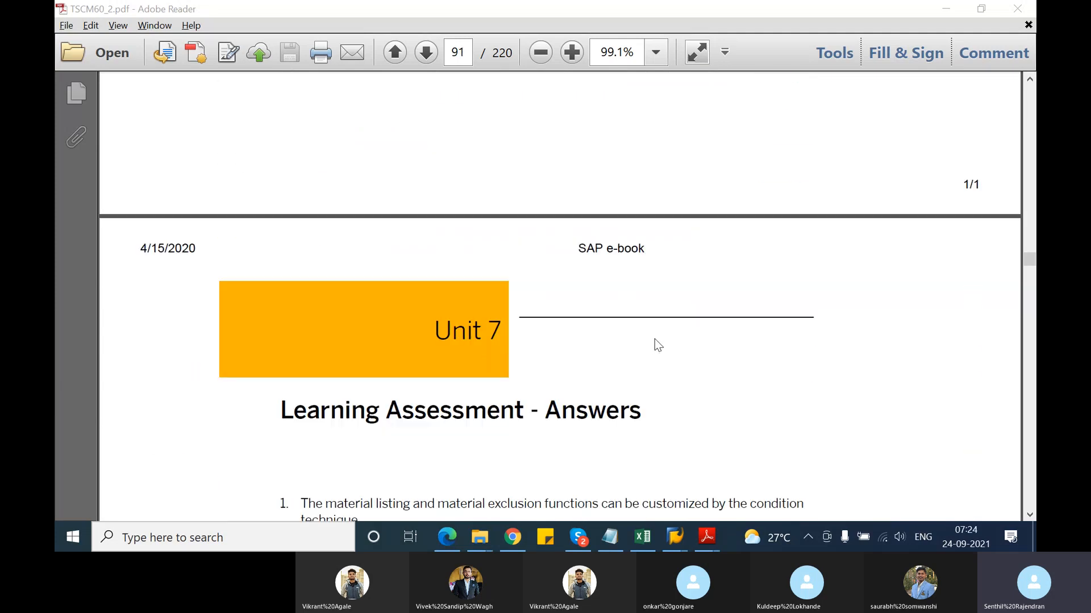
scroll(655, 340, "down", 12)
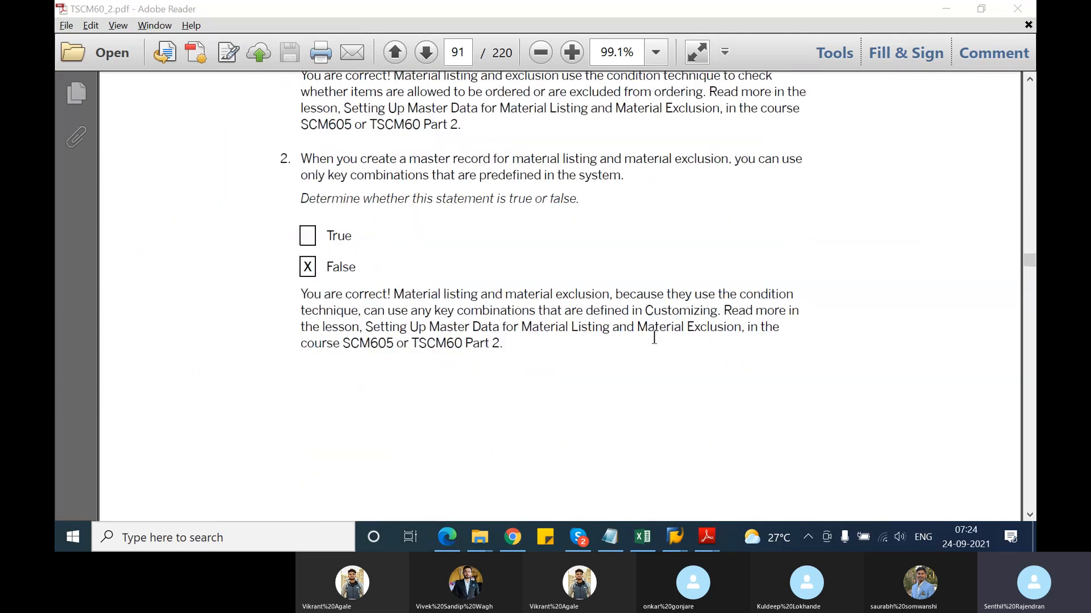
scroll(658, 345, "down", 4)
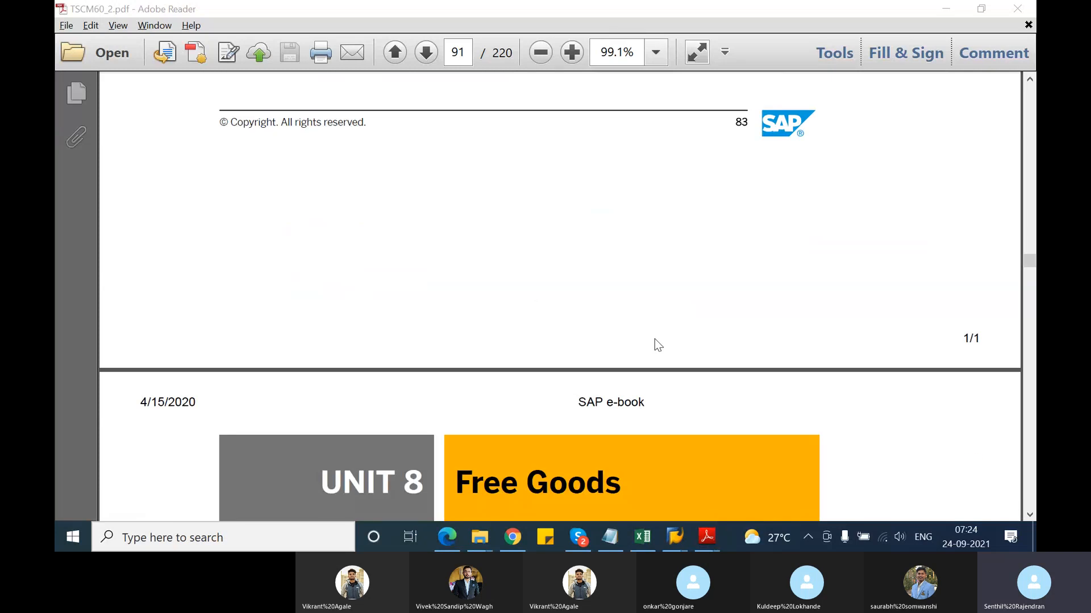
scroll(654, 340, "down", 14)
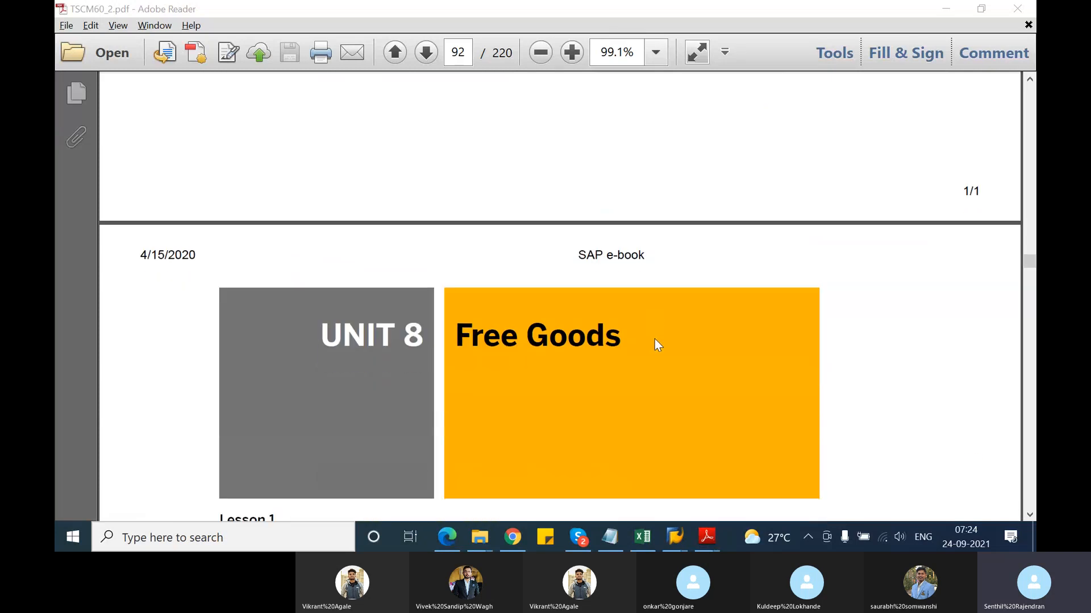
scroll(654, 338, "up", 4)
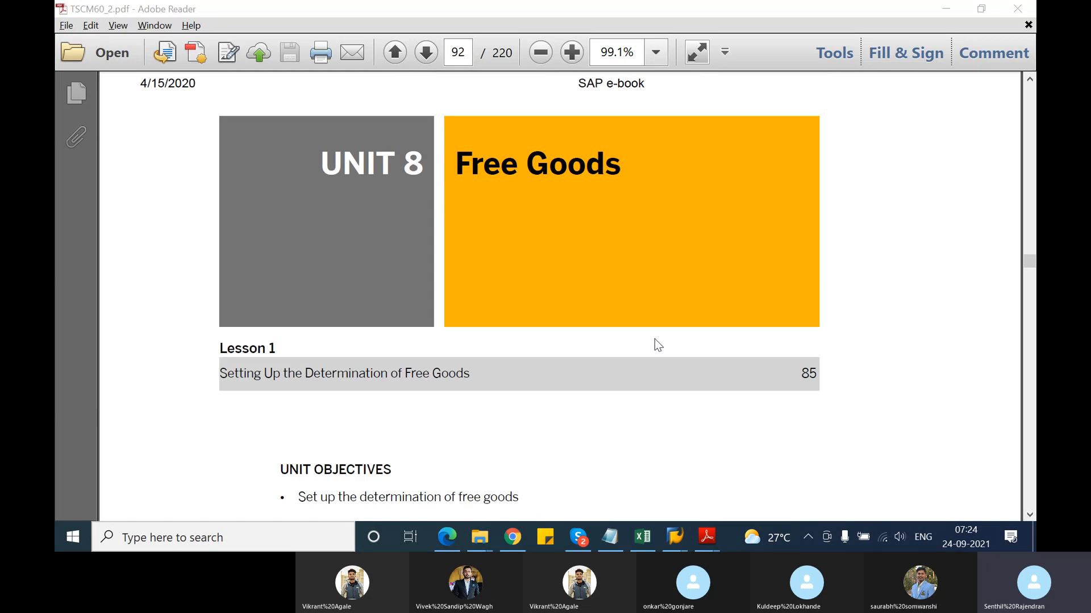
scroll(654, 338, "down", 5)
scroll(654, 338, "down", 4)
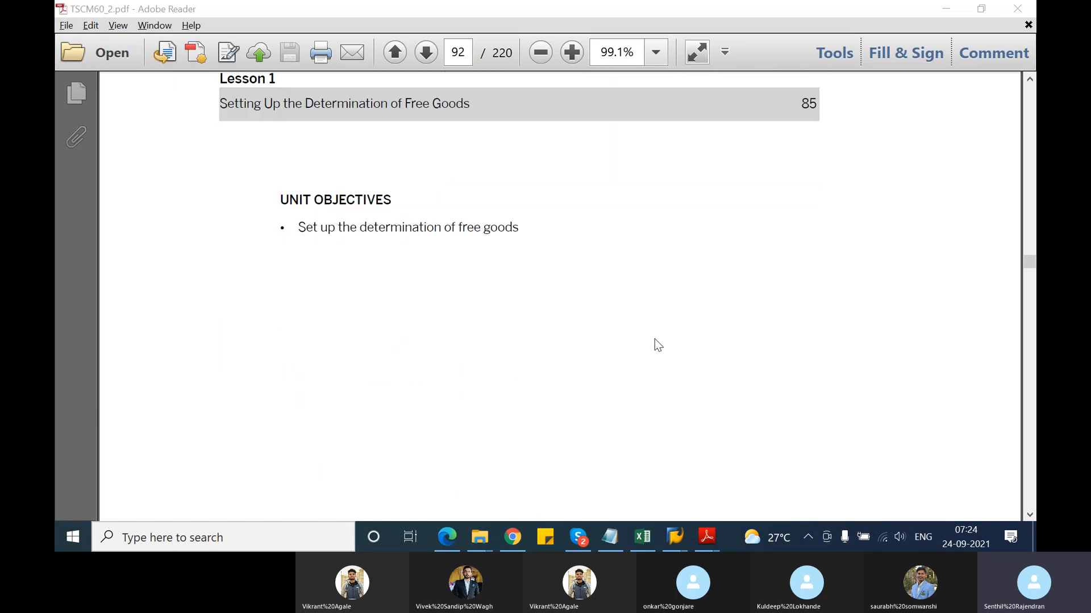
scroll(657, 344, "down", 8)
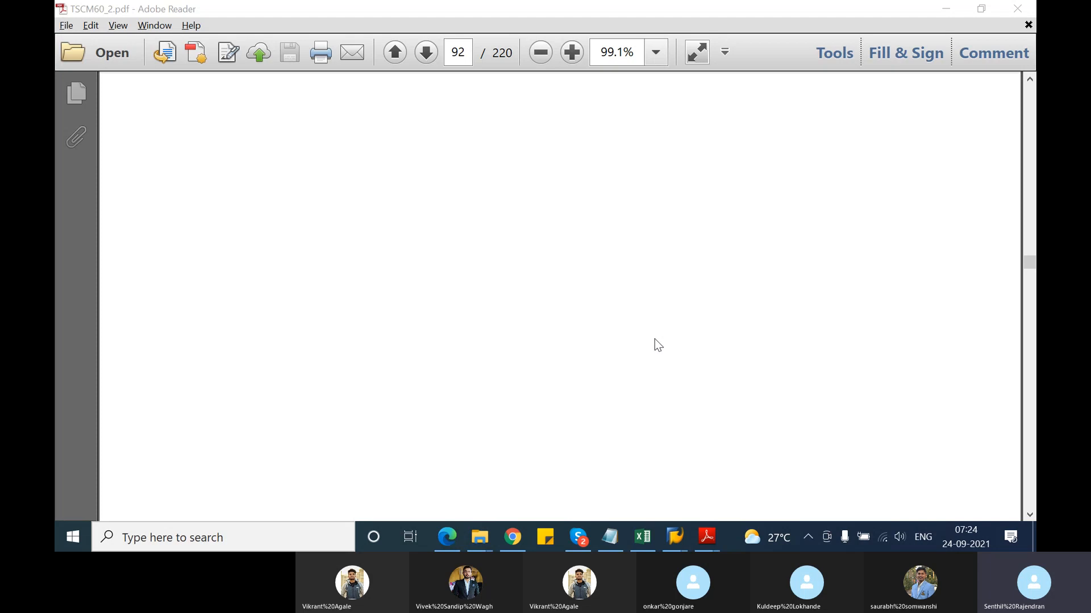
scroll(655, 339, "down", 10)
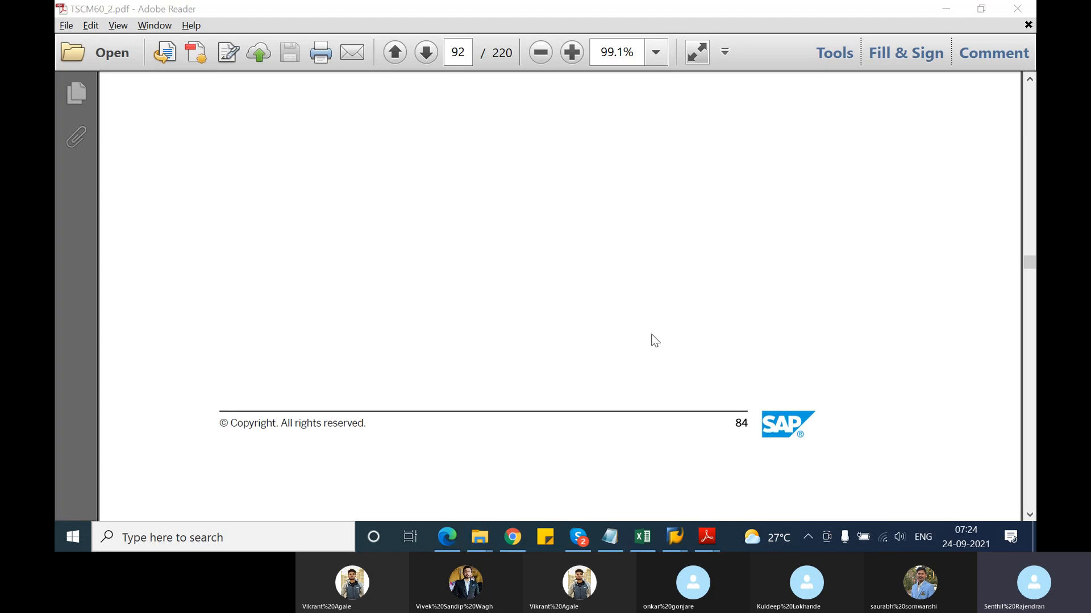
scroll(653, 345, "down", 10)
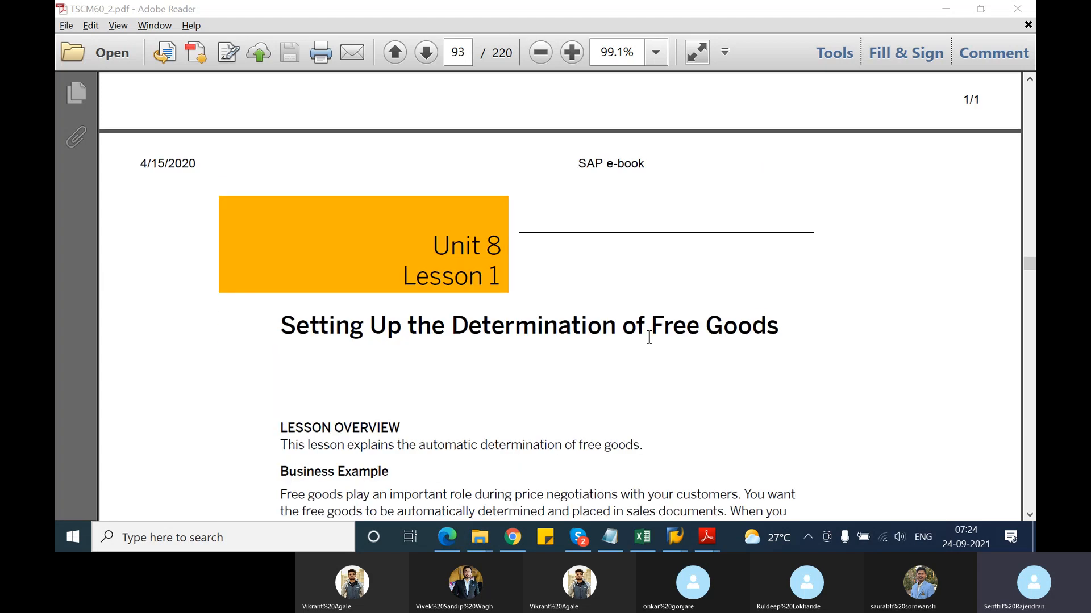